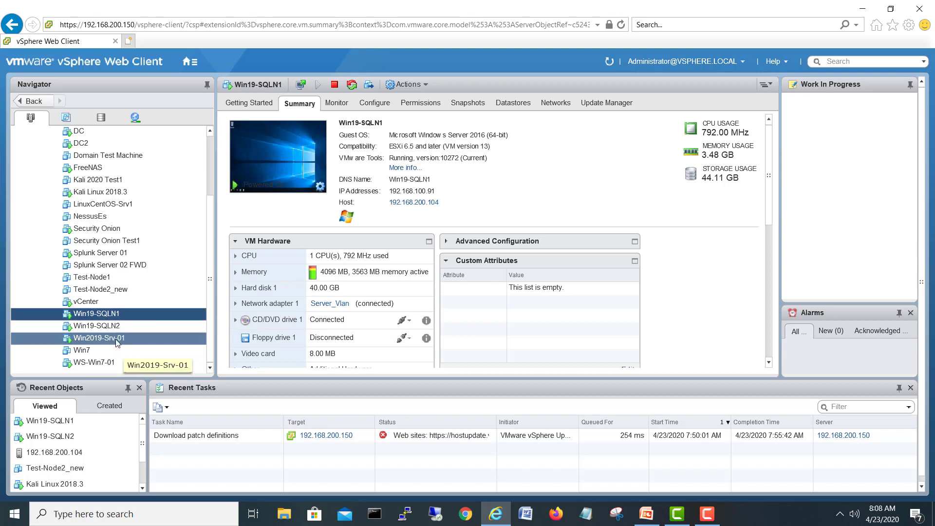
Step: Review the Win2019-Srv-01, Win19-SQLN1 and Win19-SQLN2 summaries, then launch Win19-SQLN1's web console
left_click(124, 338)
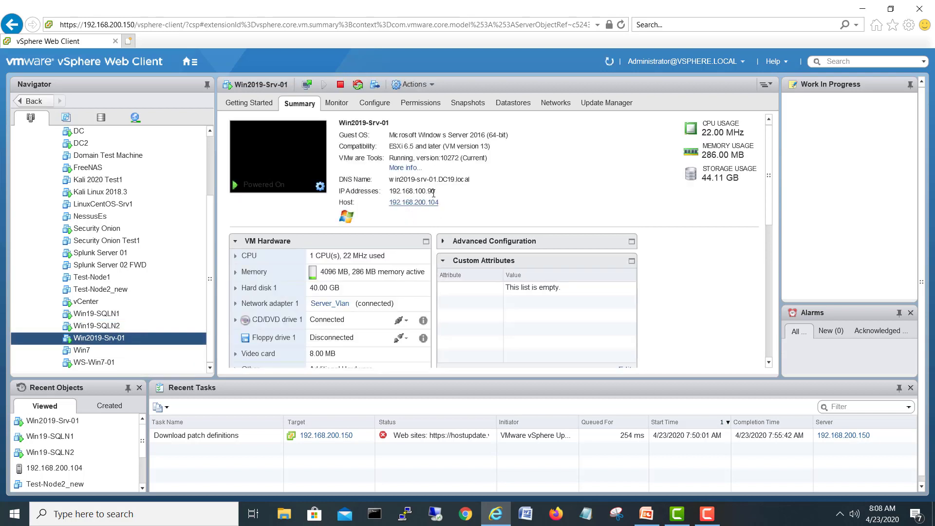
left_click(116, 316)
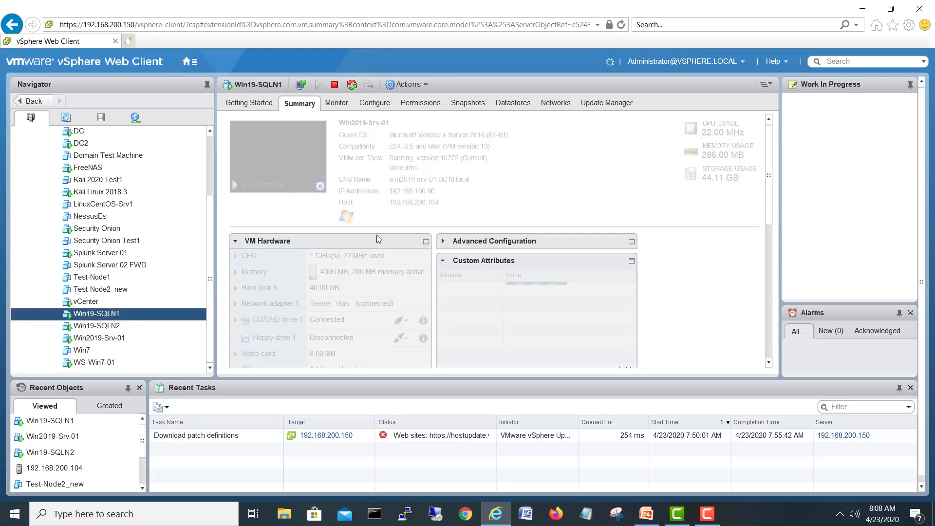
left_click(130, 325)
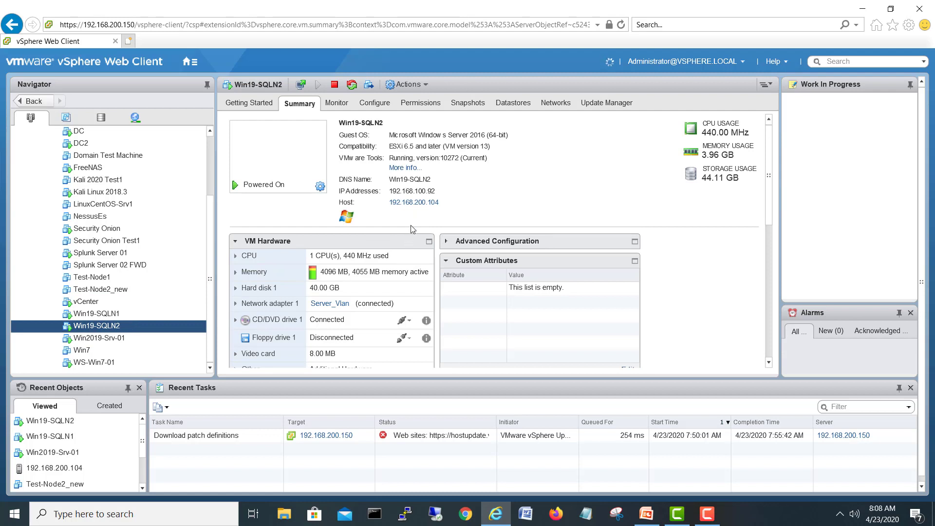
left_click(115, 316)
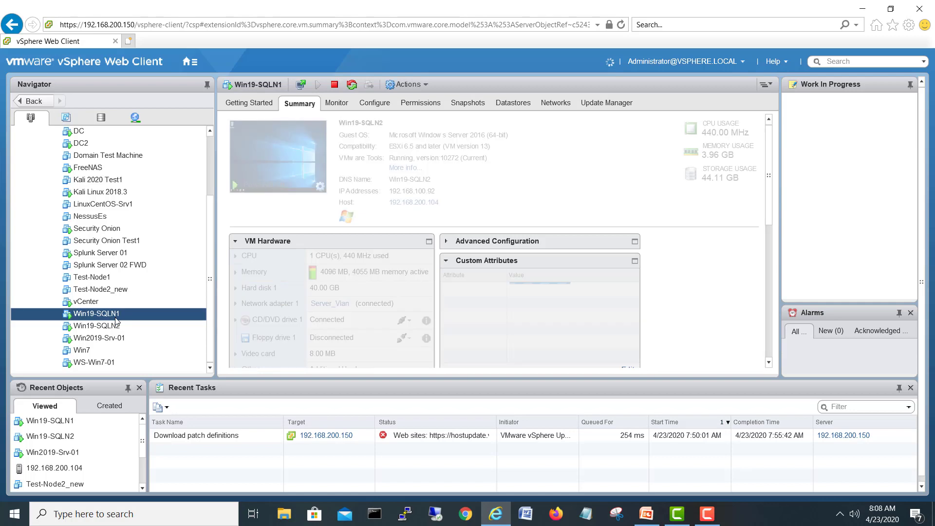
left_click(272, 167)
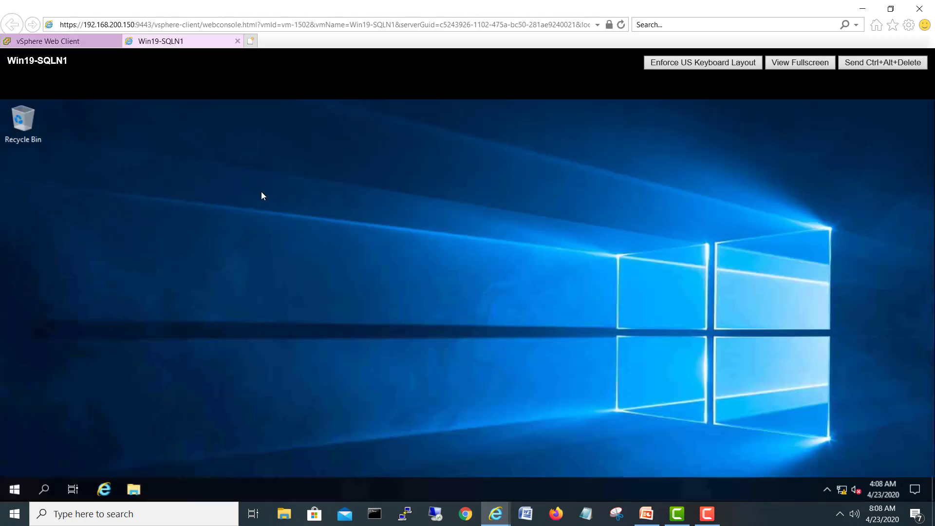
Step: Open the Win19-SQLN2 web console in its own tab
left_click(73, 41)
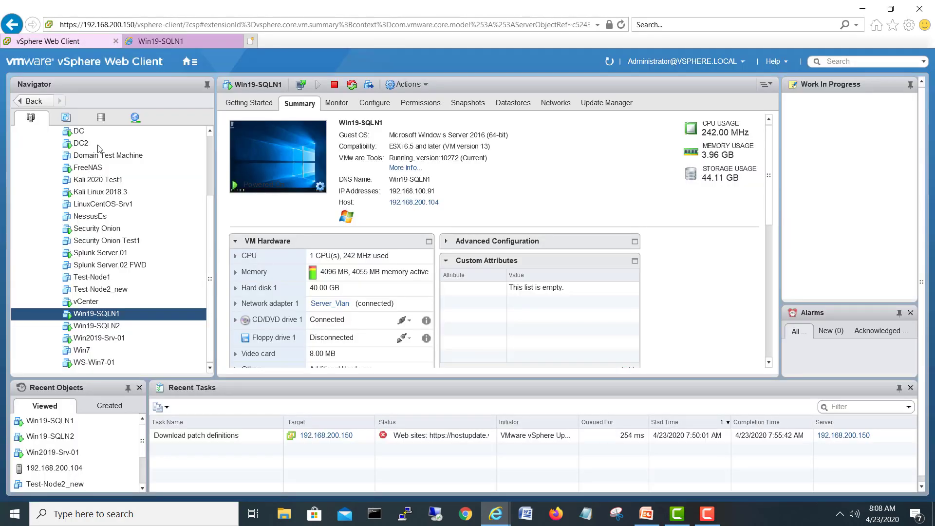
left_click(97, 325)
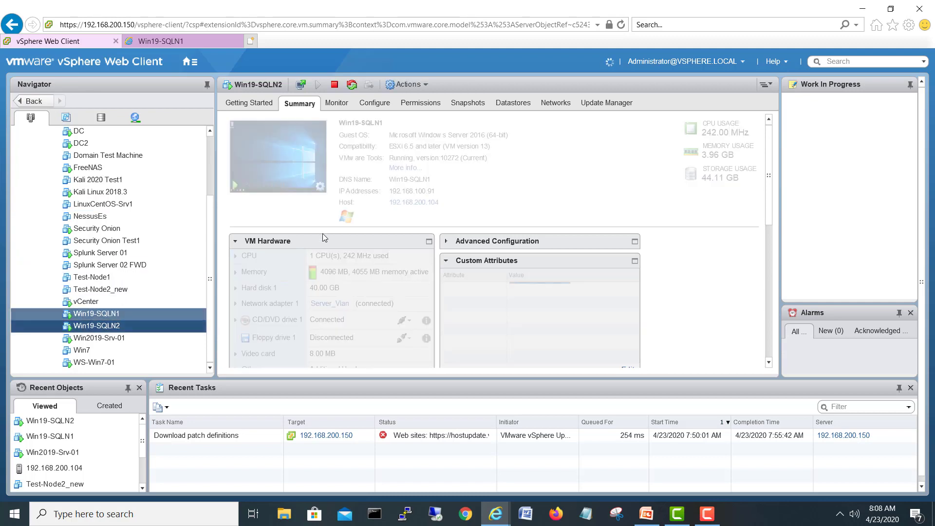
left_click(296, 149)
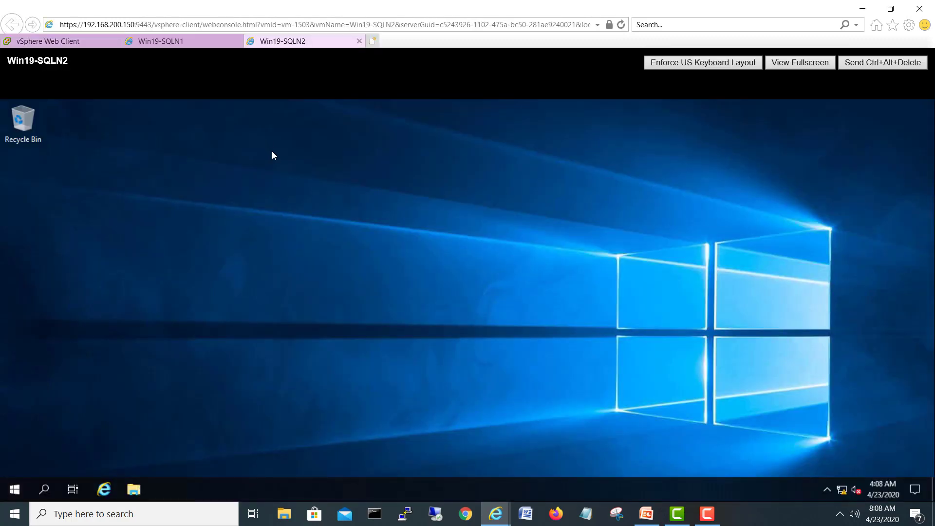
Step: Launch Server Manager from the Start menu on both Win19-SQLN1 and Win19-SQLN2
left_click(179, 37)
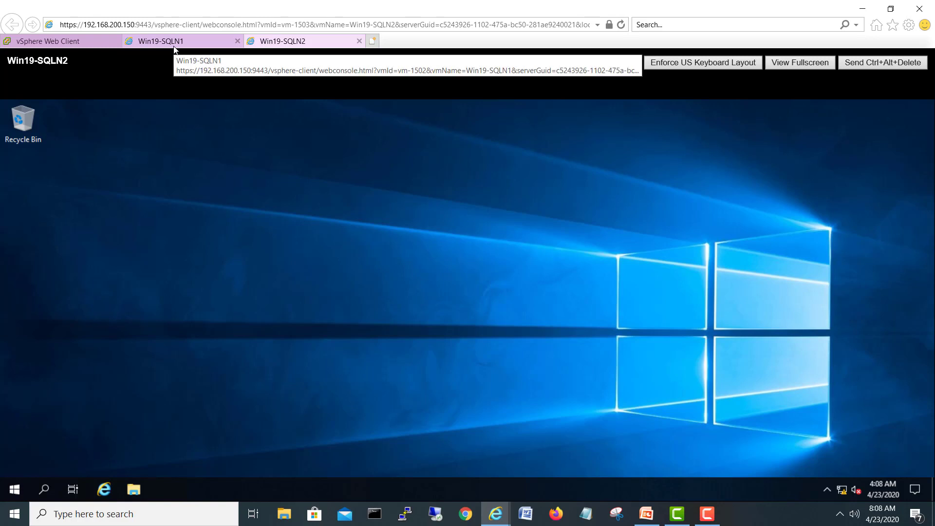
left_click(21, 482)
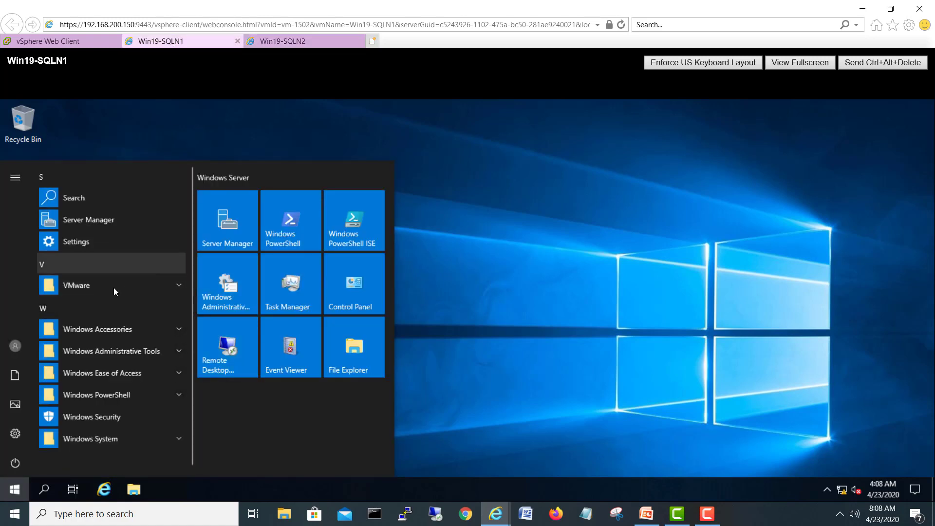
left_click(88, 223)
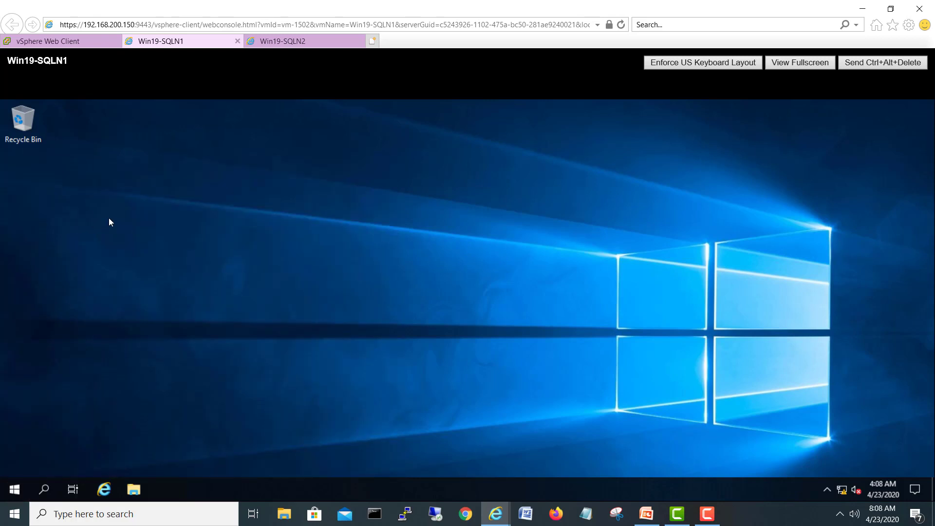
left_click(304, 42)
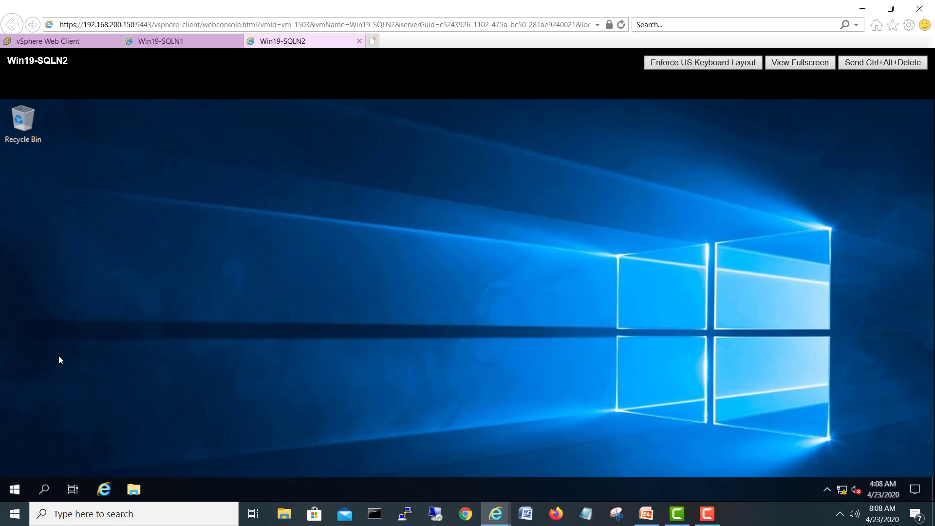
left_click(14, 492)
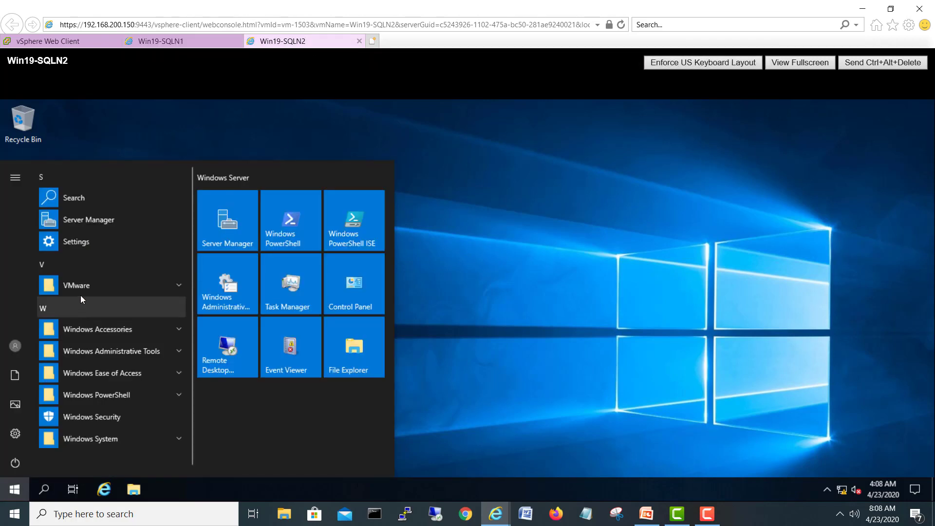
left_click(95, 221)
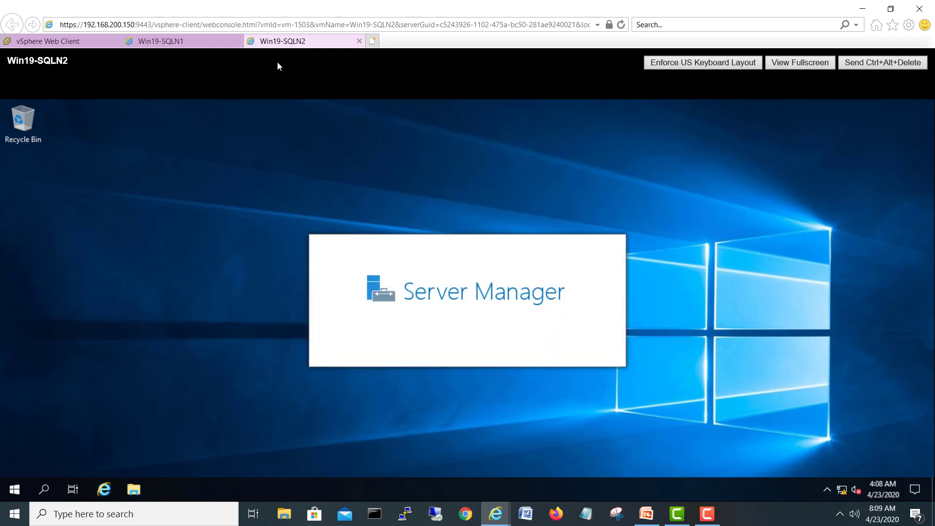
Step: Confirm Win19-SQLN1's Ethernet0 IPv4 DNS server is 192.168.100.90, then close the network windows
left_click(210, 41)
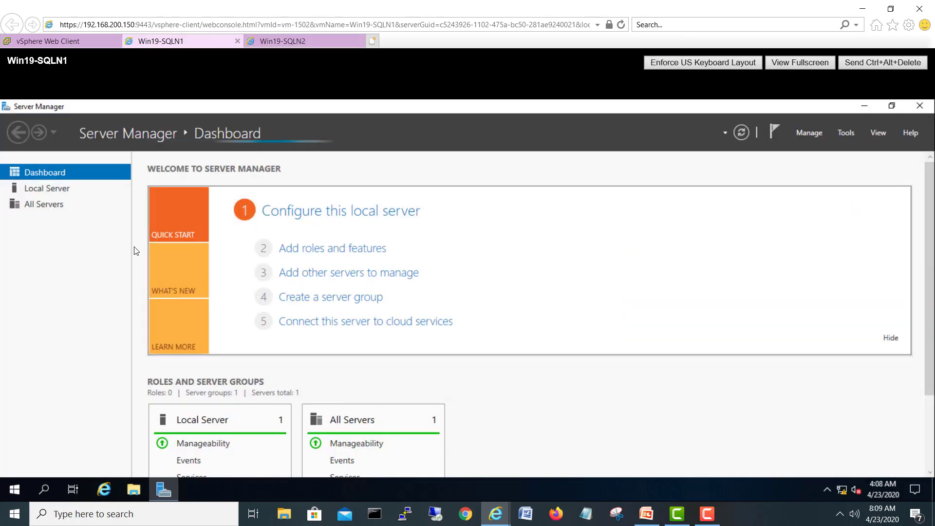
left_click(49, 191)
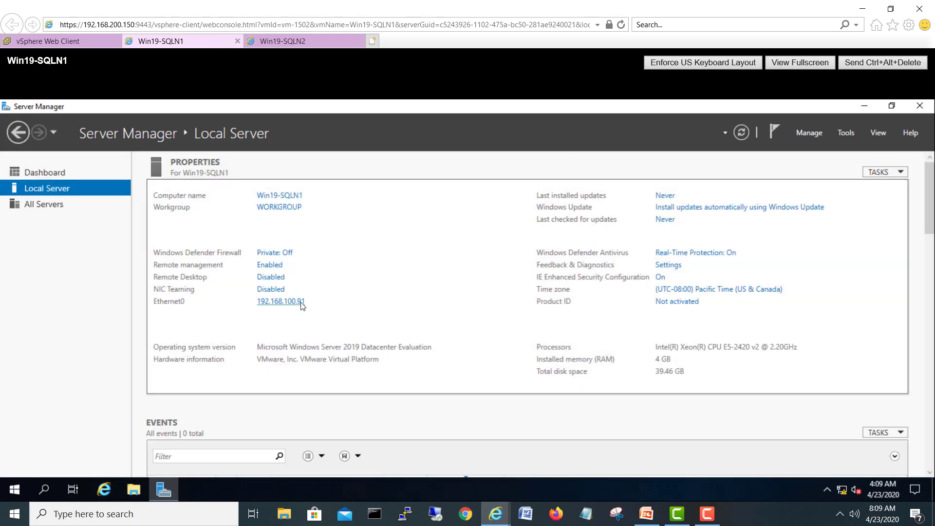
left_click(301, 304)
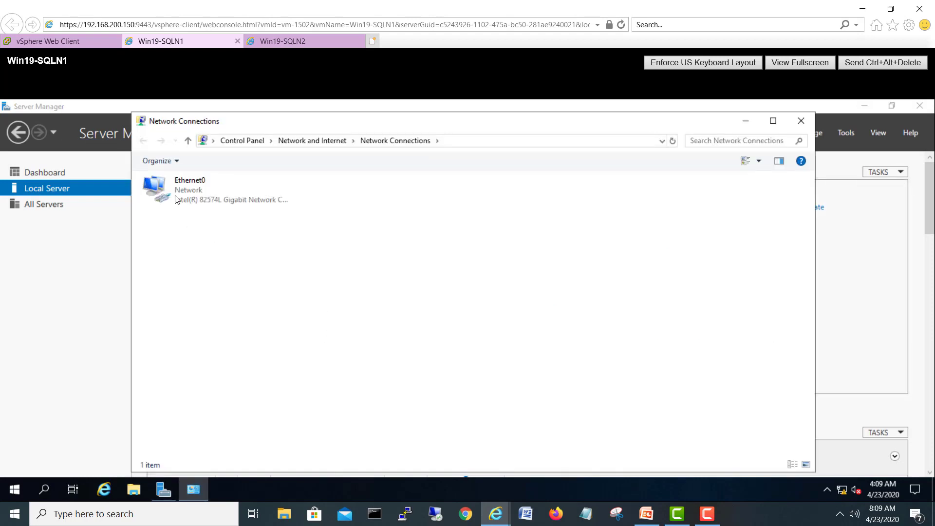
double_click(175, 196)
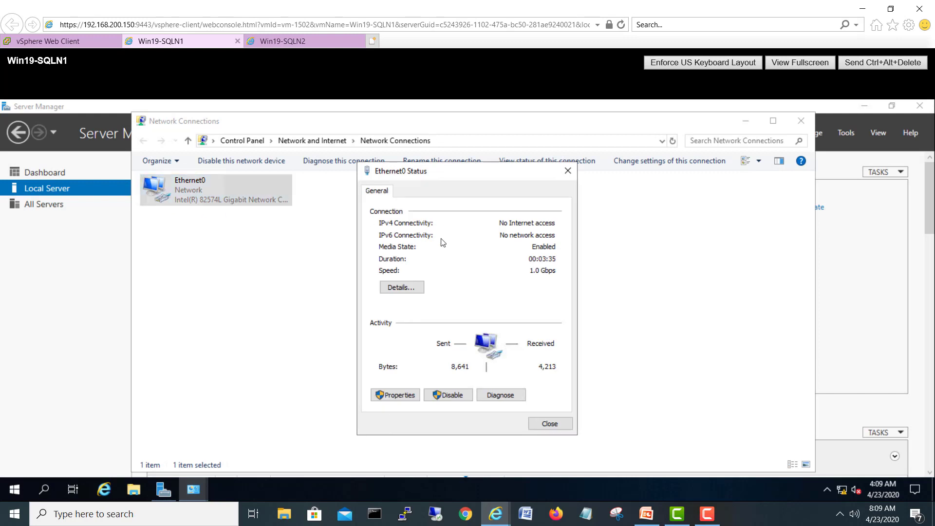
left_click(419, 286)
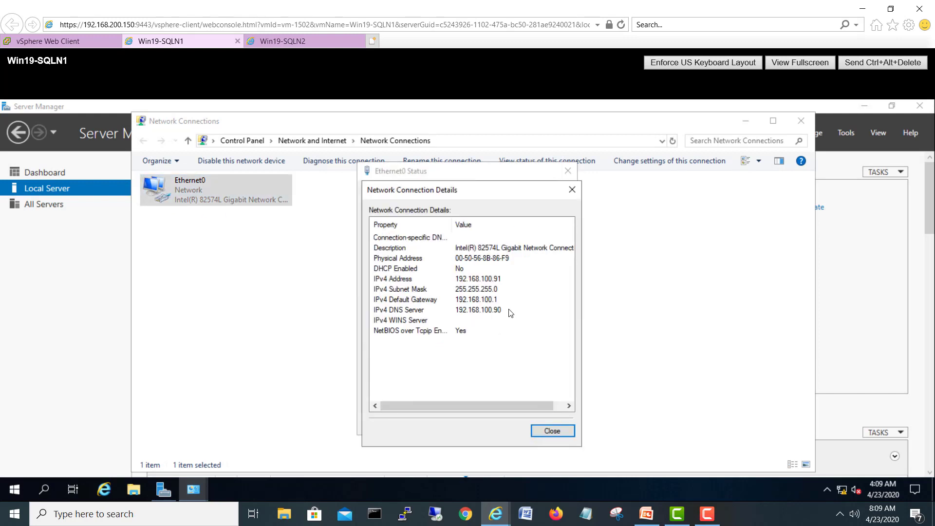
left_click(510, 312)
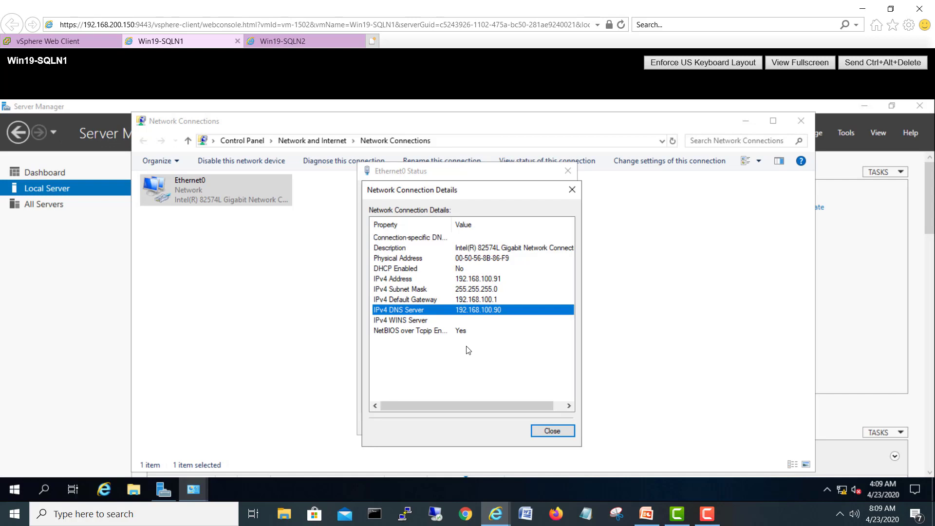
left_click(547, 431)
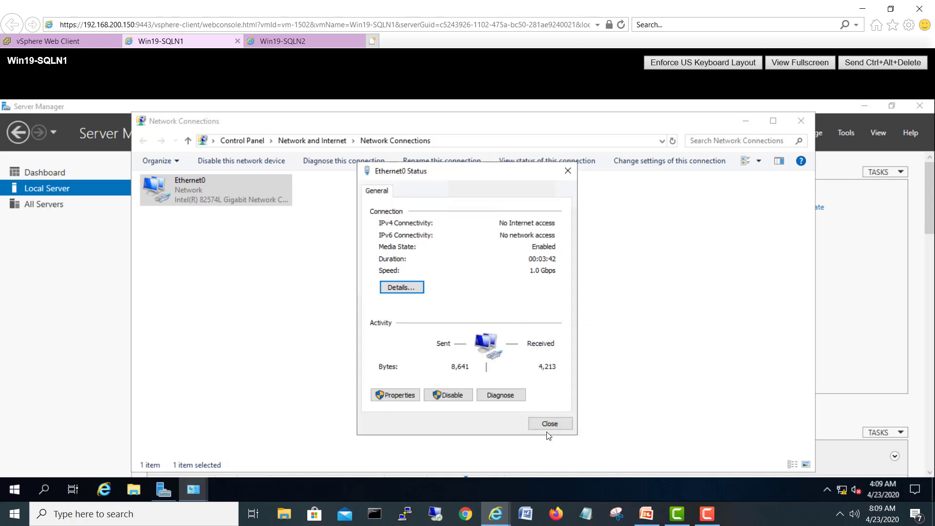
left_click(547, 425)
left_click(798, 122)
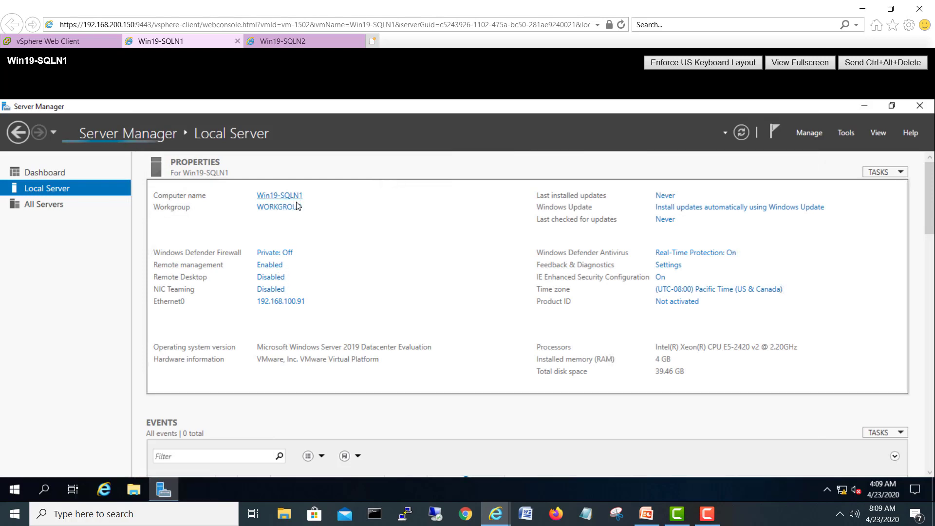
Step: Change Win19-SQLN1's membership to domain dc19.local, authorizing with the domain administrator account and password
left_click(289, 210)
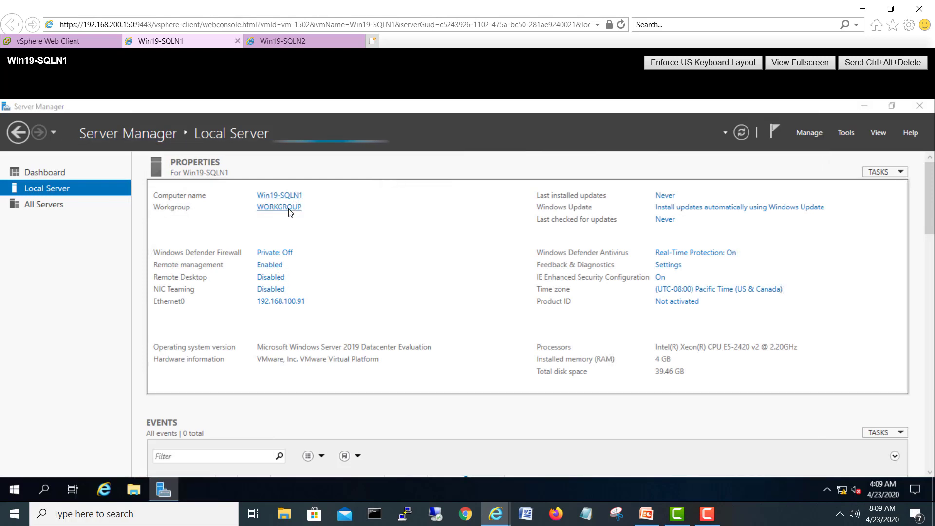
left_click(267, 312)
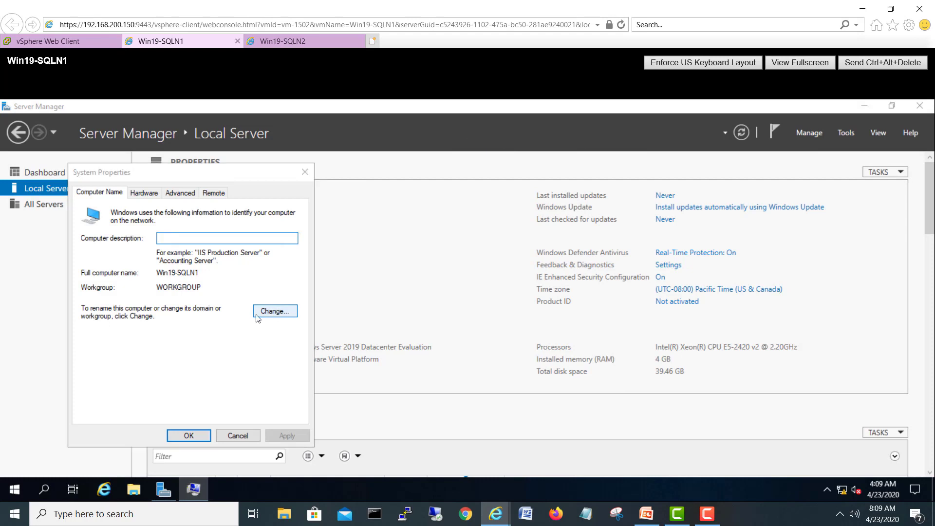
left_click(106, 335)
left_click(115, 348)
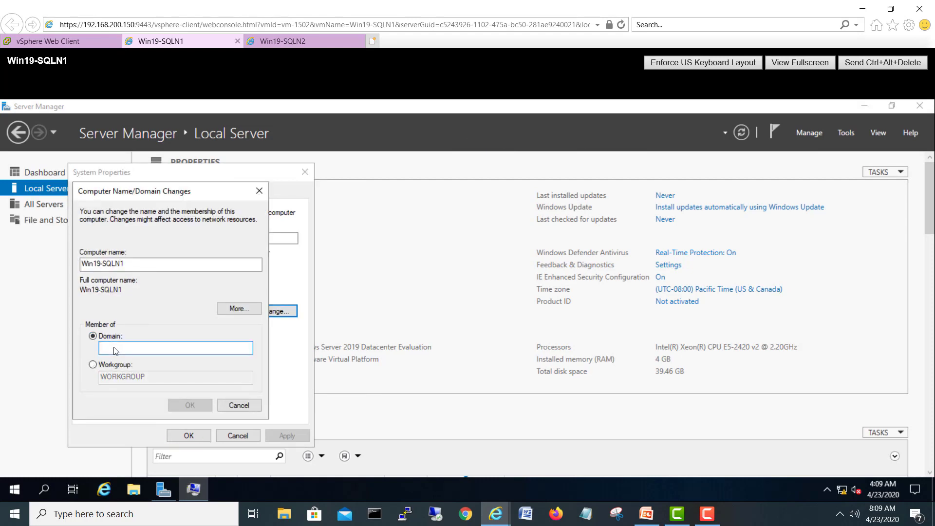
type("dc19.l")
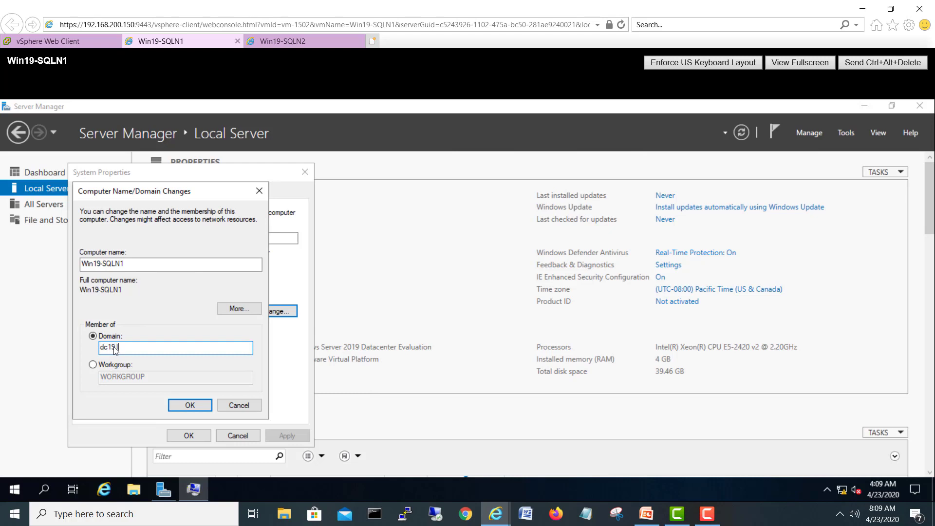
type("ocal")
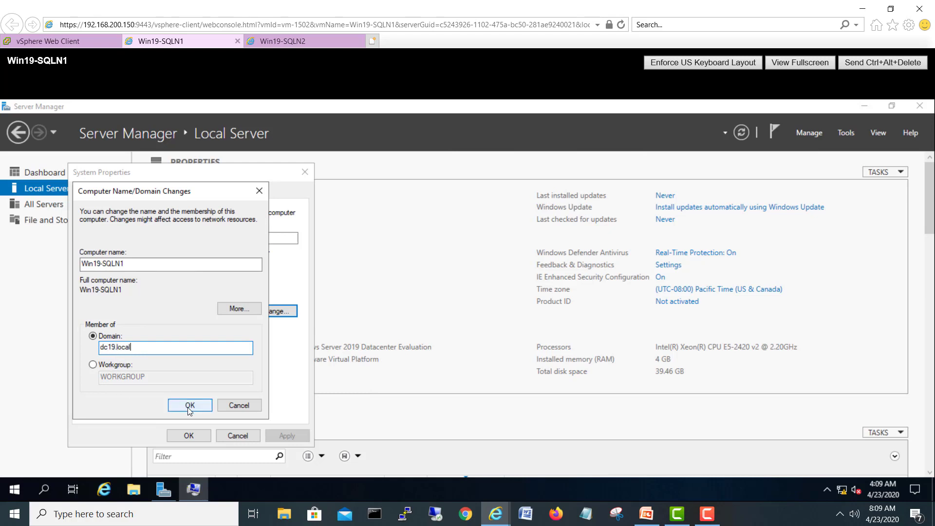
left_click(189, 406)
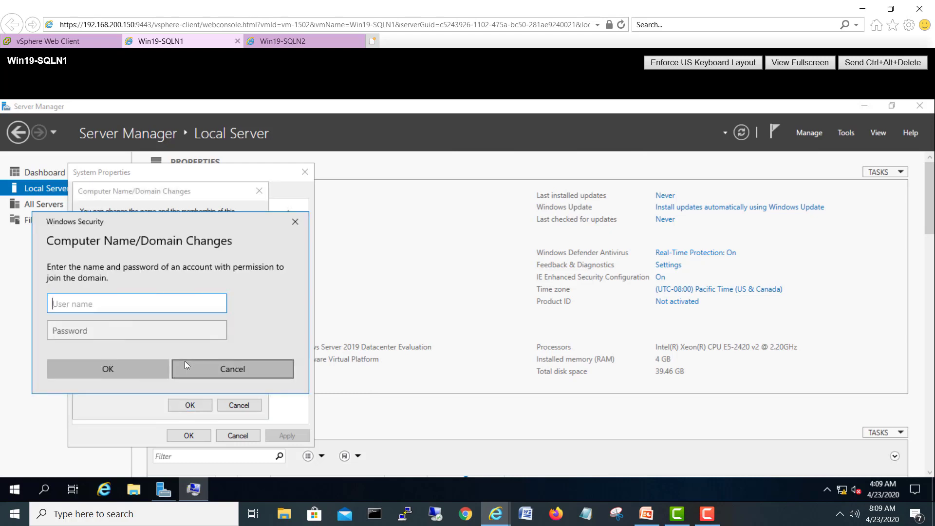
type("administrator")
key("Tab")
type("P")
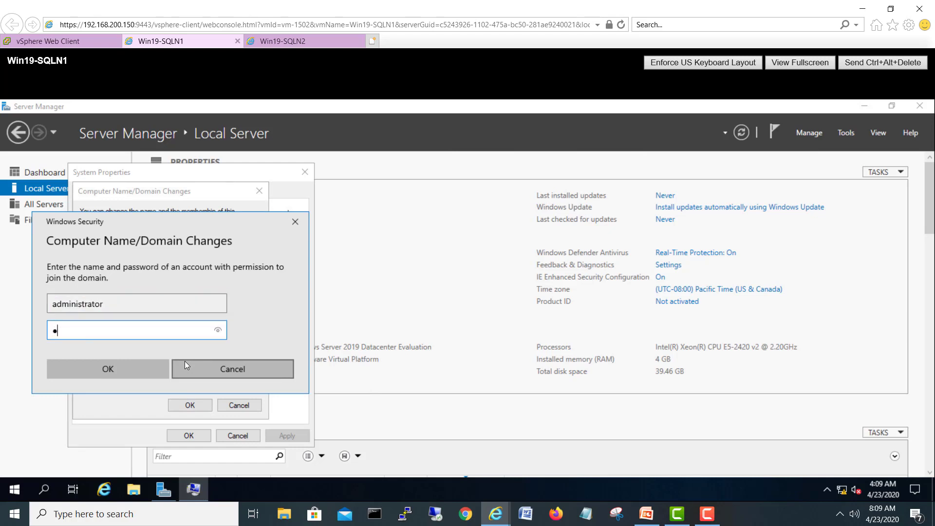
type("@ssw0r")
left_click(131, 371)
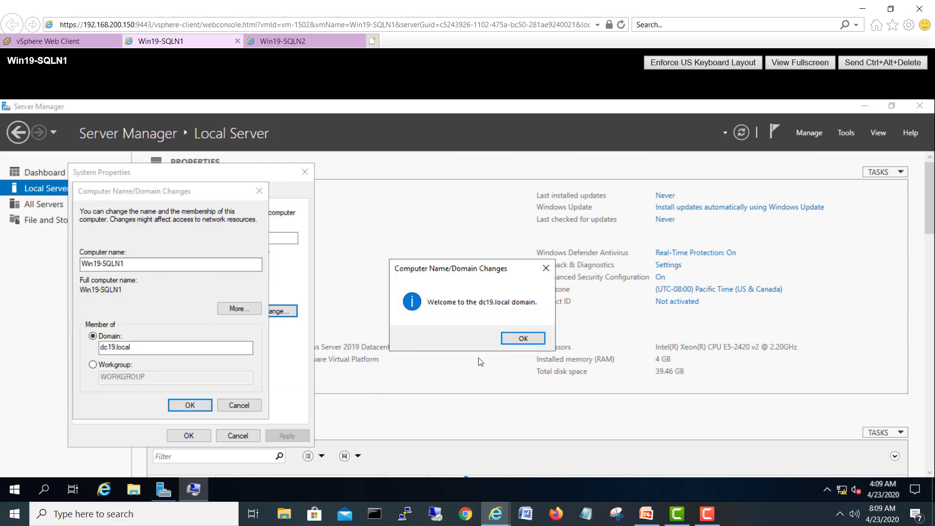
Step: Acknowledge the dc19.local welcome and restart notices, then restart Win19-SQLN1 now
left_click(516, 340)
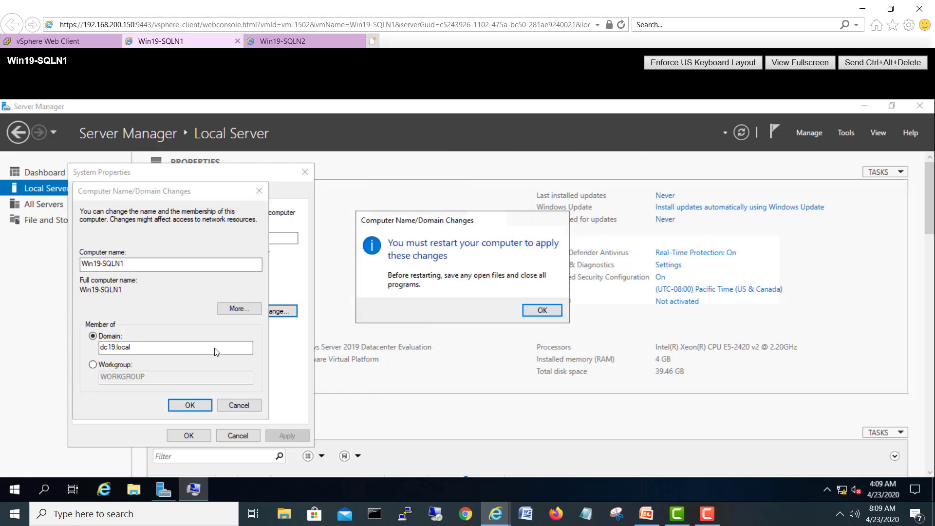
left_click(537, 312)
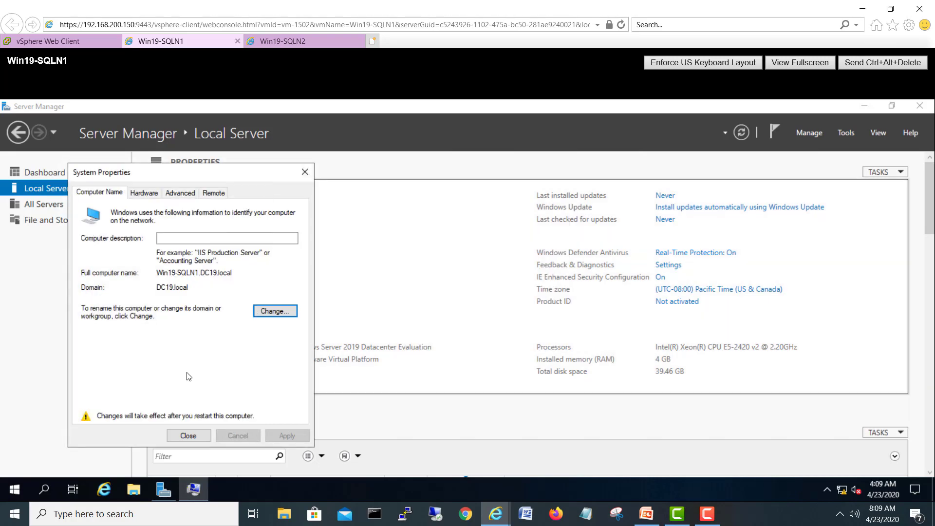
left_click(185, 432)
left_click(462, 305)
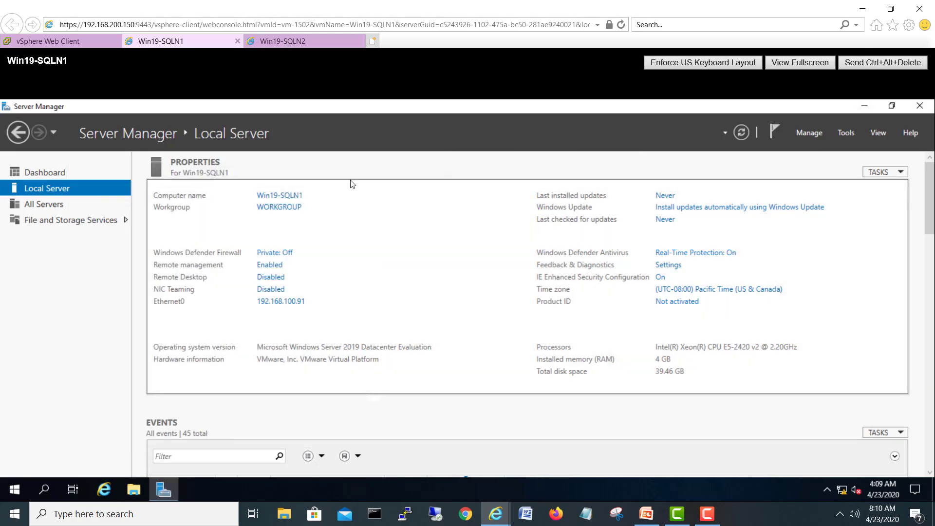
Step: On Win19-SQLN2, set domain membership to dc19.local and submit the administrator account and password
left_click(285, 42)
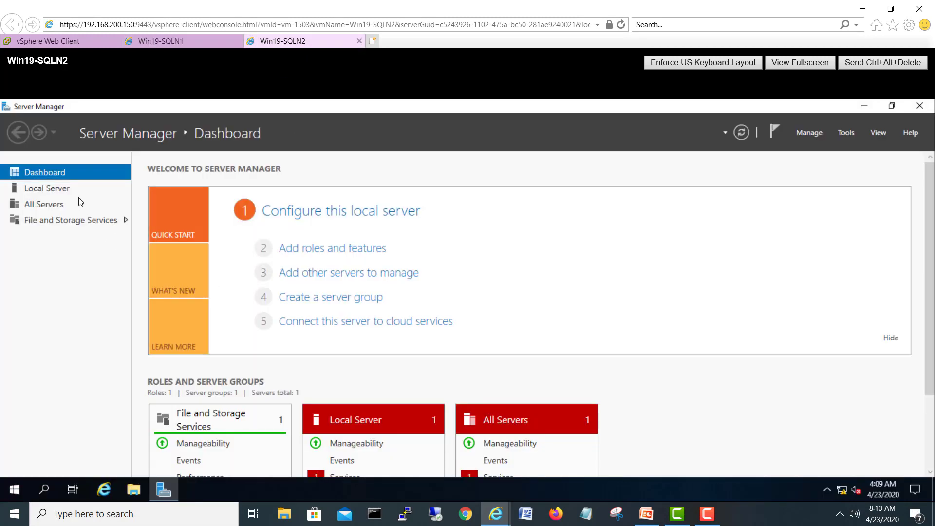
left_click(59, 189)
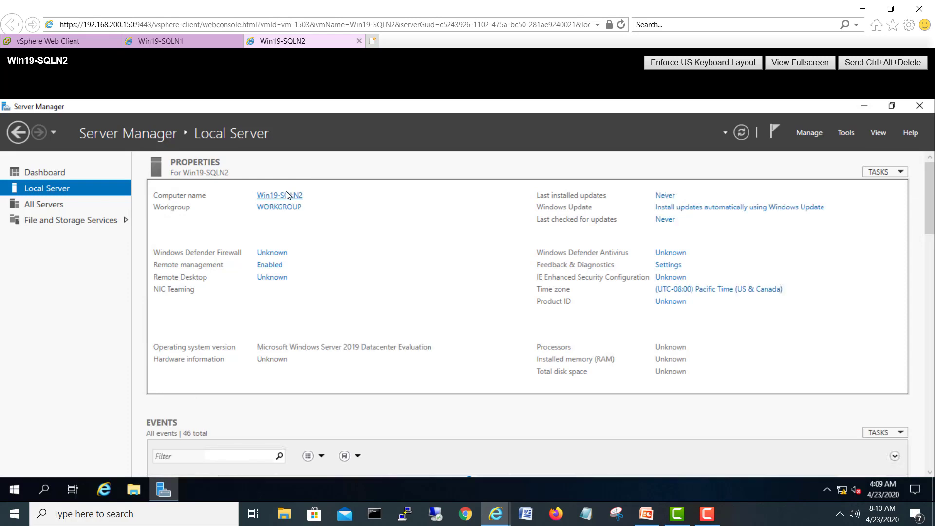
left_click(282, 210)
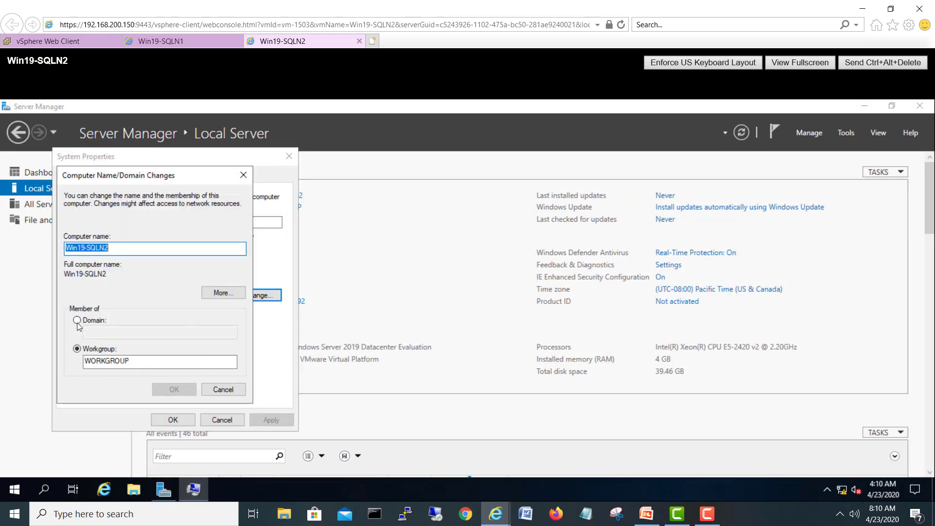
left_click(77, 320)
type("d")
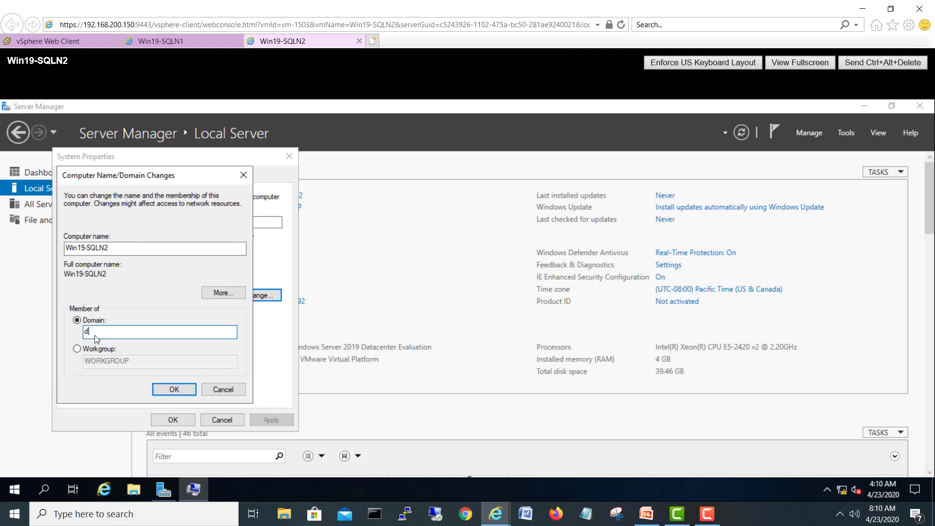
type("c19.local")
left_click(160, 392)
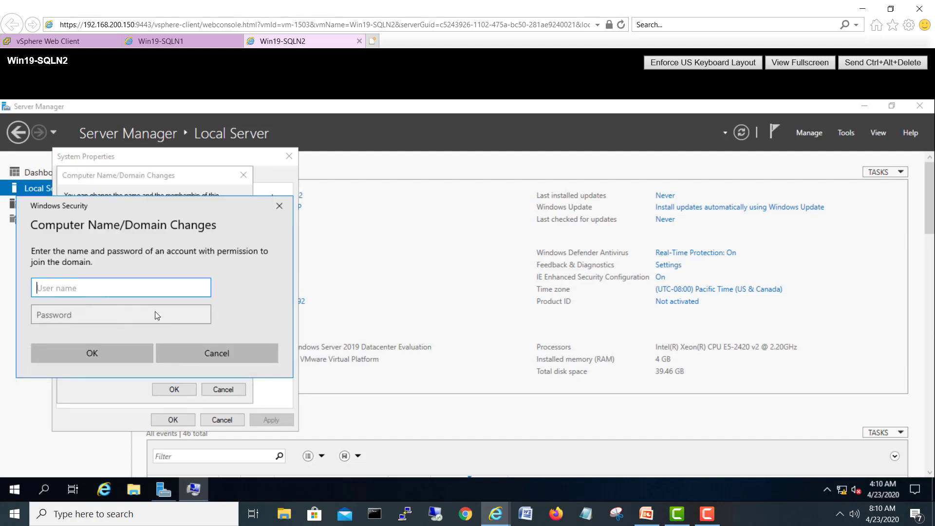
type("administrator")
key("Tab")
type("•••")
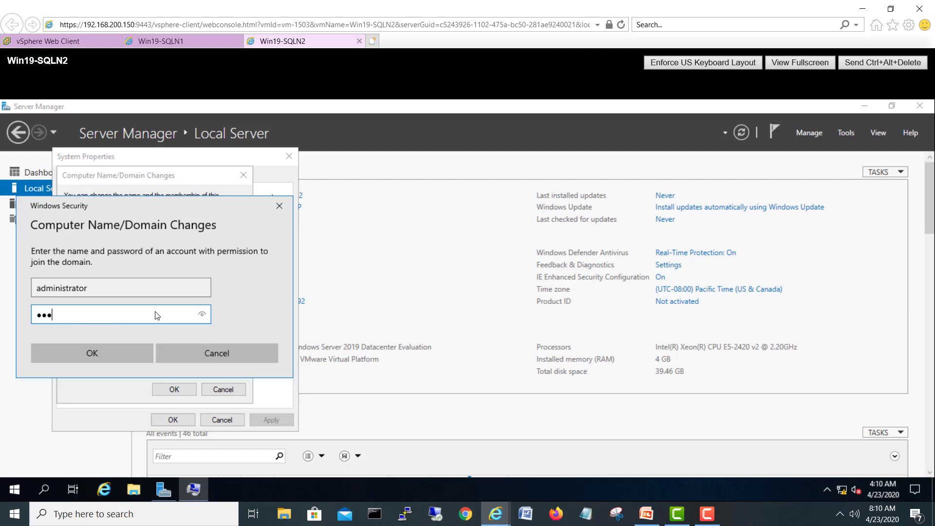
type("••••")
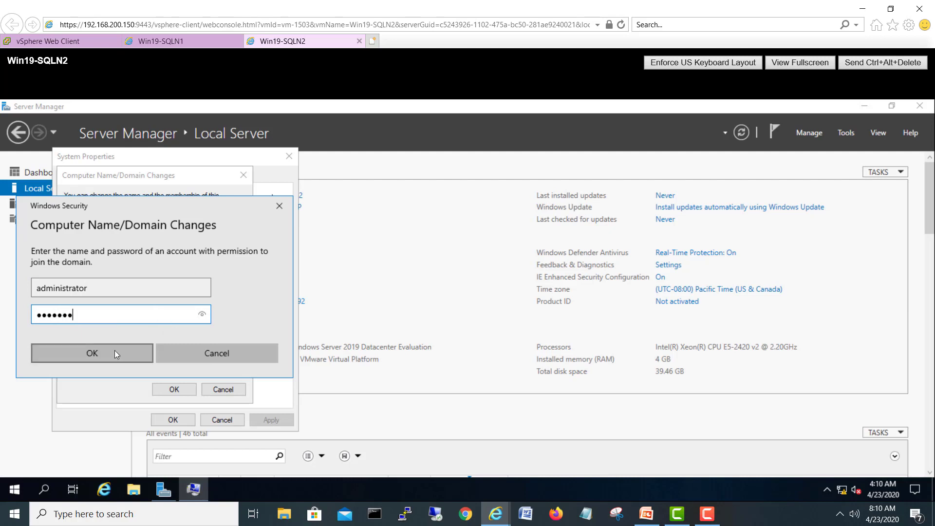
left_click(115, 350)
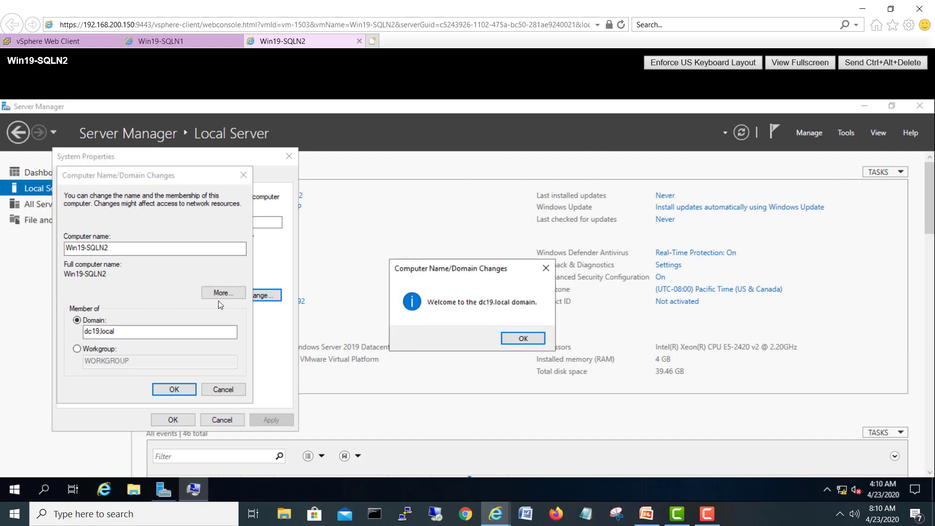
Step: Acknowledge the dc19.local welcome, restart Win19-SQLN2, and return to Win19-SQLN1's sign-in screen
left_click(521, 341)
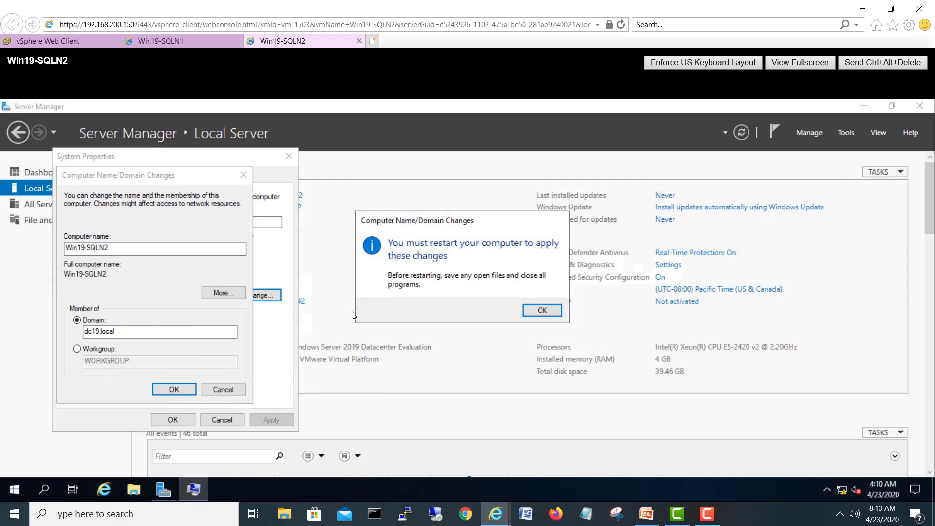
left_click(539, 309)
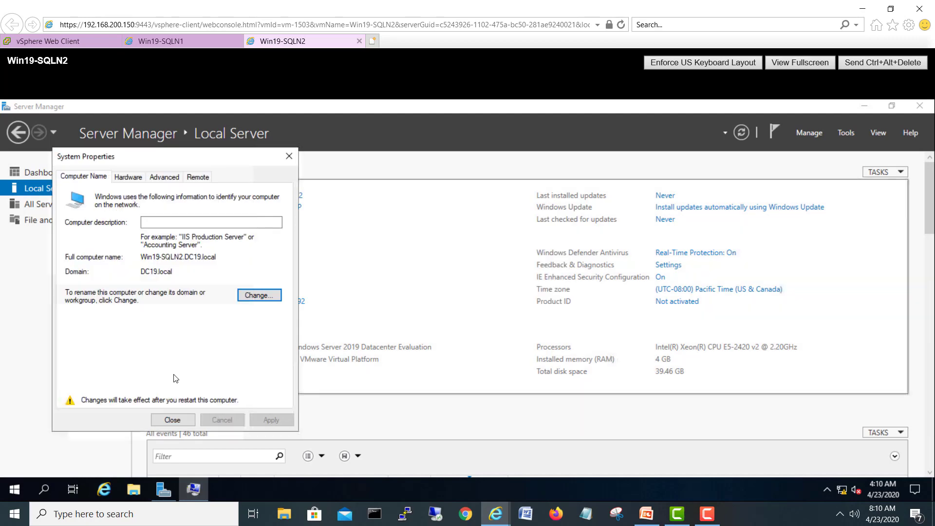
left_click(172, 421)
left_click(456, 308)
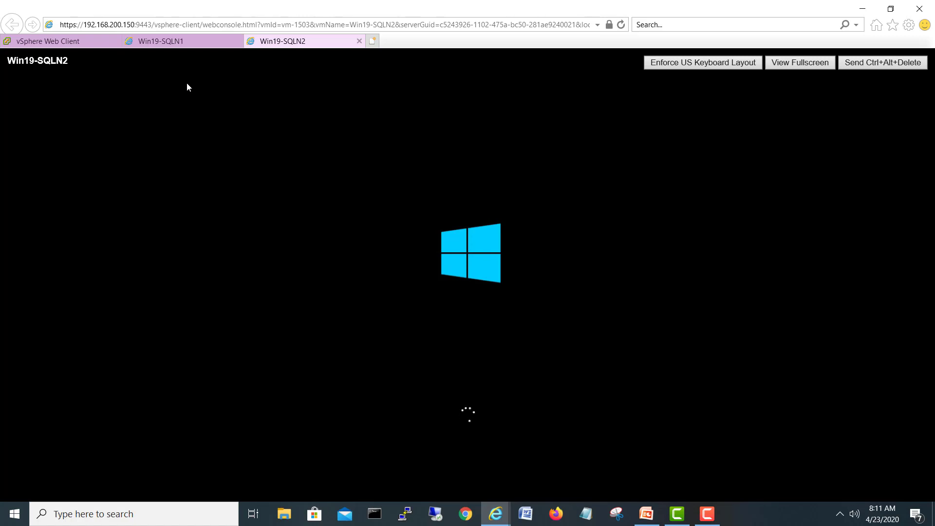
left_click(180, 42)
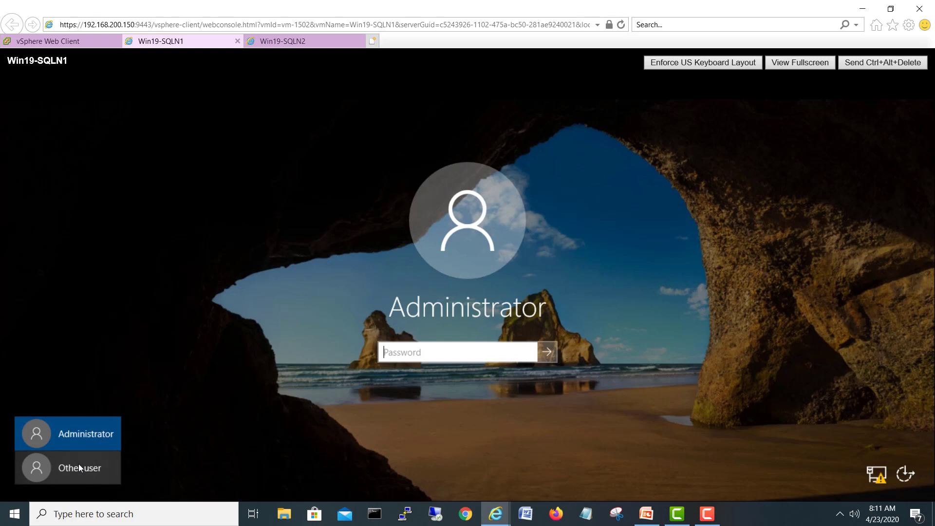
Step: Sign in to Win19-SQLN1 as Other user dc19\administrator with the domain password
left_click(35, 470)
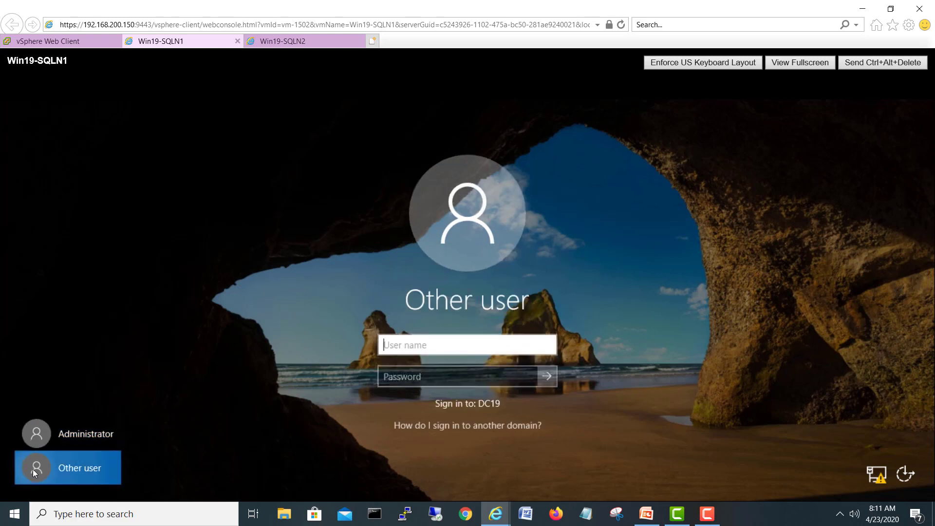
left_click(420, 350)
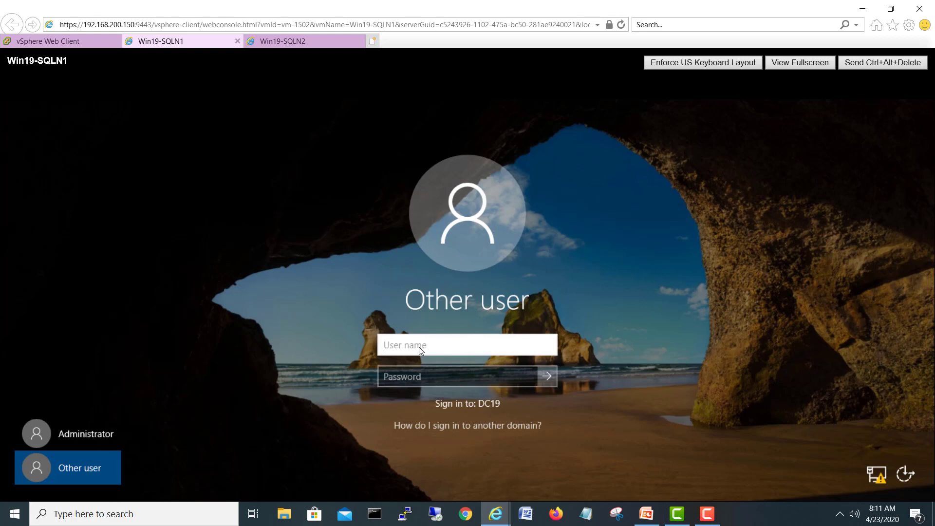
type("dc19\\")
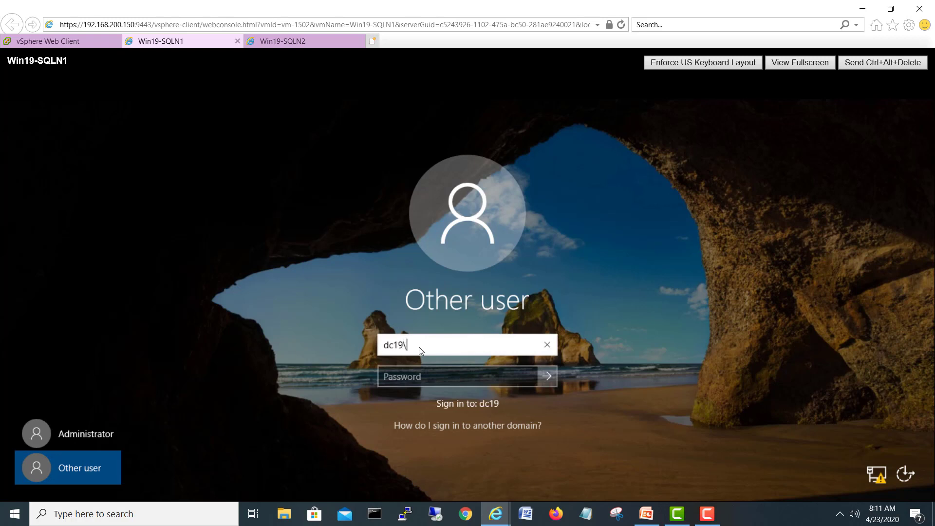
type("administrator")
key("Tab")
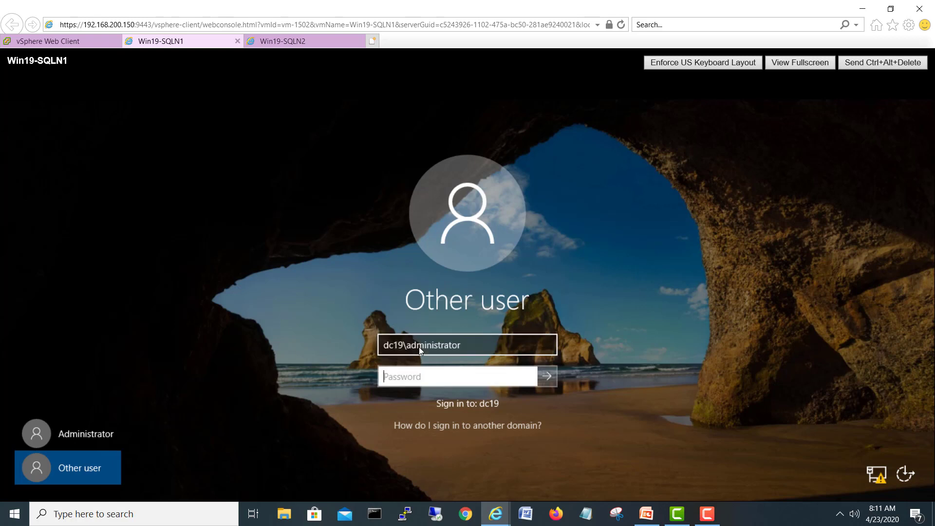
type("•••••••")
key("Return")
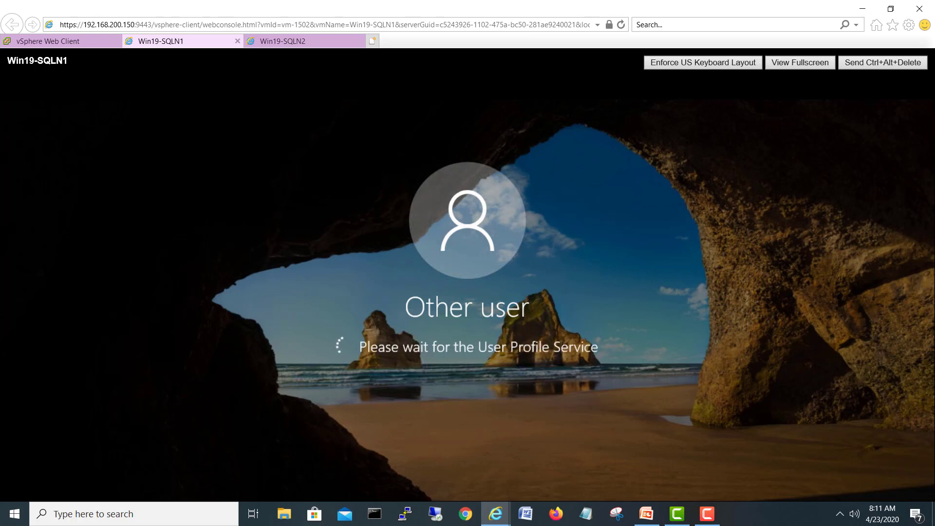
left_click(275, 42)
Step: Attempt signing in to Win19-SQLN2 as Other user with the misspelt name 'dc19\administator'
left_click(867, 68)
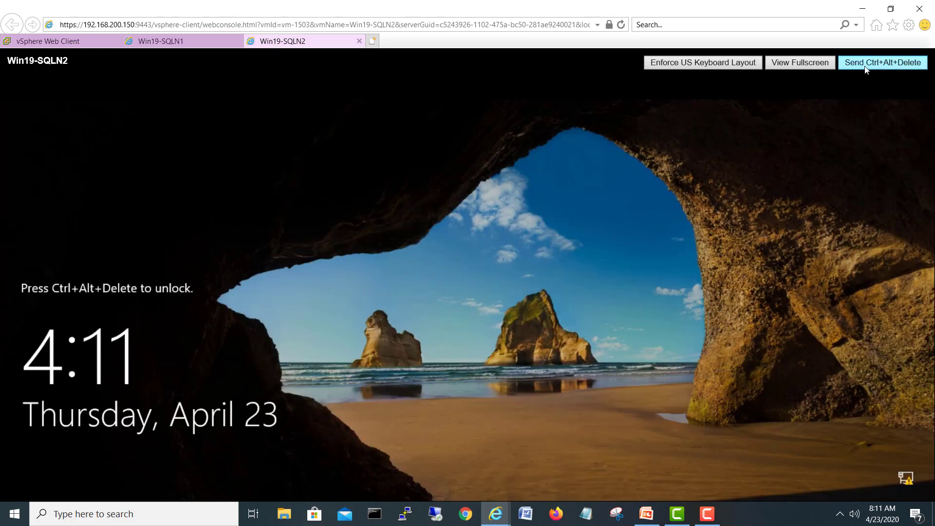
left_click(865, 67)
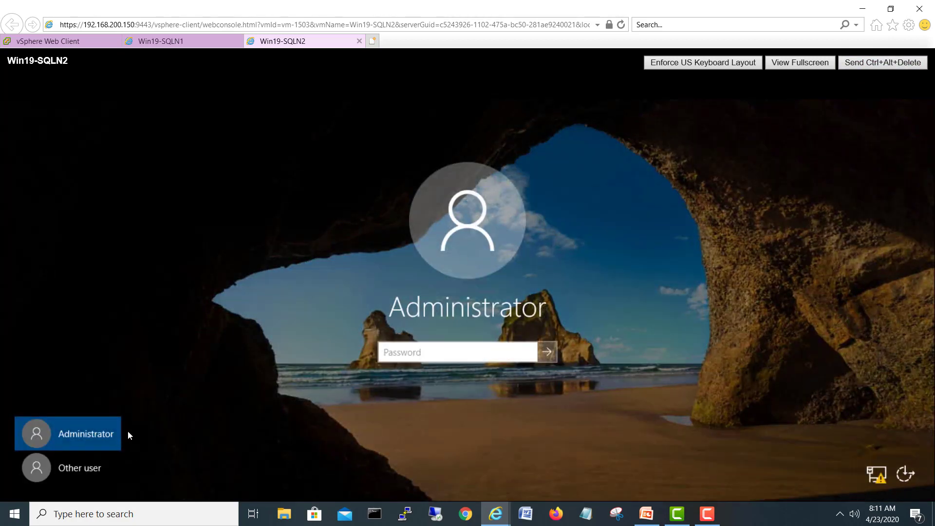
left_click(48, 463)
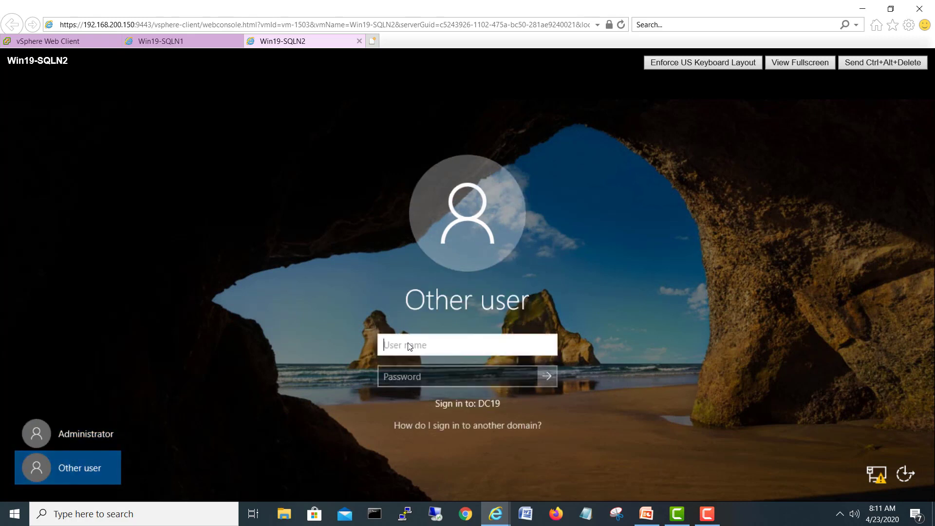
type("dc19\\administator")
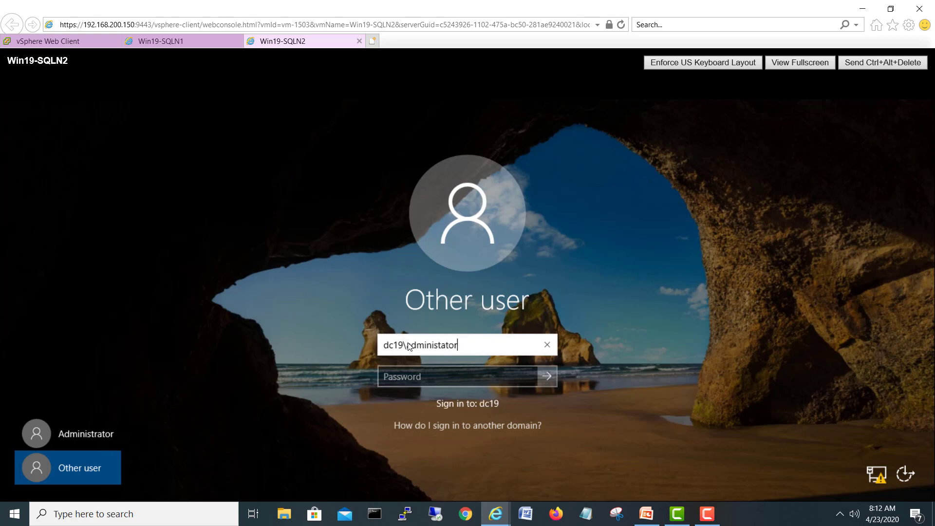
key("Tab")
type("***")
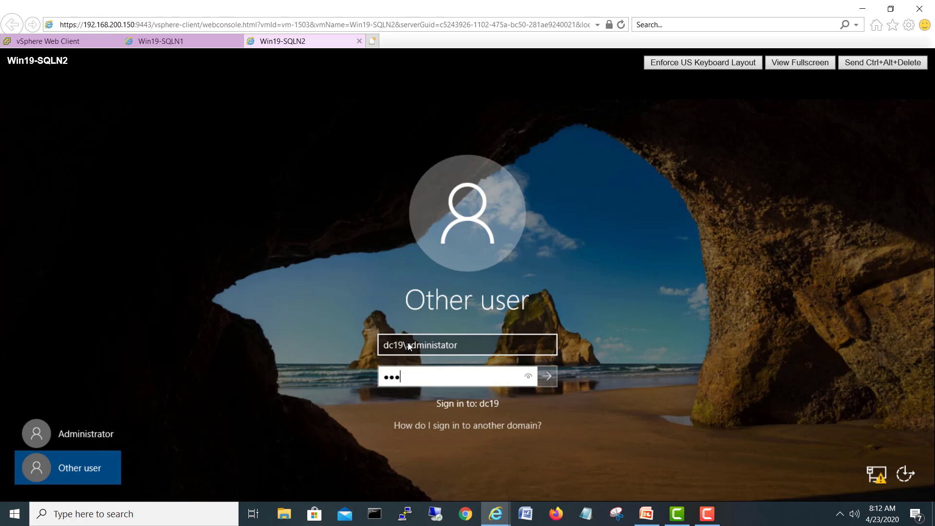
type("****")
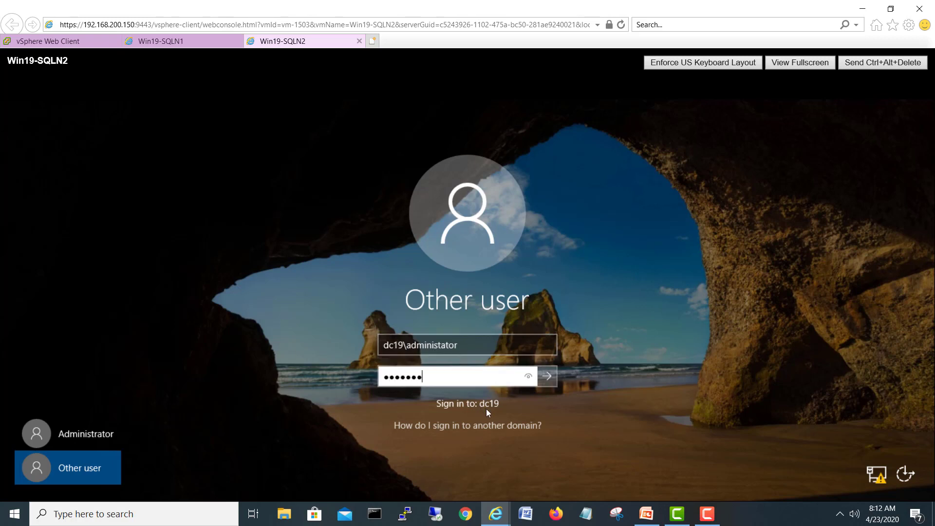
key("Return")
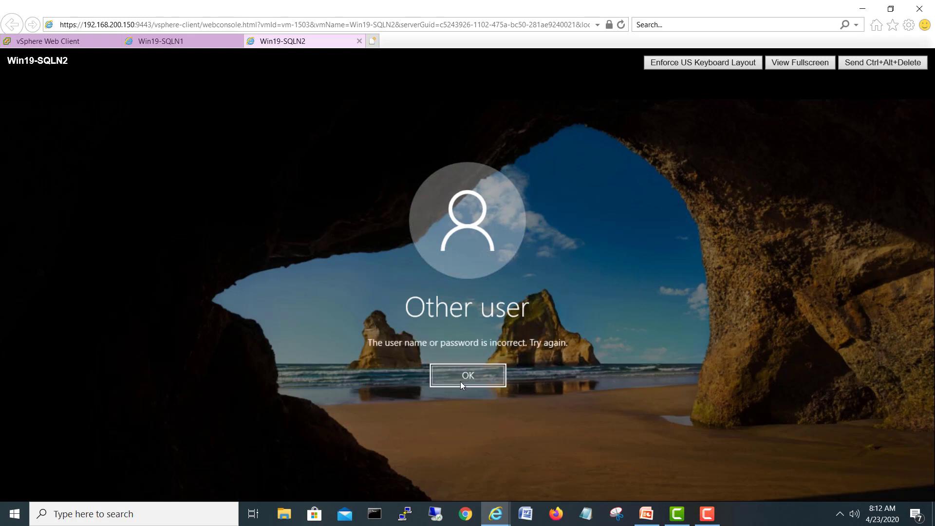
Step: Correct the user name to dc19\administrator, re-enter the password, and sign in to Win19-SQLN2
left_click(460, 381)
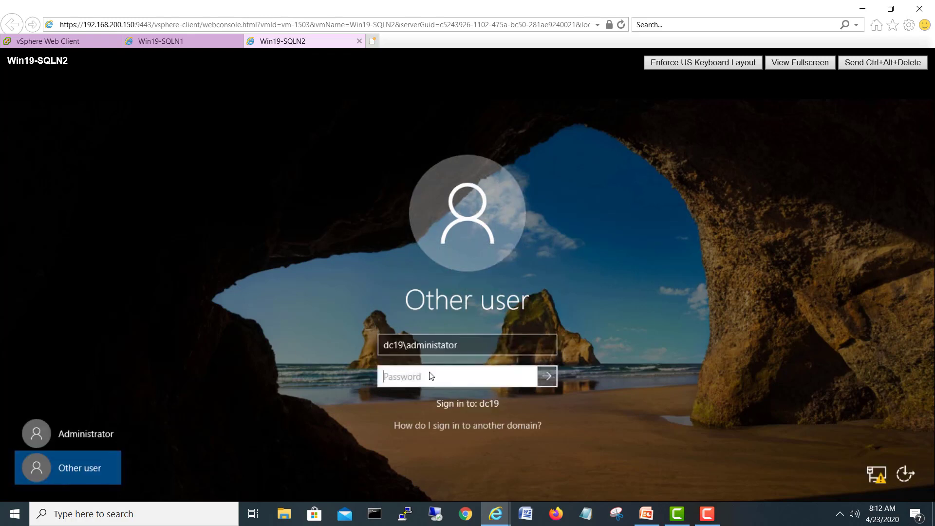
left_click(442, 346)
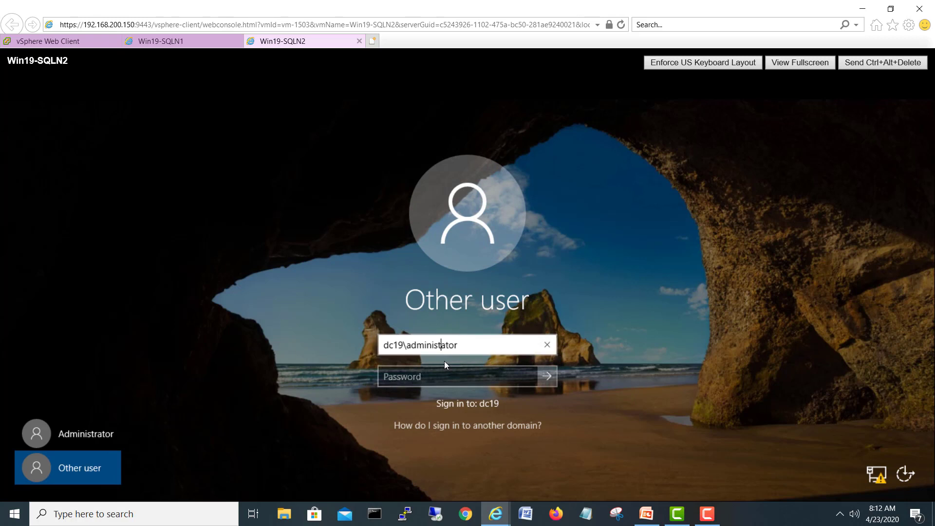
left_click(453, 379)
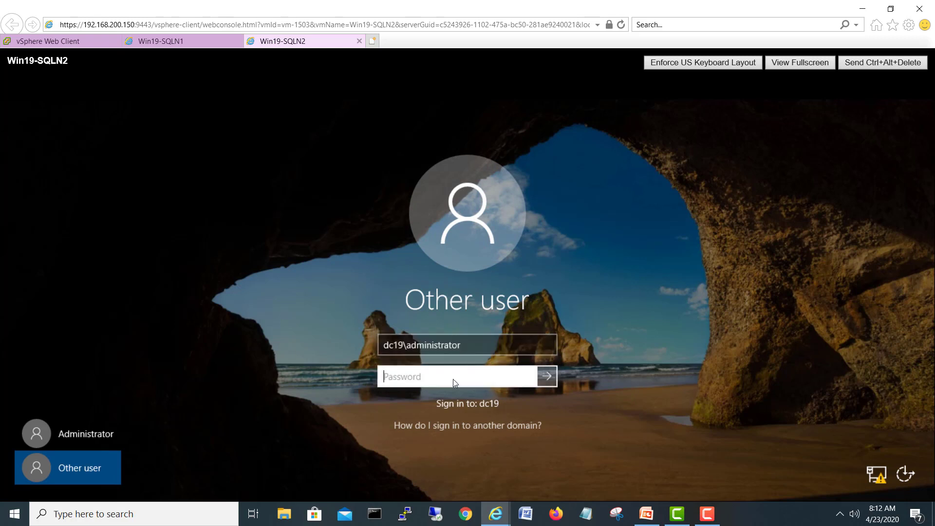
type("•••••••")
key("Return")
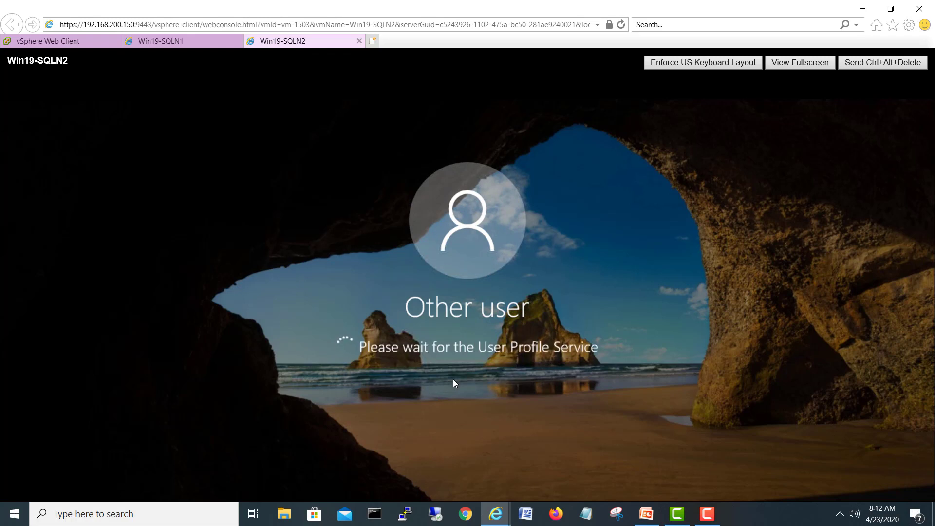
left_click(202, 42)
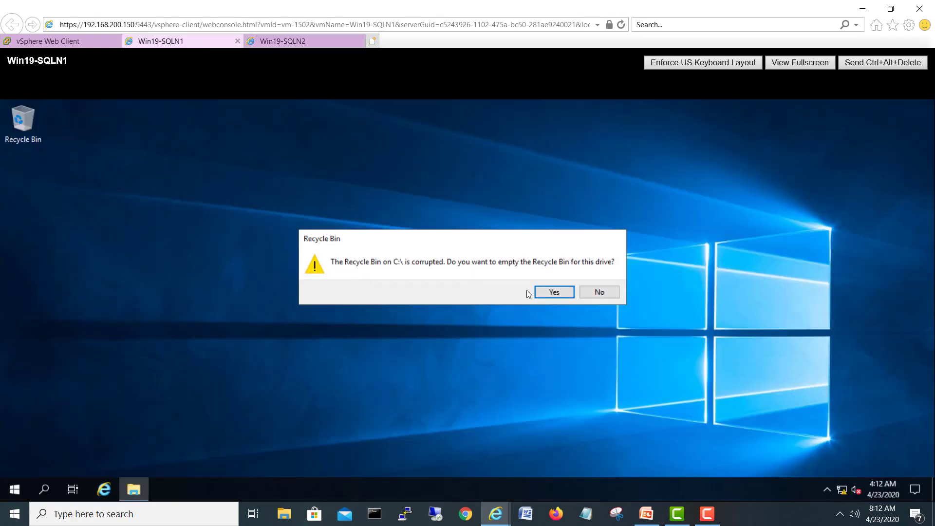
Step: Agree to empty Win19-SQLN1's corrupted Recycle Bin, then check Win19-SQLN2's desktop loading
left_click(554, 293)
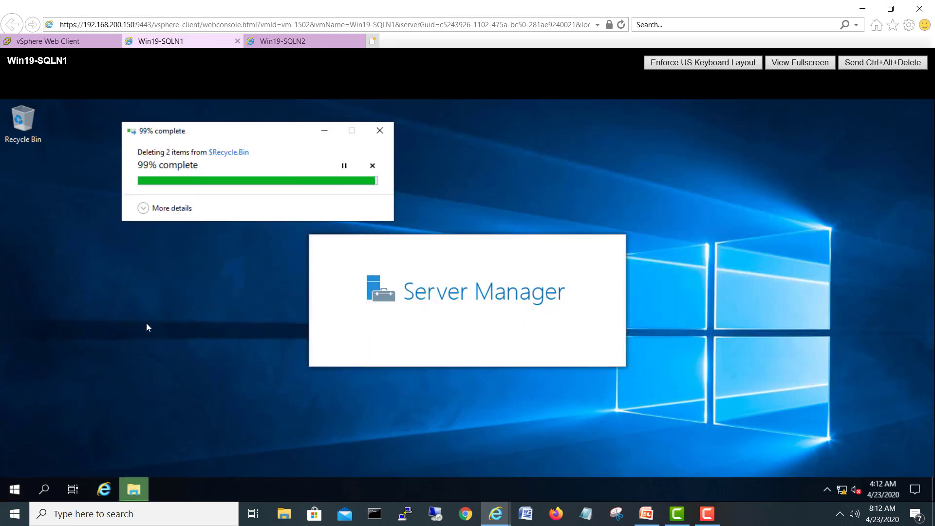
left_click(276, 45)
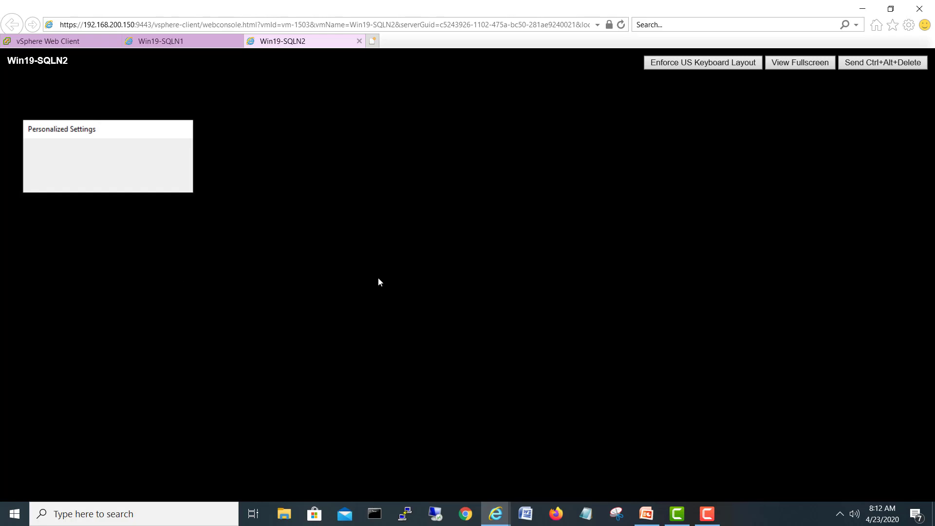
left_click(205, 43)
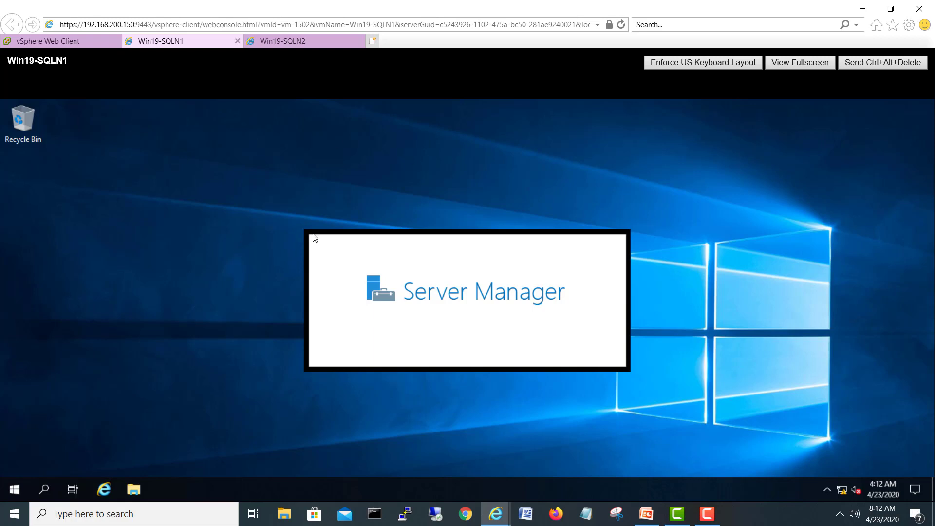
left_click(299, 43)
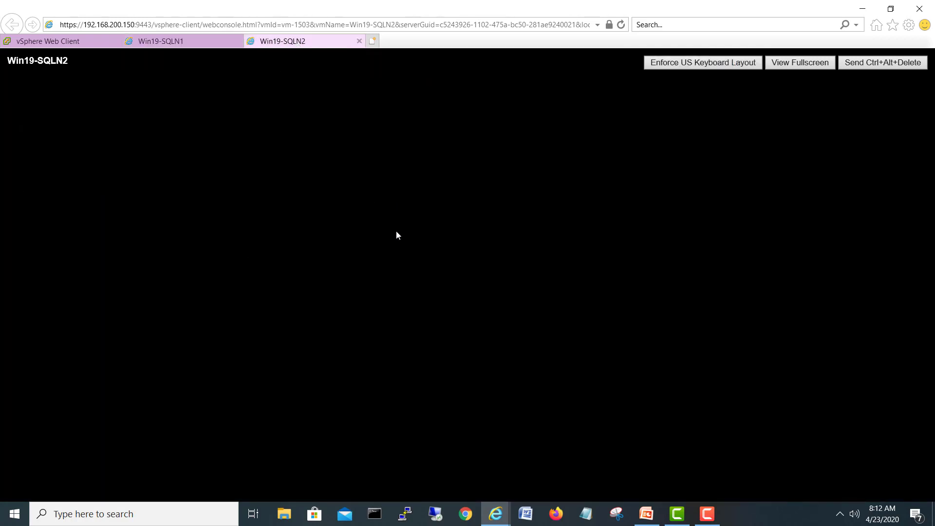
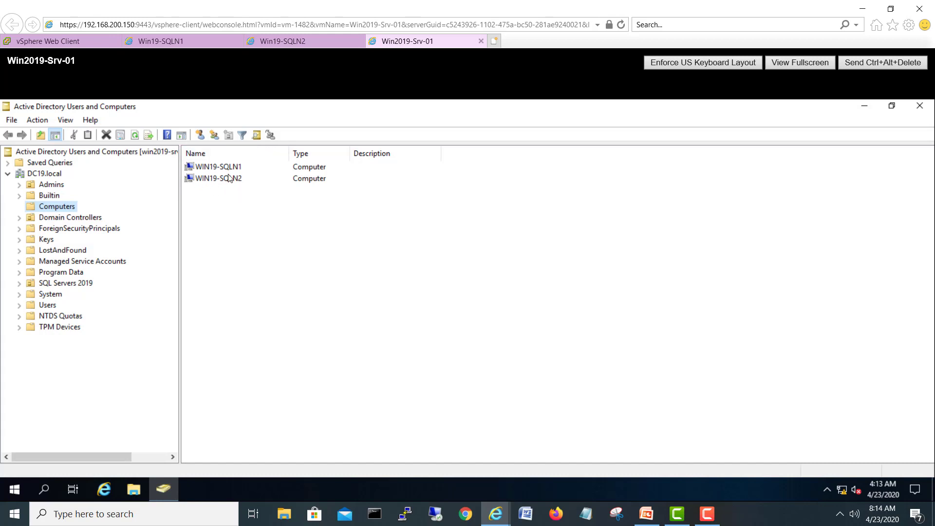
Step: Move WIN19-SQLN1 and WIN19-SQLN2 from Computers into SQL Servers 2019 and confirm they appear there
left_click(69, 284)
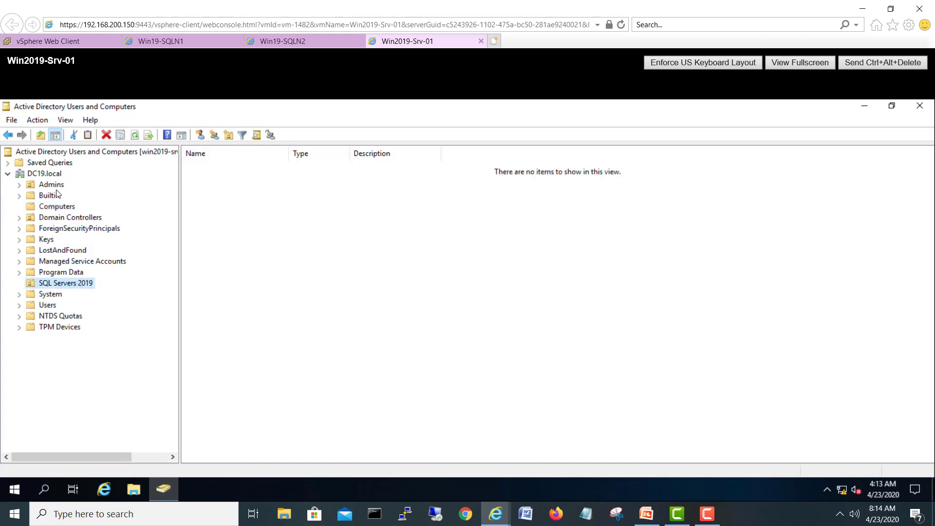
left_click(52, 208)
left_click_drag(269, 210, 210, 181)
right_click(210, 181)
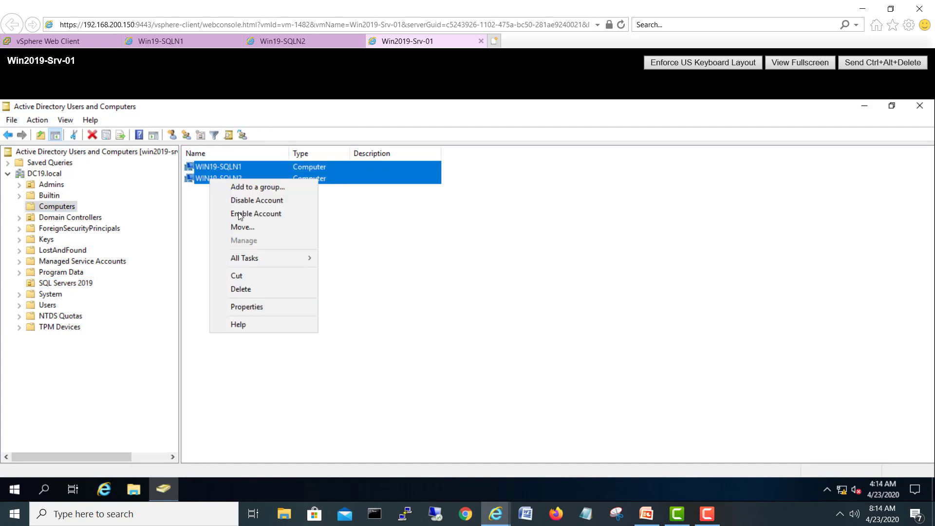
left_click(244, 225)
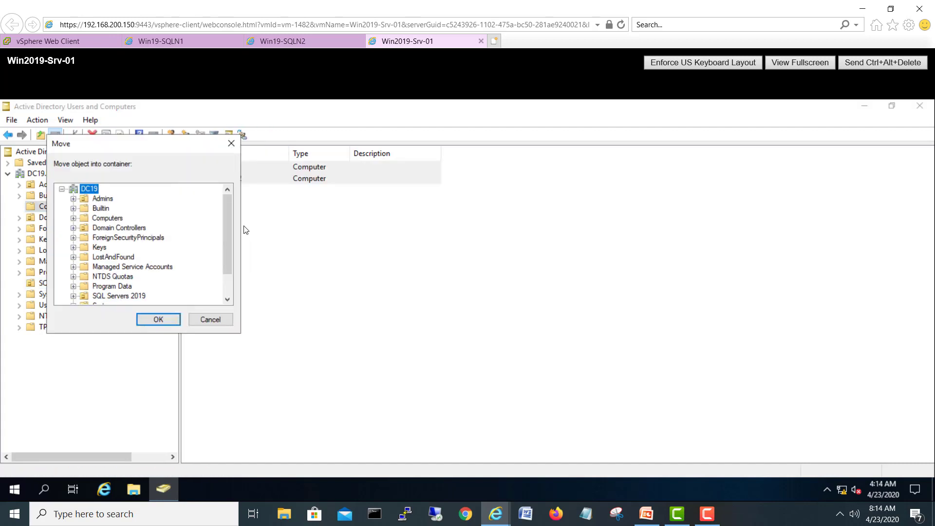
left_click(133, 295)
left_click(171, 320)
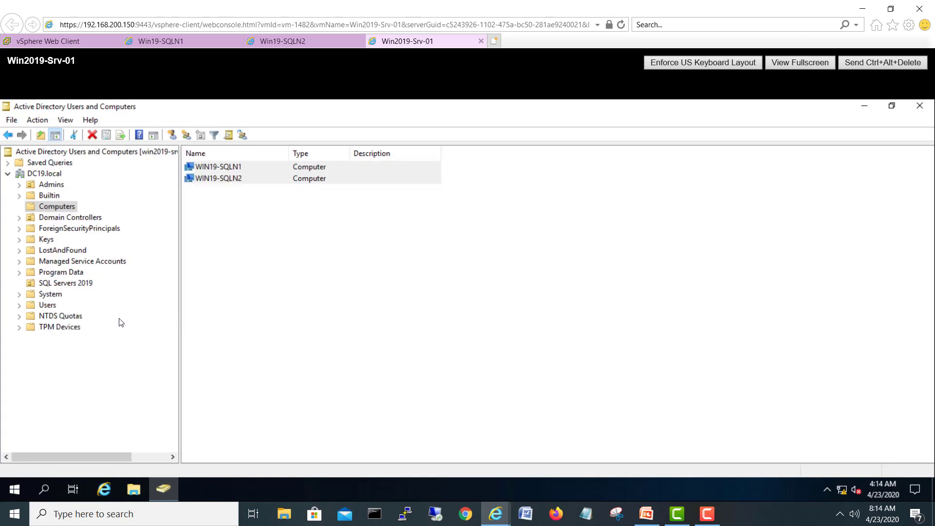
left_click(65, 285)
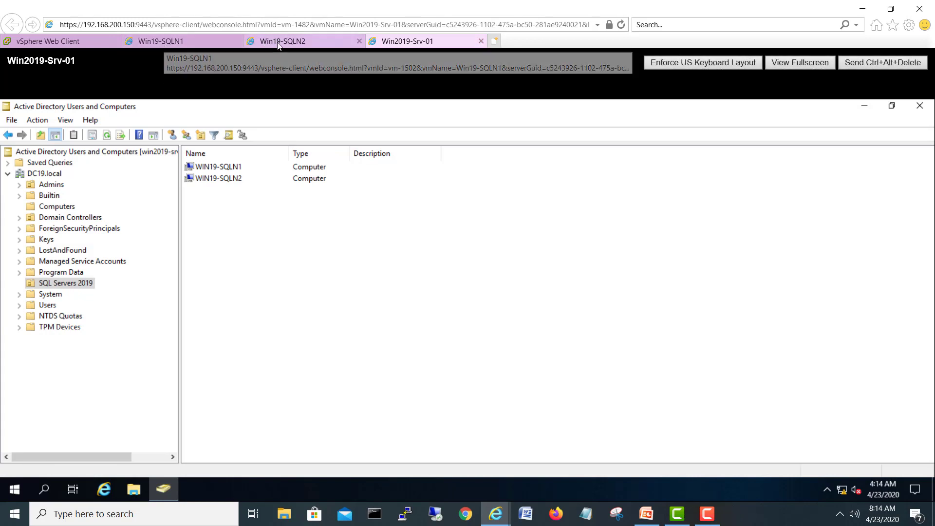
Step: Close Server Manager on the Win19-SQLN1 and Win19-SQLN2 consoles and return to the vSphere inventory
left_click(165, 43)
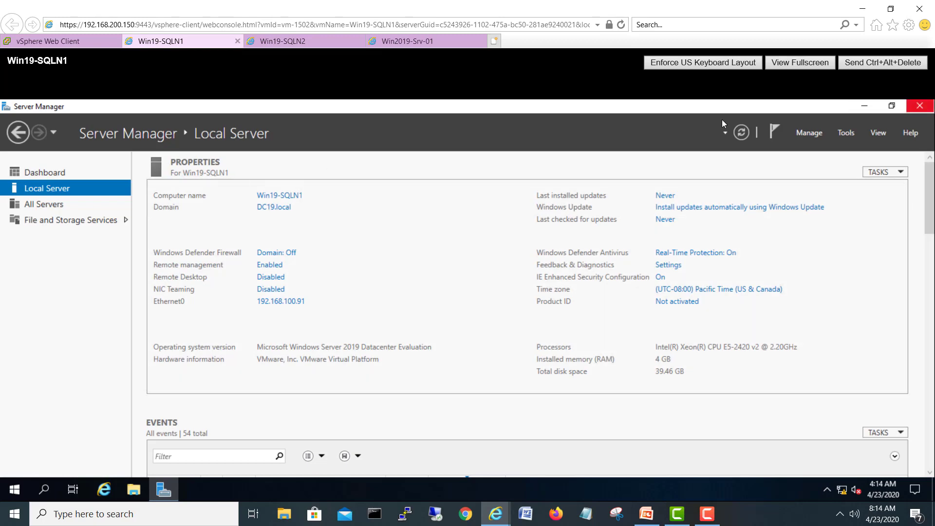
left_click(920, 106)
left_click(292, 41)
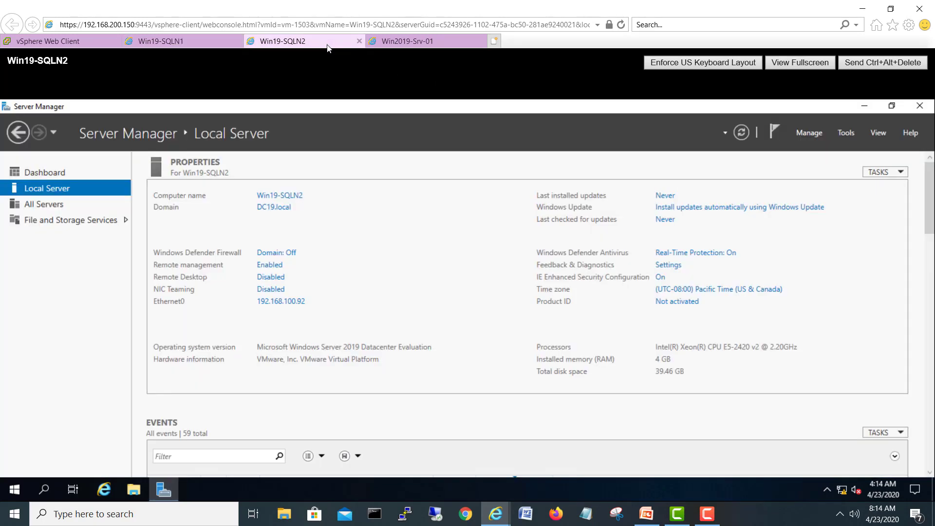
left_click(920, 108)
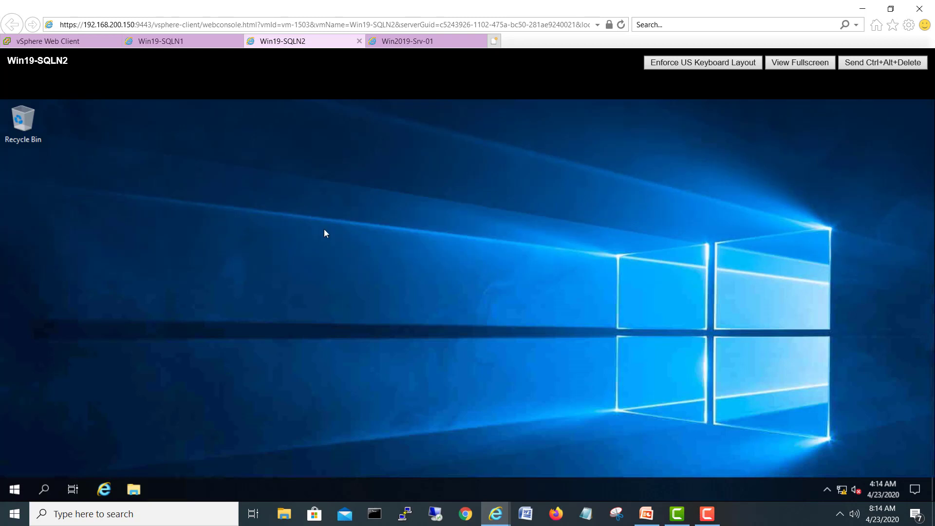
left_click(73, 41)
Step: Mount SQLServer2019-x64-ENU.iso on Win19-SQLN1's CD/DVD drive 1 through Edit Settings
left_click(127, 314)
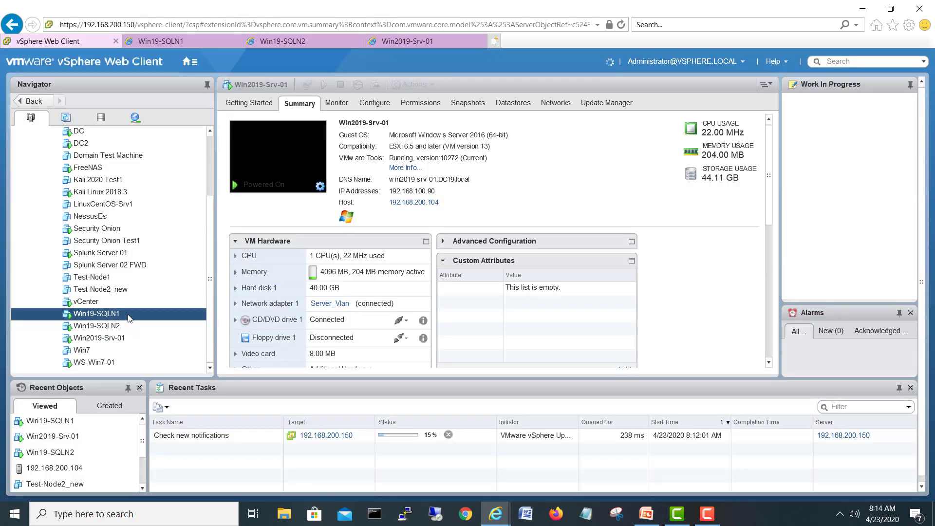
right_click(128, 314)
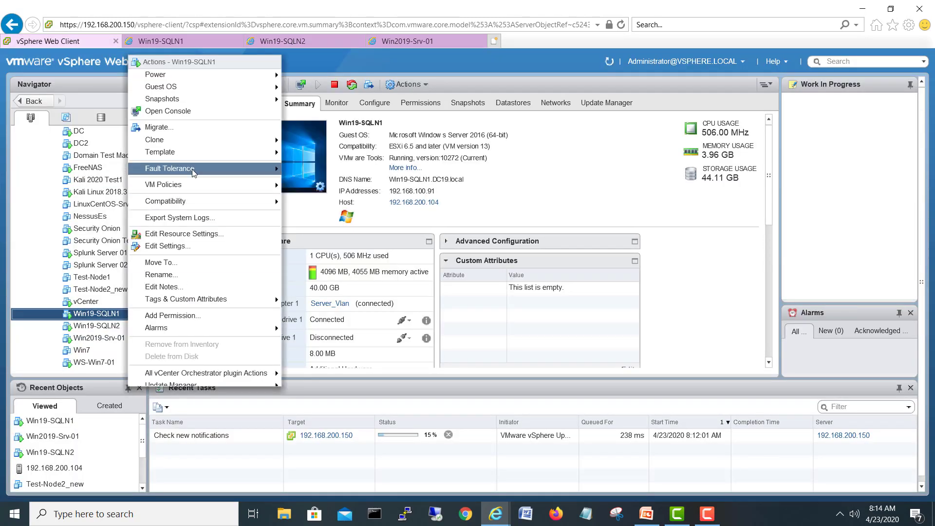
left_click(159, 246)
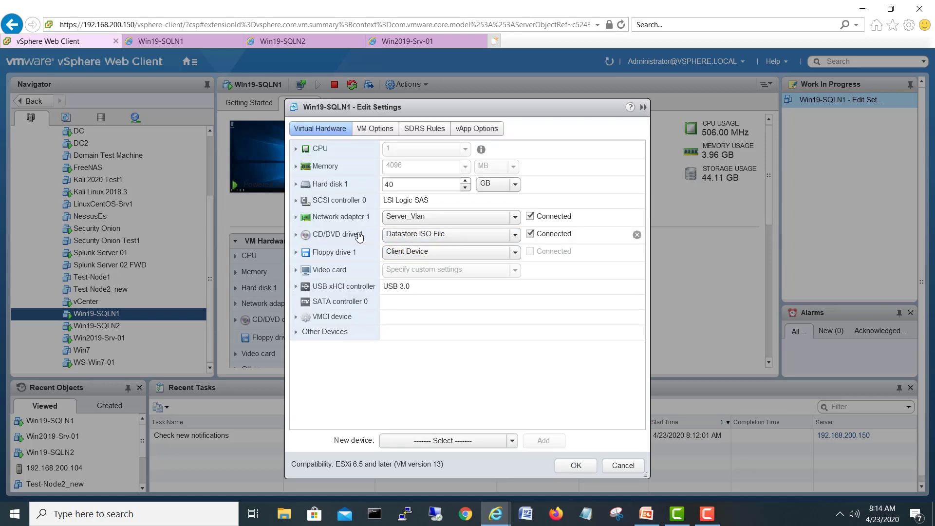
left_click(360, 235)
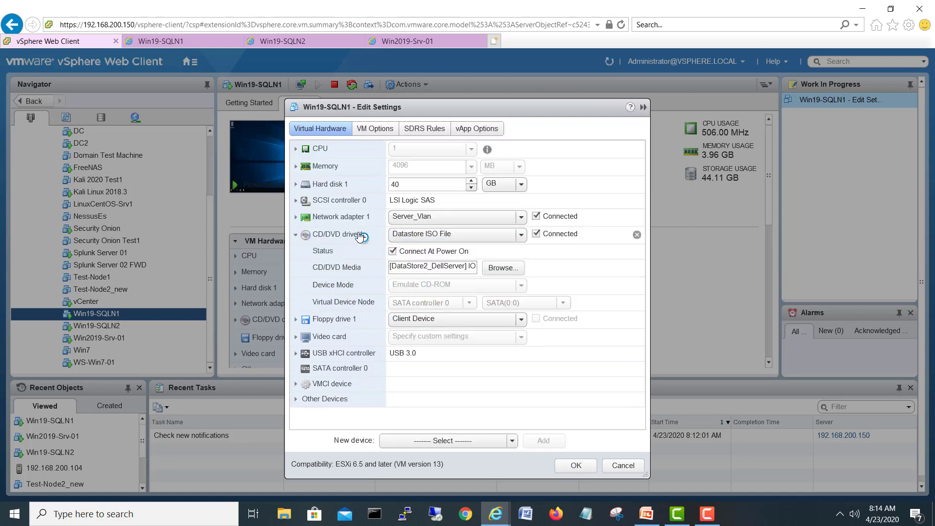
left_click(499, 269)
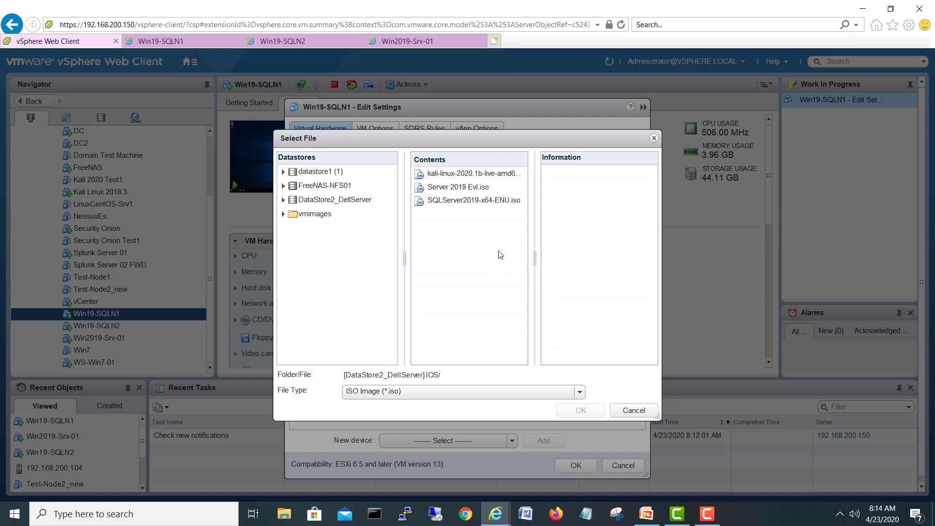
left_click(483, 203)
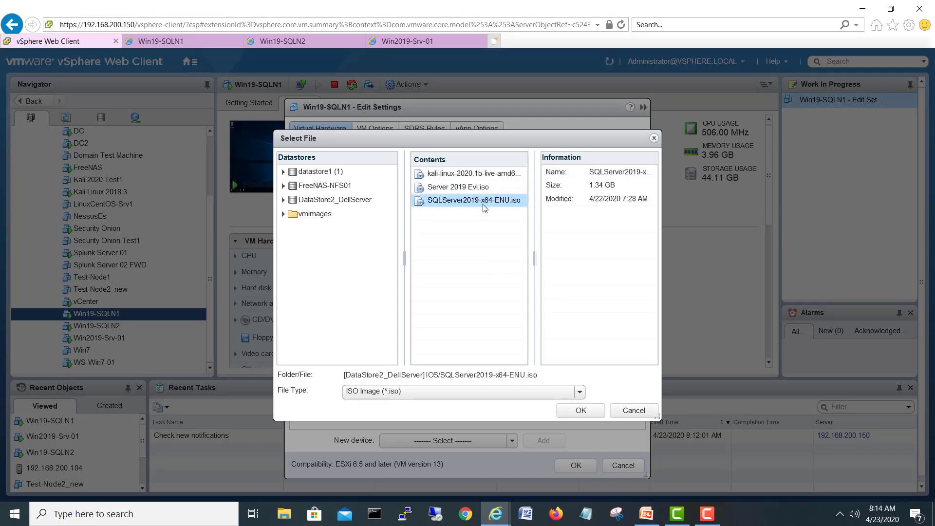
left_click(580, 410)
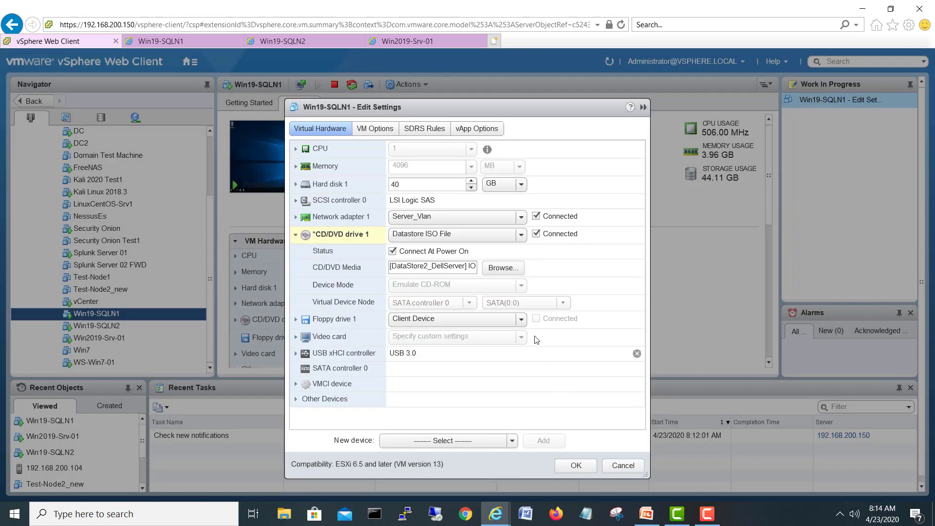
left_click(576, 466)
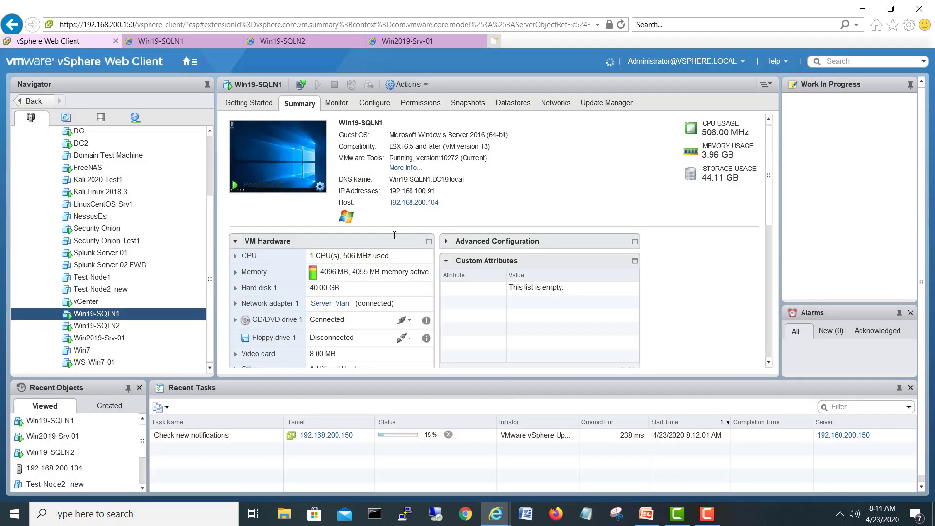
Step: Mount SQLServer2019-x64-ENU.iso on Win19-SQLN2's CD/DVD drive 1 through Edit Settings
left_click(102, 330)
right_click(102, 329)
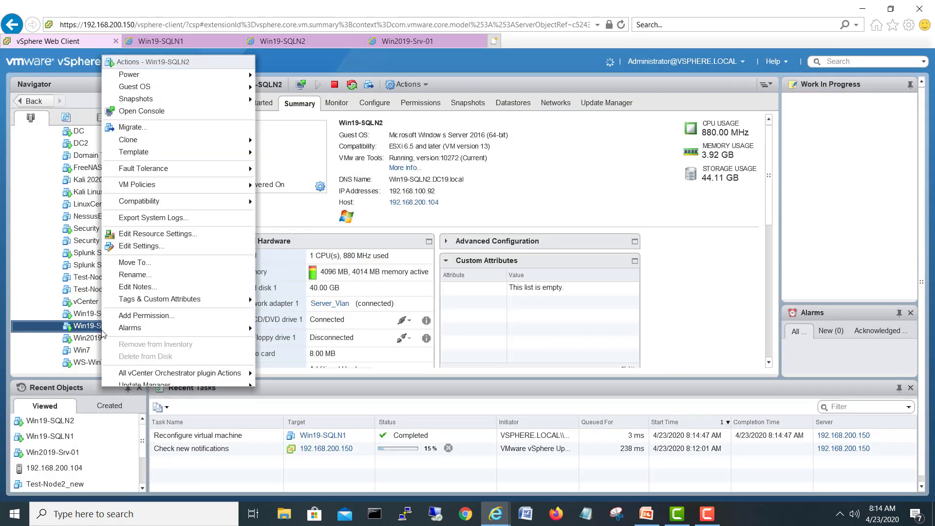
left_click(140, 245)
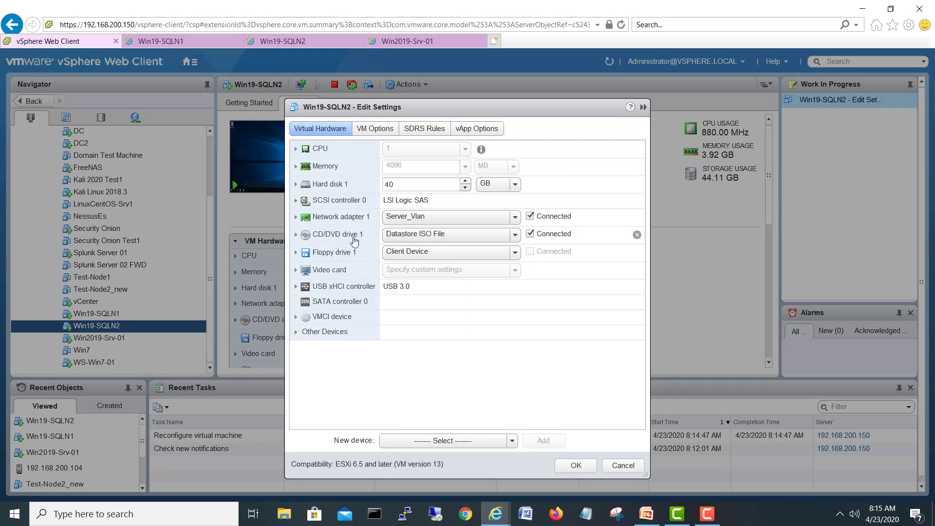
left_click(362, 238)
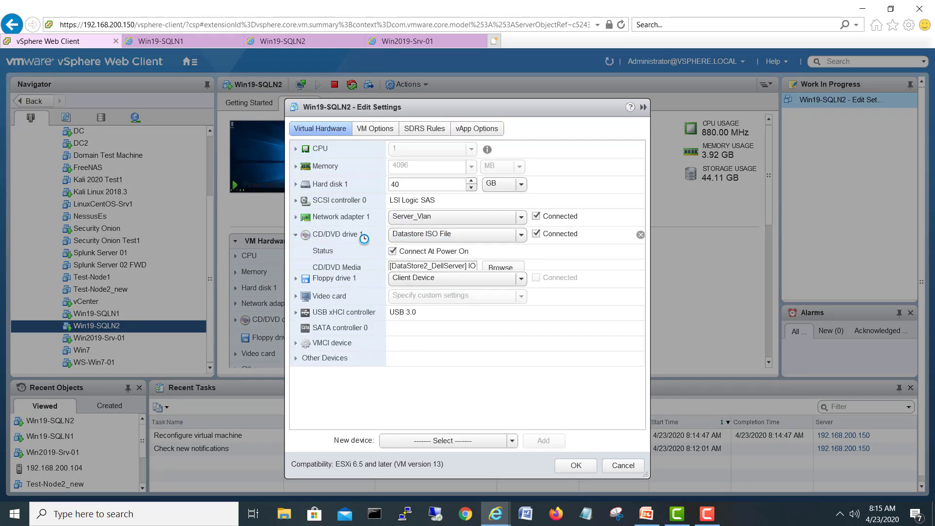
left_click(498, 267)
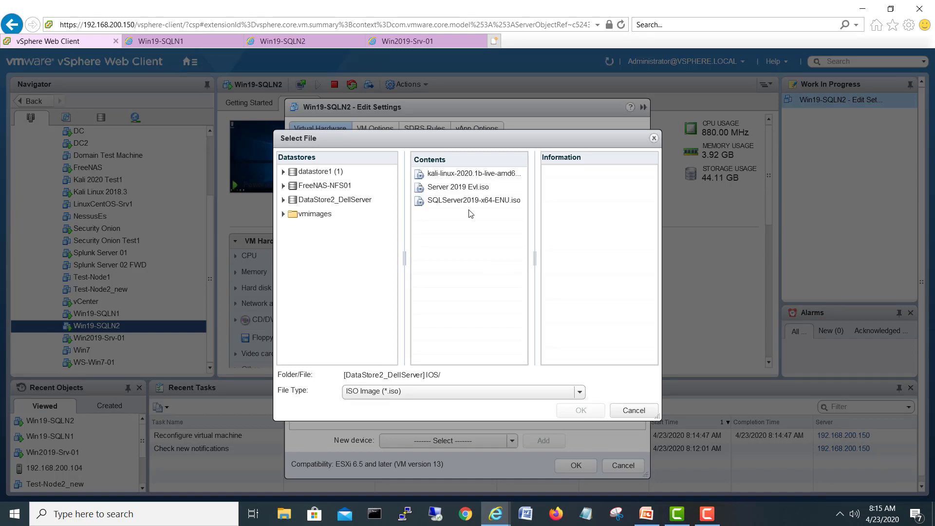
left_click(463, 200)
left_click(579, 410)
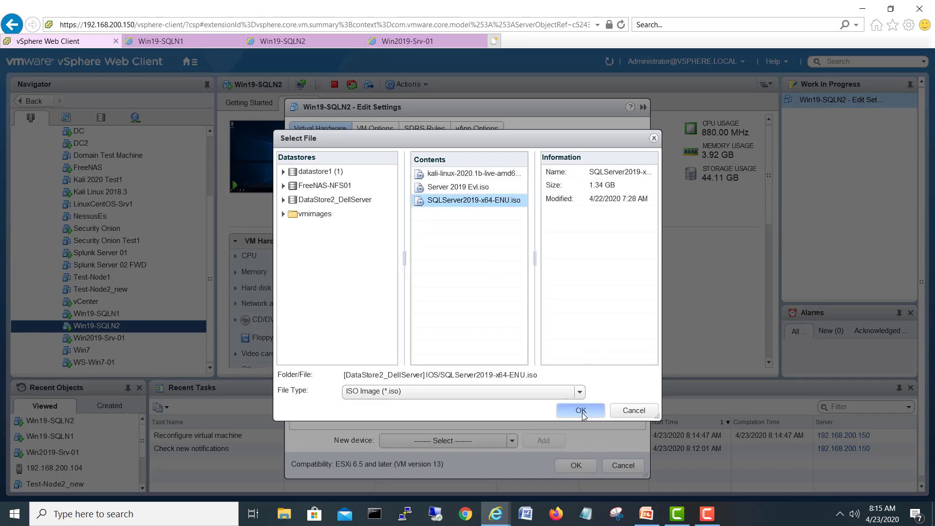
left_click(564, 464)
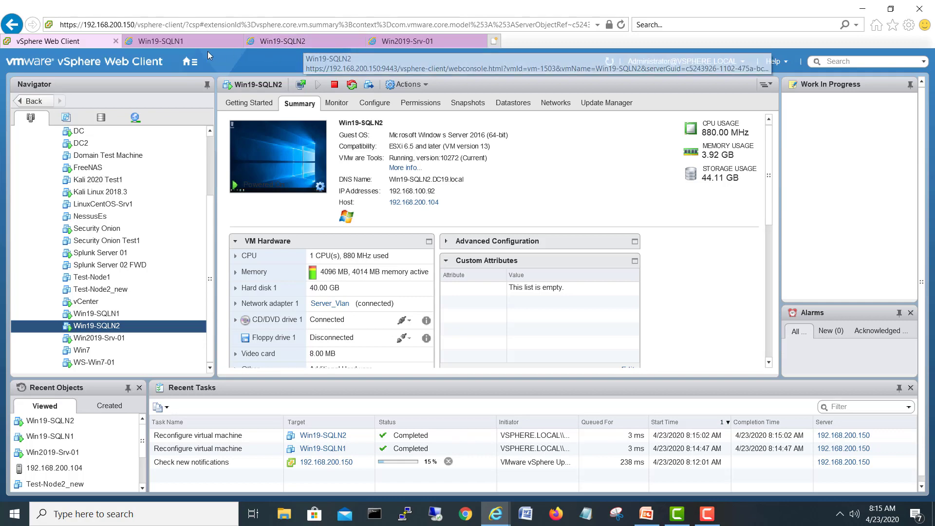
Step: On Win19-SQLN1, run SQL Server setup from the DVD drive in This PC
left_click(200, 41)
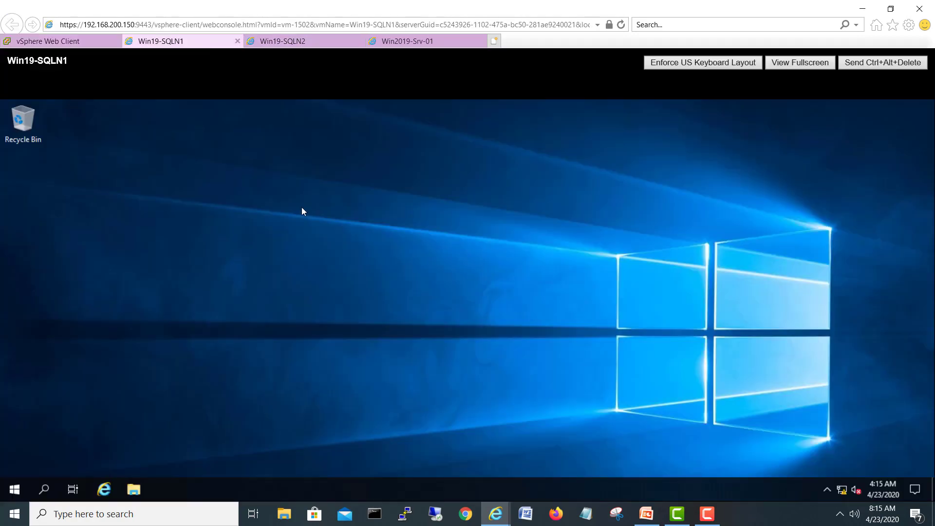
left_click(133, 491)
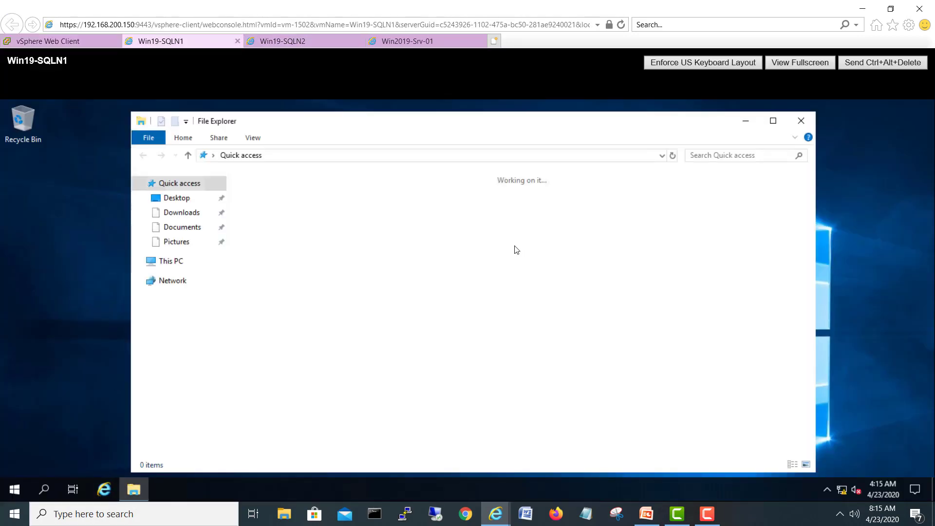
left_click(168, 262)
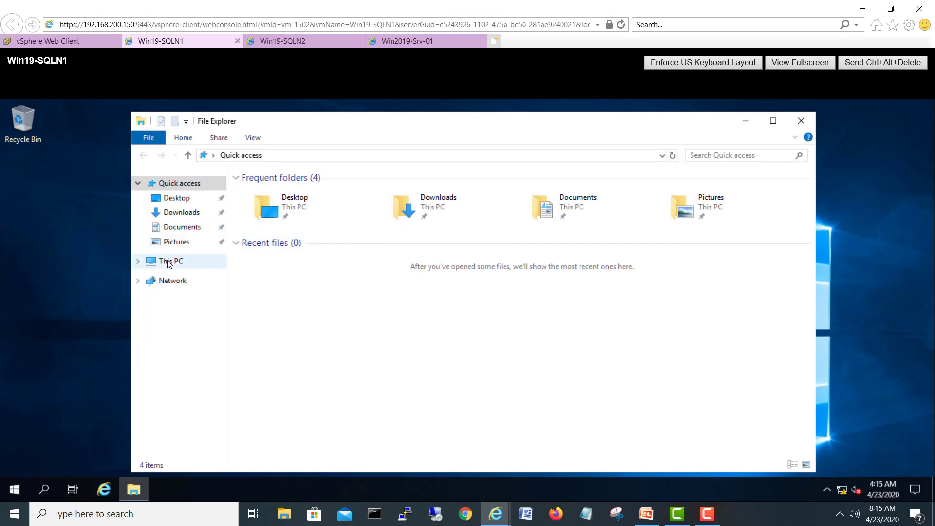
left_click(633, 327)
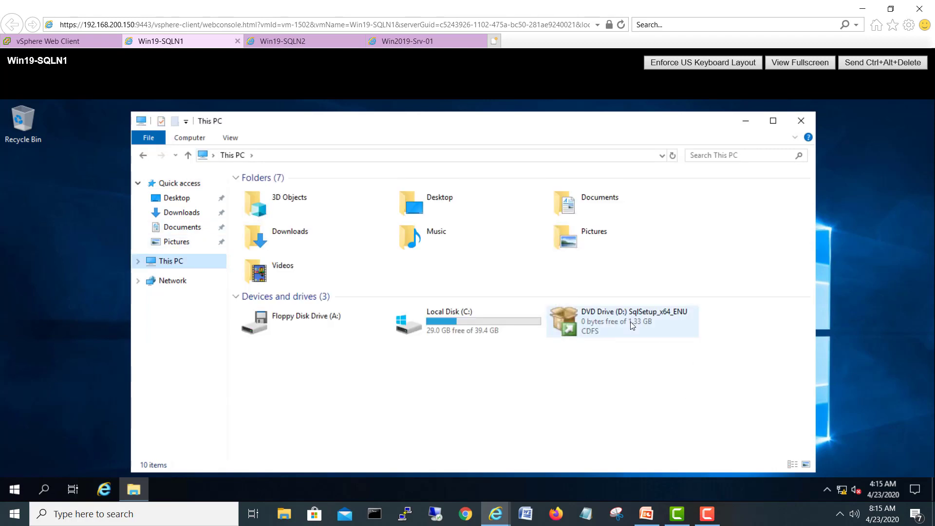
double_click(630, 321)
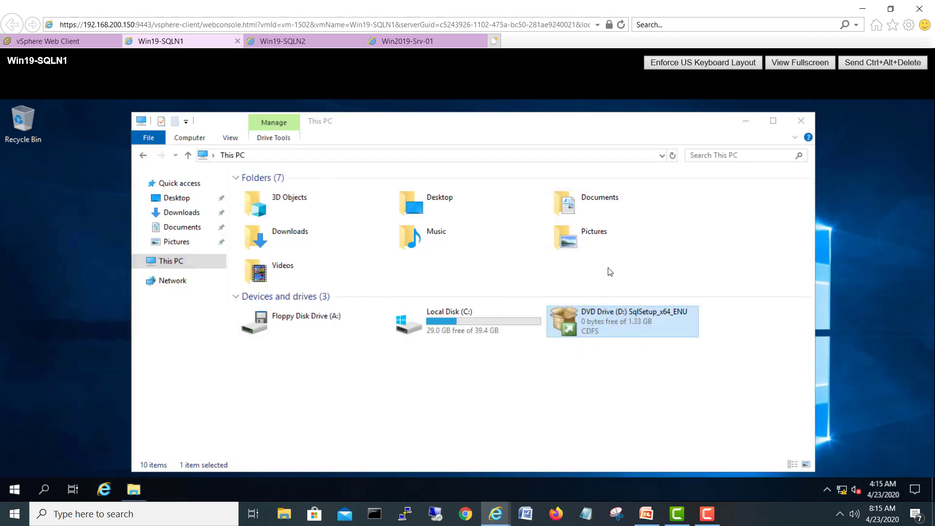
Step: On Win19-SQLN2, open File Explorer with Win+E and run setup from the DVD drive
left_click(280, 41)
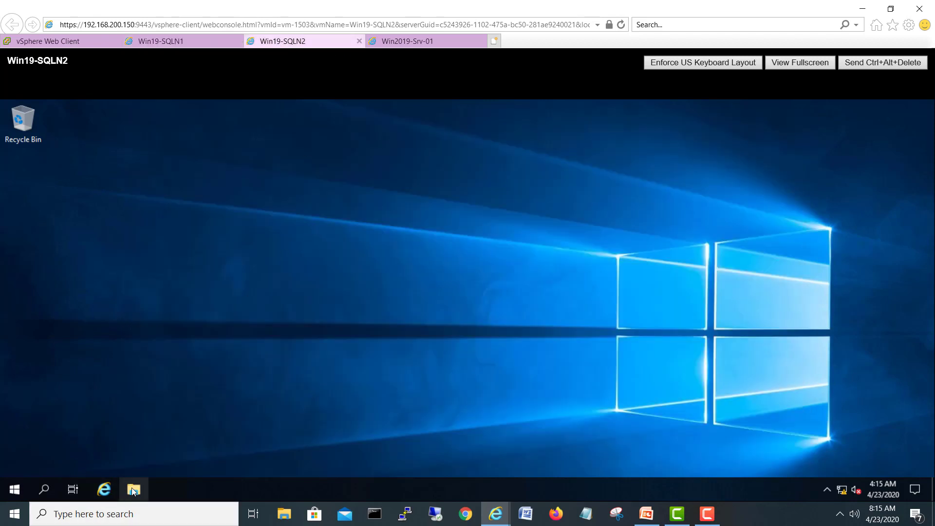
key("super+e")
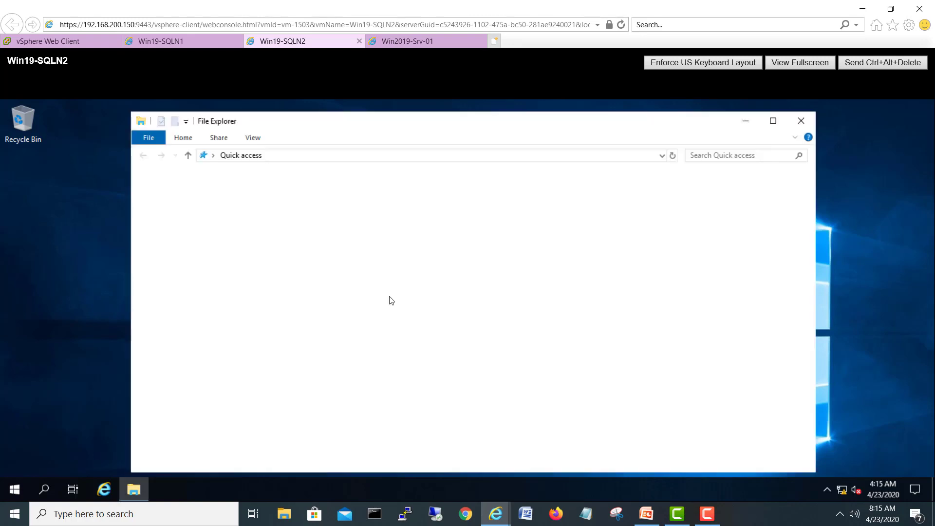
left_click(170, 261)
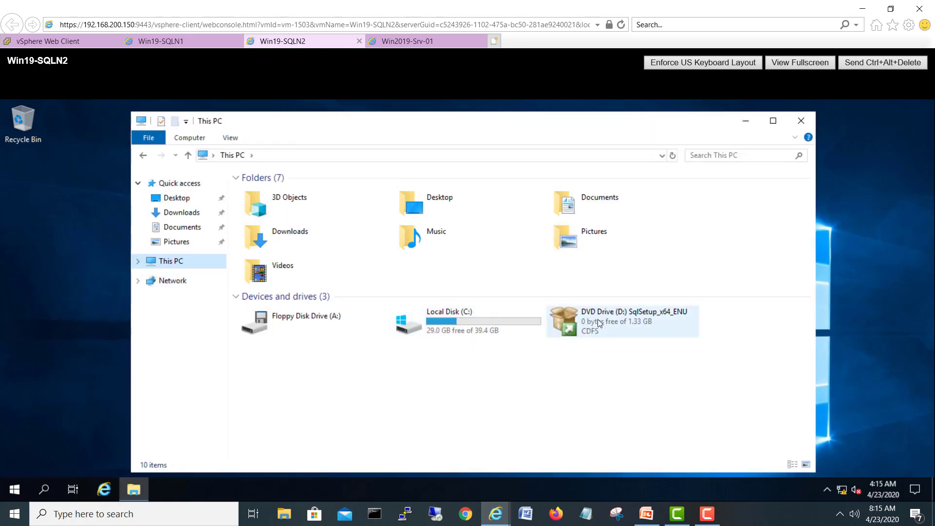
double_click(611, 318)
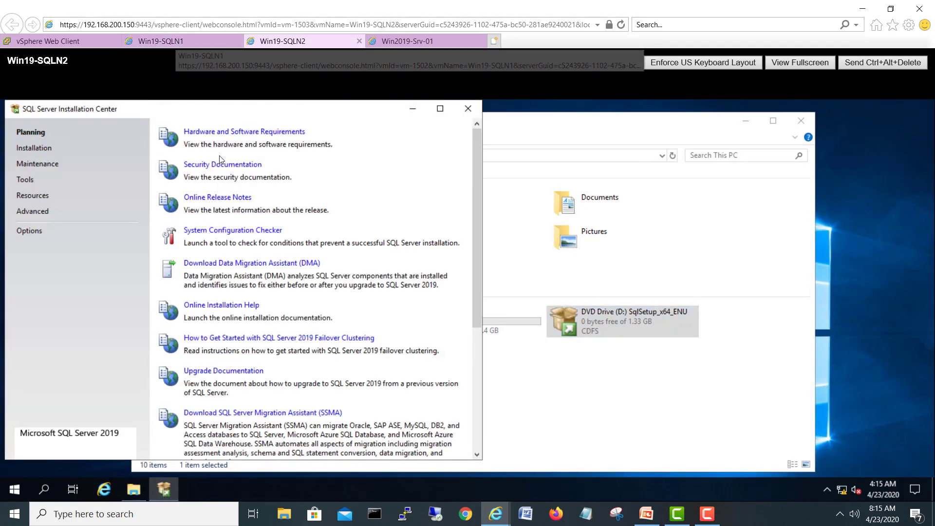
Step: Start a new SQL Server stand-alone installation on Win19-SQLN2 and close File Explorer
left_click(29, 147)
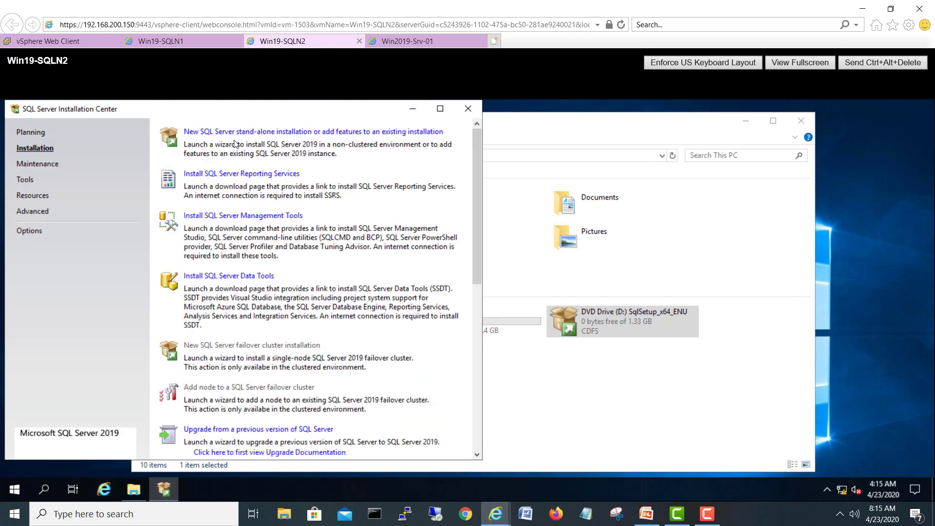
left_click(274, 132)
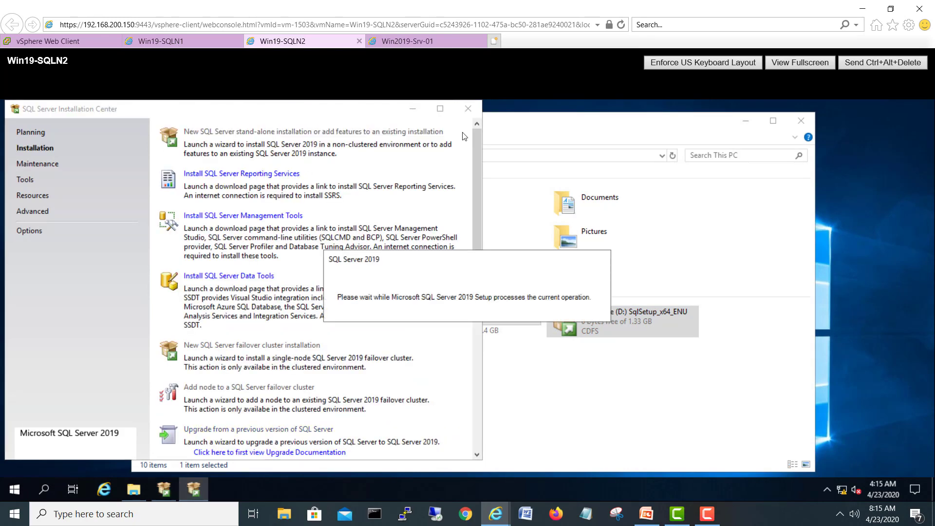
left_click(800, 120)
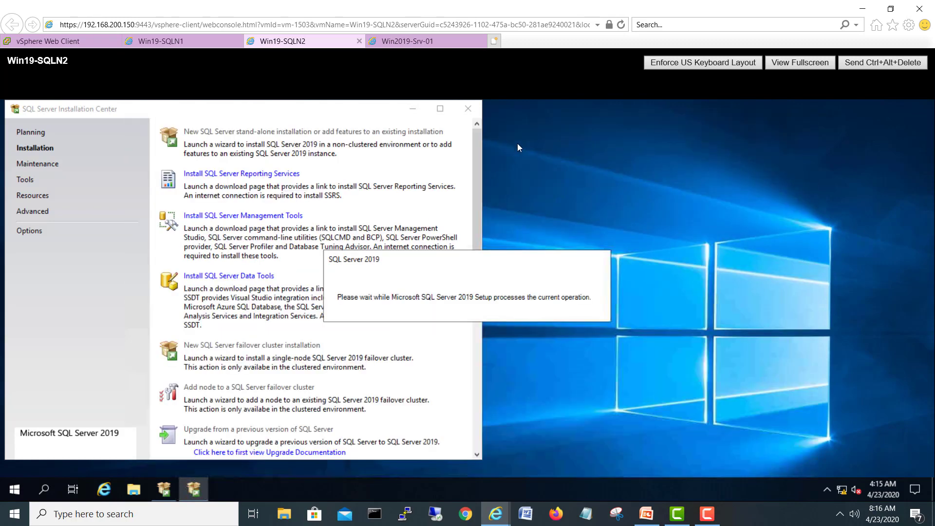
Step: Start a new stand-alone installation on Win19-SQLN1, close File Explorer, then check both consoles
left_click(198, 41)
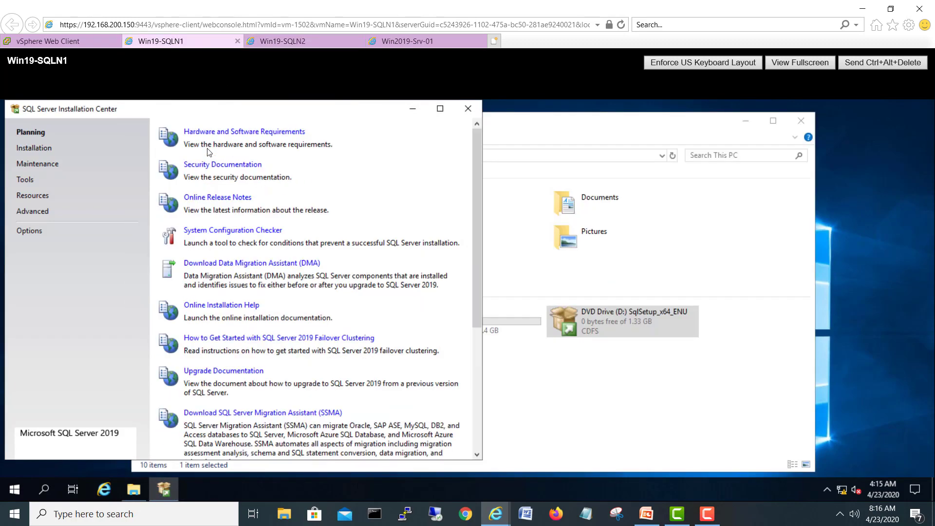
left_click(51, 151)
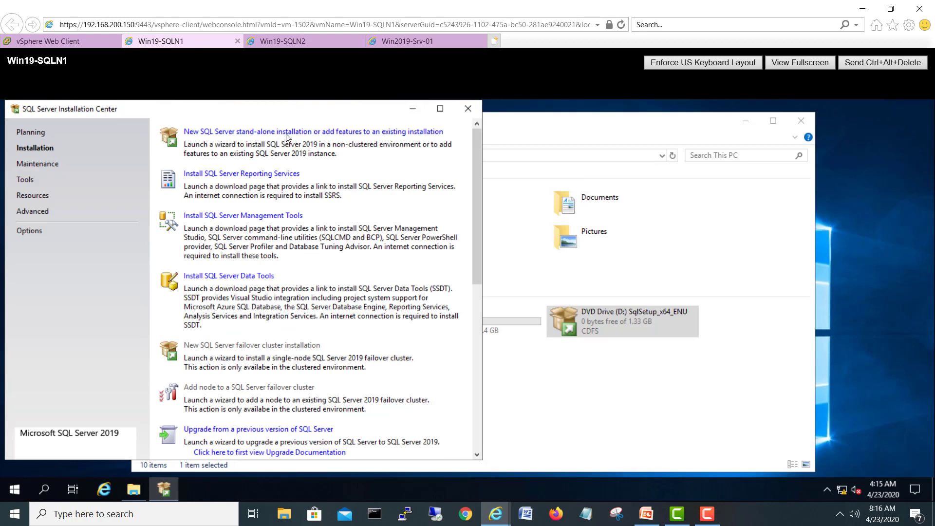
left_click(286, 133)
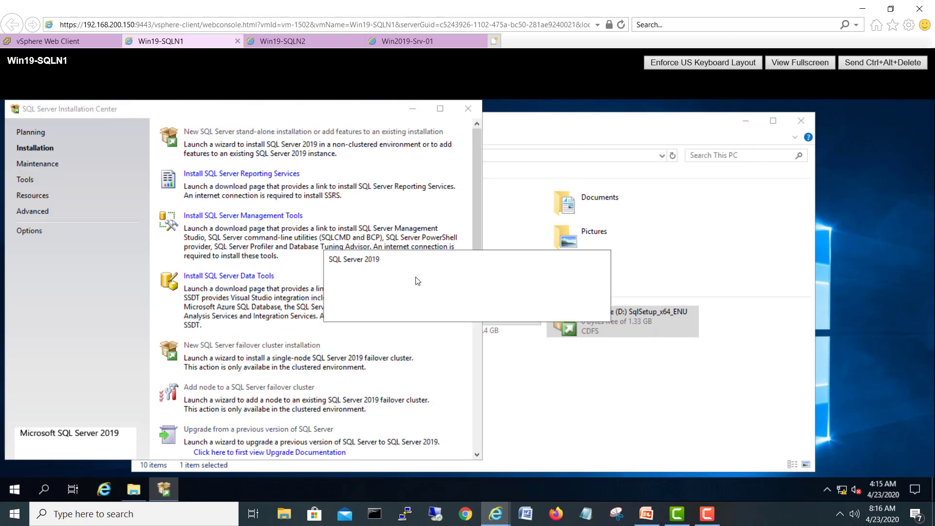
left_click(800, 120)
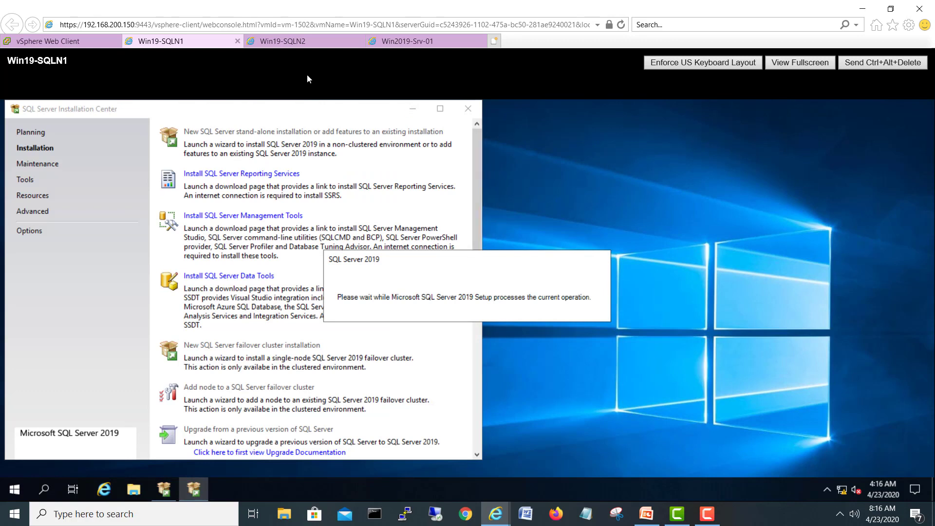
left_click(312, 42)
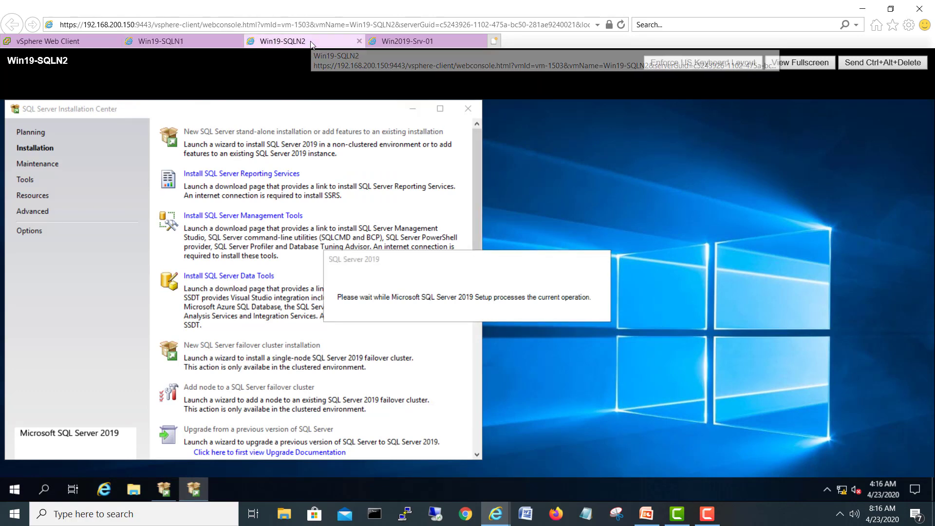
left_click(208, 43)
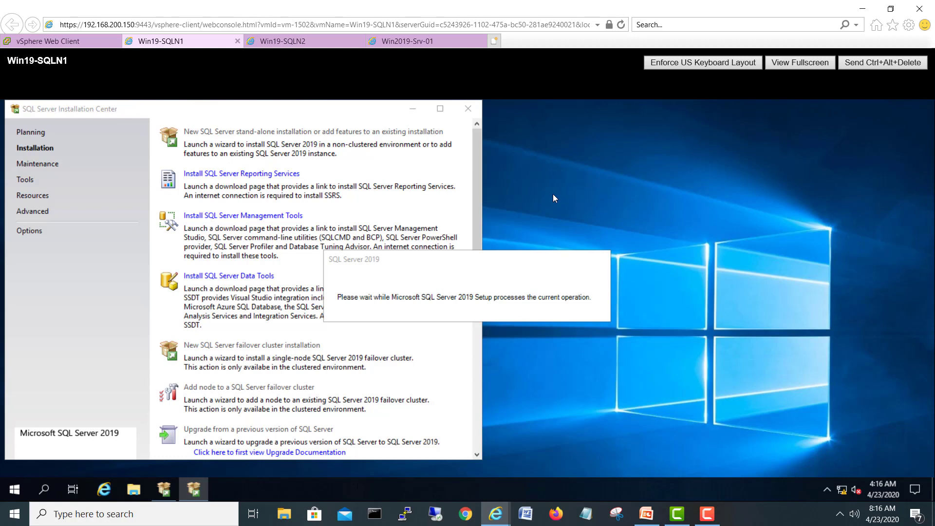
left_click(277, 41)
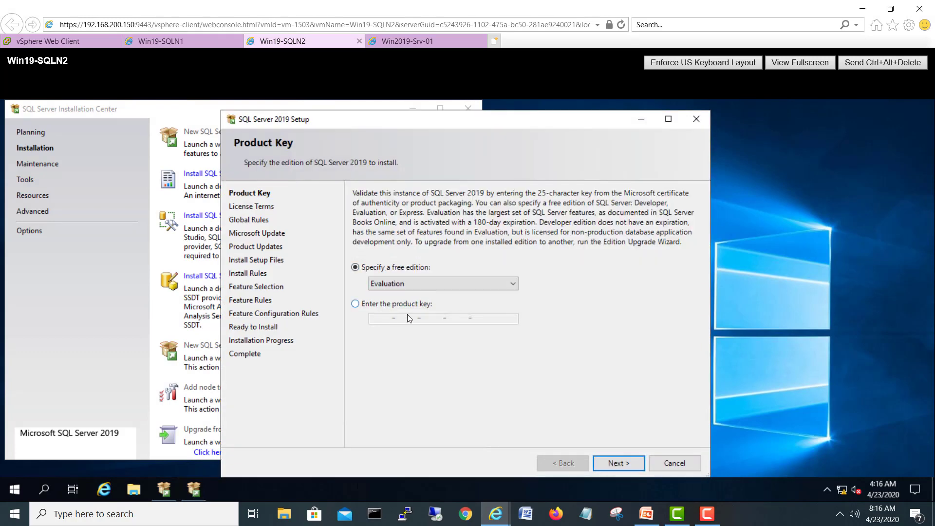
Step: On Win19-SQLN2, keep Evaluation edition, accept the license terms, and continue past the update pages
left_click(622, 466)
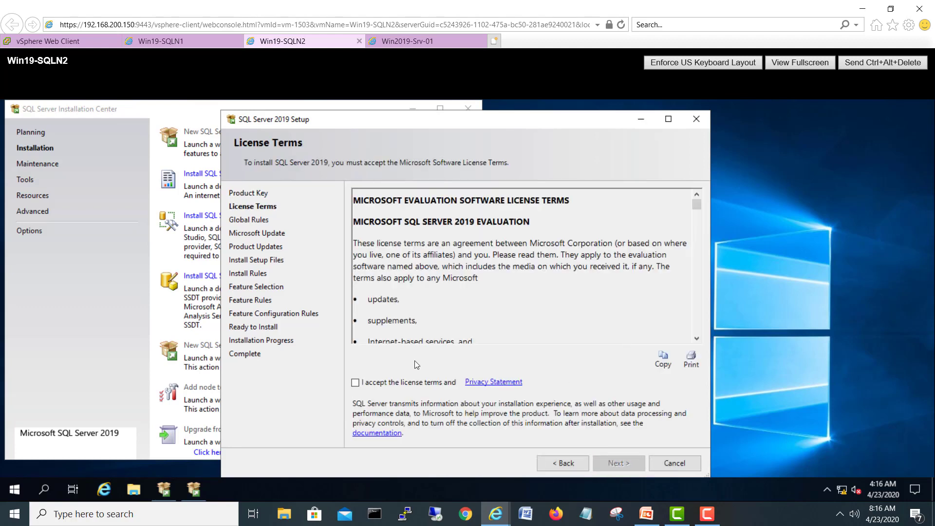
left_click(394, 383)
left_click(627, 460)
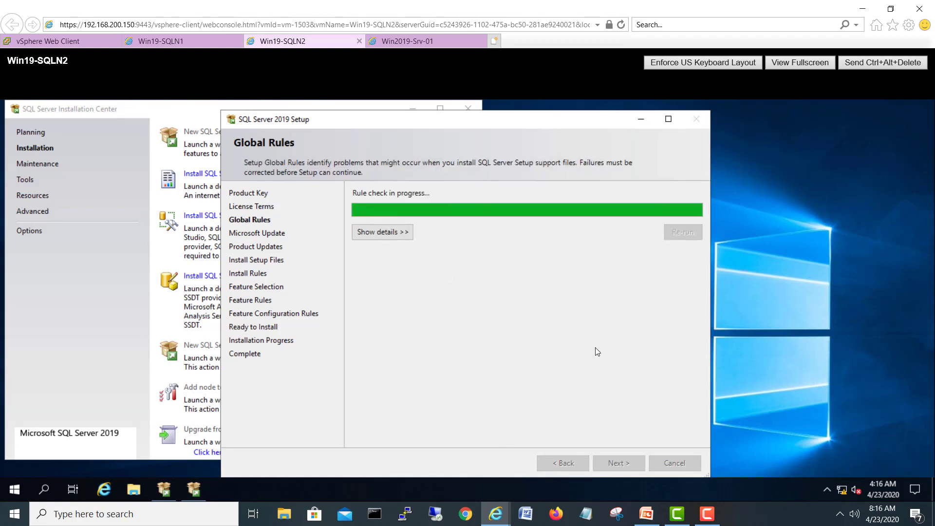
left_click(616, 462)
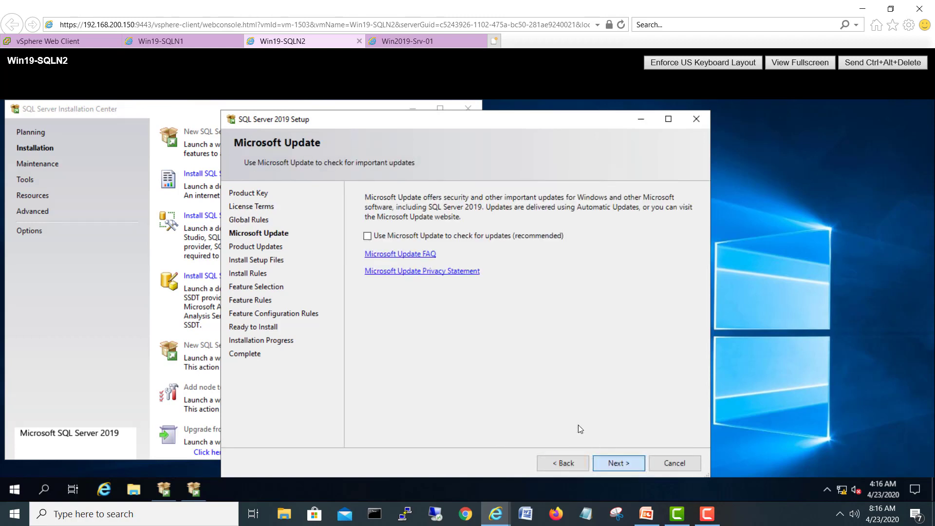
left_click(629, 463)
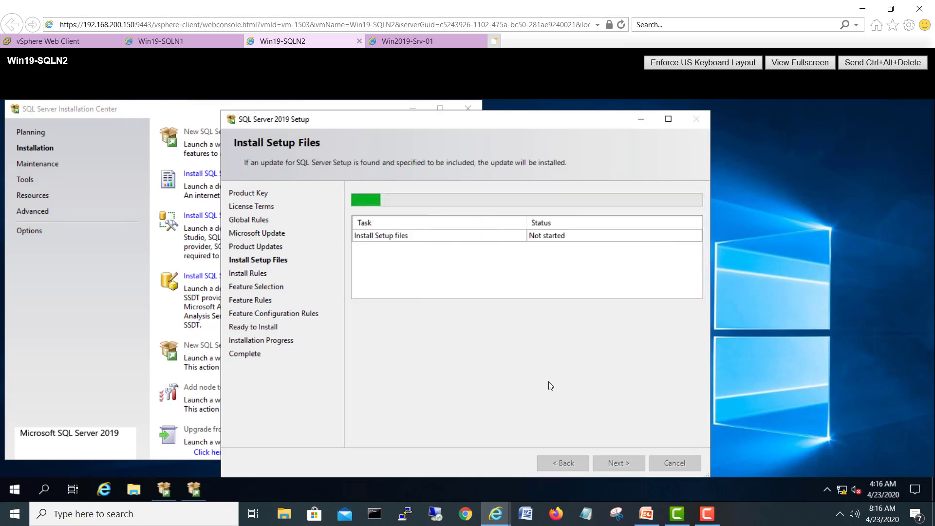
Step: Close the SQL Server Installation Center on Win19-SQLN2, then move to Win19-SQLN1's console
left_click(198, 43)
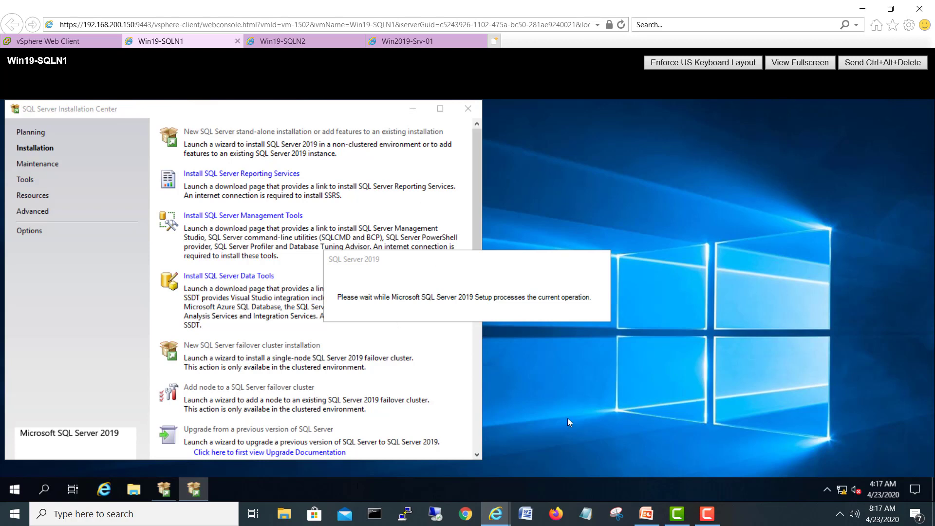
left_click(269, 44)
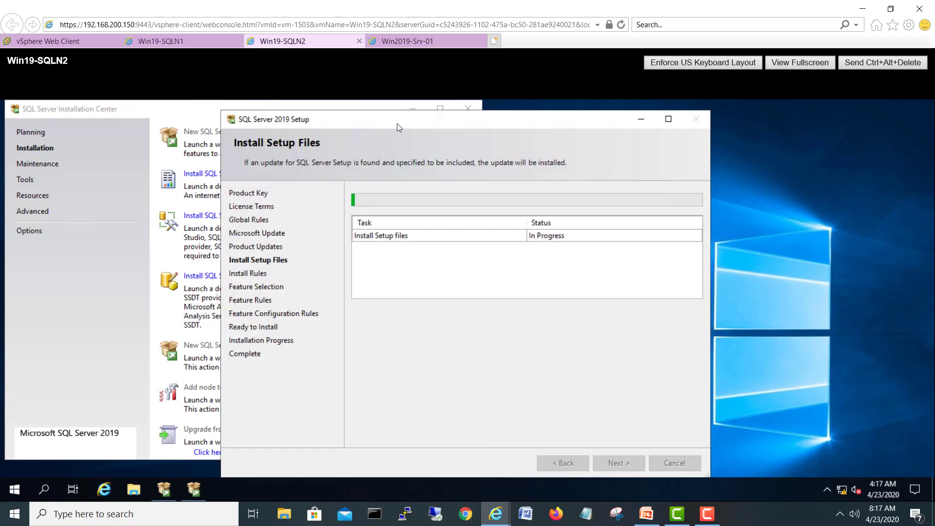
left_click(466, 108)
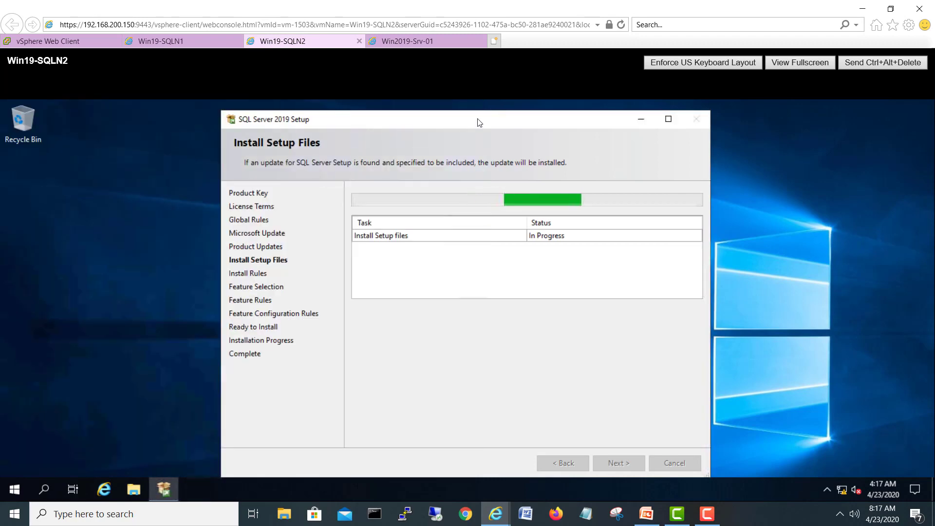
left_click(483, 121)
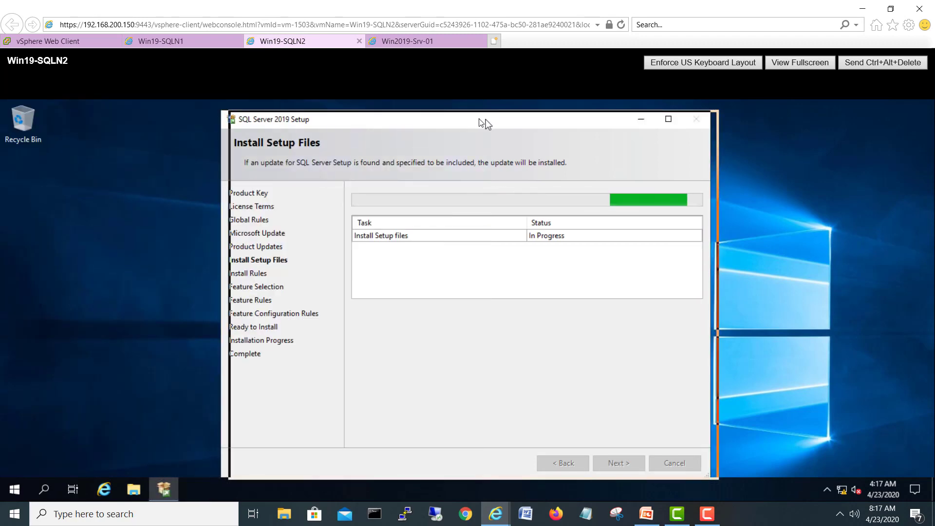
left_click(182, 42)
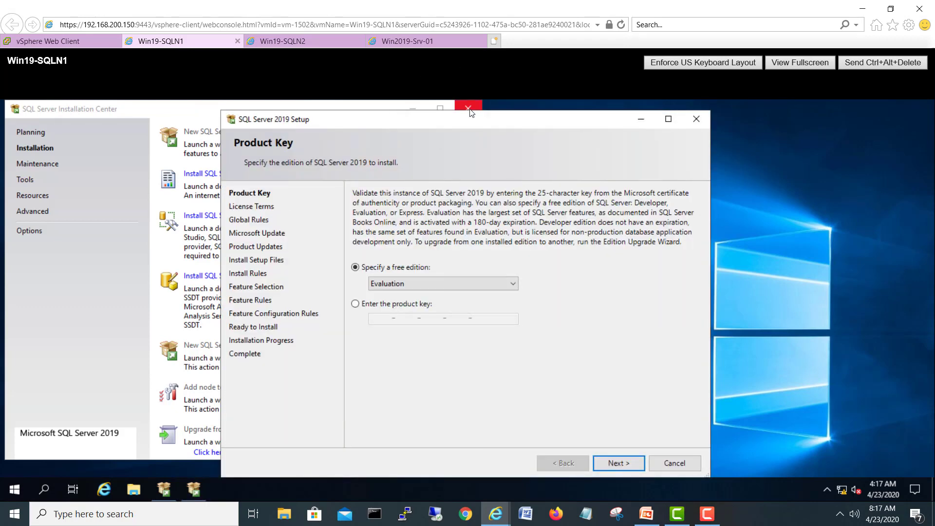
Step: On Win19-SQLN1, close Installation Center, keep Evaluation, accept license terms, and pass the update pages
left_click(469, 109)
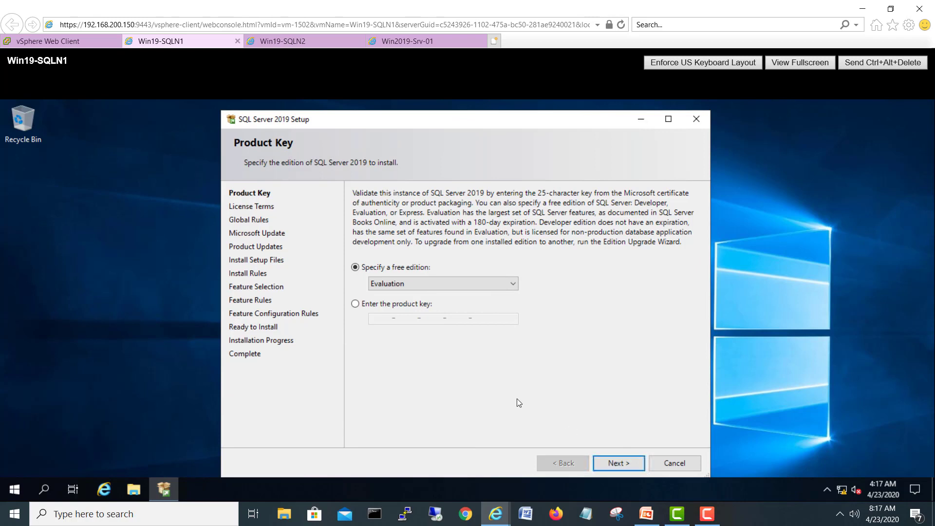
left_click(632, 467)
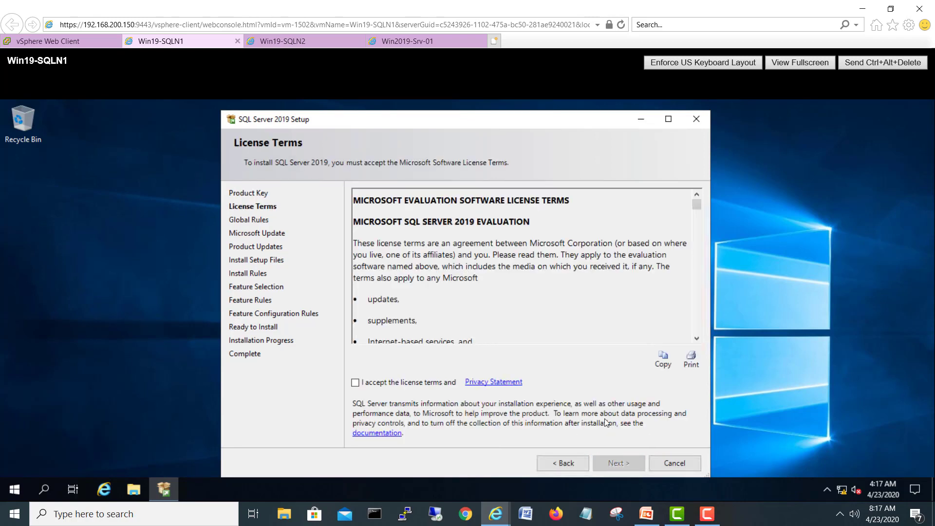
left_click(421, 382)
left_click(621, 462)
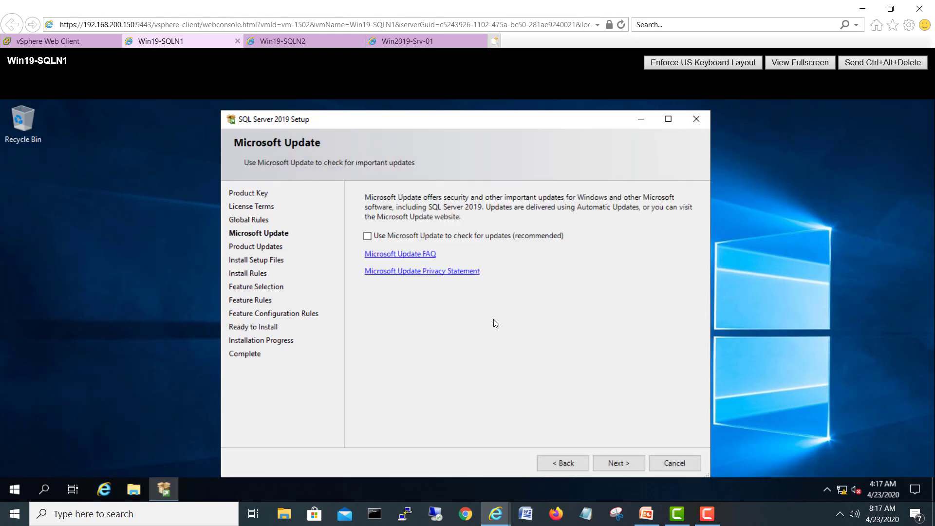
left_click(622, 464)
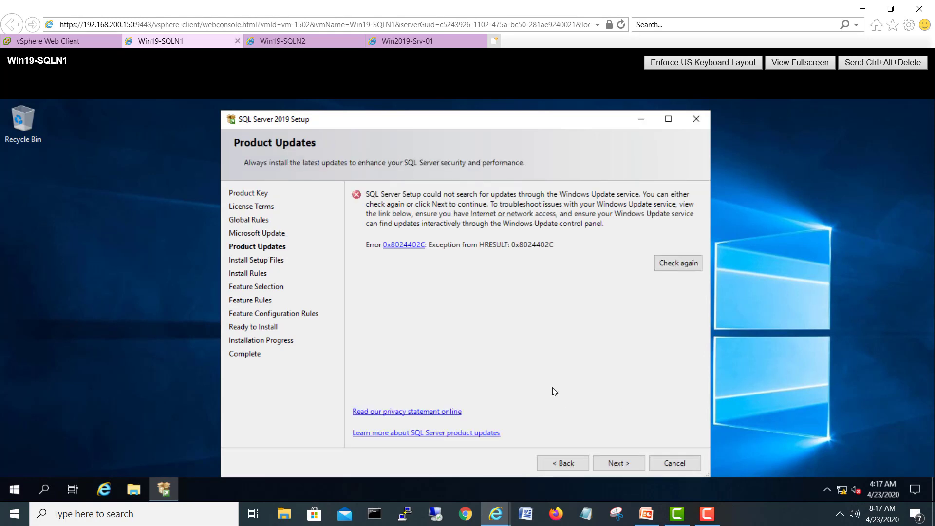
left_click(623, 465)
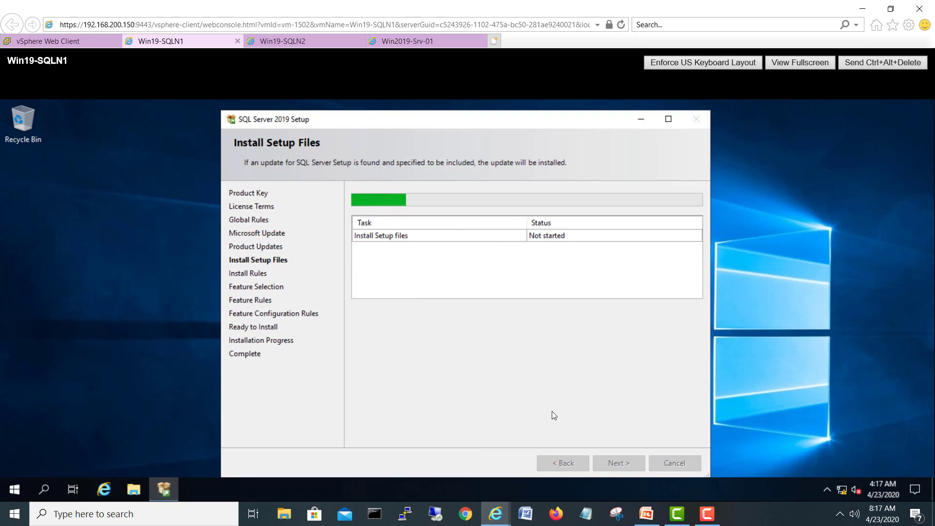
Step: Check setup progress on Win19-SQLN2 and Win19-SQLN1, ending on Win19-SQLN2's Feature Selection
left_click(283, 41)
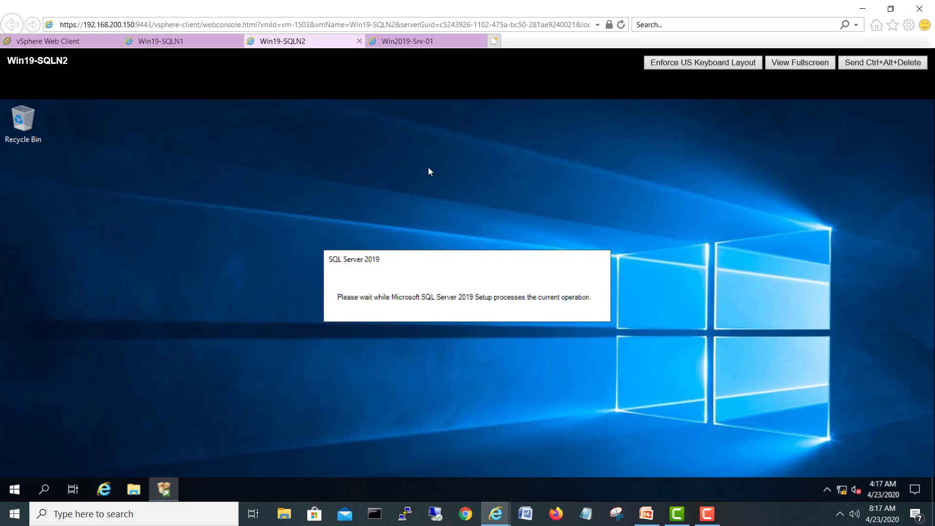
left_click(213, 45)
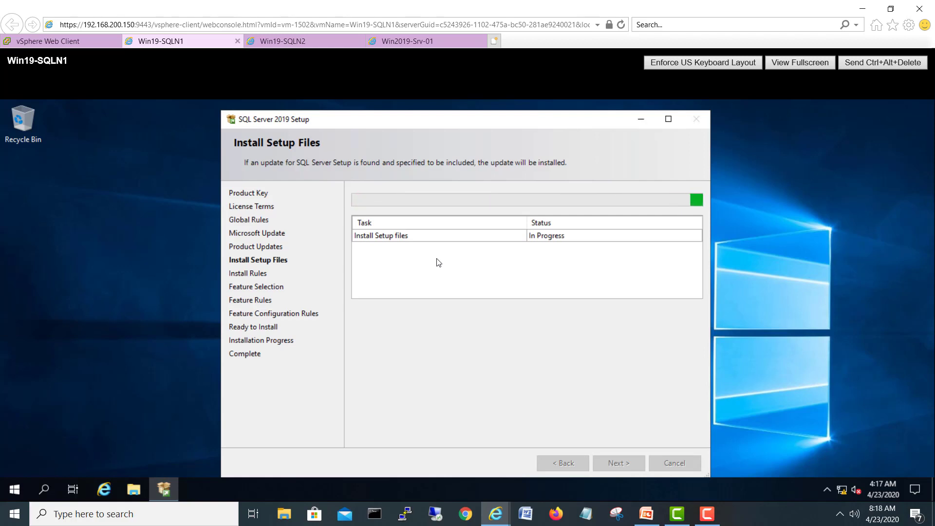
left_click(299, 43)
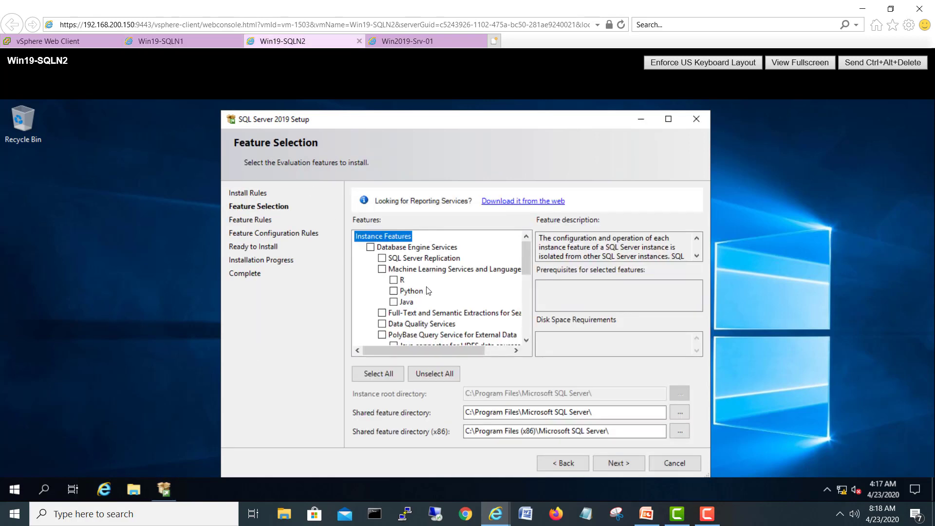
Step: On Win19-SQLN2, tick Database Engine Services and advance past Feature Selection
left_click(371, 247)
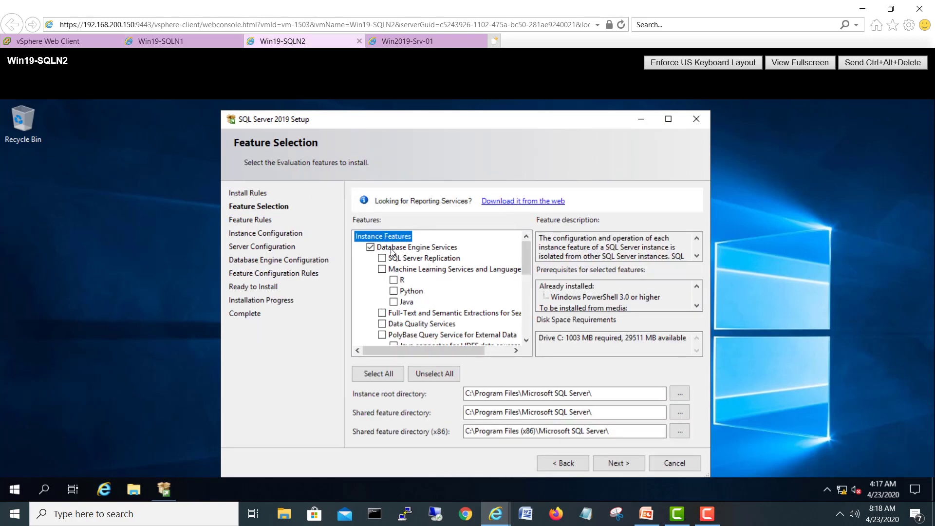
mouse_move(529, 271)
left_mouse_down()
mouse_move(532, 335)
mouse_move(528, 254)
left_mouse_up()
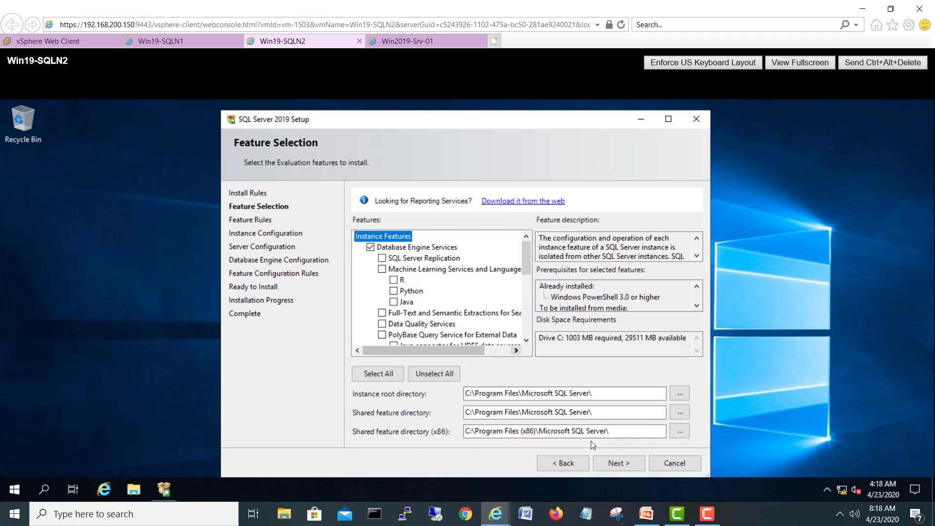
left_click(624, 463)
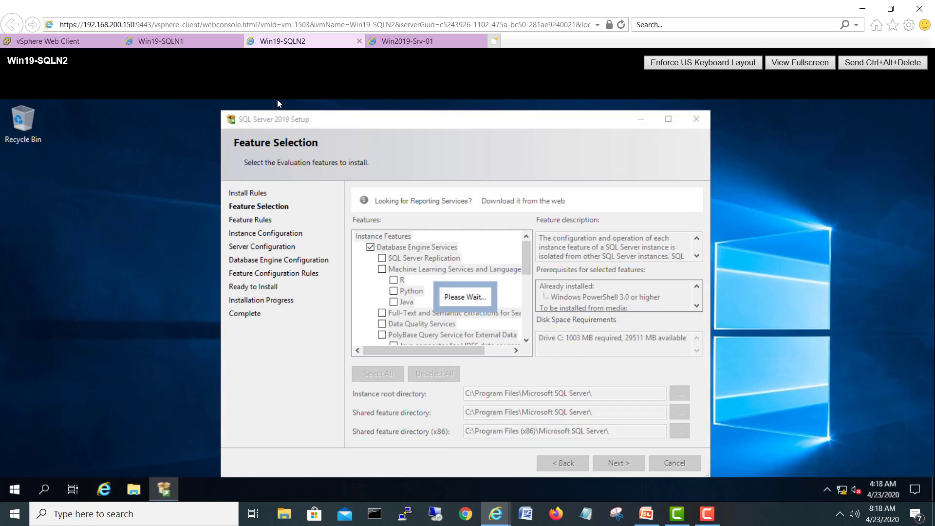
Step: On Win19-SQLN1, tick Database Engine Services, advance past Feature Selection, then return to Win19-SQLN2
left_click(177, 45)
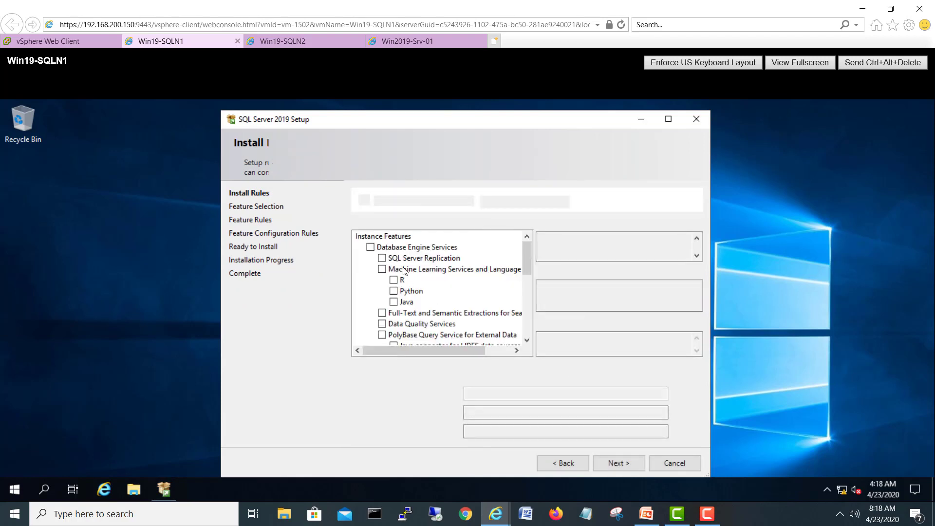
left_click(370, 247)
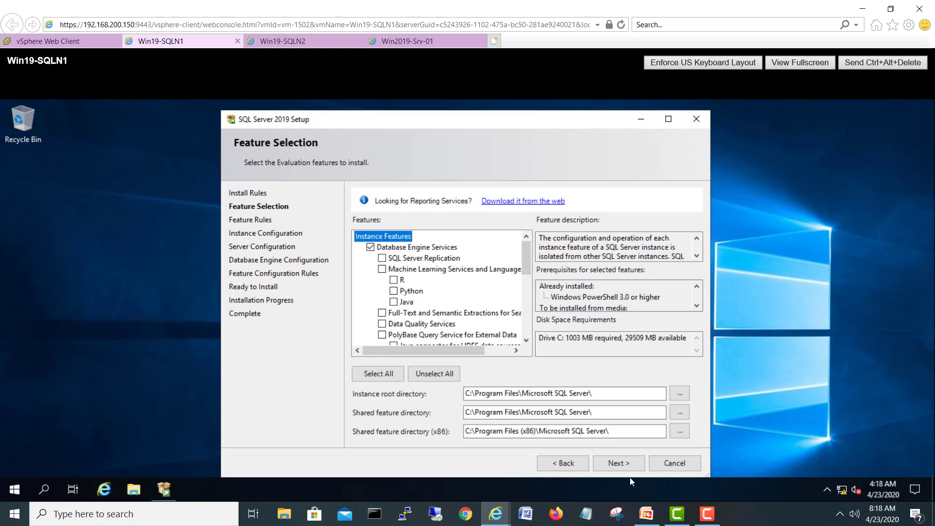
left_click(626, 464)
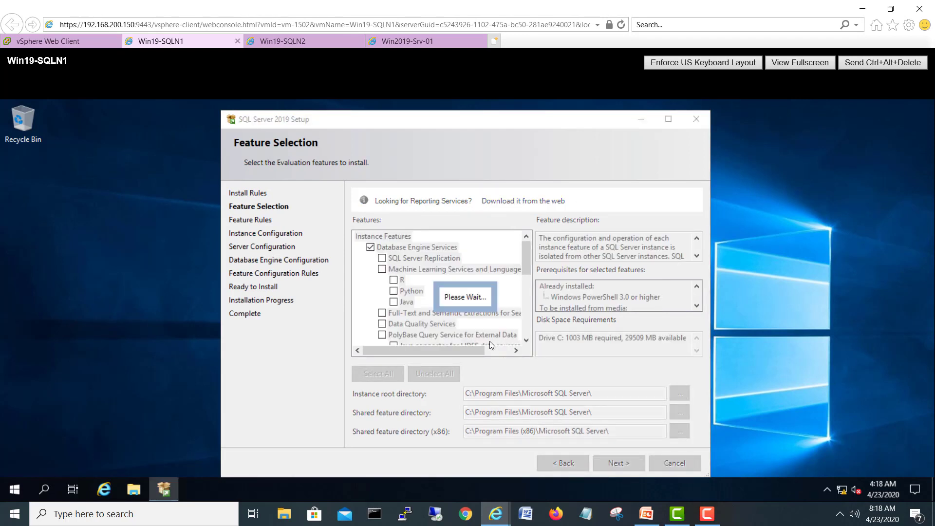
left_click(275, 43)
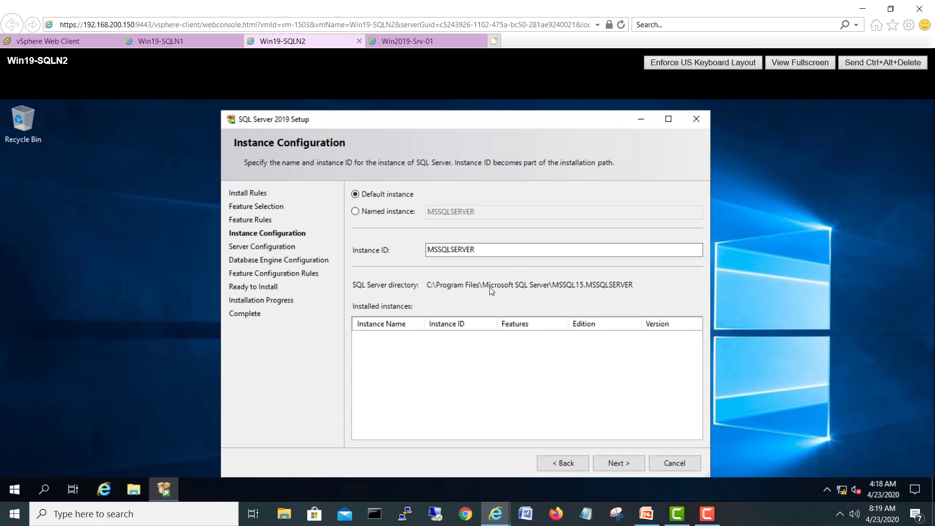
Step: Keep the default MSSQLSERVER instance on Win19-SQLN2 and Win19-SQLN1, advancing both setups
left_click(621, 463)
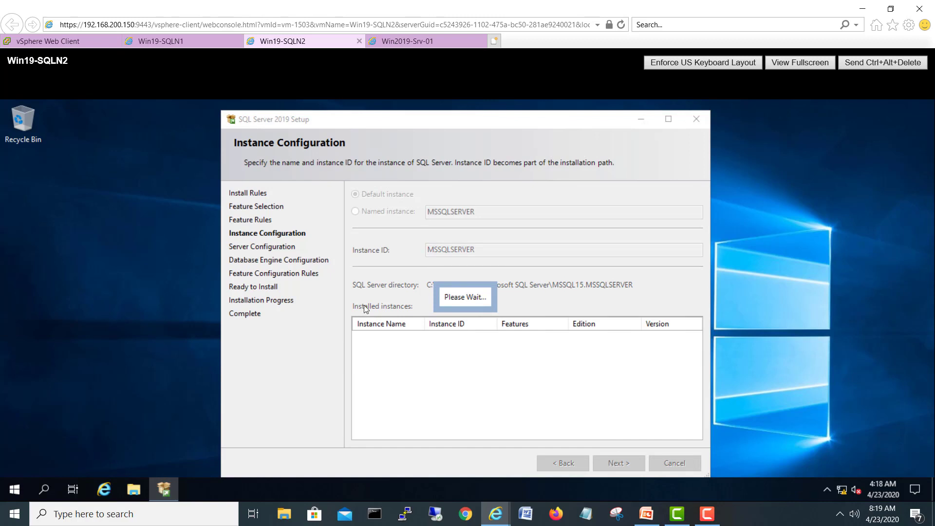
left_click(186, 43)
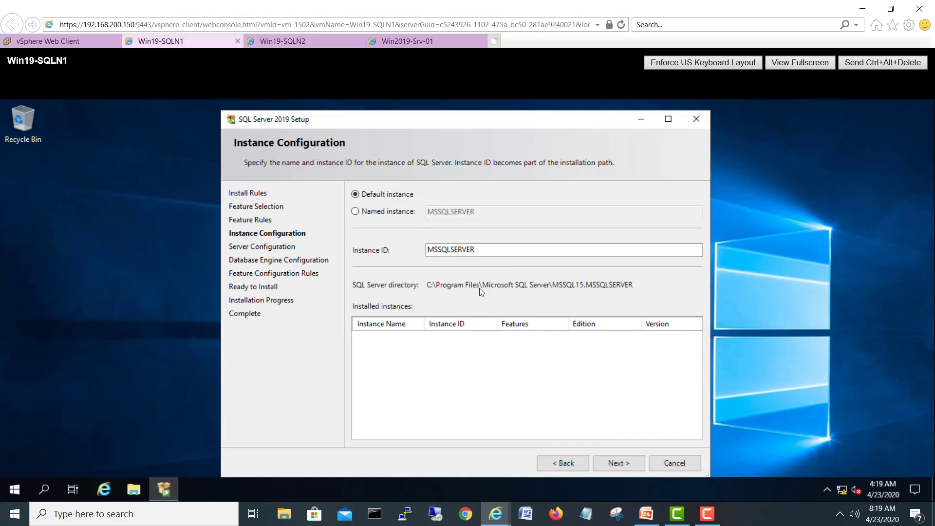
left_click(616, 464)
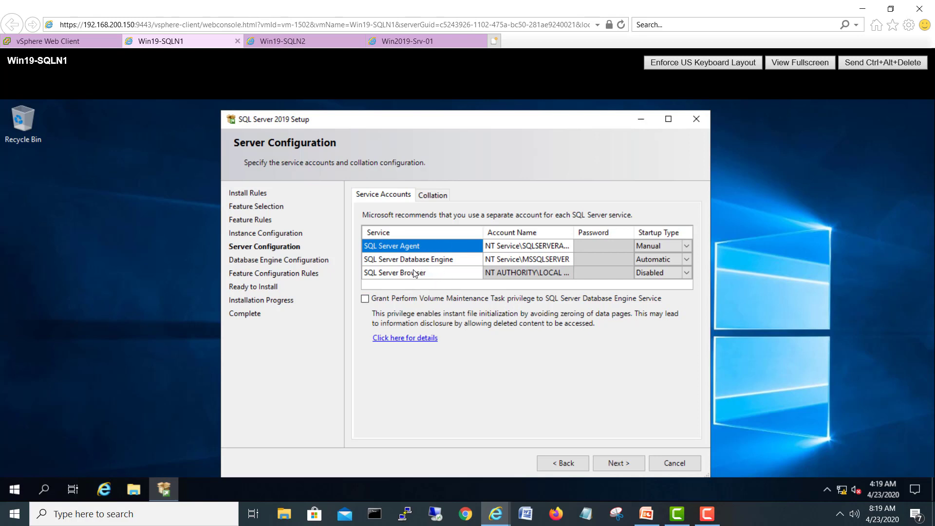
Step: Review the service accounts, leave SQL Server Agent startup at Manual, and continue
left_click(642, 259)
left_click(569, 244)
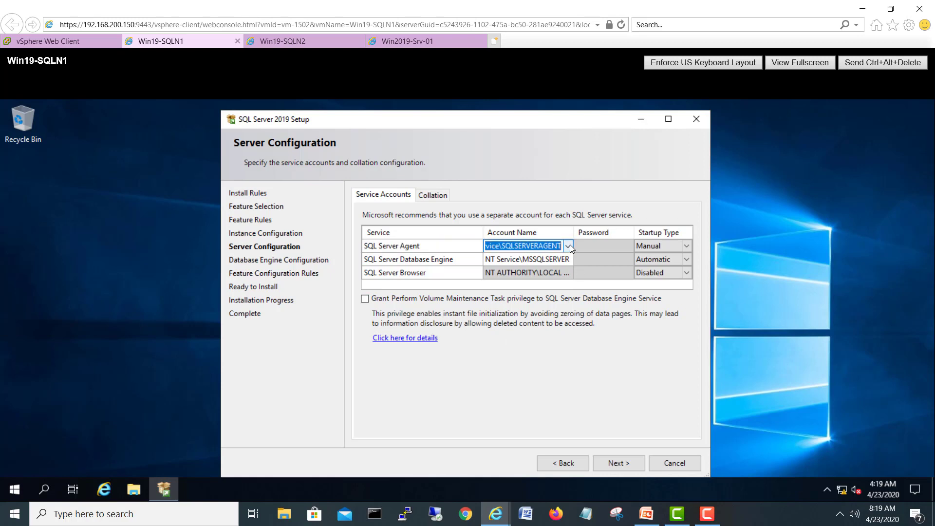
left_click(686, 246)
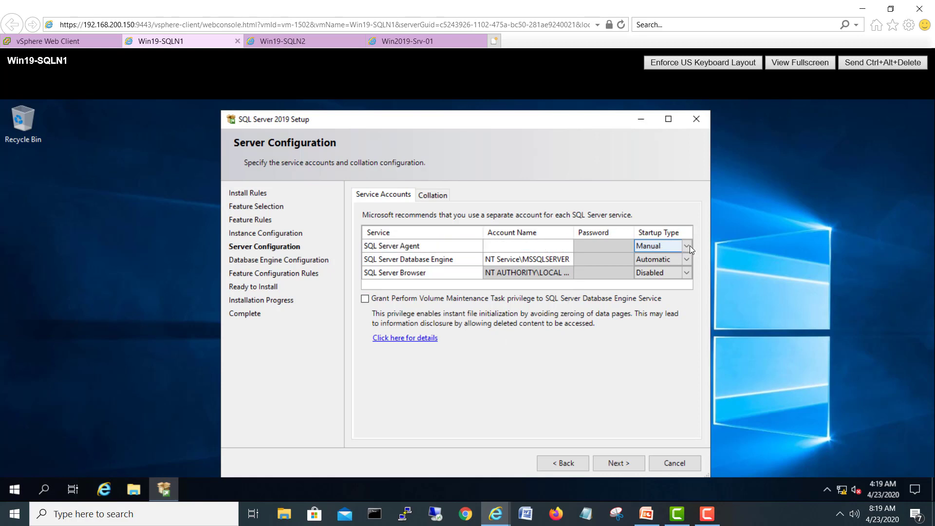
left_click(613, 320)
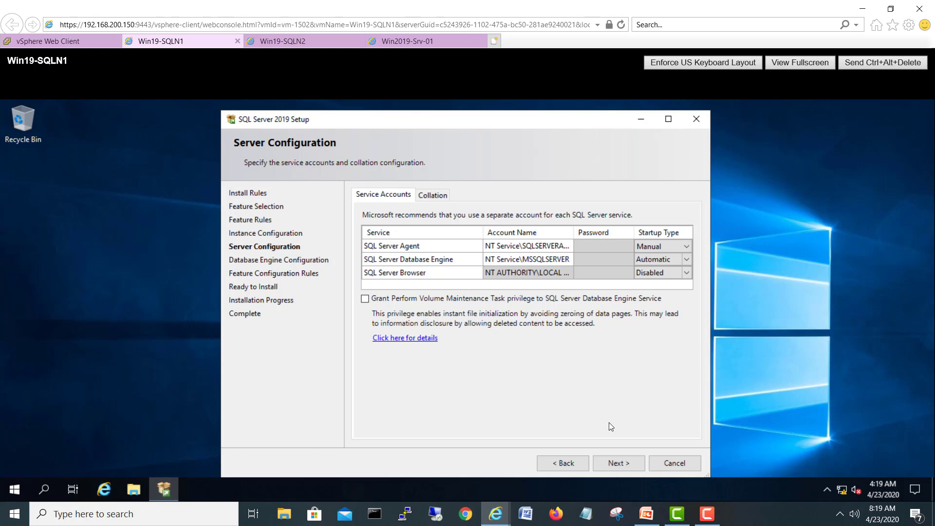
left_click(619, 463)
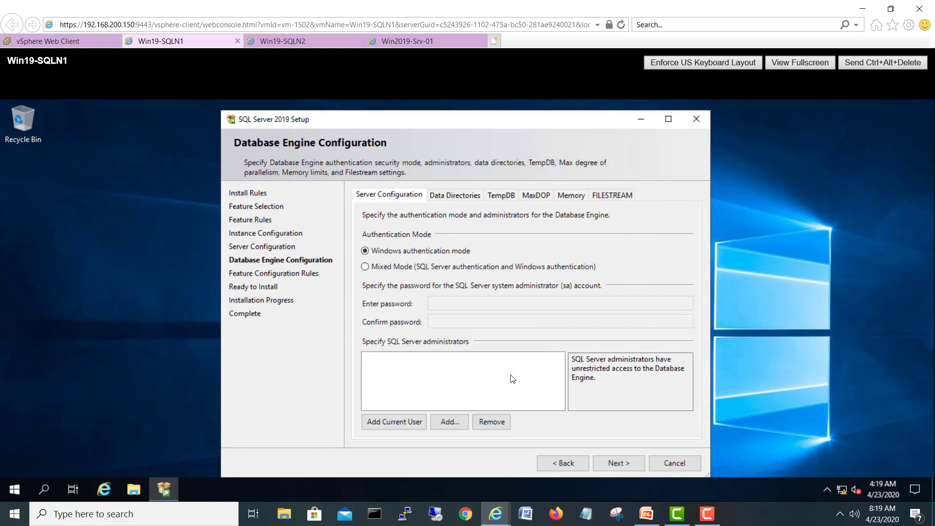
Step: Switch Win19-SQLN1 to Mixed Mode authentication and enter and confirm the sa password
left_click(425, 268)
left_click(445, 304)
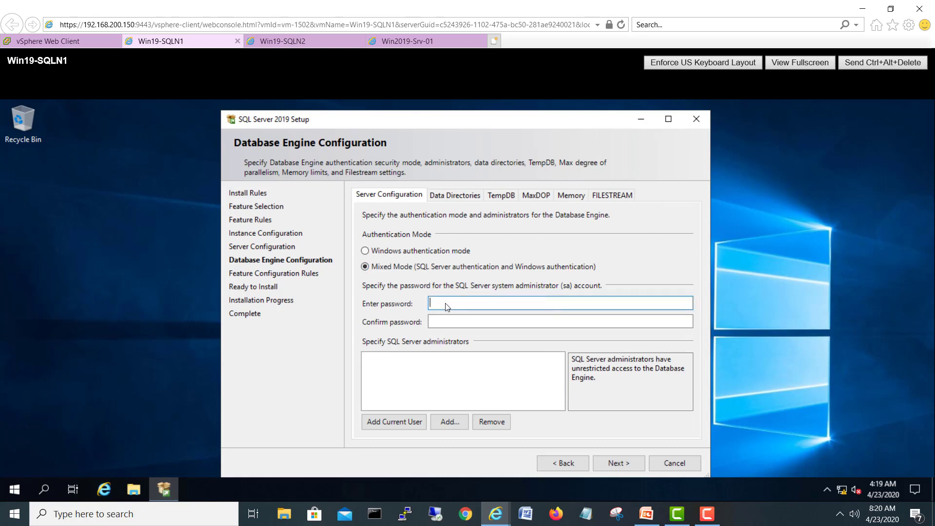
type("••")
left_click(517, 324)
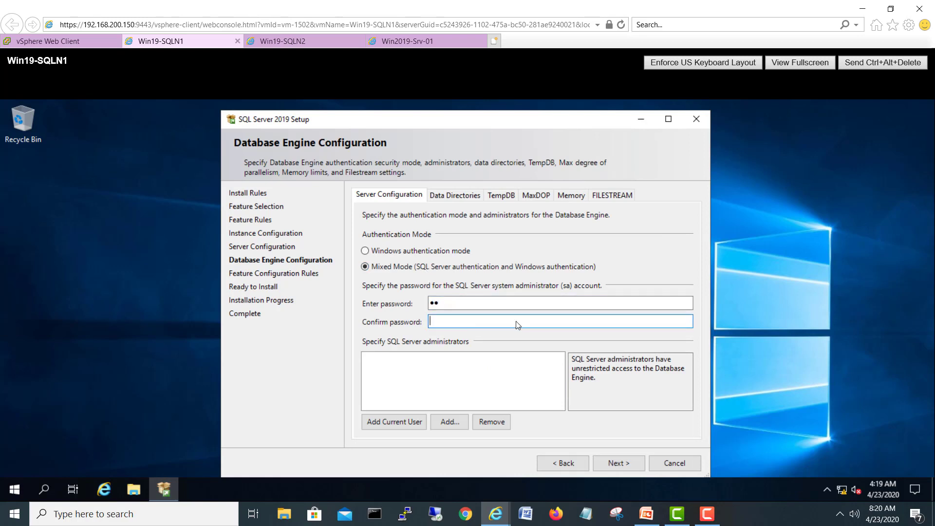
left_click_drag(500, 305, 398, 307)
type("•••")
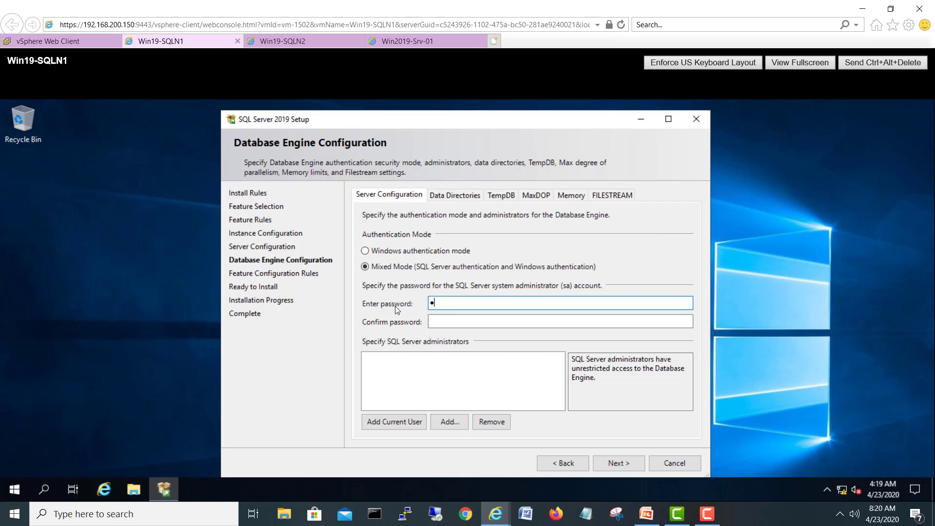
type("••••")
left_click(452, 329)
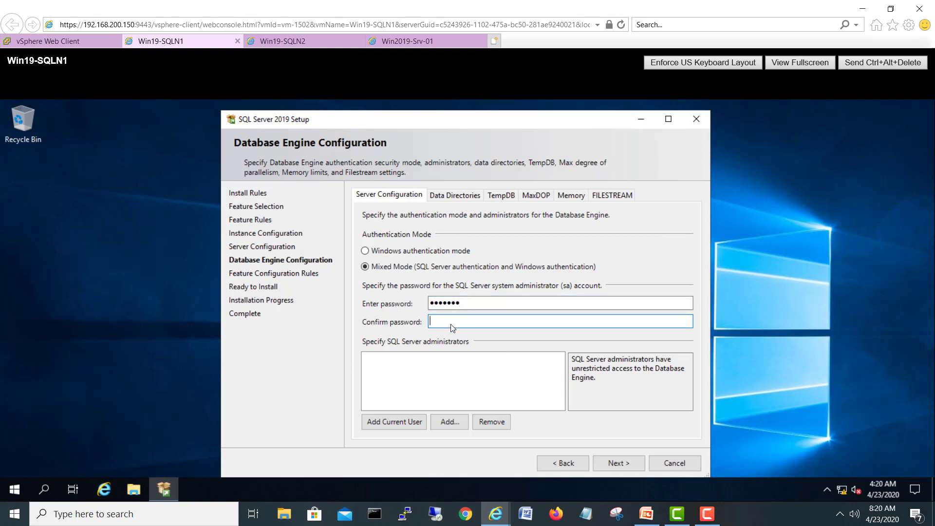
type("•••••••")
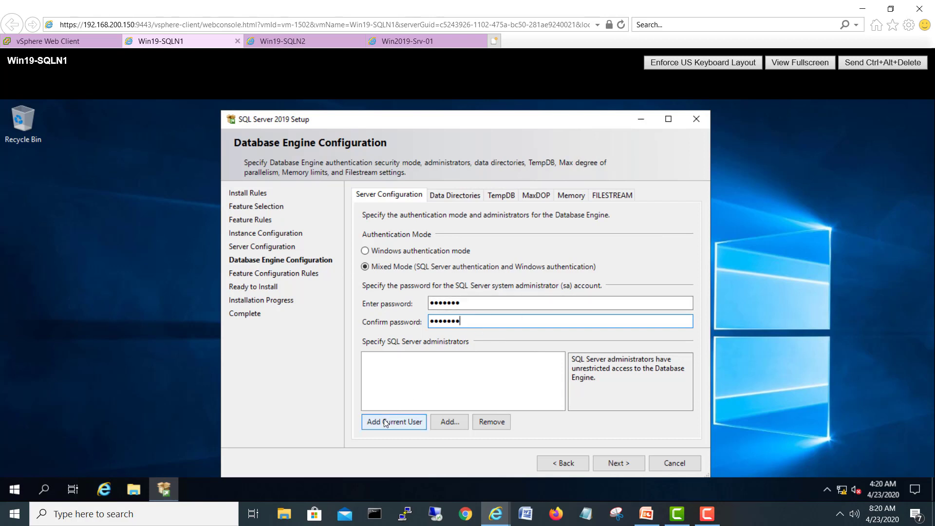
Step: Add the current user as SQL Server administrator and start the Win19-SQLN1 installation
left_click(15, 489)
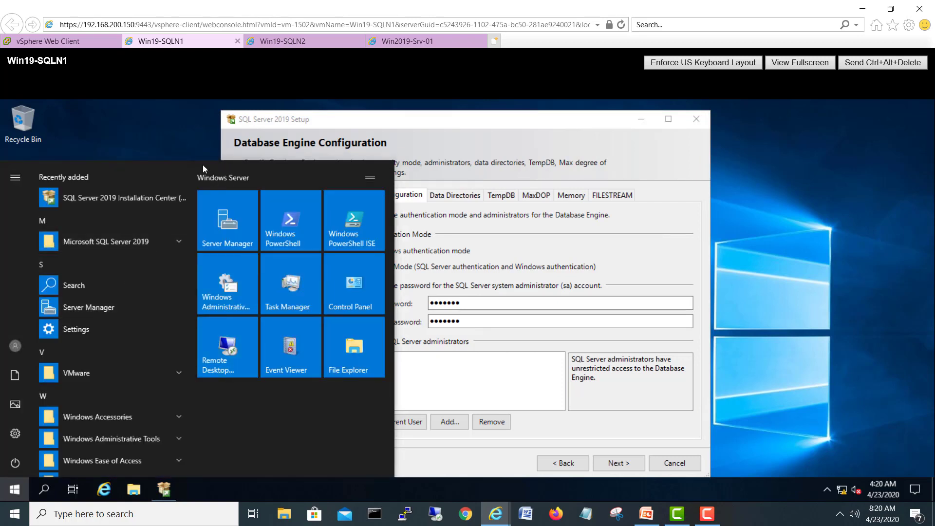
left_click(175, 130)
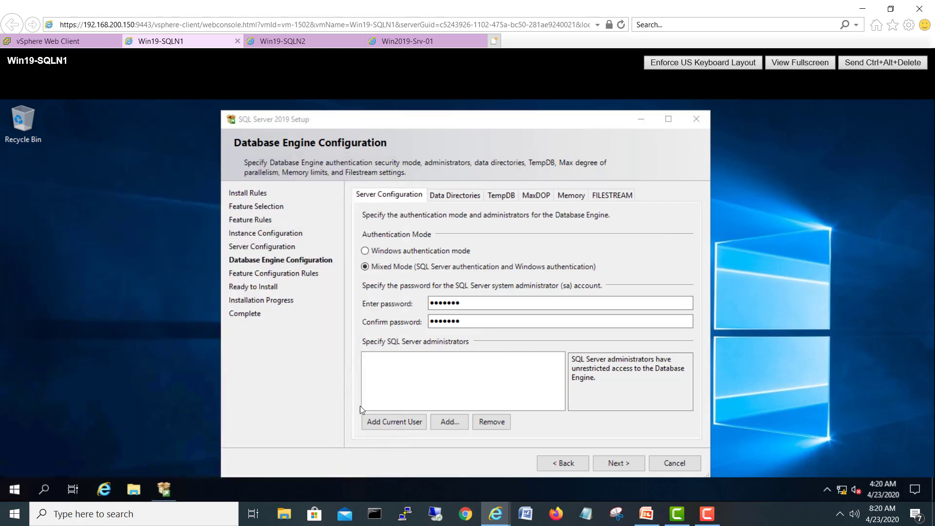
left_click(397, 420)
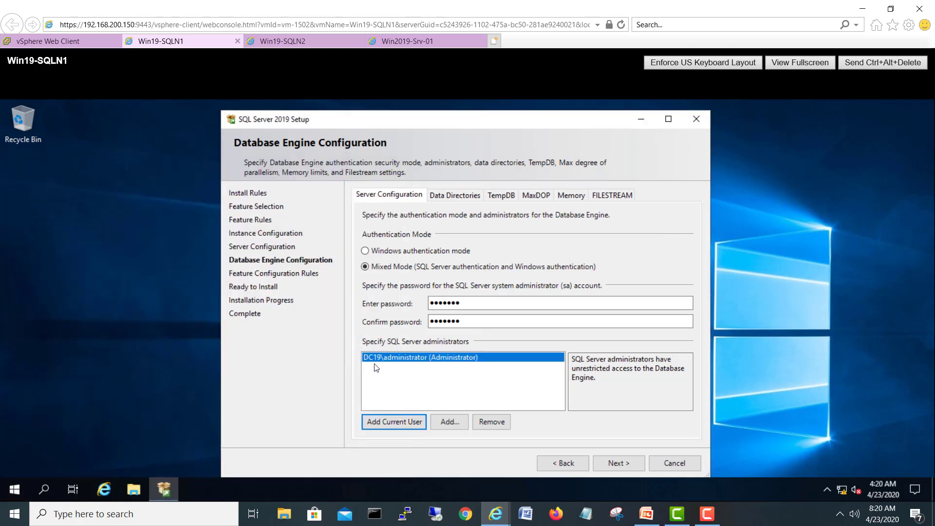
left_click(621, 462)
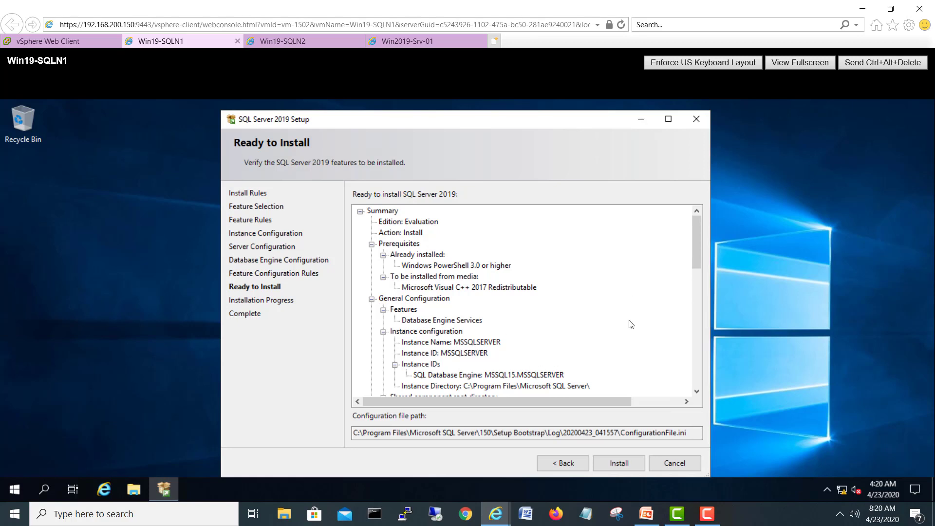
left_click(619, 461)
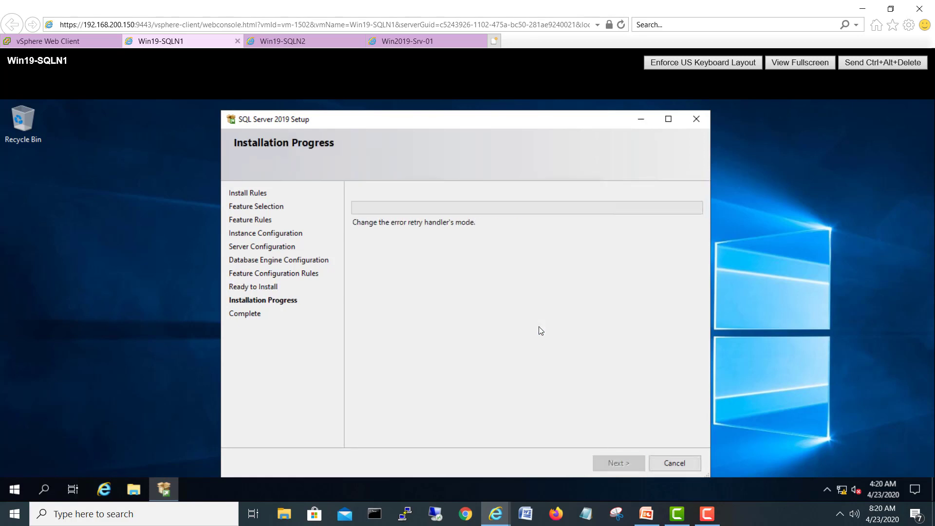
Step: On Win19-SQLN2, accept the service settings, choose Mixed Mode, and enter and confirm the sa password
left_click(287, 42)
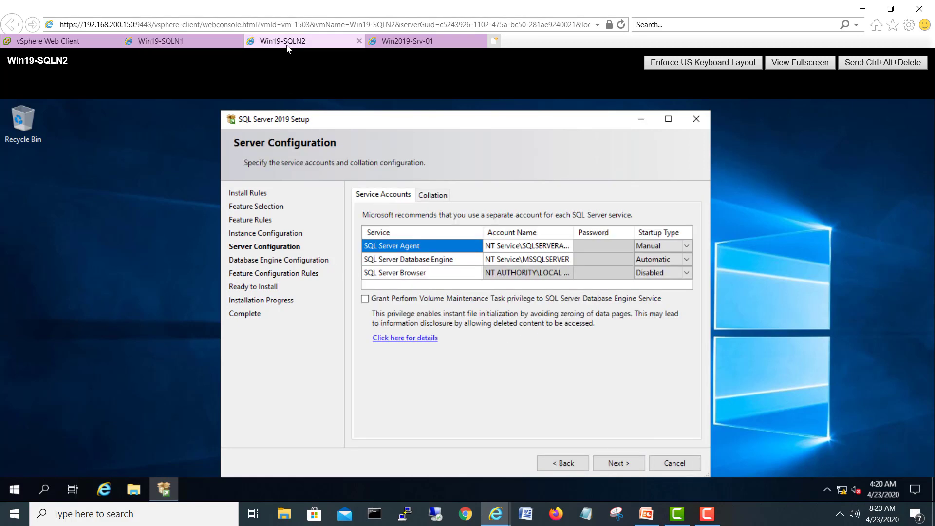
left_click(619, 461)
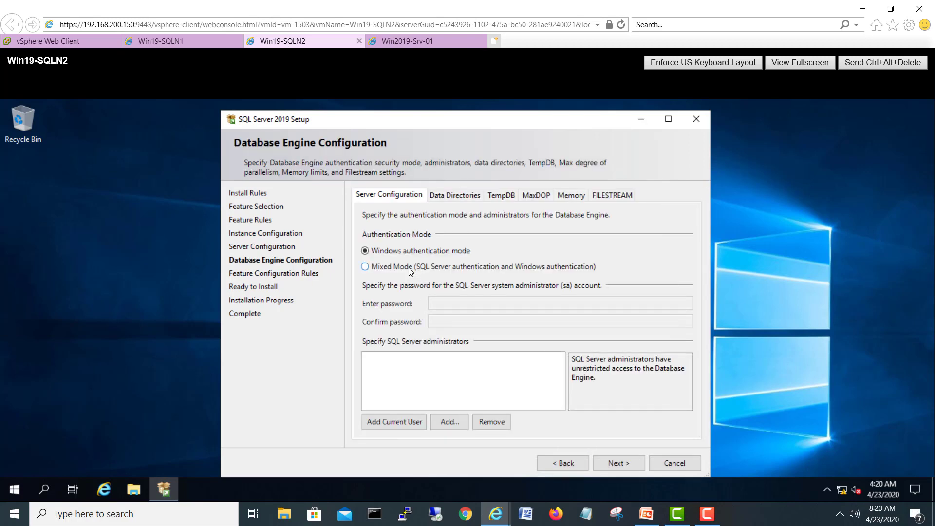
left_click(440, 305)
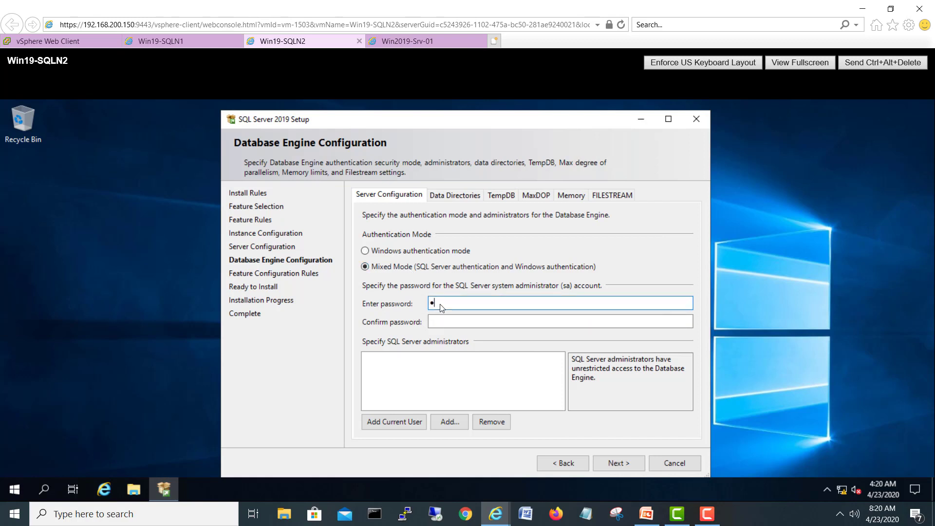
type("******")
key("Tab")
type("****")
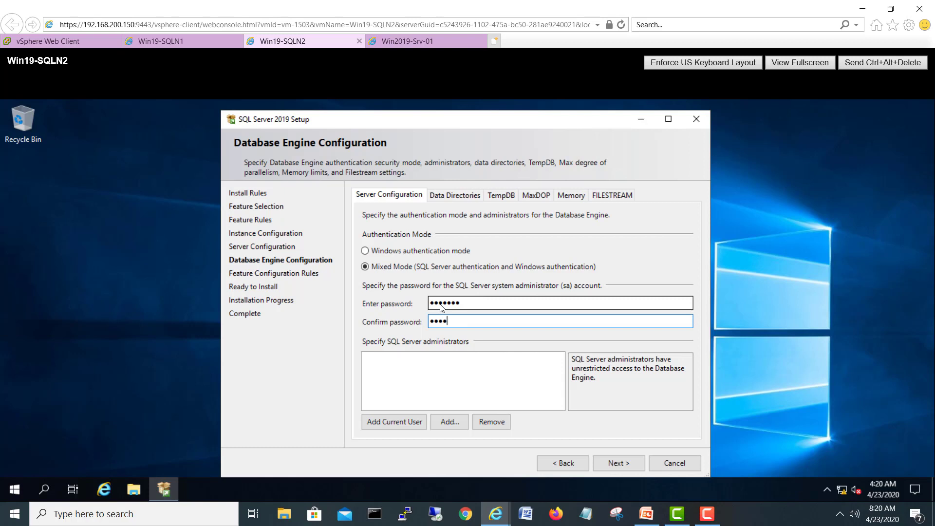
type("***")
Step: Add the current user as SQL administrator and start Win19-SQLN2's installation
left_click(394, 426)
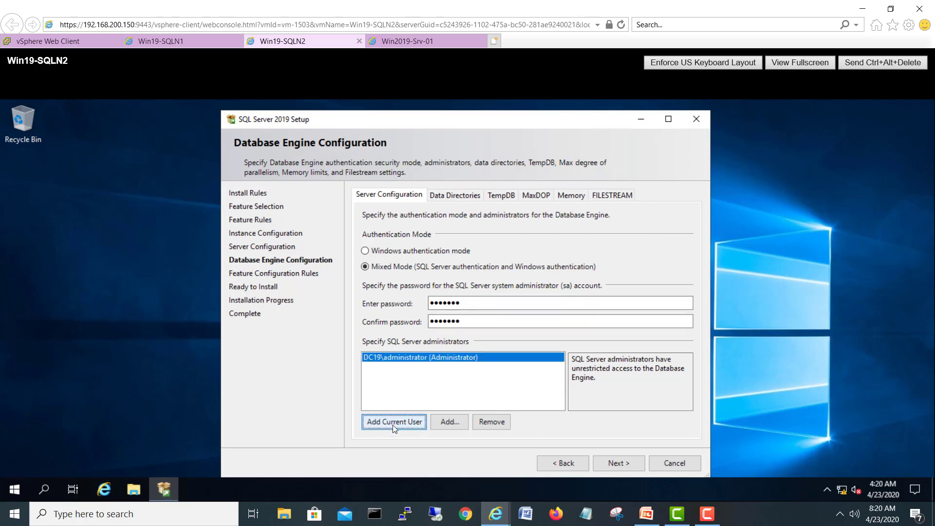
left_click(618, 463)
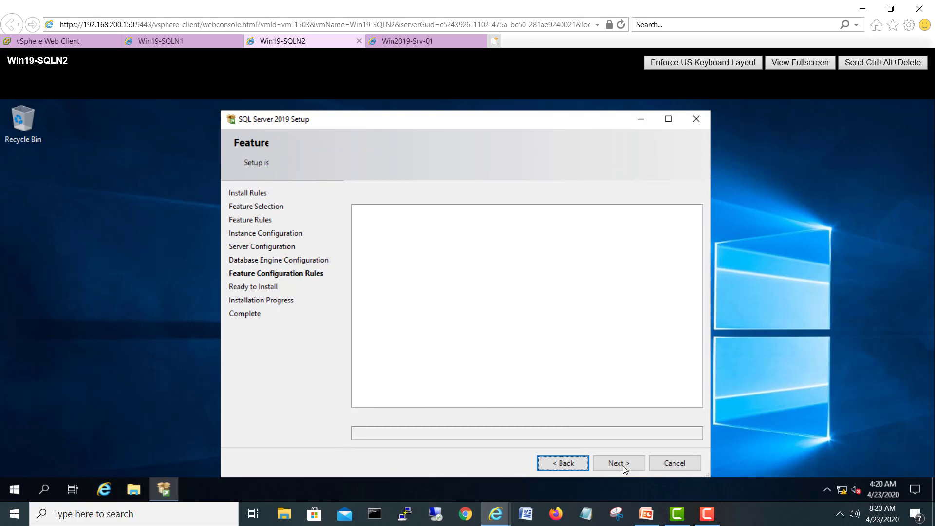
left_click(622, 462)
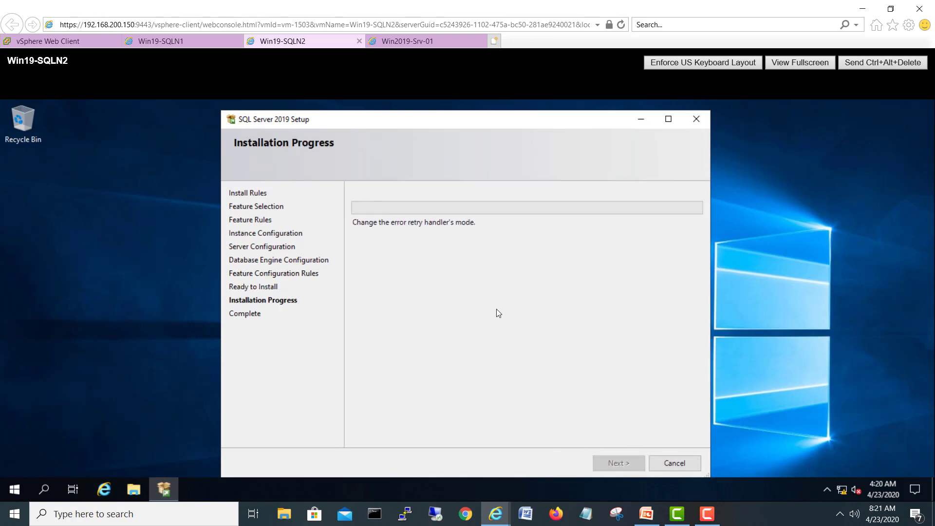
Step: Check Win19-SQLN1's install progress, then return to Win19-SQLN2 and move its Setup window right
left_click(182, 42)
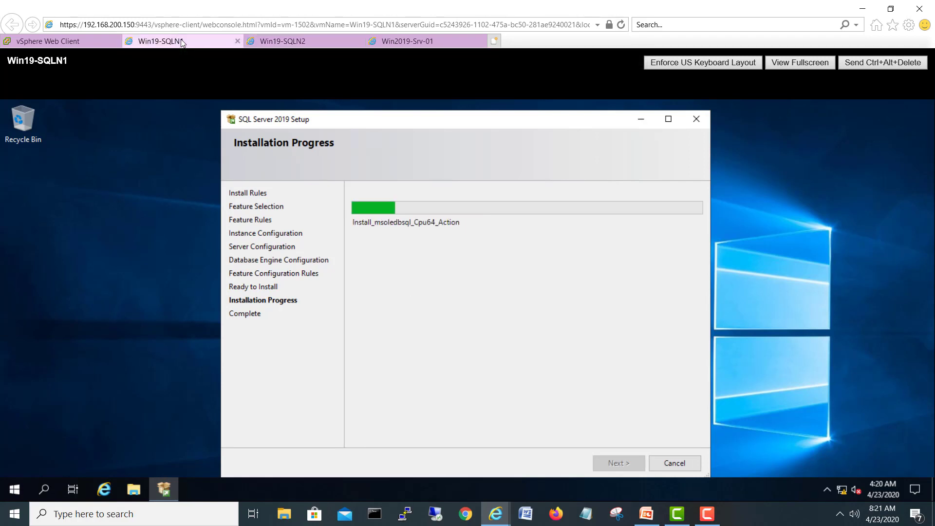
left_click(291, 42)
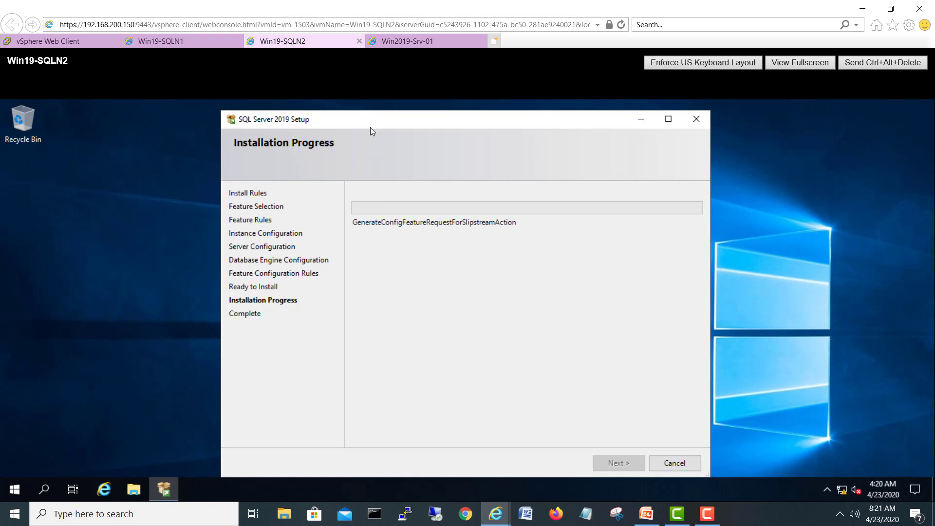
left_click_drag(373, 123, 480, 127)
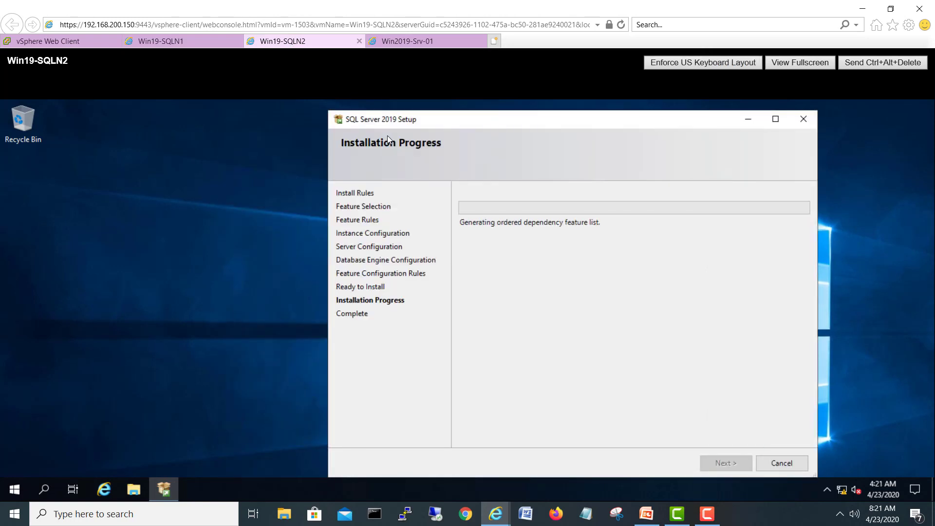
left_click(156, 371)
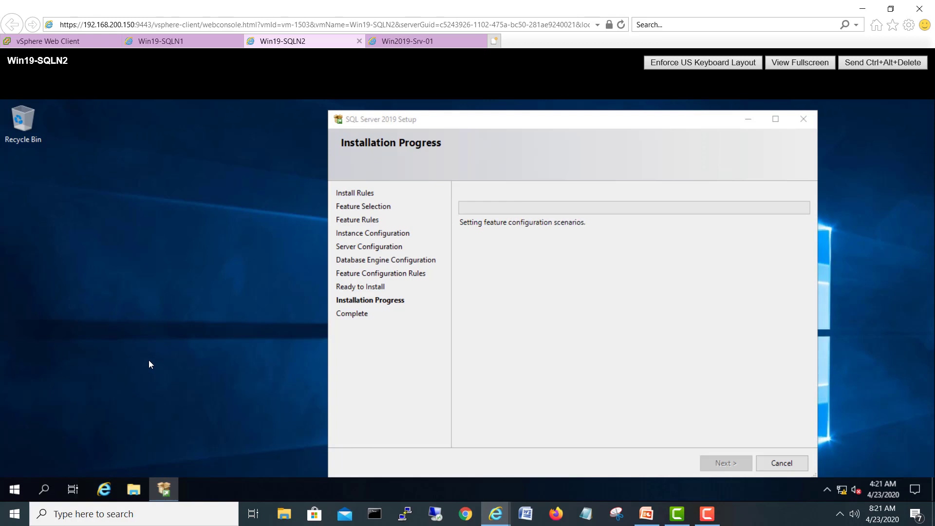
Step: Enter \\192.168.72.2\f$ in File Explorer's address bar, correcting s$ to f$, and cancel the network error
key("super+e")
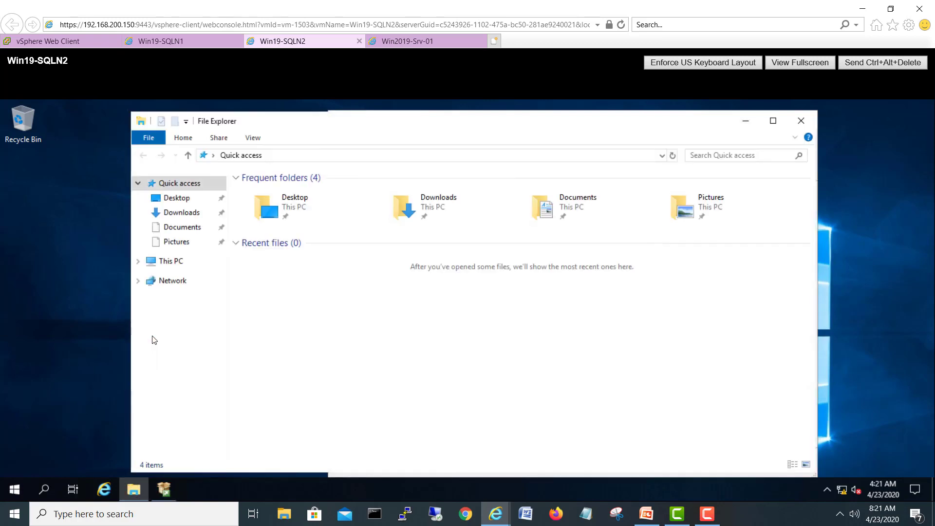
left_click(296, 155)
type("\\\\192.16")
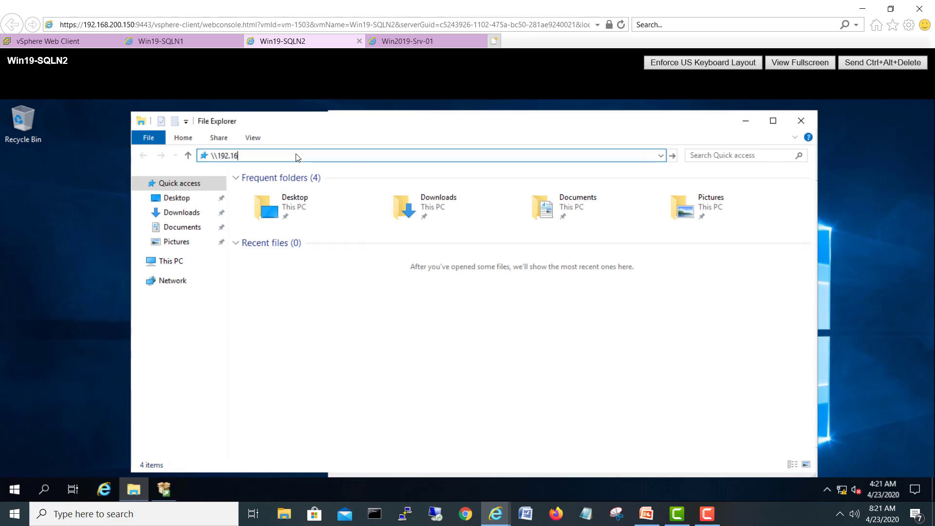
type("8.72.2\\s$")
key("Return")
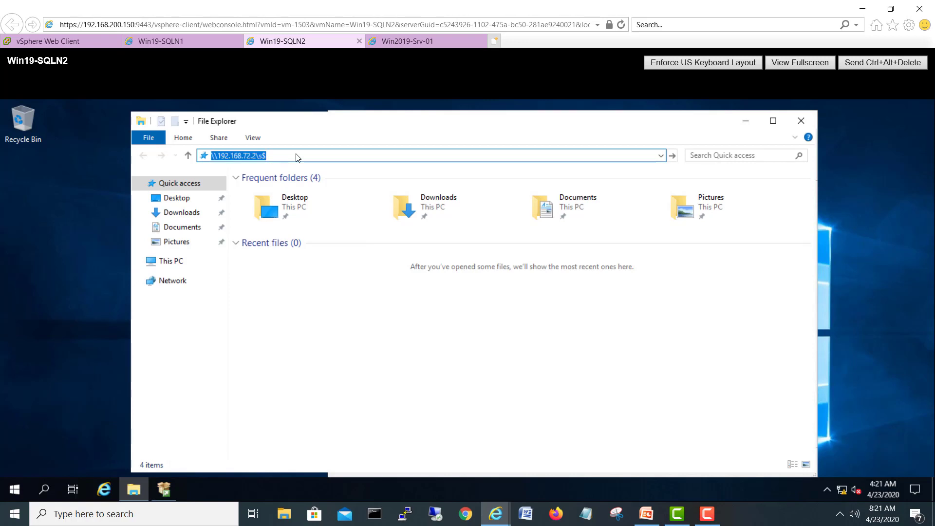
key("Home")
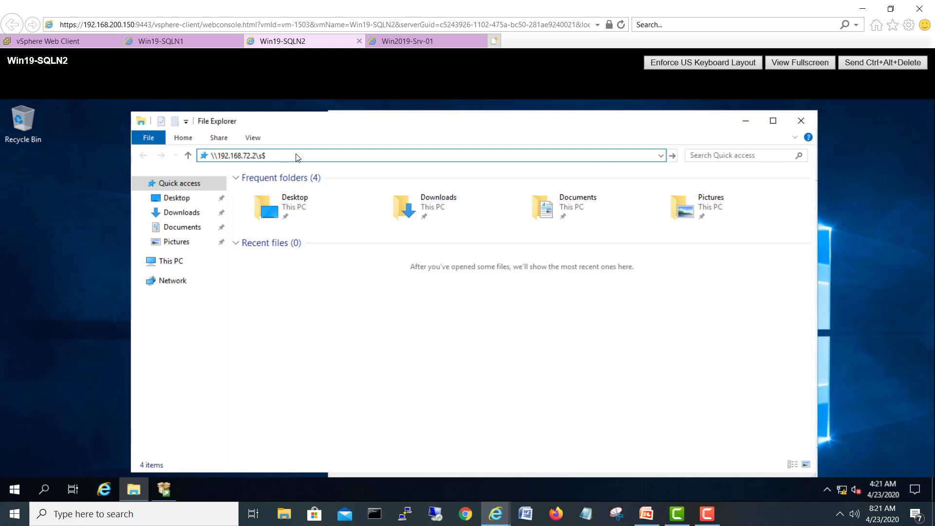
left_click(262, 159)
key("ctrl+a")
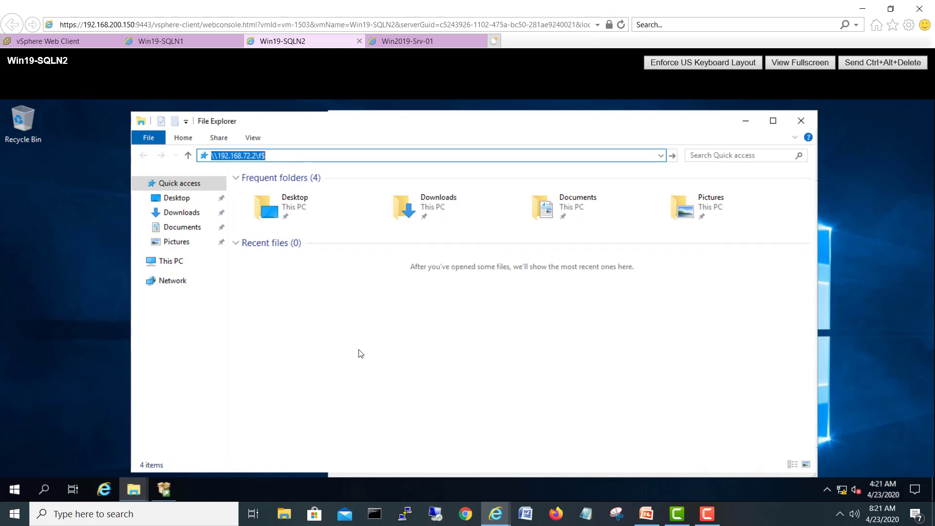
key("Return")
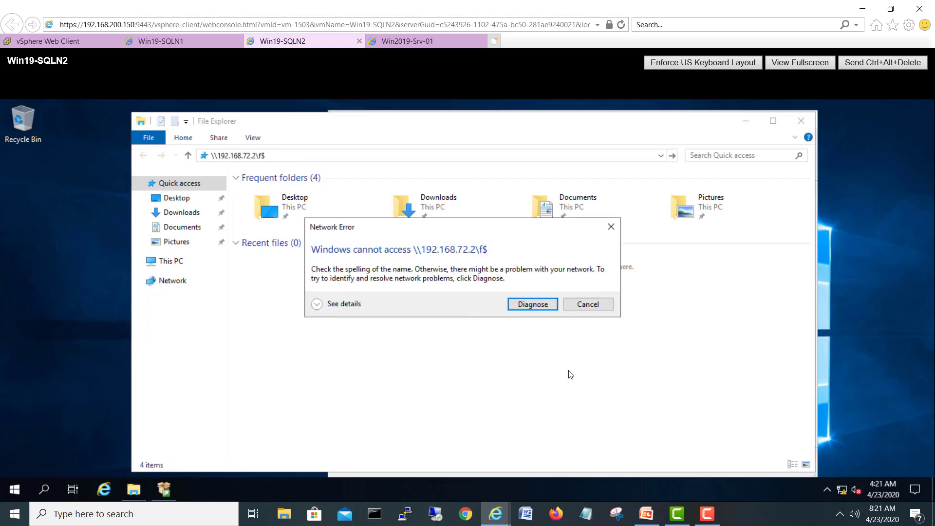
left_click(586, 304)
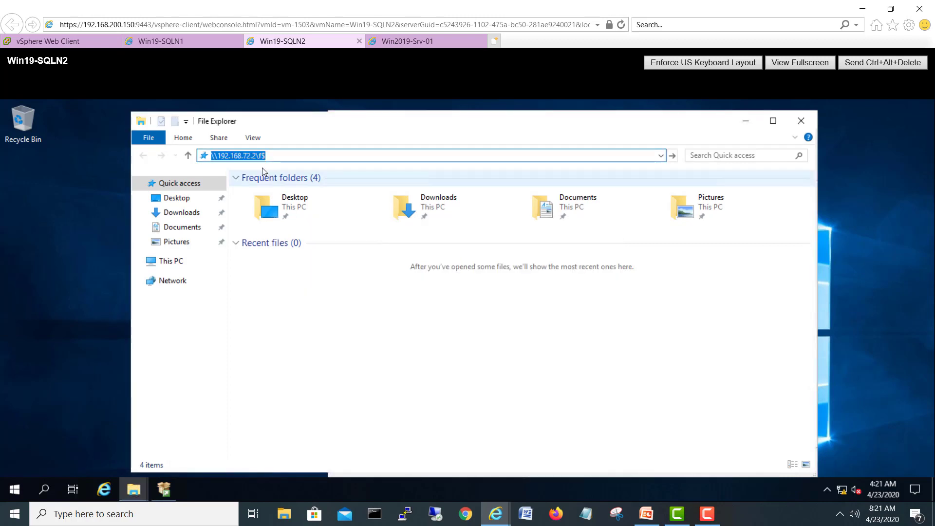
left_click(282, 159)
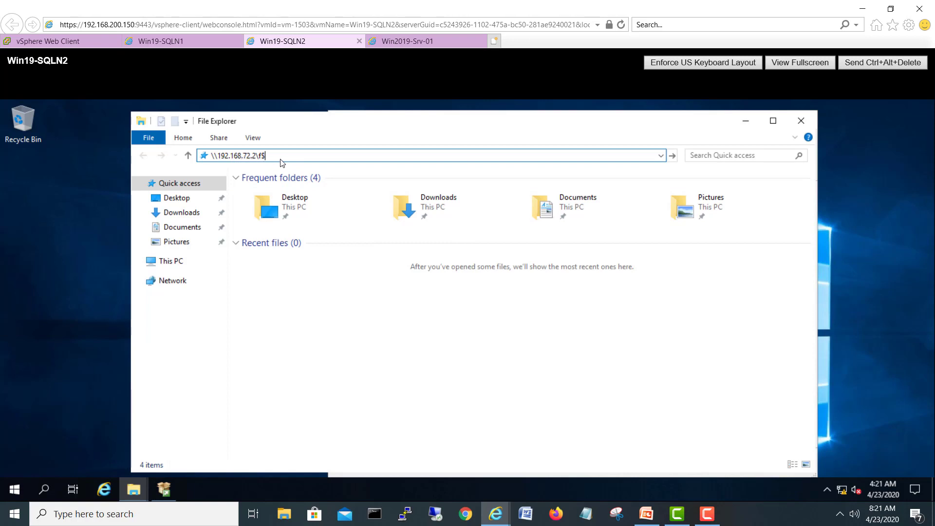
Step: On Win2019-Srv-01, open the 192.168.72.2 share in File Explorer and sign in with homelab domain credentials
left_click(414, 43)
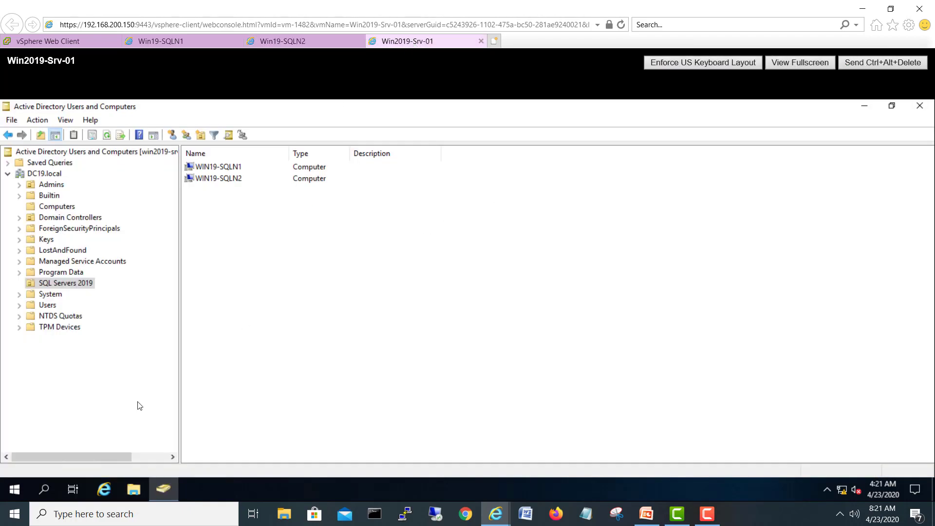
left_click(135, 489)
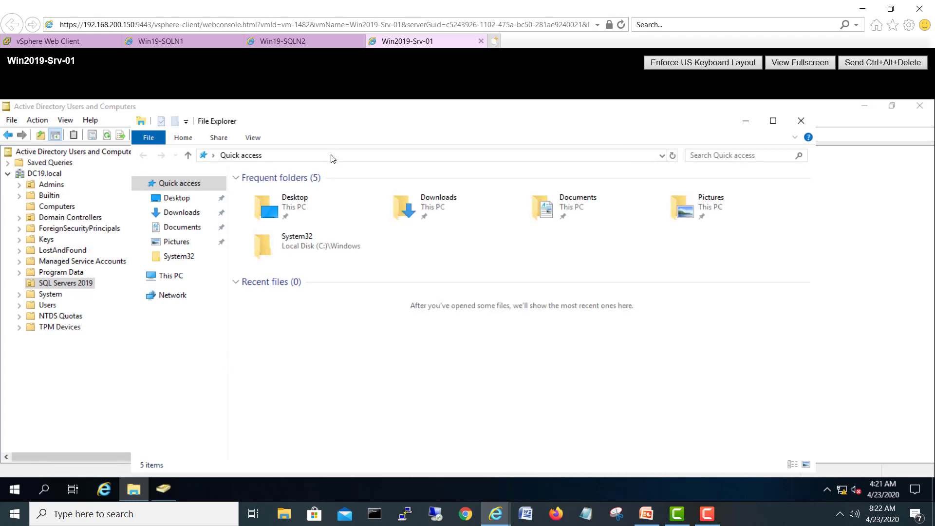
left_click(331, 156)
type("\\\\")
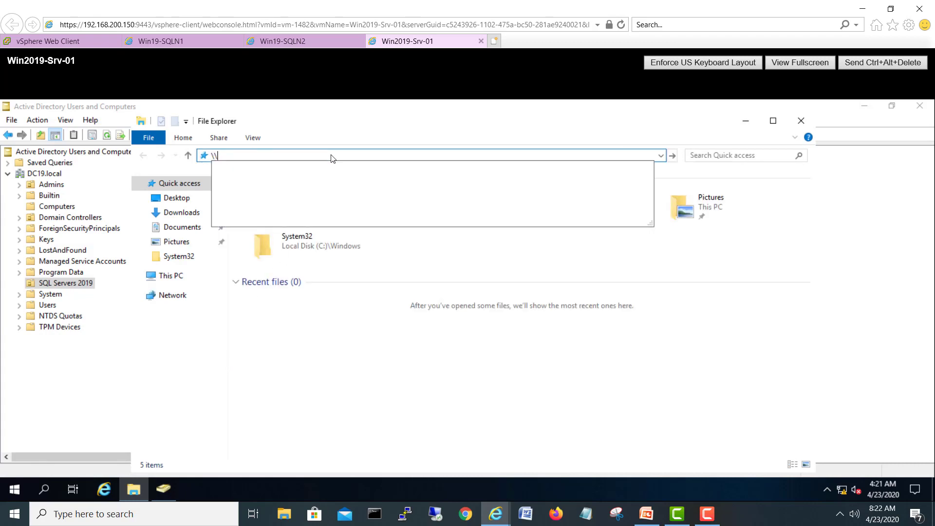
type("192.168.72.2\\f$")
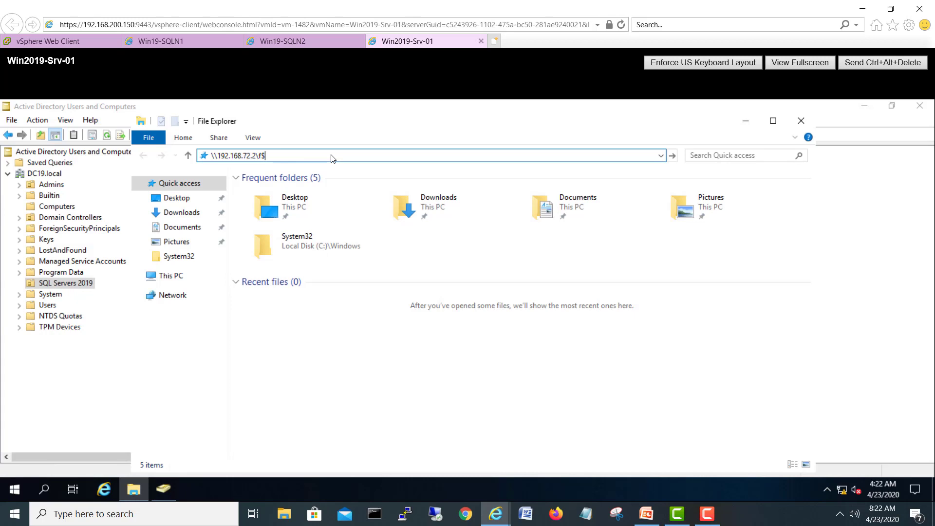
key("Return")
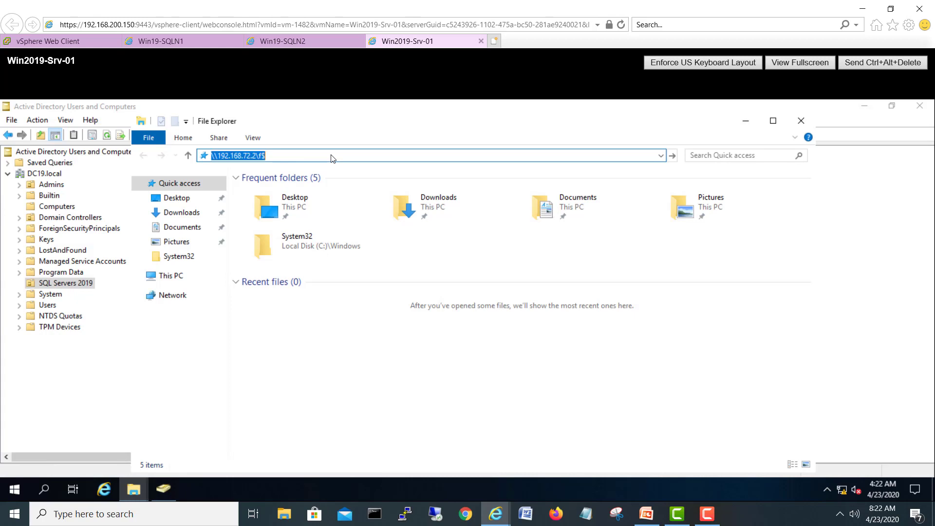
type("shehzad")
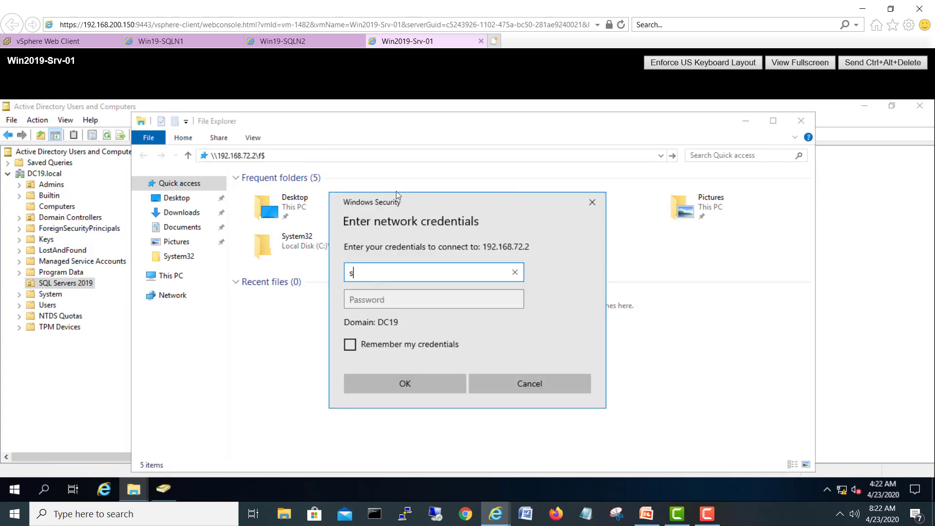
key("BackSpace")
key("BackSpace")
key("BackSpace")
key("BackSpace")
key("BackSpace")
key("BackSpace")
key("BackSpace")
type("homelab\\sh")
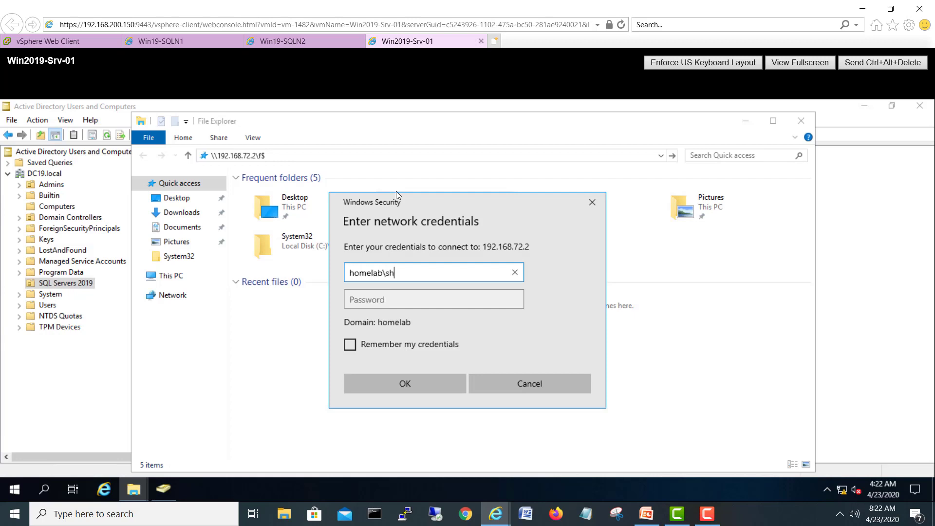
type("ehzad")
key("Tab")
type("***")
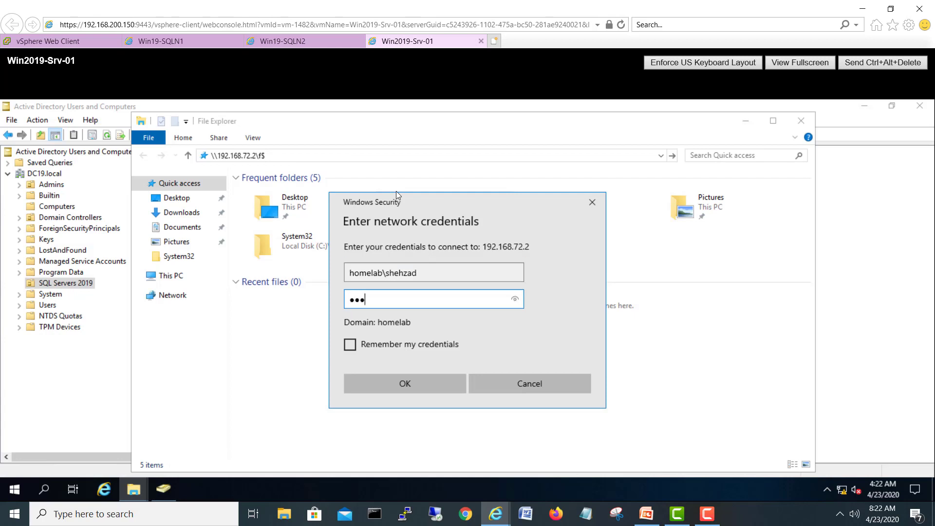
type("****")
key("Return")
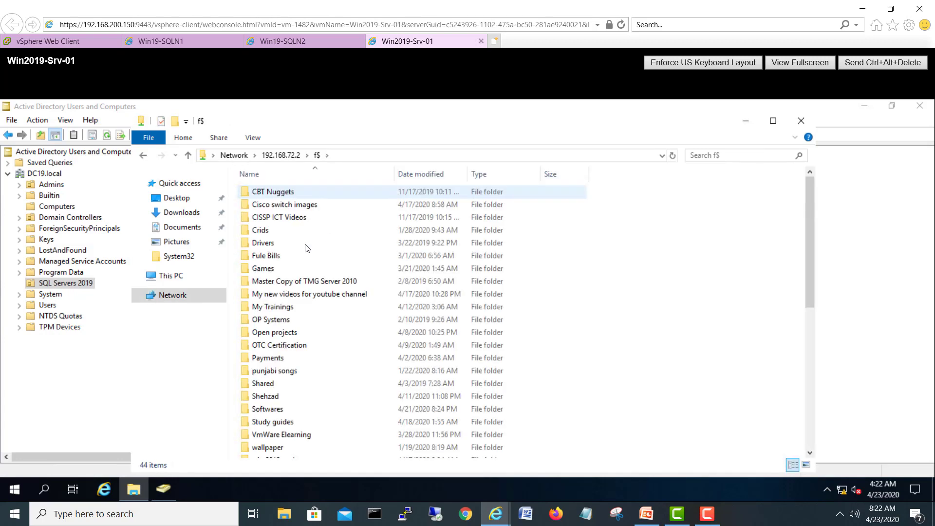
Step: Copy SSMS-Setup-ENU from Softwares > Operating systems and minimize File Explorer
left_click(280, 397)
left_click(282, 404)
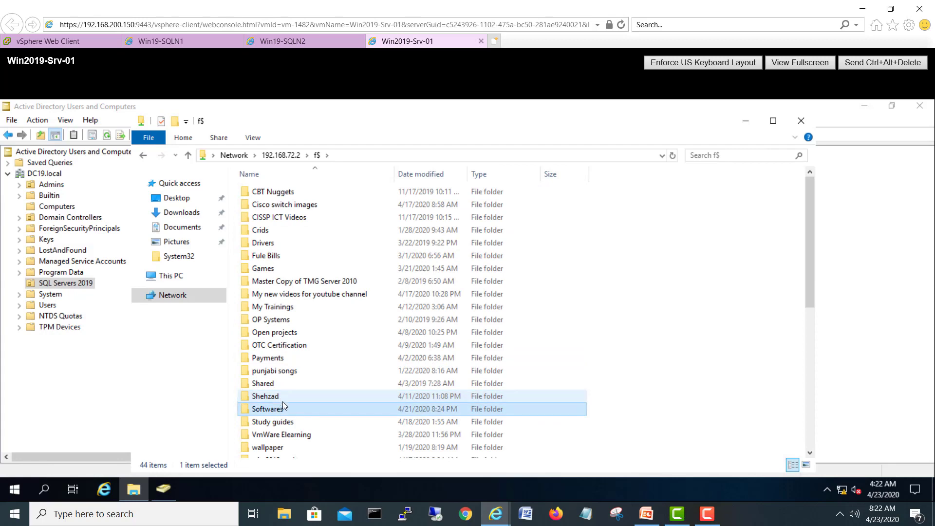
double_click(267, 410)
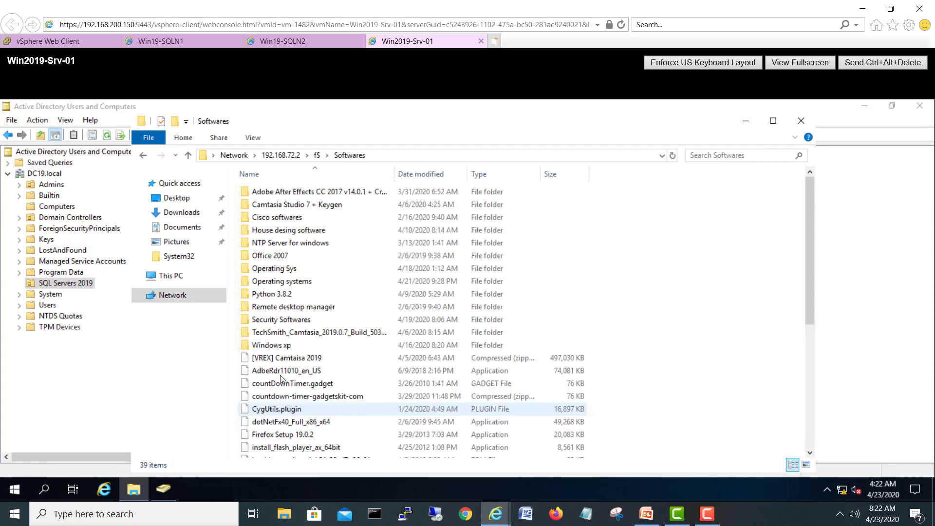
double_click(284, 282)
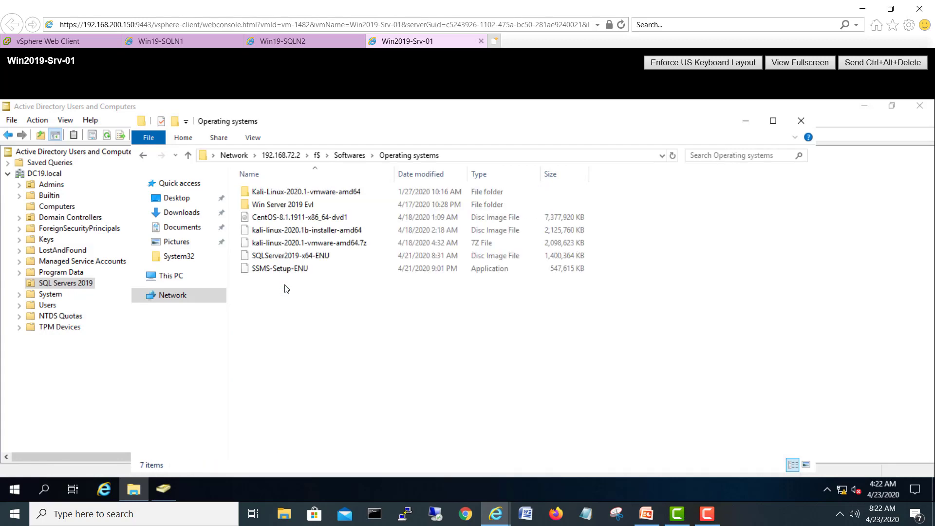
left_click(286, 272)
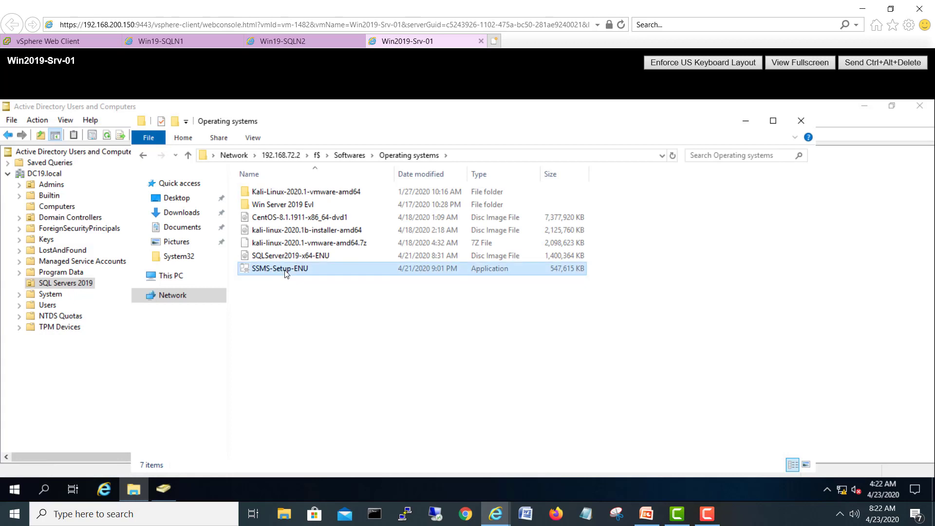
right_click(285, 273)
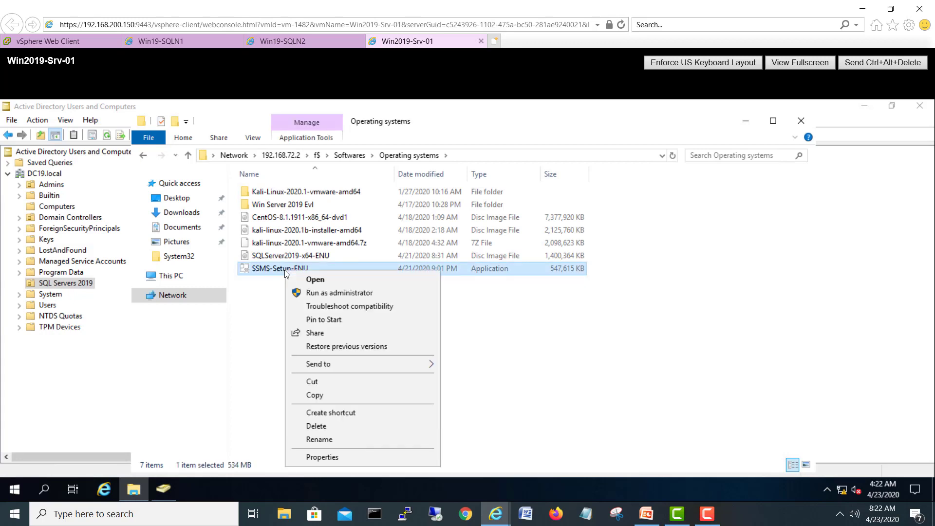
left_click(311, 395)
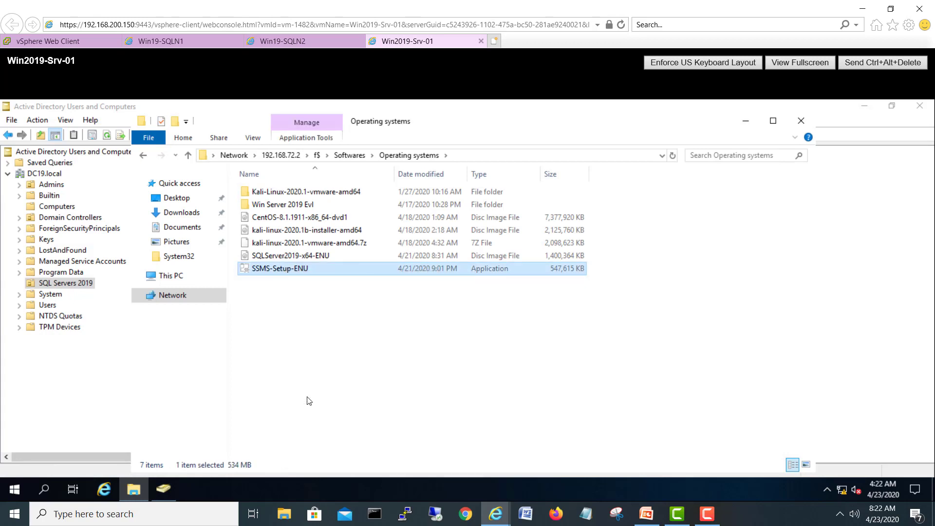
left_click(135, 494)
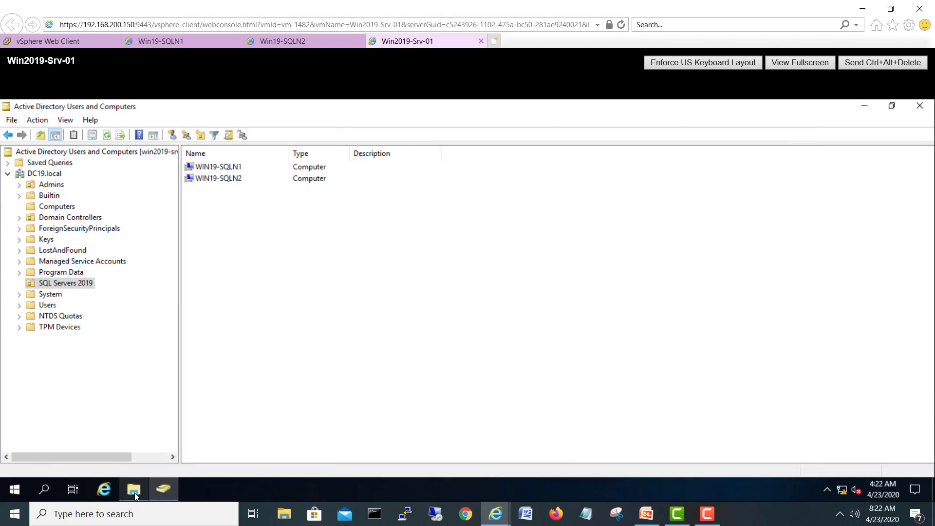
Step: Close ADUC, paste SSMS-Setup-ENU into Local Disk (C:), then view Win19-SQLN1's setup progress
left_click(919, 106)
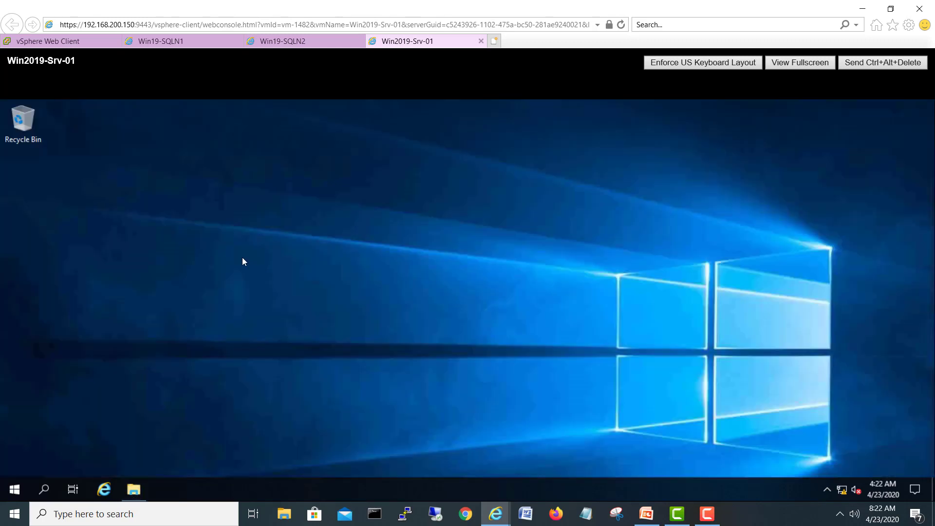
left_click(133, 489)
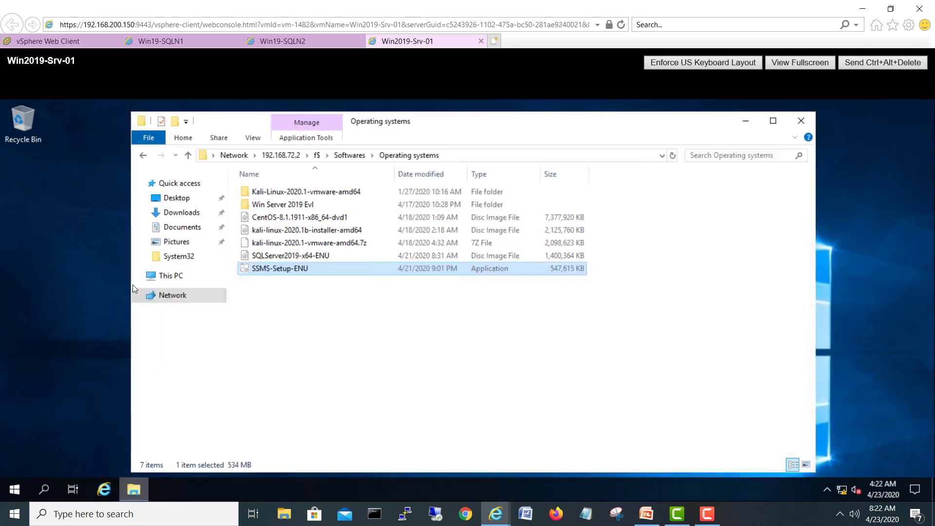
left_click(181, 277)
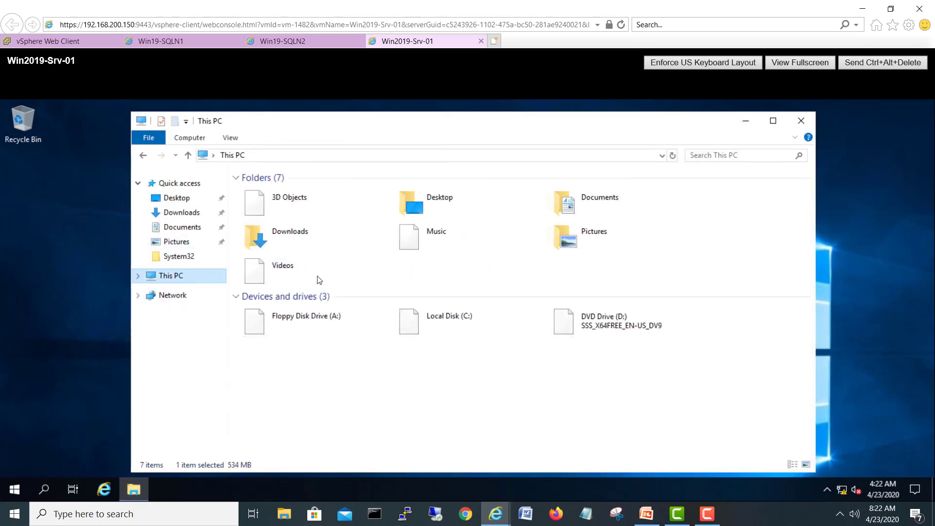
left_click(429, 339)
double_click(429, 338)
right_click(343, 319)
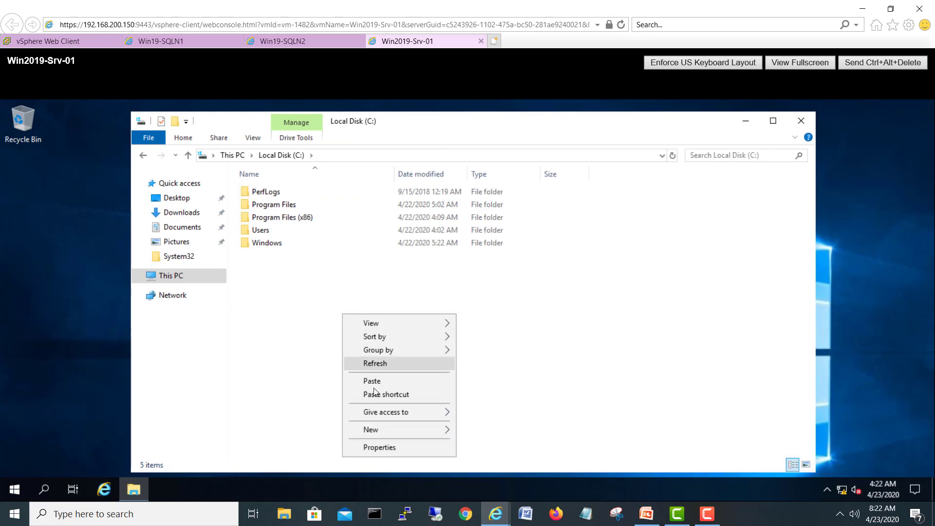
left_click(372, 384)
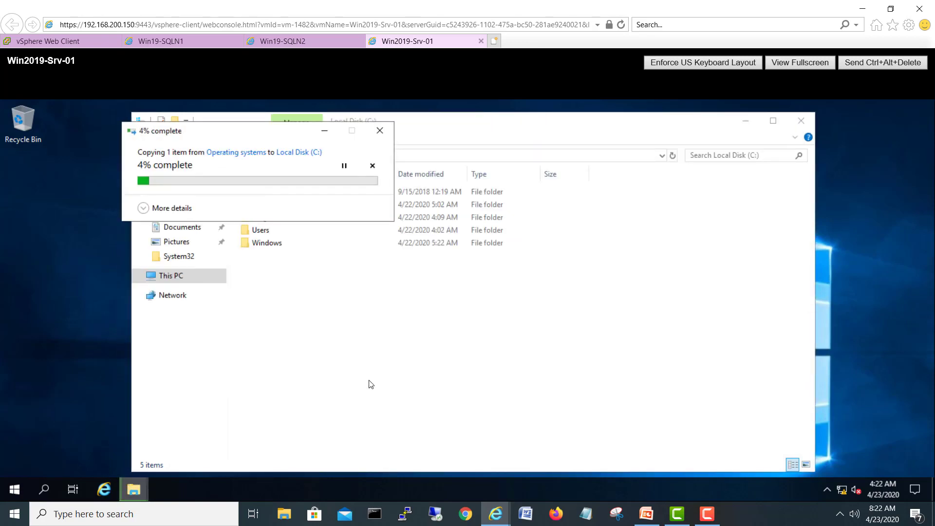
left_click(173, 44)
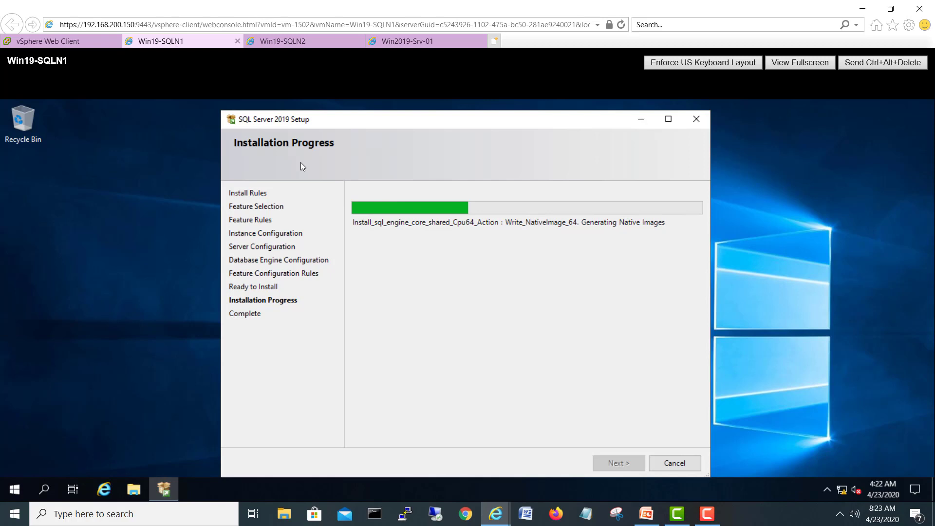
Step: On Win19-SQLN2, cancel the credentials prompt, close File Explorer, move SQL Setup left, then return to Win2019-Srv-01
left_click(276, 40)
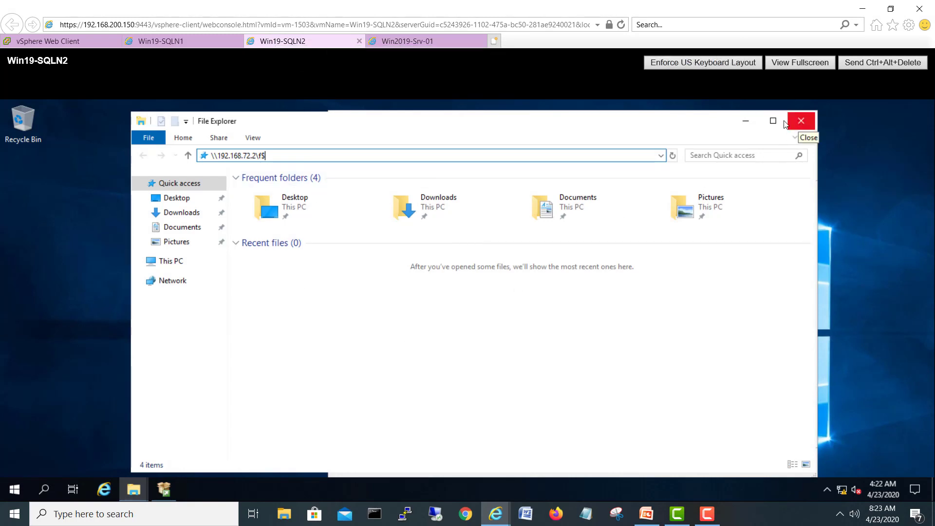
left_click(747, 120)
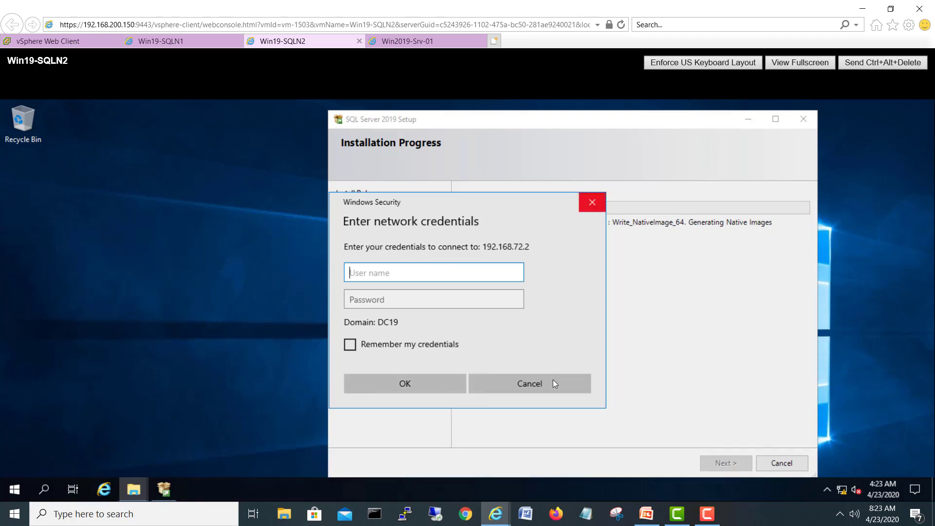
left_click(552, 381)
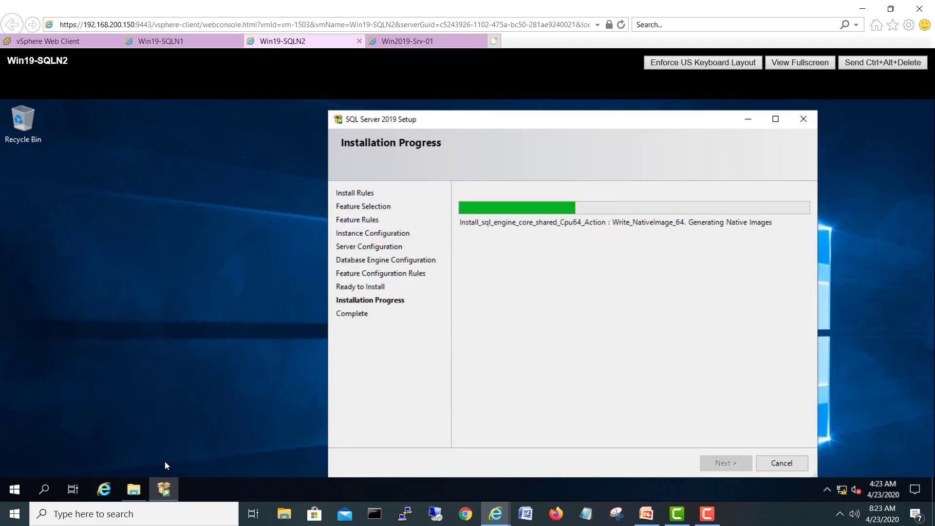
left_click(133, 490)
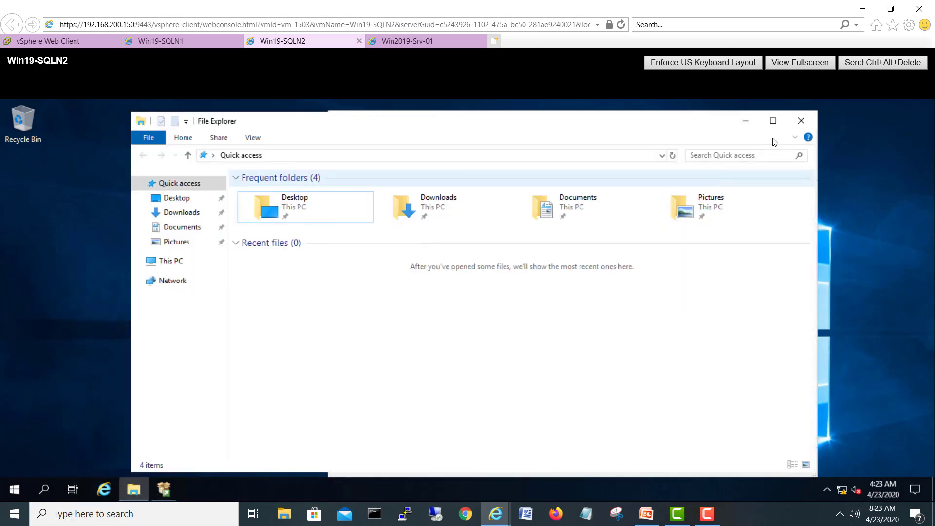
left_click(801, 121)
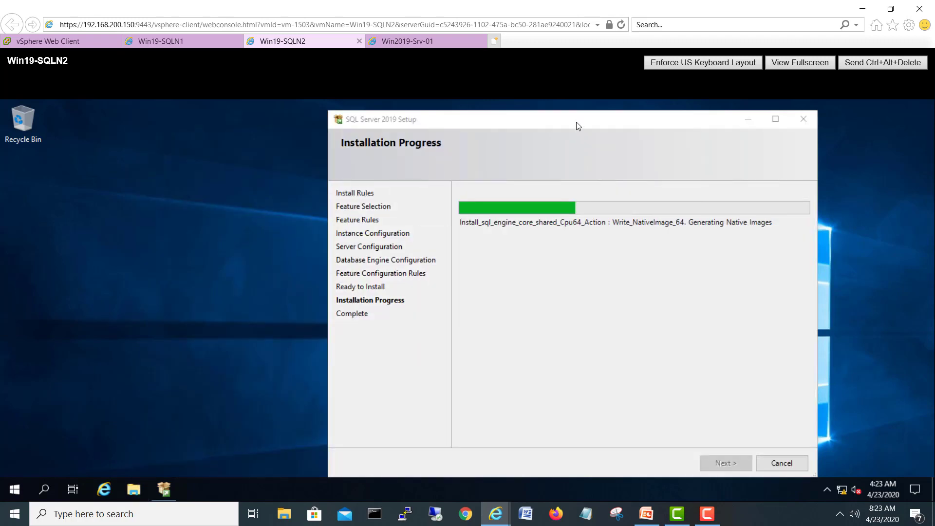
left_click_drag(577, 125, 503, 124)
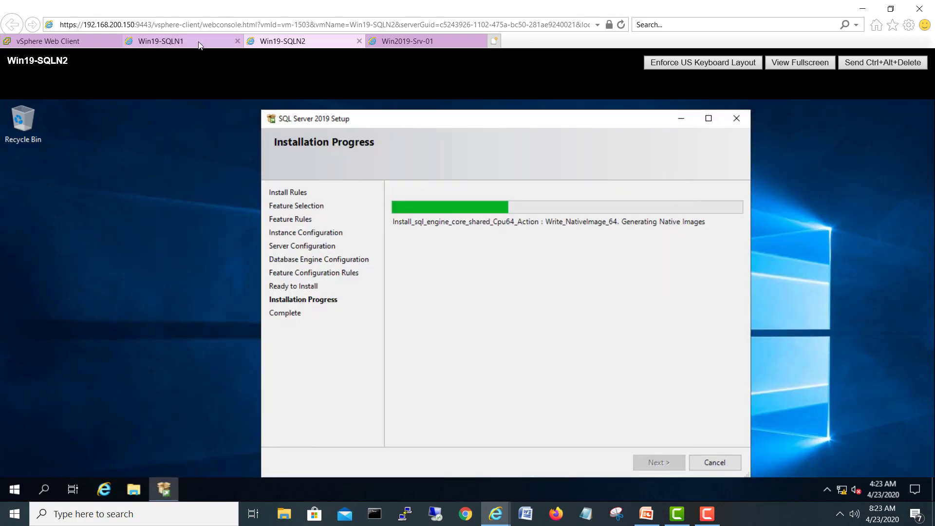
left_click(156, 40)
left_click(412, 42)
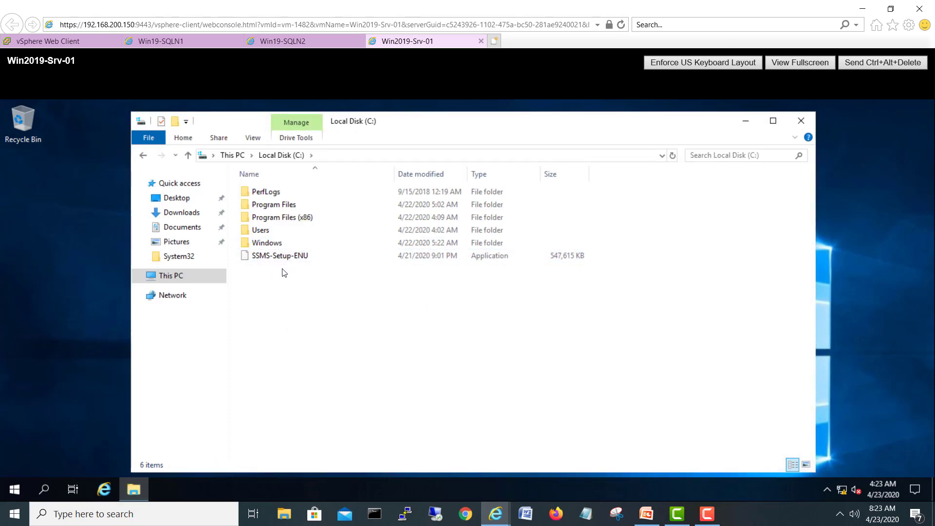
Step: Alternate between the Win19-SQLN1 and Win19-SQLN2 consoles, then drag SQLN1's Setup window right
mouse_move(275, 268)
left_click(217, 42)
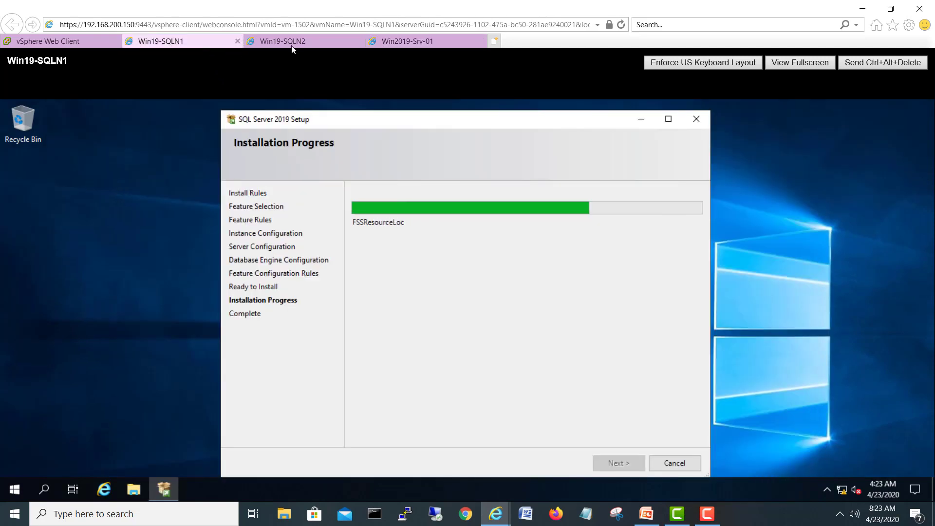
left_click(292, 44)
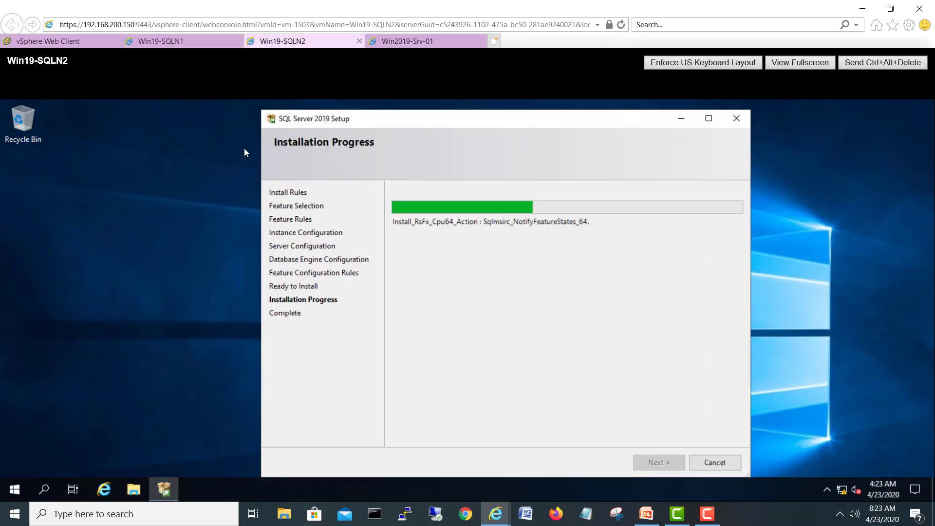
left_click(195, 39)
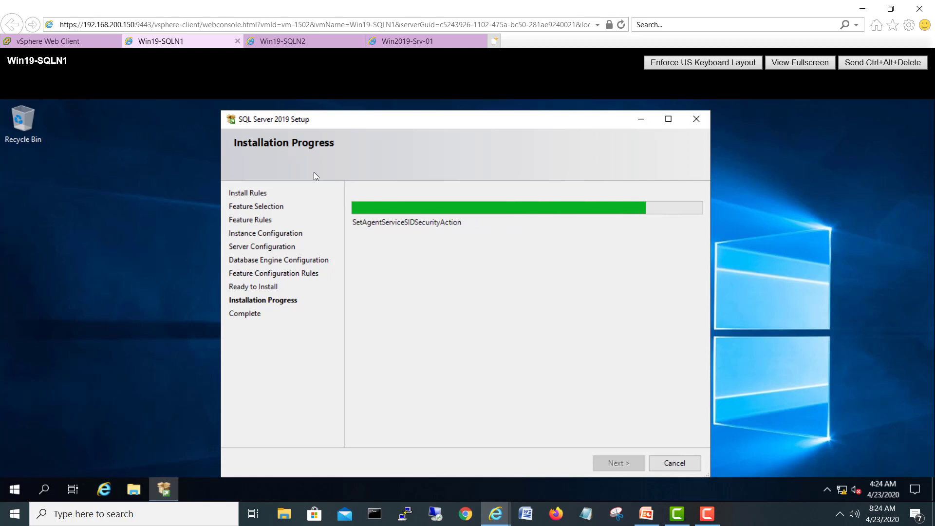
left_click(282, 41)
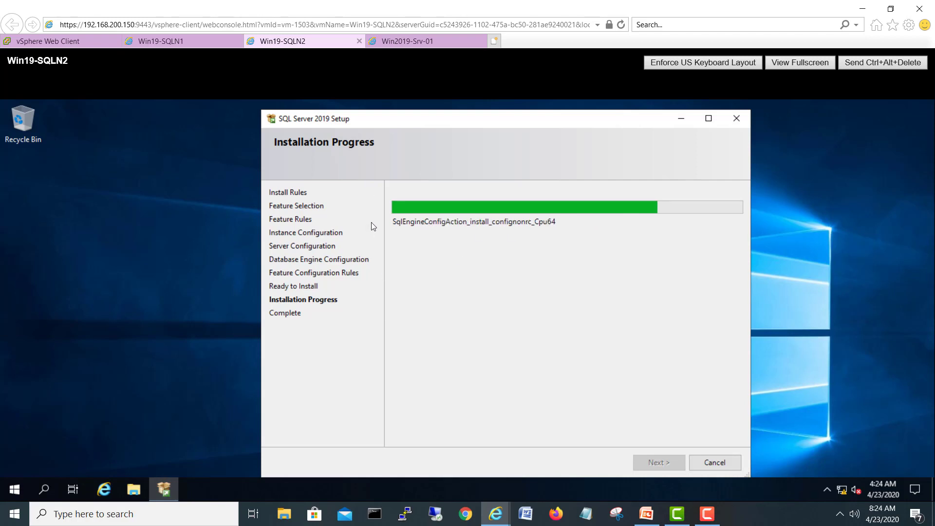
left_click(167, 43)
left_click_drag(508, 123, 657, 113)
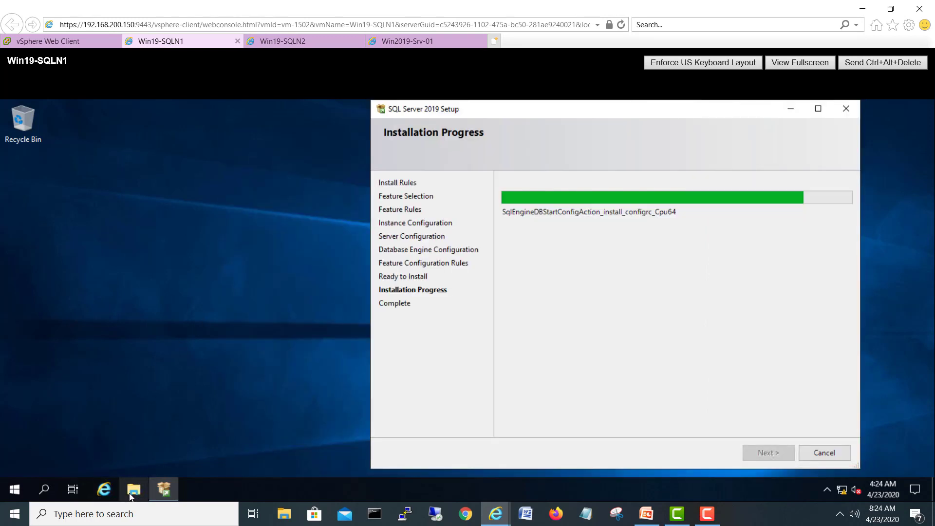
Step: On Win19-SQLN1, copy SSMS-Setup-ENU from \\192.168.100.90\c$ and paste it into Local Disk (C:)
left_click(172, 327)
key("super+e")
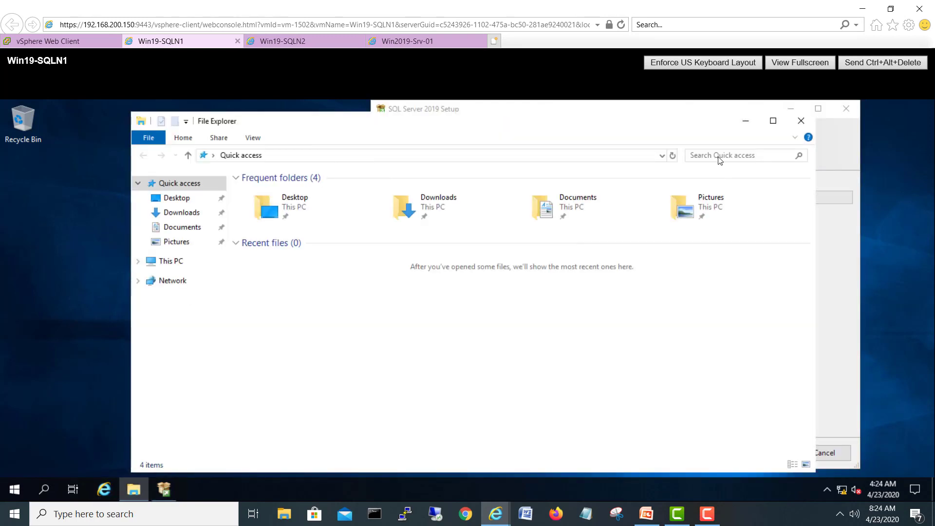
left_click(284, 156)
type("\\\\")
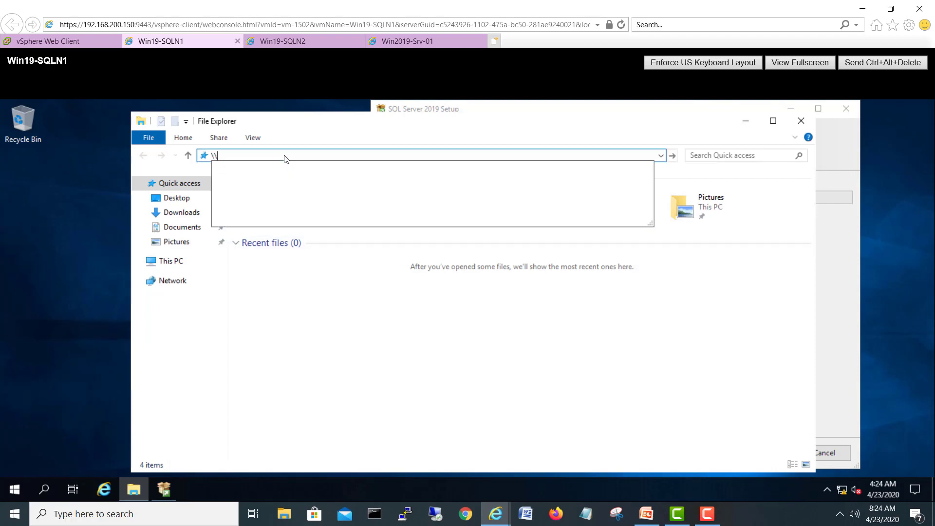
type("192.168.1")
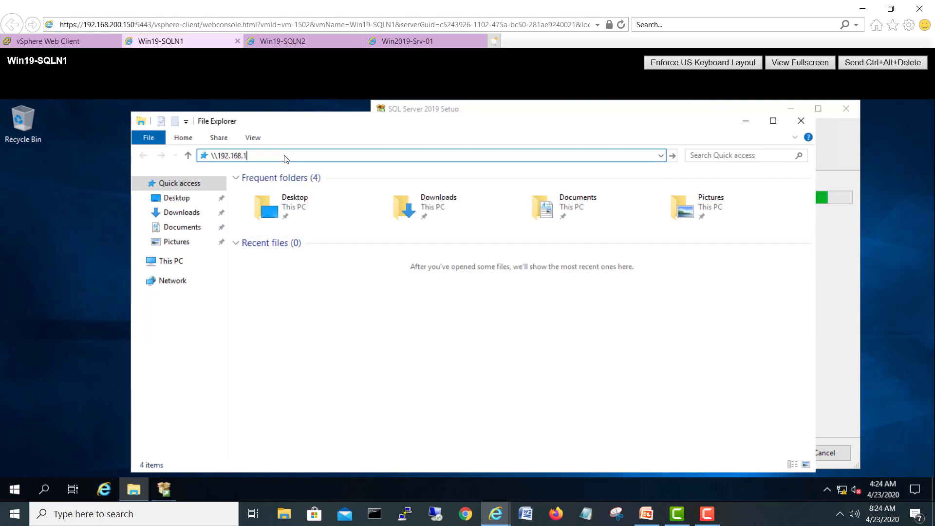
type("00.90\\c$")
key("Return")
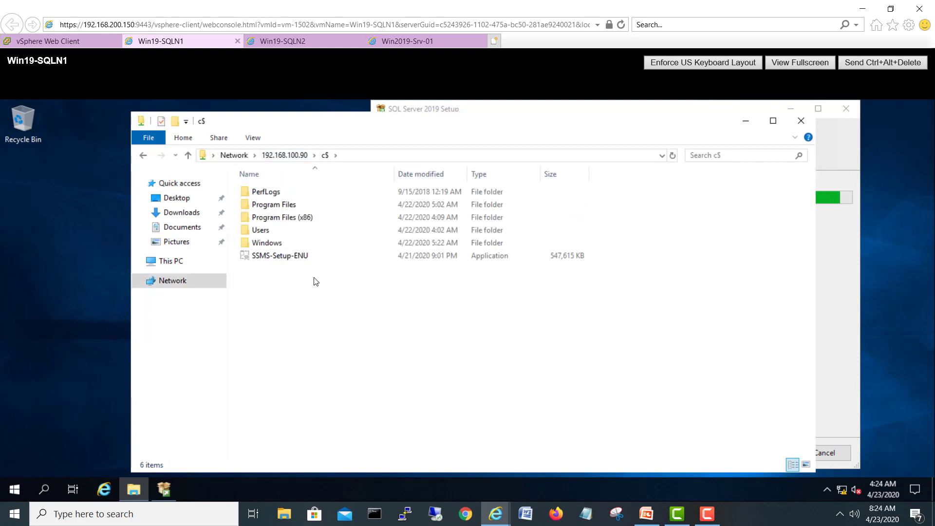
left_click(298, 257)
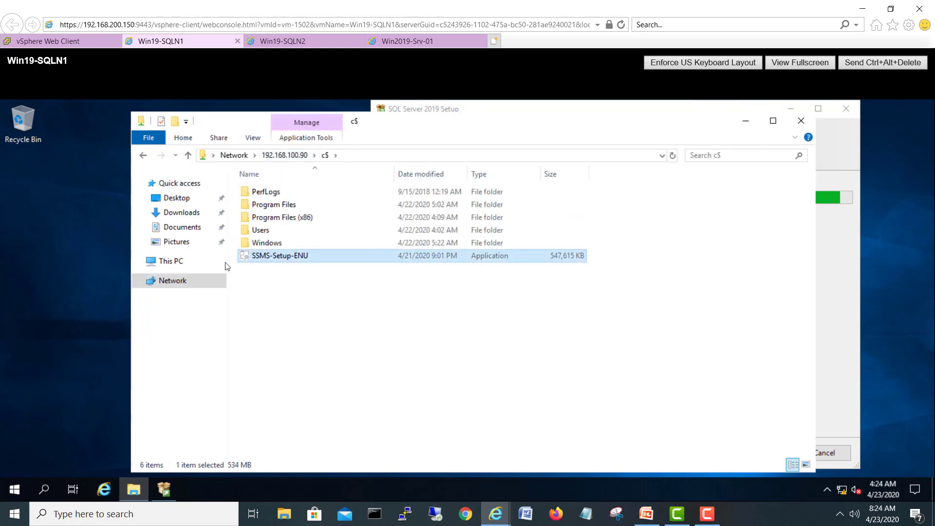
left_click(176, 262)
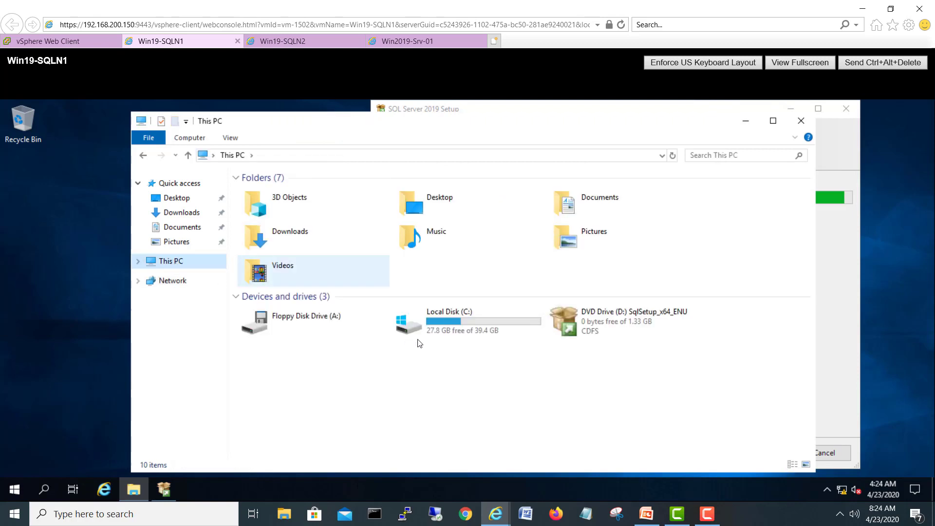
double_click(413, 326)
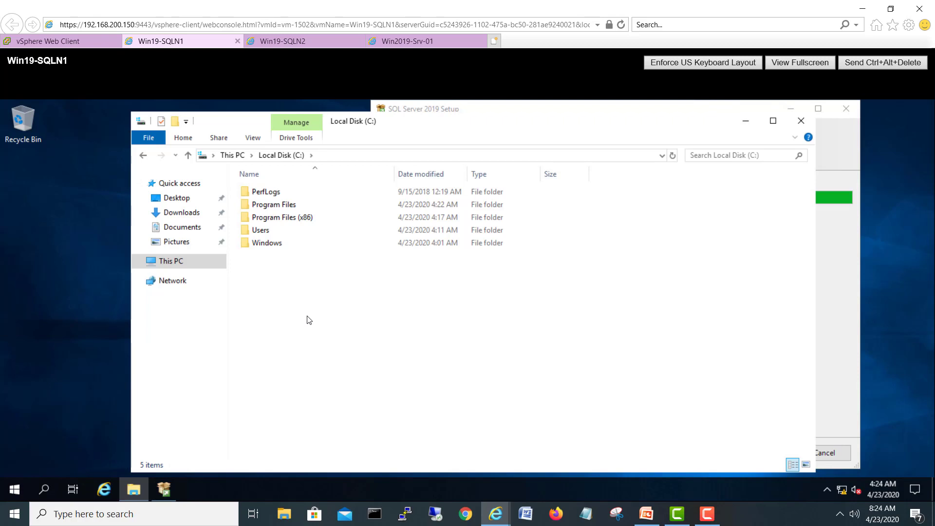
key("ctrl+v")
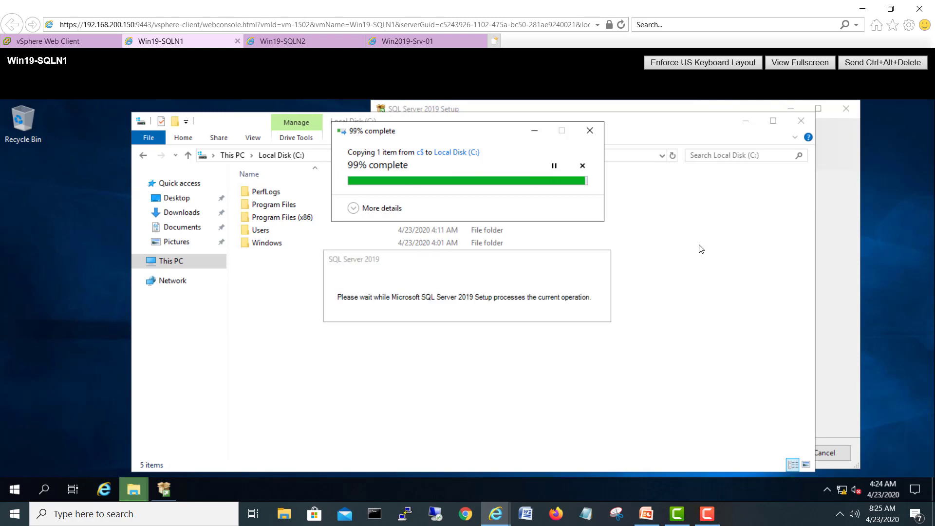
Step: Close Win19-SQLN1's completed SQL Server 2019 setup and switch to Win19-SQLN2's console
left_click(745, 123)
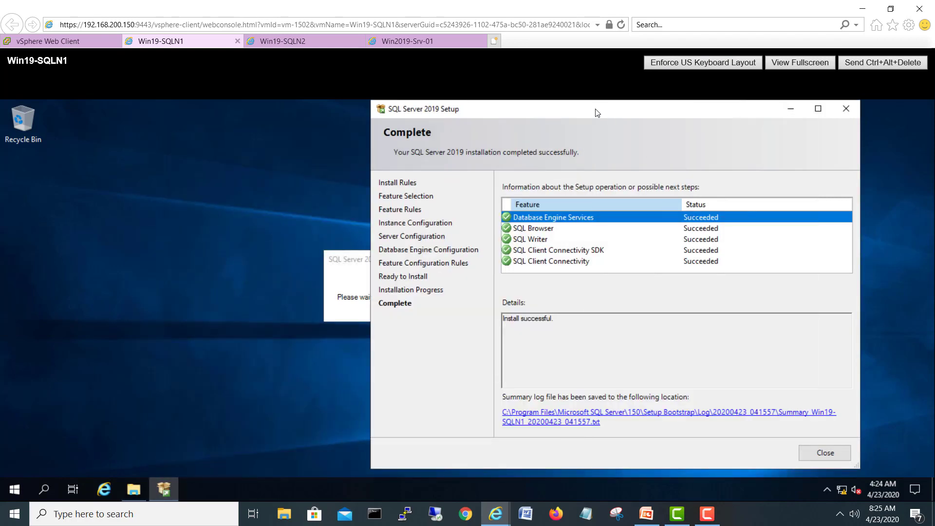
left_click_drag(595, 109, 445, 115)
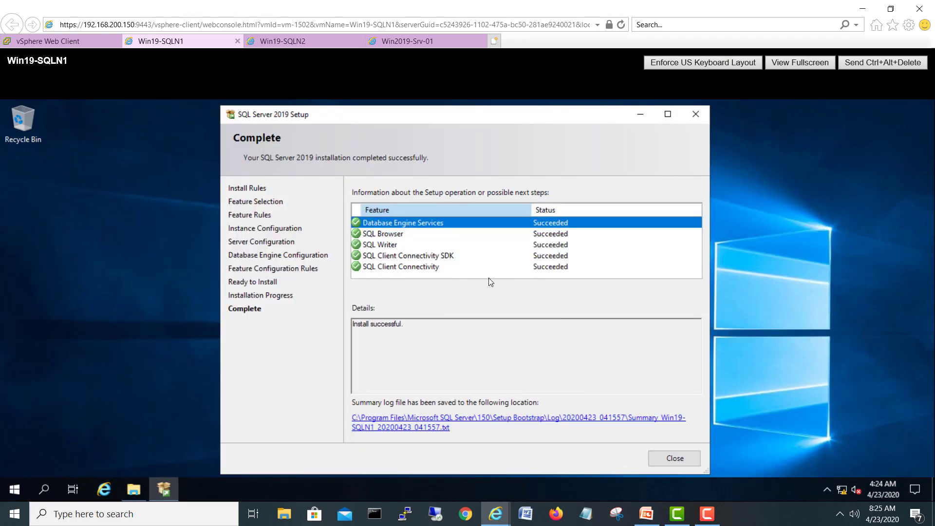
left_click(674, 458)
left_click(278, 43)
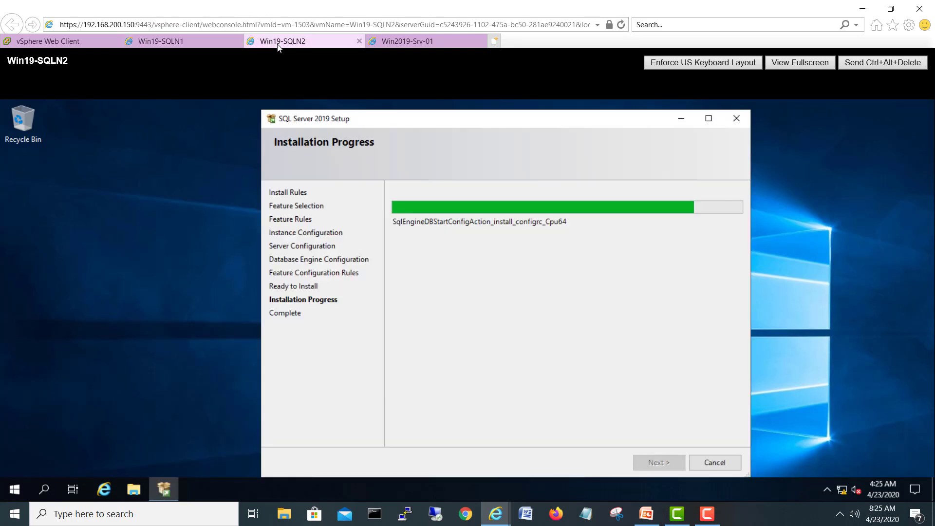
left_click(130, 490)
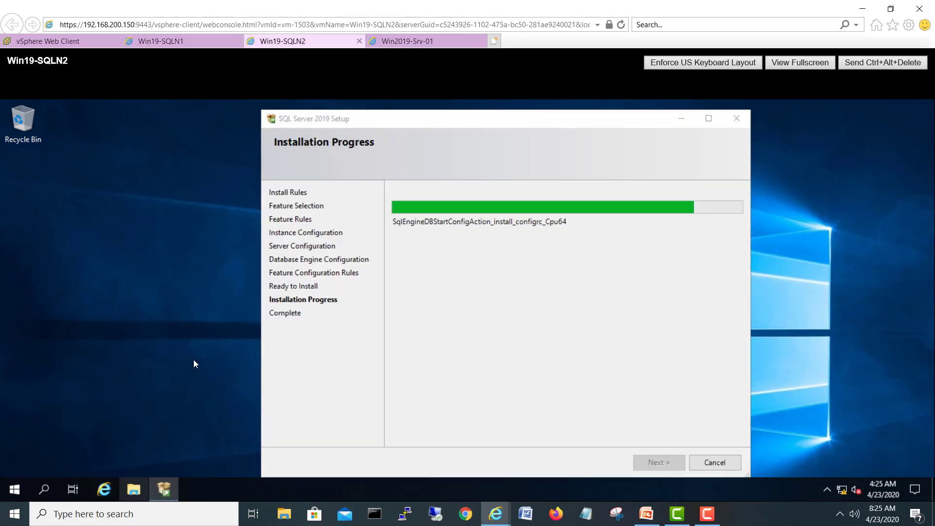
Step: Paste SSMS-Setup-ENU from \\192.168.100.90\c$ onto Win19-SQLN2's C: drive and reveal its setup completion page
left_click(344, 157)
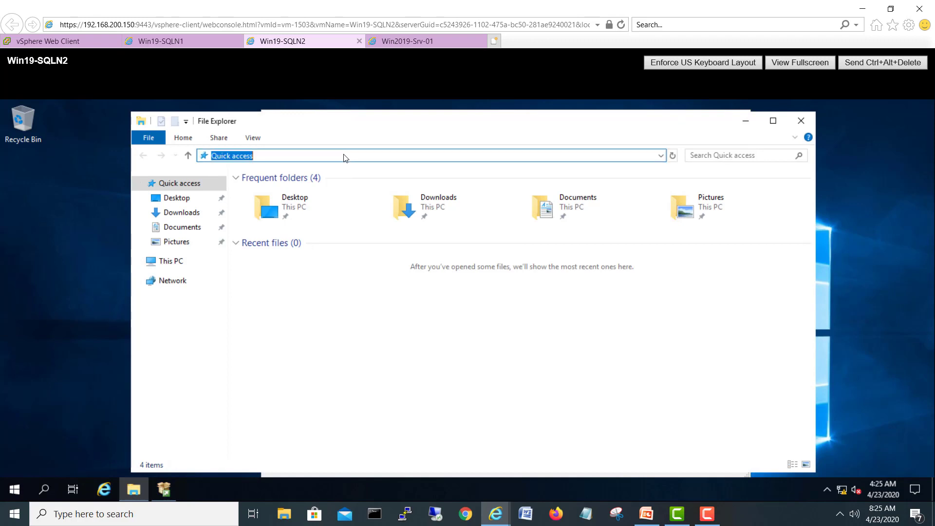
type("\\\\192.")
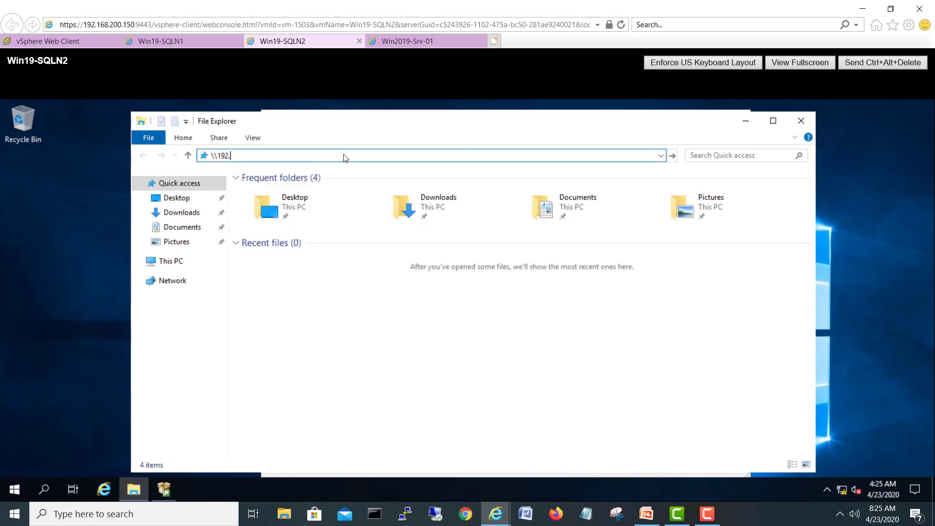
type("168.100.90\\c$")
key("Return")
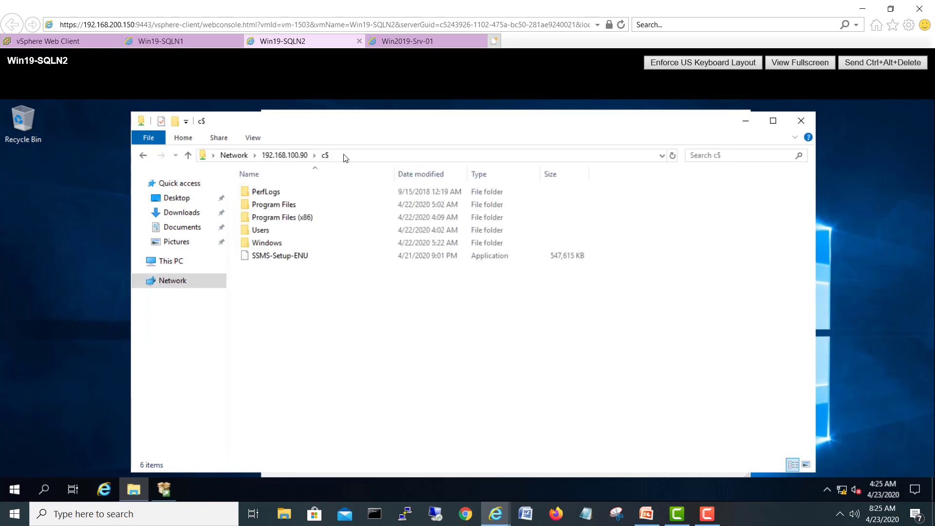
left_click(300, 256)
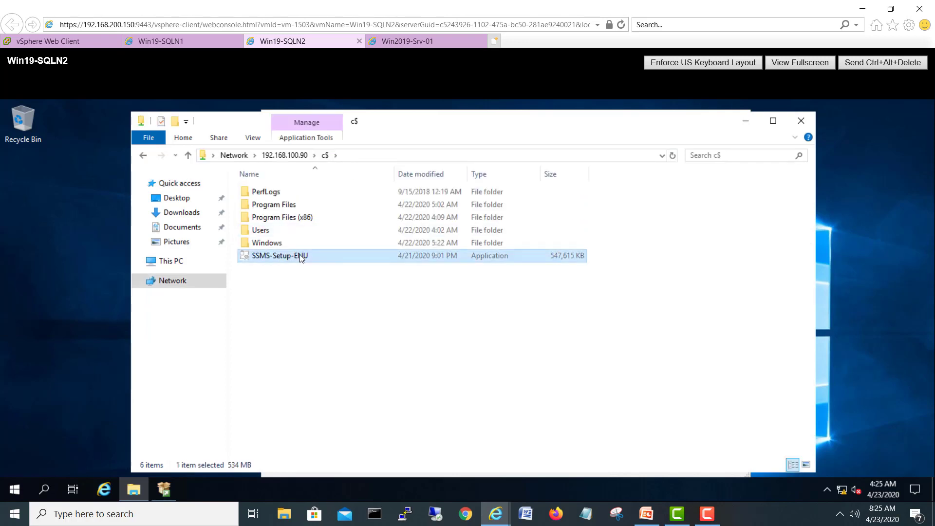
left_click(179, 261)
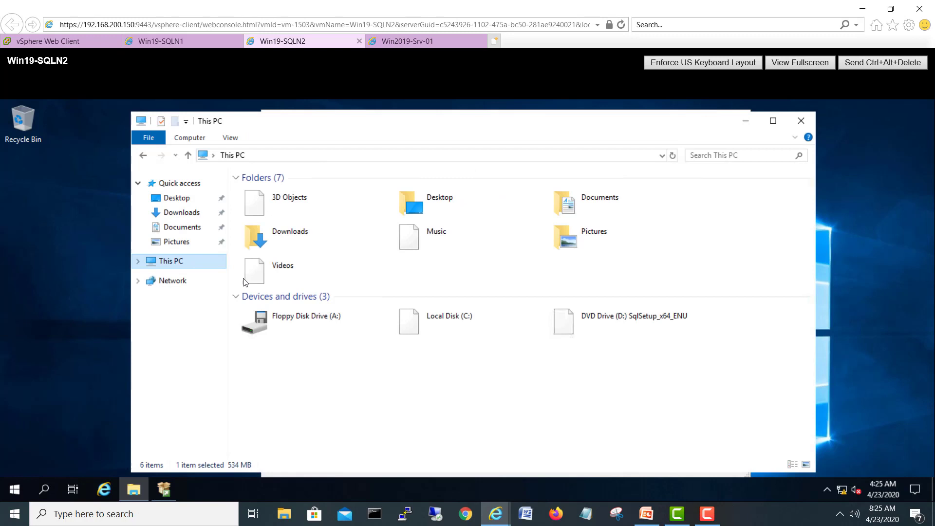
double_click(413, 331)
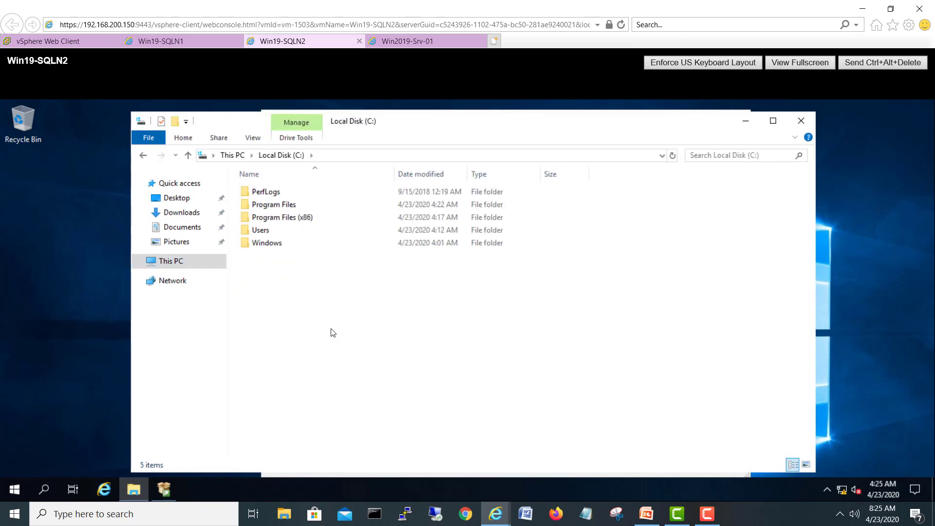
key("ctrl+v")
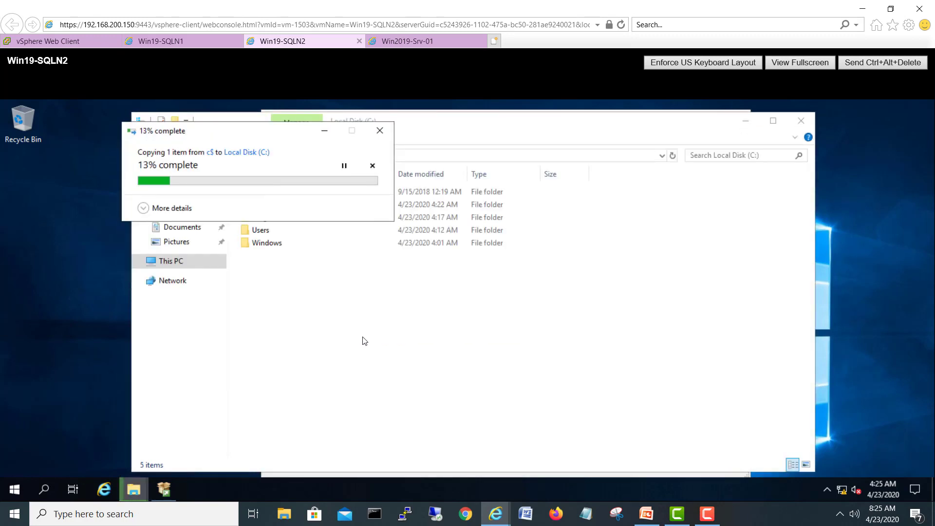
left_click(172, 488)
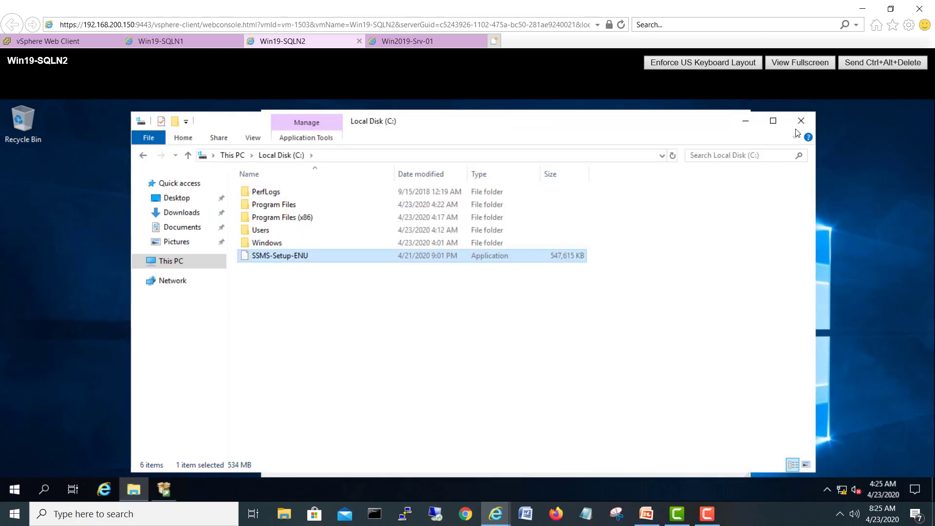
left_click(745, 123)
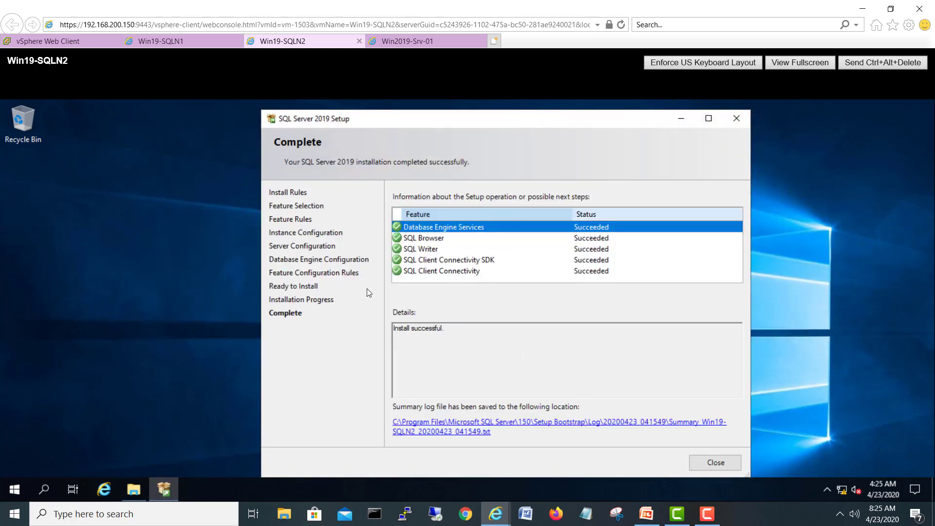
Step: Close the finished SQL Server 2019 setup on Win19-SQLN2 and launch SSMS-Setup-ENU on Win19-SQLN1
left_click(715, 462)
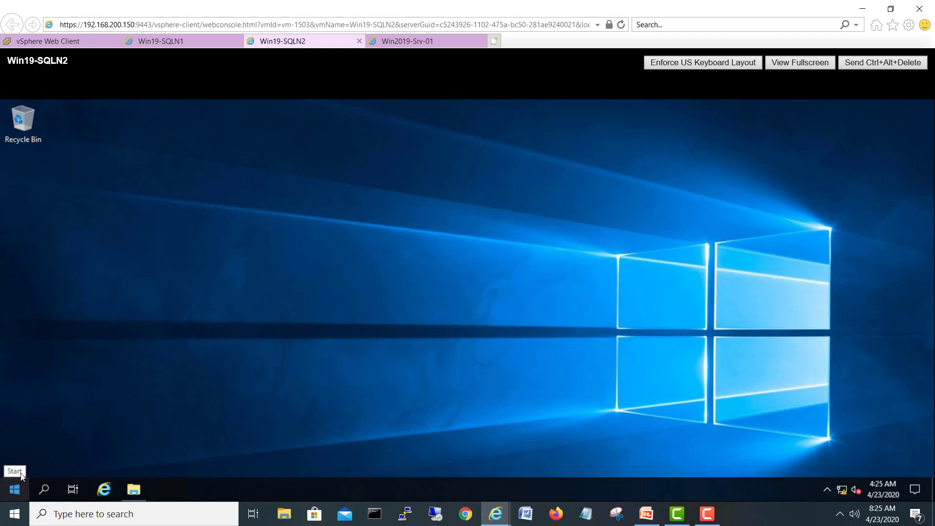
left_click(161, 41)
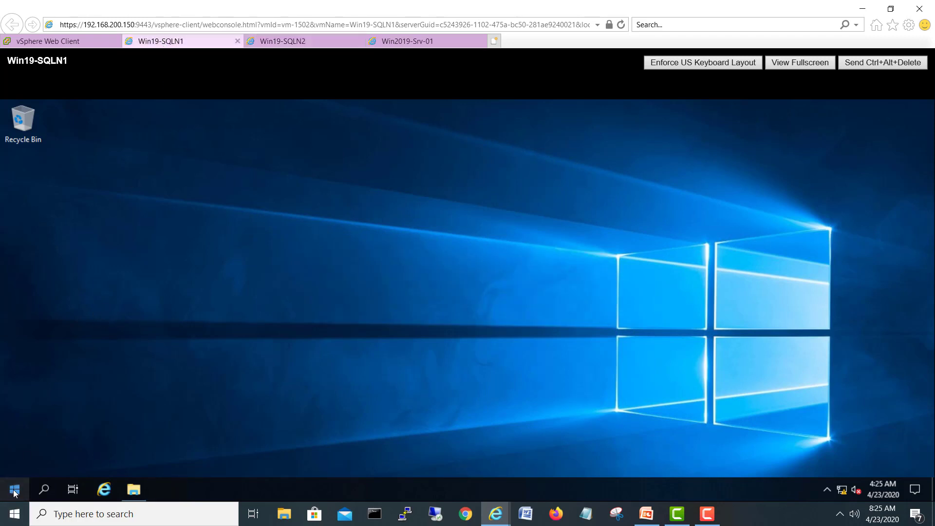
left_click(14, 491)
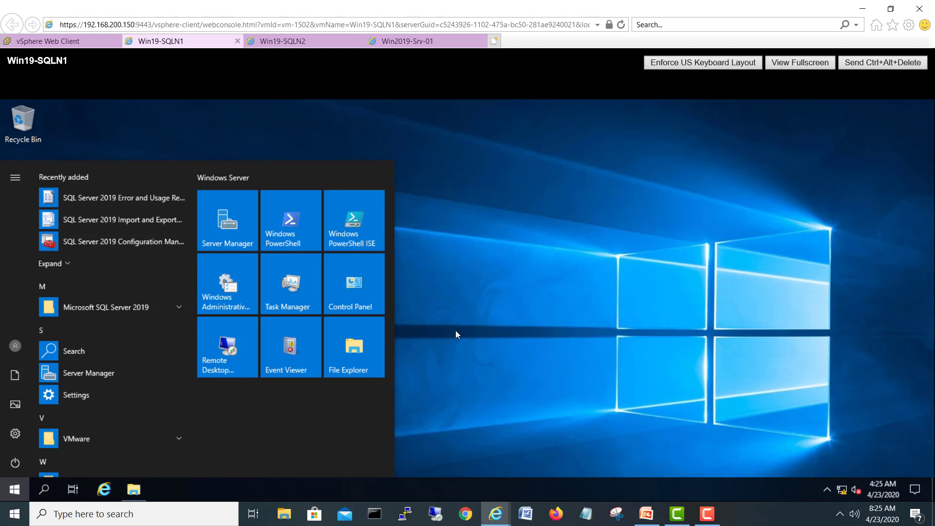
left_click(134, 489)
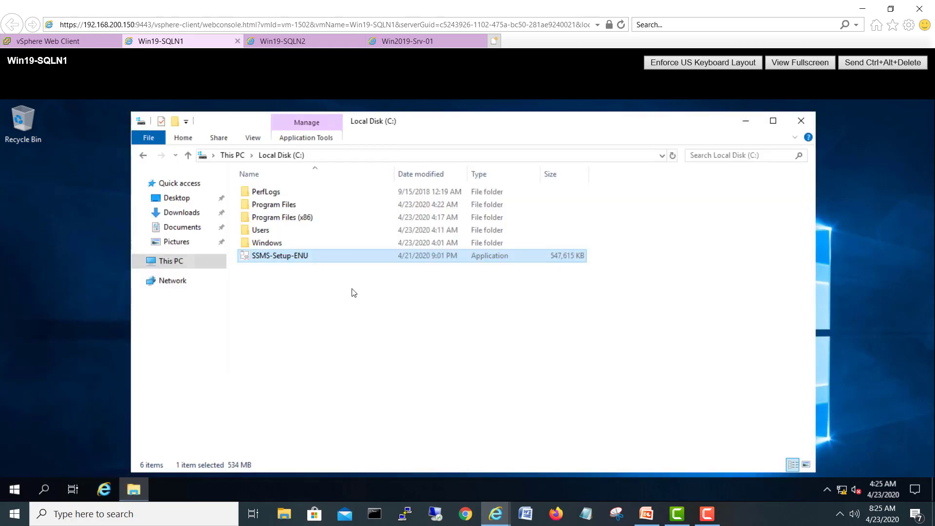
double_click(286, 257)
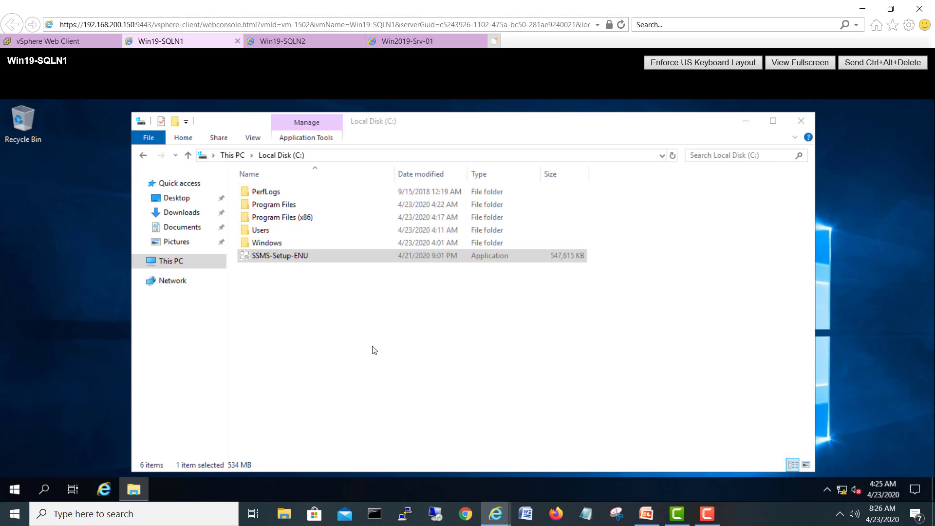
Step: Launch SSMS-Setup-ENU from Local Disk (C:) on Win19-SQLN2
left_click(309, 45)
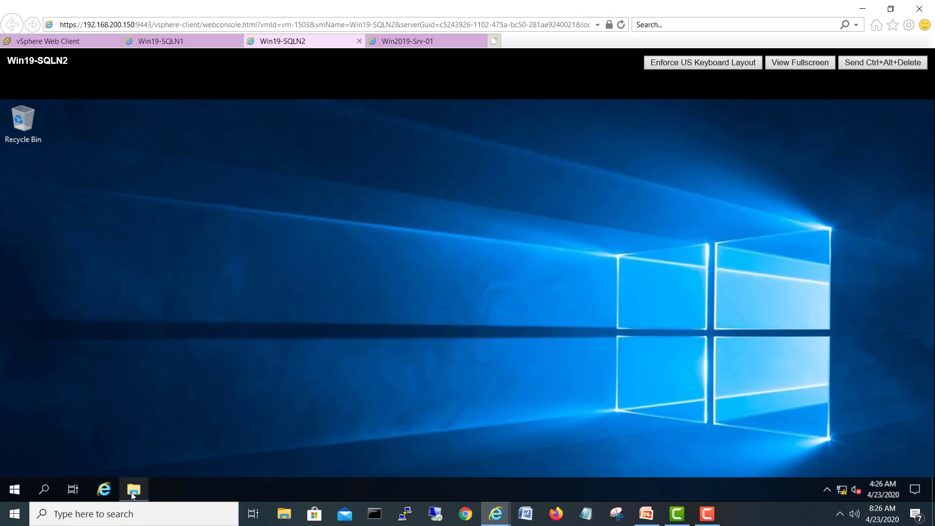
left_click(134, 490)
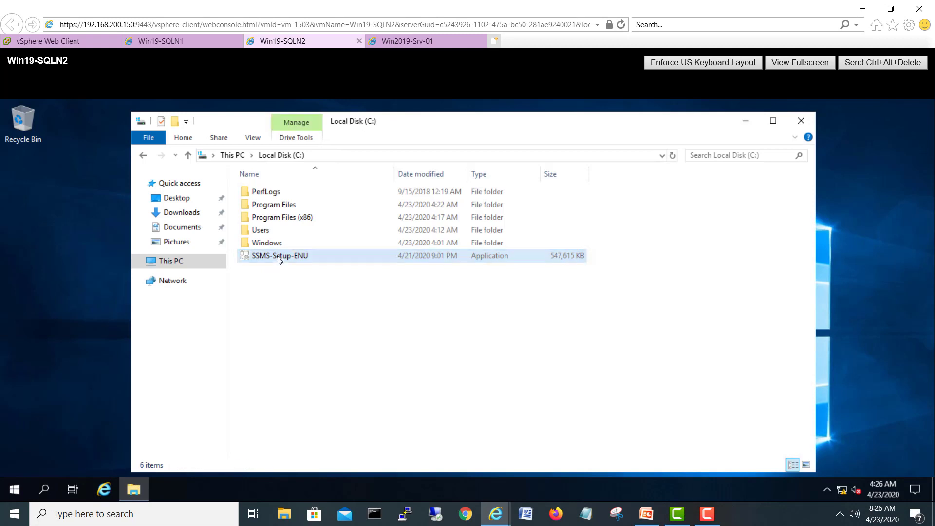
double_click(280, 258)
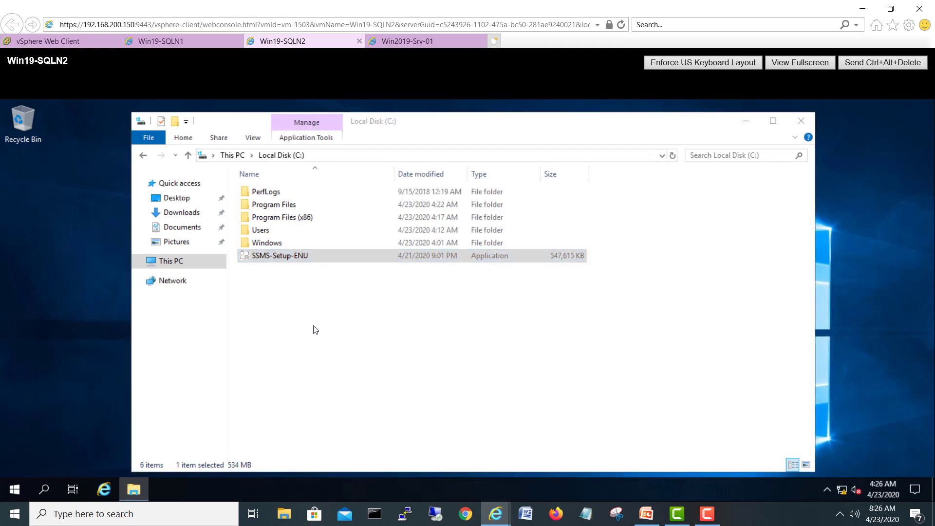
left_click(191, 39)
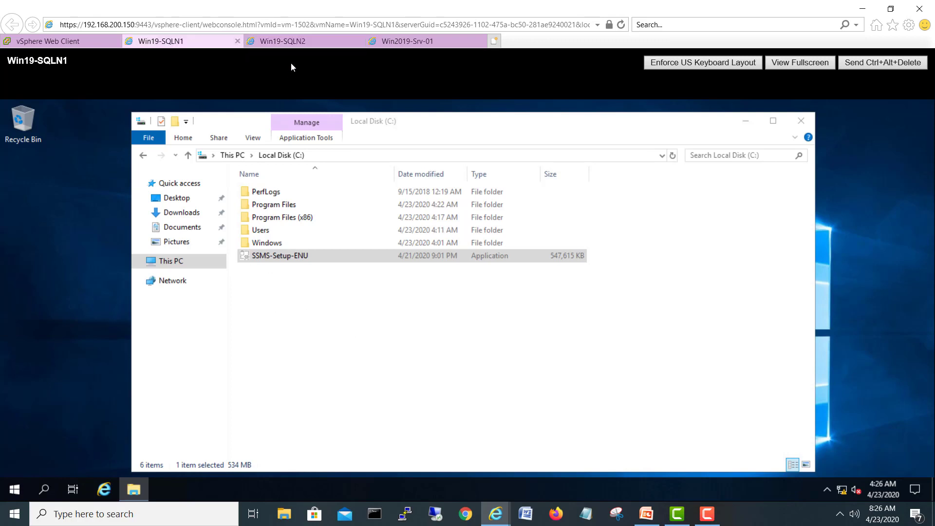
left_click(284, 44)
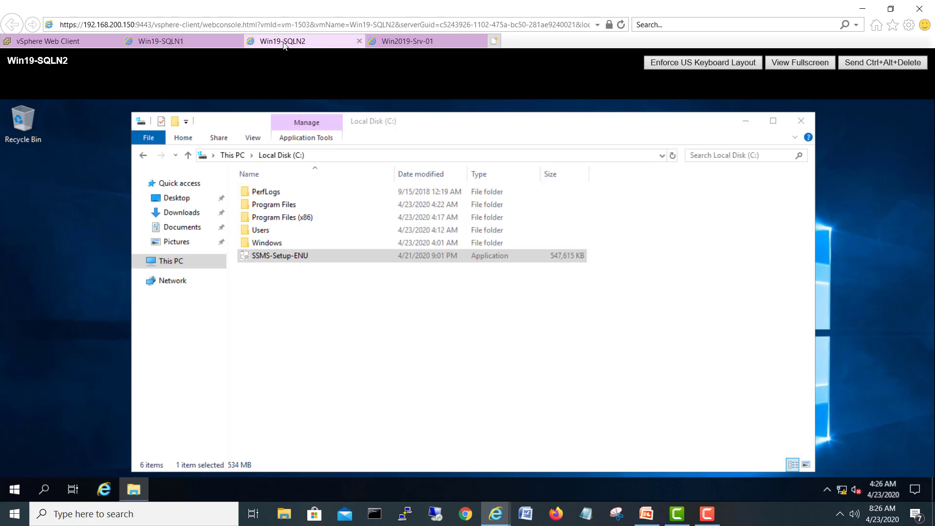
Step: Let the SSMS installer run past the SmartScreen warning on Win19-SQLN1, then on Win19-SQLN2
left_click(185, 45)
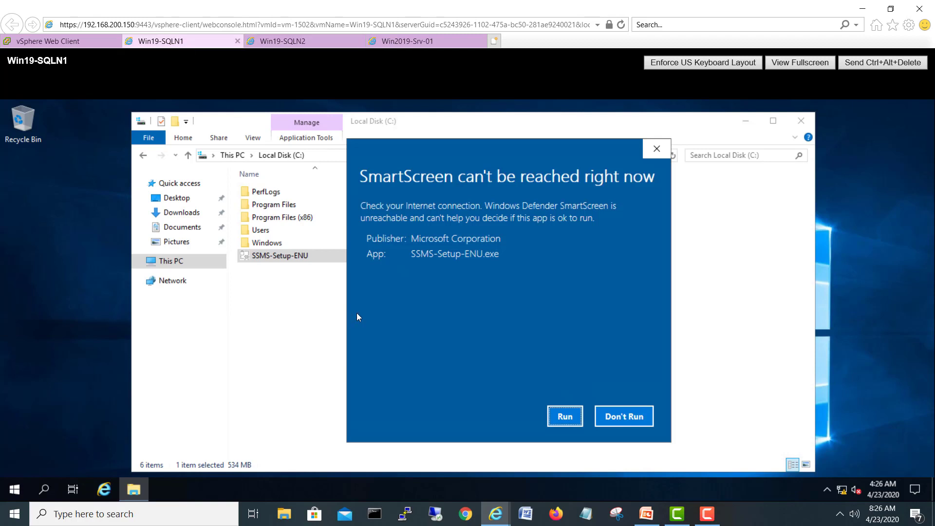
left_click(565, 417)
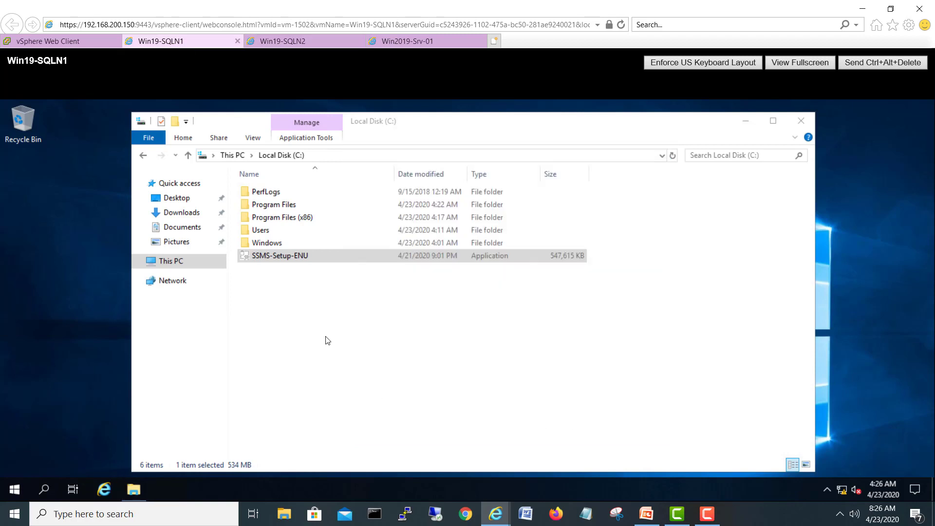
left_click(748, 122)
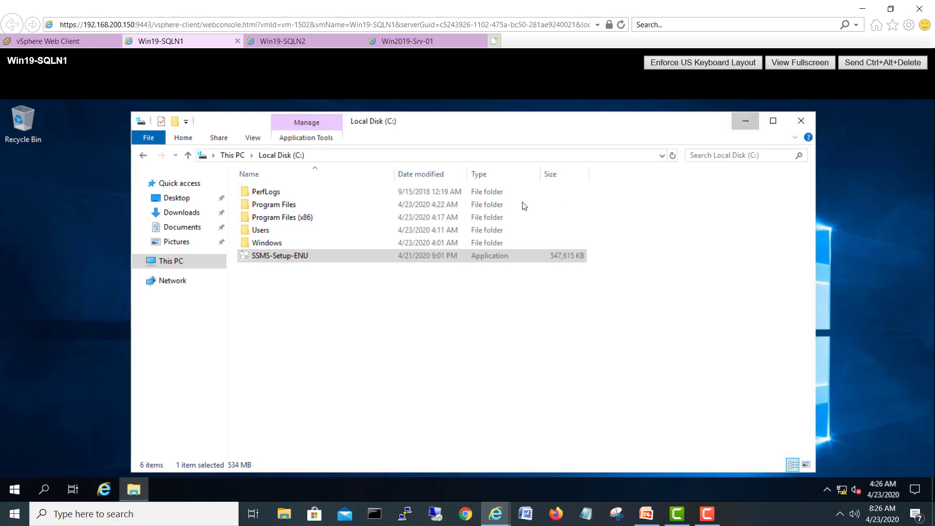
left_click(279, 41)
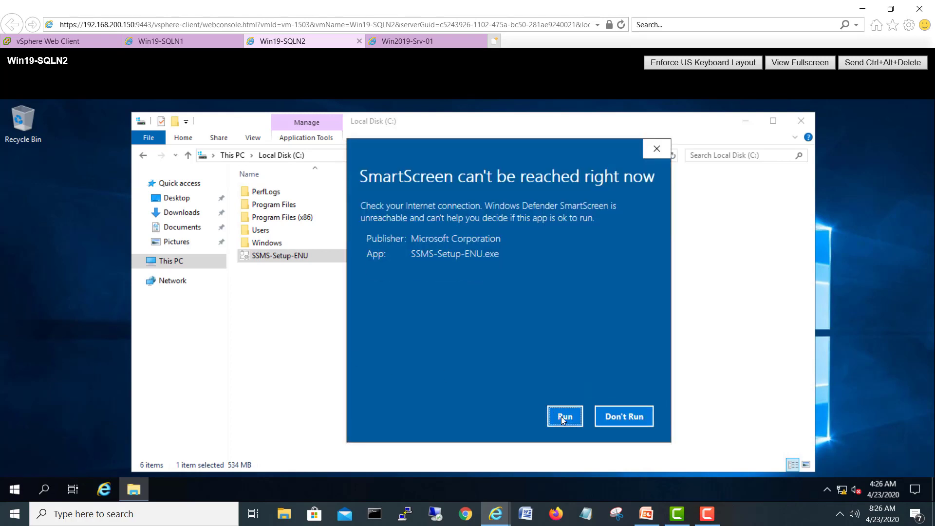
left_click(563, 418)
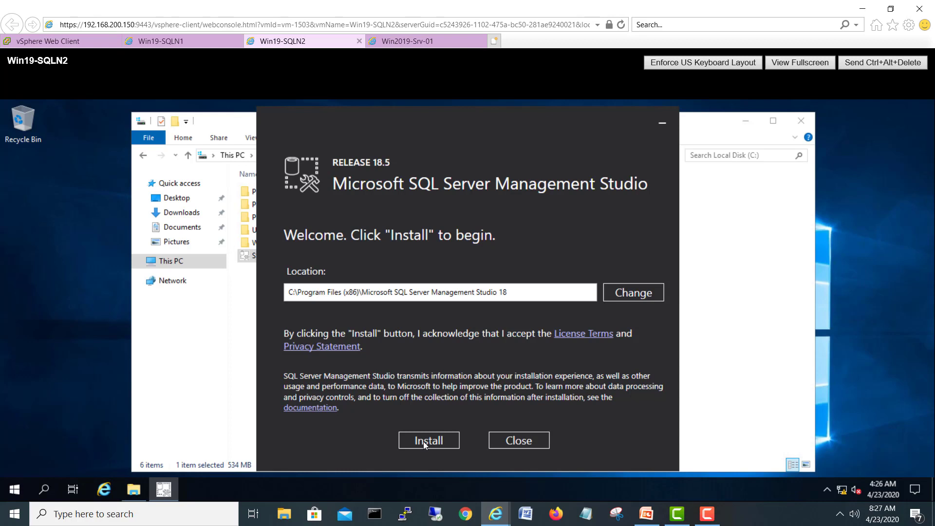
Step: Start the SSMS 18.5 installation on Win19-SQLN2 and Win19-SQLN1
left_click(422, 441)
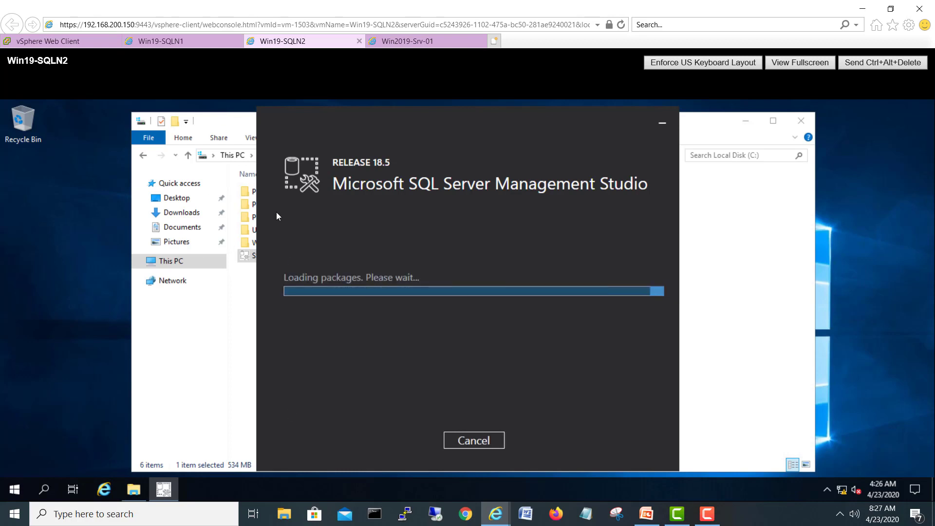
left_click(194, 42)
left_click(424, 440)
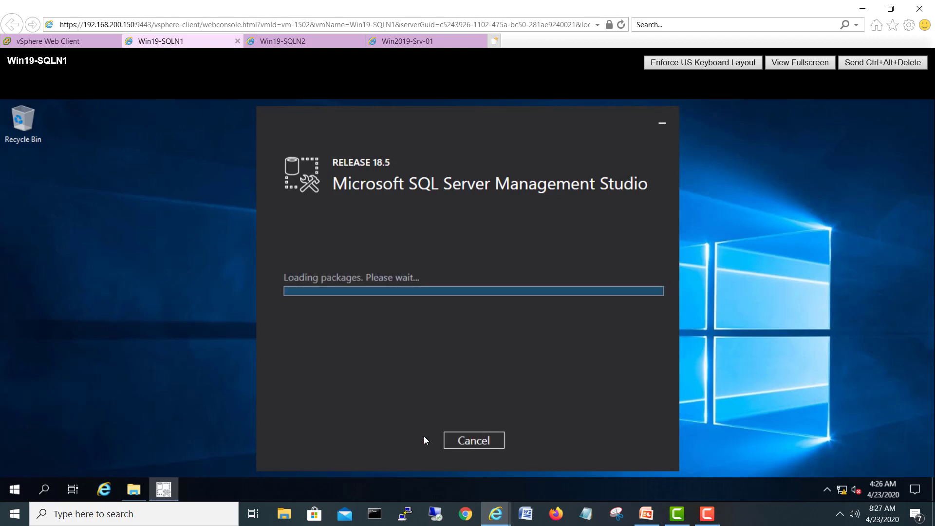
left_click(303, 41)
left_click(745, 124)
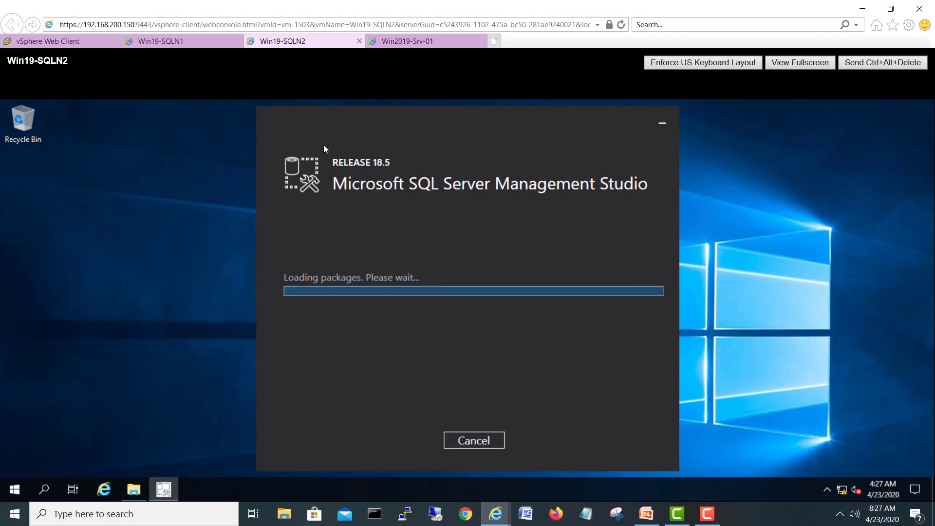
Step: Monitor installation progress on both nodes until Win19-SQLN1 reports a successful install
left_click(188, 42)
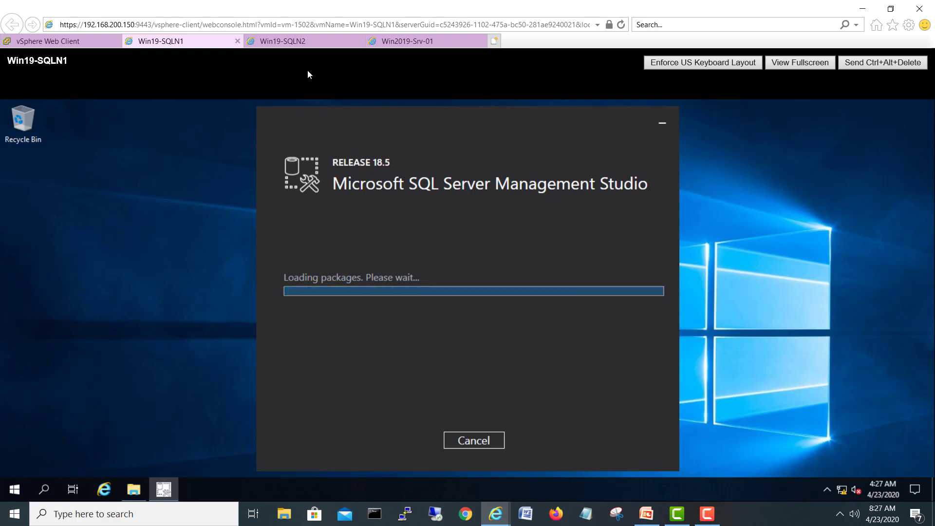
left_click(298, 39)
left_click(197, 41)
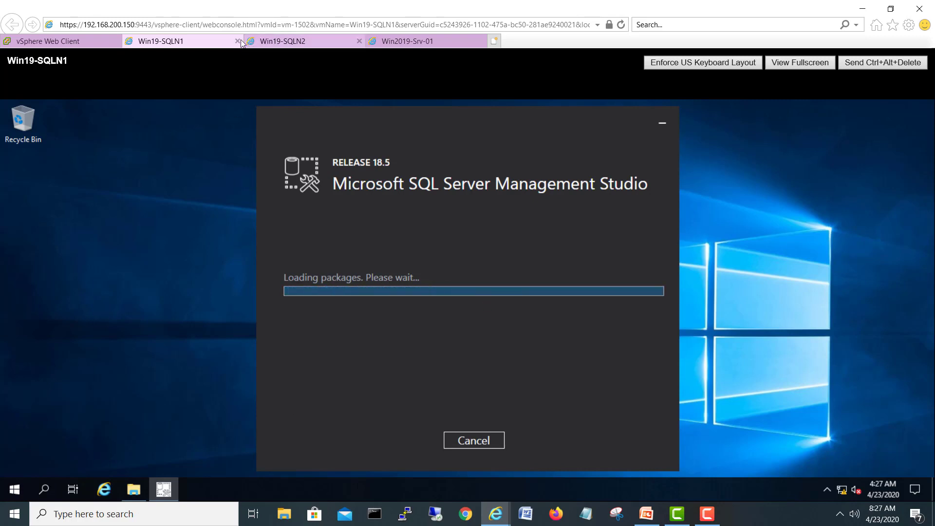
left_click(706, 514)
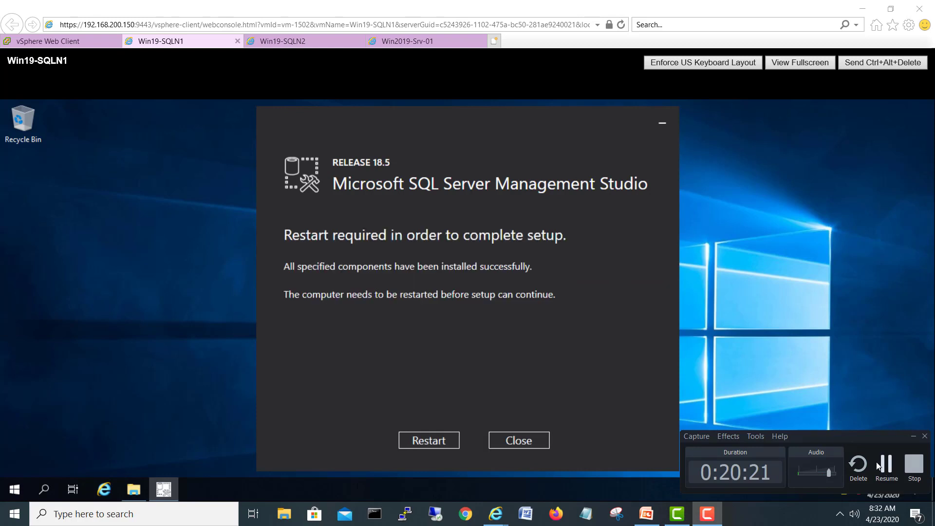
left_click(877, 466)
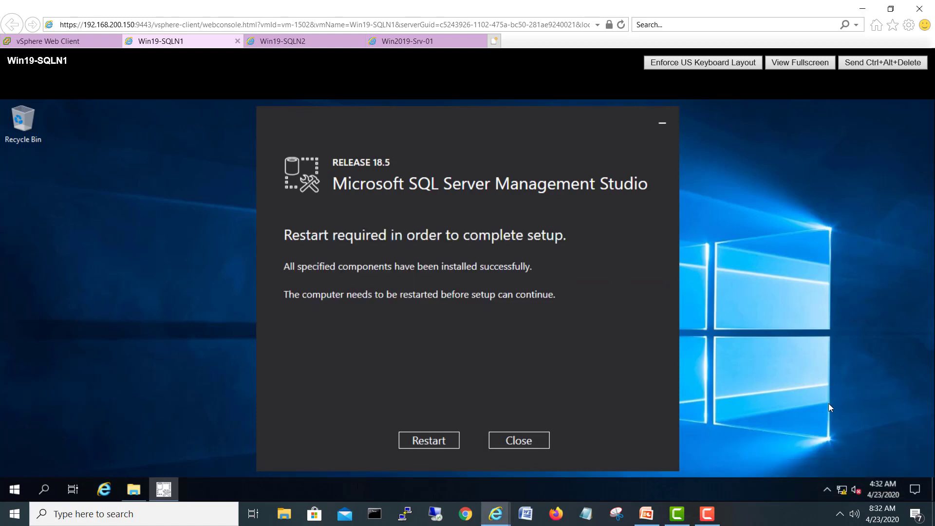
Step: Restart Win19-SQLN1 and Win19-SQLN2 to complete SSMS setup and watch them boot
left_click(443, 440)
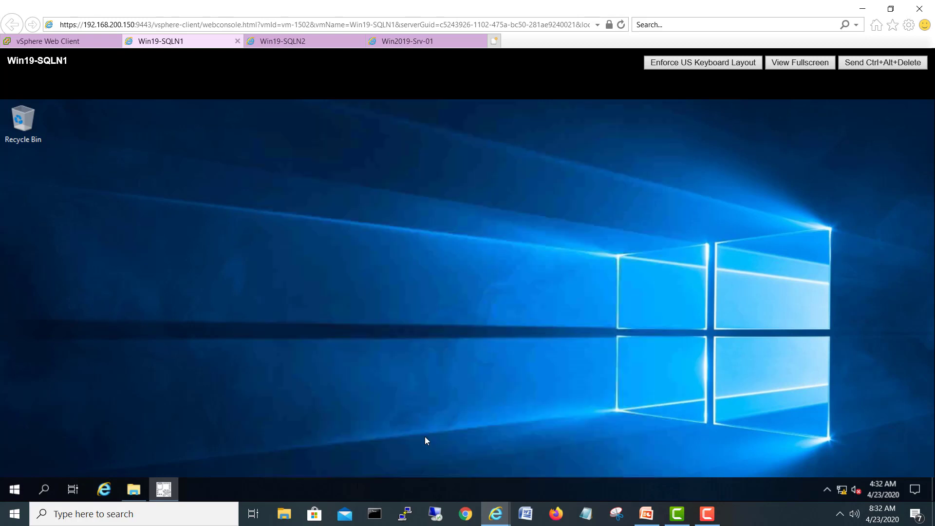
left_click(312, 38)
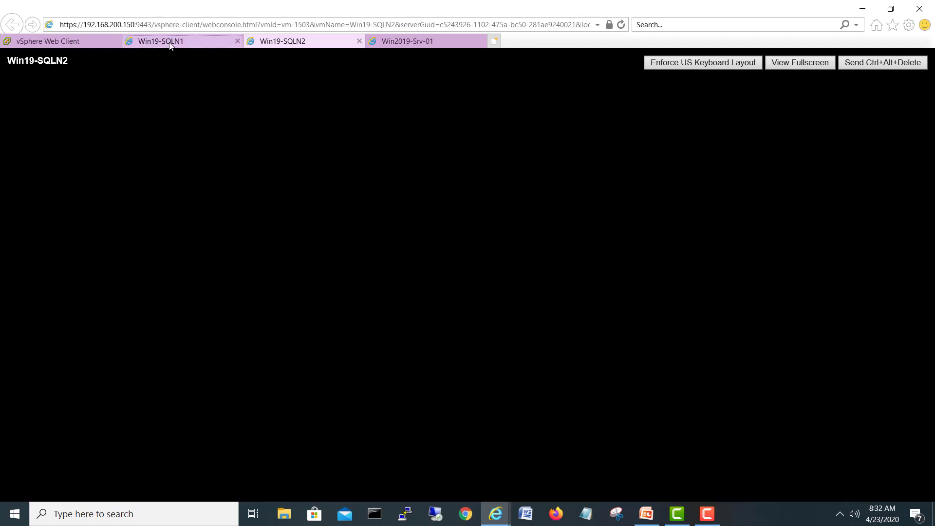
left_click(172, 41)
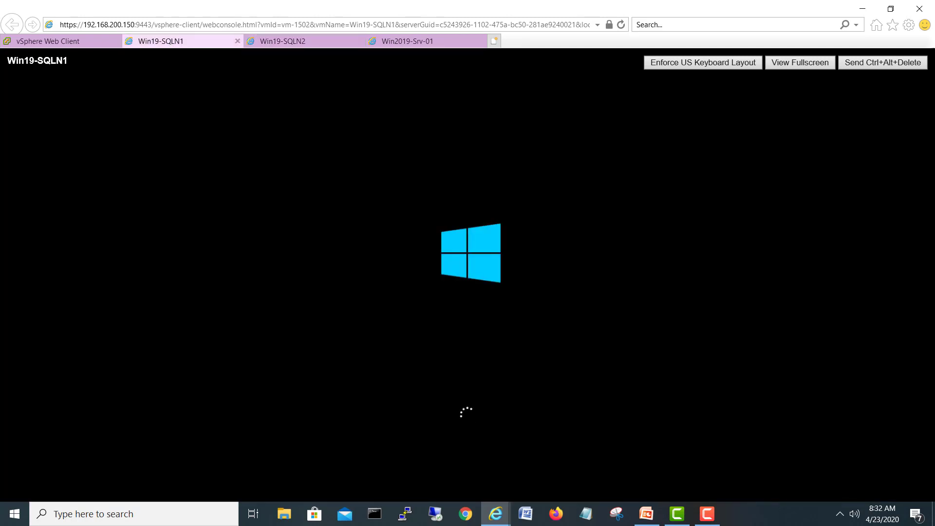
left_click(292, 42)
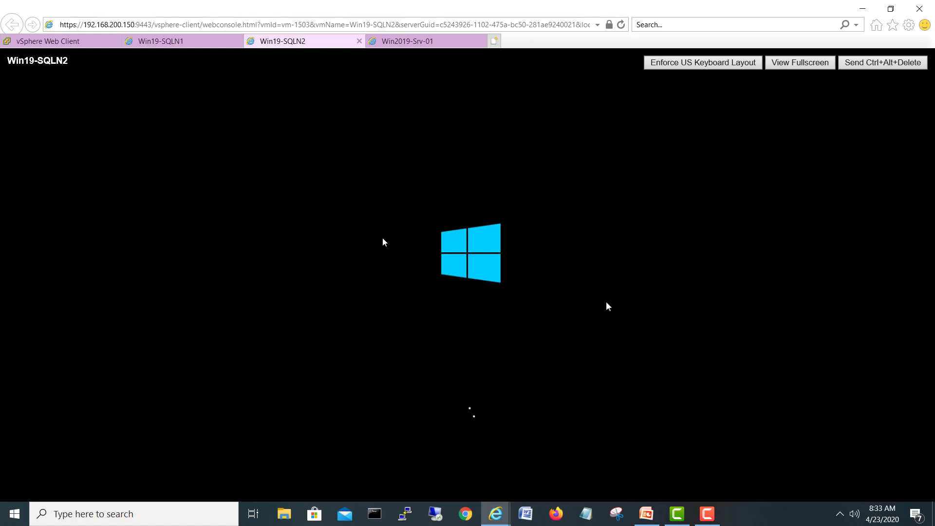
left_click(187, 43)
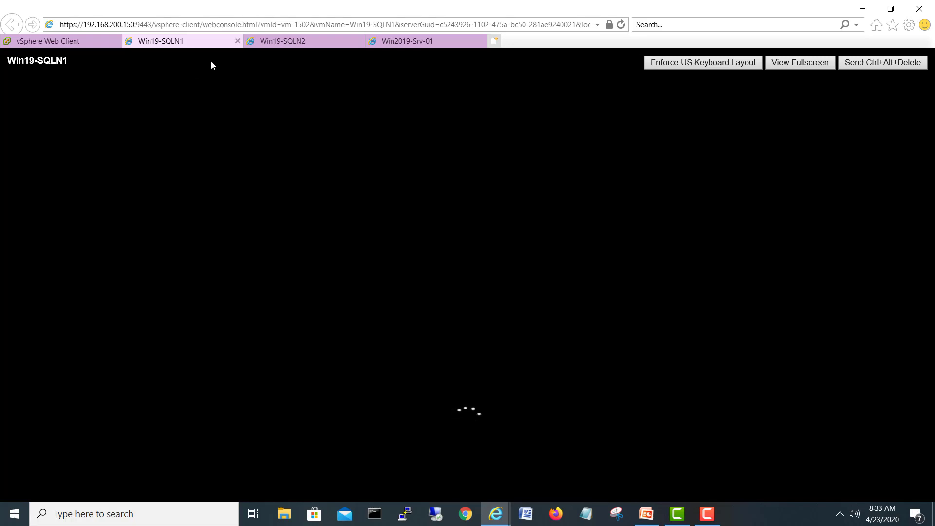
left_click(306, 45)
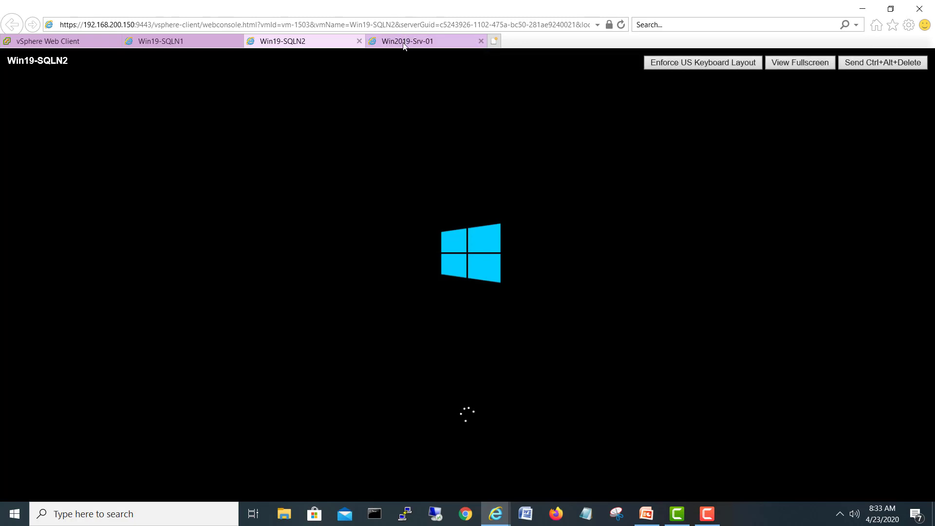
Step: Move the Win2019-Srv-01 console tab left, close its file window, and monitor both nodes booting
left_click_drag(403, 45, 165, 48)
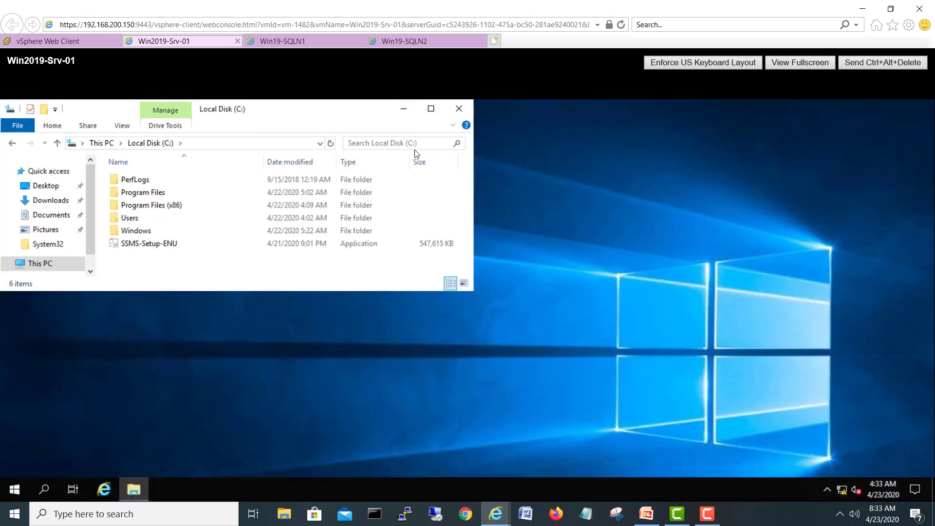
left_click(458, 112)
left_click(309, 44)
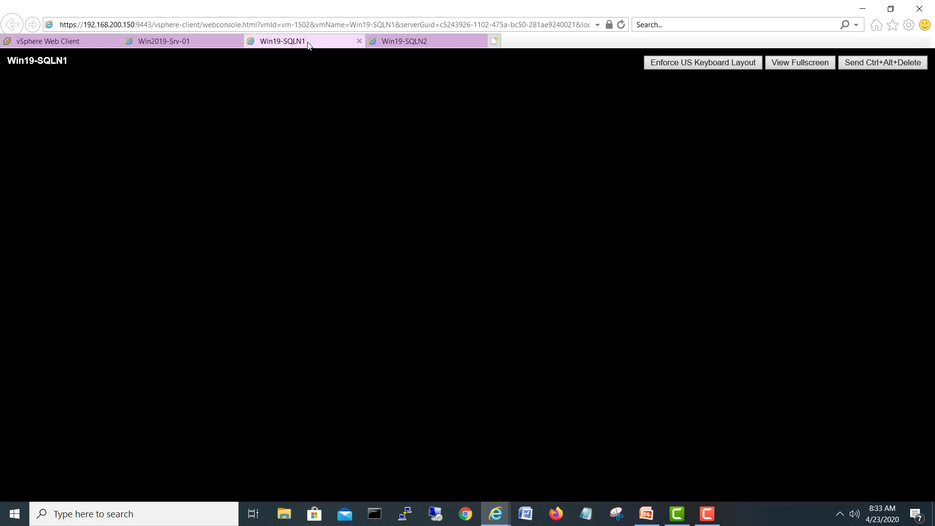
left_click(416, 45)
left_click(326, 45)
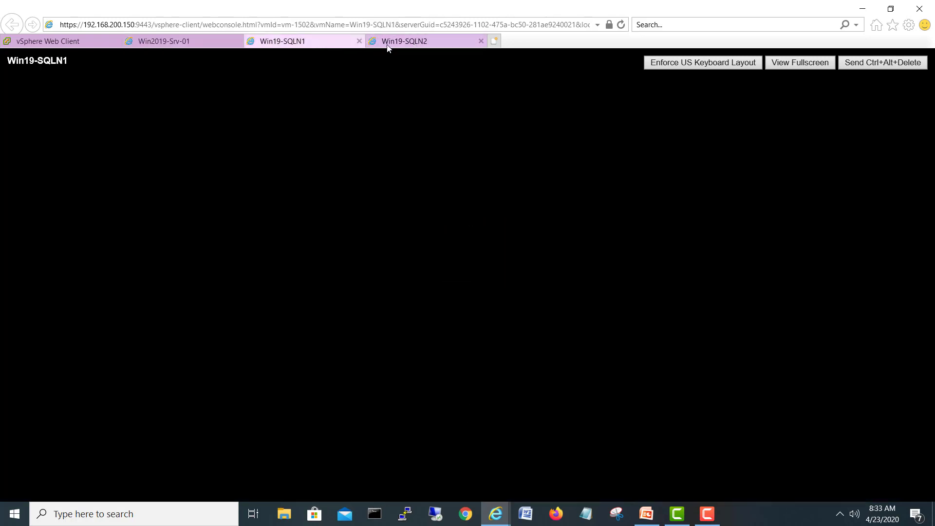
left_click(386, 45)
left_click(328, 47)
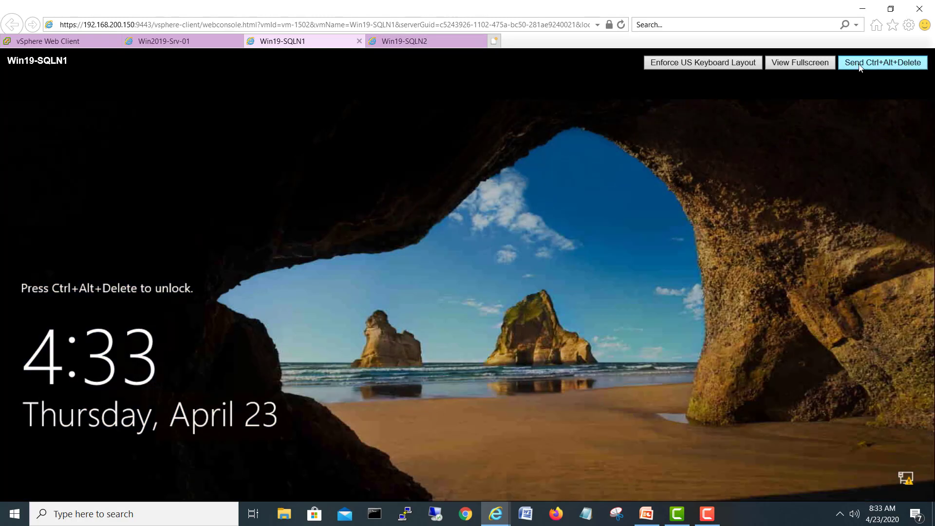
Step: Sign in to Win19-SQLN1 as the domain administrator via Ctrl+Alt+Delete and the account password
left_click(859, 68)
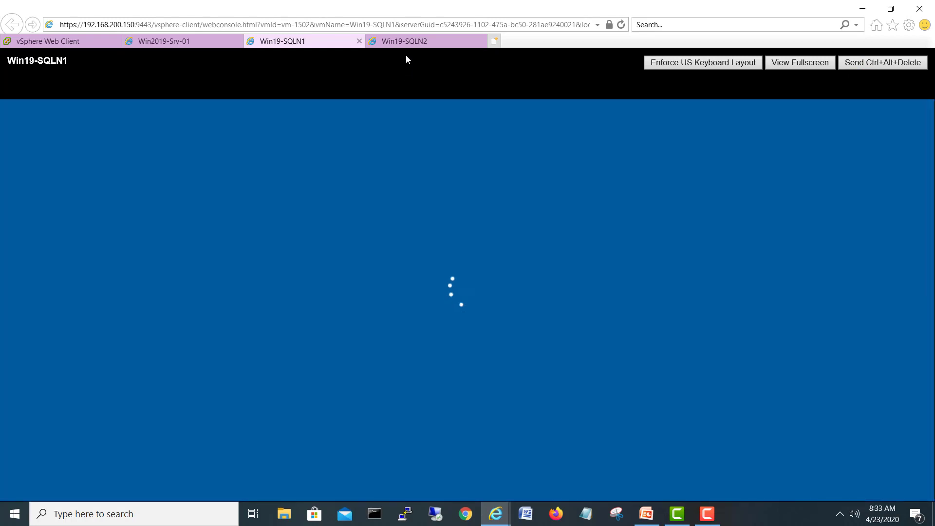
left_click(407, 42)
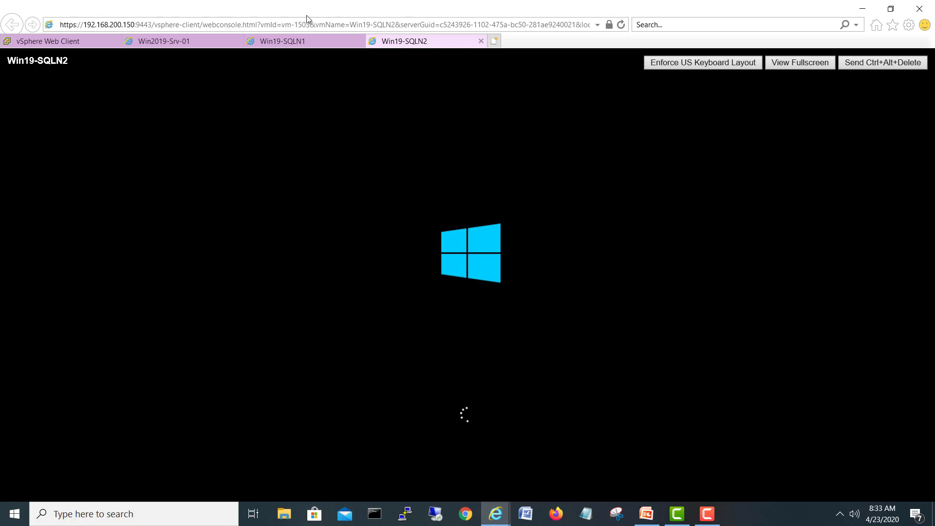
left_click(317, 43)
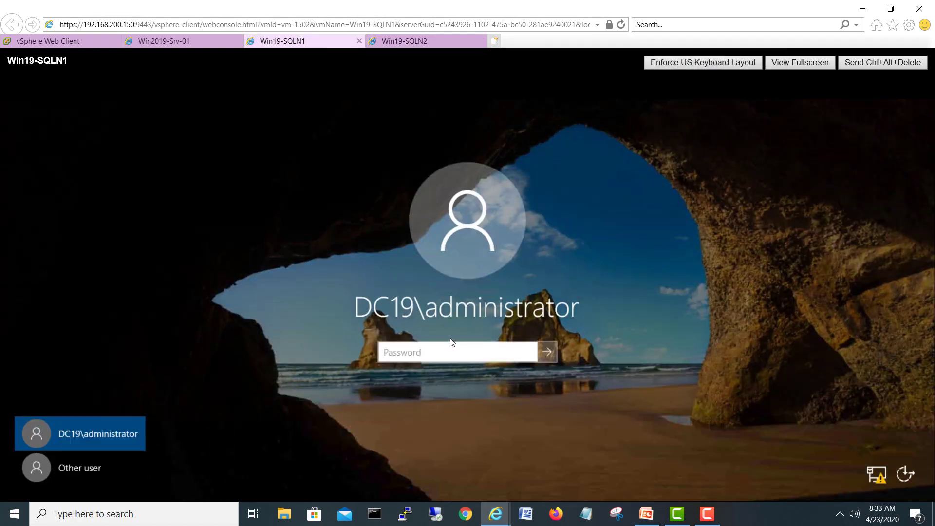
left_click(415, 358)
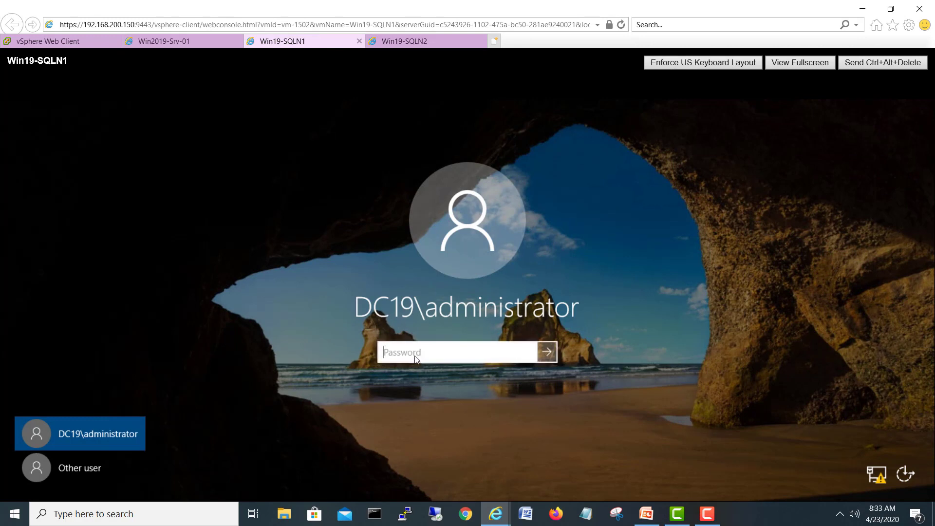
type("•••••••")
key("Return")
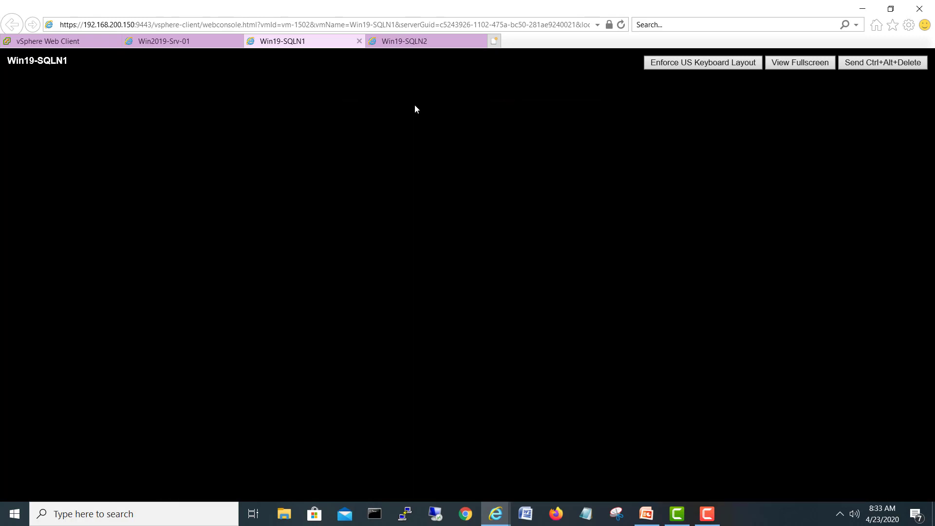
left_click(414, 44)
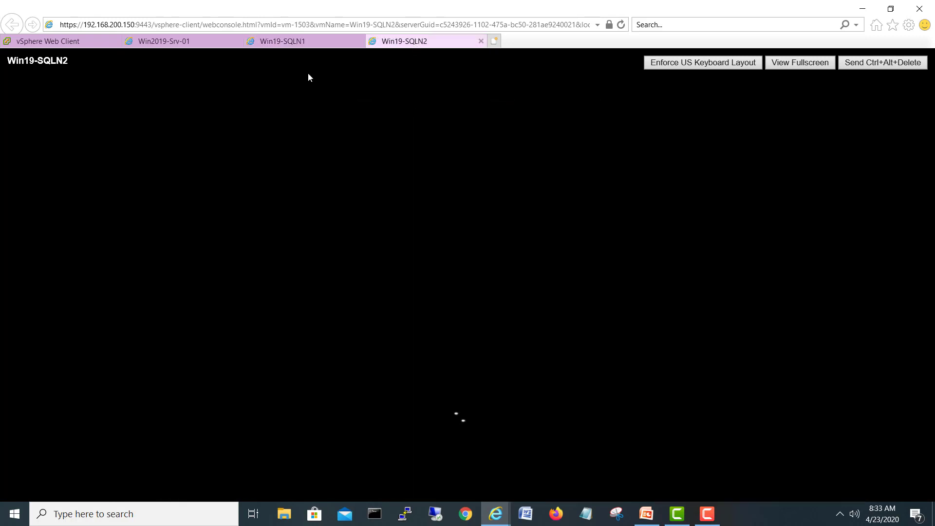
left_click(304, 43)
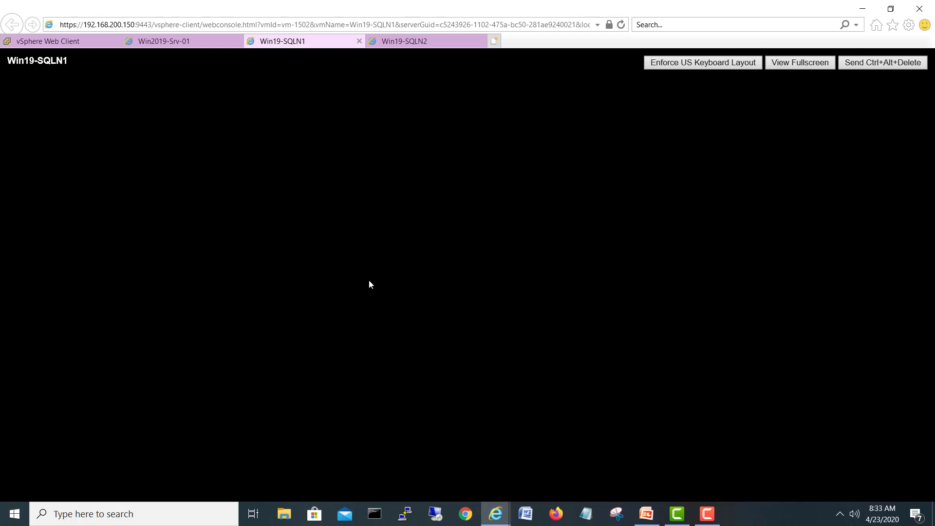
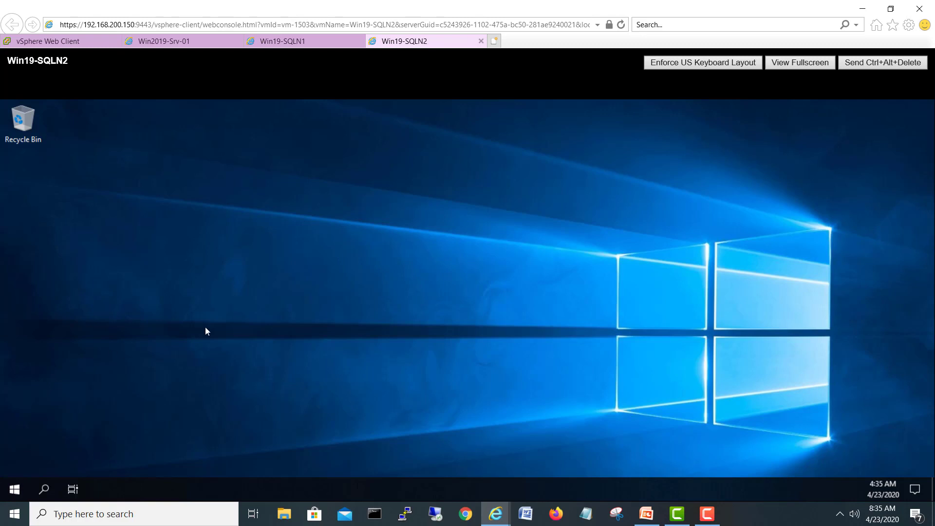
Step: Check the Win19-SQLN1 console, then launch SQL Server Management Studio on Win19-SQLN2
left_click(302, 42)
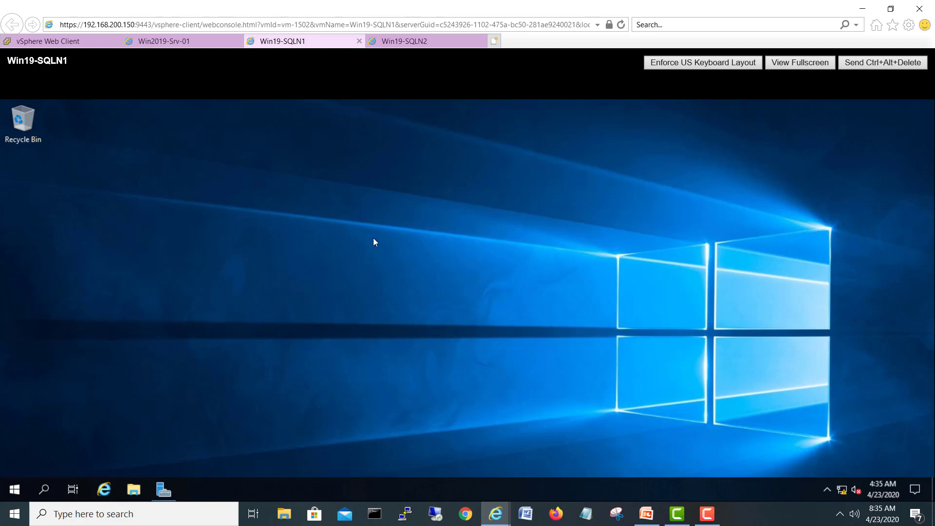
left_click(411, 41)
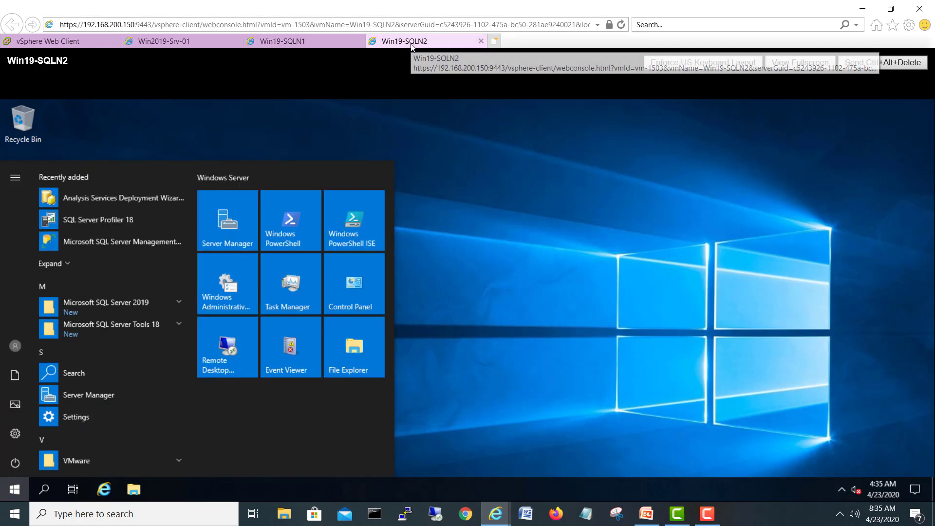
left_click(122, 241)
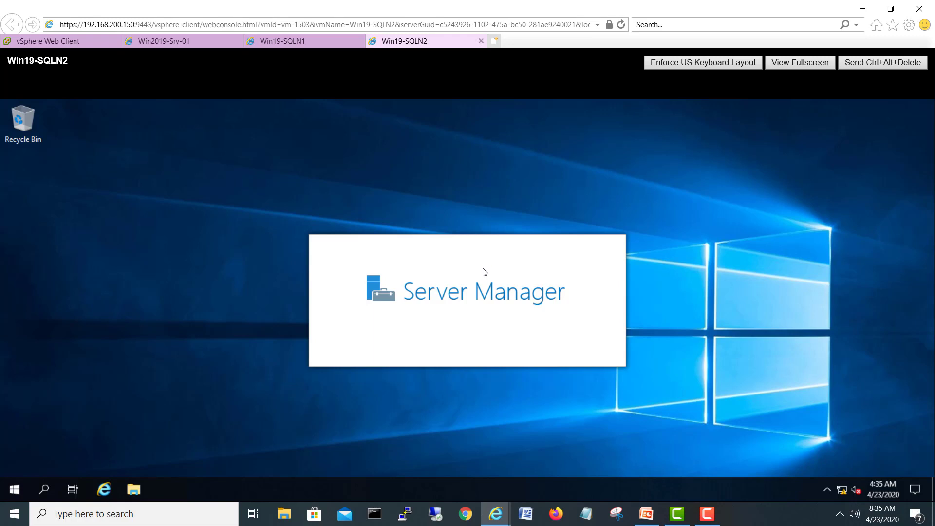
Step: Minimize Server Manager on Win19-SQLN2 after glancing at the Win19-SQLN1 console
left_click(305, 43)
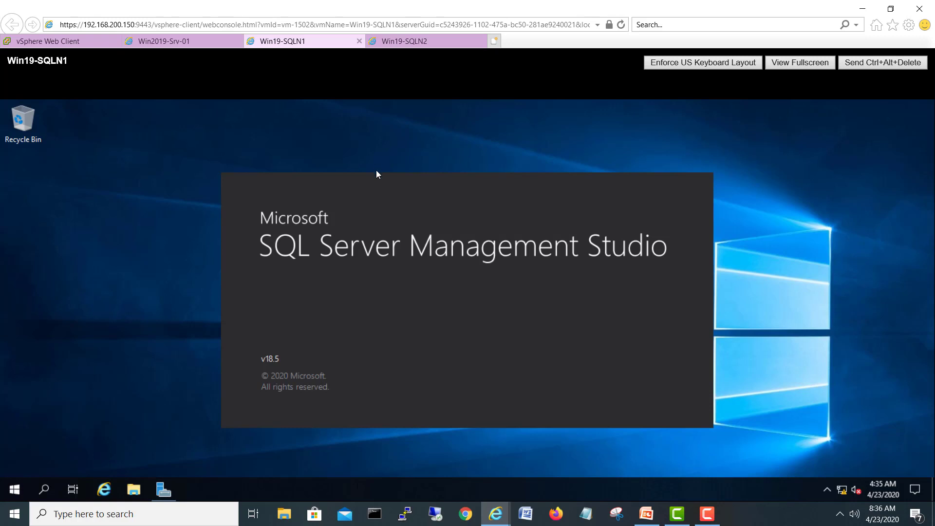
left_click(403, 42)
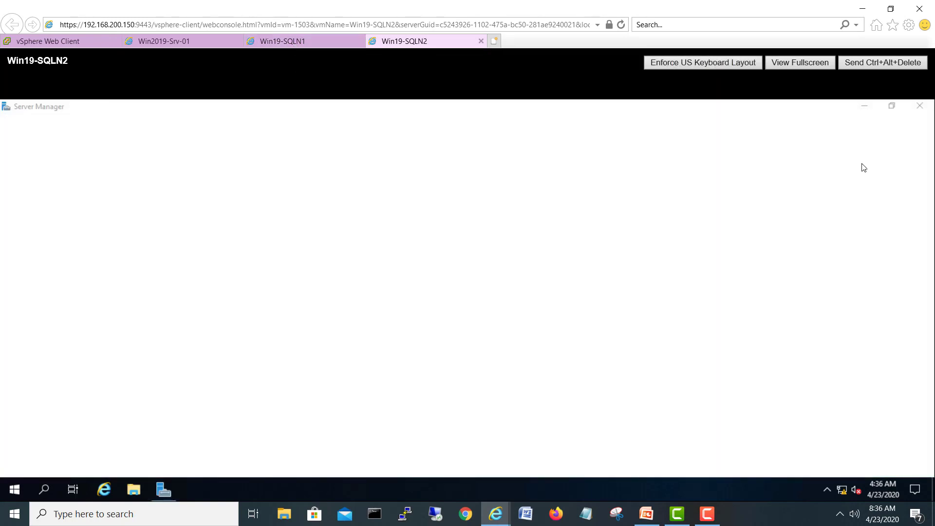
left_click(863, 106)
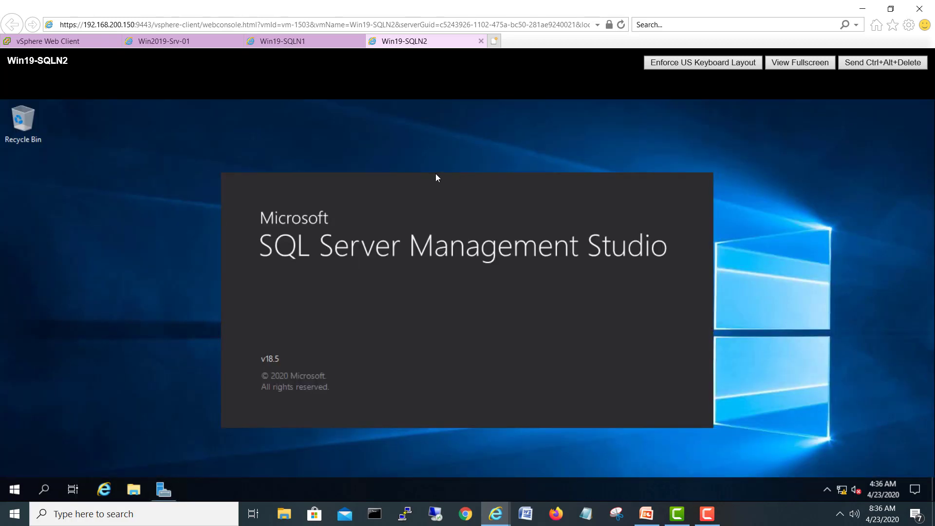
Step: Dismiss the SSMS not-responding warning on Win19-SQLN1 and return to the vSphere summary page
left_click(296, 41)
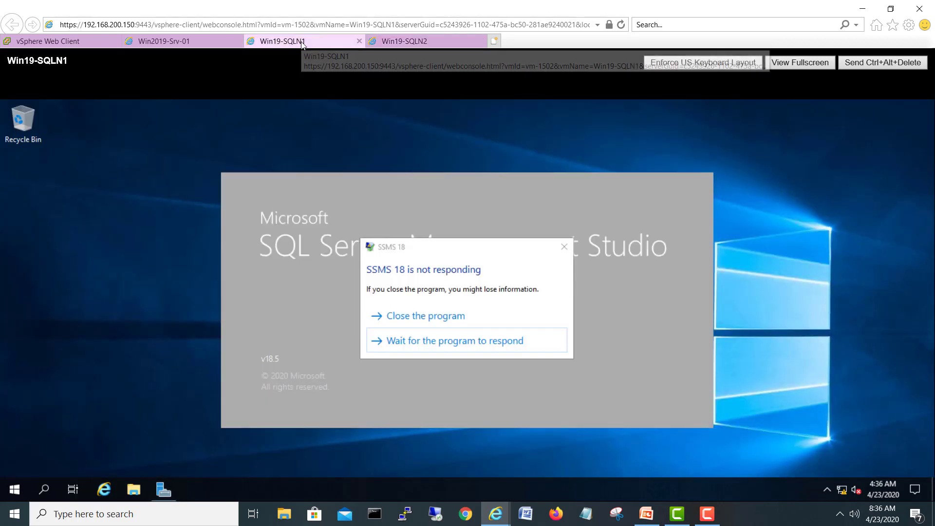
left_click(405, 321)
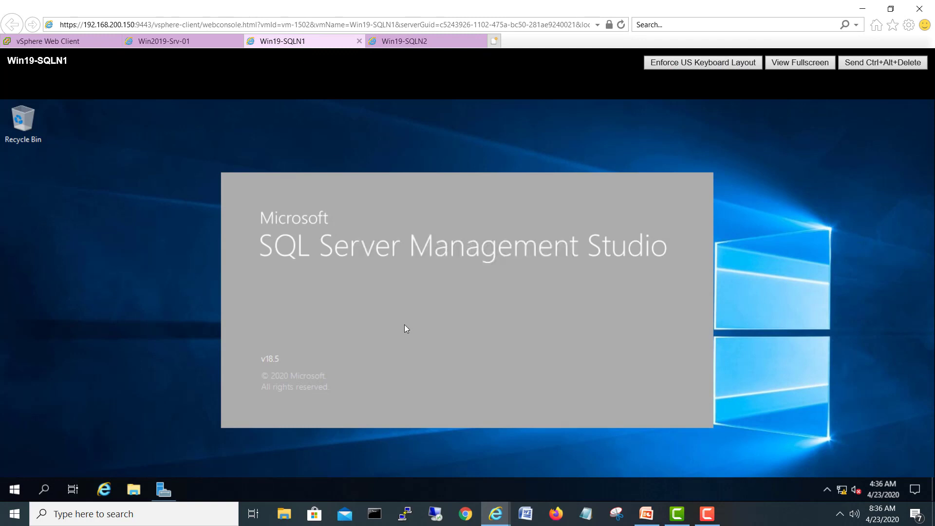
left_click(164, 489)
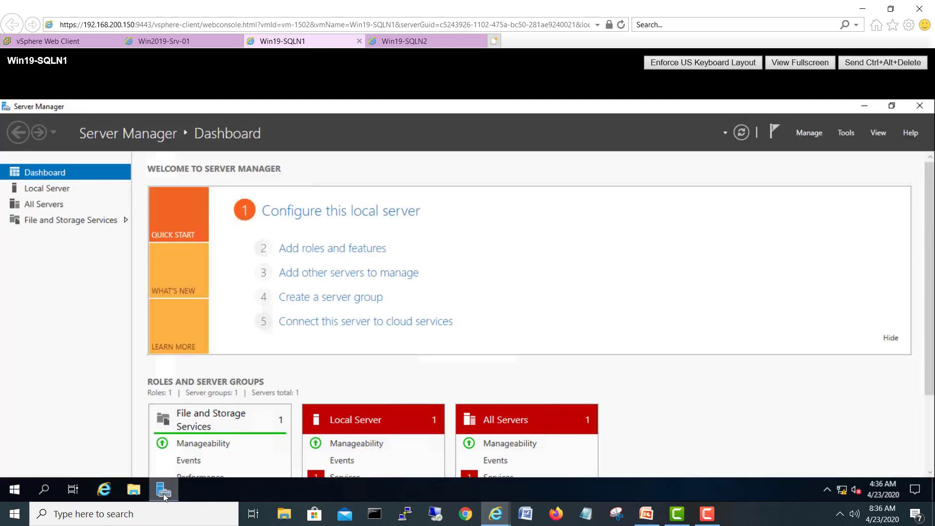
left_click(865, 106)
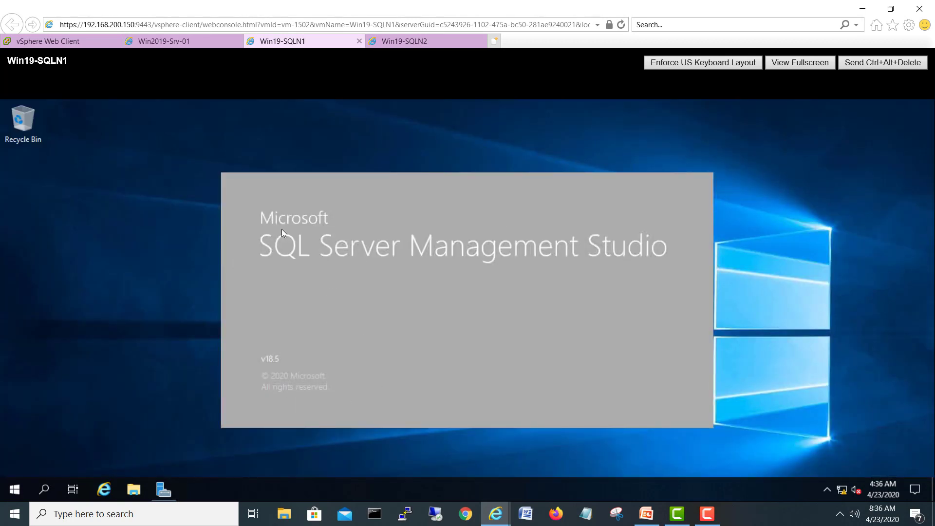
left_click(418, 40)
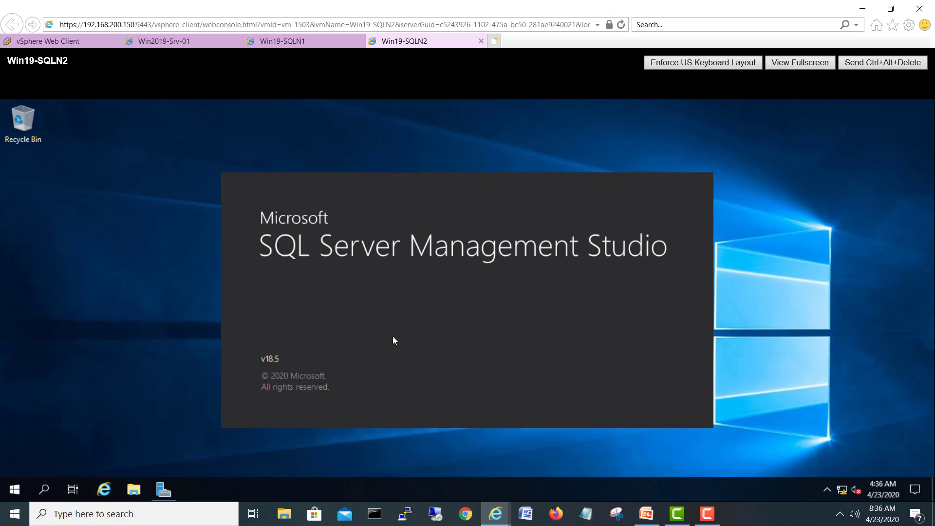
left_click(317, 42)
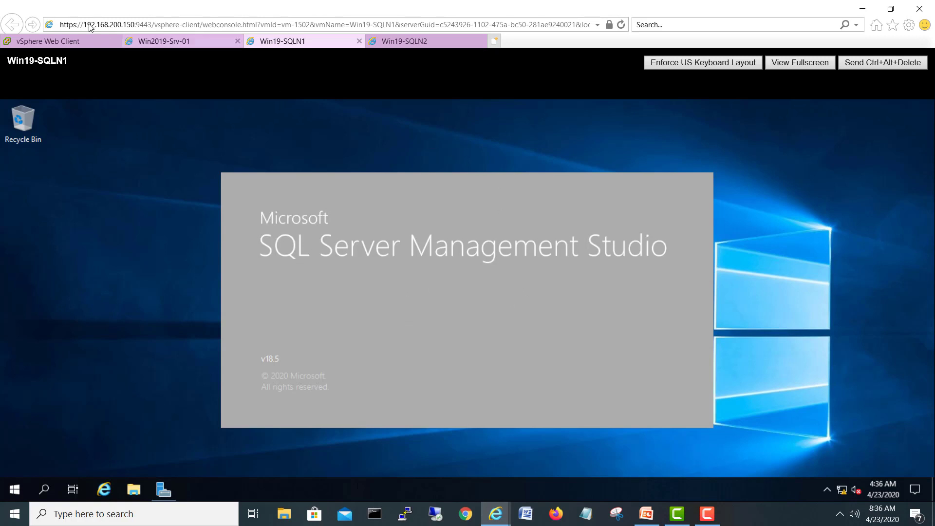
left_click(70, 42)
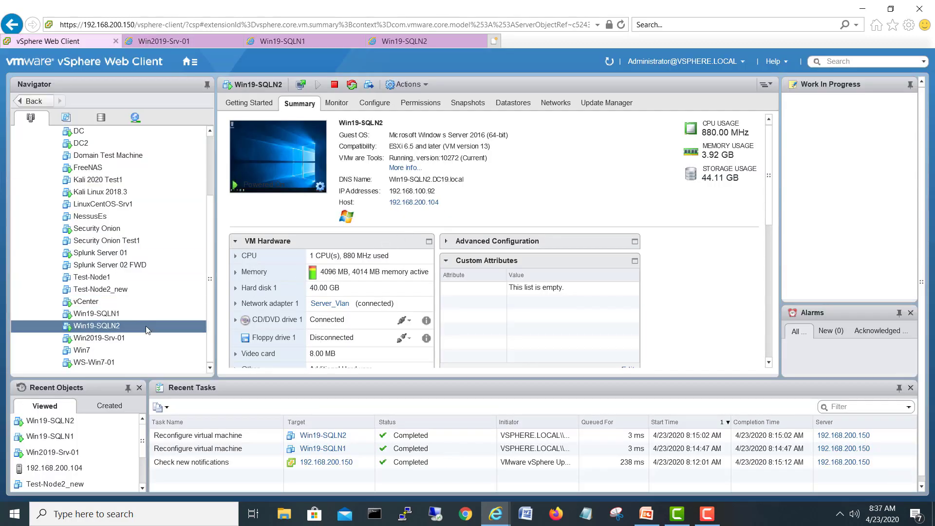
Step: Select Win19-SQLN1 in the Navigator and open its console, checking Win19-SQLN2 briefly
left_click(125, 313)
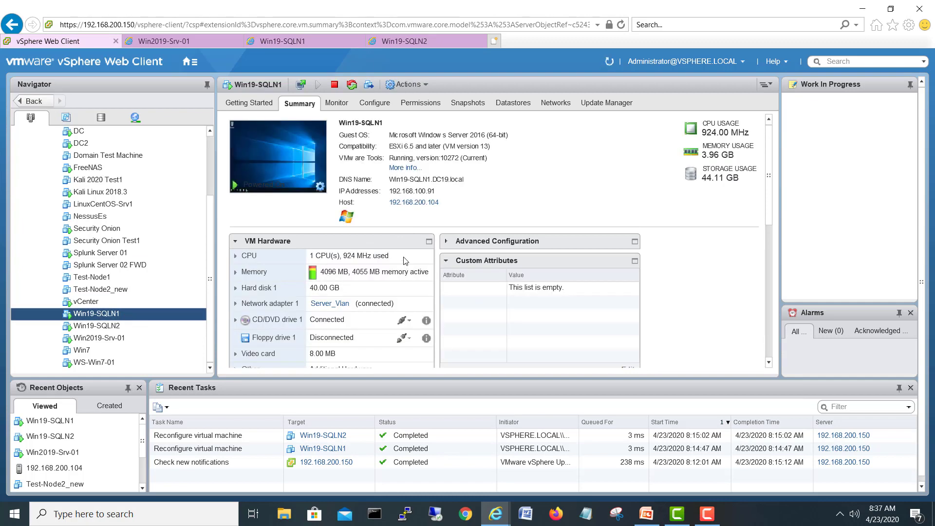
left_click(281, 41)
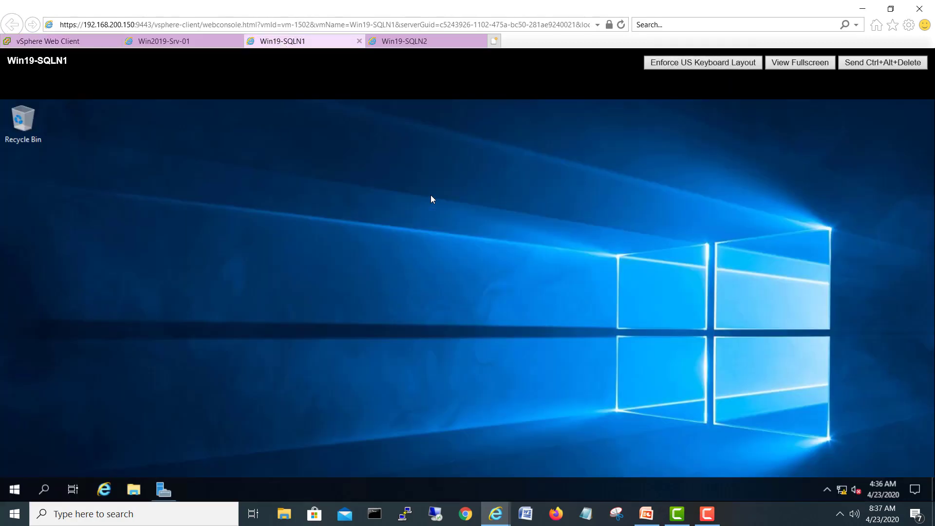
left_click(428, 41)
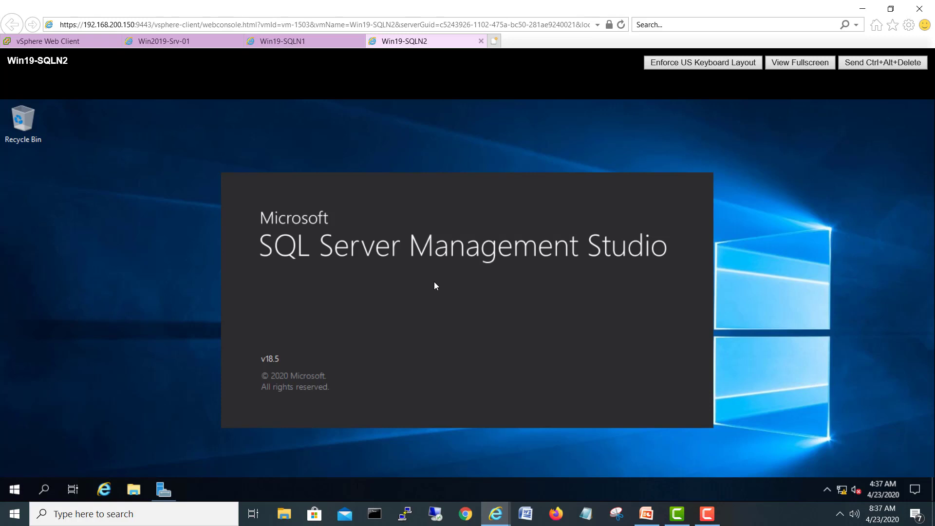
left_click(316, 42)
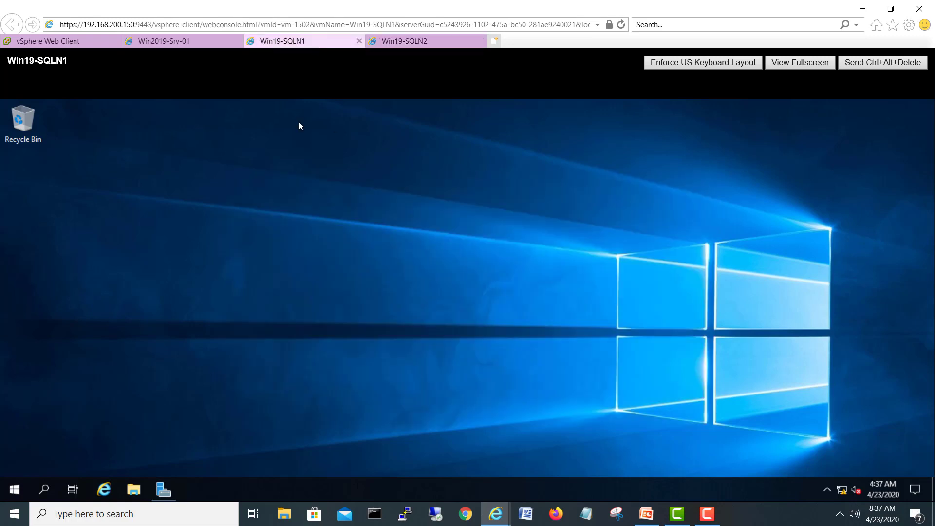
Step: Refresh the Win19-SQLN1 desktop three times from its shortcut menu
right_click(238, 236)
left_click(257, 268)
right_click(199, 249)
left_click(220, 286)
right_click(185, 232)
left_click(215, 272)
mouse_move(162, 496)
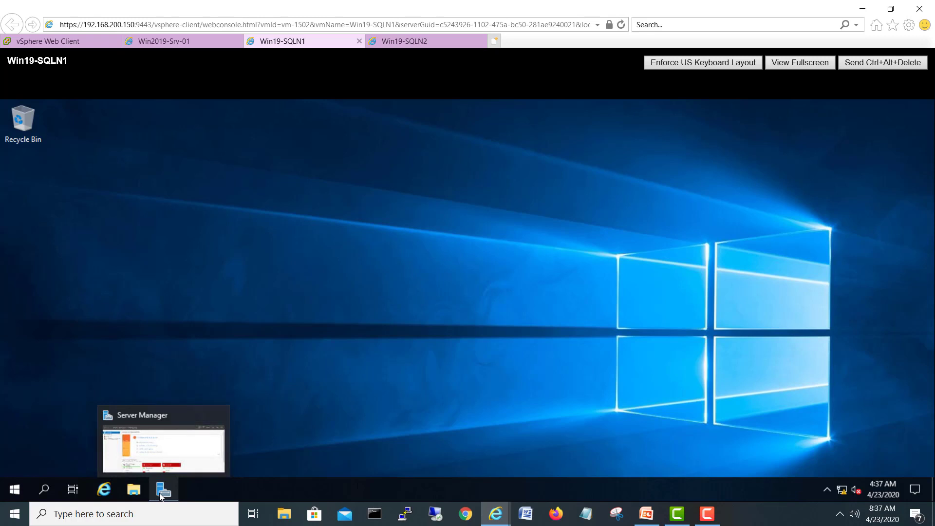
Step: Launch Management Studio from Microsoft SQL Server Tools 18 on Win19-SQLN1, then return to vSphere summary
left_click(15, 489)
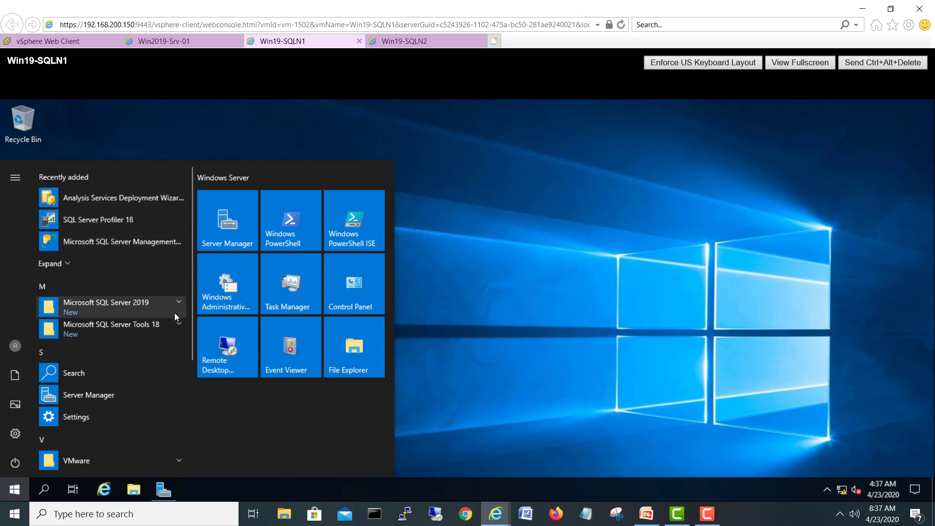
left_click(179, 324)
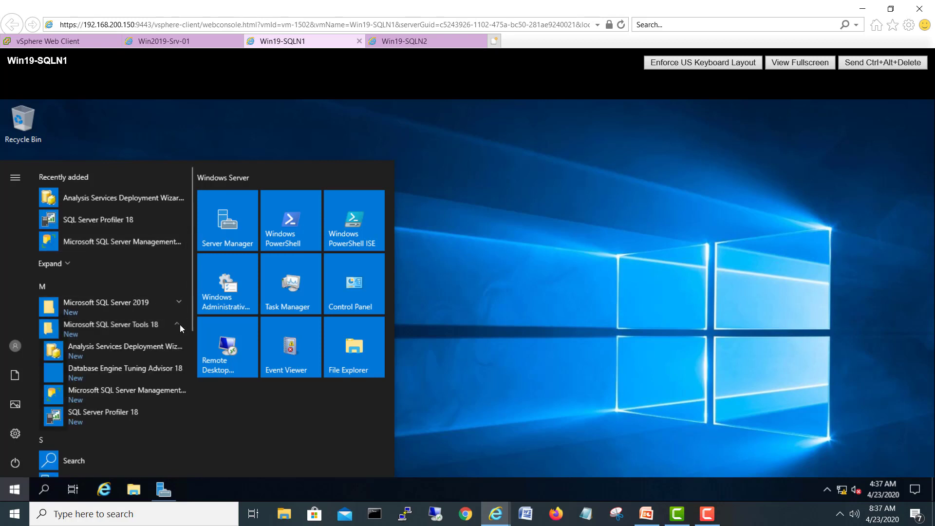
left_click(115, 393)
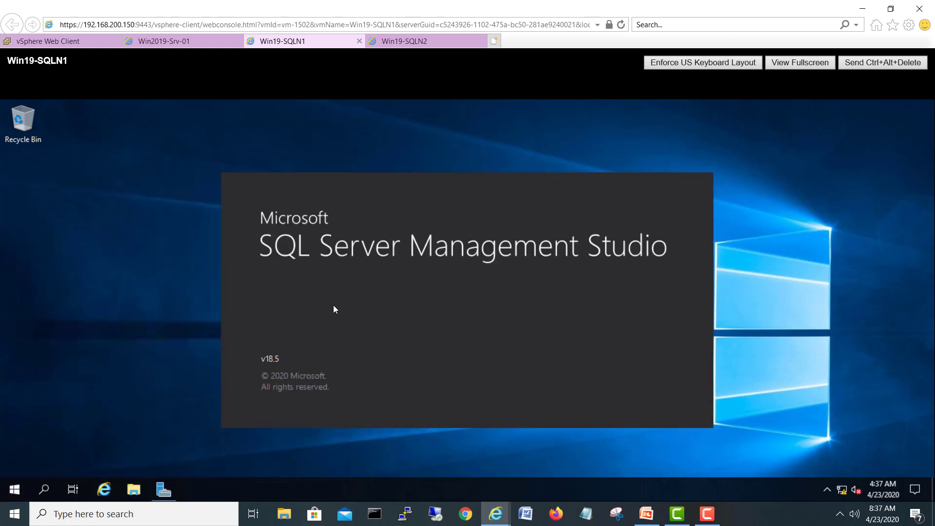
left_click(397, 42)
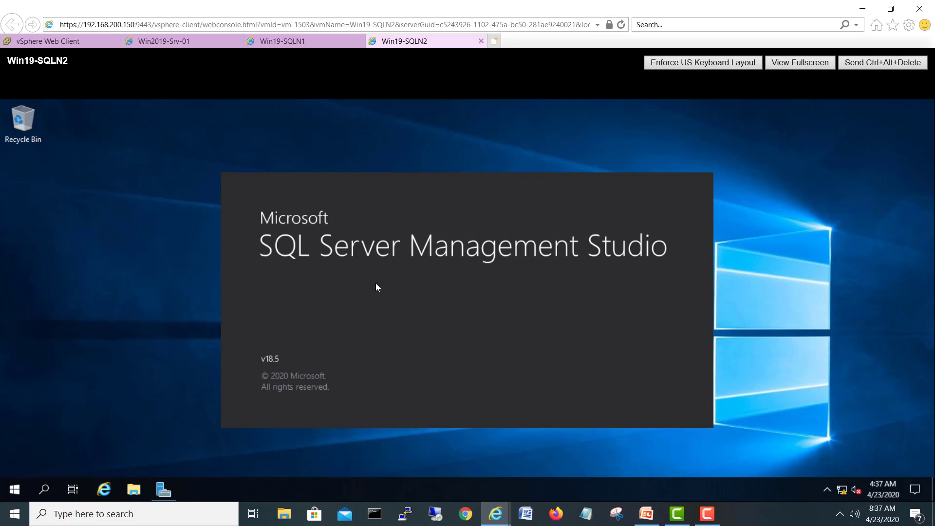
left_click(306, 42)
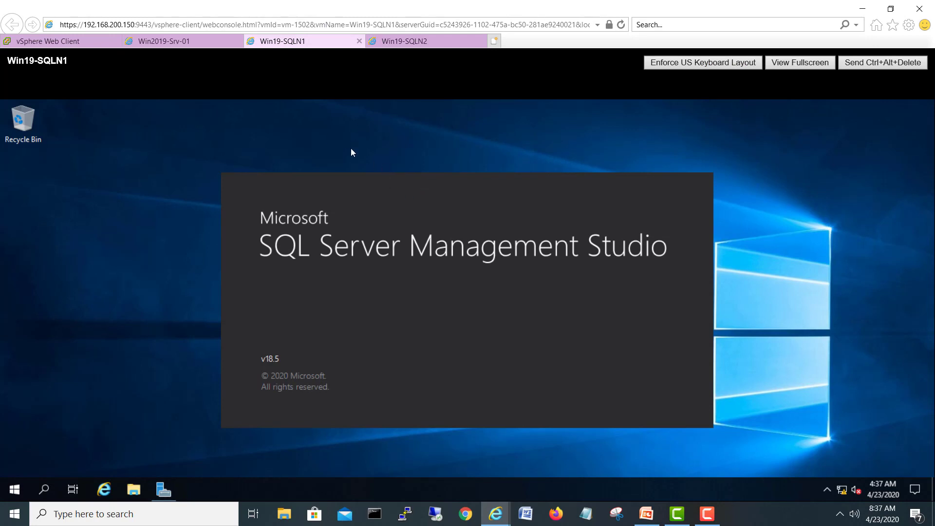
left_click(85, 42)
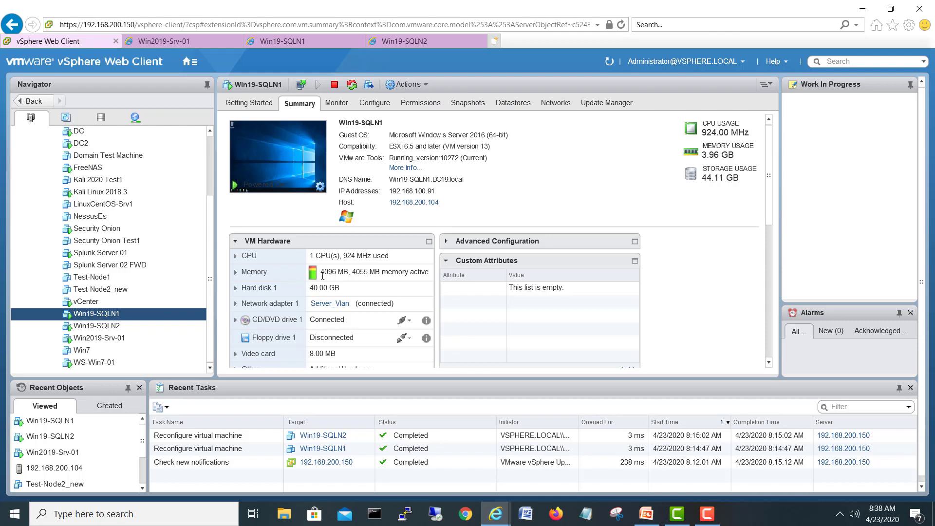
Step: Check both SQL node summaries, then view the Win19-SQLN2 console showing Connect to Server
left_click(108, 326)
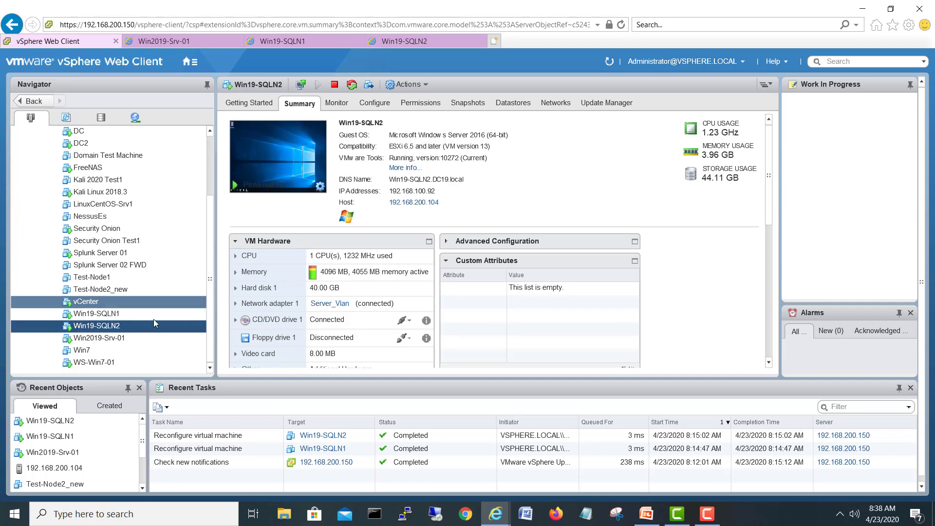
left_click(135, 314)
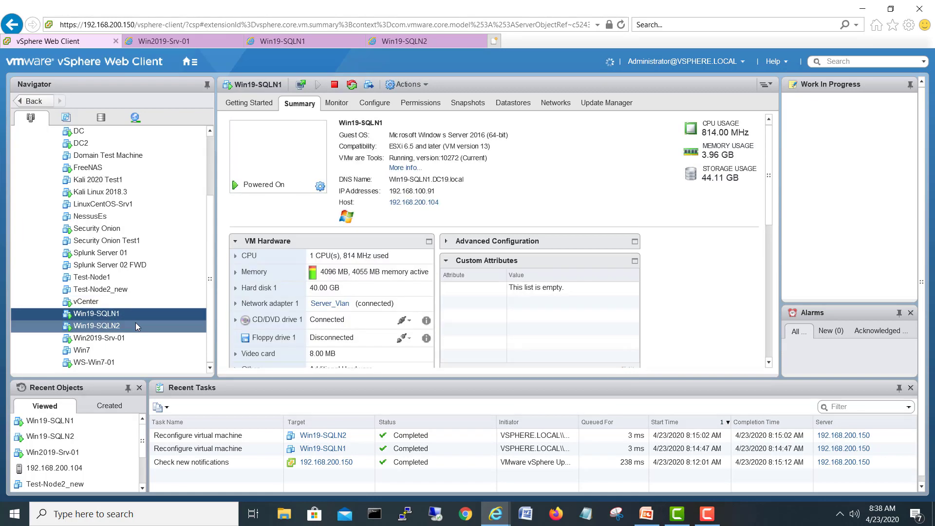
left_click(136, 325)
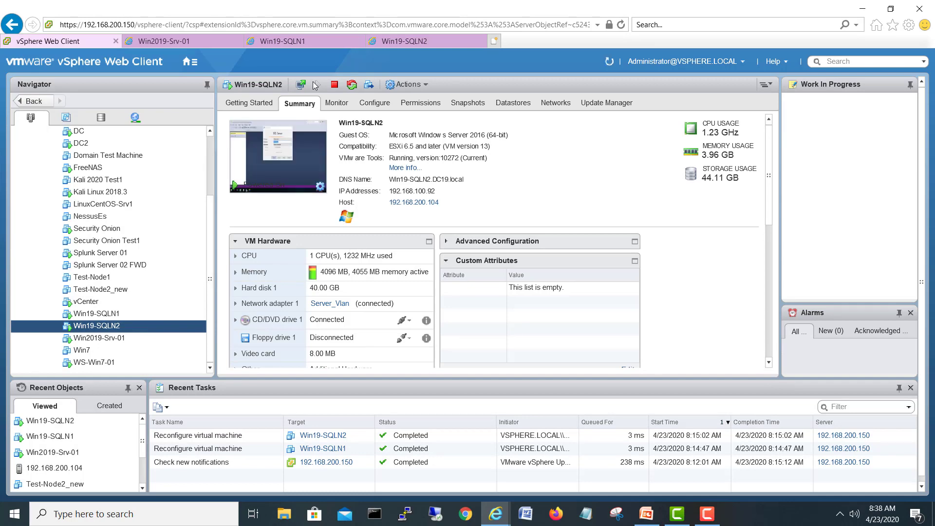
left_click(294, 43)
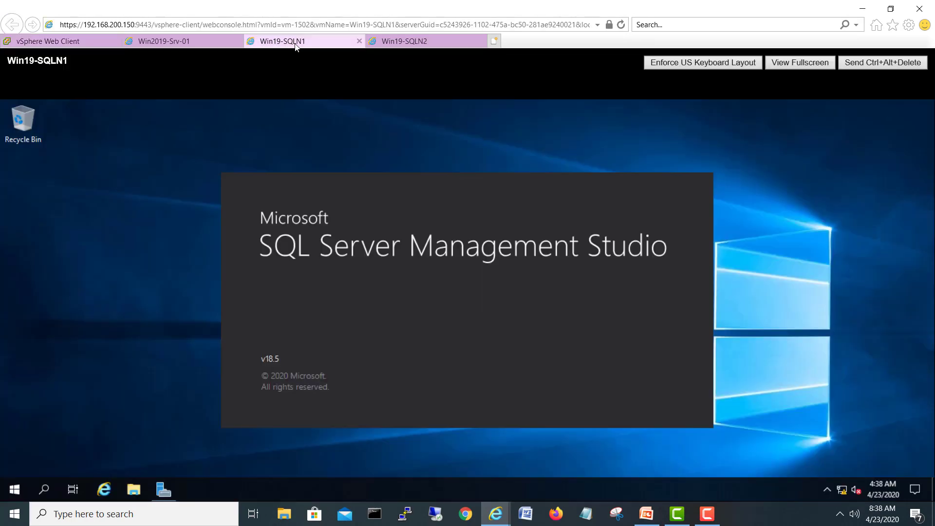
left_click(410, 44)
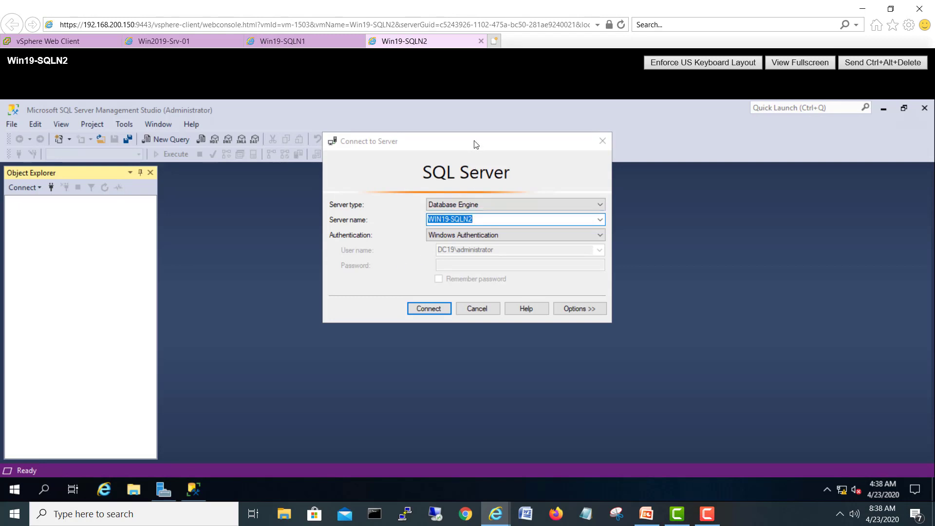
Step: Connect Management Studio on Win19-SQLN2 to the WIN19-SQLN2 engine and expand Databases
left_click_drag(475, 142, 434, 172)
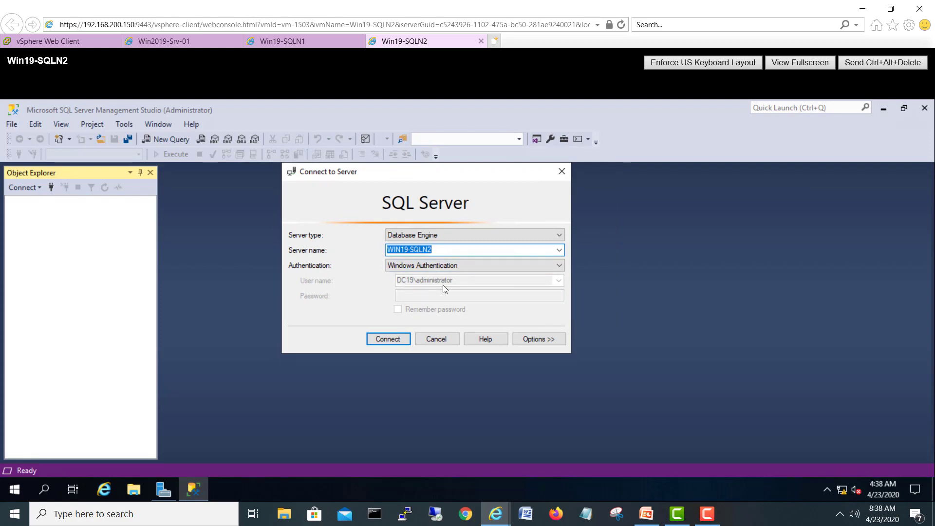
left_click(394, 340)
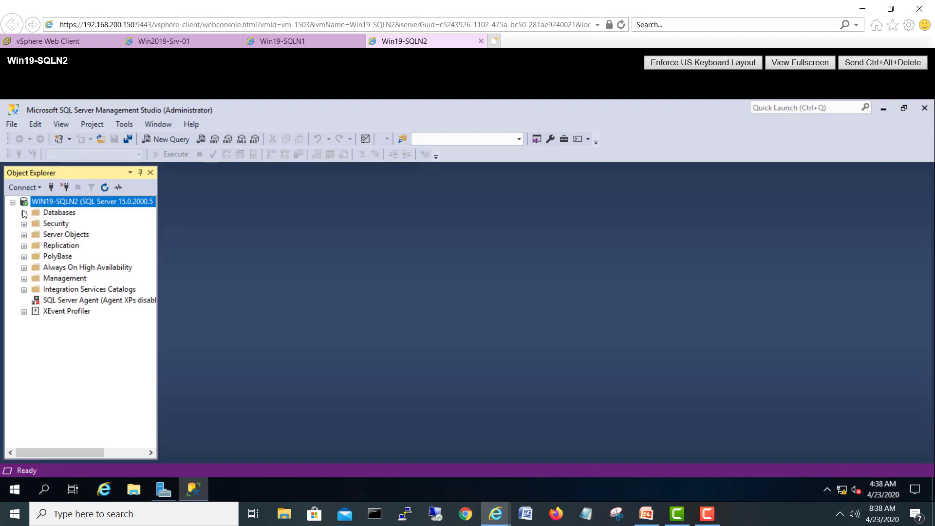
left_click(23, 212)
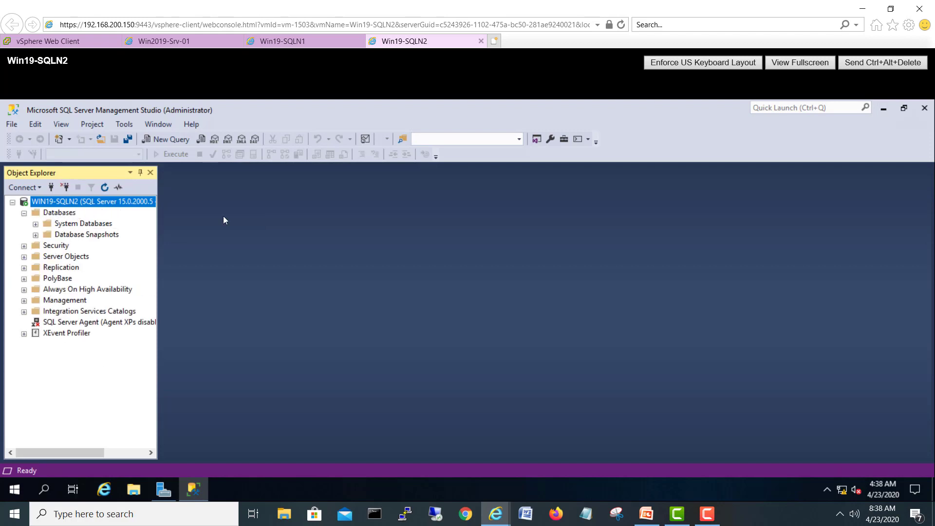
left_click(282, 41)
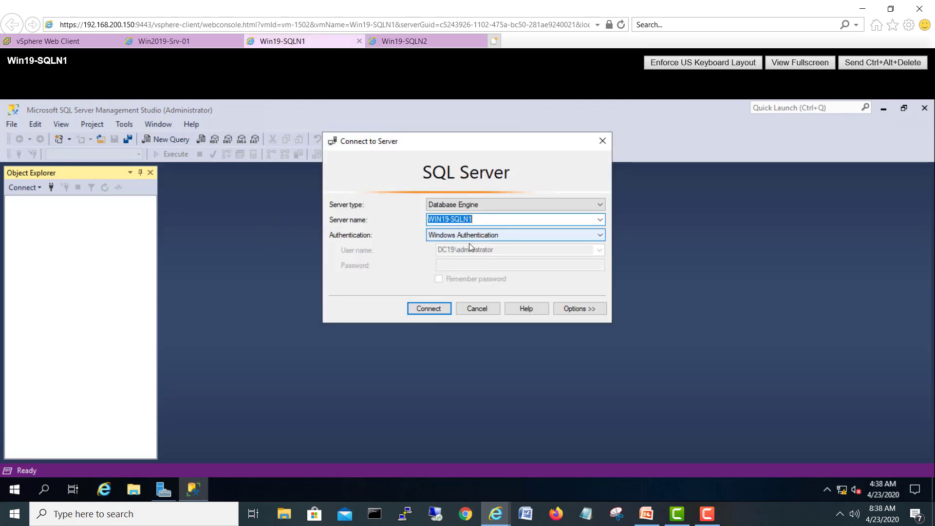
Step: Connect Management Studio on Win19-SQLN1 to WIN19-SQLN1 and restore its window to a smaller size
left_click(437, 308)
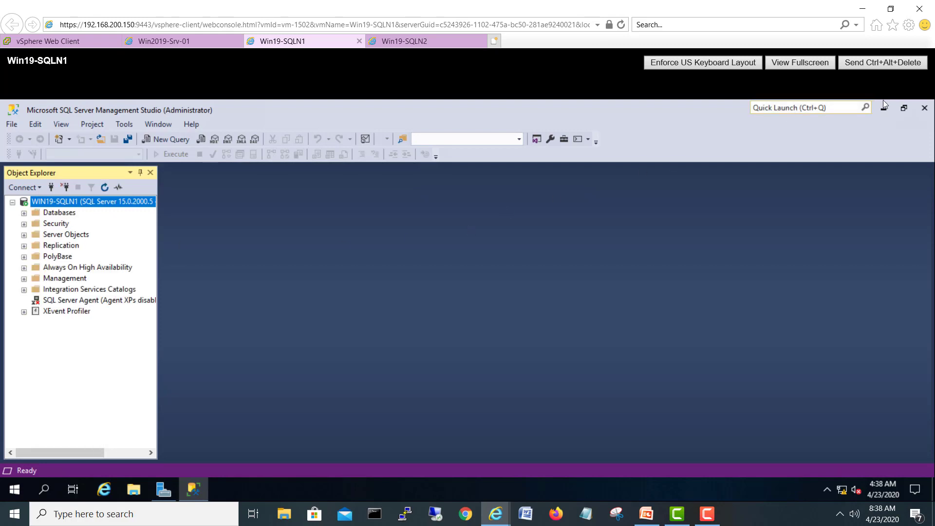
left_click(904, 108)
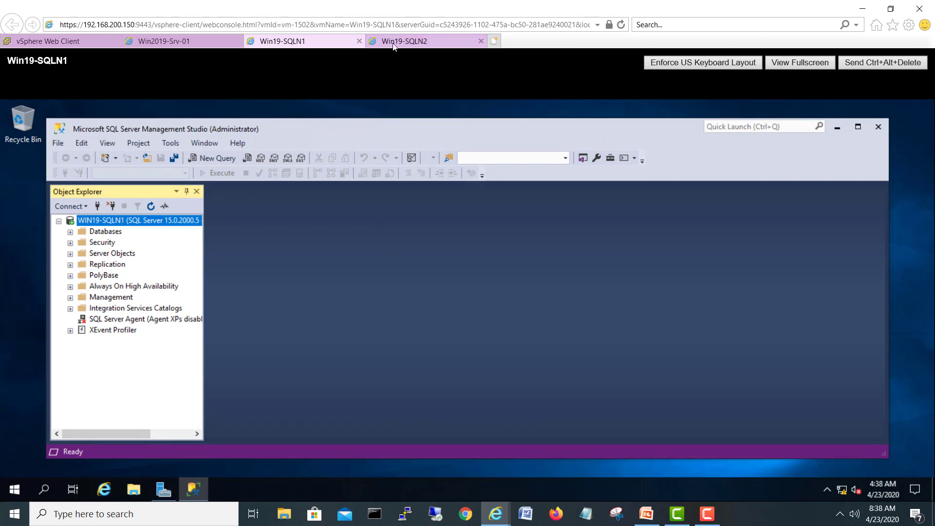
Step: Open Services from Windows Administrative Tools, maximize it, and select SQL Server (MSSQLSERVER)
left_click(16, 489)
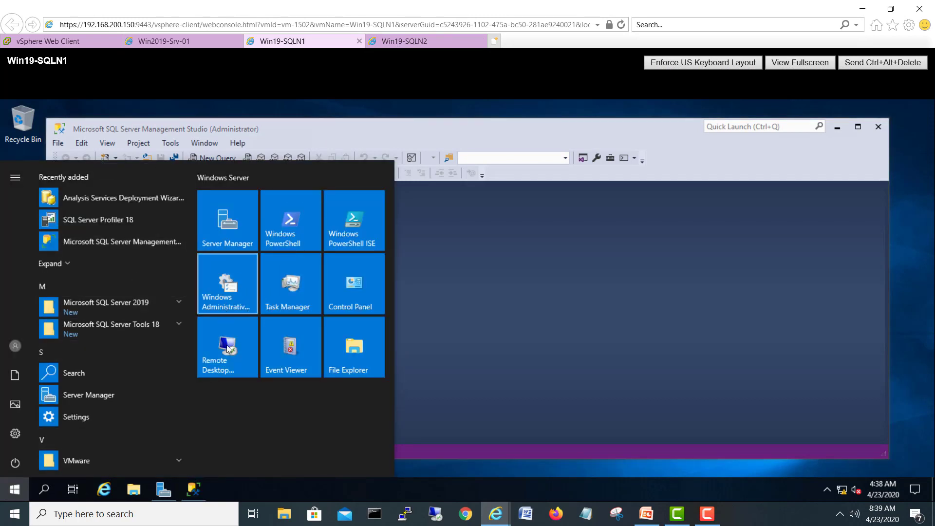
left_click(229, 279)
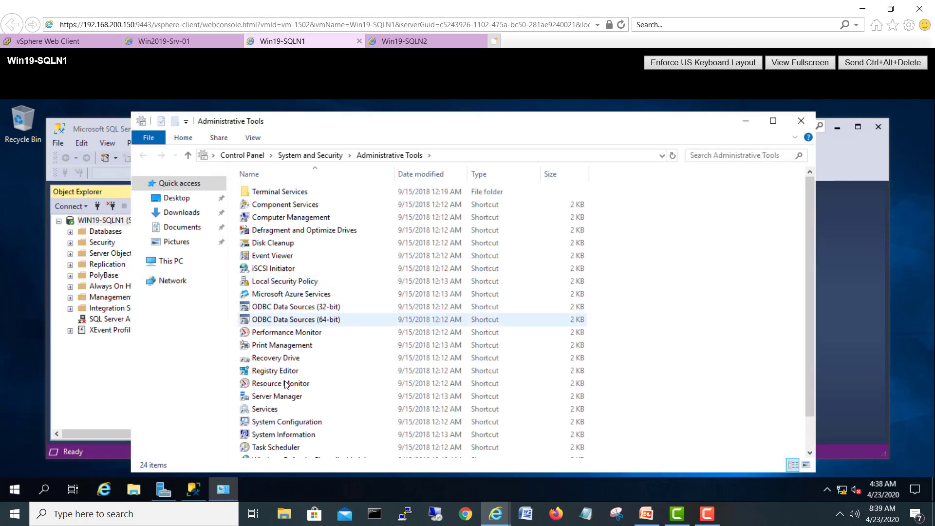
left_click(267, 409)
key("Return")
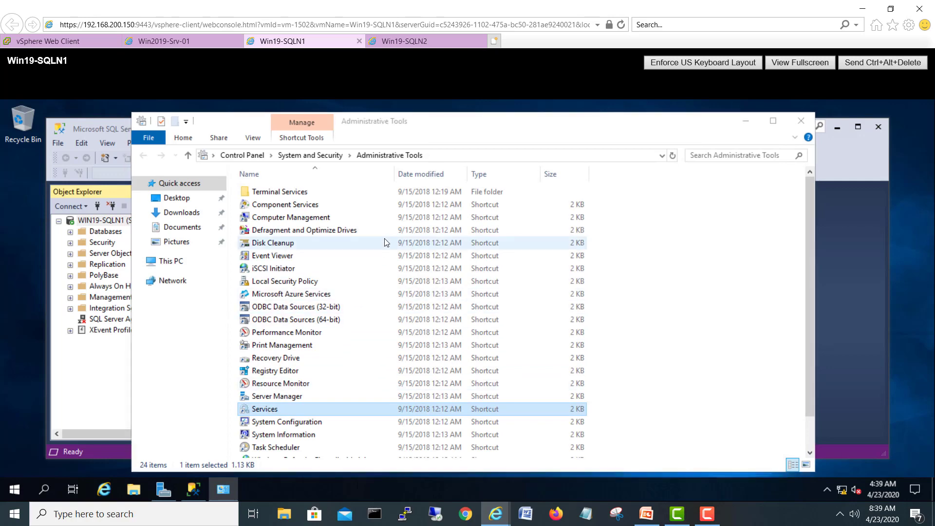
left_click(318, 302)
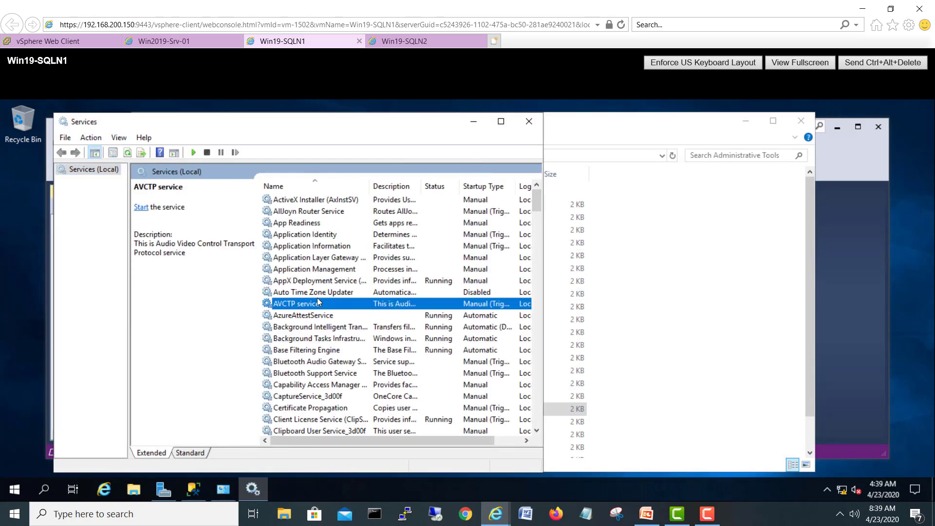
key("s")
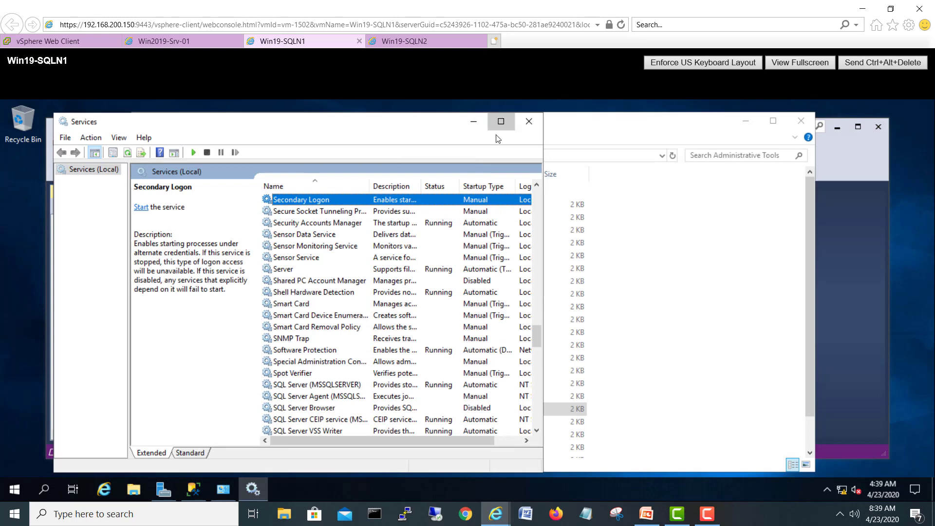
left_click(501, 121)
left_click(275, 367)
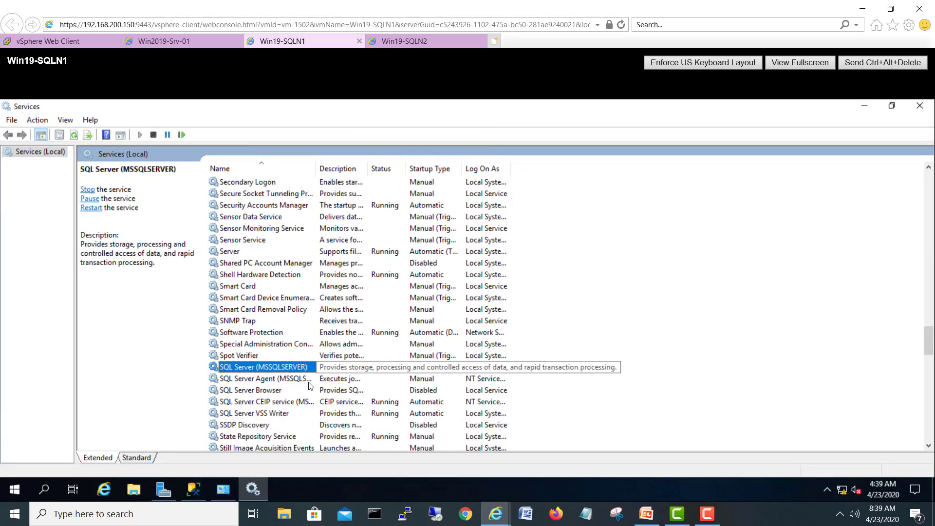
Step: Widen Log On As and set SQL Server's logon account to the domain Administrator via Entire Directory
left_click_drag(510, 168, 591, 165)
right_click(520, 371)
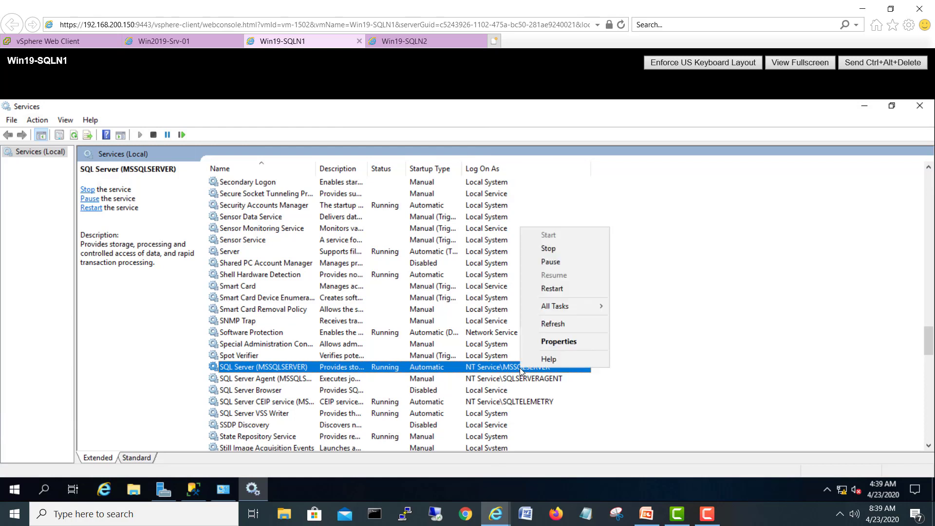
left_click(556, 342)
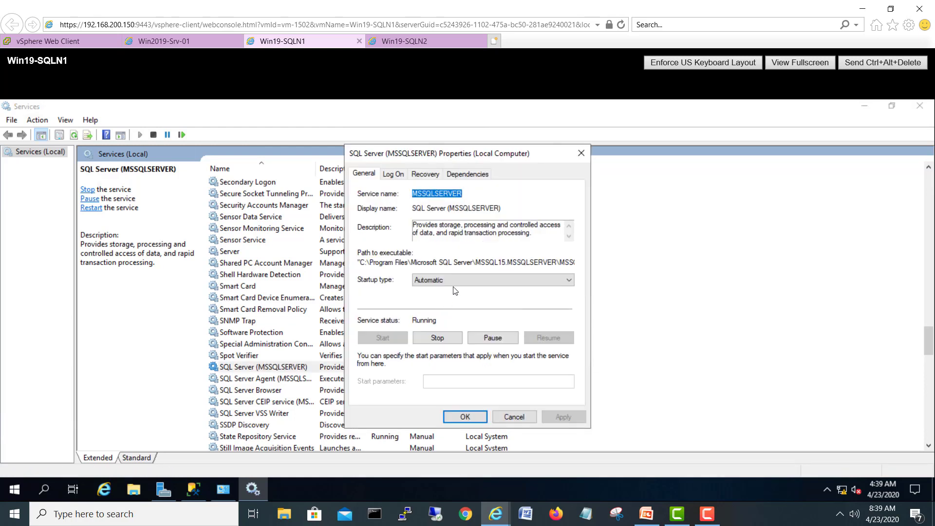
left_click(393, 173)
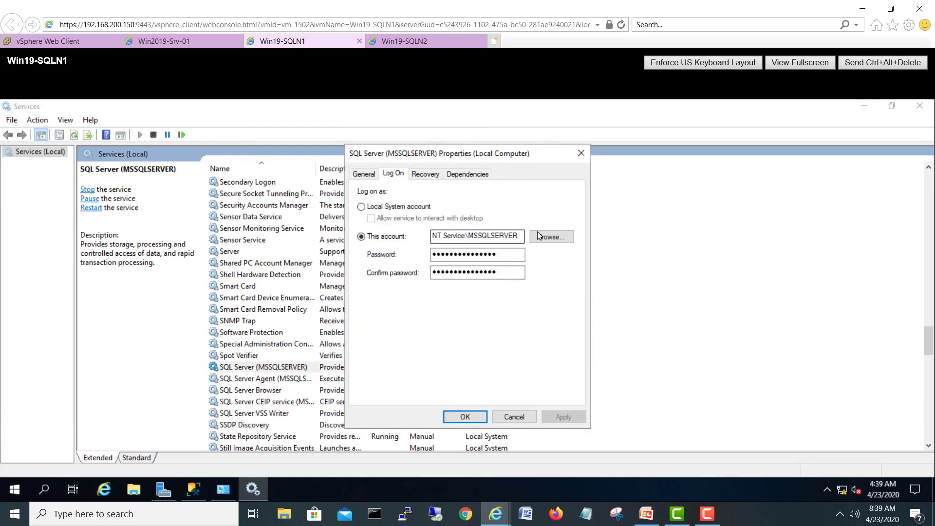
left_click(552, 238)
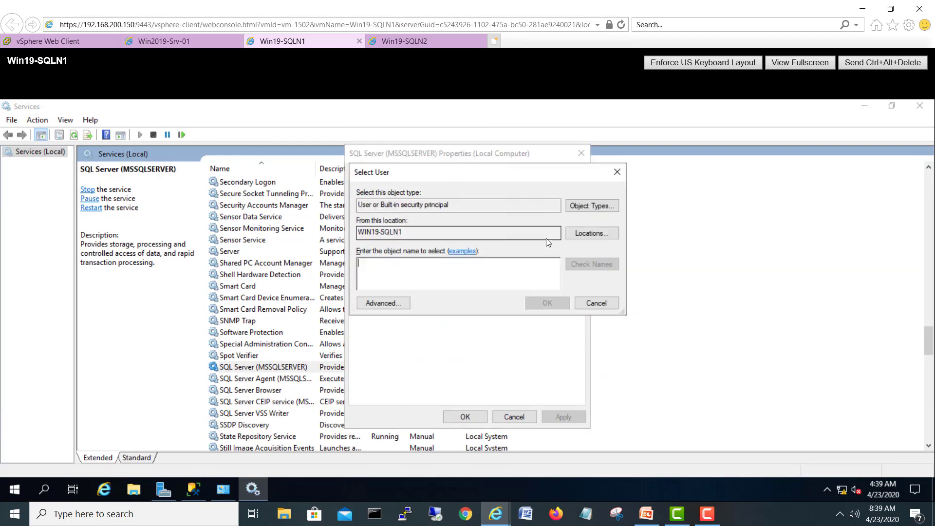
left_click(590, 232)
left_click(385, 253)
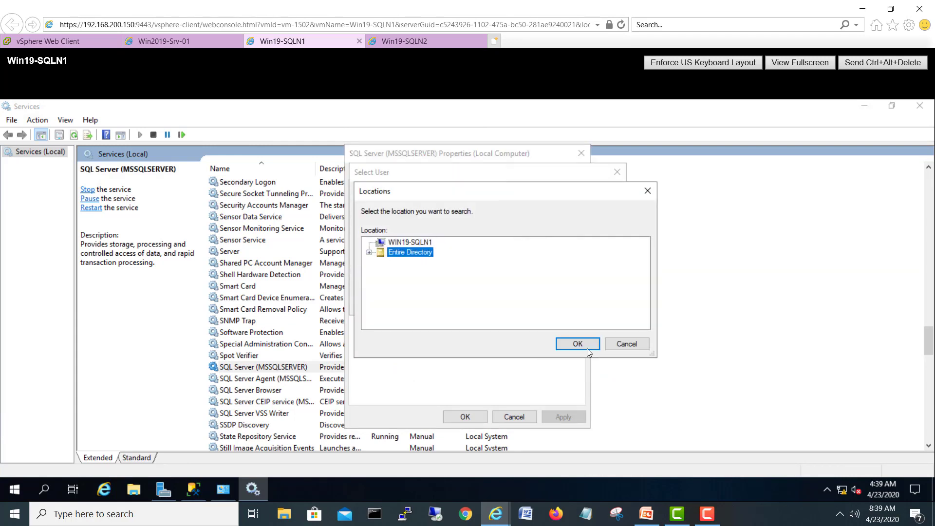
left_click(579, 345)
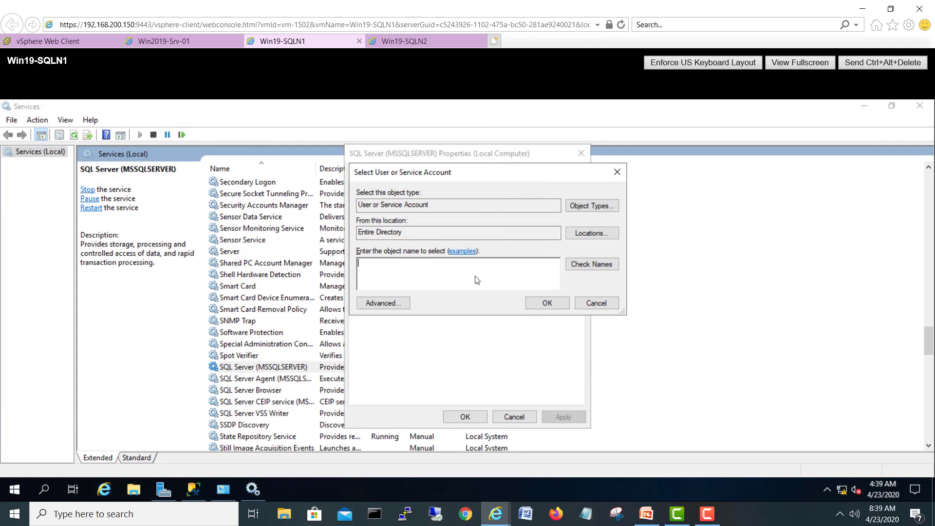
left_click(477, 280)
type("admin")
left_click(594, 264)
left_click(547, 302)
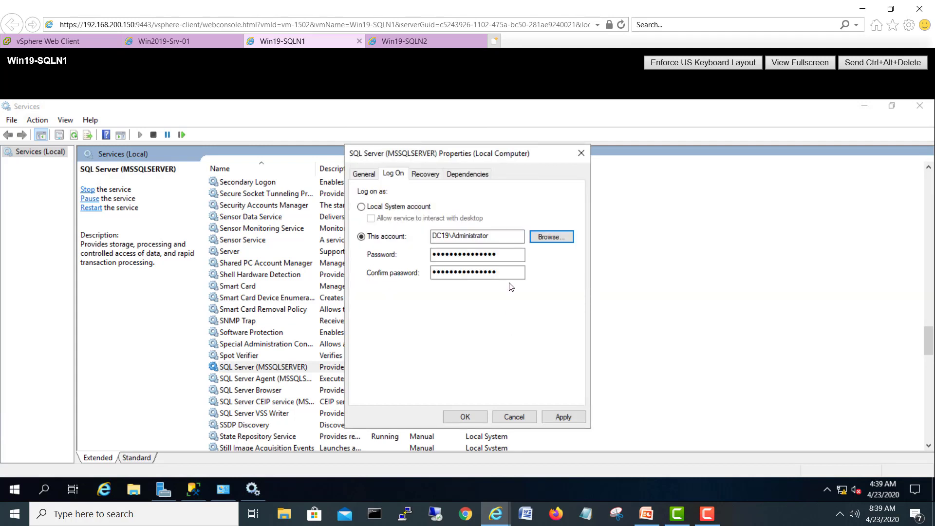
Step: Enter and confirm the account password, apply, and acknowledge the logon-right and restart notices
left_click_drag(510, 256, 415, 263)
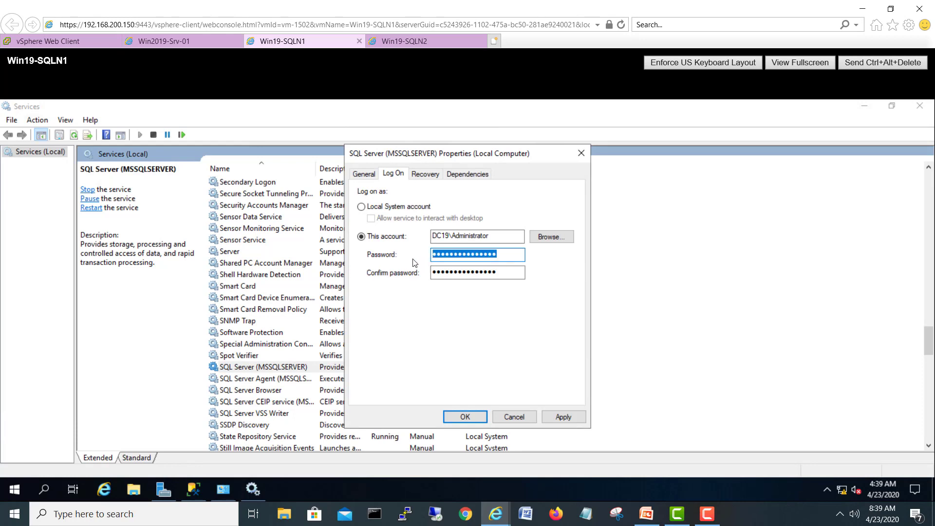
type("P@")
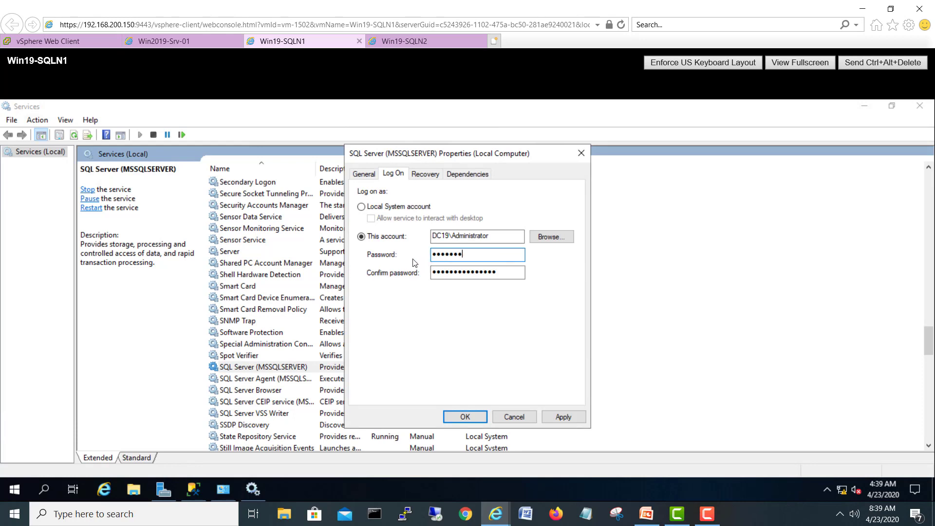
key("Tab")
type("P@d")
left_click(557, 419)
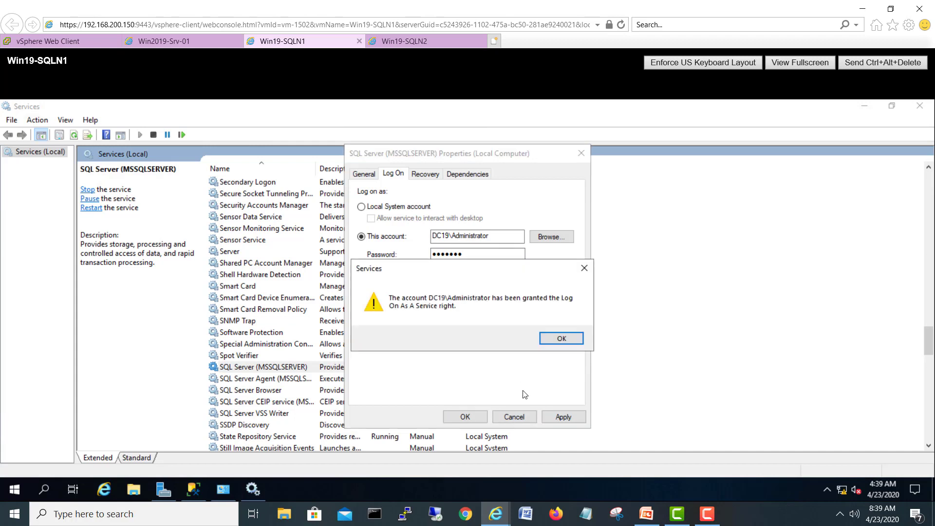
left_click(561, 338)
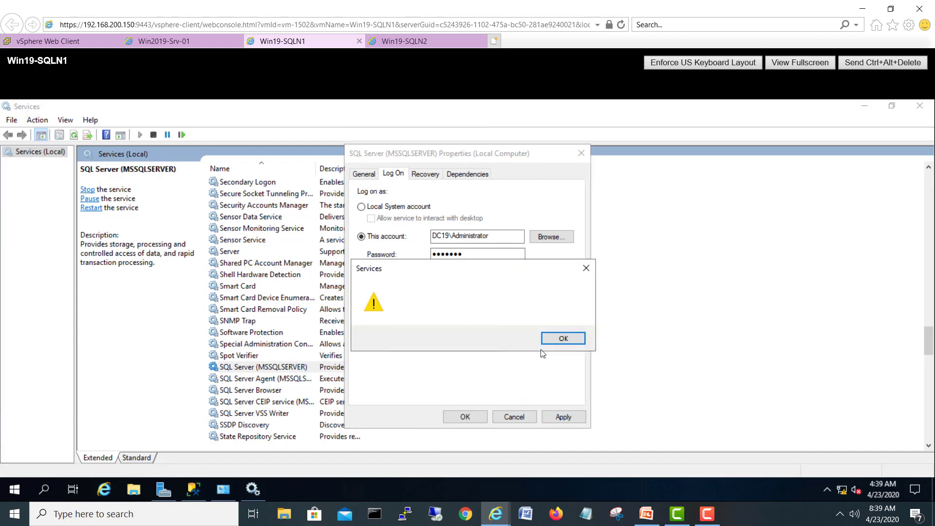
left_click(565, 337)
left_click(480, 416)
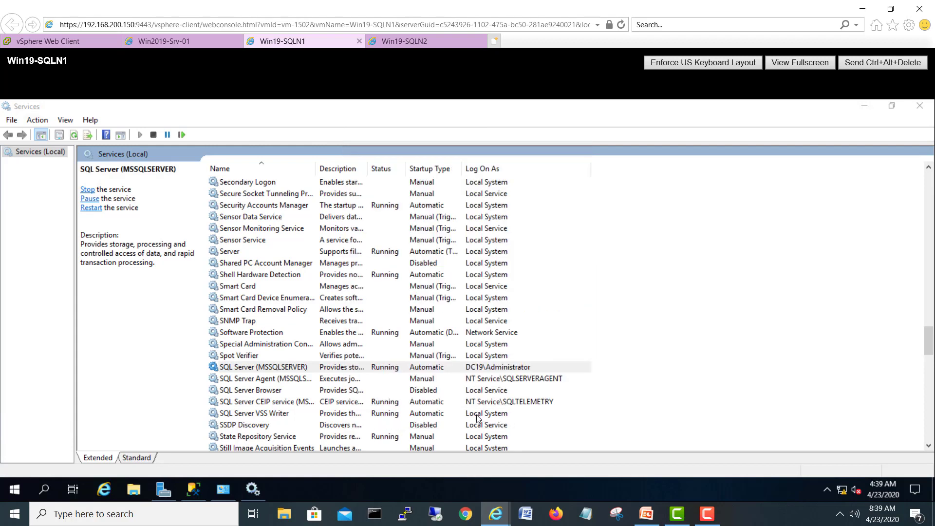
Step: Restart the SQL Server (MSSQLSERVER) service, then select SQL Server Agent
right_click(455, 371)
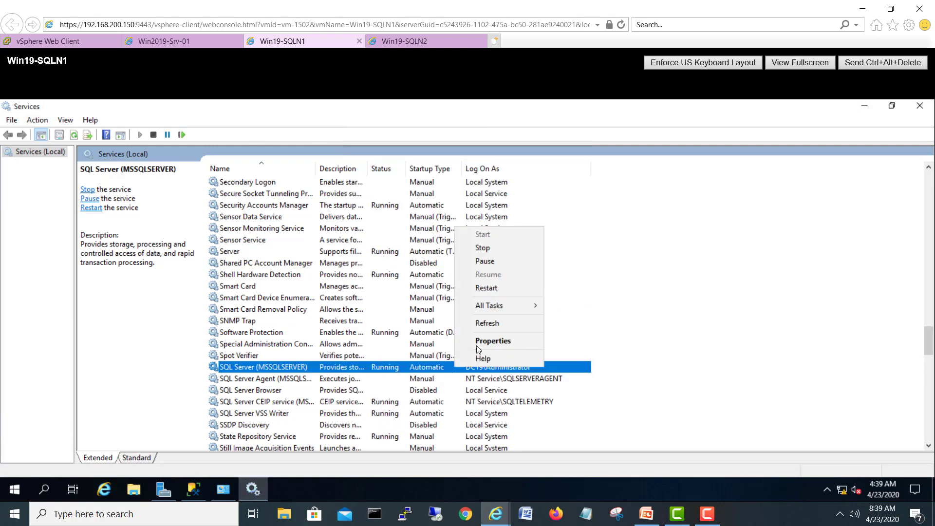
left_click(487, 290)
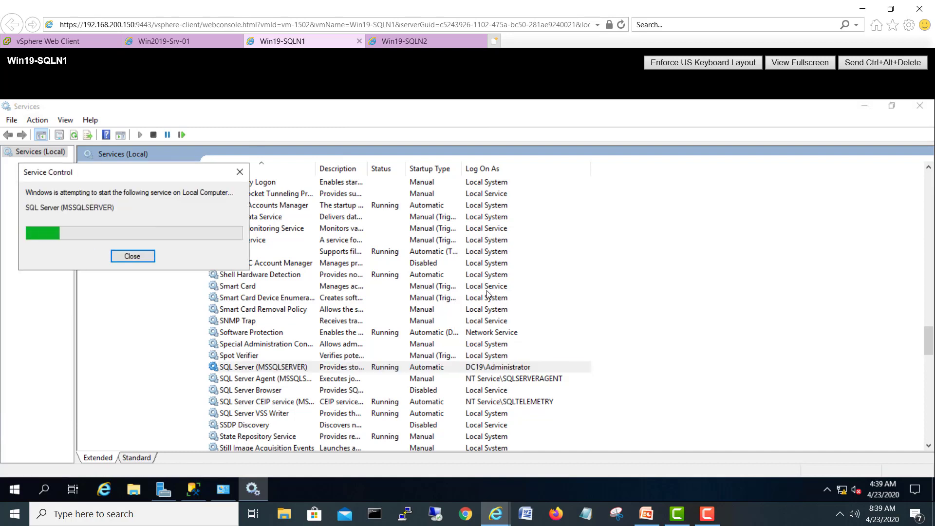
left_click(525, 381)
Step: In SQL Server Agent properties on Win19-SQLN1, pick DC19\Administrator from Entire Directory as the logon account
right_click(525, 380)
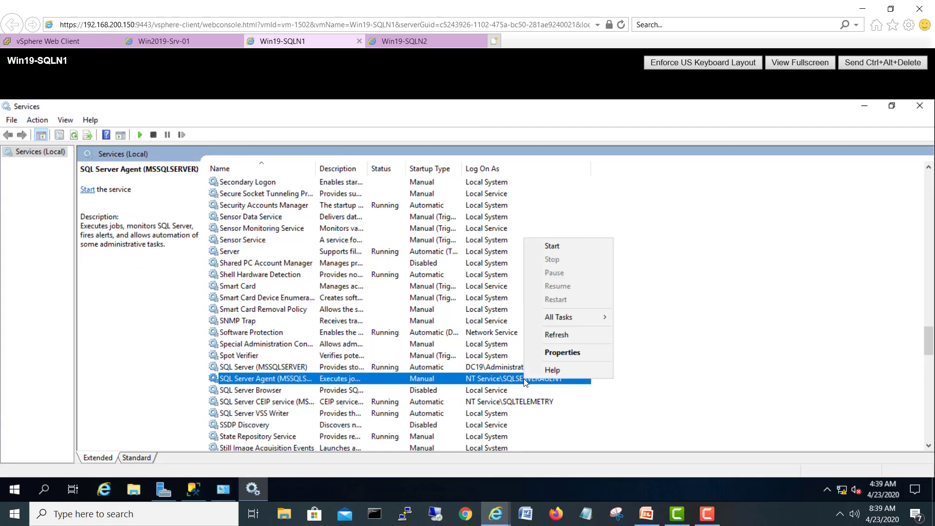
left_click(548, 355)
left_click(397, 174)
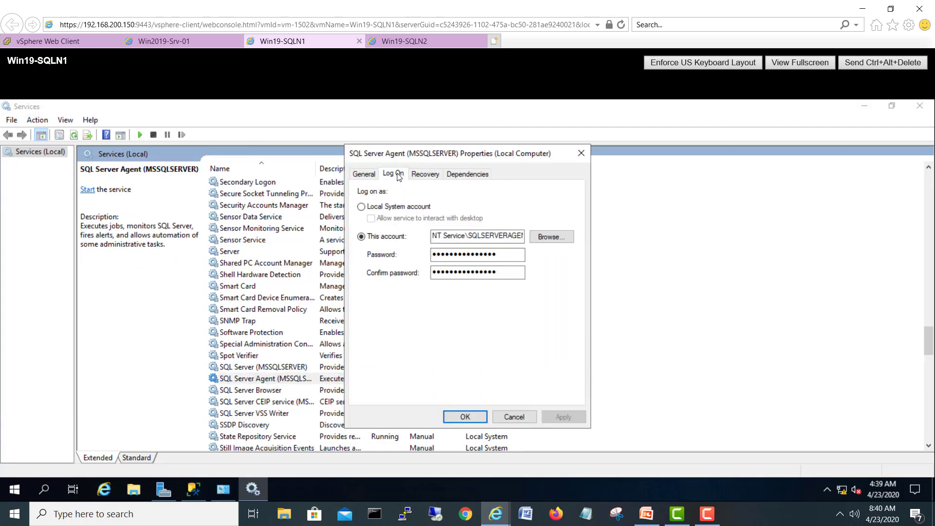
left_click(552, 237)
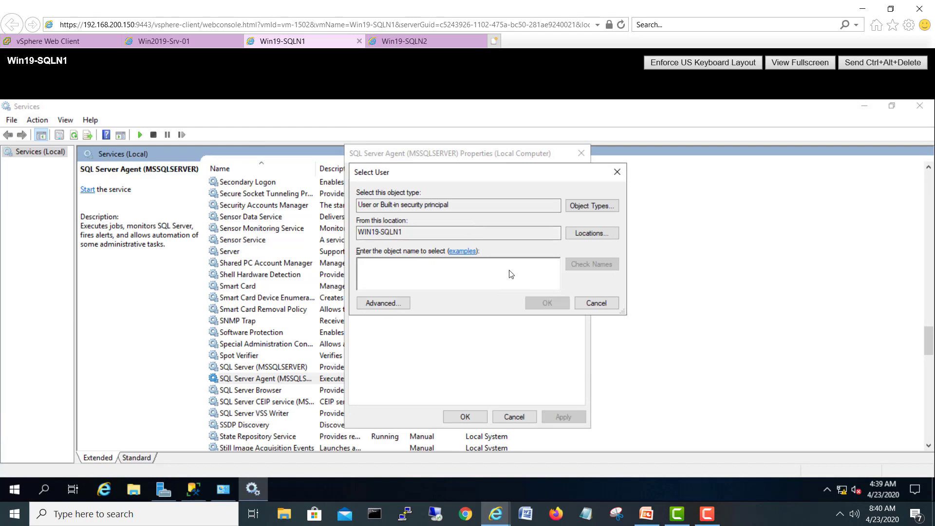
left_click(583, 234)
left_click(410, 252)
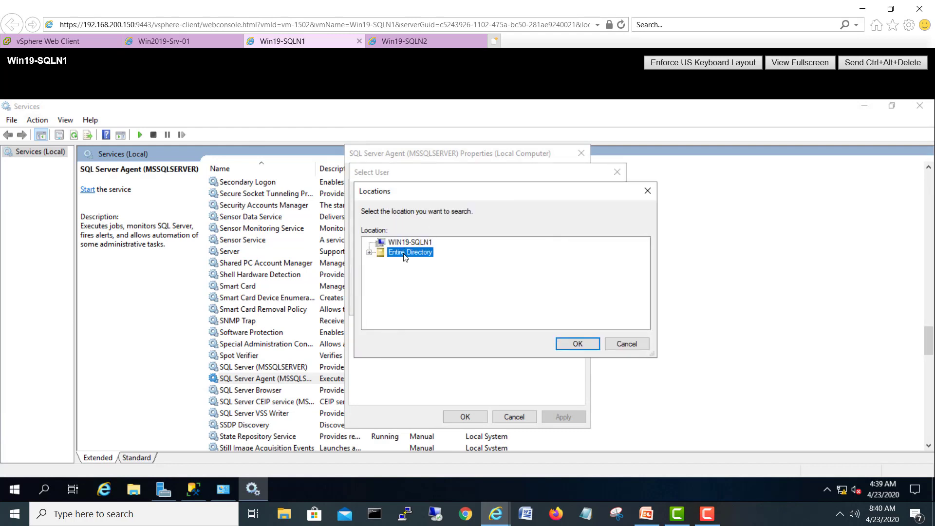
left_click(566, 344)
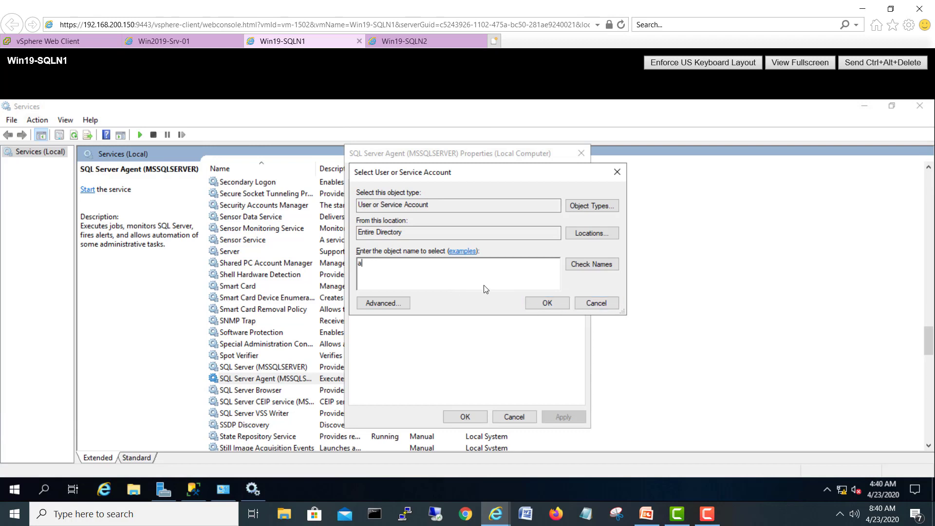
left_click(586, 263)
left_click(561, 302)
Step: Enter and confirm the account password, apply and close, then select SQL Server (MSSQLSERVER)
double_click(512, 254)
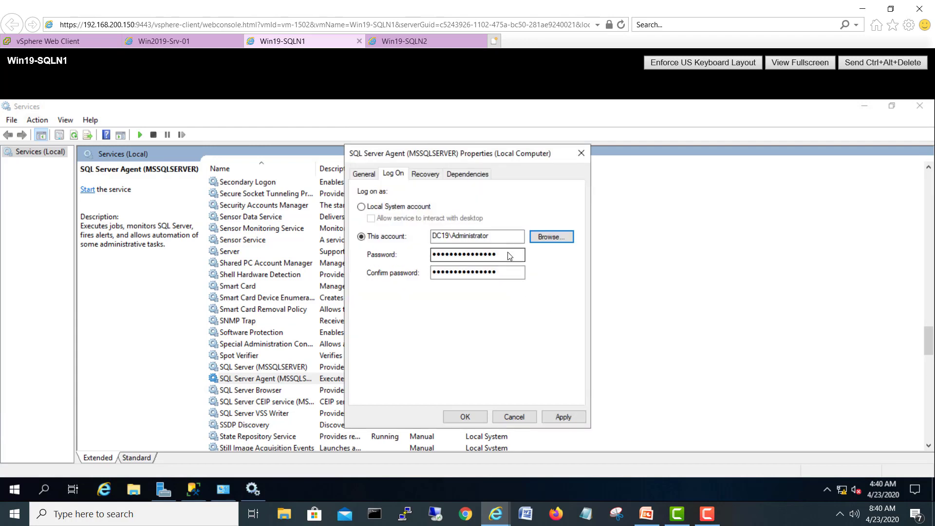
type("P")
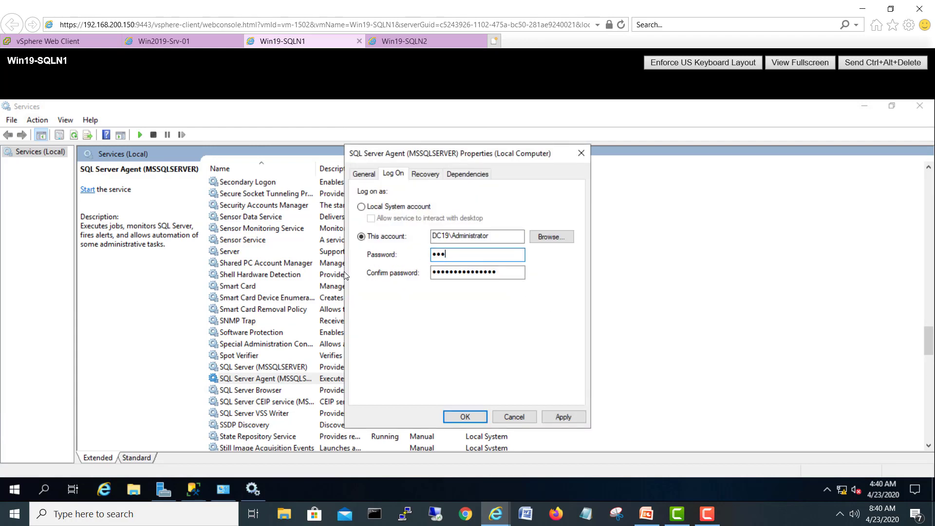
type("••••••")
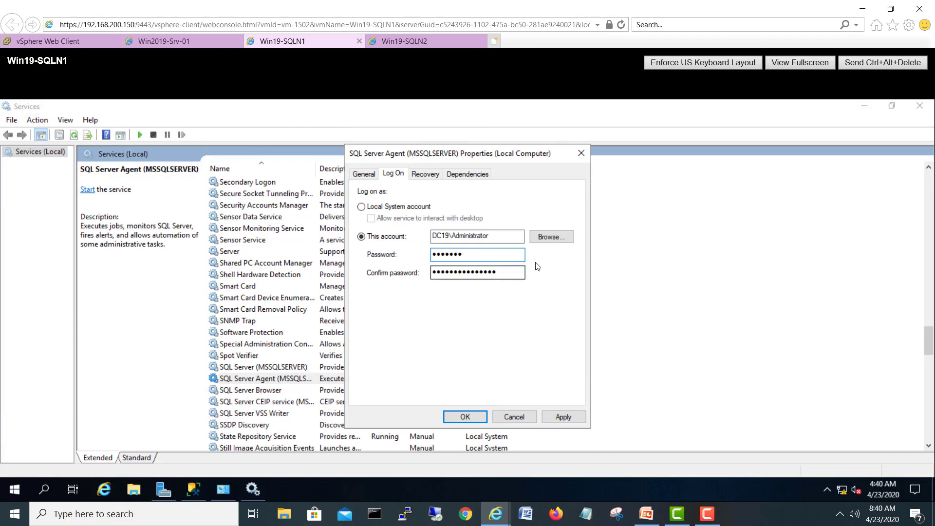
left_click_drag(511, 274, 391, 290)
type("P")
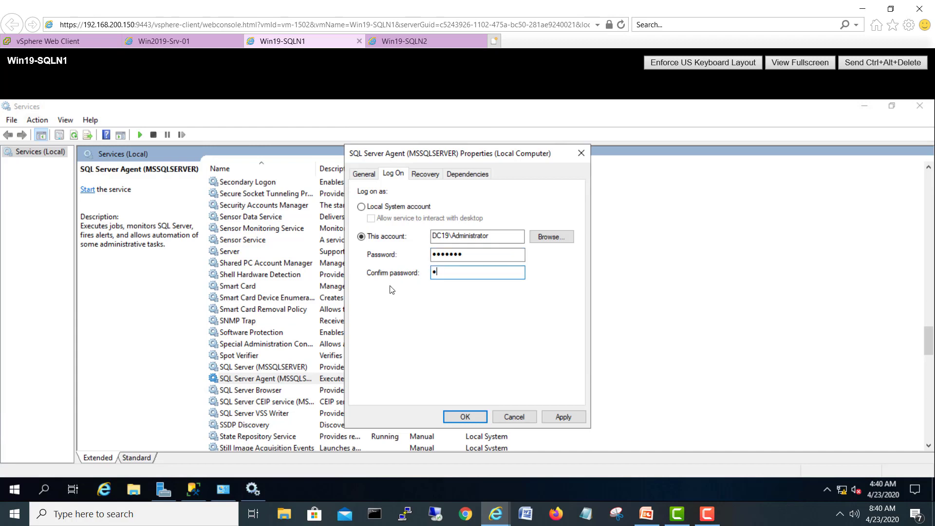
type("••••••")
left_click(552, 417)
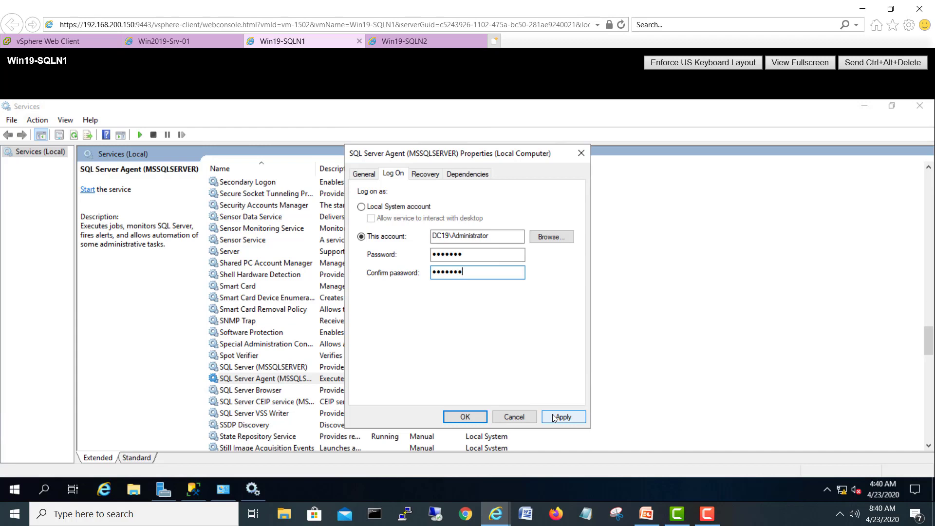
left_click(468, 416)
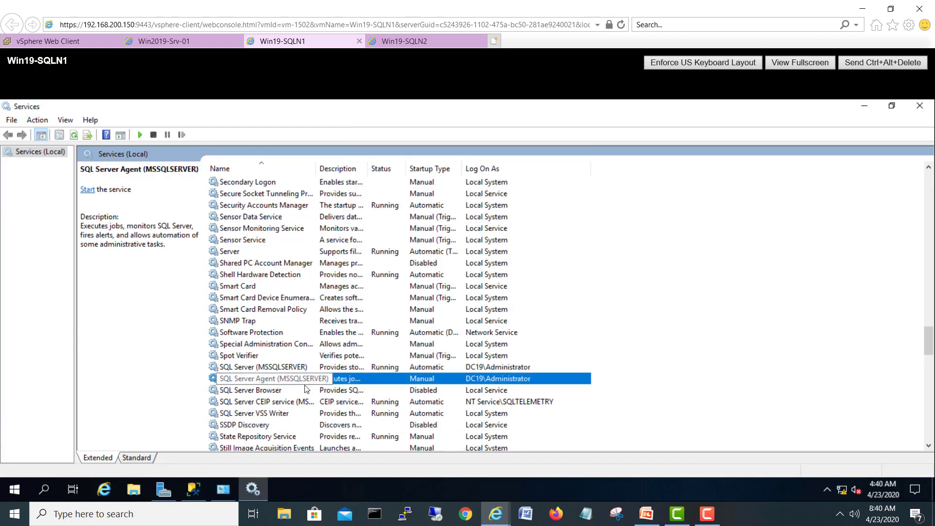
left_click(503, 367)
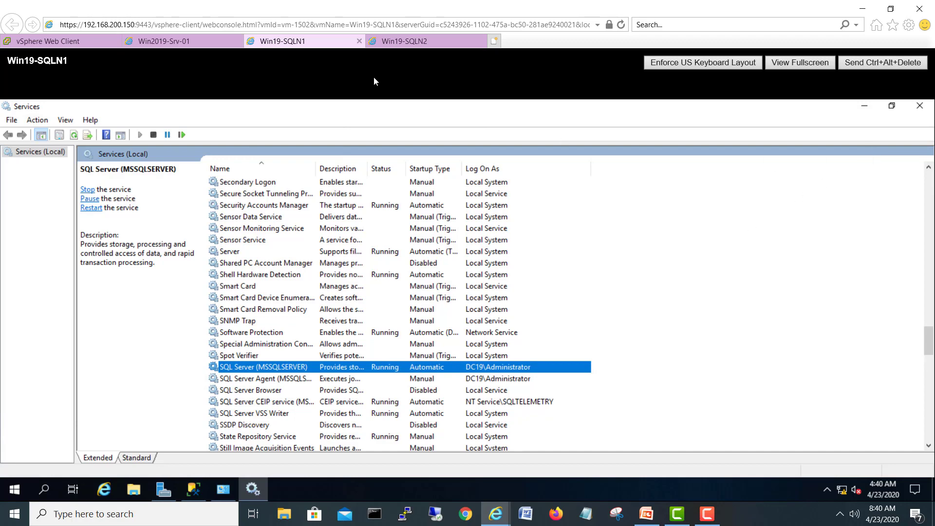
Step: On Win19-SQLN2, open Services maximized, widen Log On As, and select SQL Server (MSSQLSERVER)
left_click(404, 41)
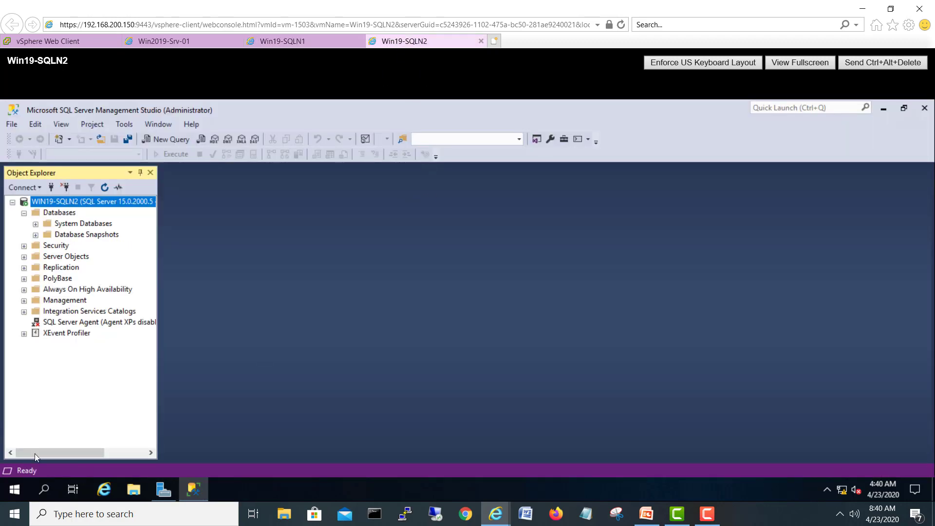
left_click(14, 489)
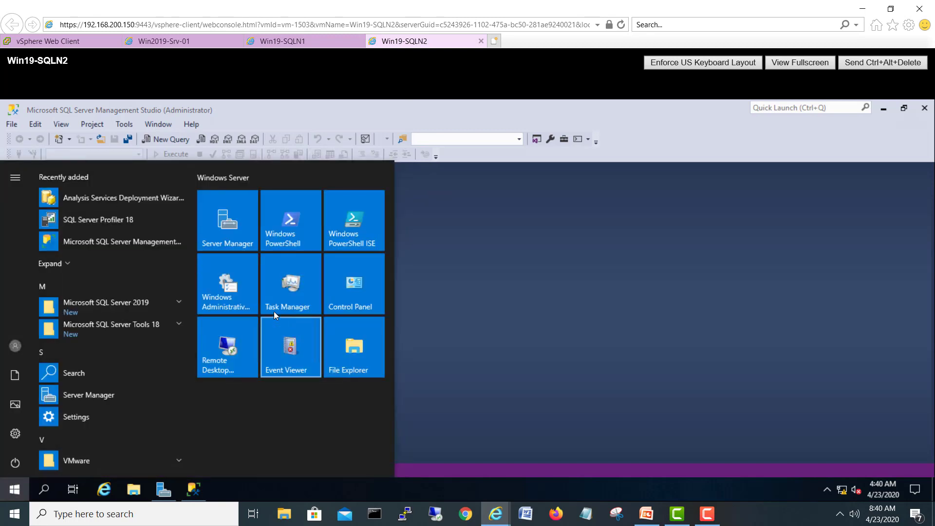
left_click(236, 292)
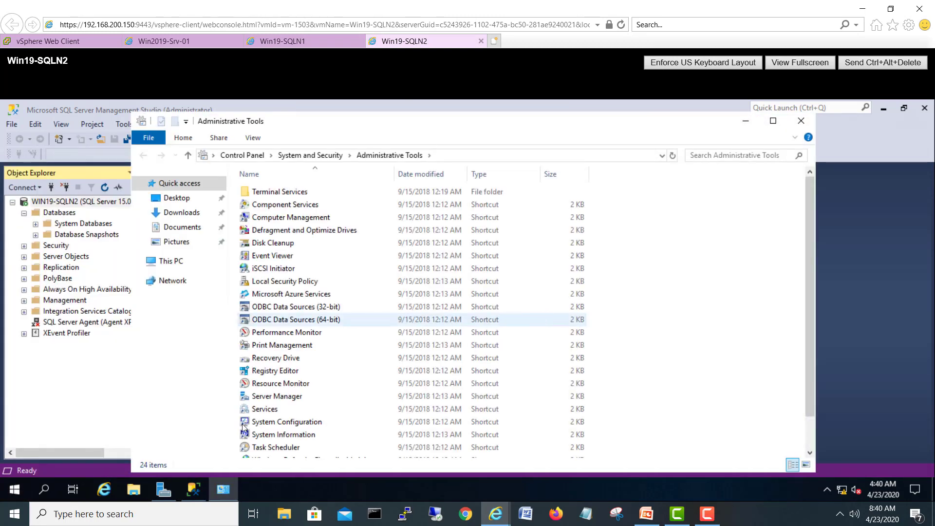
left_click(269, 411)
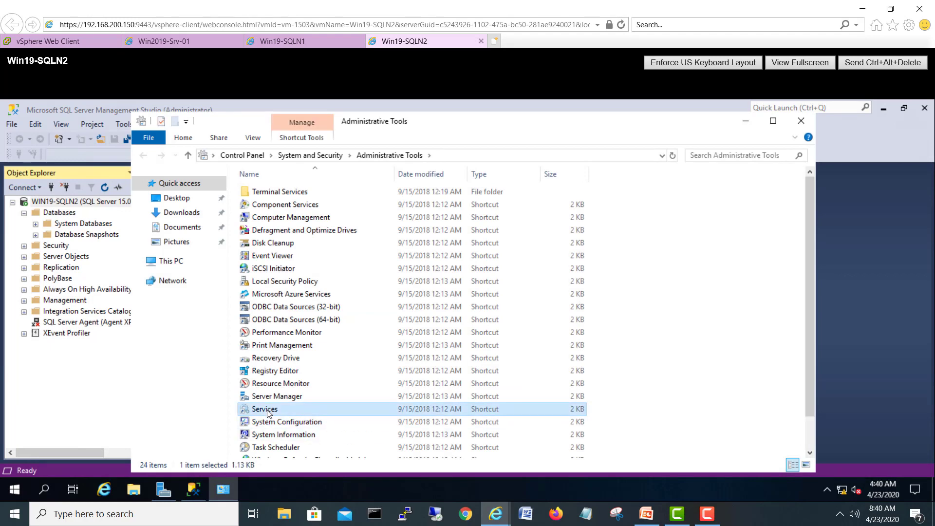
double_click(267, 410)
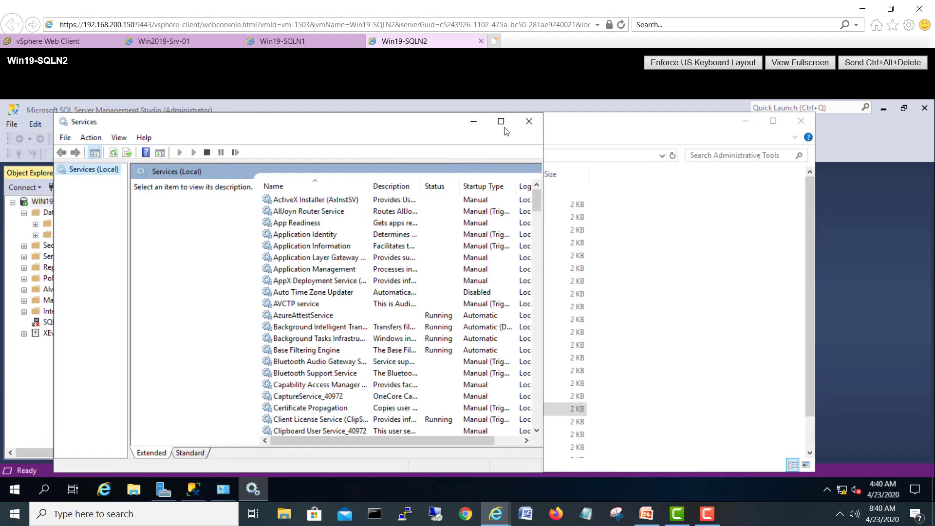
left_click(347, 342)
key("s")
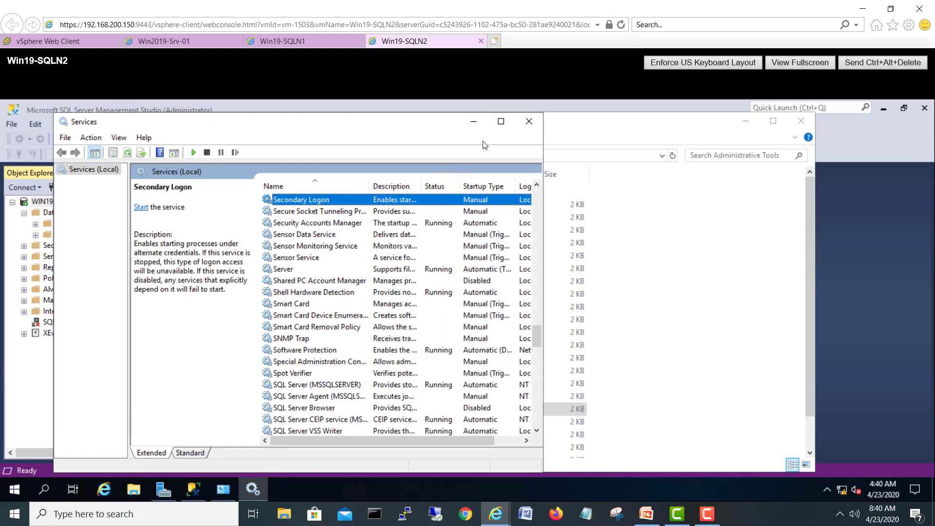
left_click(500, 123)
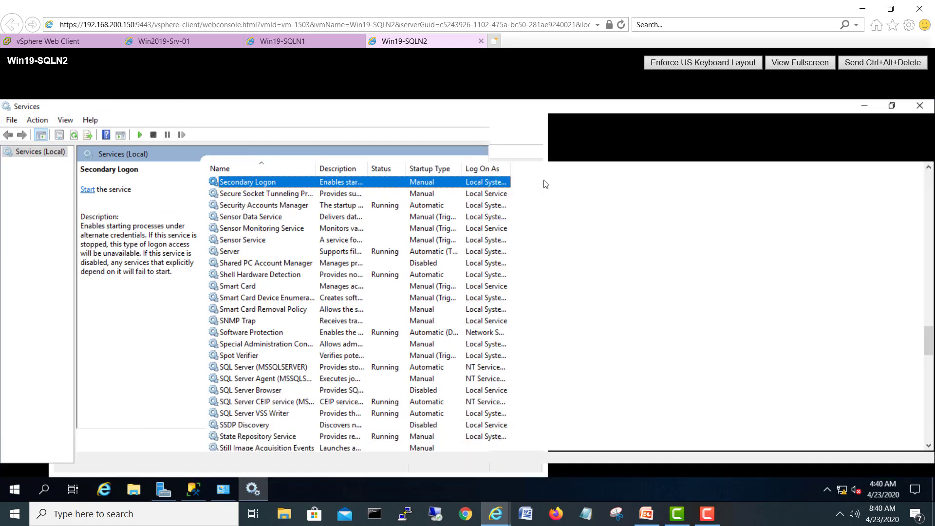
left_click_drag(510, 168, 553, 168)
left_click(301, 366)
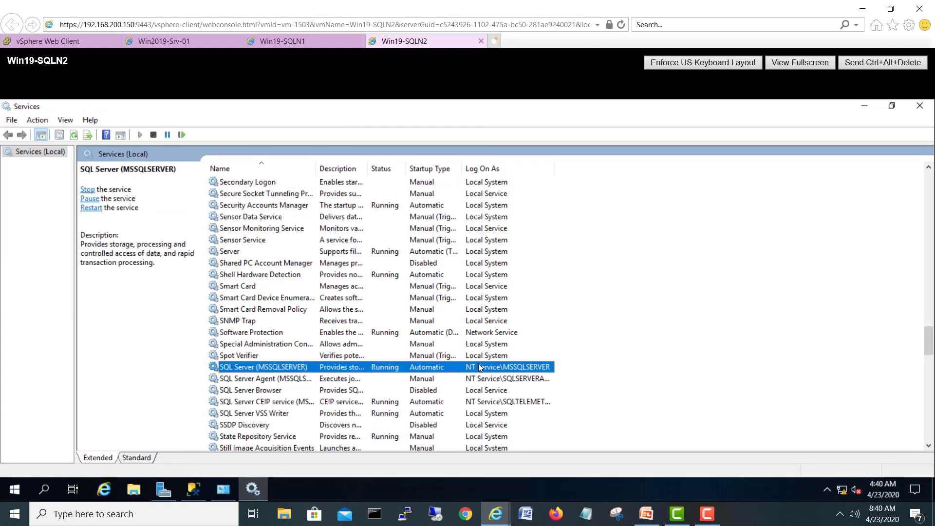
Step: Set SQL Server (MSSQLSERVER) on Win19-SQLN2 to log on as Administrator, found via Entire Directory
double_click(480, 367)
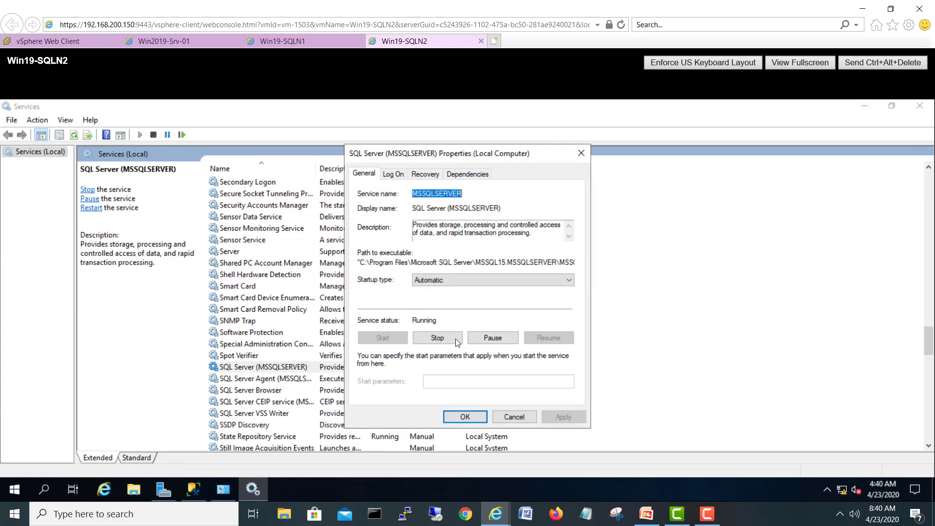
left_click(400, 174)
left_click(553, 237)
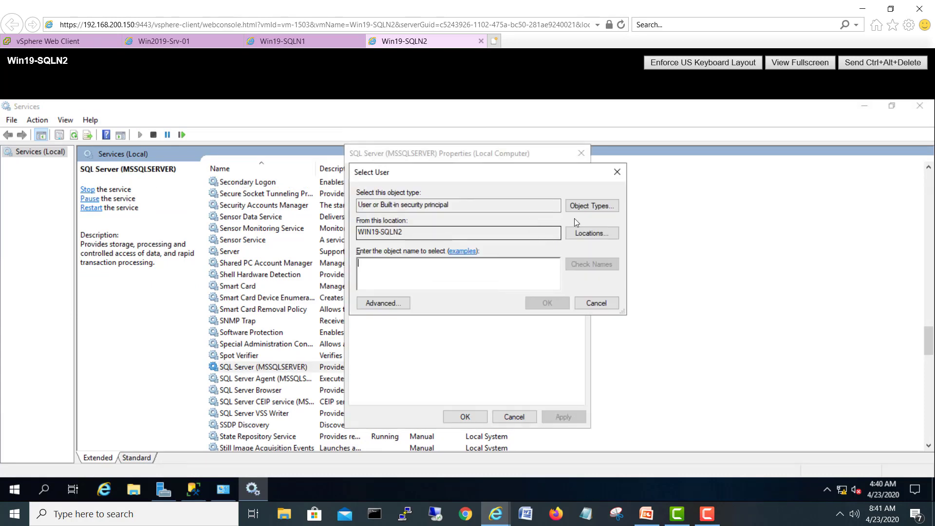
left_click(590, 233)
left_click(402, 253)
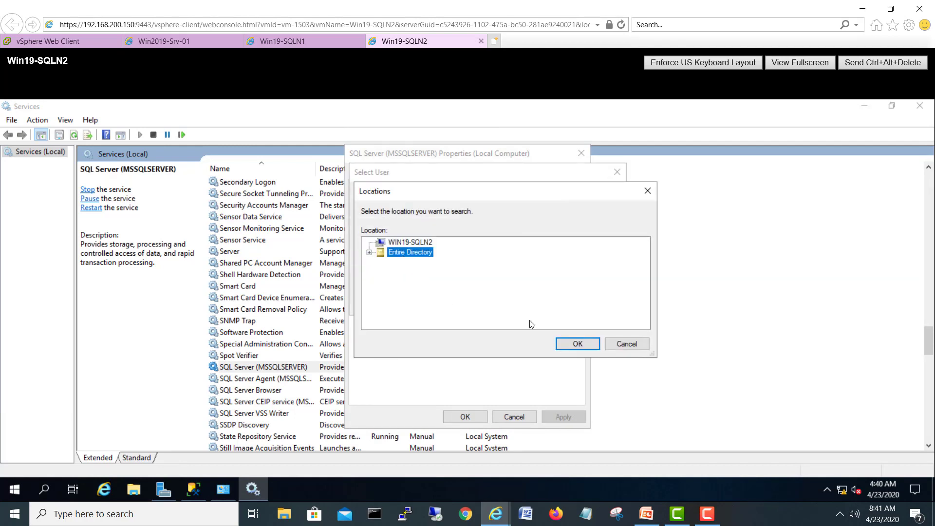
left_click(577, 342)
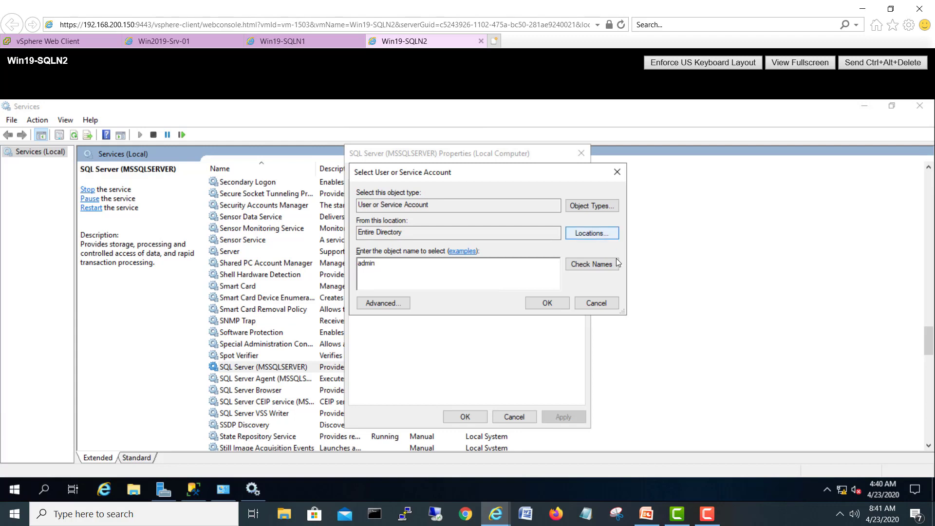
left_click(591, 264)
left_click(547, 302)
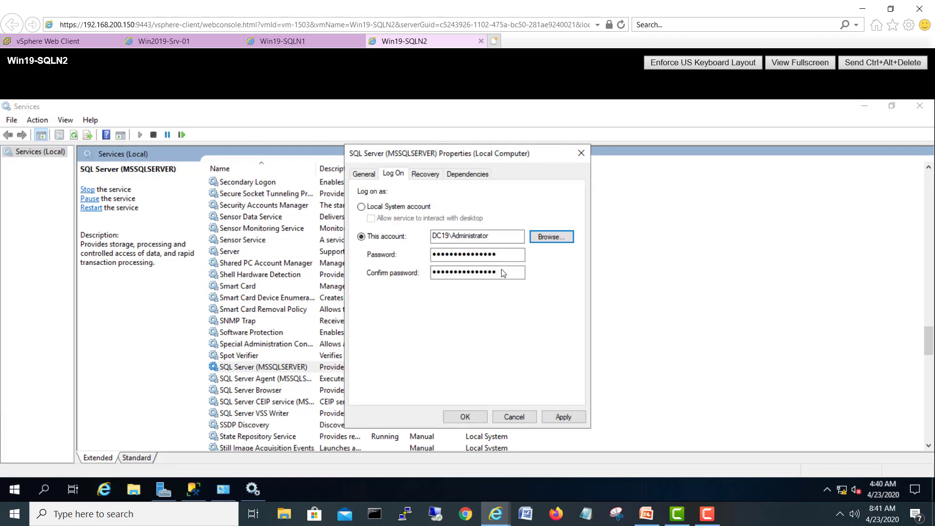
Step: Enter and confirm the password, apply, acknowledge the notices, and restart SQL Server (MSSQLSERVER)
left_click_drag(503, 255, 389, 267)
type("P")
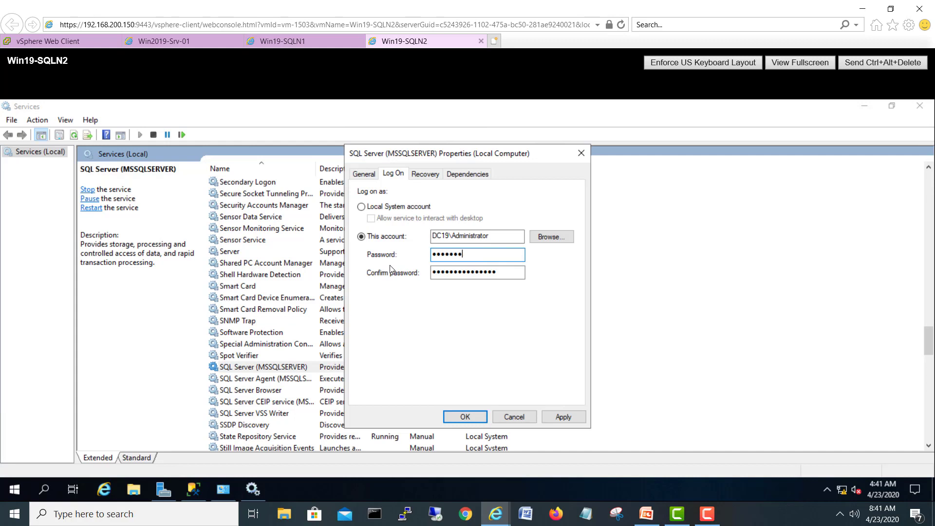
key("Tab")
type("P••••••")
left_click(565, 417)
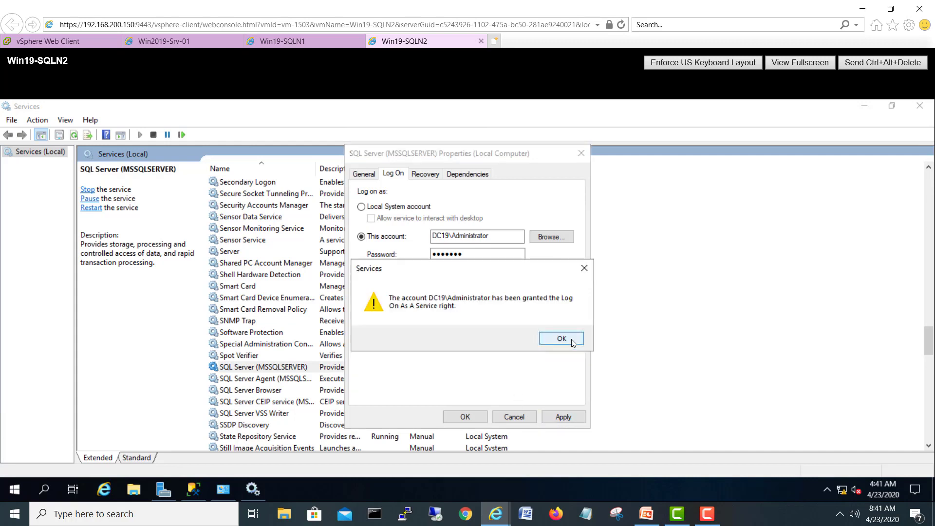
left_click(562, 337)
left_click(555, 339)
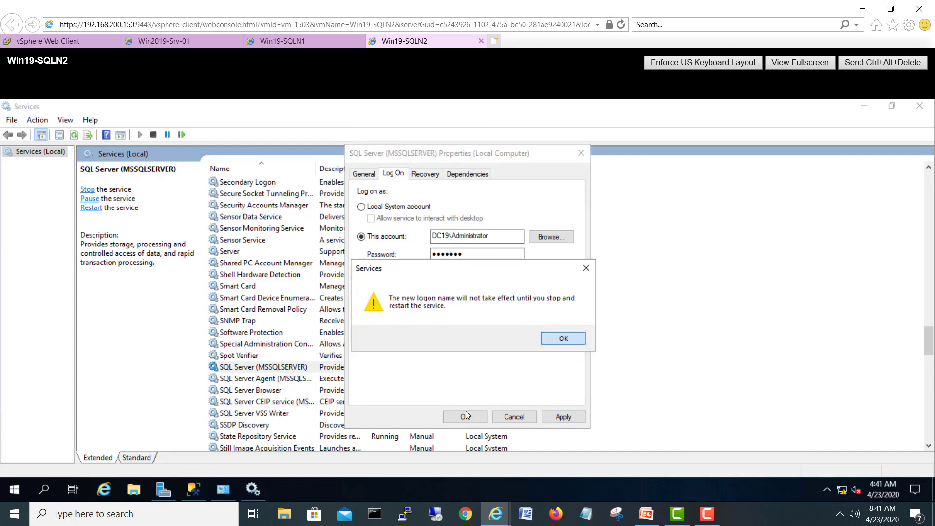
left_click(465, 418)
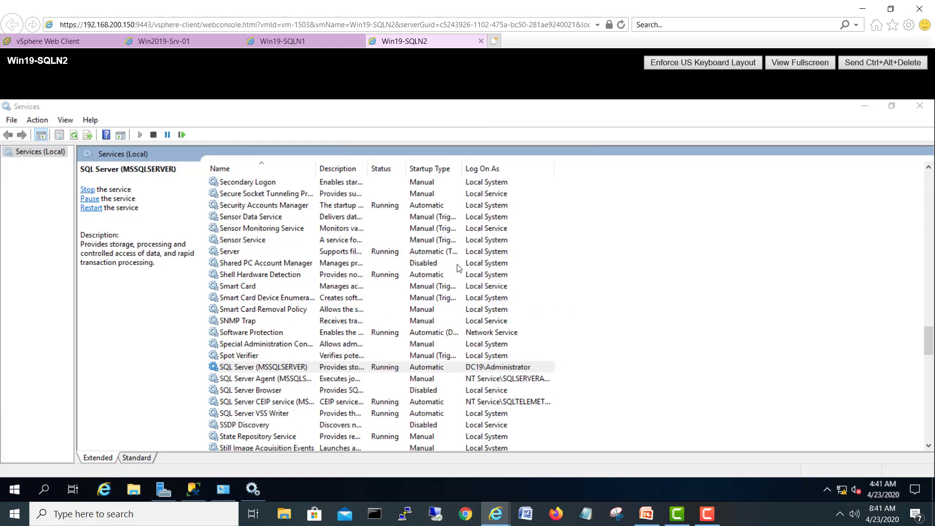
right_click(479, 365)
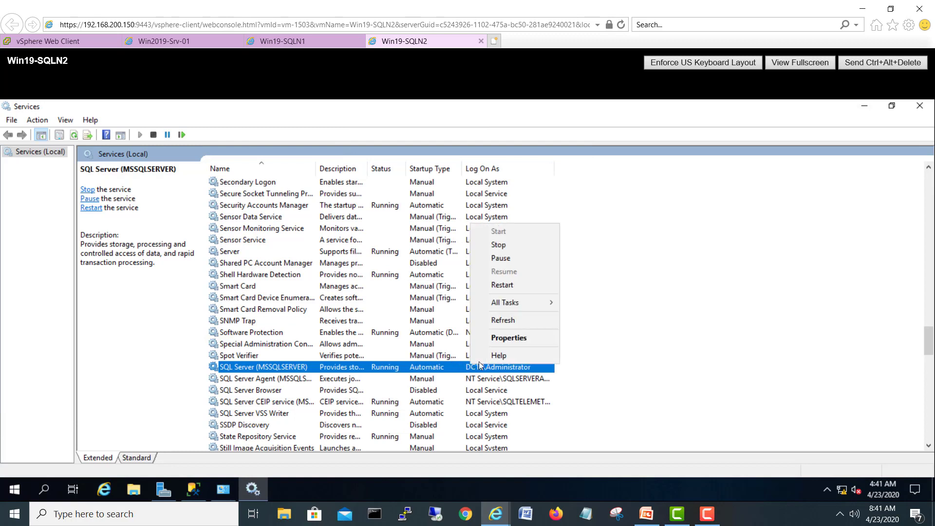
left_click(508, 287)
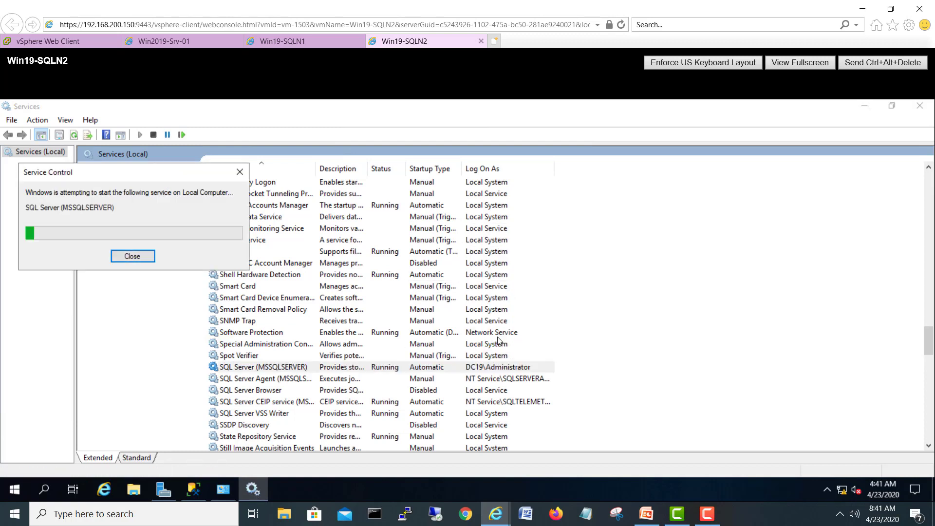
Step: Set SQL Server Agent on Win19-SQLN2 to log on as 'admin' resolved to DC19 Administrator
right_click(502, 378)
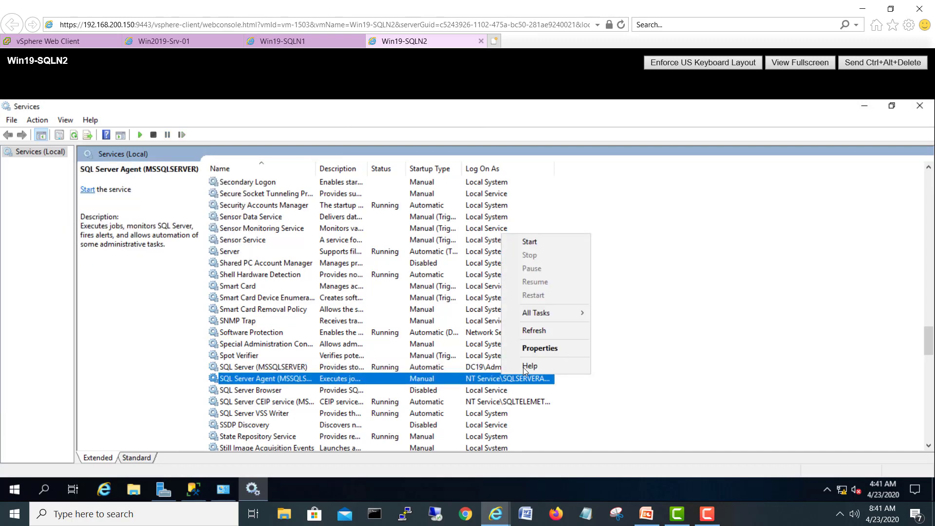
left_click(528, 349)
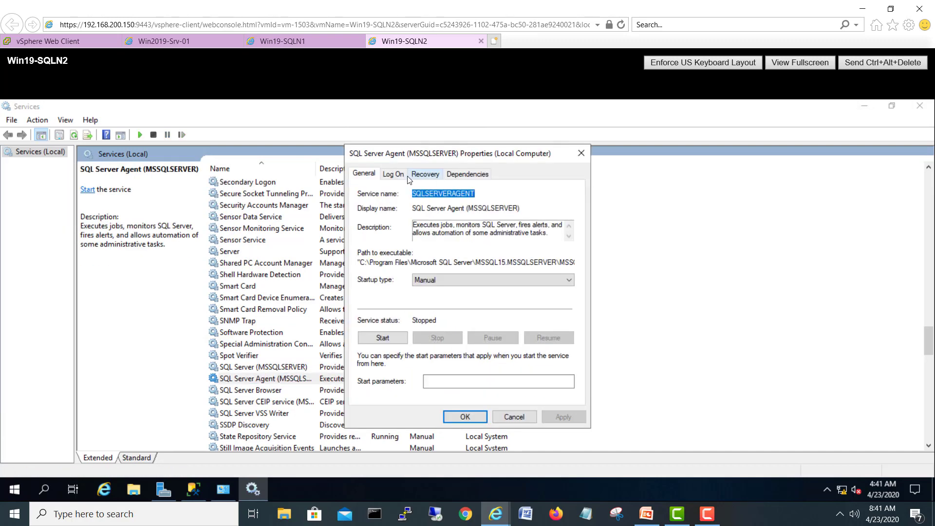
left_click(399, 174)
left_click(563, 236)
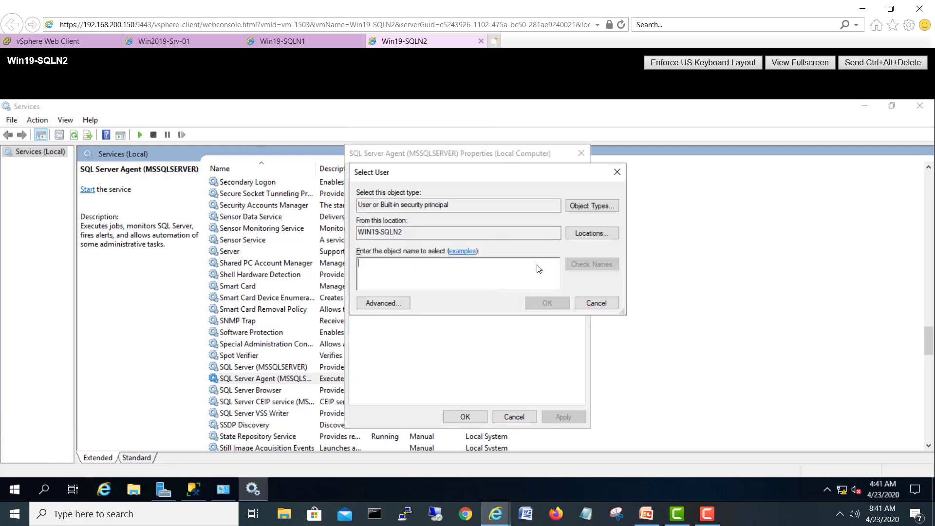
left_click(580, 233)
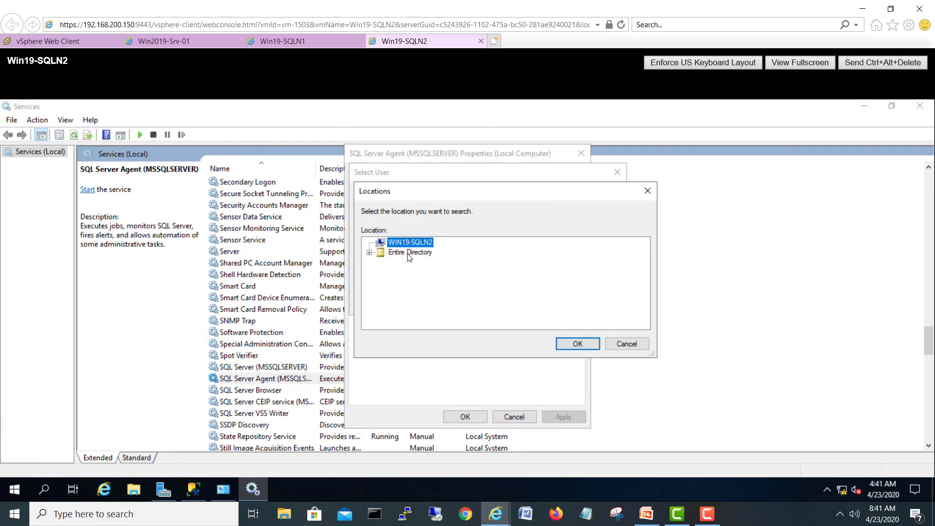
left_click(408, 252)
left_click(574, 343)
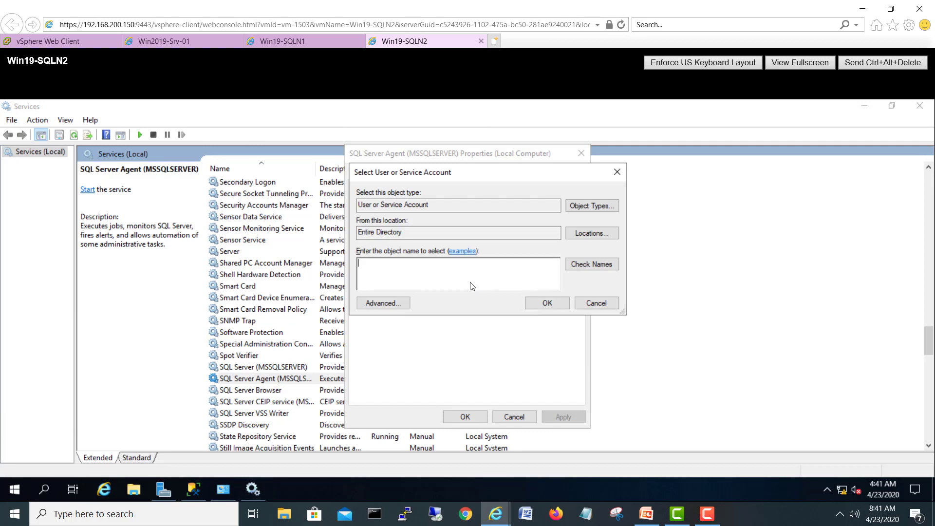
type("admin")
left_click(608, 264)
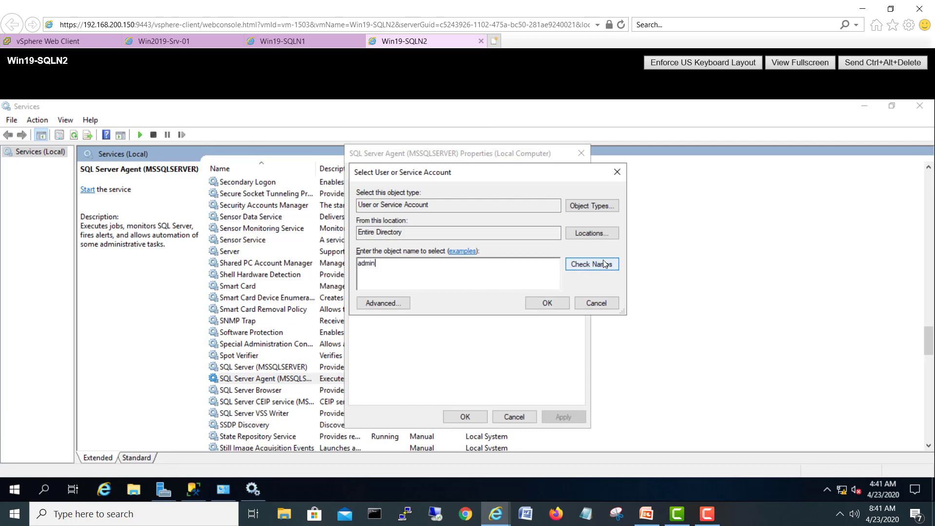
left_click(548, 303)
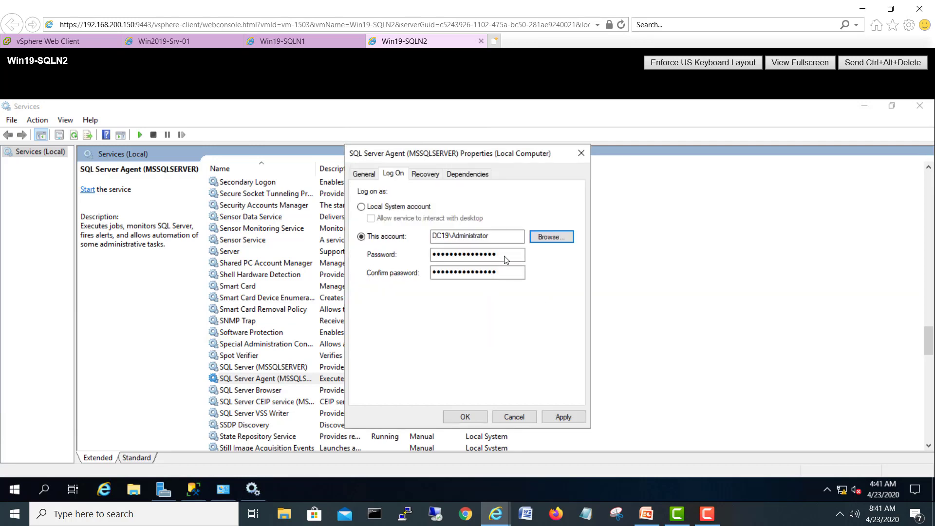
Step: Enter and confirm the Administrator password for the agent, then apply and close
left_click_drag(507, 255, 393, 259)
type("Pa")
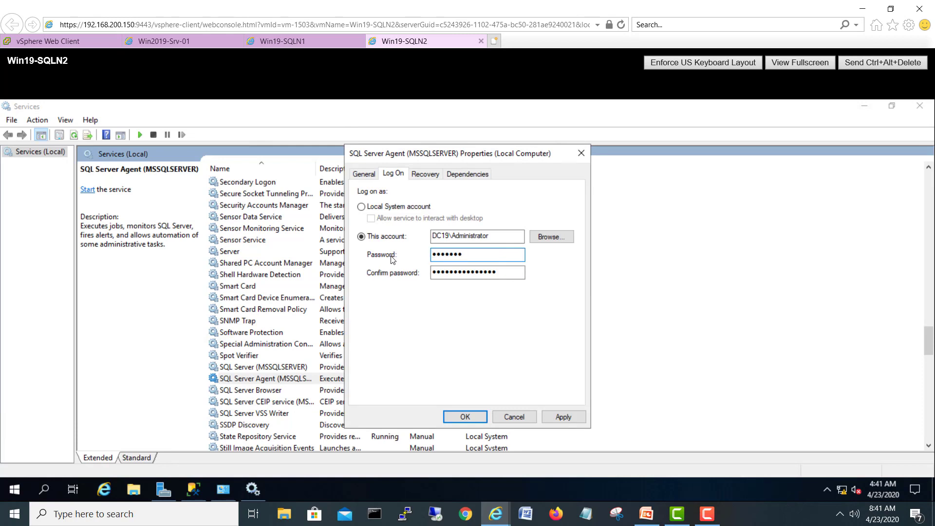
key("Tab")
type("Pa")
key("shift+Tab")
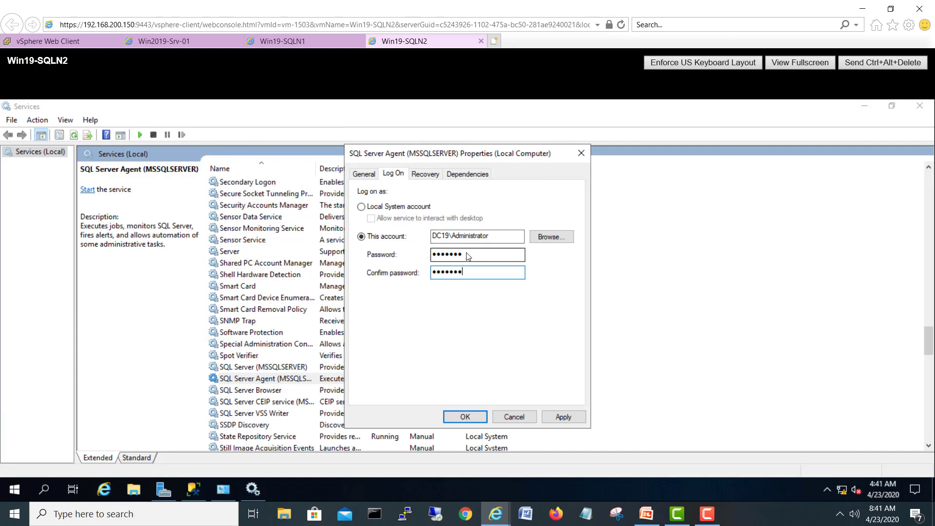
type("Pa")
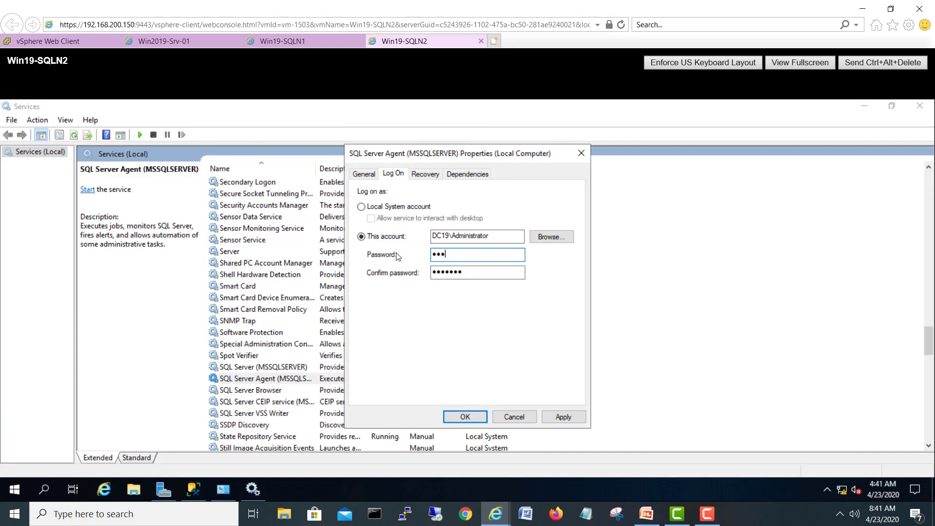
type("•••••")
left_click(549, 417)
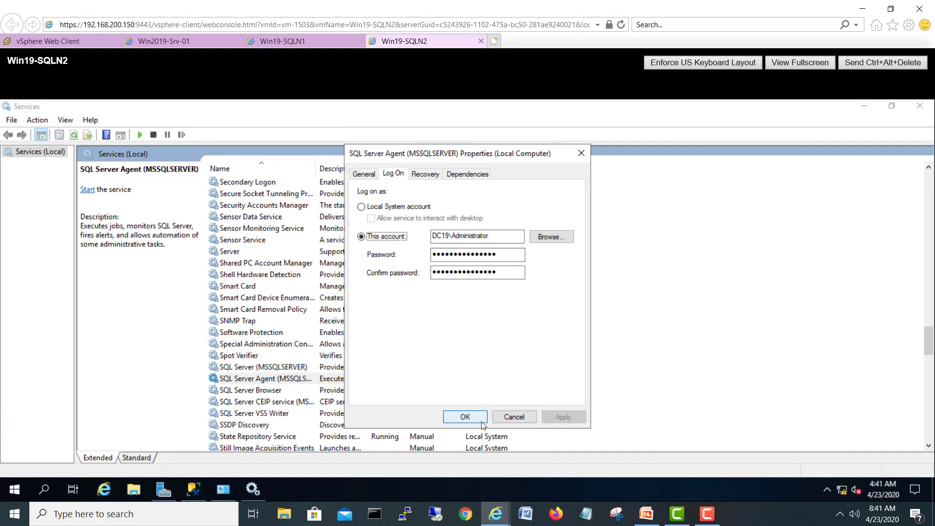
left_click(464, 415)
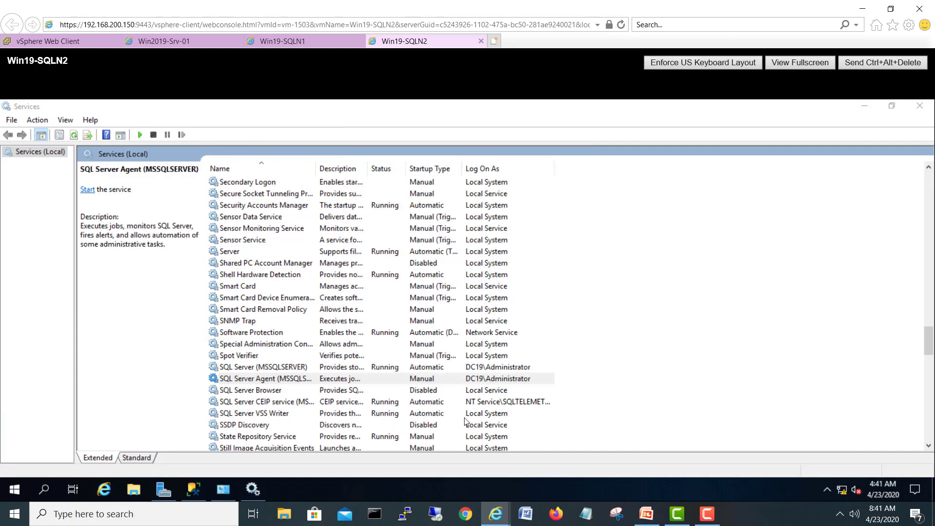
Step: Close the Services windows on Win19-SQLN2 and Win19-SQLN1, plus the Administrative Tools folder
left_click(457, 368)
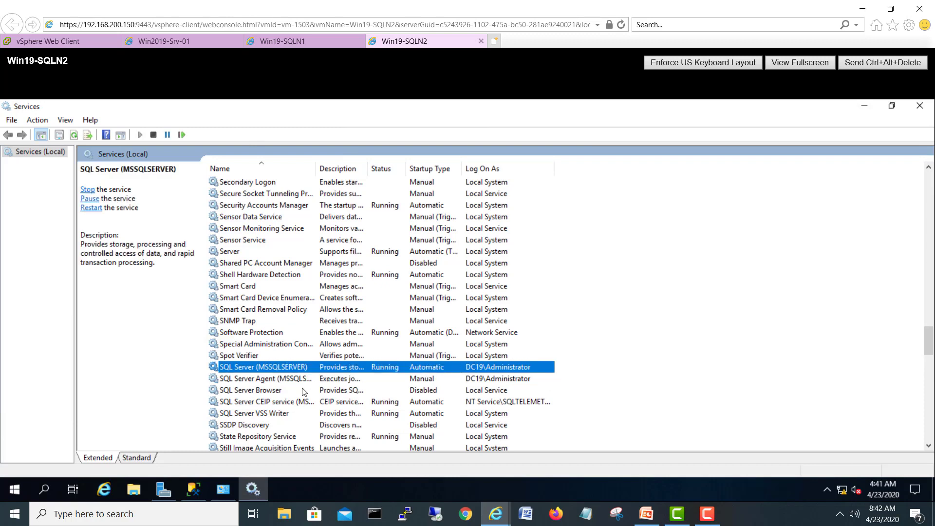
left_click(926, 107)
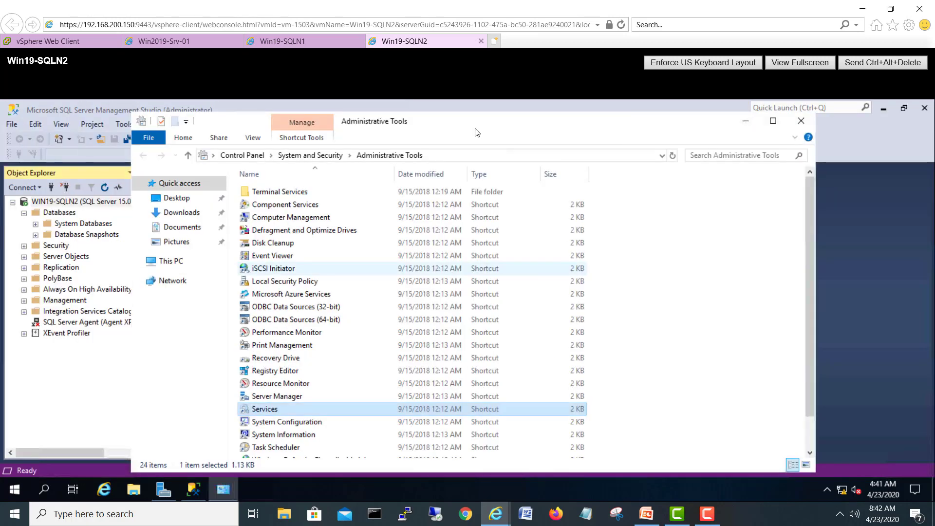
left_click(331, 42)
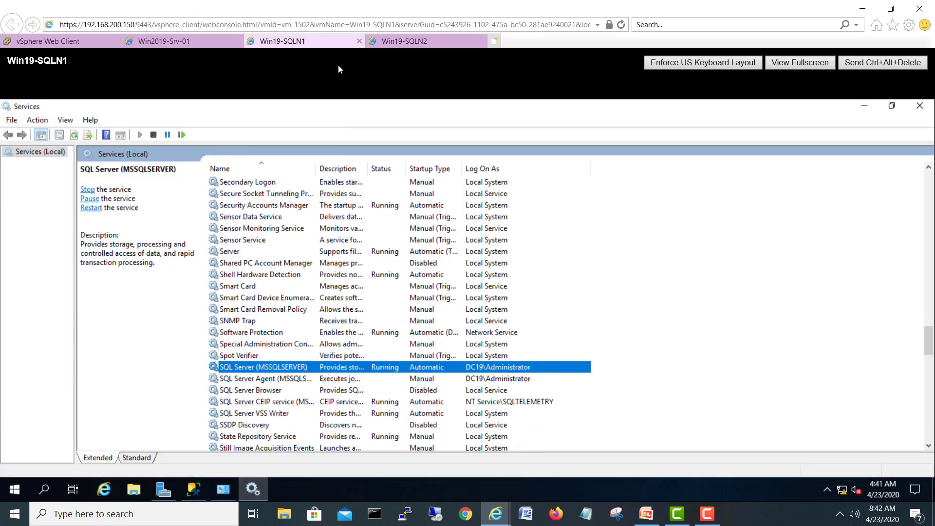
left_click(919, 105)
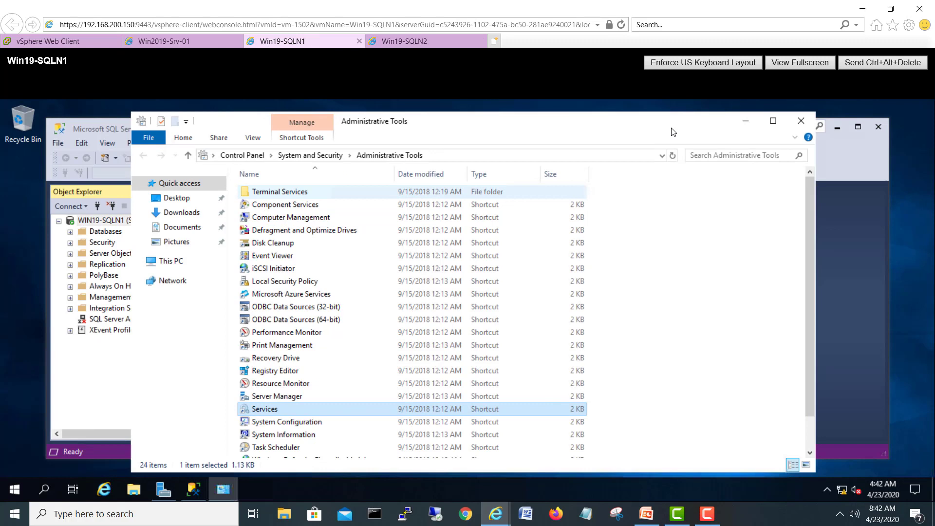
left_click(800, 121)
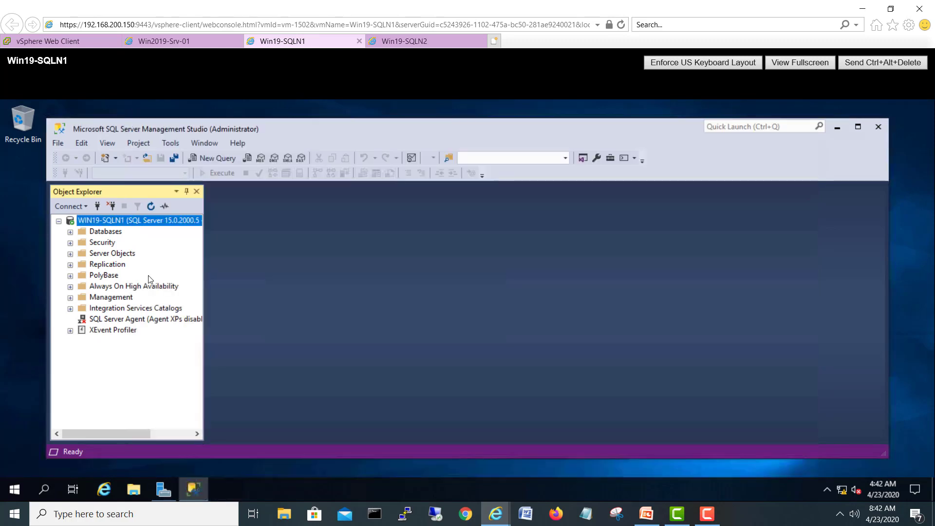
Step: Review WIN19-SQLN1's server Connections properties in SSMS and cancel without changes
right_click(129, 221)
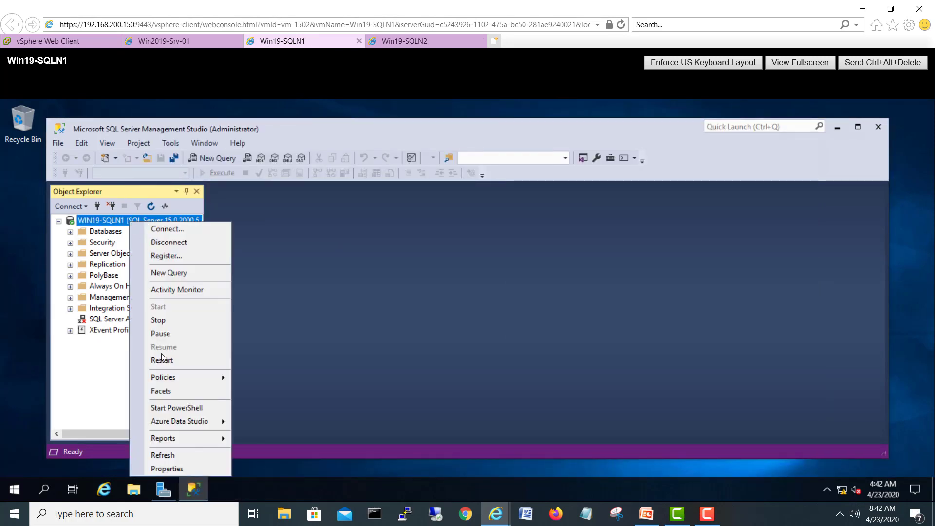
left_click(161, 468)
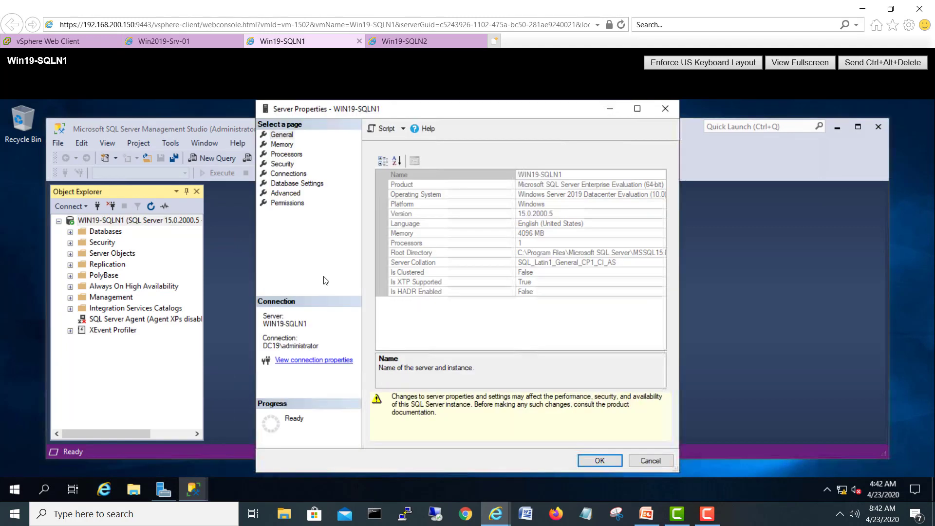
left_click(288, 174)
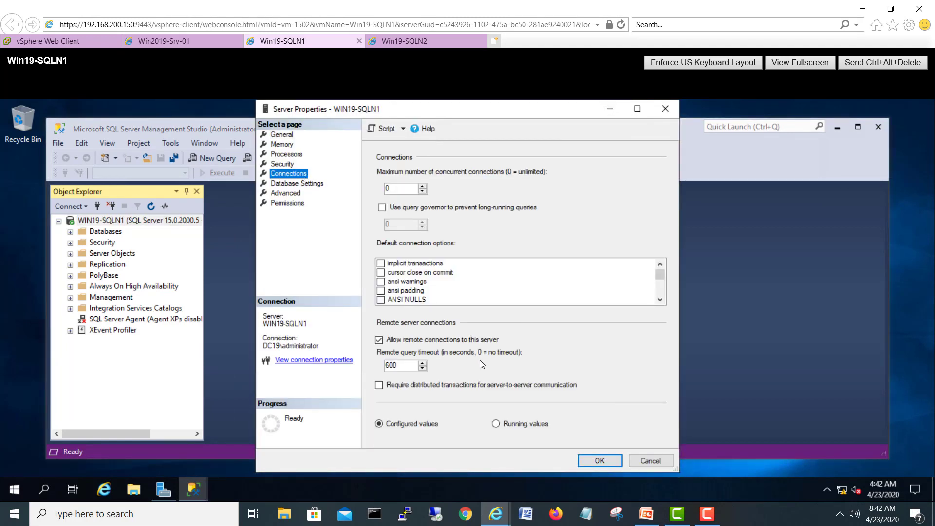
left_click(651, 460)
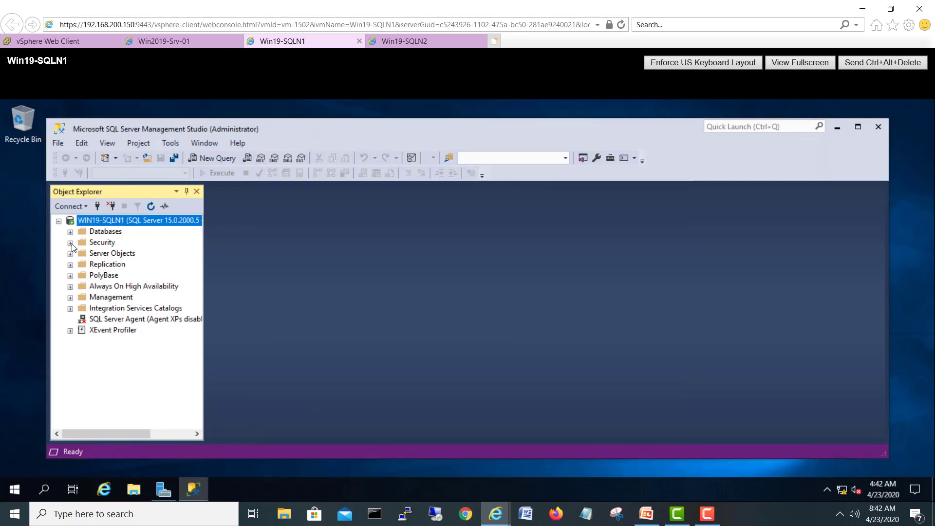
Step: Grant Connect SQL to the DC19\administrator login on WIN19-SQLN1 under Securables and save
left_click(70, 243)
left_click(81, 253)
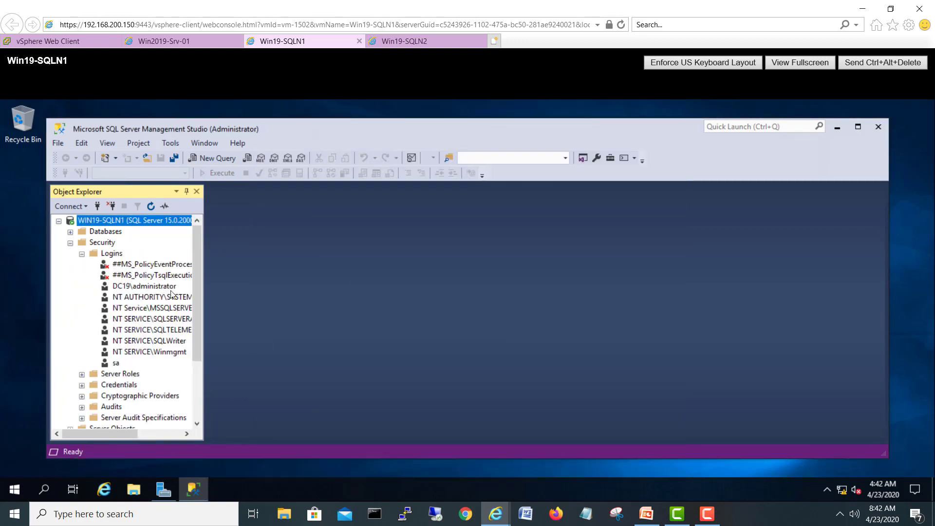
left_click(162, 288)
right_click(161, 289)
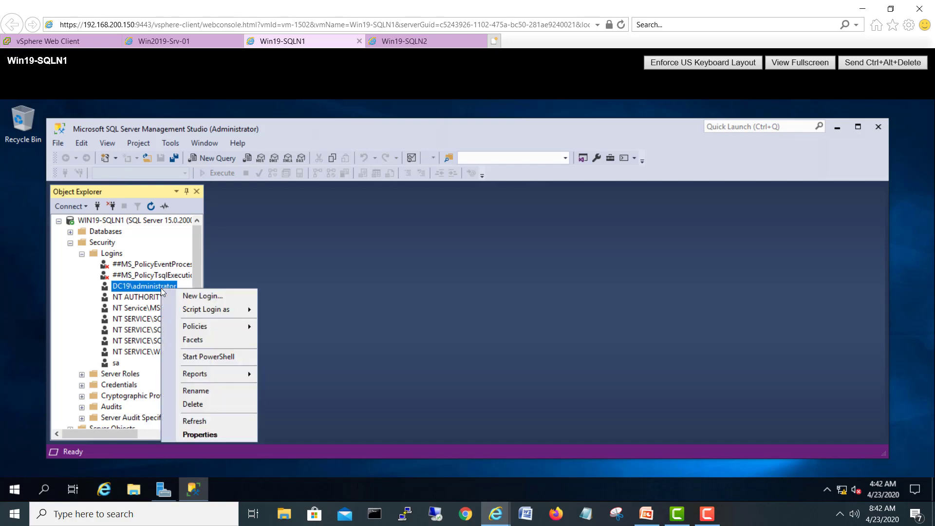
left_click(188, 435)
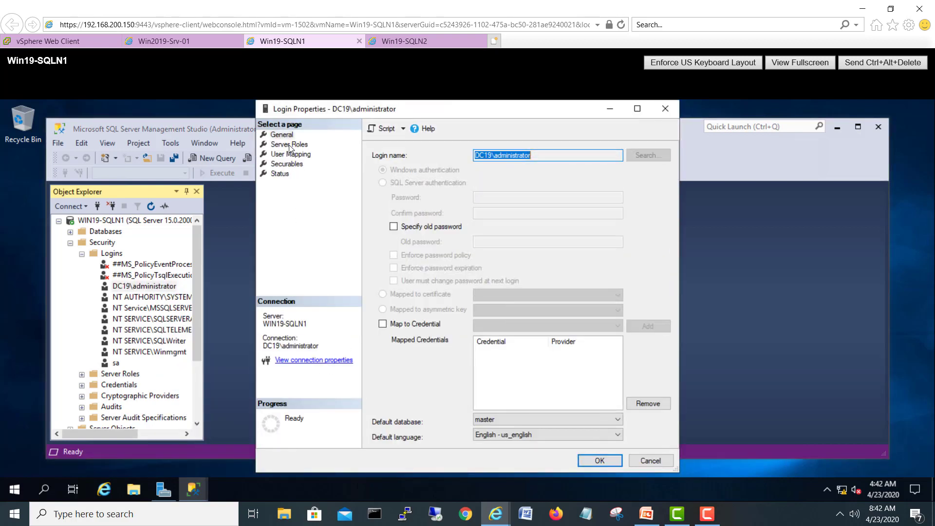
left_click(289, 145)
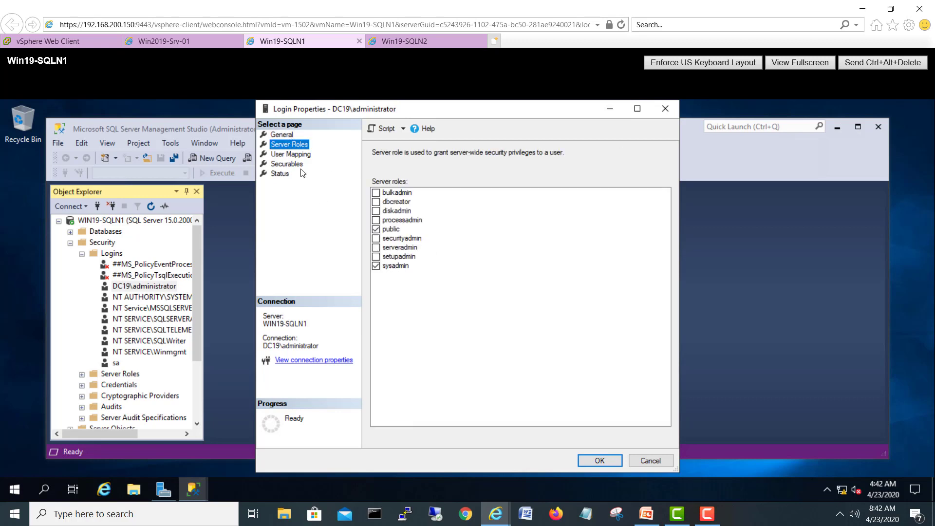
left_click(286, 164)
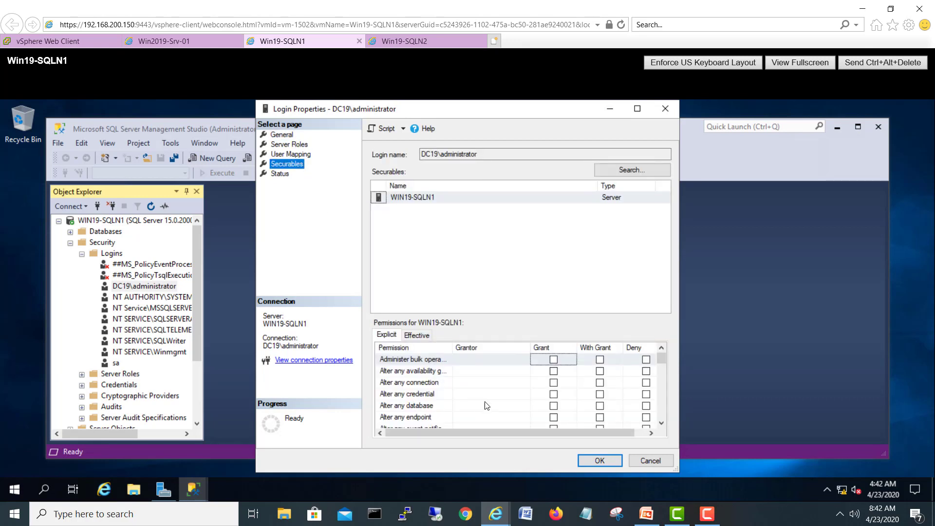
left_click_drag(660, 360, 650, 387)
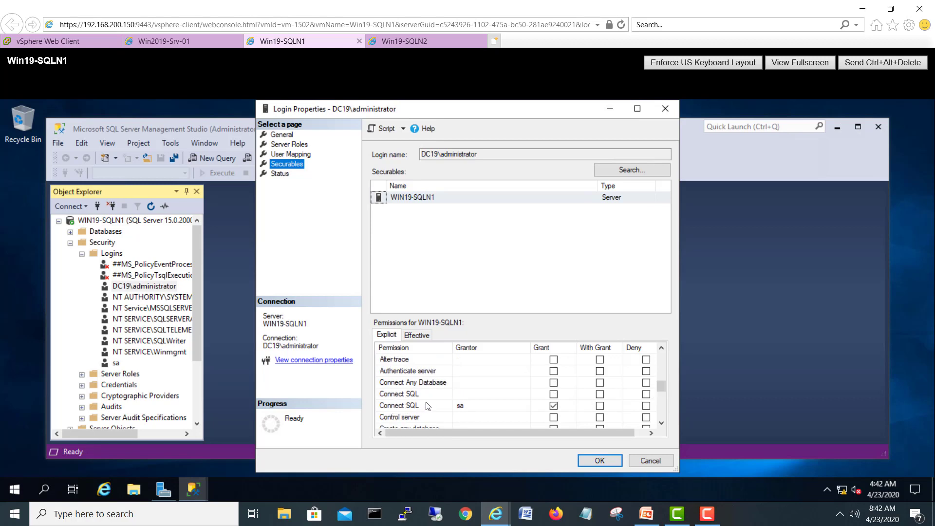
left_click(554, 394)
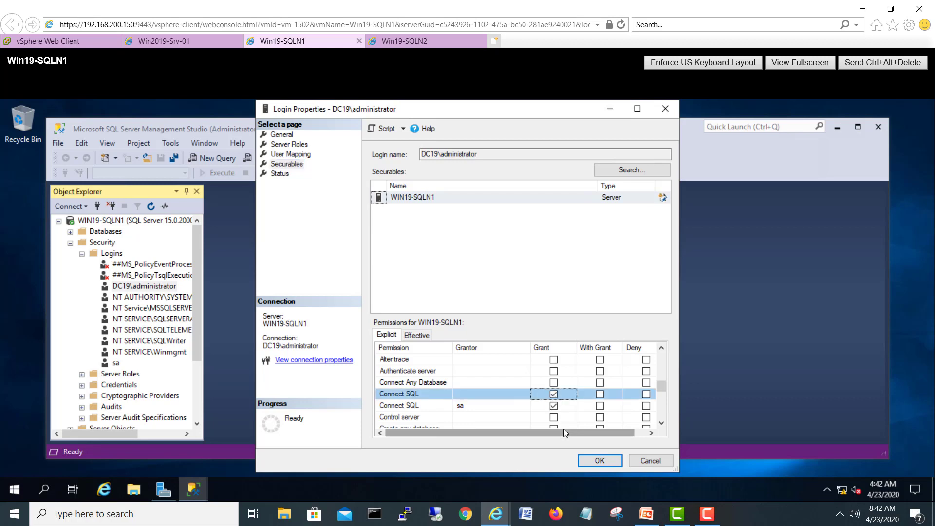
left_click_drag(566, 428, 469, 454)
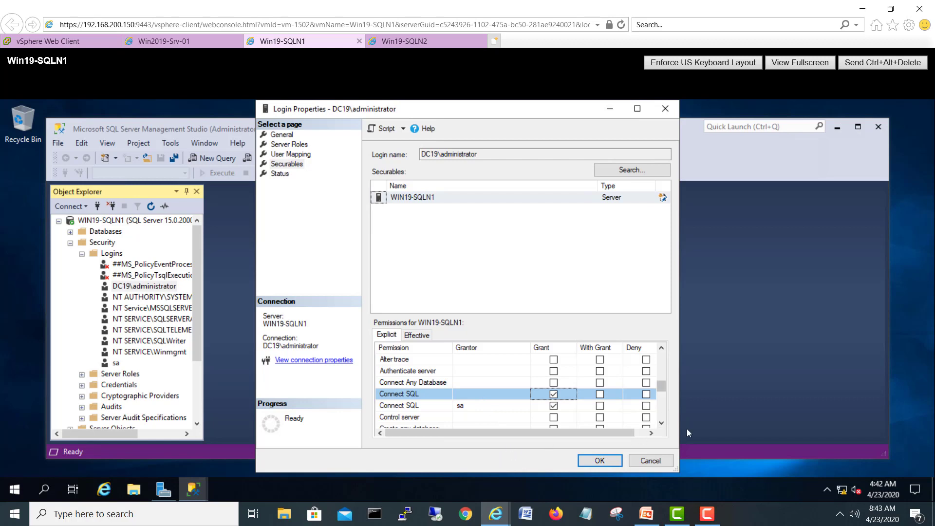
left_click(600, 461)
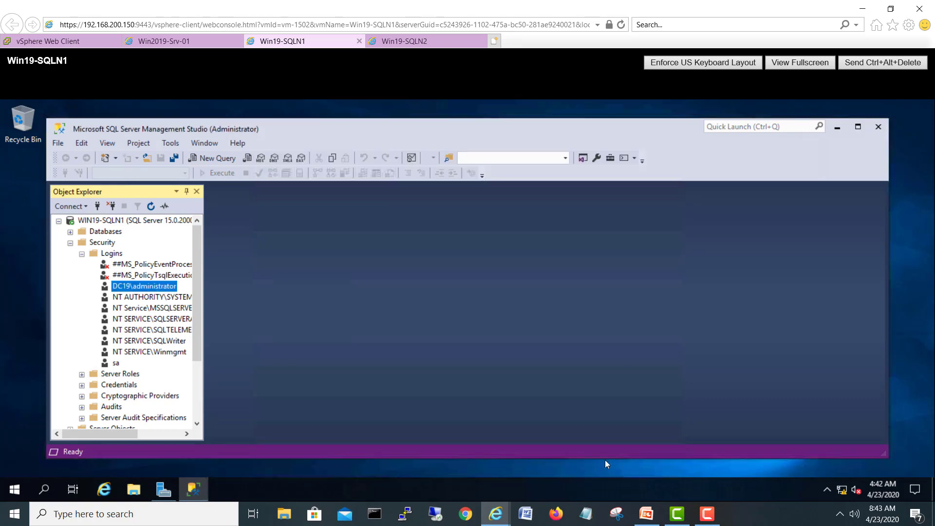
Step: On Win19-SQLN2, close Administrative Tools and review the server's Connections properties without changes
left_click(405, 41)
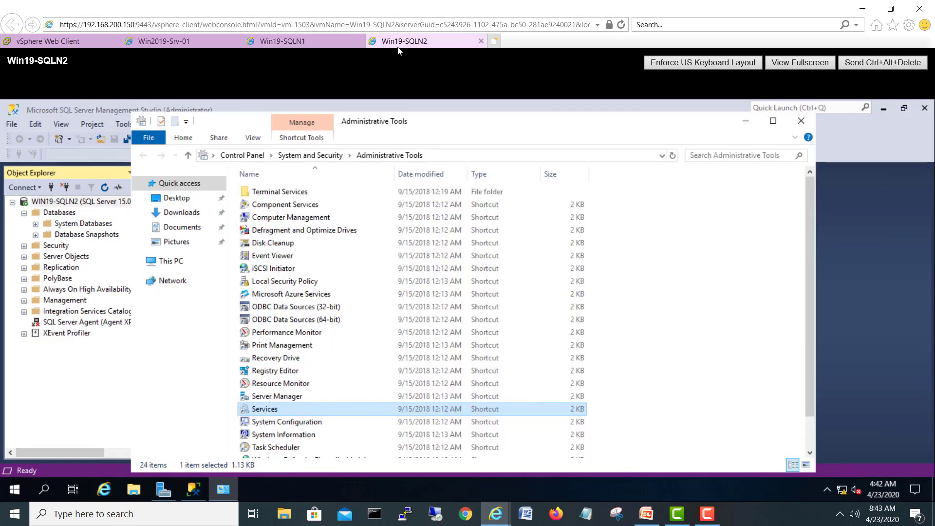
left_click(801, 121)
right_click(94, 204)
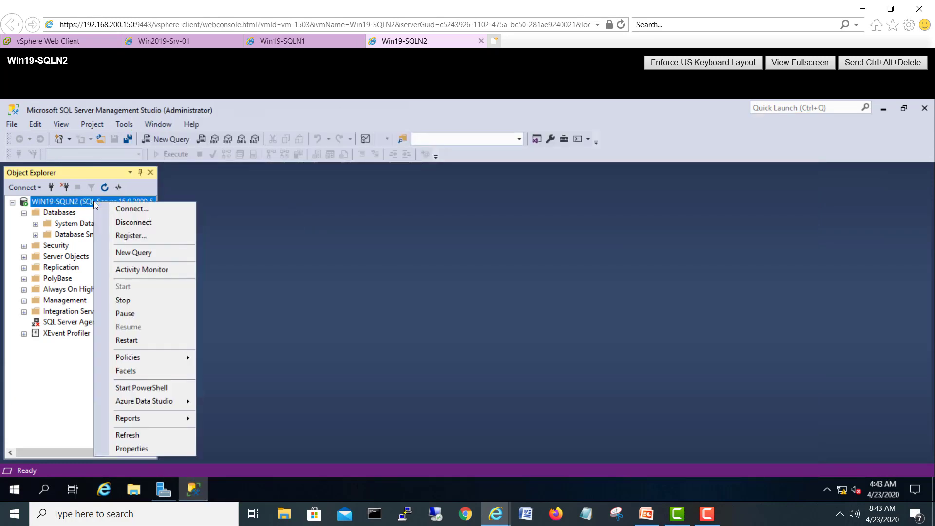
left_click(141, 447)
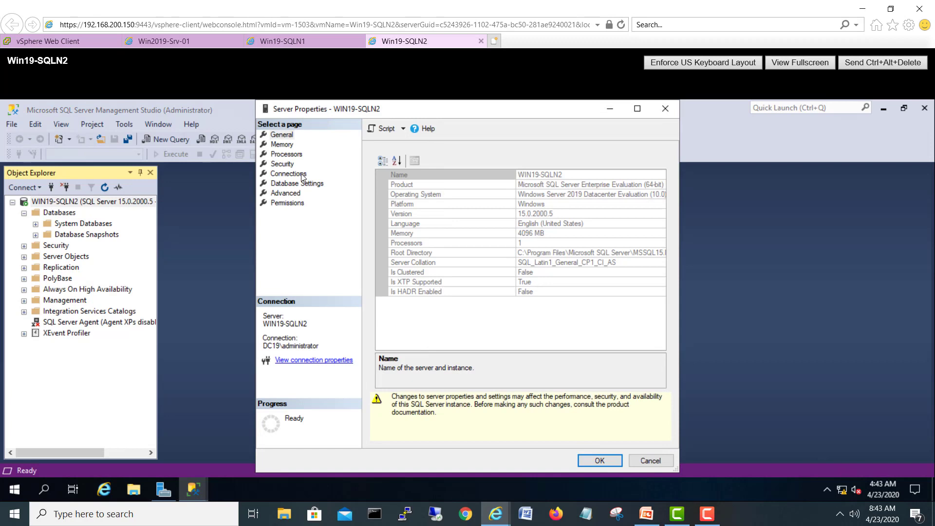
left_click(302, 174)
left_click(584, 460)
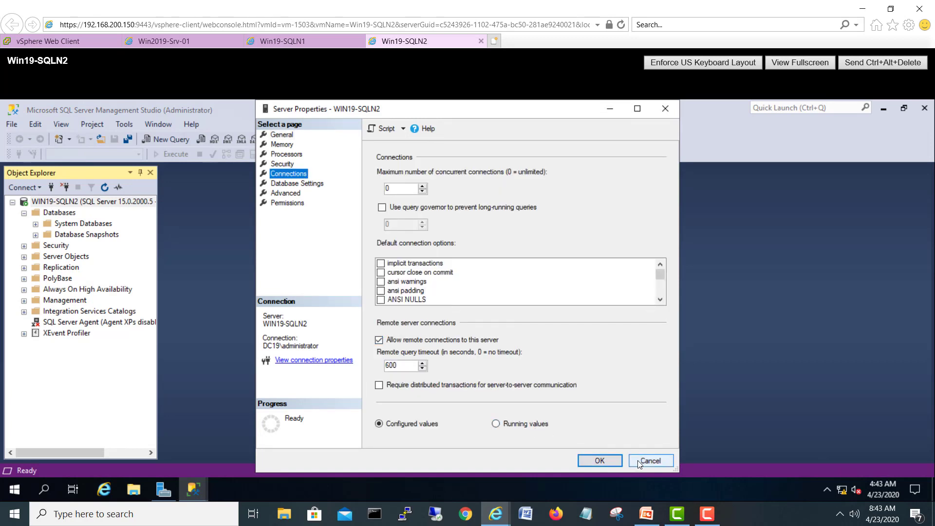
Step: Grant Connect SQL to the DC19\administrator login on WIN19-SQLN2 under Securables and save
left_click(24, 246)
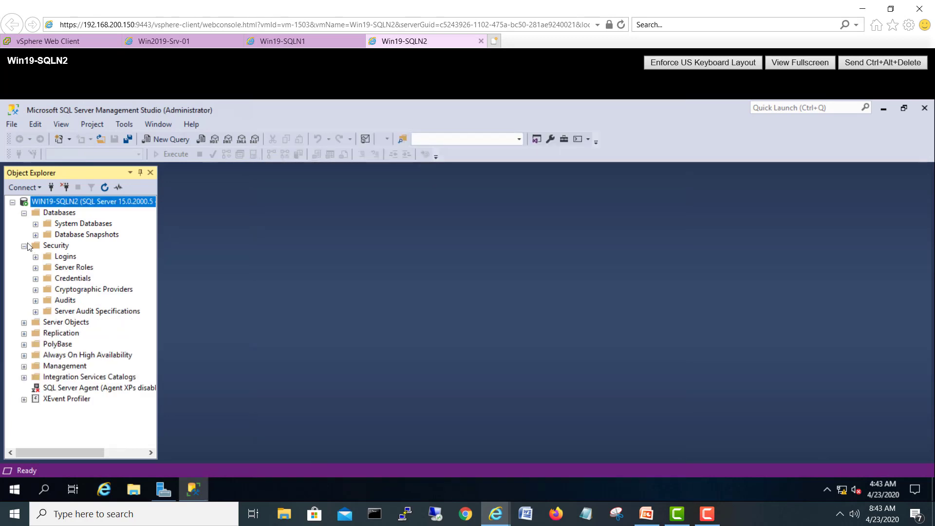
left_click(35, 257)
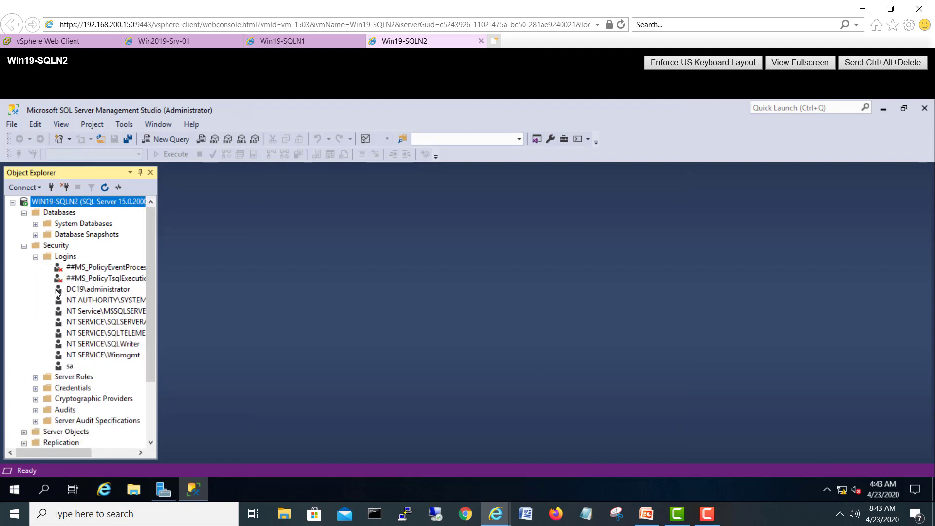
left_click(105, 291)
right_click(106, 291)
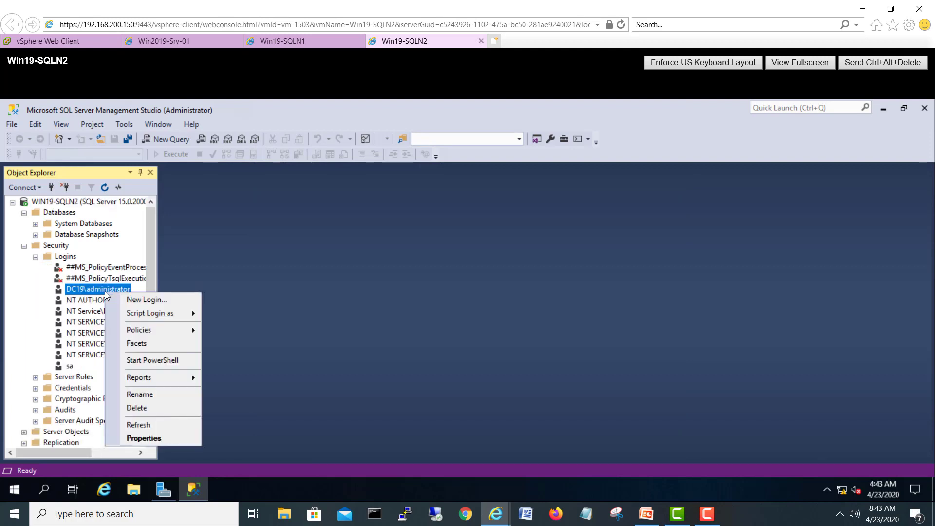
left_click(141, 439)
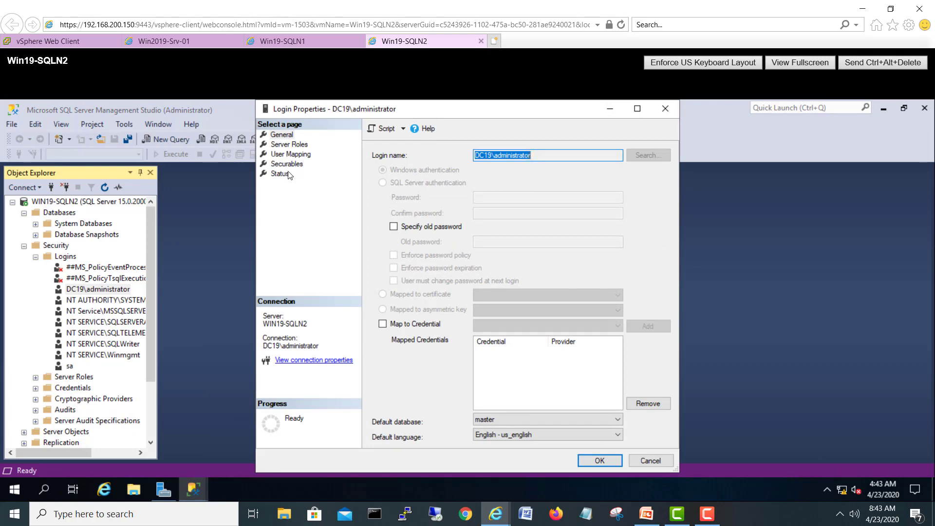
left_click(288, 145)
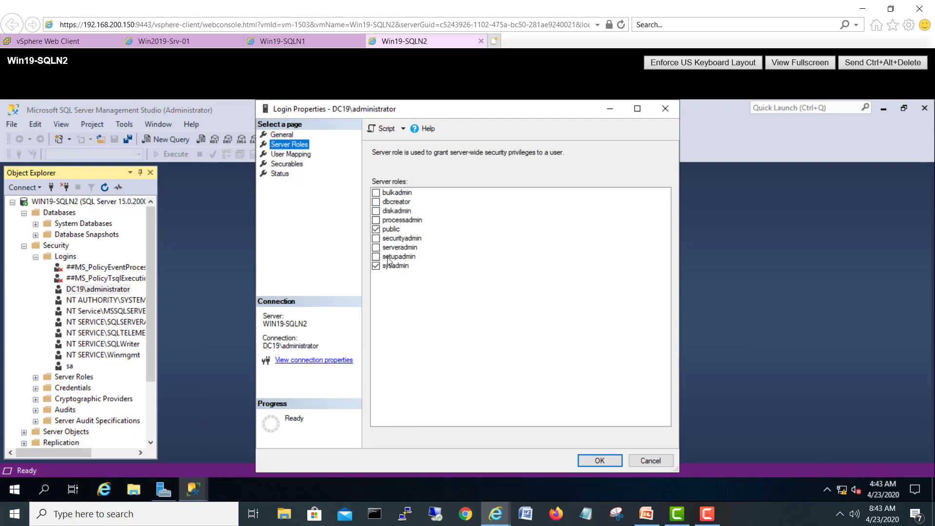
left_click(287, 164)
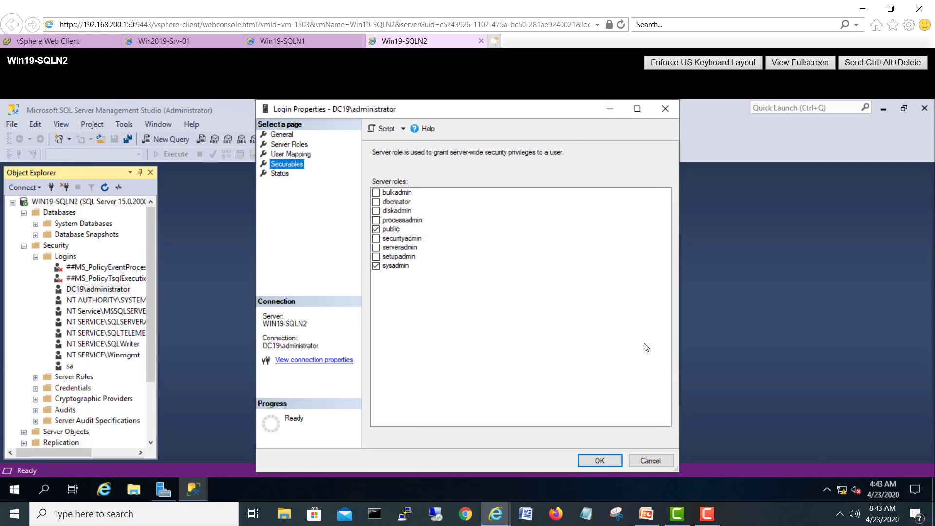
left_click_drag(661, 423, 661, 422)
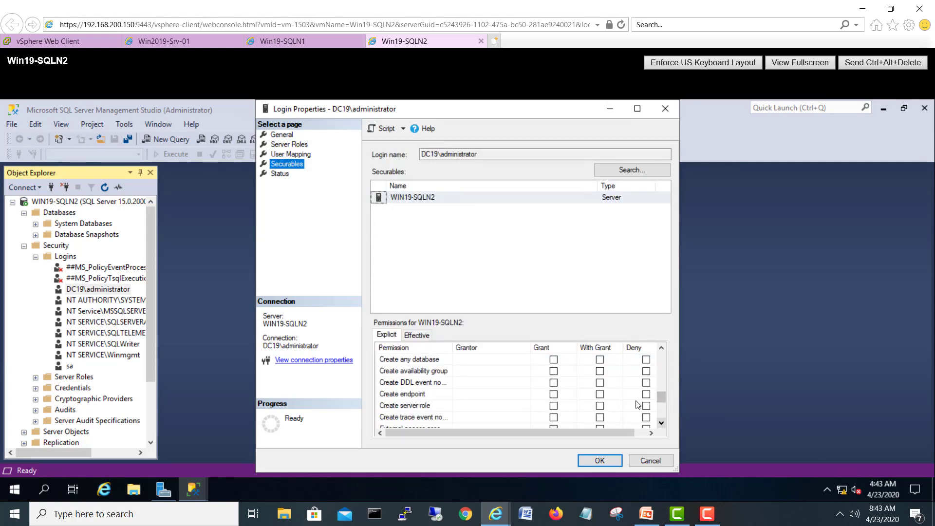
left_click(661, 347)
left_click(662, 347)
left_click(661, 347)
left_click(661, 347)
left_click(661, 347)
left_click(662, 347)
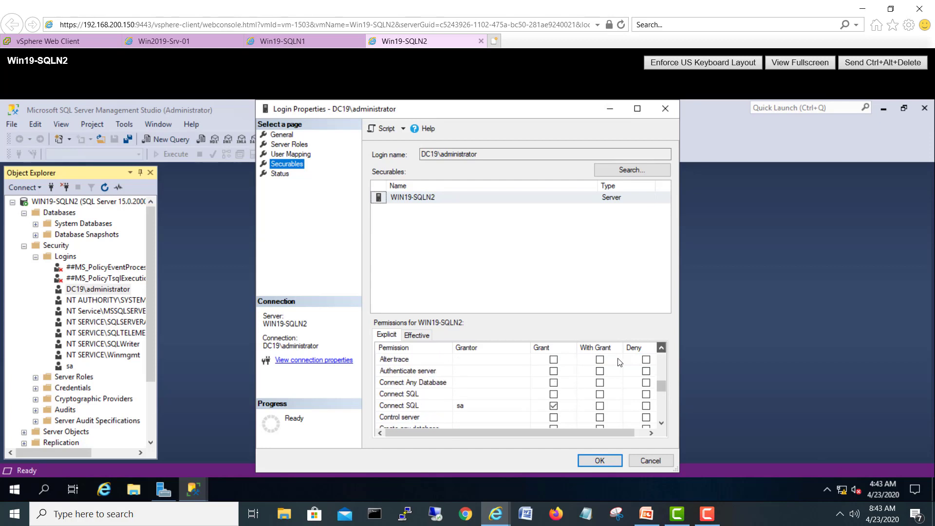
left_click(553, 394)
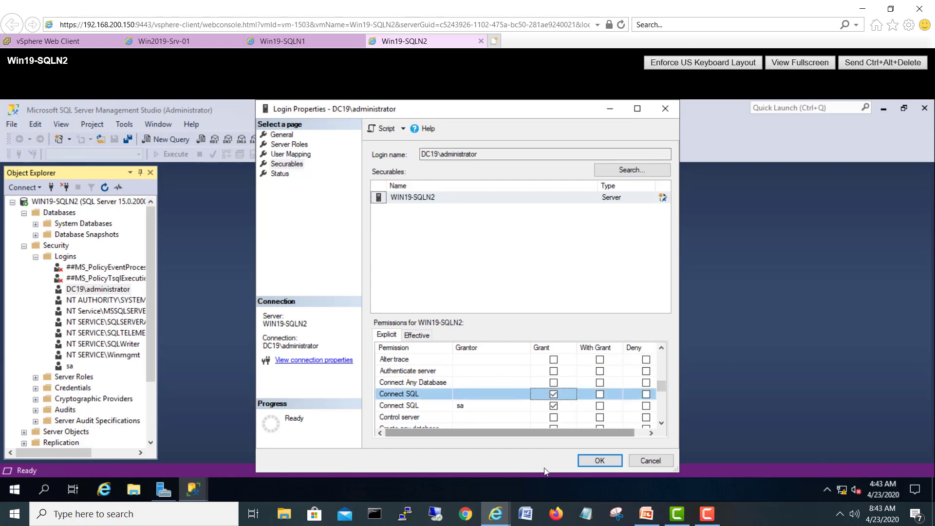
left_click(600, 461)
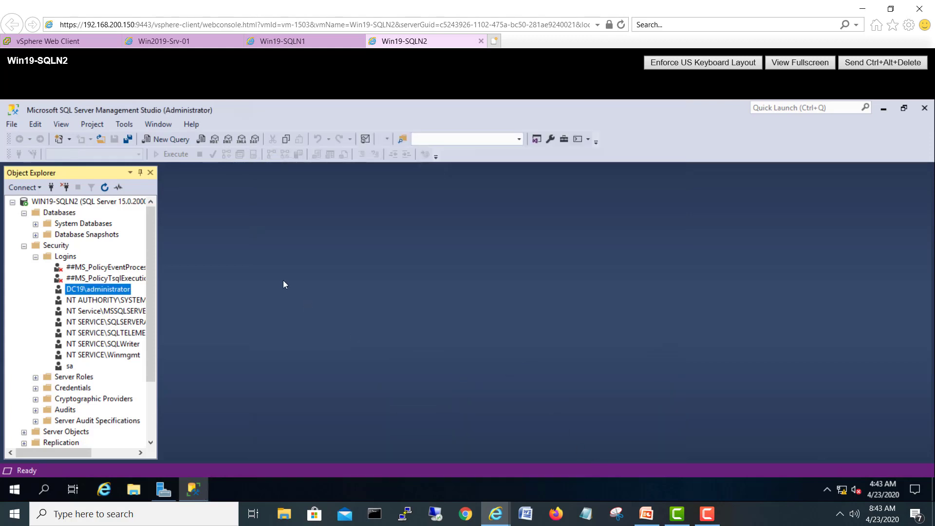
Step: Close SQL Server Management Studio on both Win19-SQLN2 and Win19-SQLN1
left_click(925, 109)
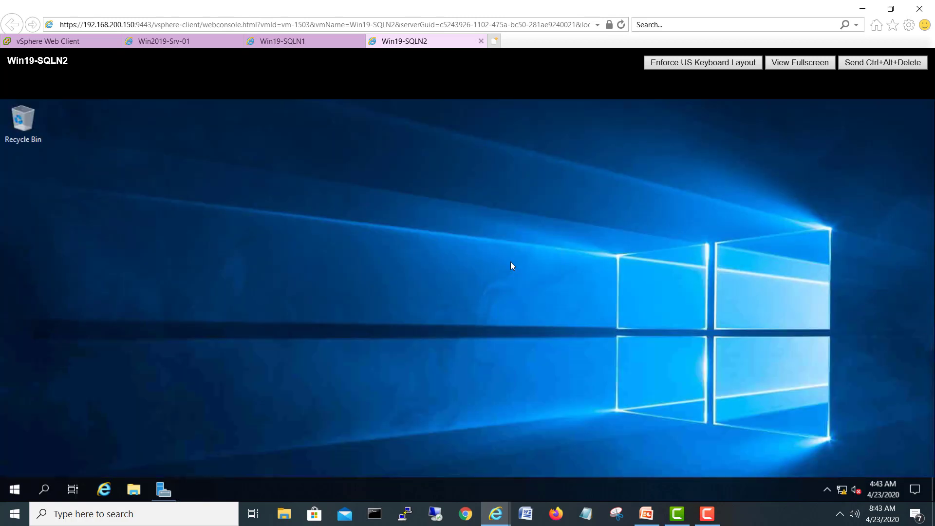
left_click(276, 42)
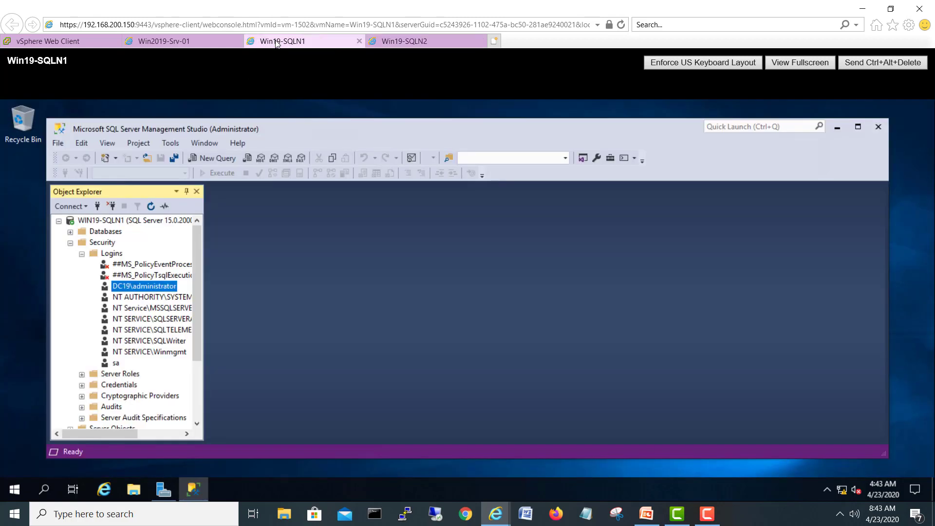
left_click(879, 127)
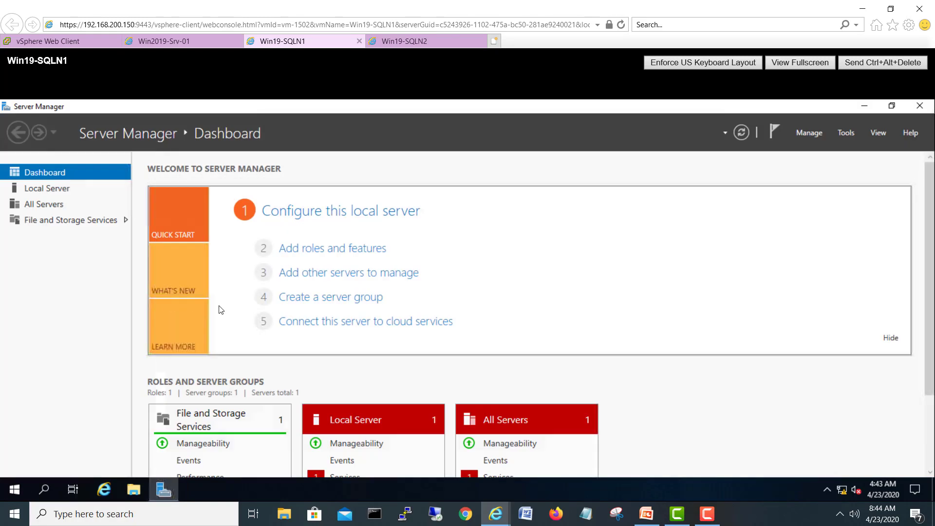
Step: Install Failover Clustering with its management tools on Win19-SQLN1 via Add Roles and Features
left_click(319, 251)
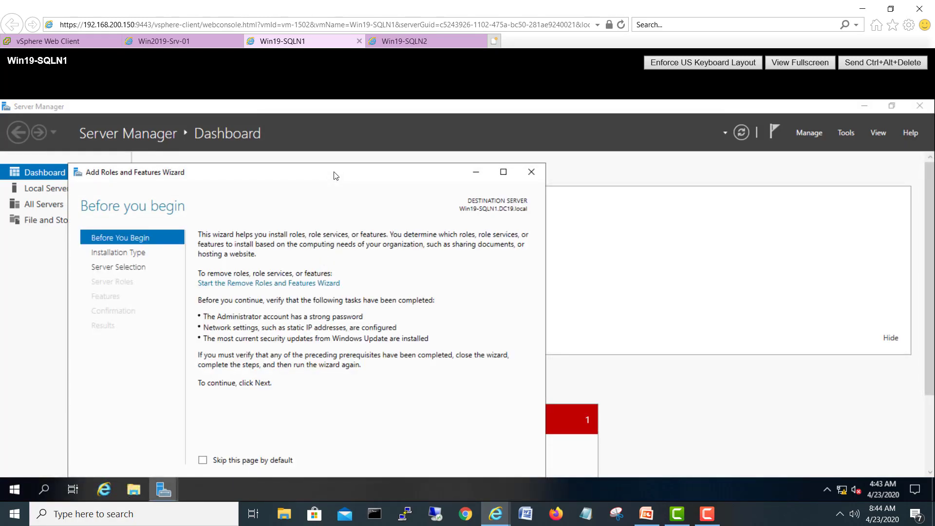
left_click_drag(336, 175, 459, 114)
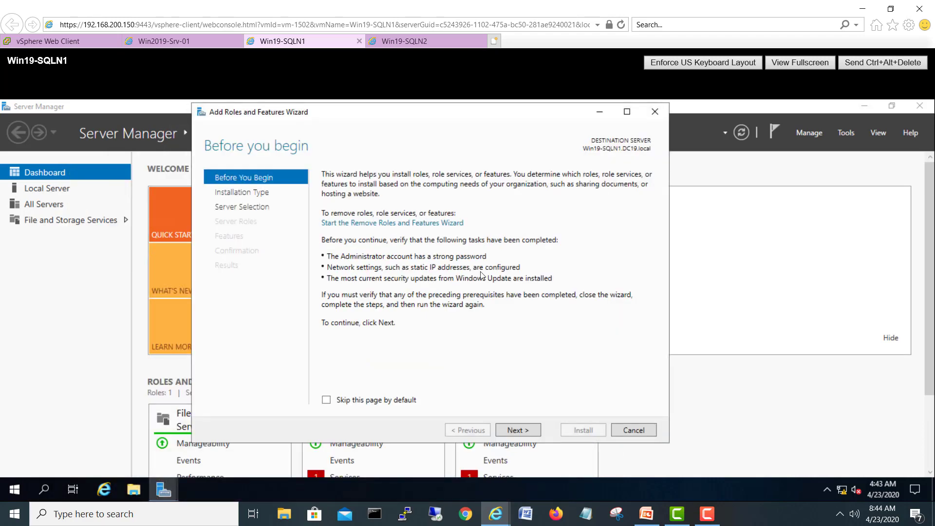
left_click(534, 430)
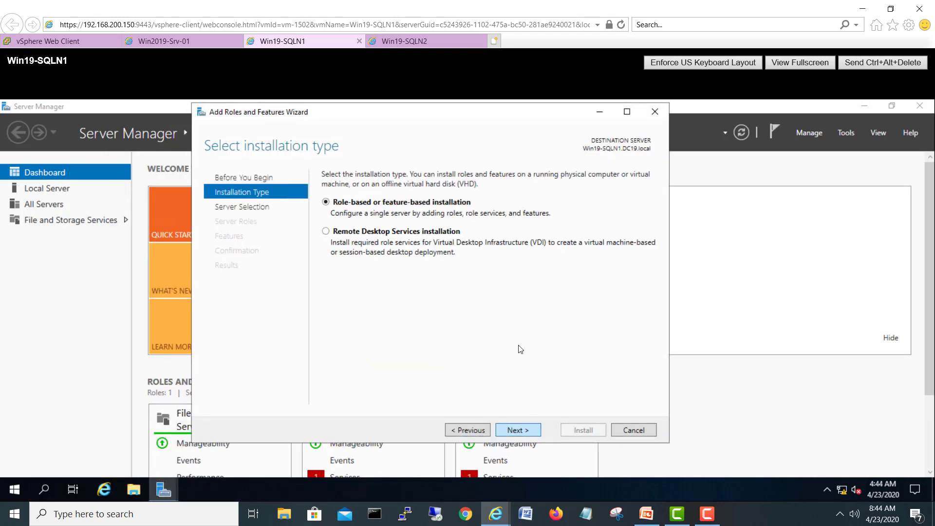
left_click(530, 430)
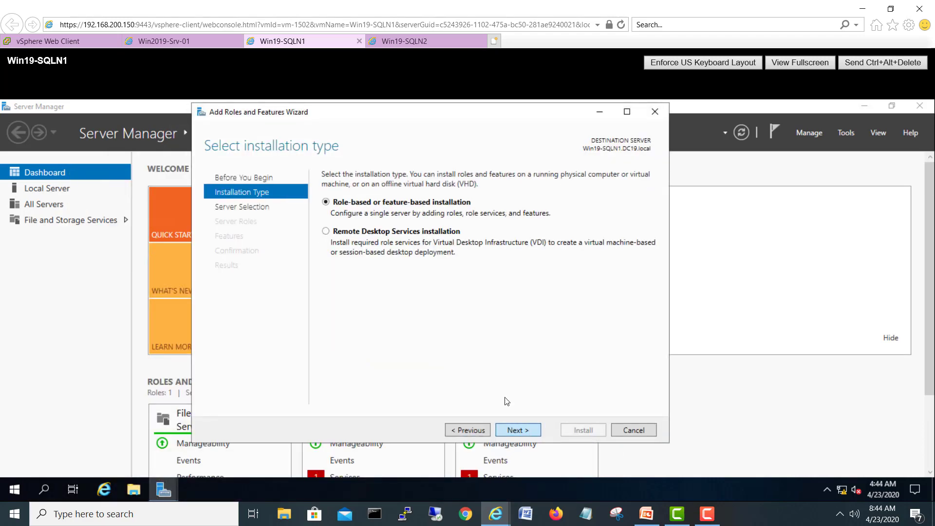
left_click(528, 430)
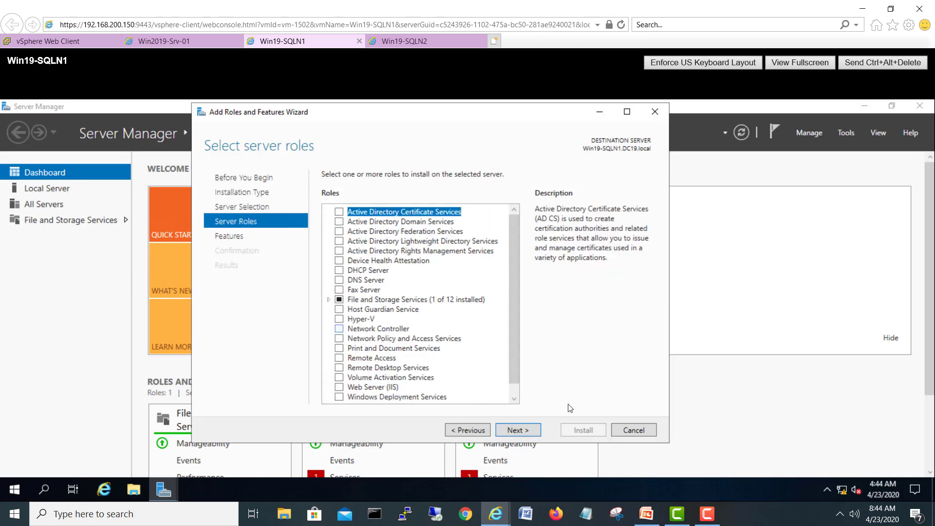
left_click(534, 430)
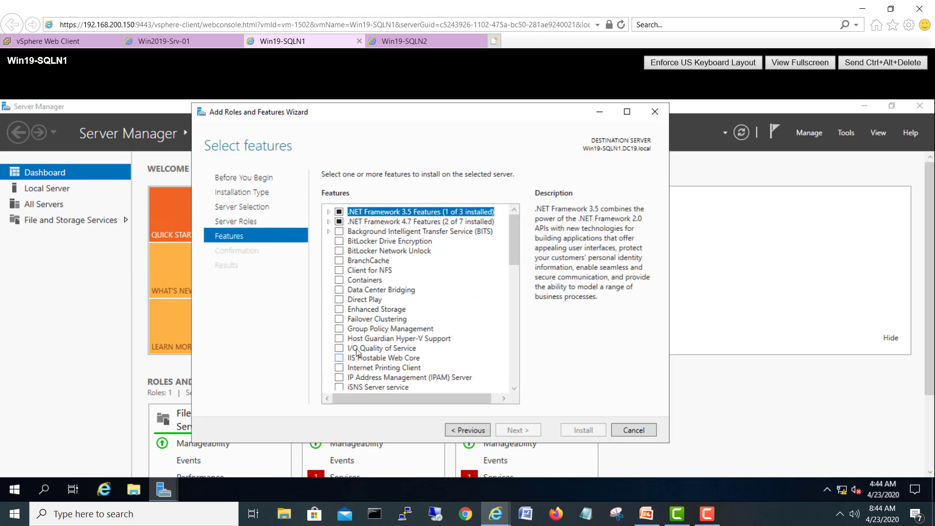
left_click(339, 320)
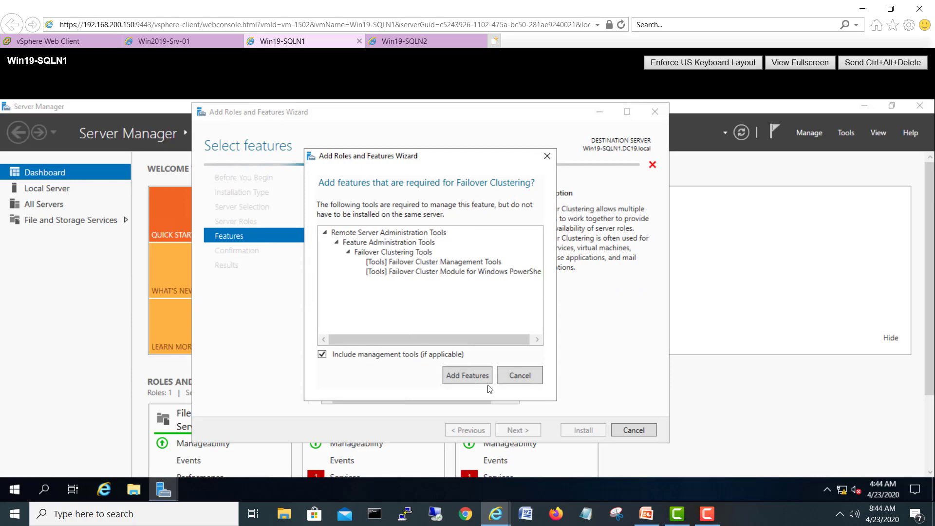
left_click(480, 376)
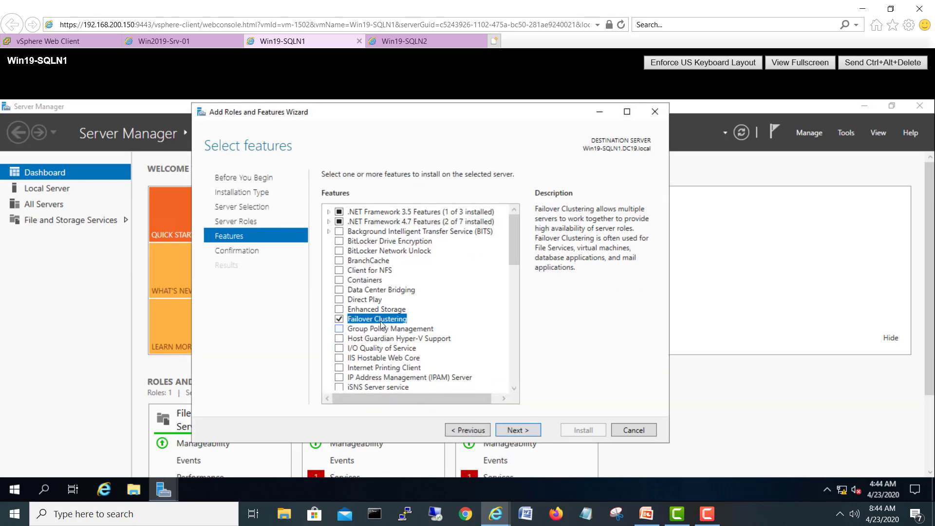
left_click(534, 433)
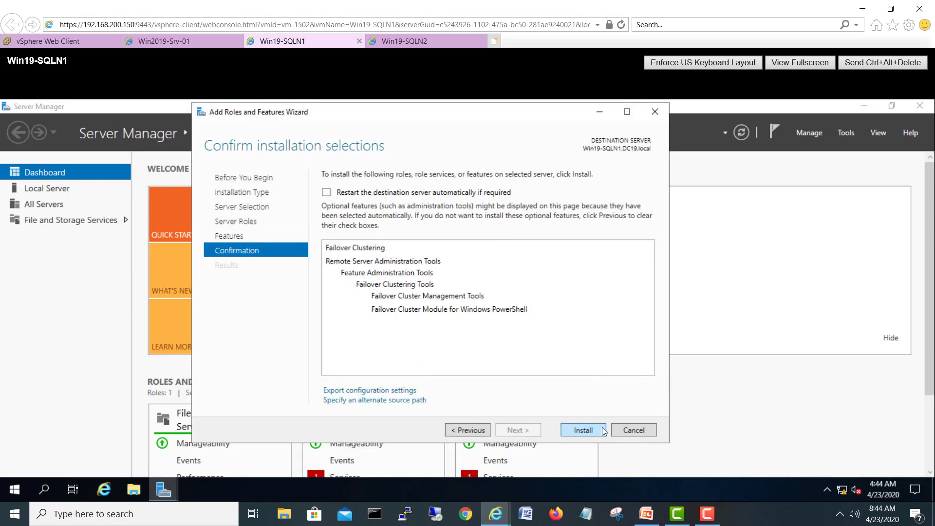
key("Return")
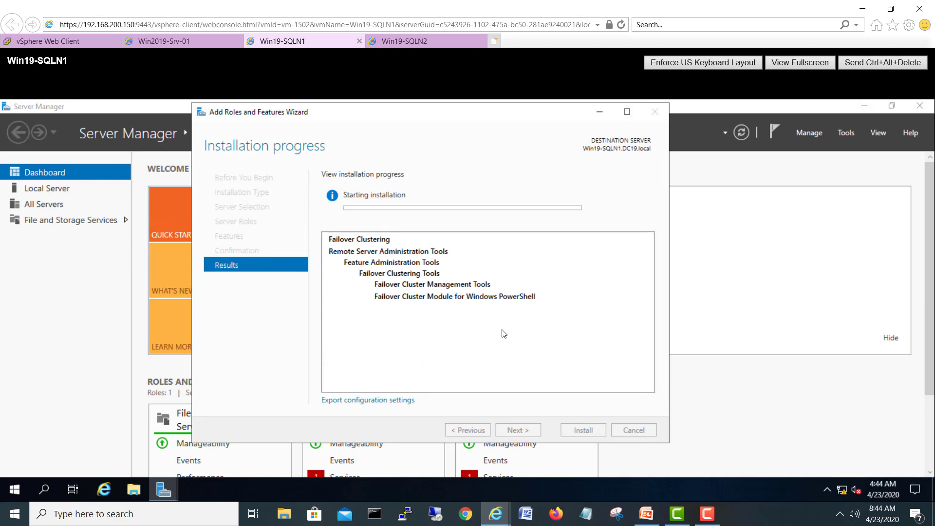
left_click(408, 42)
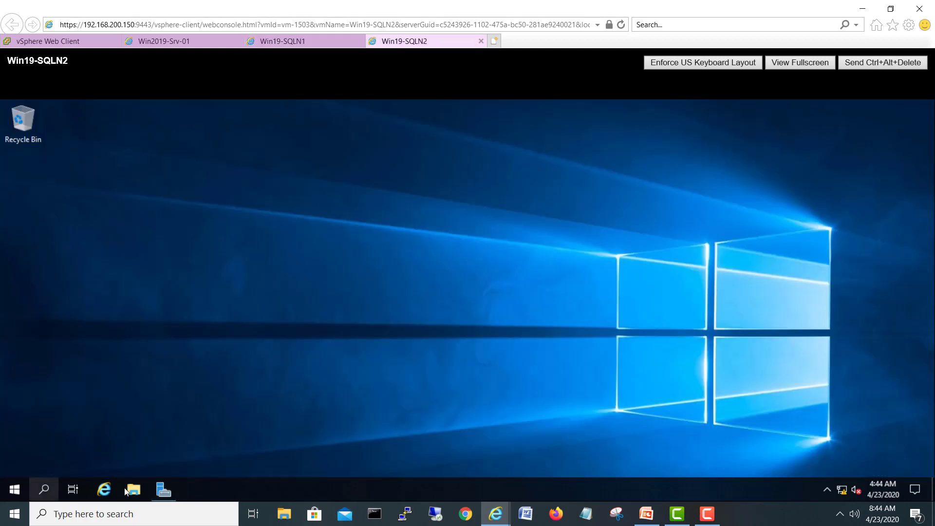
Step: From Server Manager on Win19-SQLN2, install Failover Clustering plus management tools through Add Roles and Features
left_click(164, 489)
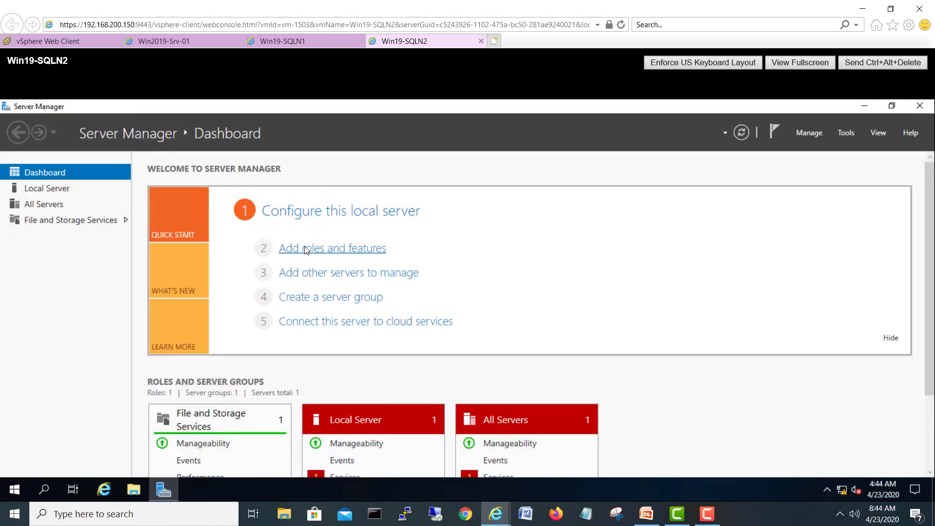
left_click(307, 248)
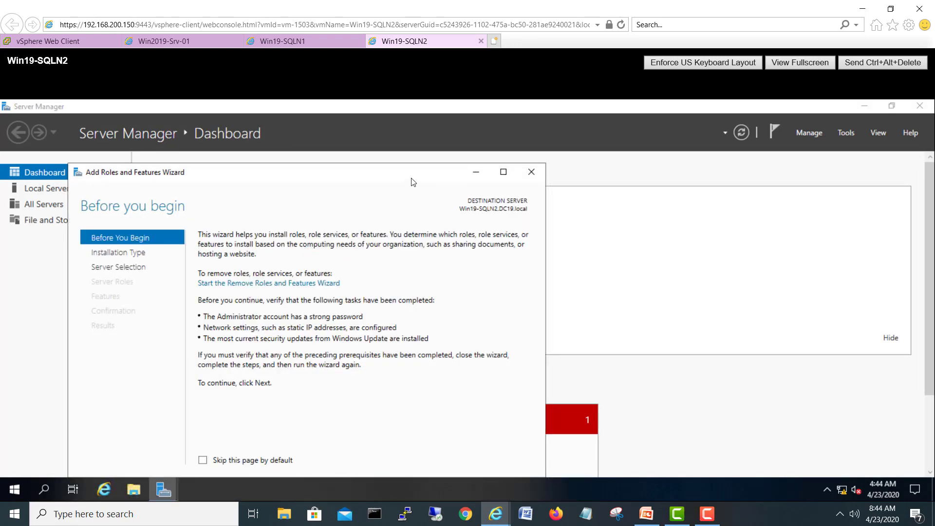
left_click_drag(412, 180, 484, 134)
left_click(479, 448)
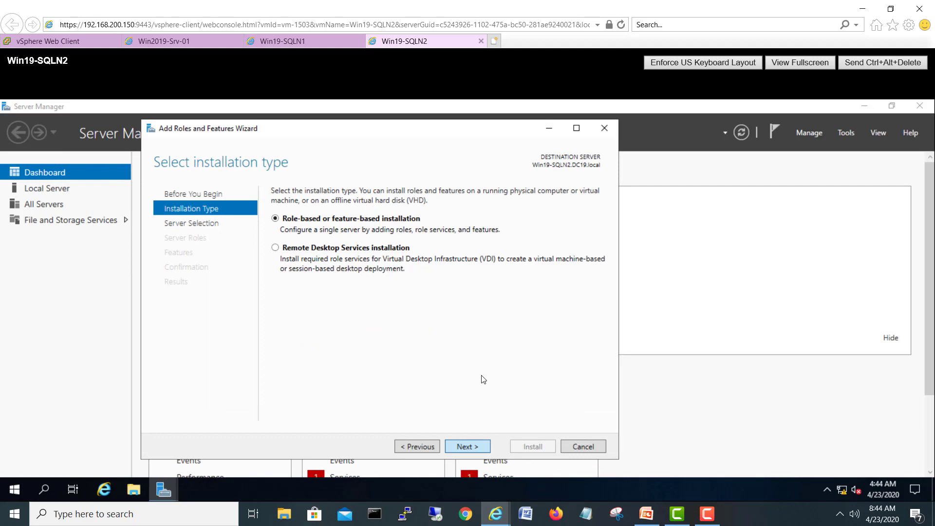
left_click(477, 446)
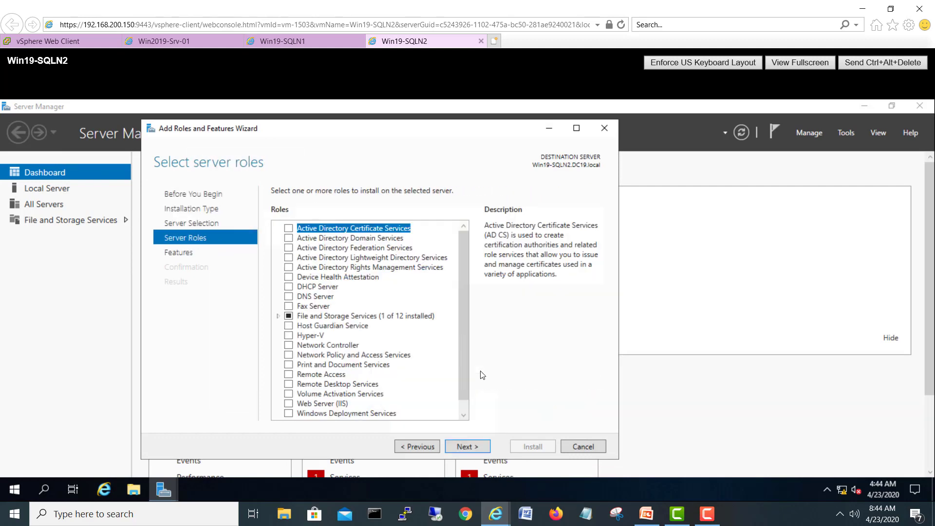
left_click(467, 447)
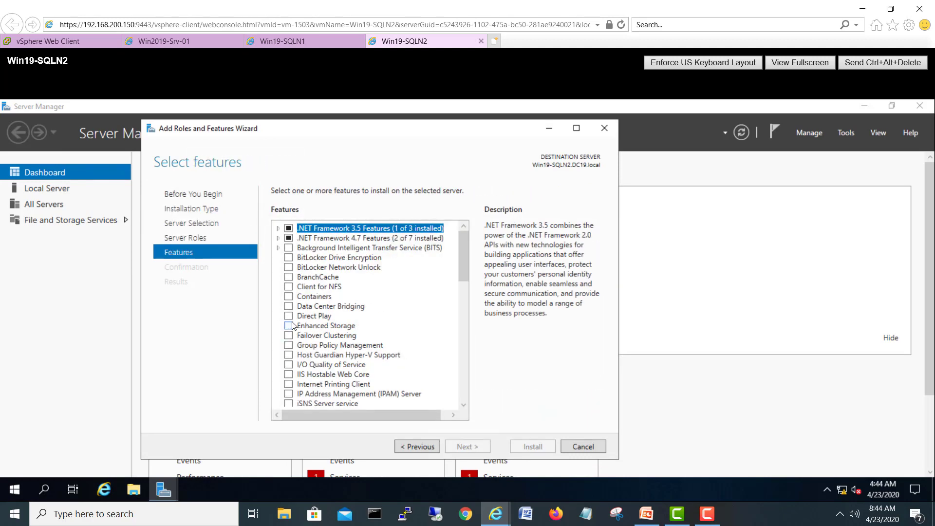
left_click(288, 335)
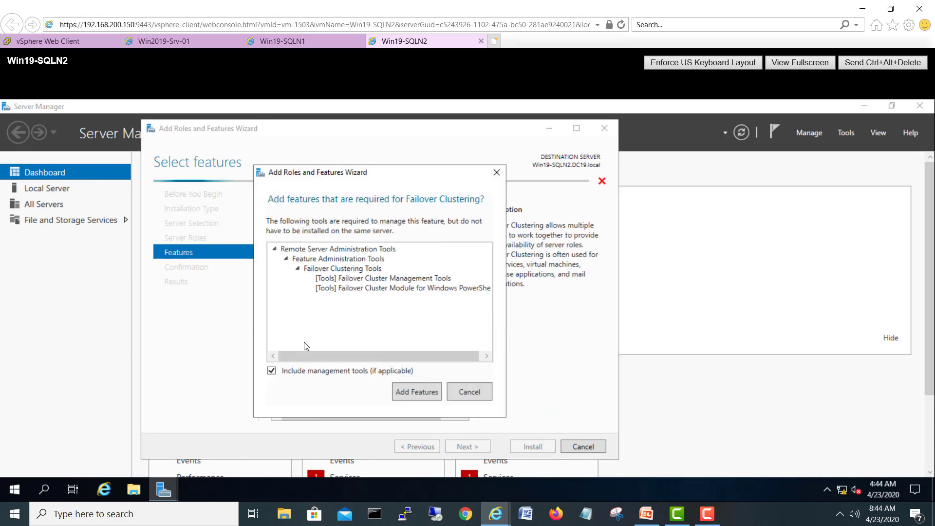
left_click(420, 394)
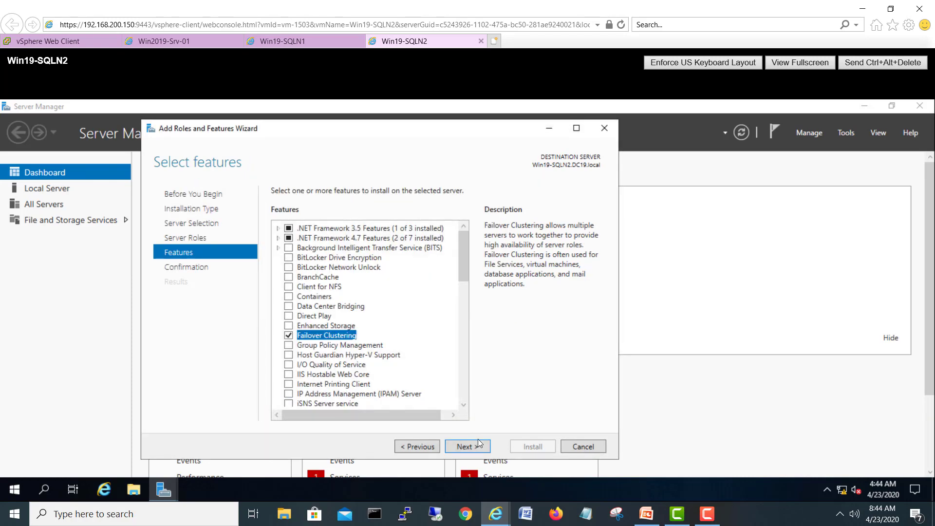
left_click(478, 447)
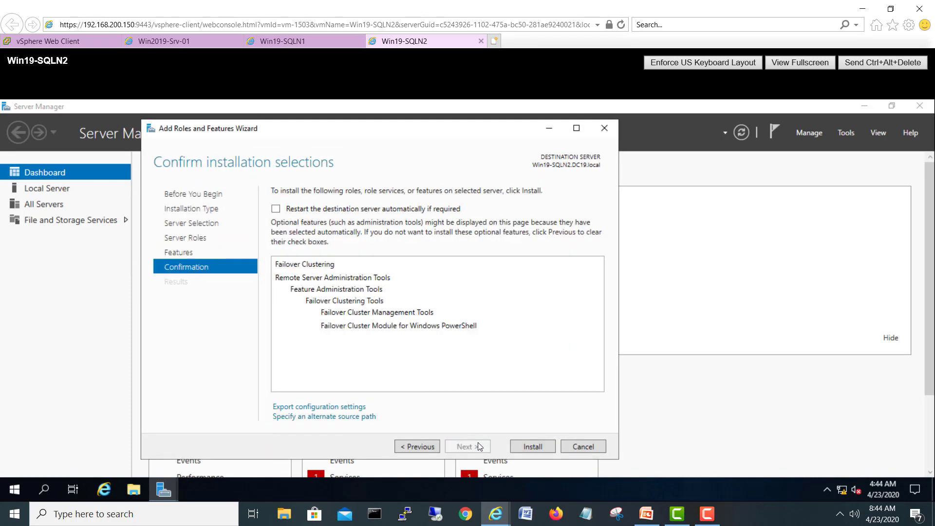
left_click(534, 446)
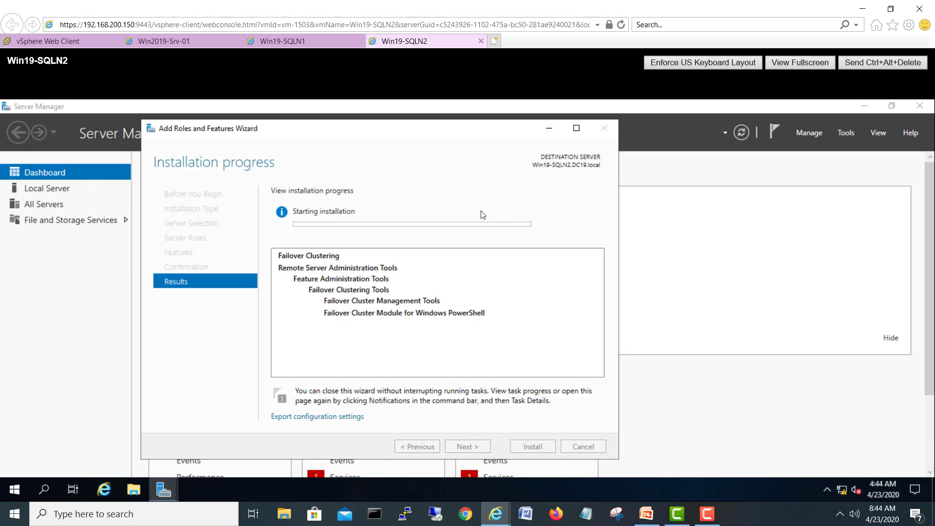
left_click_drag(445, 134, 547, 129)
left_click(314, 42)
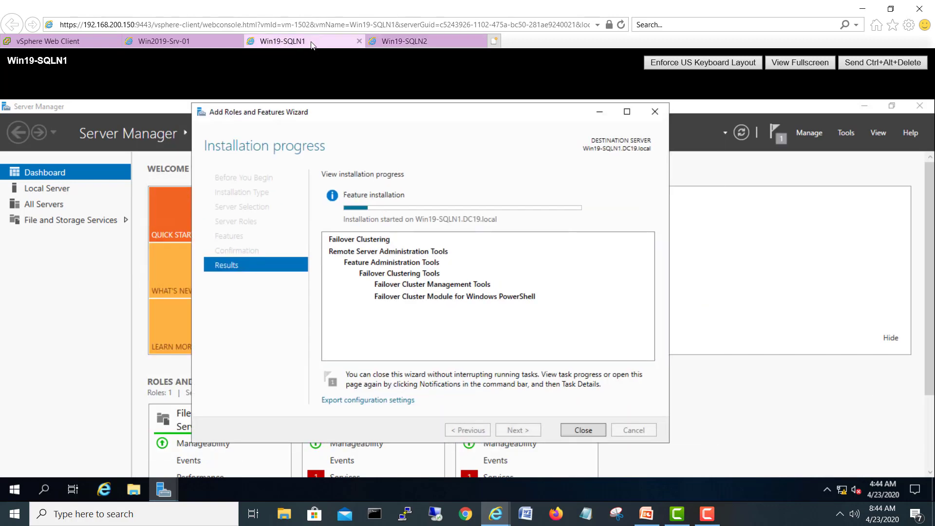
Step: Monitor Failover Clustering installation on both SQL nodes, then go to the Win2019-Srv-01 console
left_click(392, 42)
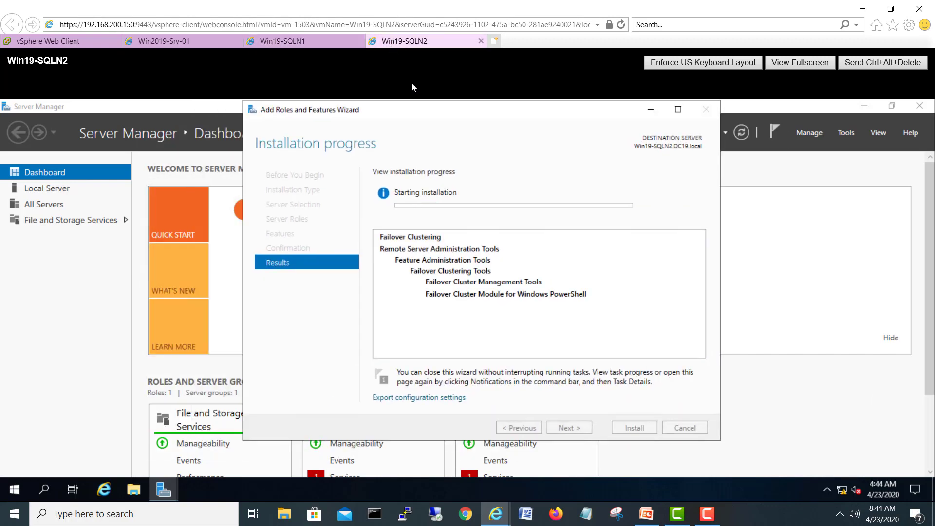
left_click(921, 109)
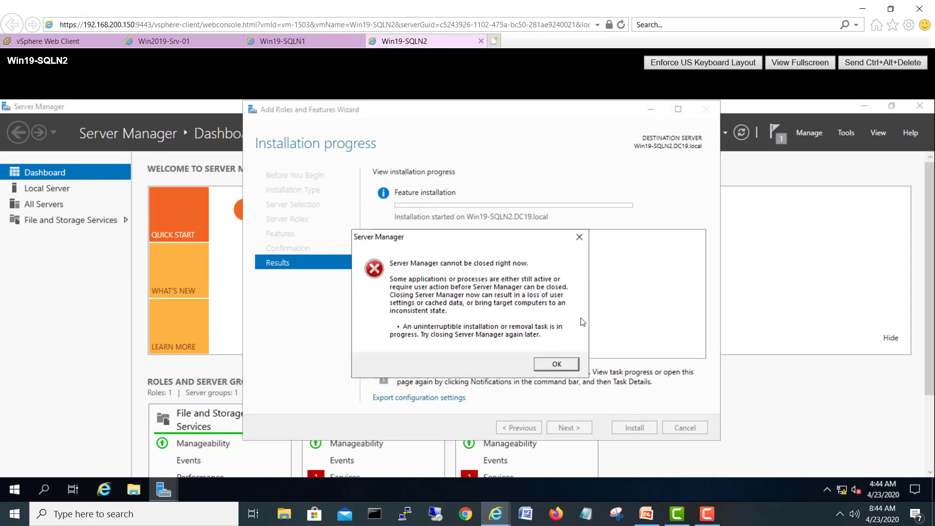
left_click(579, 237)
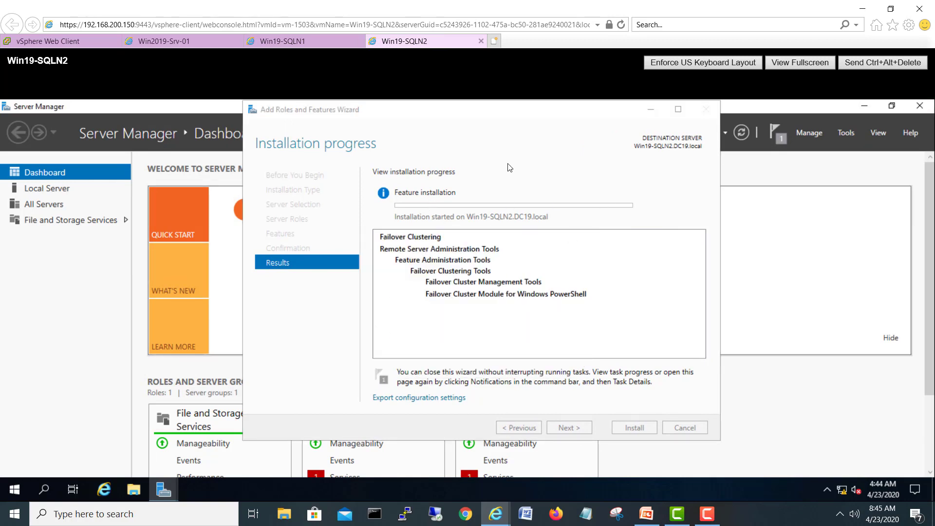
left_click(314, 42)
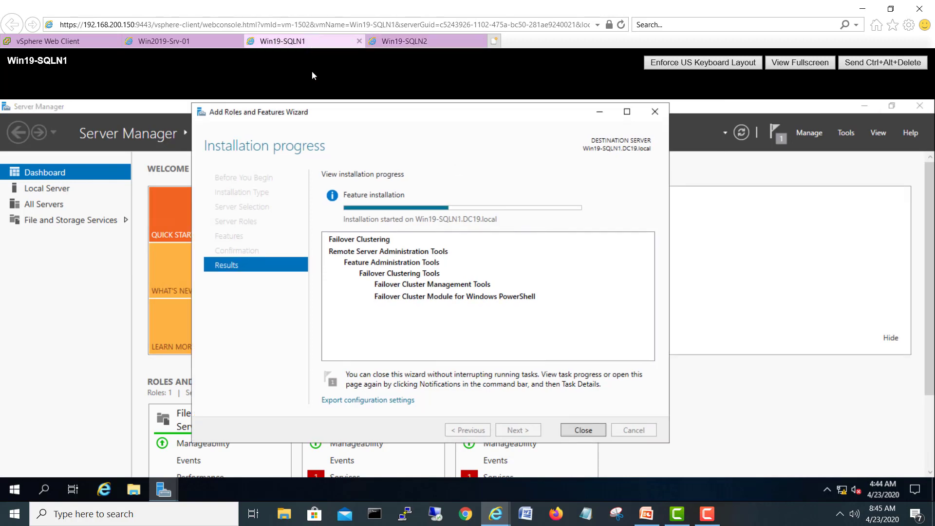
left_click(402, 41)
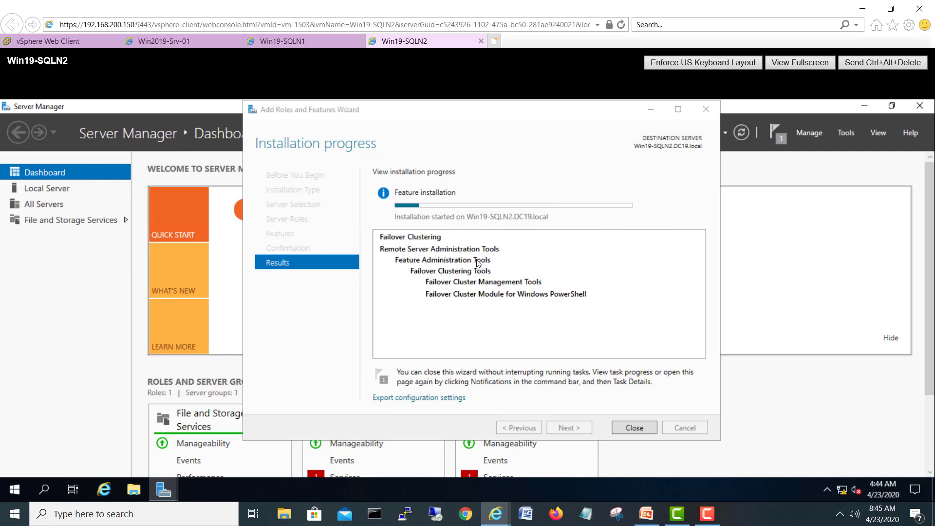
left_click(319, 43)
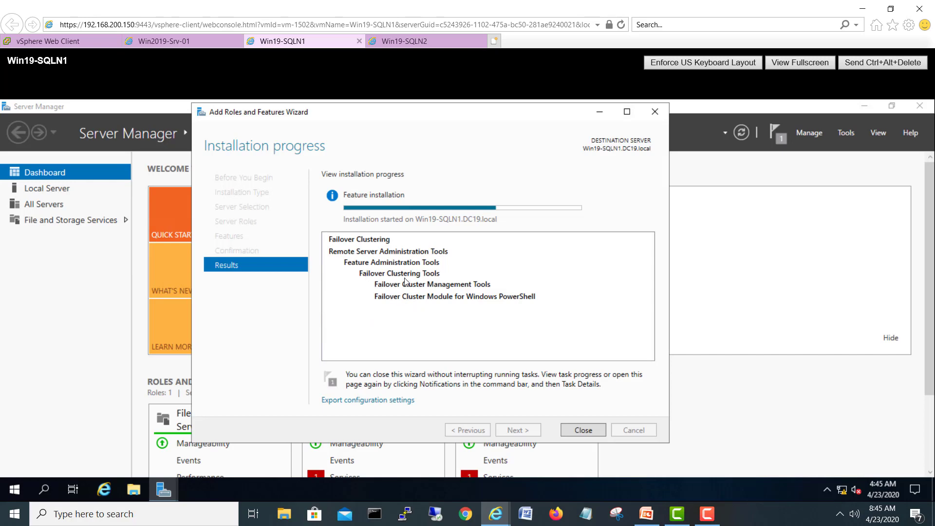
left_click(165, 43)
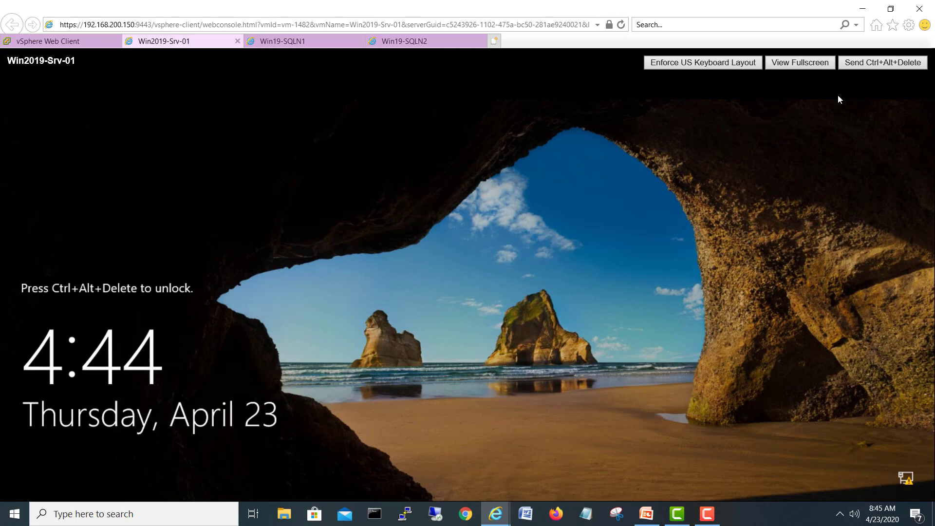
Step: Sign in to the domain controller with the administrator password and launch Active Directory Users and Computers
left_click(850, 68)
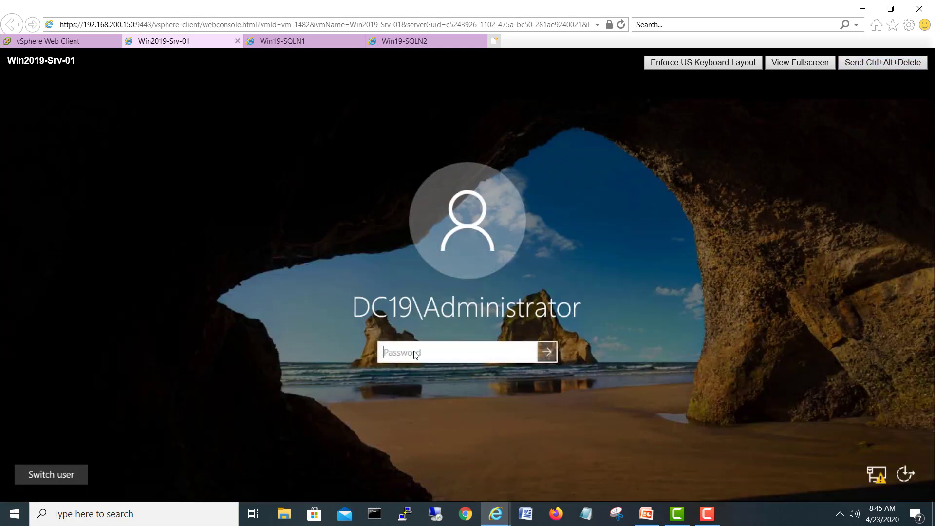
type("•••")
key("Return")
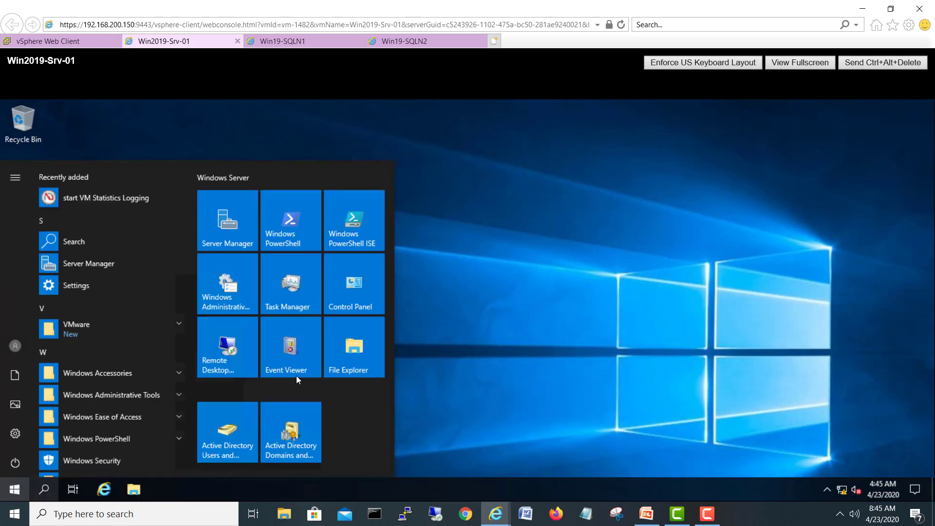
left_click(232, 428)
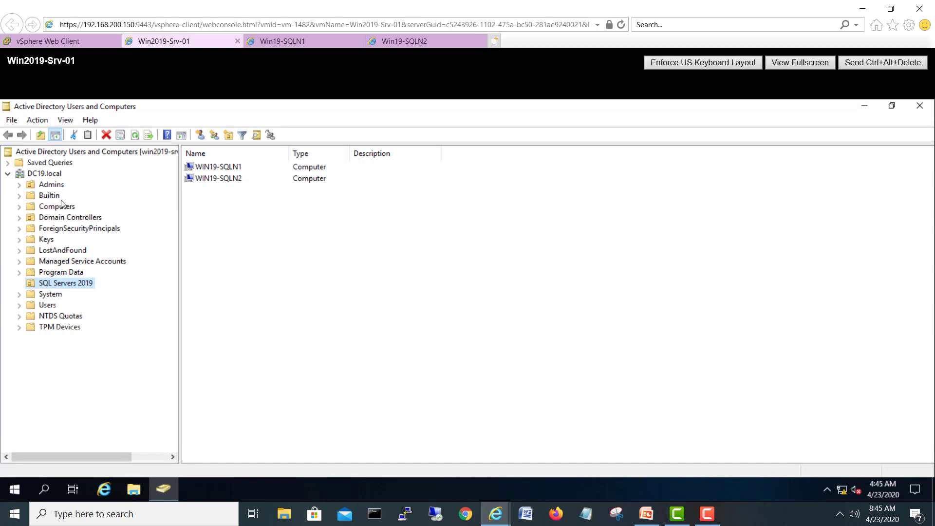
Step: In the Computers container's Security permissions, remove the orphaned Account Unknown entries
left_click(71, 208)
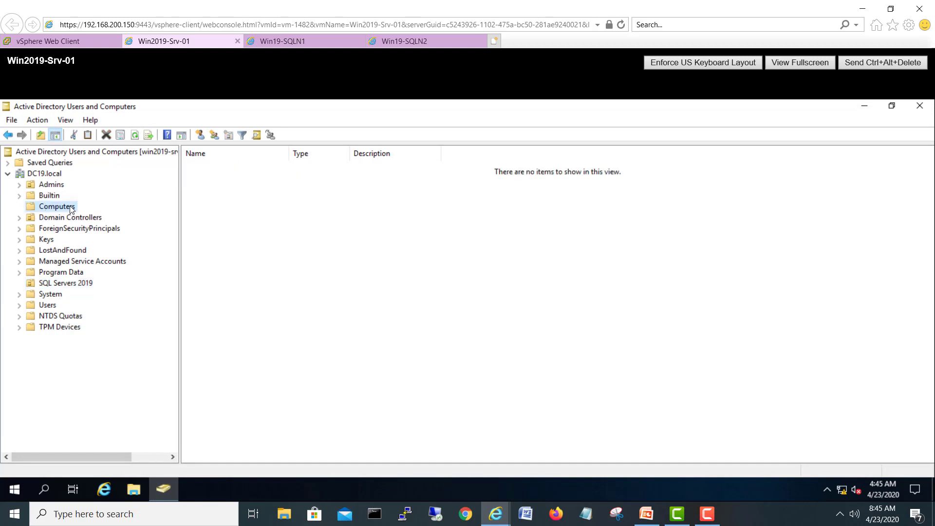
right_click(71, 208)
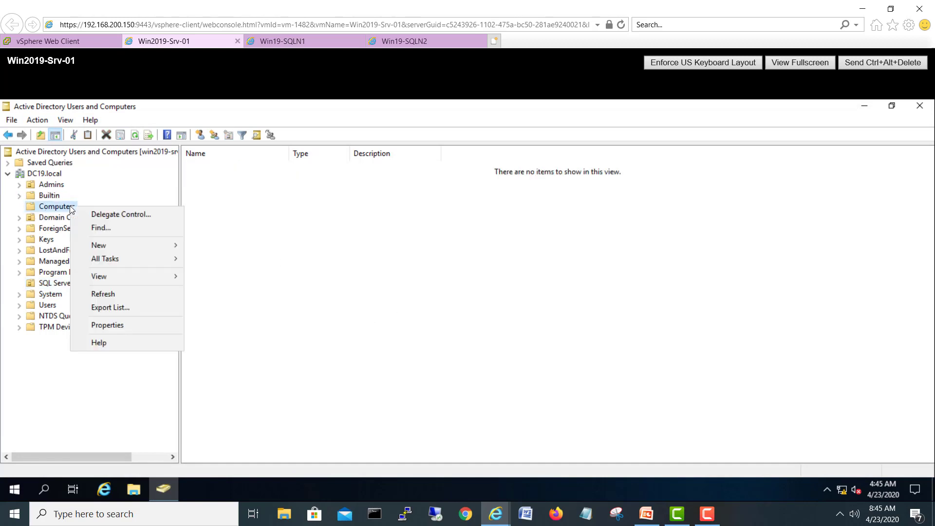
left_click(112, 326)
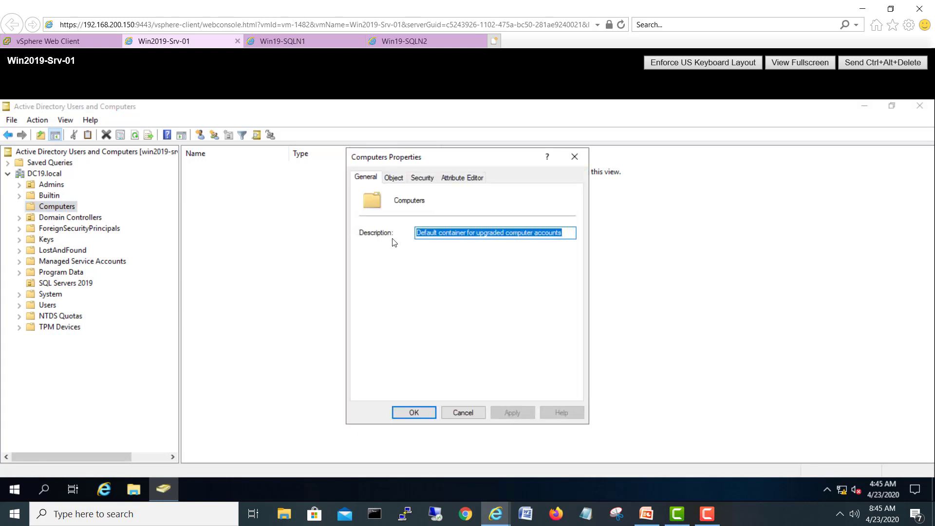
left_click(424, 178)
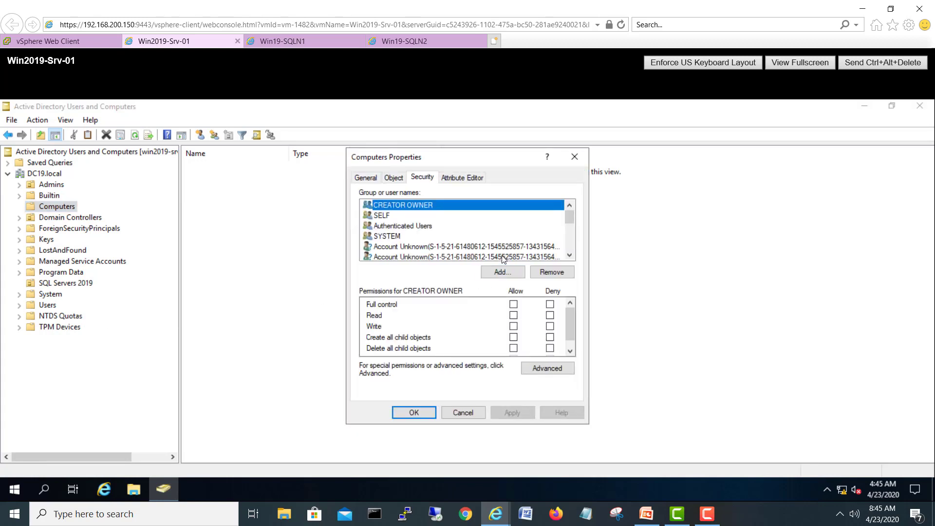
left_click(504, 256)
left_click(551, 272)
left_click(550, 272)
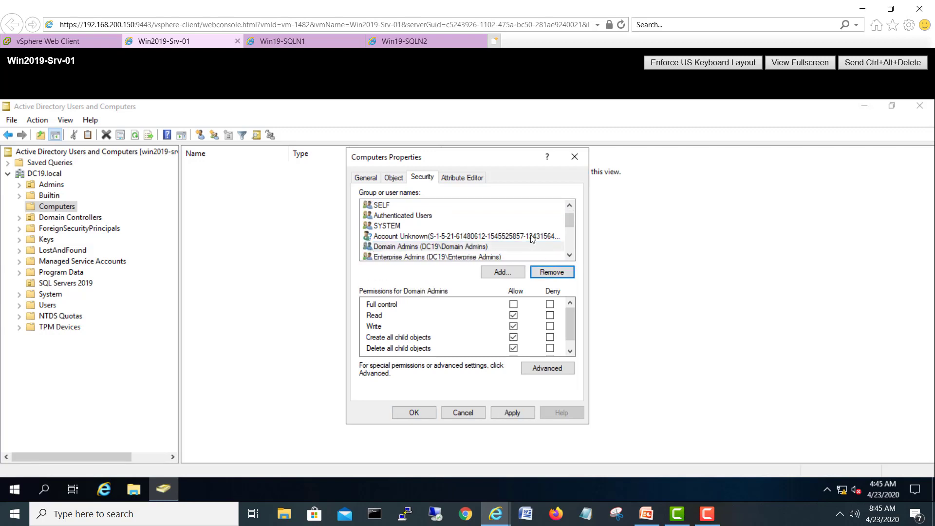
left_click(548, 271)
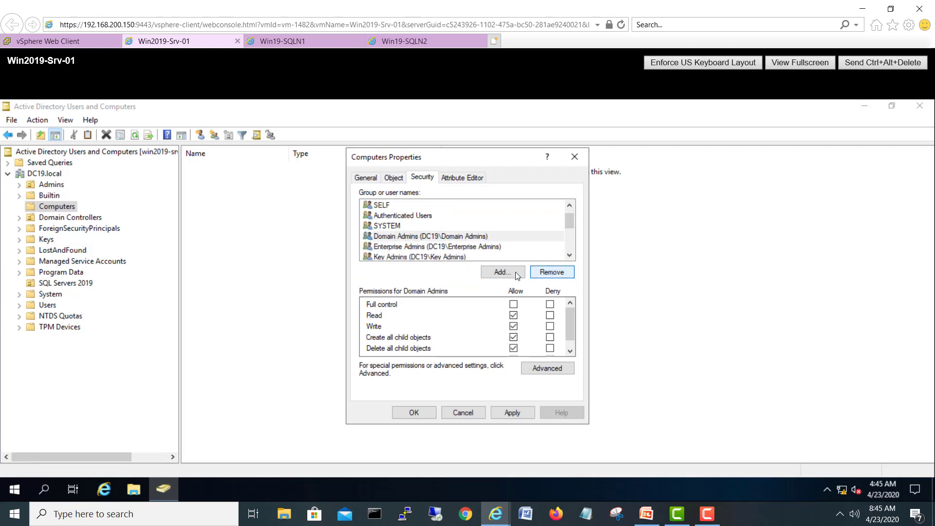
Step: Add the WIN19-SQLN1 and WIN19-SQLN2 computer accounts, found by searching 'win19', to the Computers permissions
left_click(501, 273)
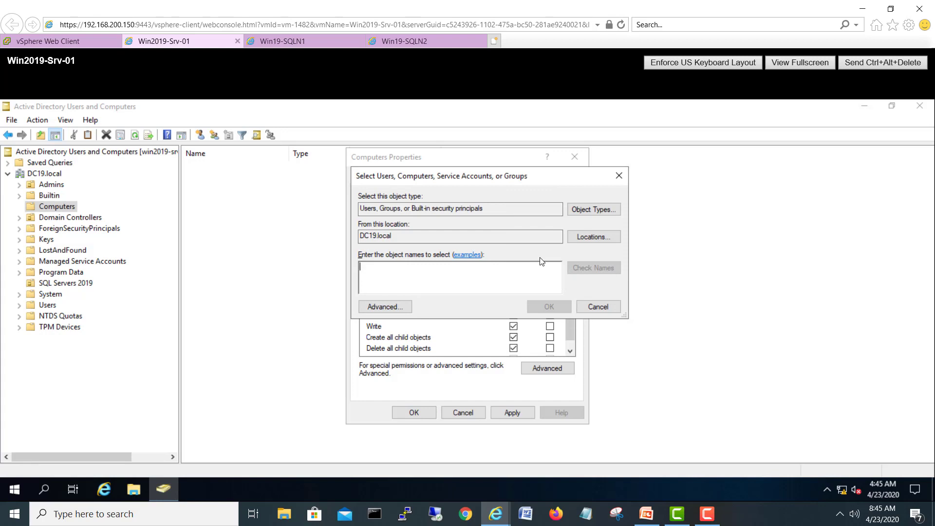
left_click(592, 210)
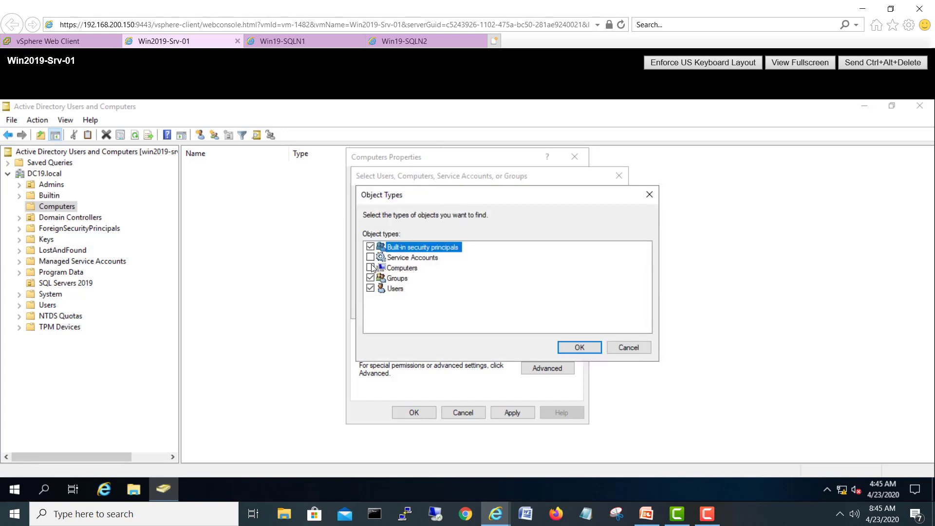
left_click(584, 347)
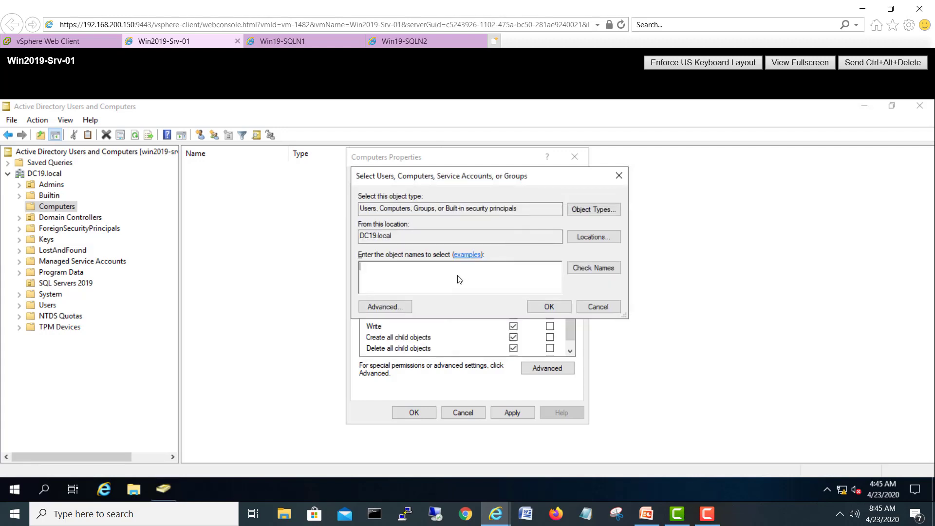
left_click(458, 278)
type("win19")
left_click(612, 270)
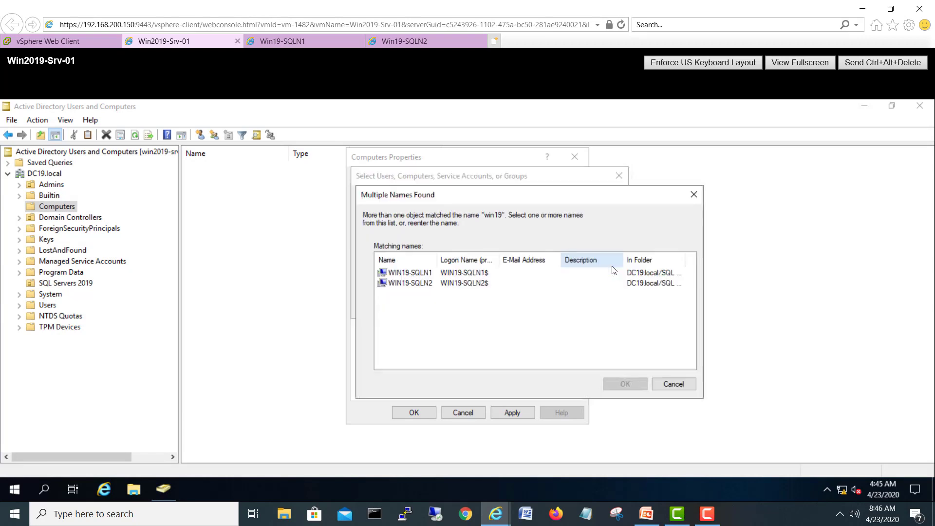
left_click_drag(417, 307, 383, 271)
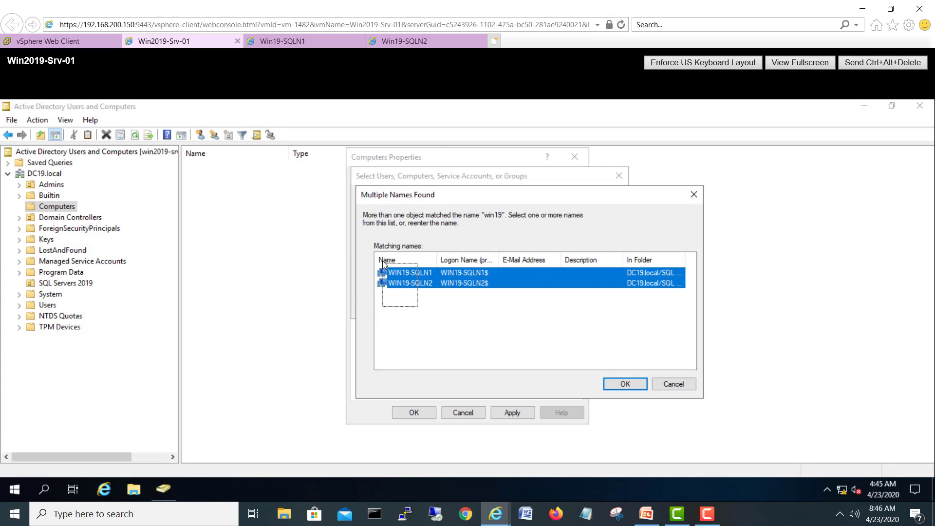
left_click(632, 382)
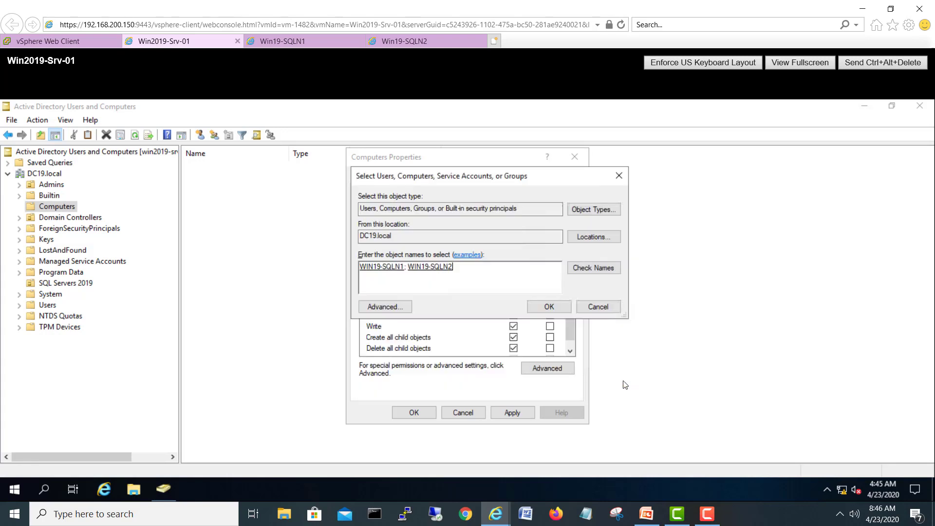
left_click(548, 307)
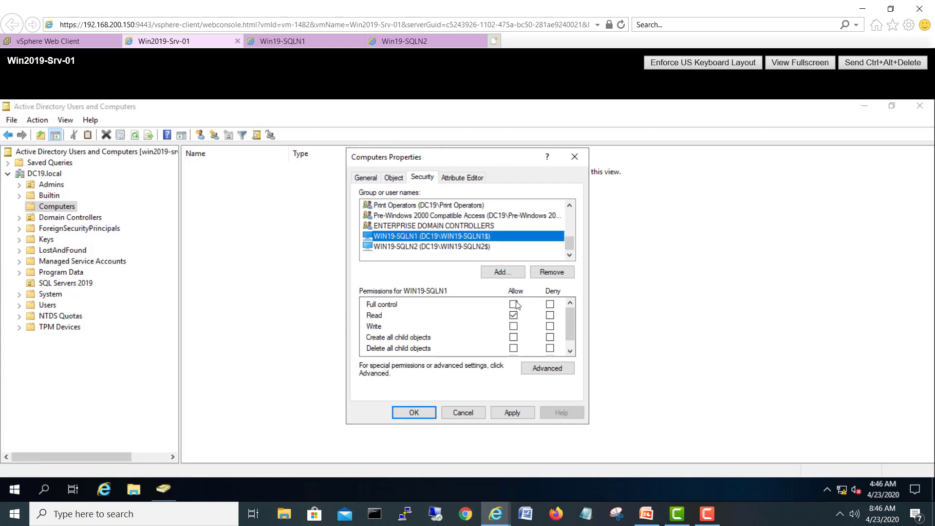
Step: Grant WIN19-SQLN1 and WIN19-SQLN2 Full control on Computers, apply, and close the properties
left_click(513, 303)
left_click(512, 412)
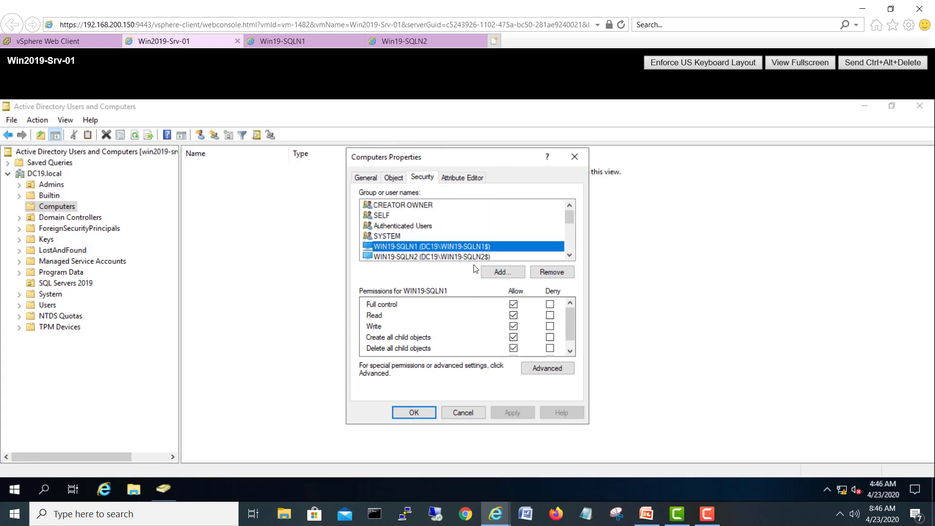
left_click(468, 256)
left_click(513, 303)
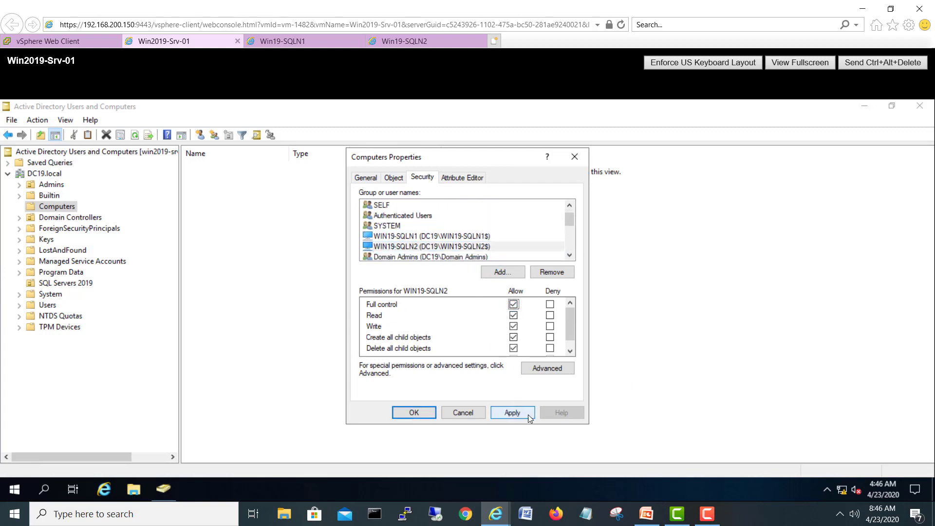
left_click(511, 413)
left_click(413, 413)
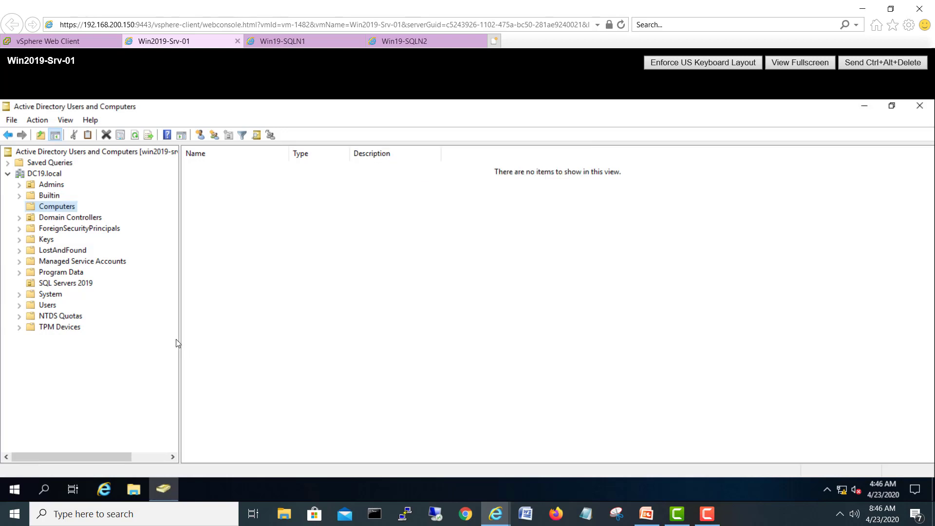
Step: Remove the orphaned Account Unknown entries from the SQL Servers 2019 OU's Security permissions
left_click(68, 284)
right_click(69, 286)
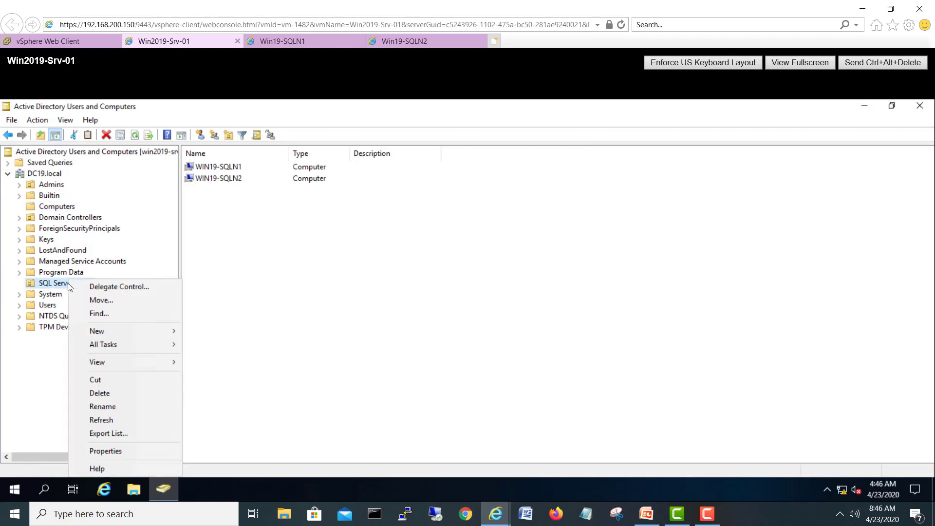
left_click(98, 450)
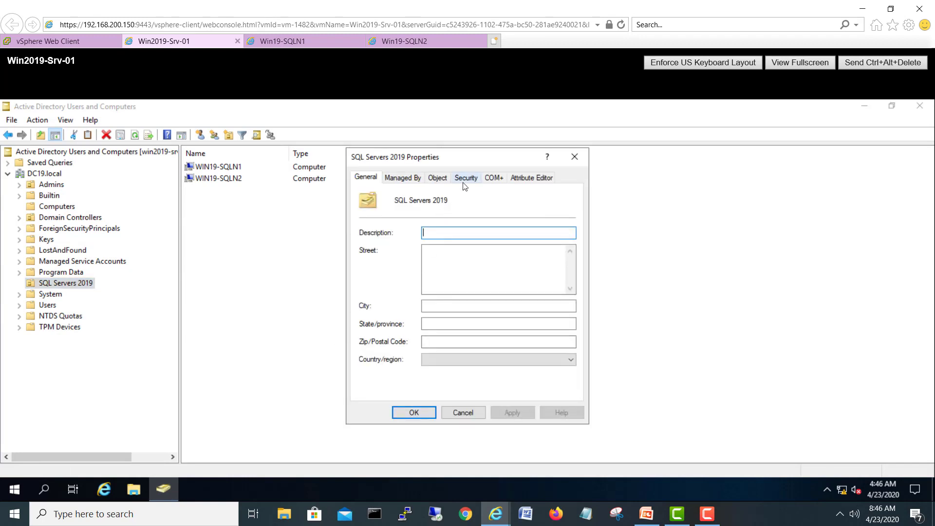
left_click(466, 178)
left_click(521, 257)
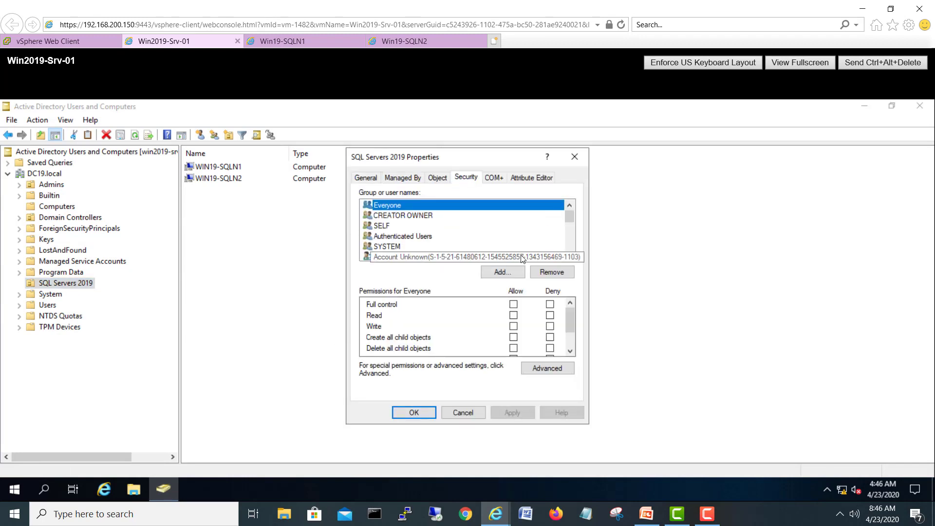
left_click(552, 272)
left_click(552, 273)
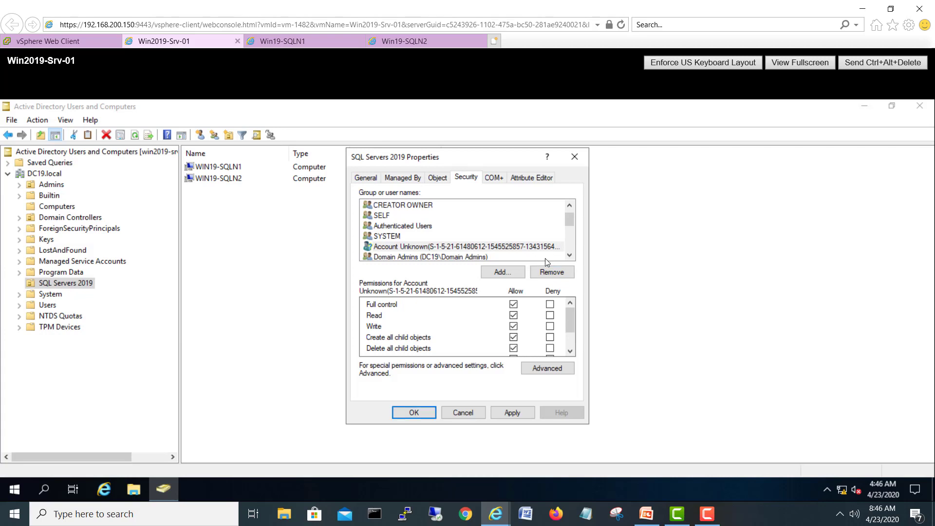
left_click(552, 272)
left_click(552, 272)
Step: Add the WIN19-SQLN1 and WIN19-SQLN2 computer accounts to the SQL Servers 2019 permissions
left_click(502, 272)
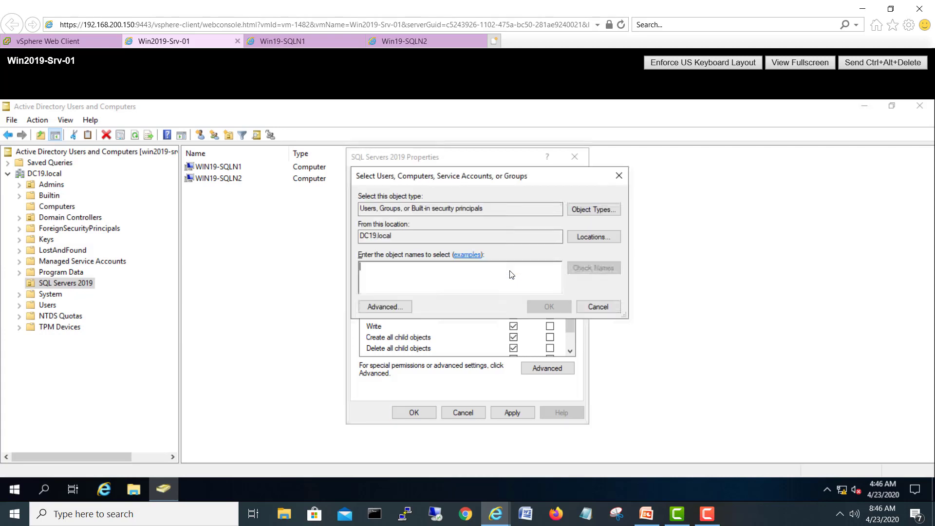
left_click(582, 209)
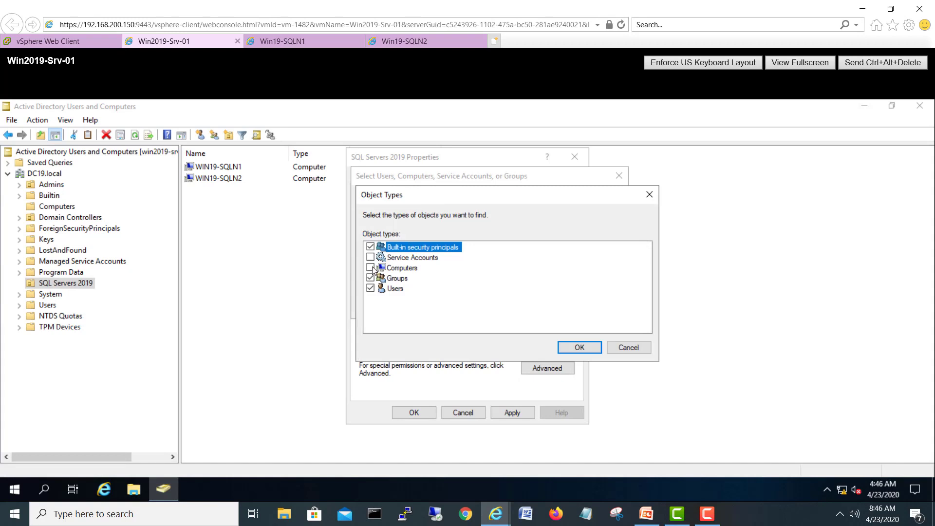
left_click(371, 267)
left_click(575, 347)
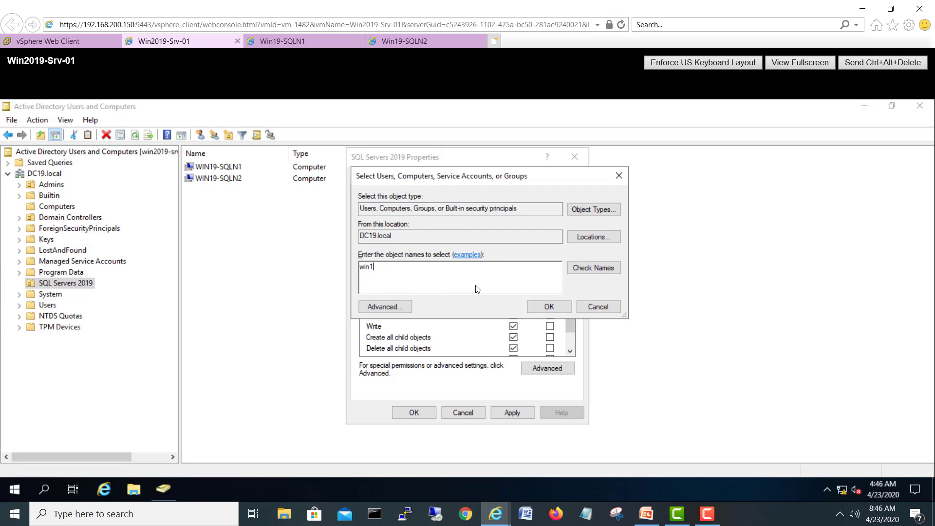
left_click(595, 267)
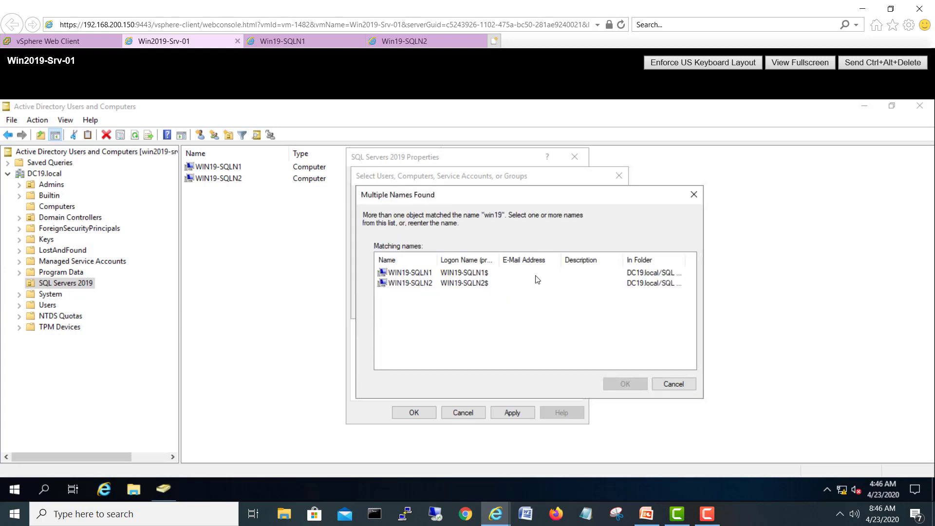
left_click_drag(425, 312, 377, 261)
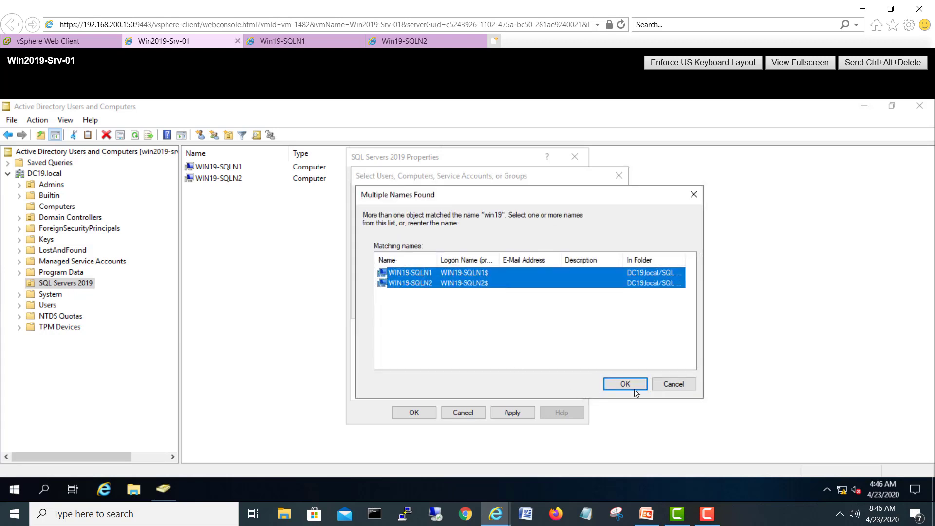
left_click(625, 384)
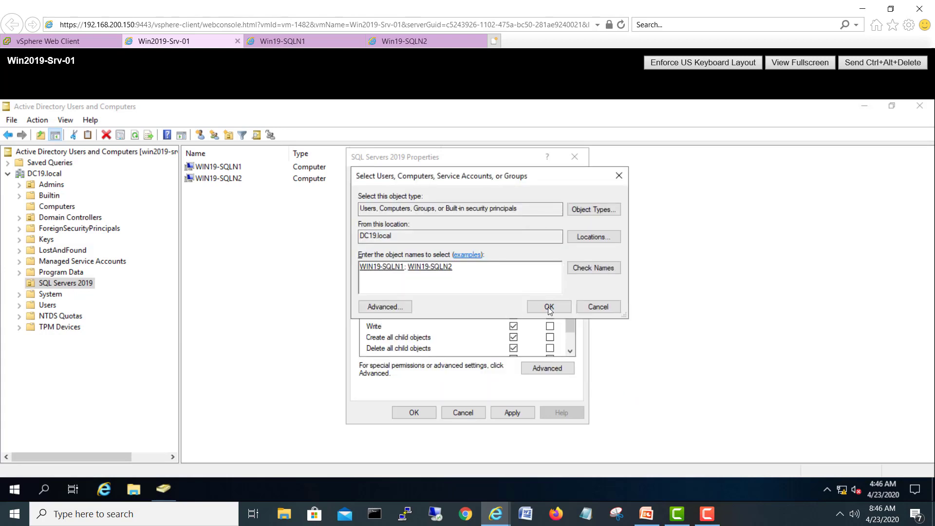
left_click(549, 306)
Step: Give both SQL nodes Full control on SQL Servers 2019, close the properties, and show the Win19-SQLN1 console
left_click(488, 236)
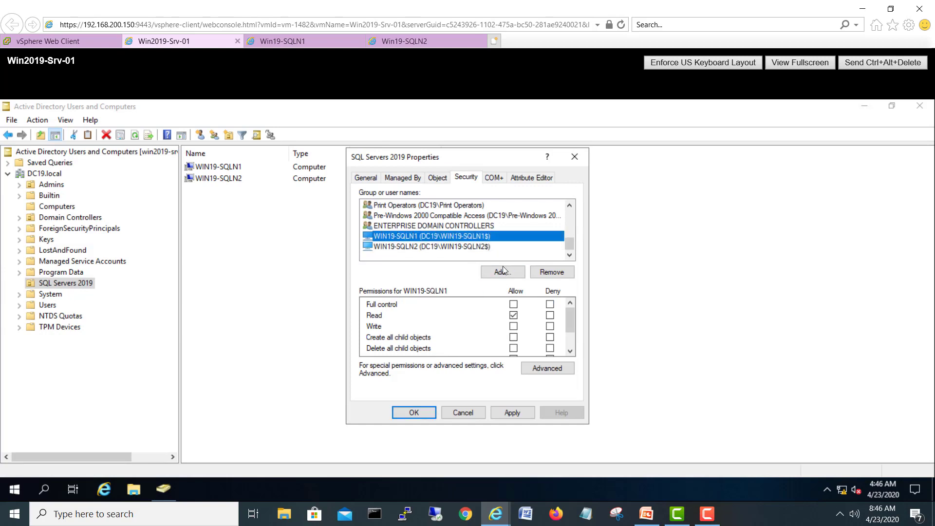
left_click(513, 305)
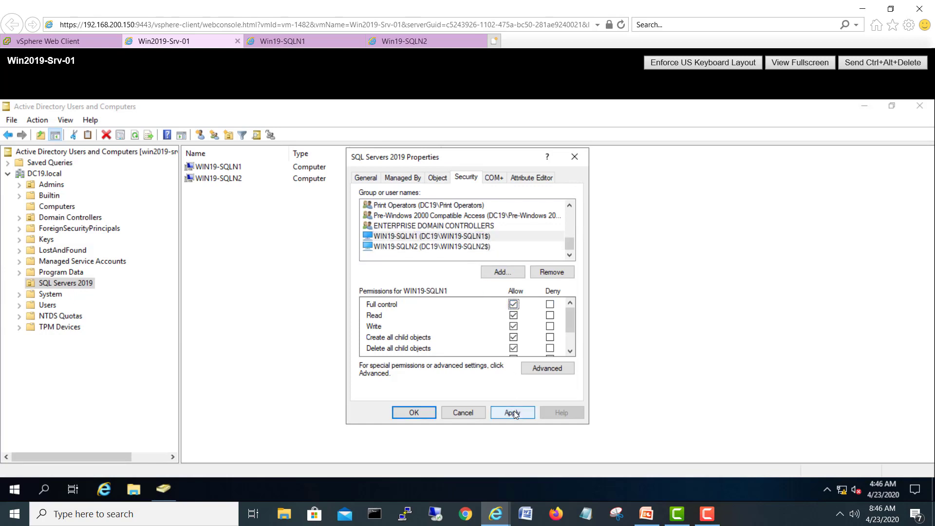
left_click(512, 413)
left_click(478, 247)
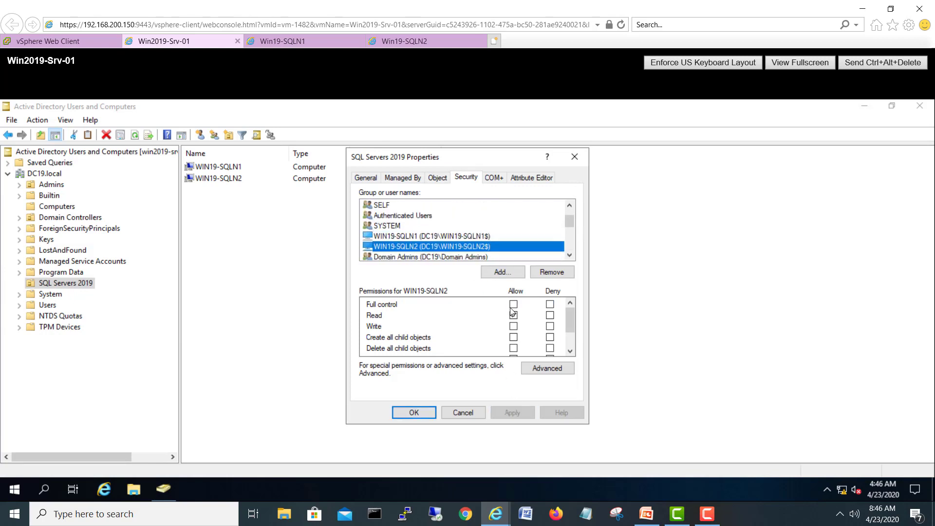
left_click(513, 304)
left_click(512, 412)
left_click(412, 413)
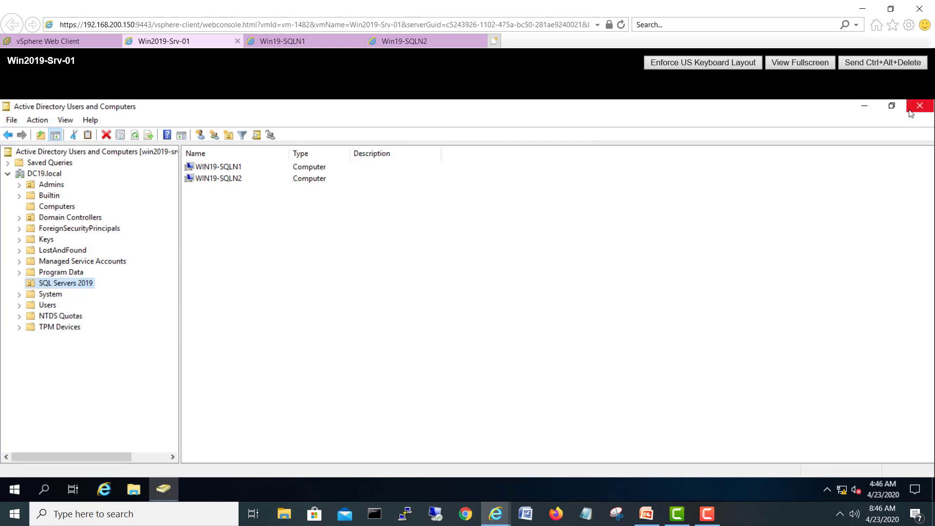
left_click(305, 46)
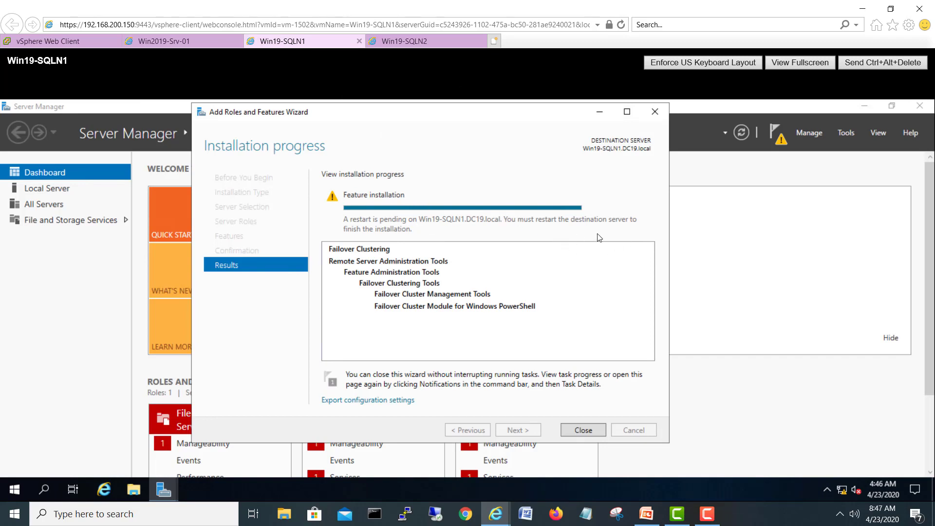
Step: Close the feature wizard and Server Manager on Win19-SQLN1, then restart it
left_click(568, 431)
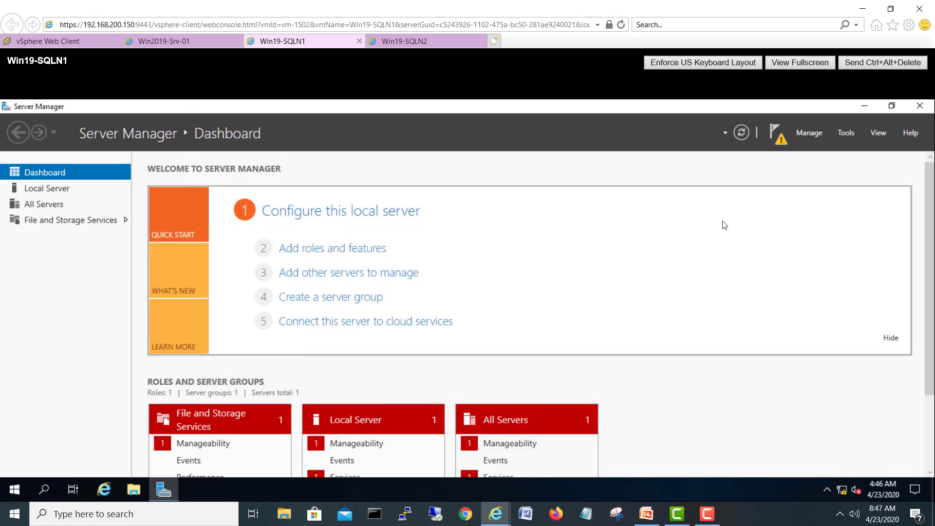
left_click(919, 107)
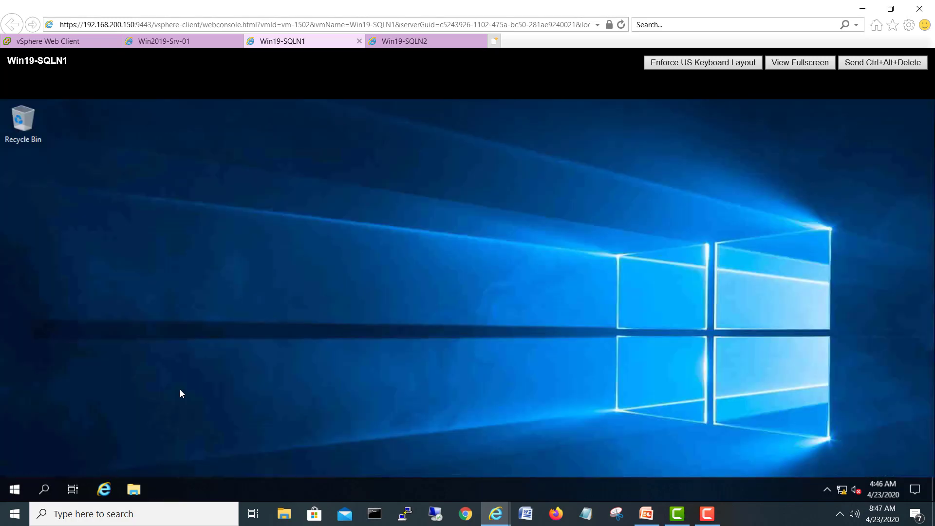
right_click(10, 491)
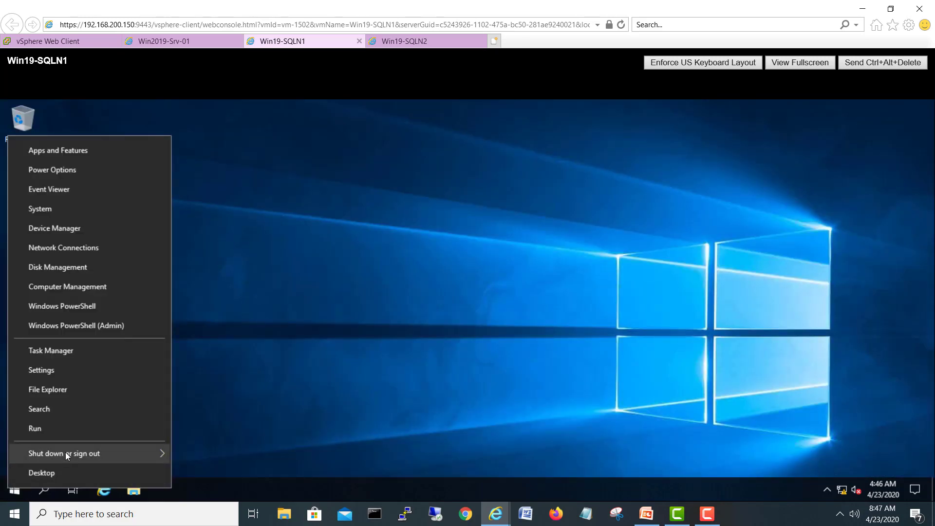
mouse_move(68, 453)
left_click(199, 450)
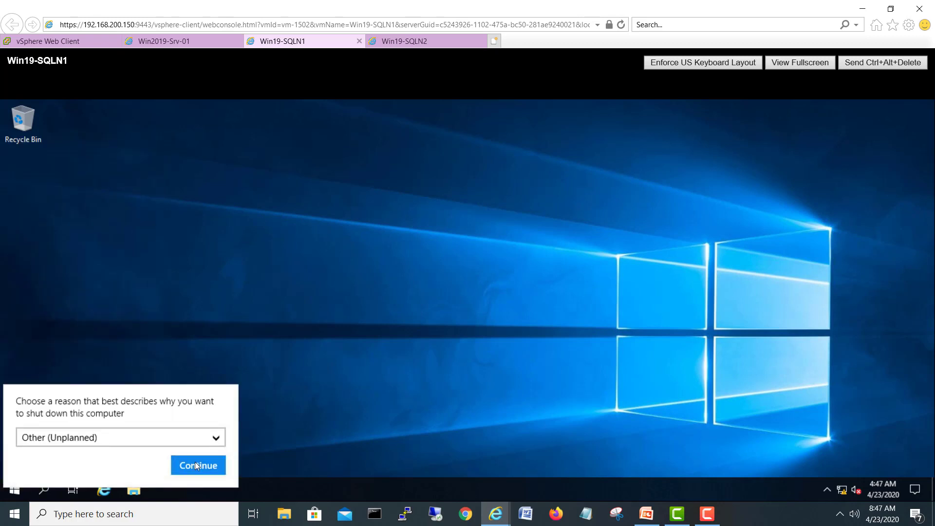
left_click(199, 464)
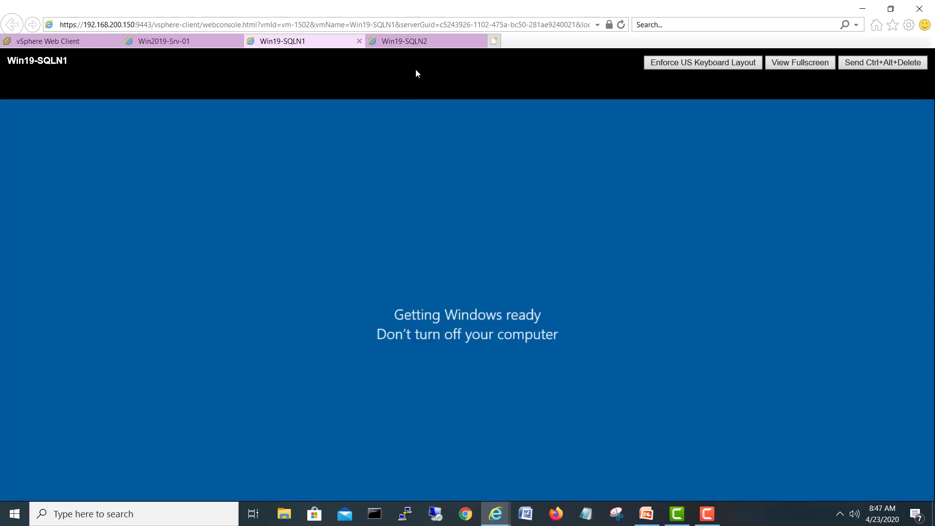
Step: Close the feature wizard and Server Manager on Win19-SQLN2, then restart it
left_click(416, 40)
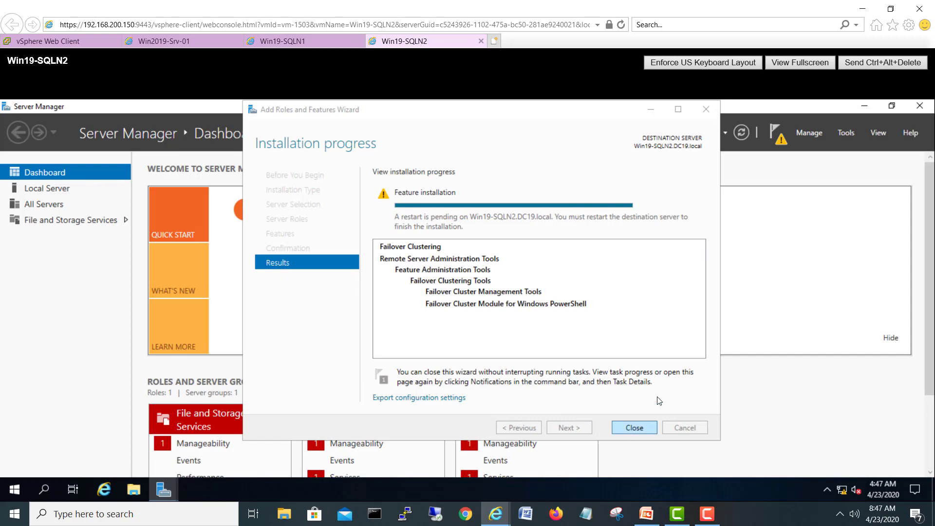
left_click(626, 430)
left_click(918, 106)
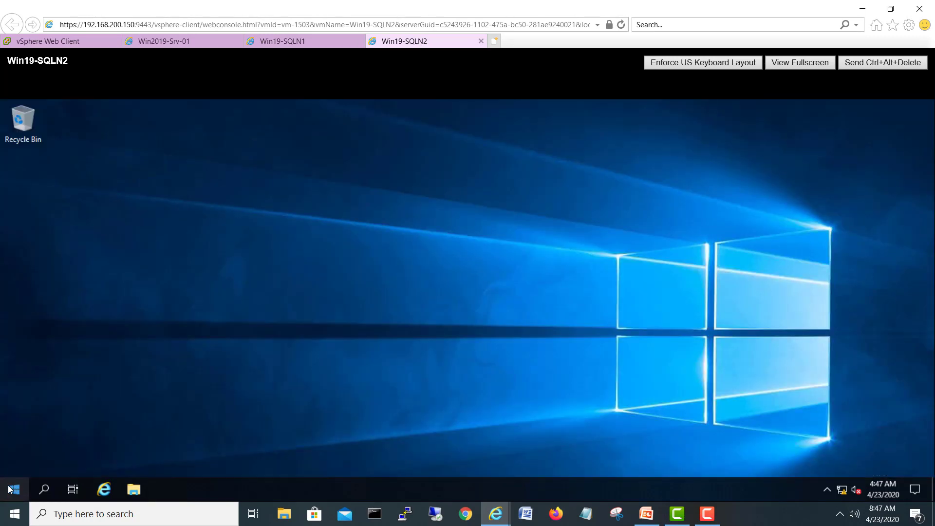
right_click(11, 488)
mouse_move(66, 445)
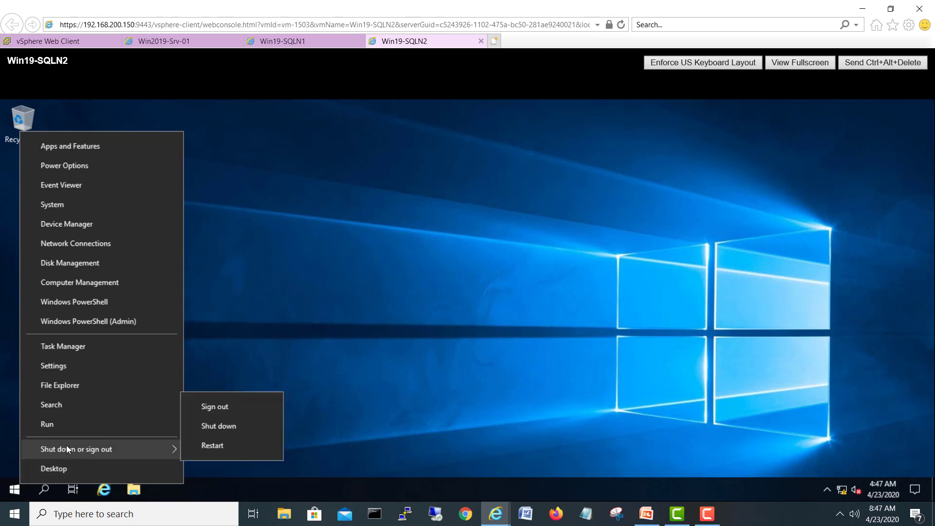
left_click(229, 446)
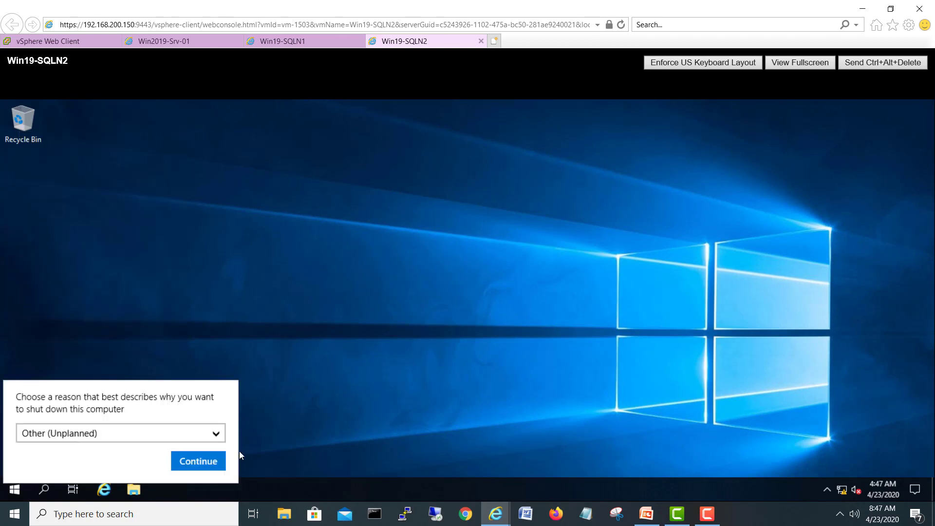
left_click(215, 461)
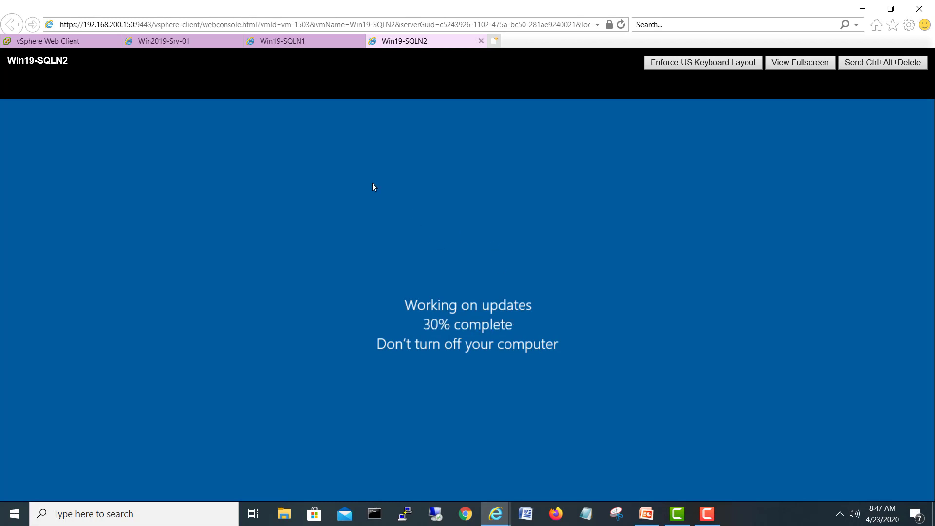
Step: Check the Computers container on Win2019-Srv-01 and monitor both SQL nodes while they reboot
left_click(168, 41)
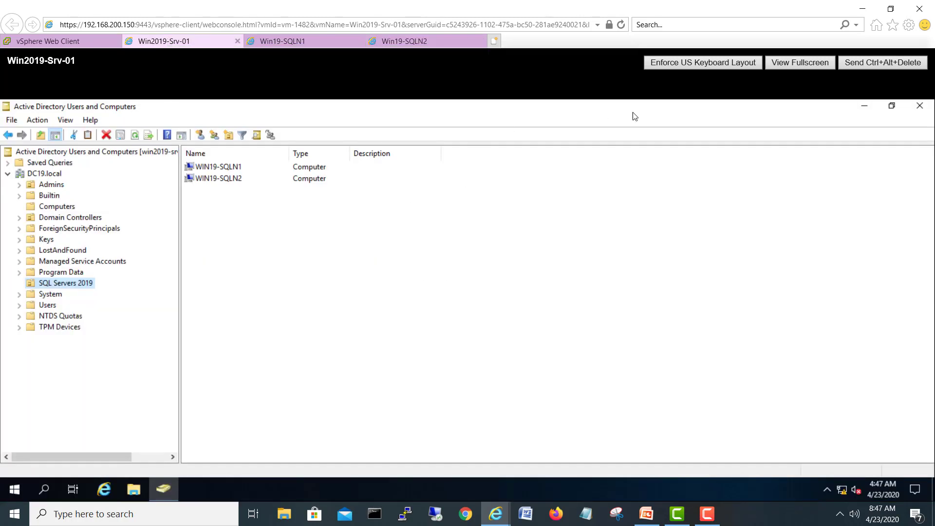
left_click(57, 206)
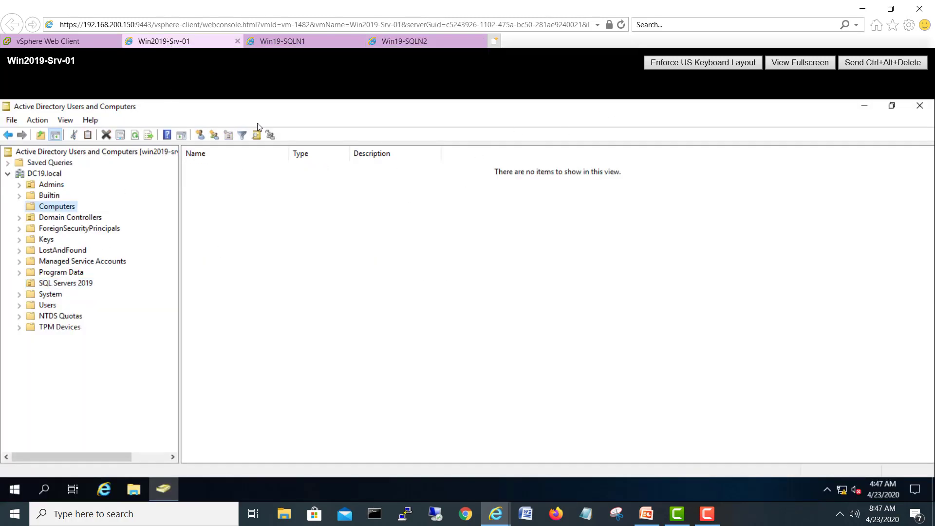
left_click(290, 42)
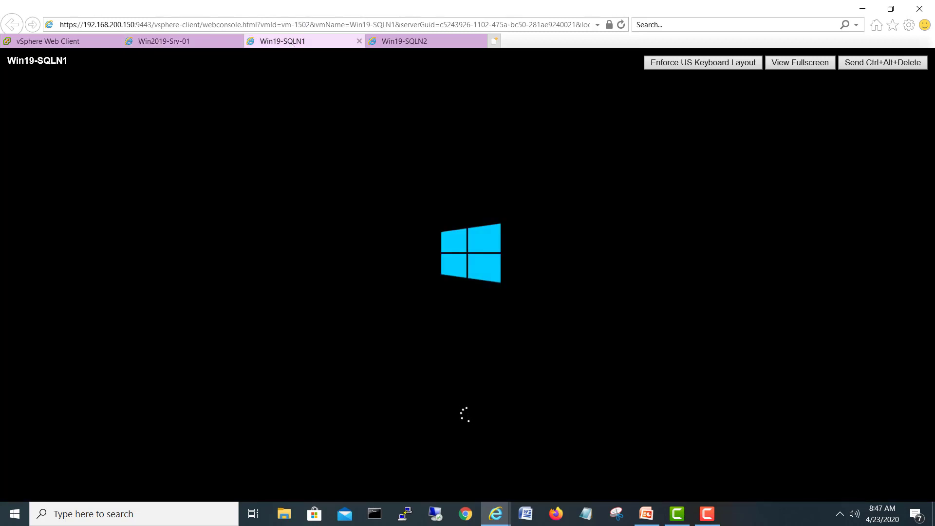
left_click(413, 42)
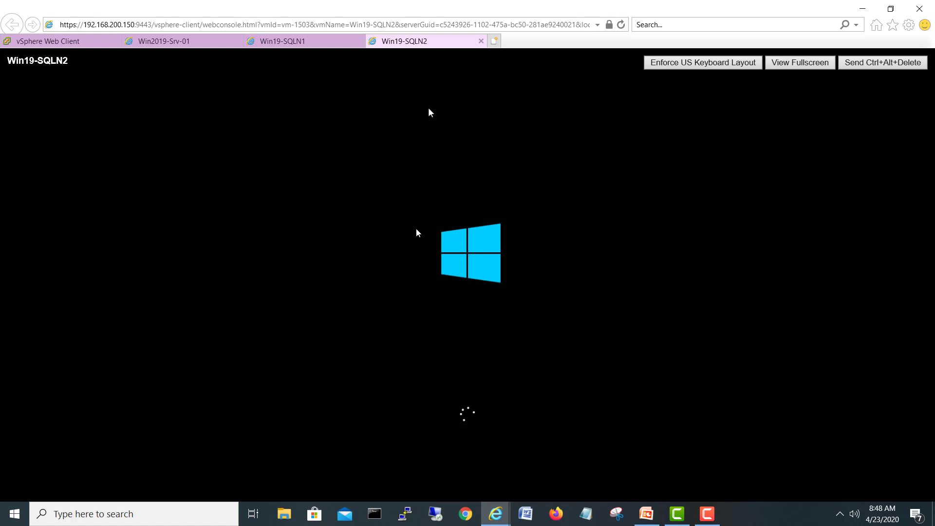
left_click(316, 42)
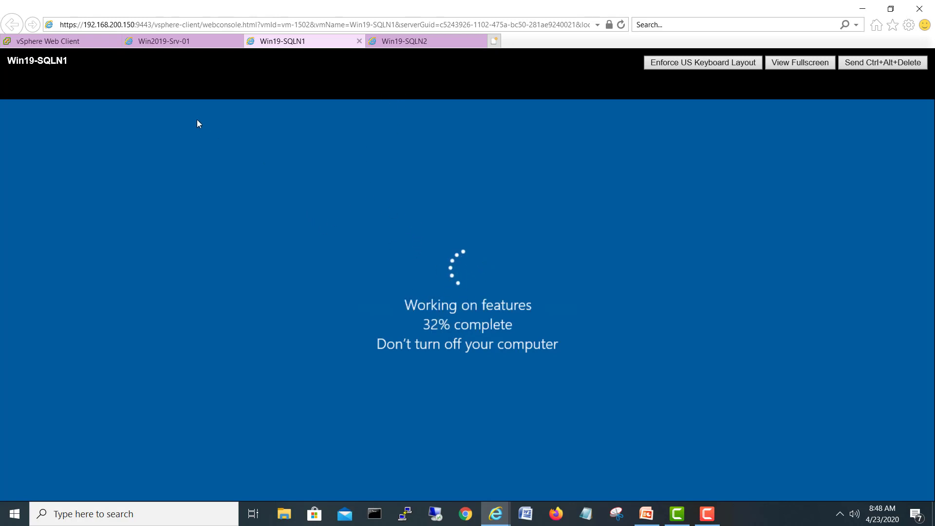
left_click(428, 44)
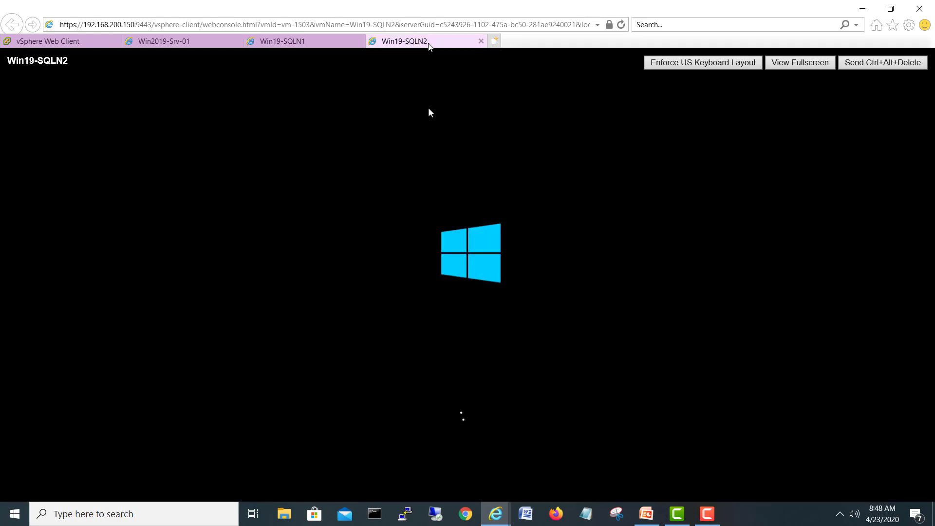
left_click(354, 42)
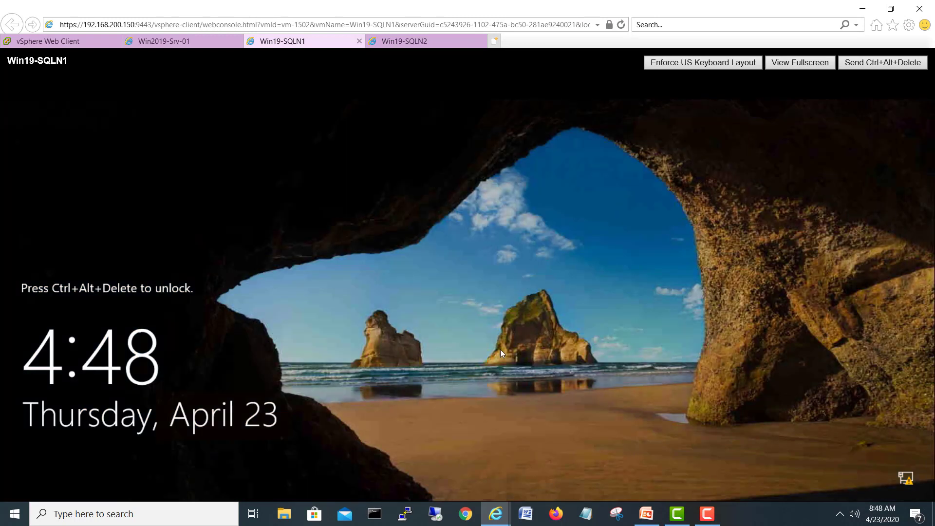
Step: Send Ctrl+Alt+Delete to Win19-SQLN1 to bring up its sign-in prompt
left_click(866, 62)
left_click(431, 44)
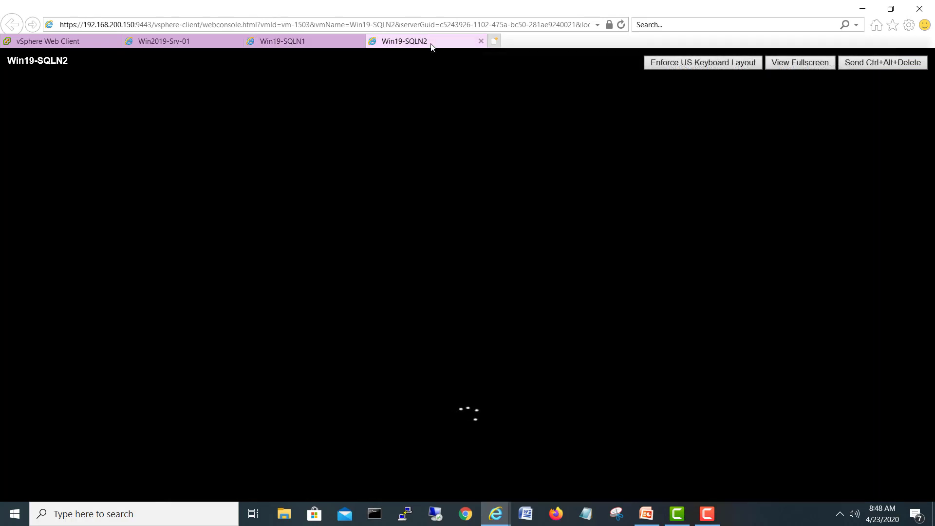
left_click(310, 47)
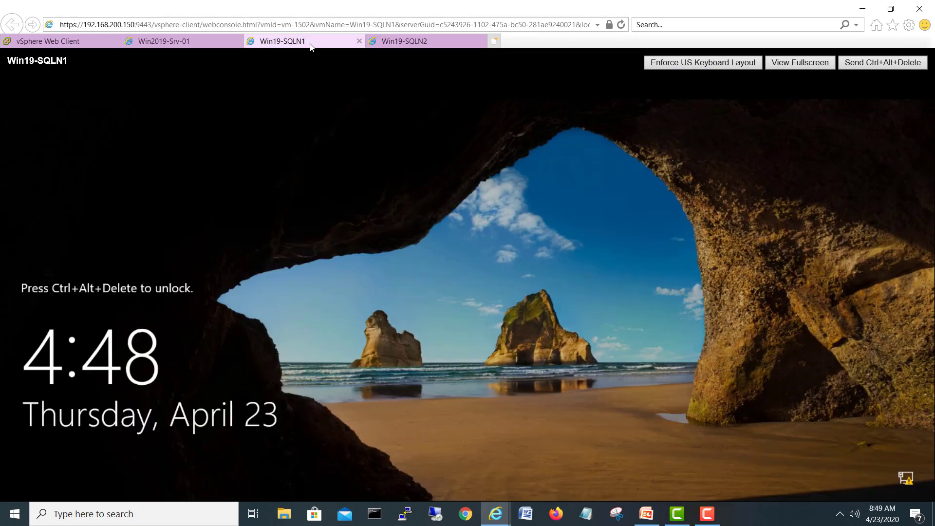
left_click(872, 67)
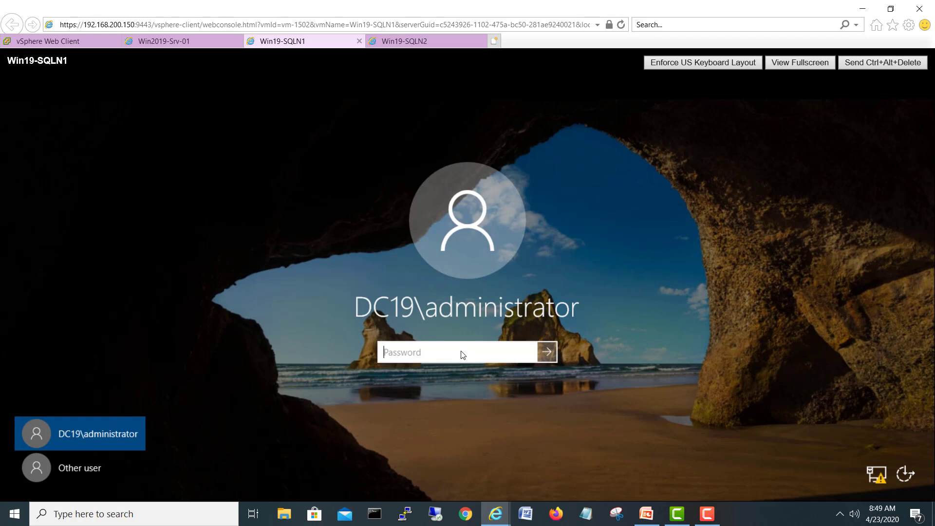
Step: Sign in to Win19-SQLN1 and Win19-SQLN2 with the administrator password, ending on Win19-SQLN1
type("••")
key("Return")
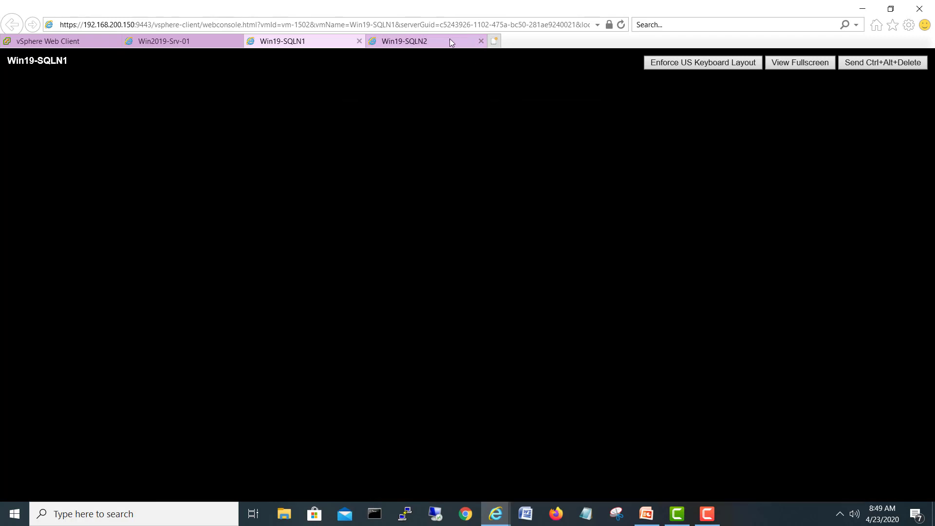
left_click(449, 43)
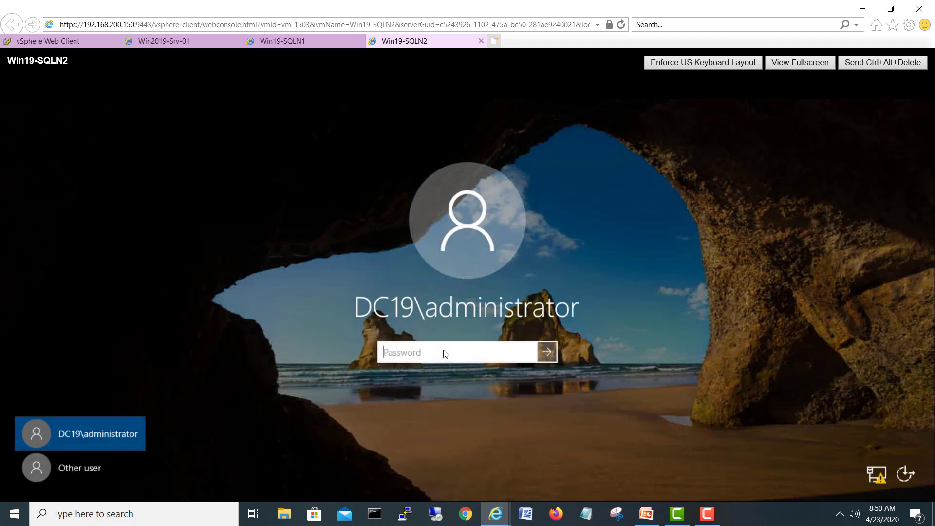
type("*******")
key("Return")
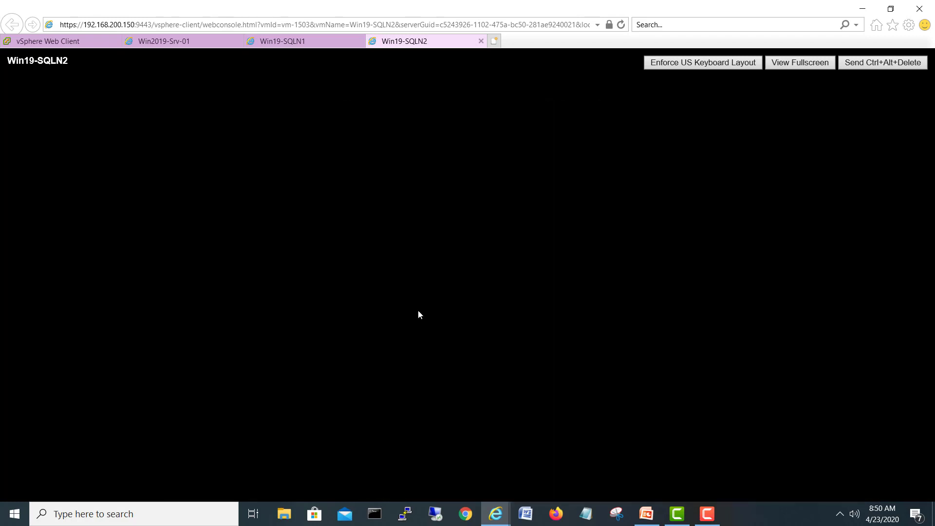
left_click(281, 47)
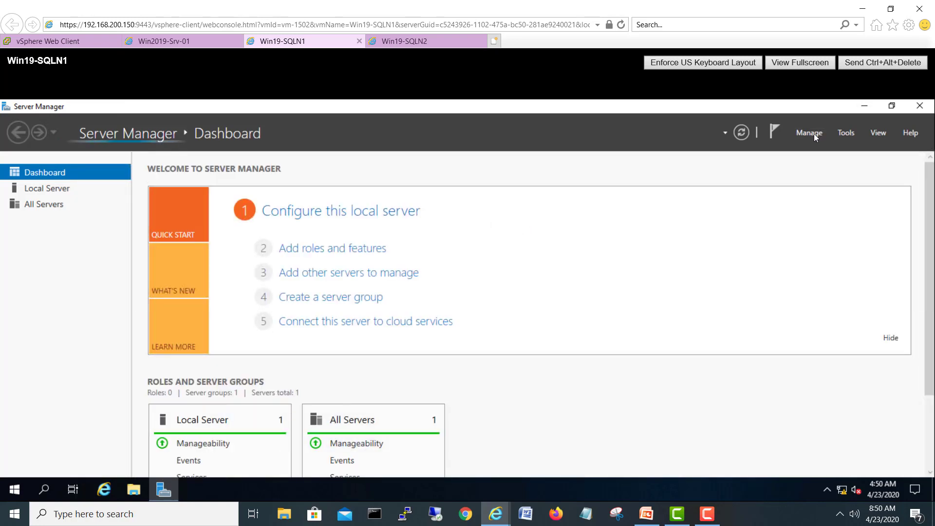
Step: On Win19-SQLN1, disable Server Manager at logon, close it, and launch Failover Cluster Manager via 'cluster' search
left_click(813, 134)
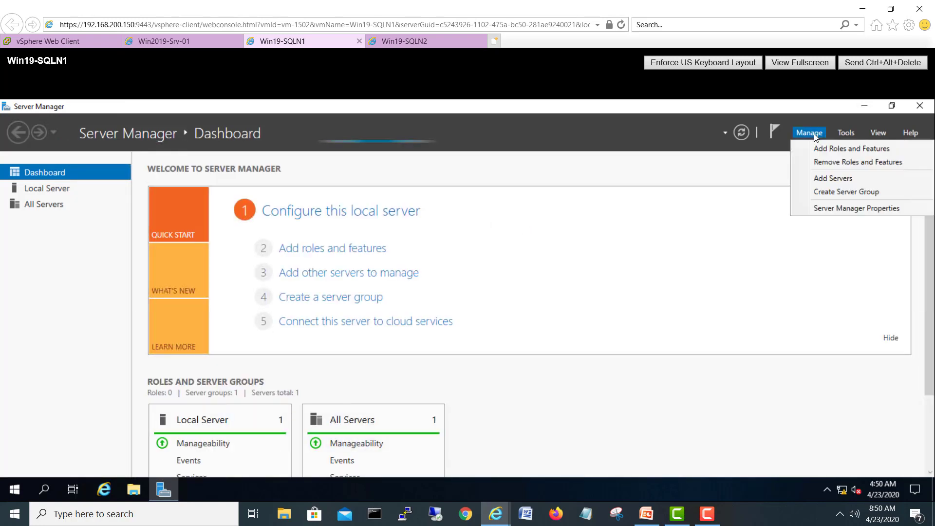
left_click(829, 209)
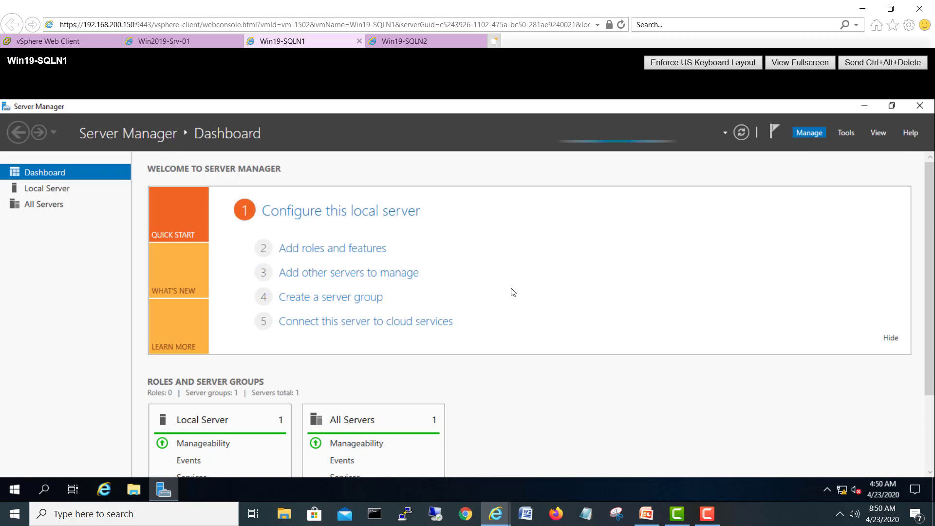
left_click(347, 320)
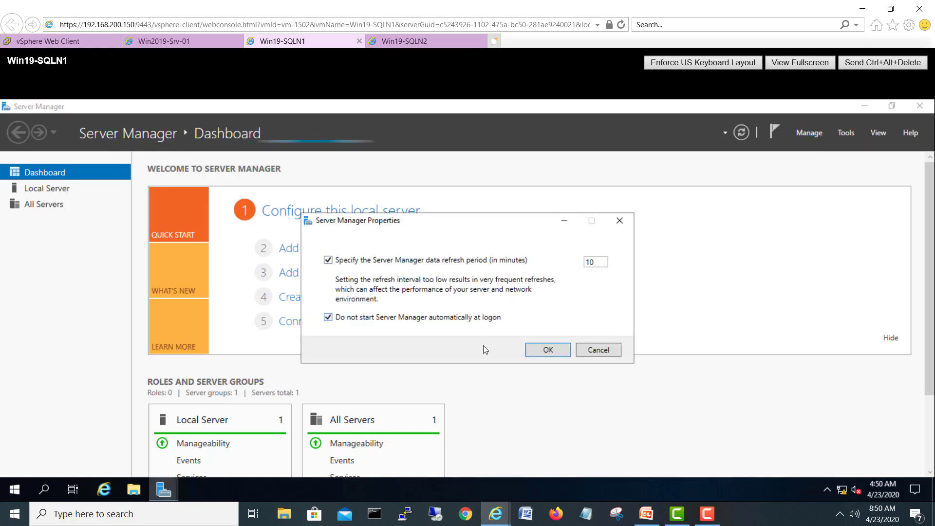
left_click(541, 351)
left_click(919, 108)
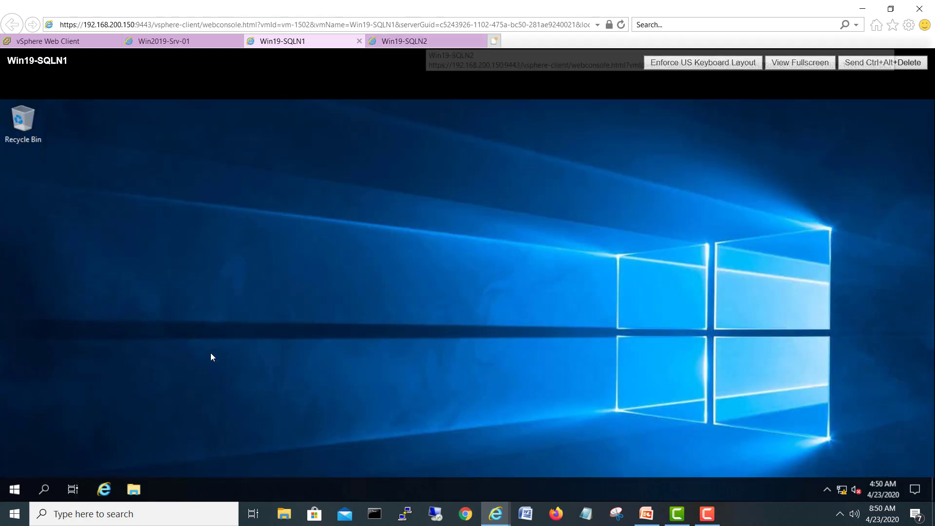
left_click(11, 490)
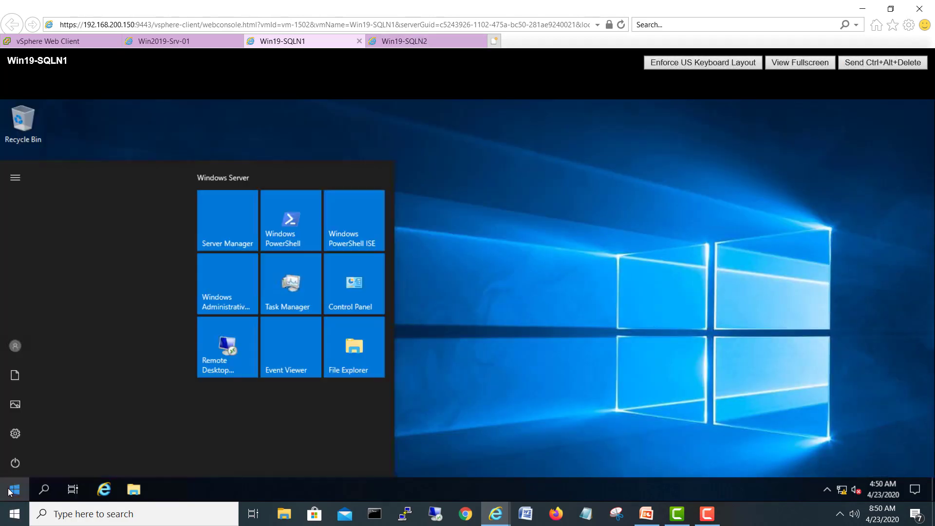
type("cluster")
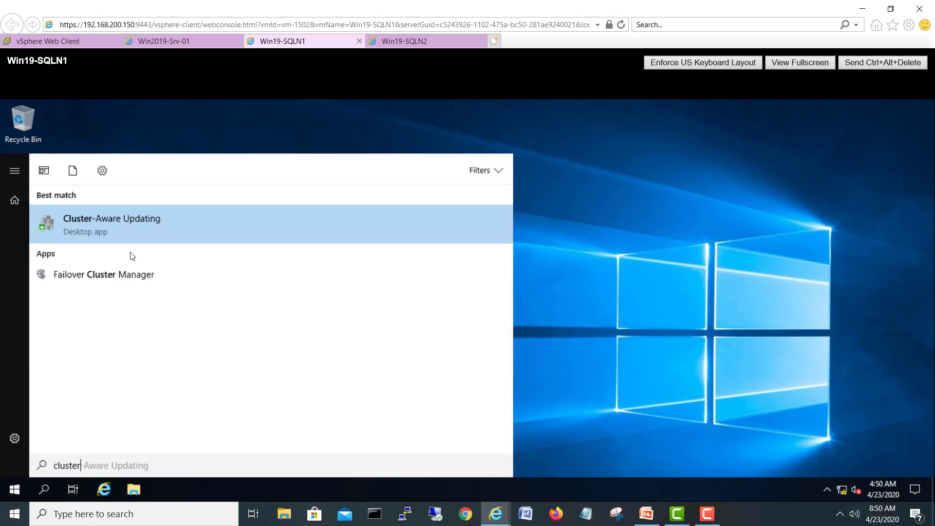
left_click(107, 279)
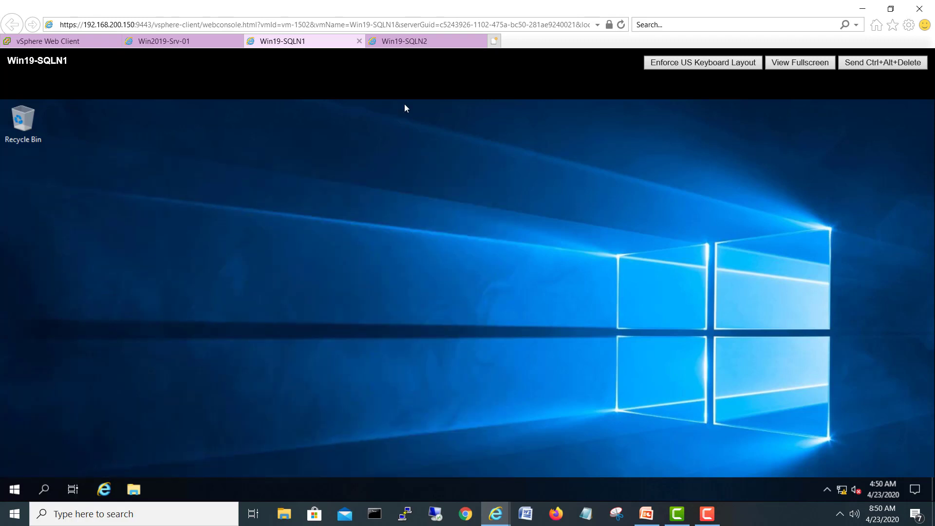
Step: On Win19-SQLN2, disable Server Manager at logon, close it, and search Start for 'cluster'
left_click(402, 42)
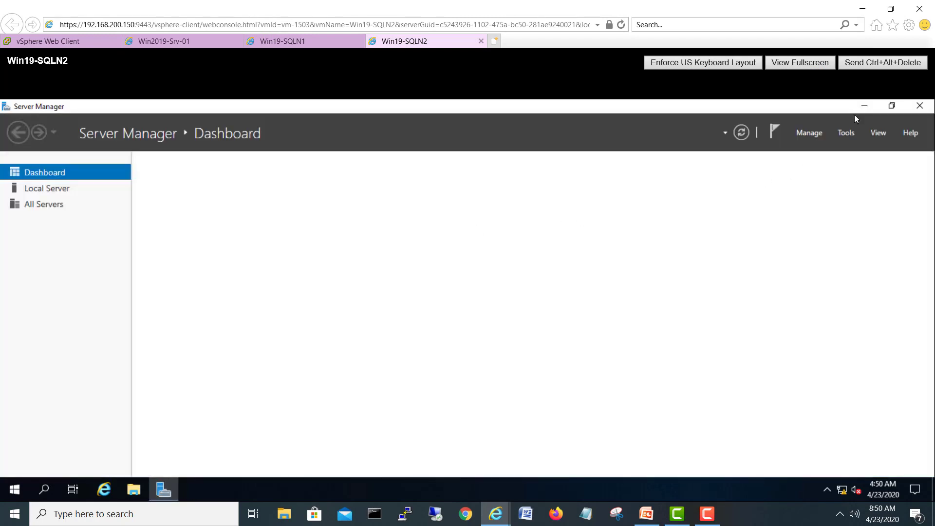
left_click(810, 136)
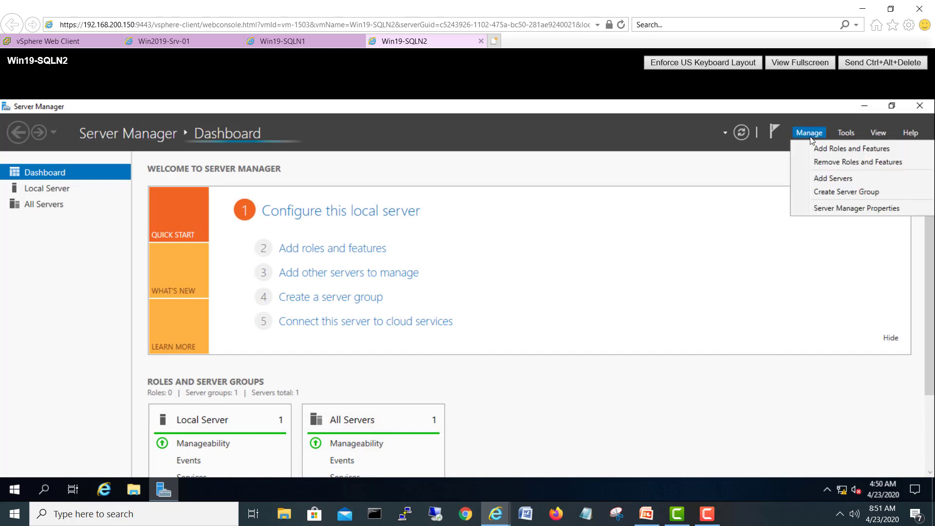
left_click(834, 210)
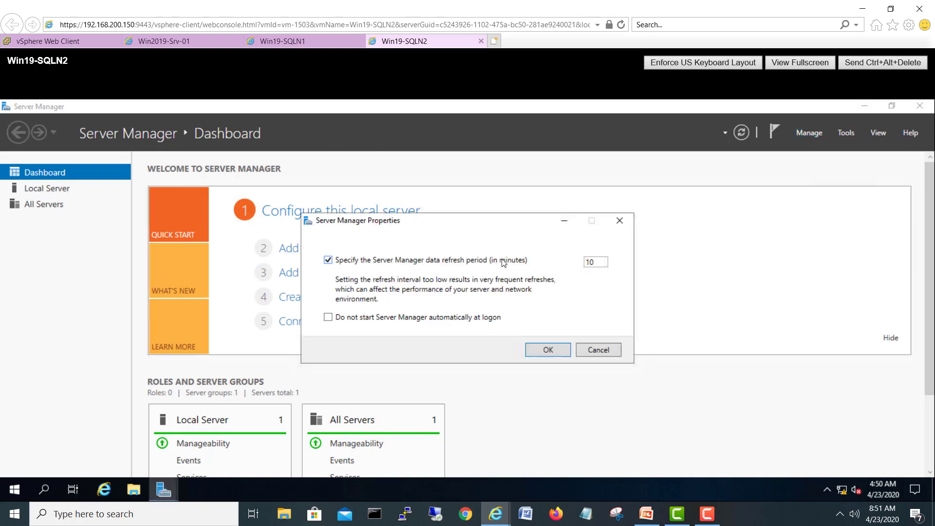
left_click(383, 319)
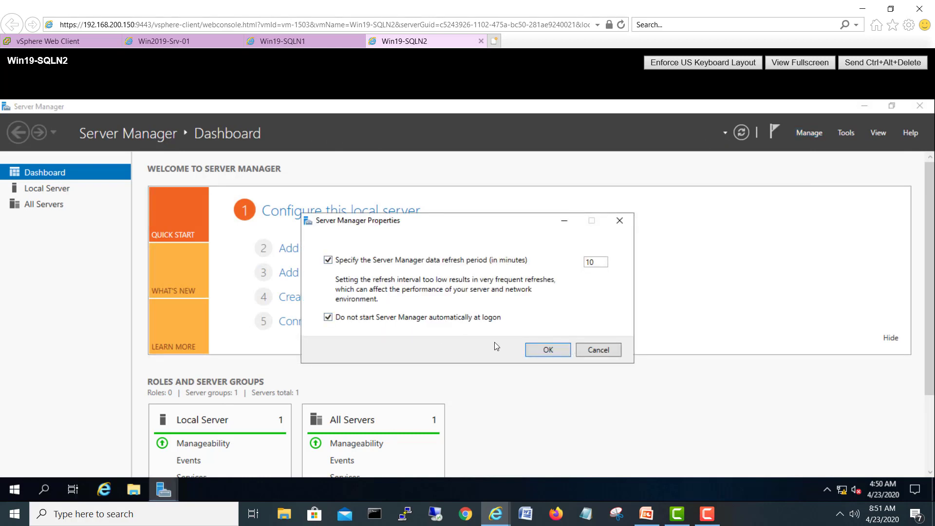
left_click(540, 349)
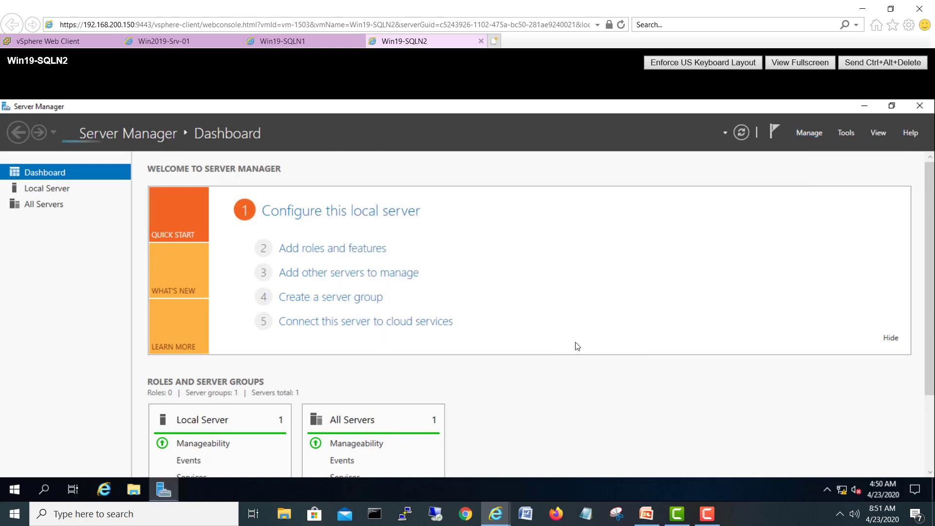
left_click(917, 107)
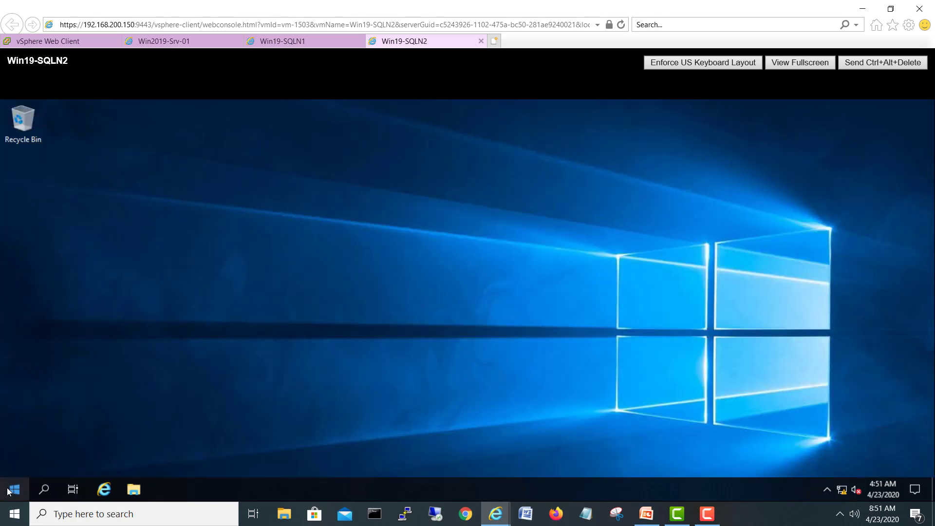
left_click(10, 490)
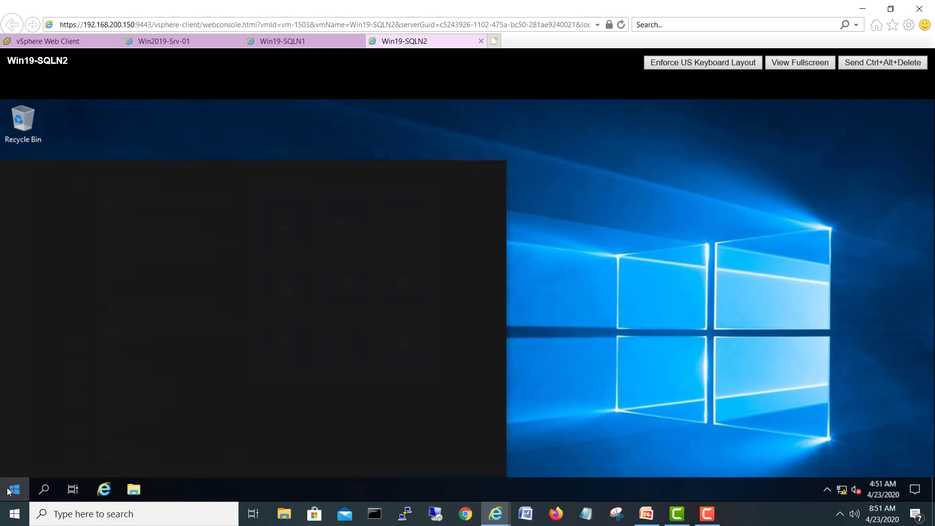
type("cluster")
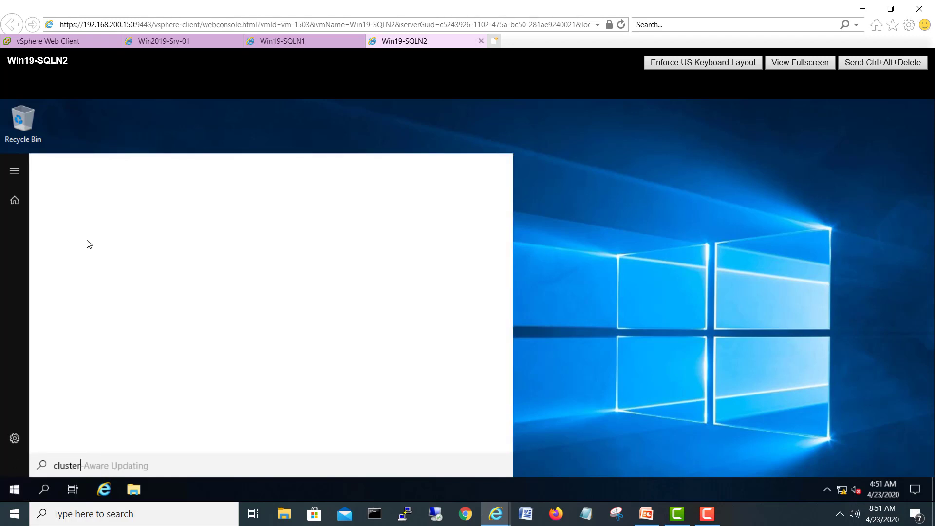
Step: Launch Failover Cluster Manager on Win19-SQLN2, maximize it on both nodes, and start Validate Configuration on Win19-SQLN1
left_click(126, 277)
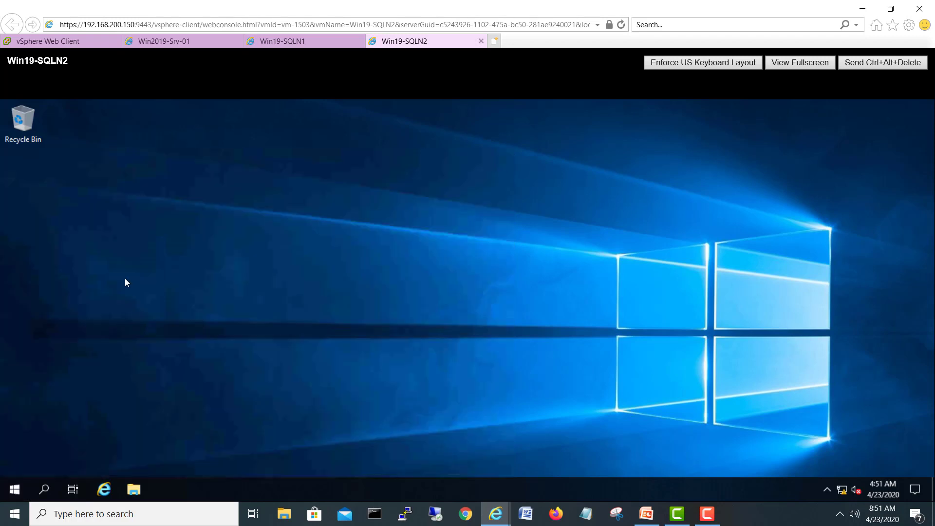
left_click(282, 42)
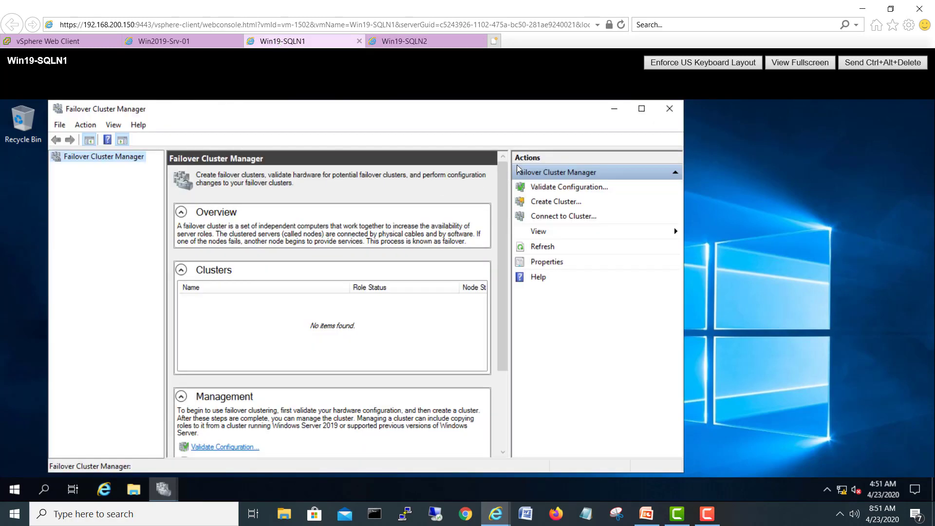
left_click(641, 108)
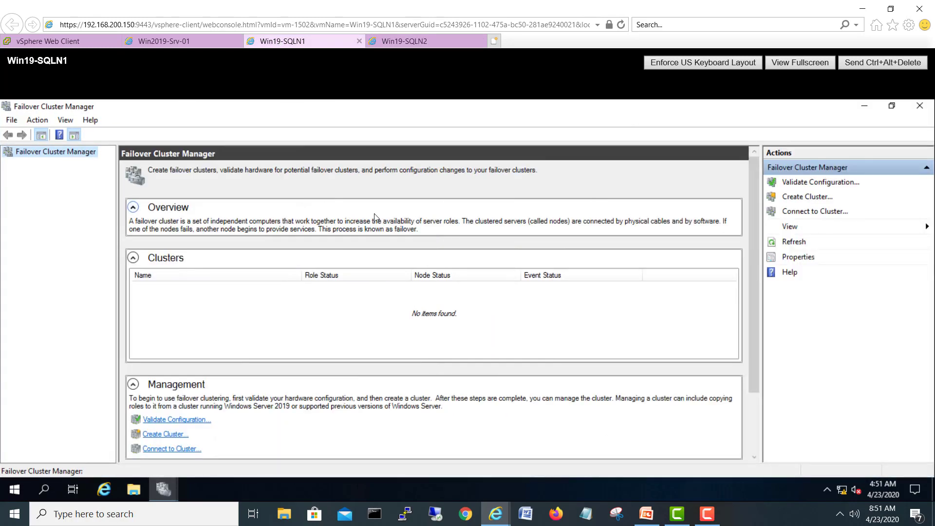
left_click(433, 39)
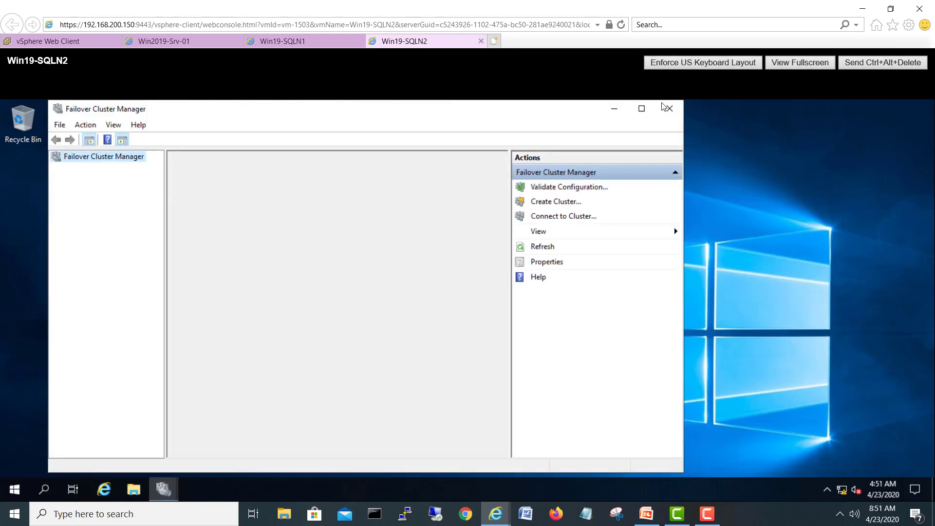
left_click(646, 109)
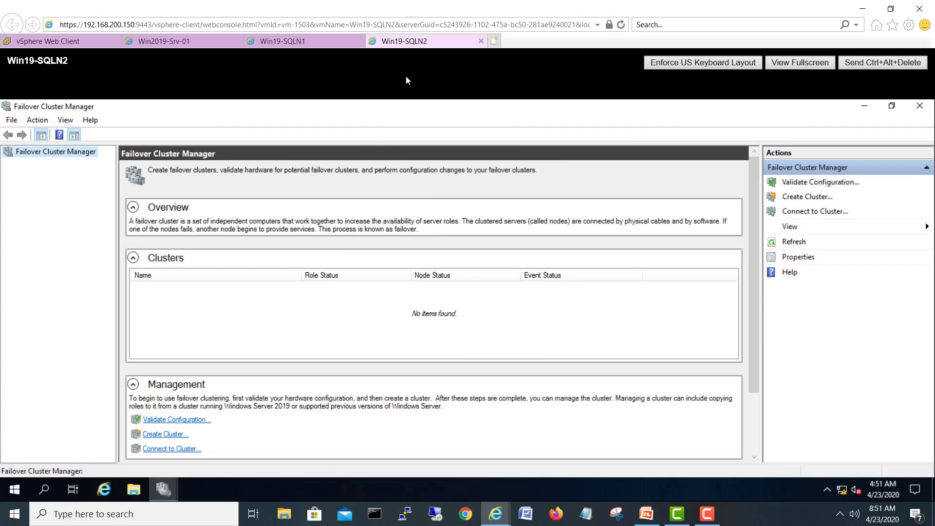
left_click(286, 43)
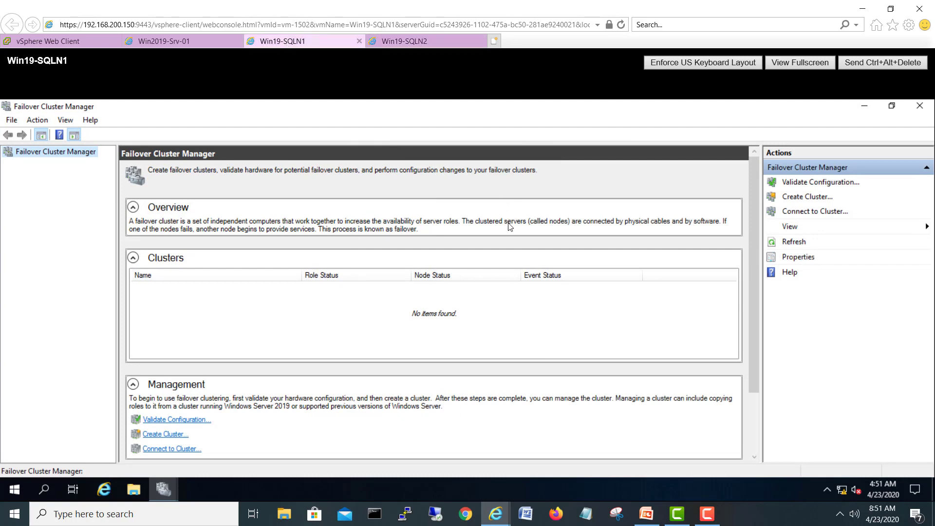
left_click(306, 45)
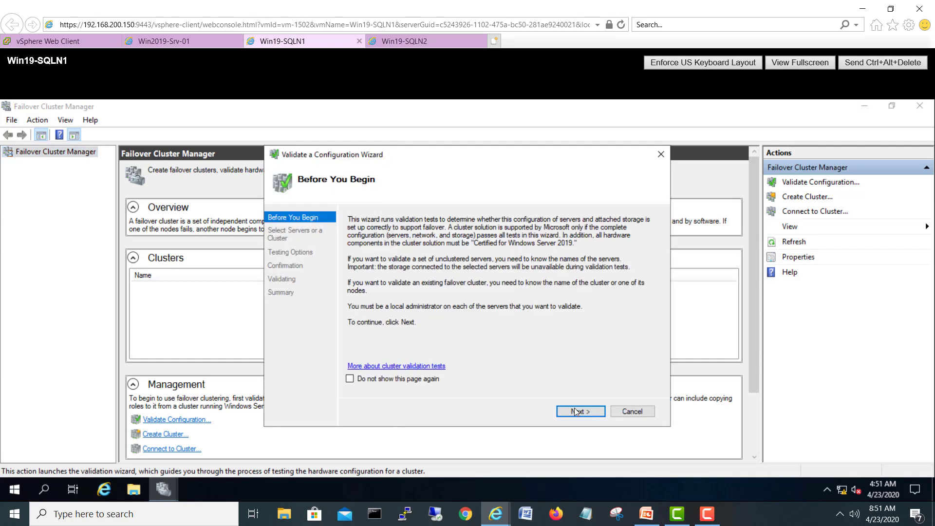
Step: Select WIN19-SQLN1 and WIN19-SQLN2 as the servers to validate via a 'win19' directory search
left_click(579, 412)
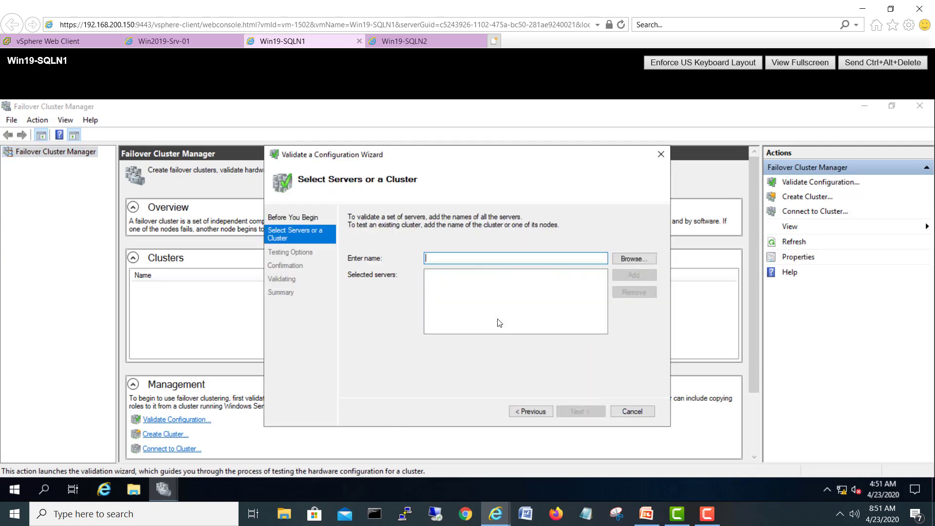
left_click(627, 261)
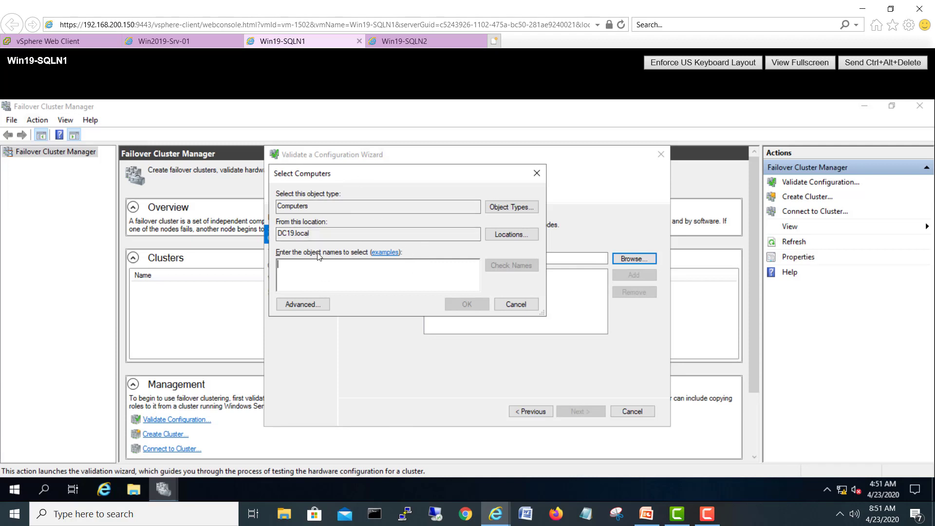
type("win19")
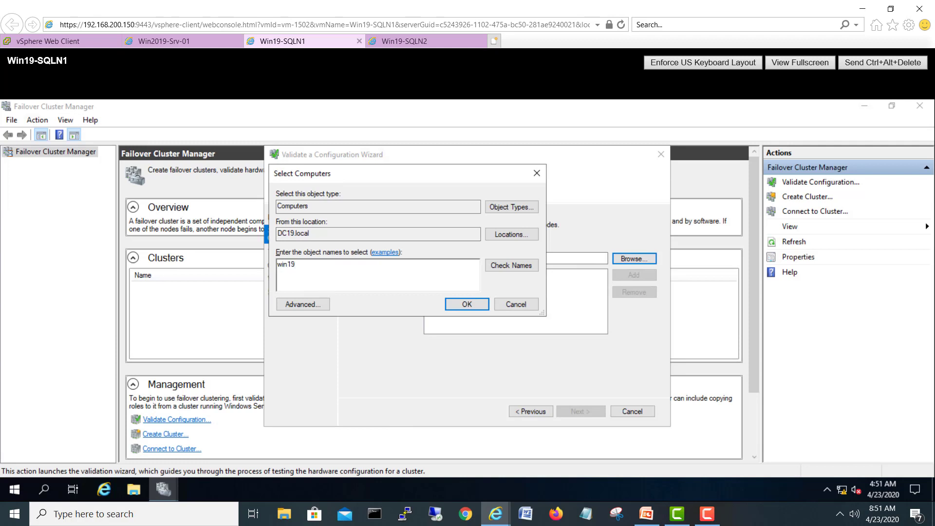
left_click(534, 264)
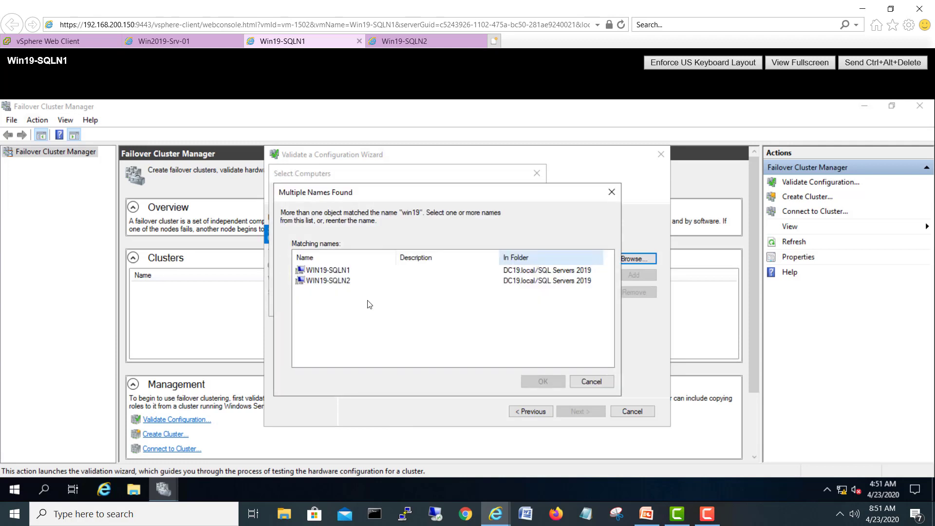
left_click_drag(369, 309, 289, 255)
left_click(527, 382)
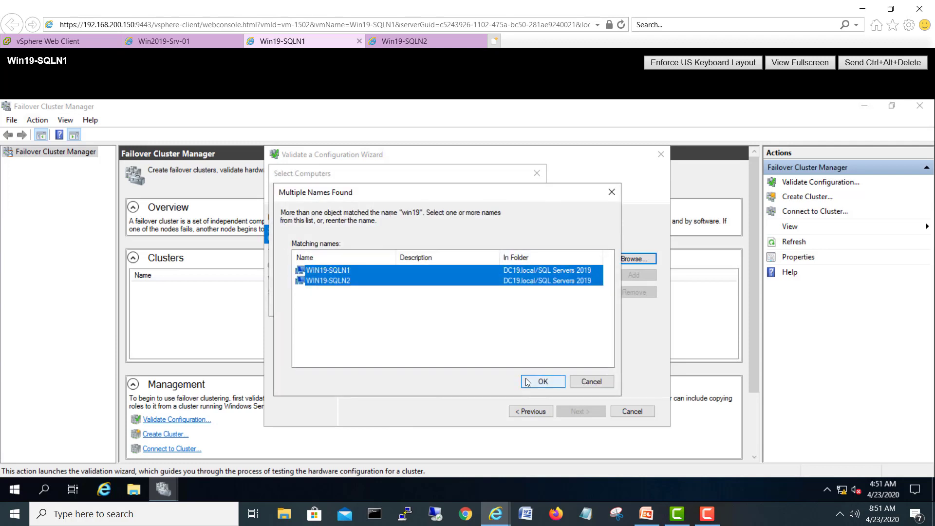
left_click(483, 310)
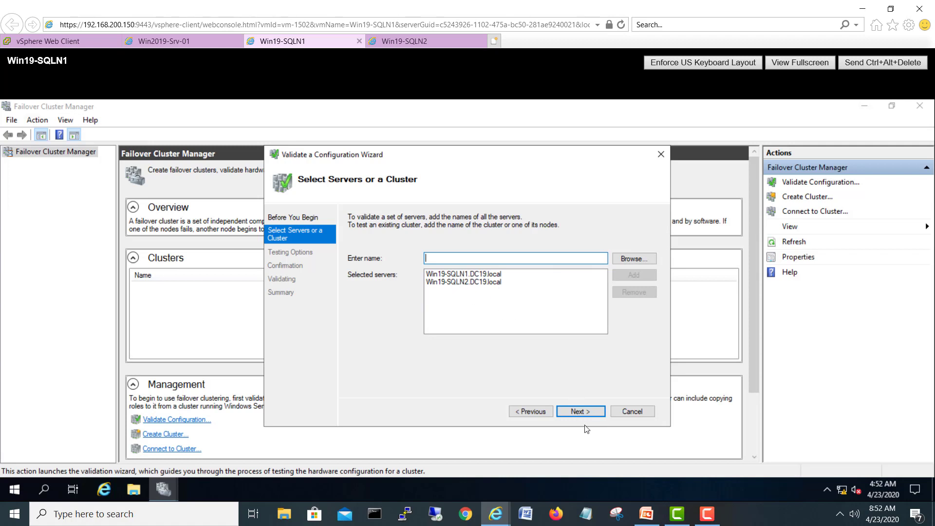
Step: Keep Run all tests selected, confirm, and start the validation
left_click(588, 413)
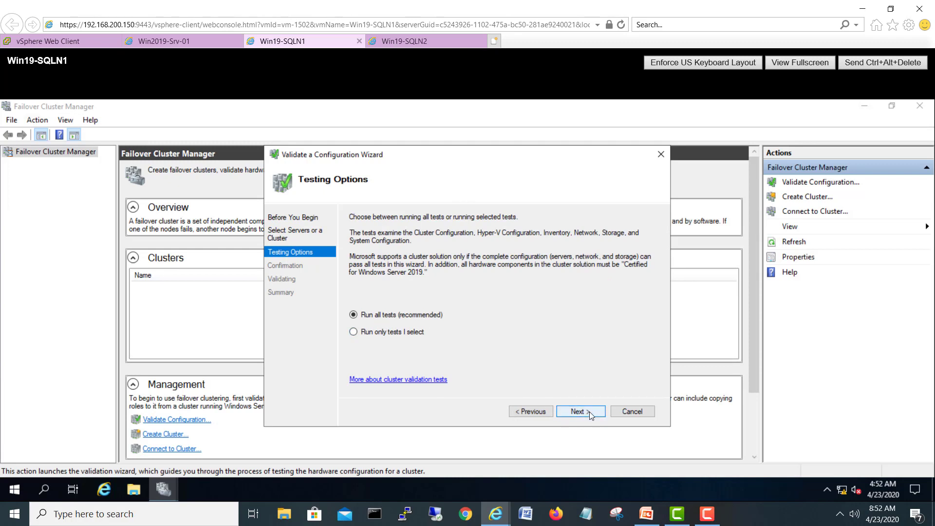
left_click(588, 411)
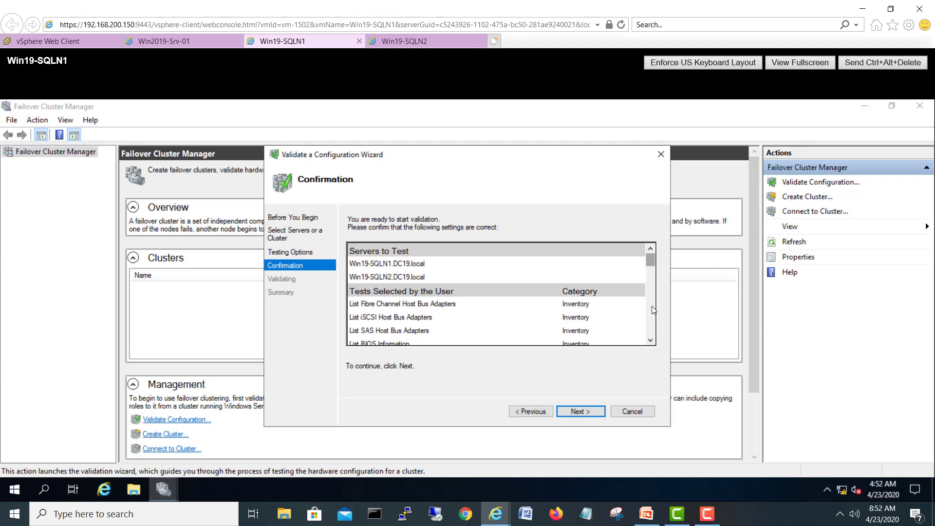
left_click_drag(654, 310, 652, 341)
left_click(579, 410)
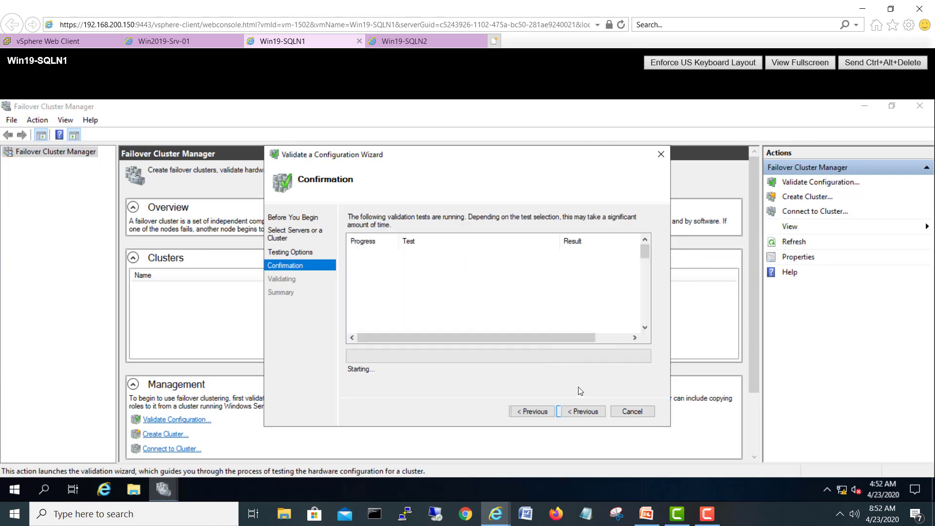
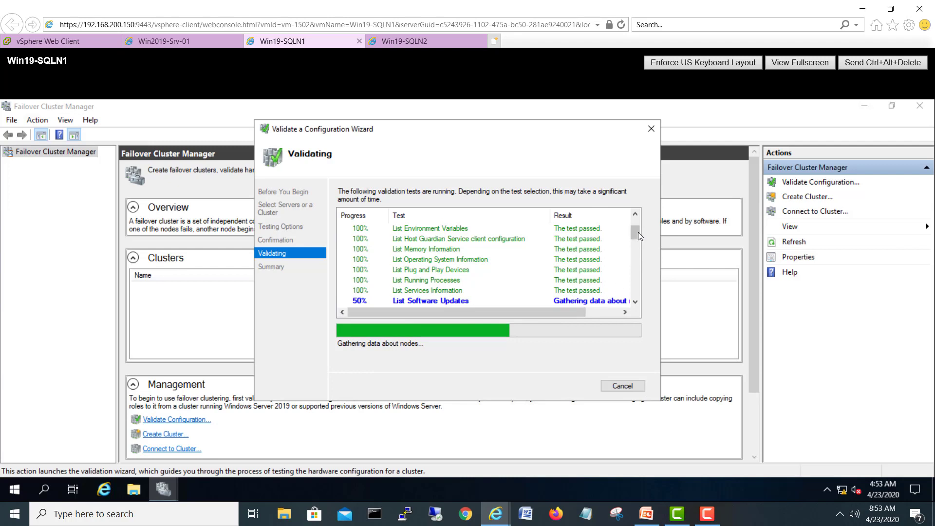
Step: Scroll through the validation test results until the Summary shows both nodes Validated
mouse_move(637, 232)
left_mouse_down()
mouse_move(639, 309)
mouse_move(641, 247)
left_mouse_up()
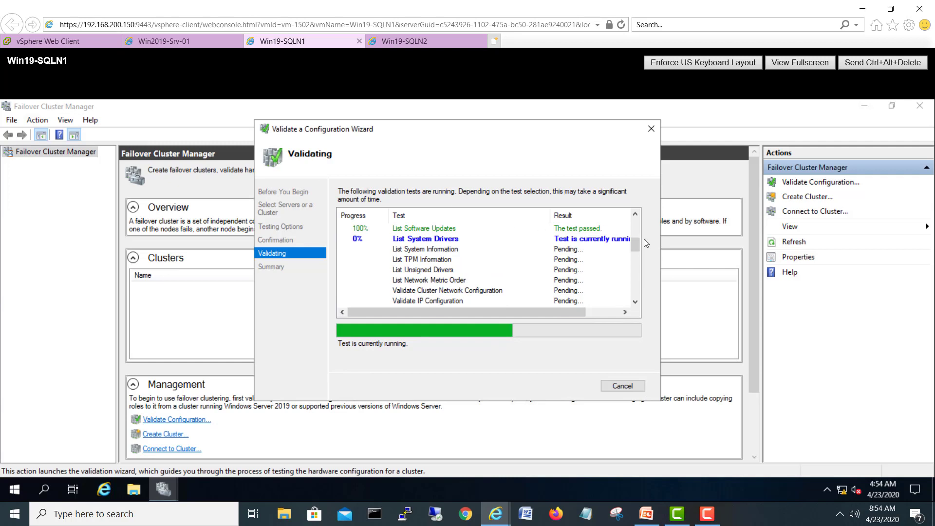
left_click_drag(638, 243, 648, 279)
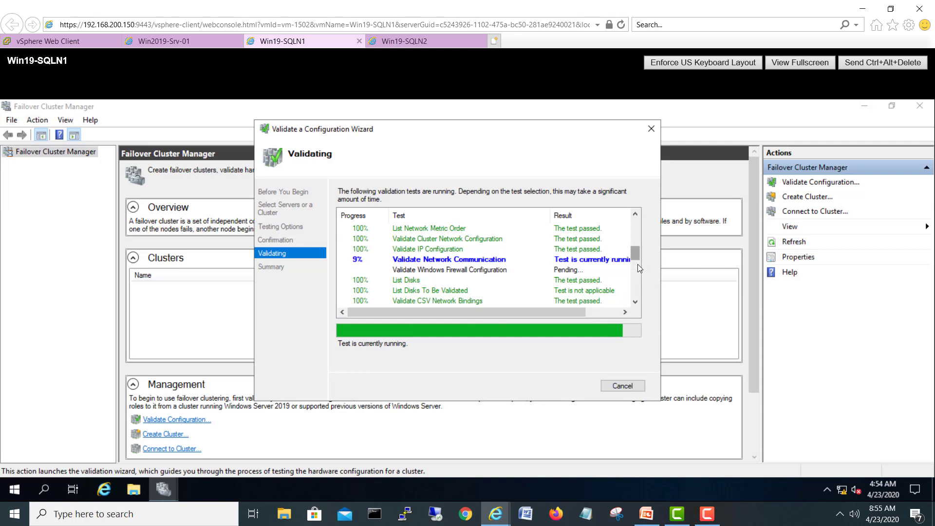
mouse_move(637, 264)
left_mouse_down()
mouse_move(639, 296)
mouse_move(642, 256)
left_mouse_up()
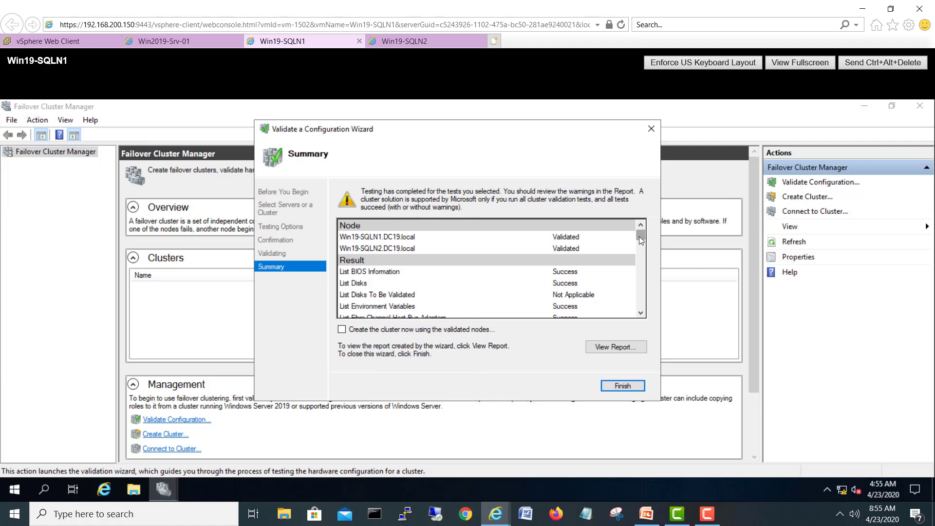
Step: Tick 'Create the cluster now using the validated nodes' on the Summary and finish the wizard
left_click_drag(639, 237, 644, 315)
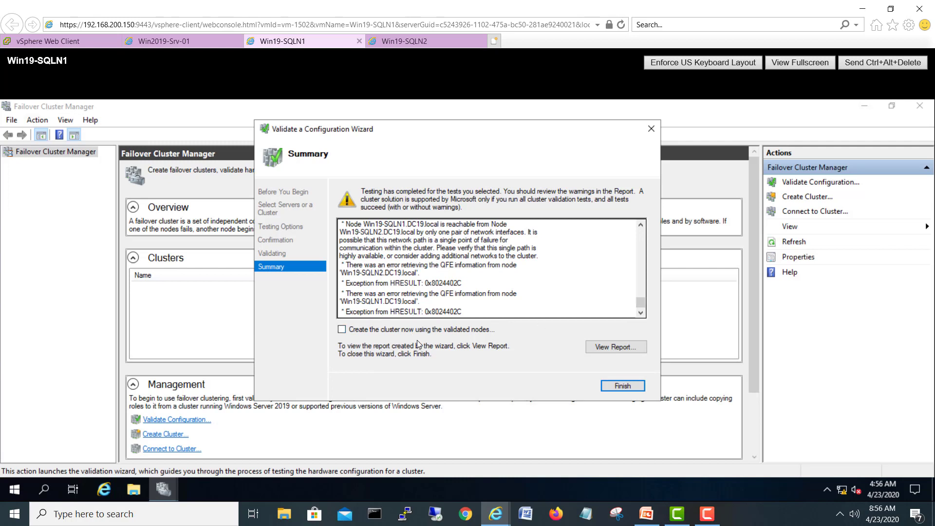
left_click(365, 331)
left_click(623, 385)
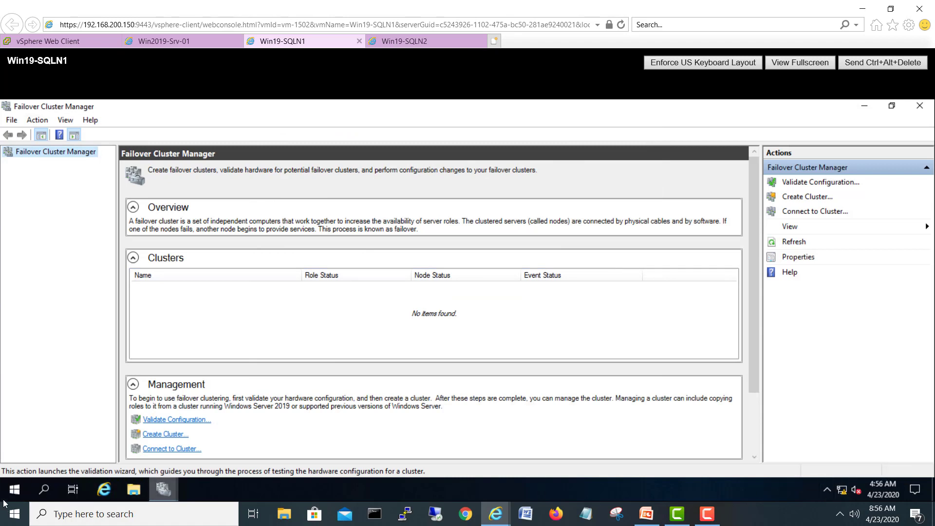
Step: Dismiss the Windows Admin Center notice so it no longer reappears
left_click(155, 491)
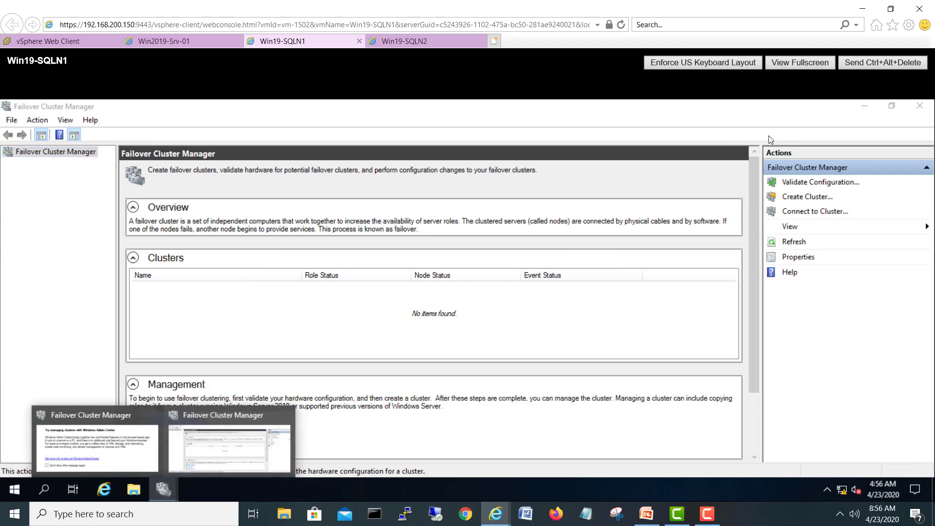
left_click(124, 438)
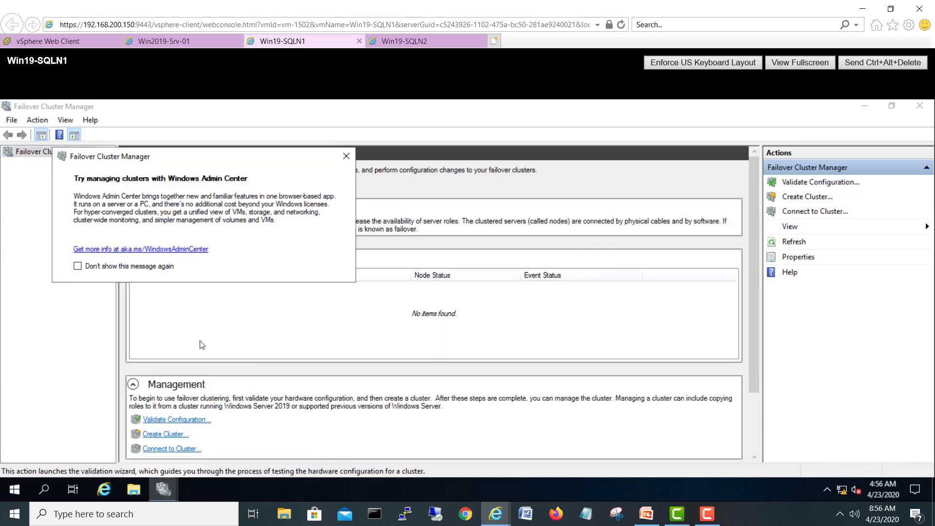
left_click(107, 269)
left_click(346, 156)
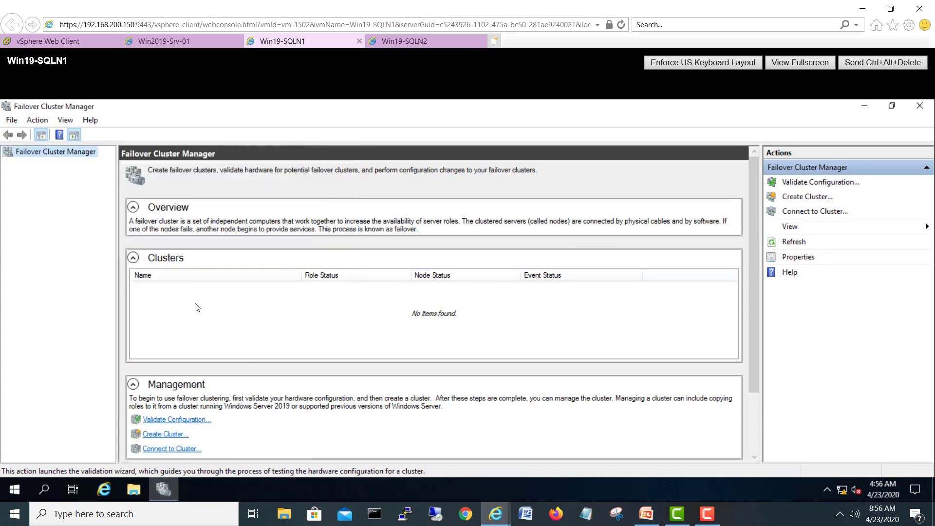
Step: Launch Server Manager on both Win19-SQLN1 and Win19-SQLN2
left_click(14, 489)
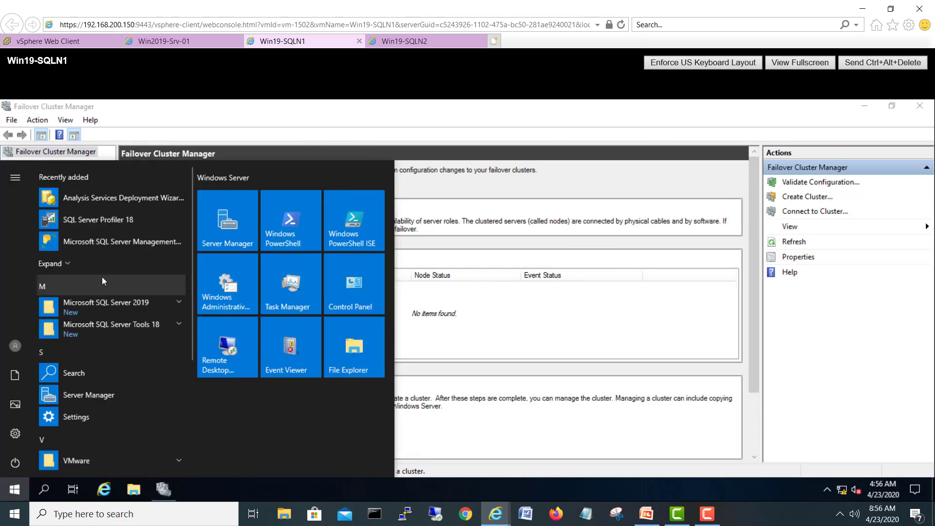
left_click(105, 399)
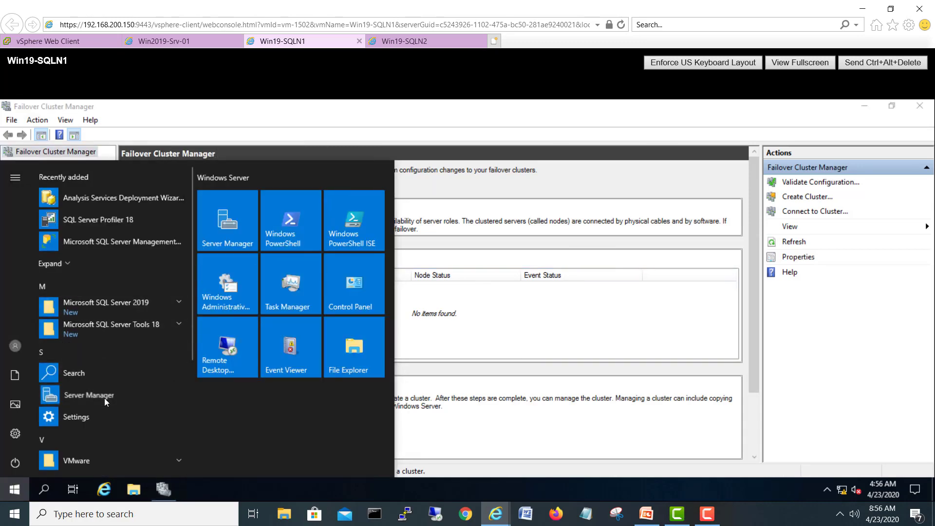
left_click(402, 39)
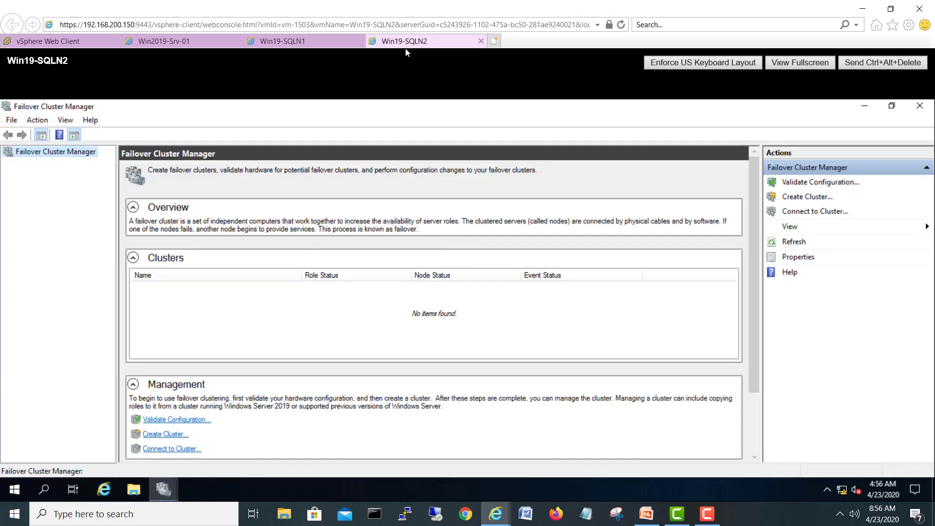
left_click(14, 488)
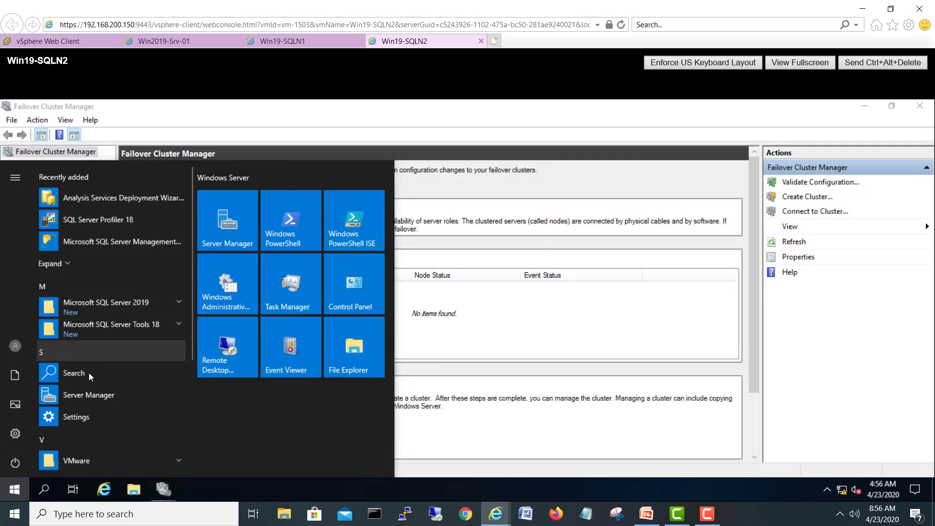
left_click(89, 395)
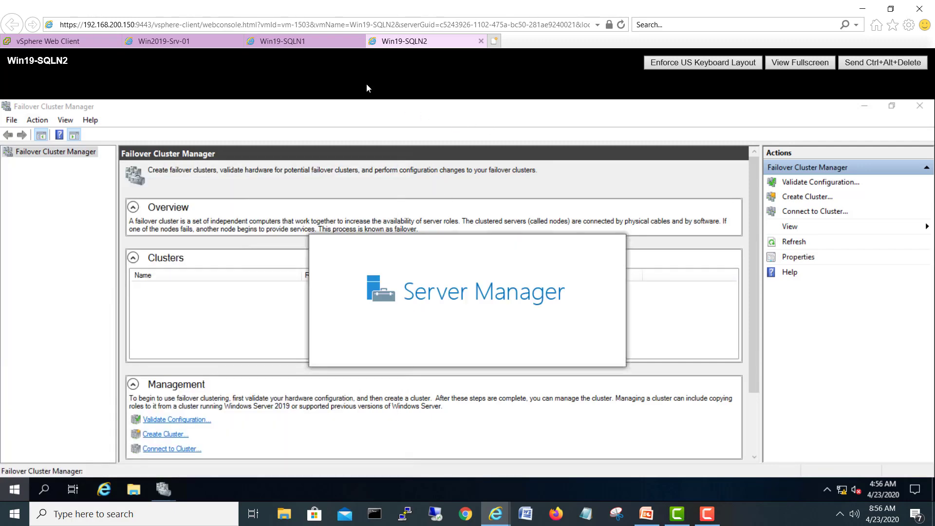
Step: Review the Local Server properties of Win19-SQLN1 and Win19-SQLN2
left_click(287, 41)
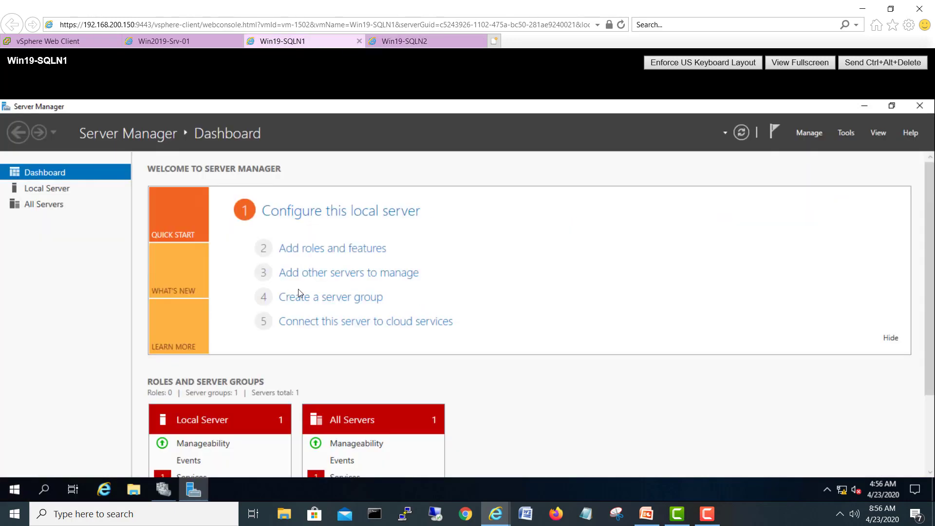
left_click(64, 190)
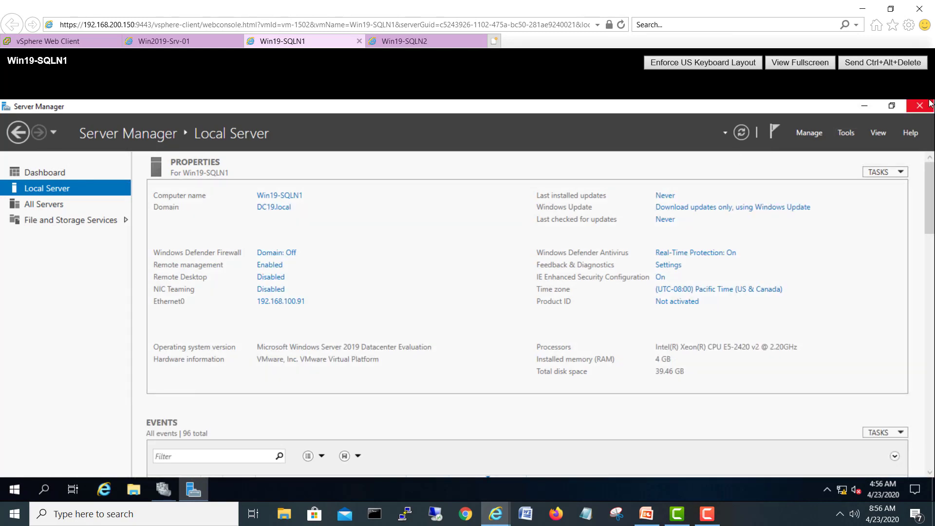
left_click(406, 44)
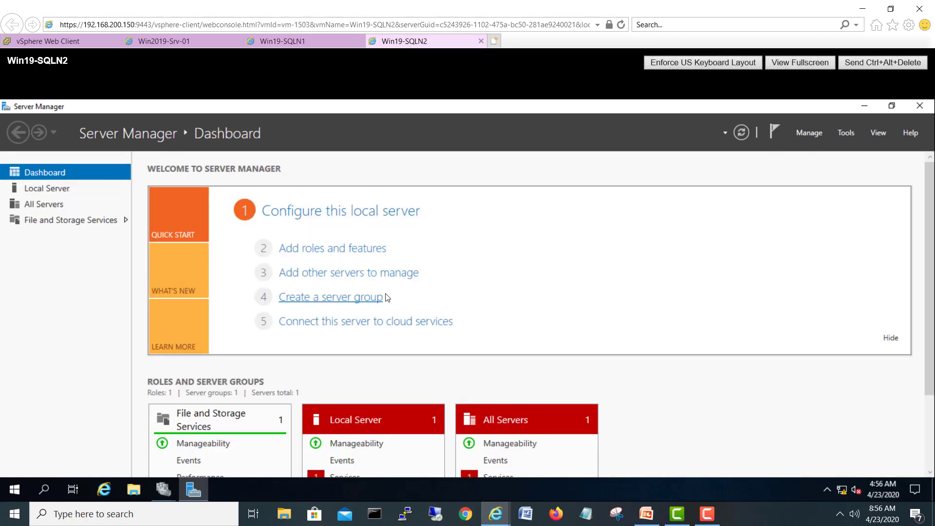
scroll(926, 183, "down", 3)
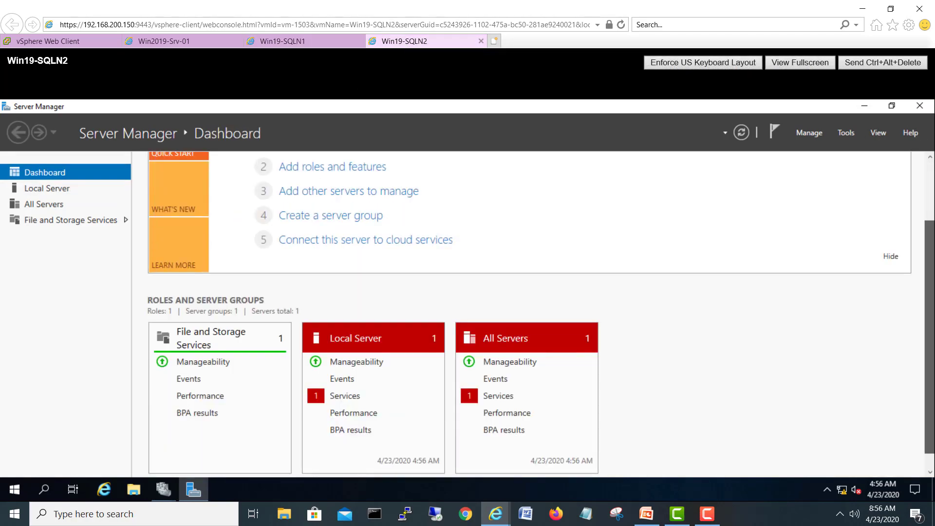
left_click(57, 190)
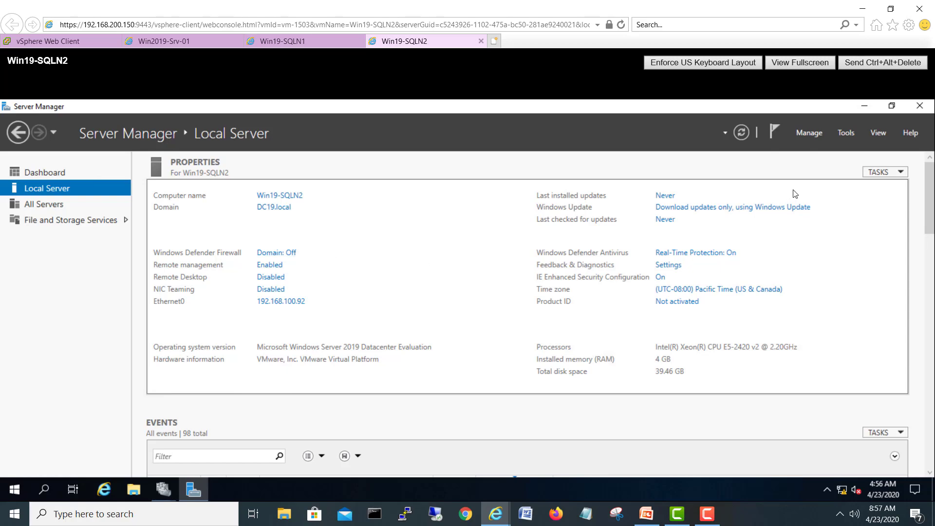
Step: Close Server Manager on Win19-SQLN2, clear the MMC error, and dismiss the Windows Admin Center notice
left_click(918, 106)
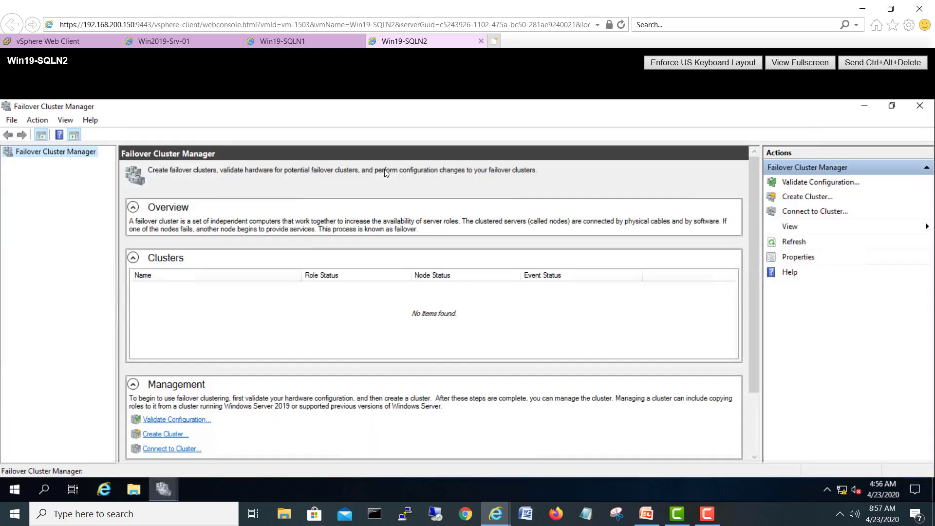
left_click(920, 107)
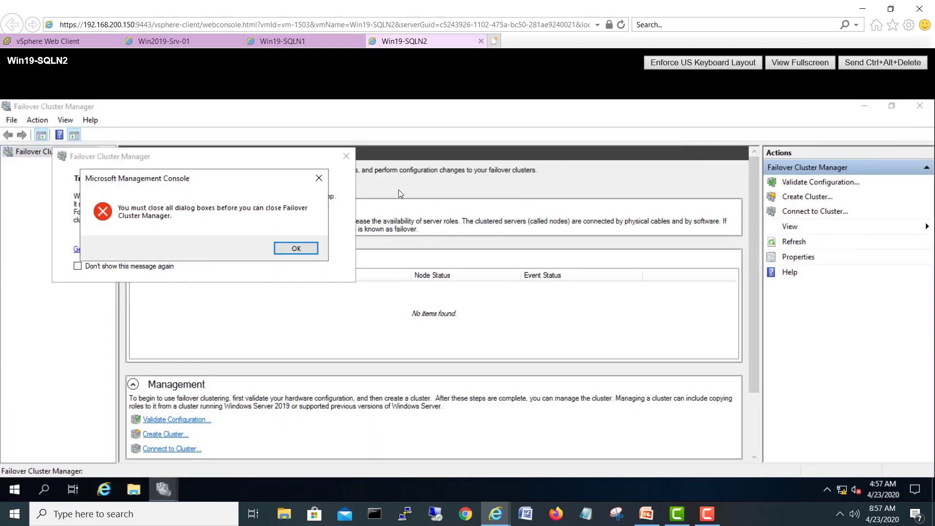
left_click(285, 250)
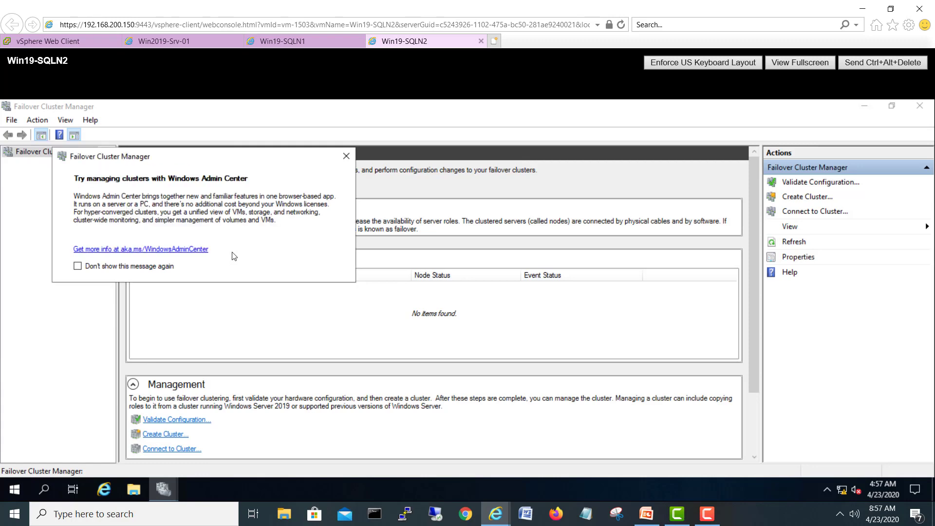
left_click(147, 270)
left_click(346, 156)
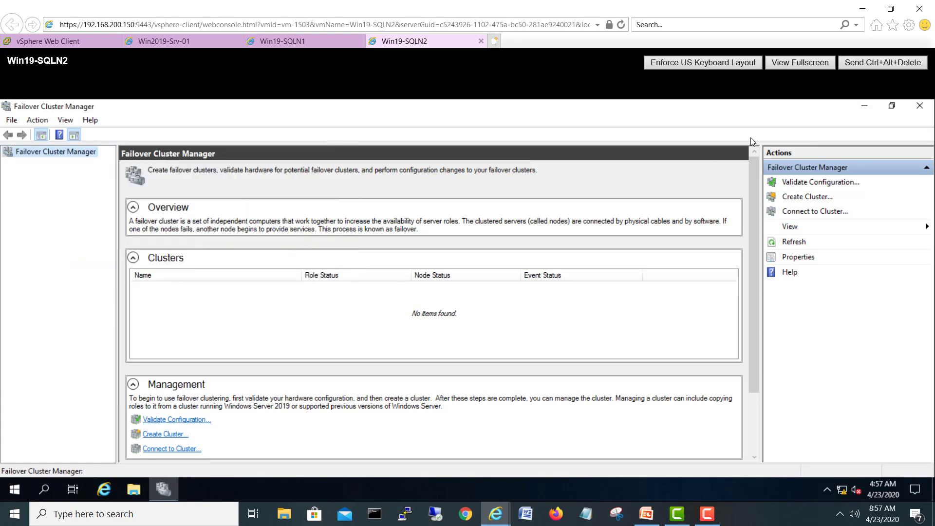
Step: Relaunch Failover Cluster Manager on Win19-SQLN2 via a 'clus' search
left_click(918, 108)
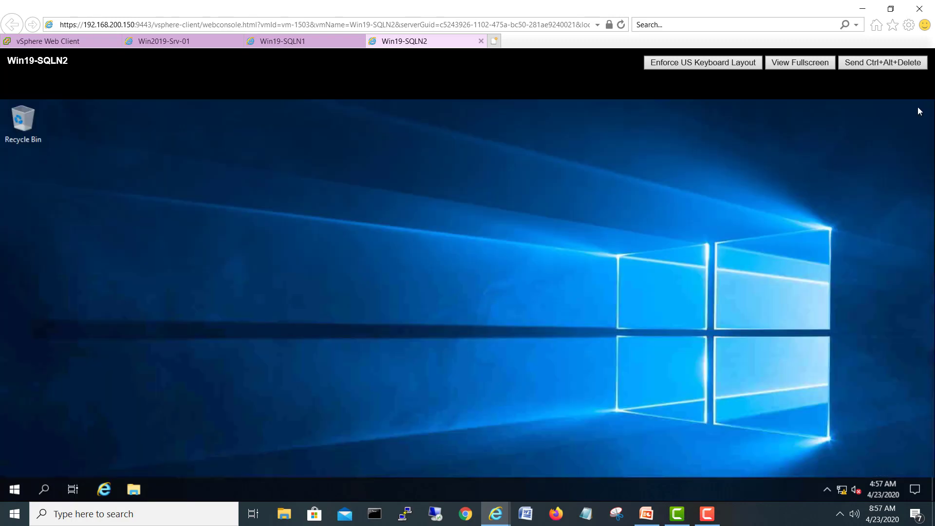
left_click(15, 489)
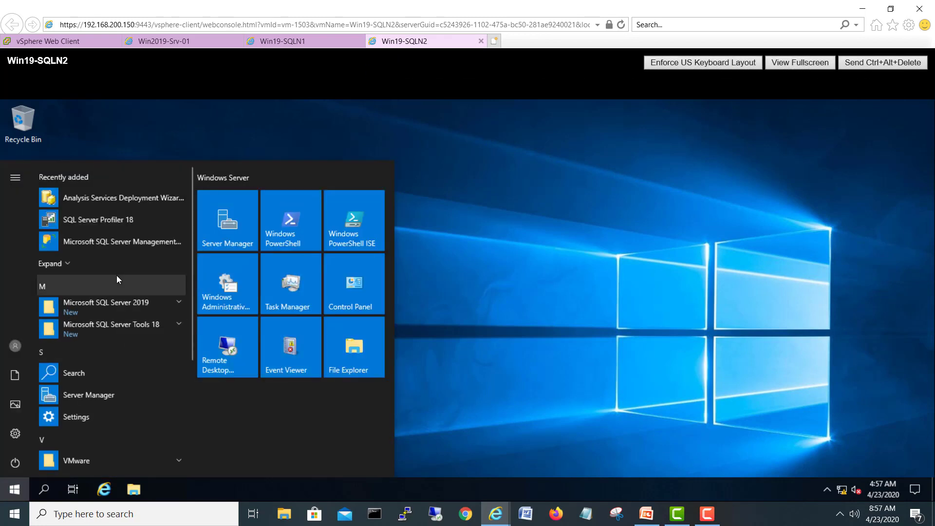
type("clus")
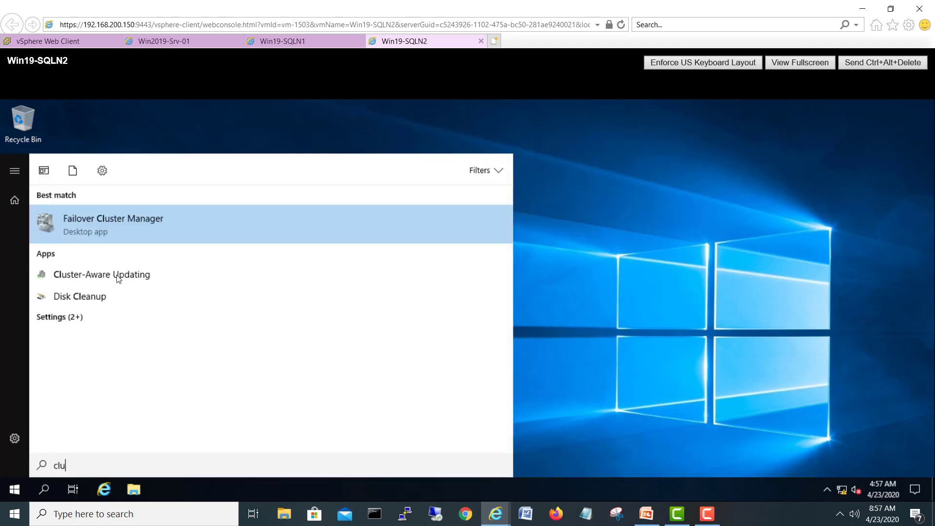
left_click(130, 224)
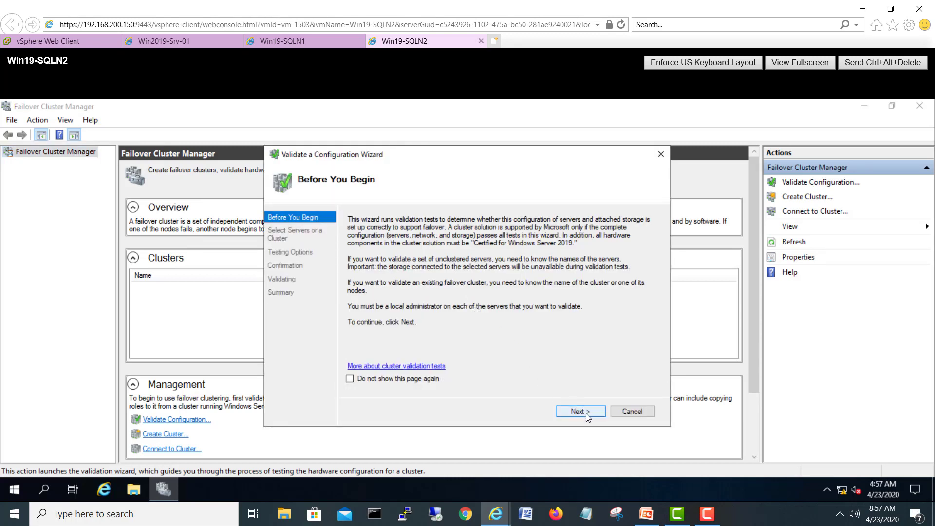
Step: Choose both WIN19 servers via a 'win19' search and keep Run all tests for validation
left_click(569, 411)
left_click(635, 258)
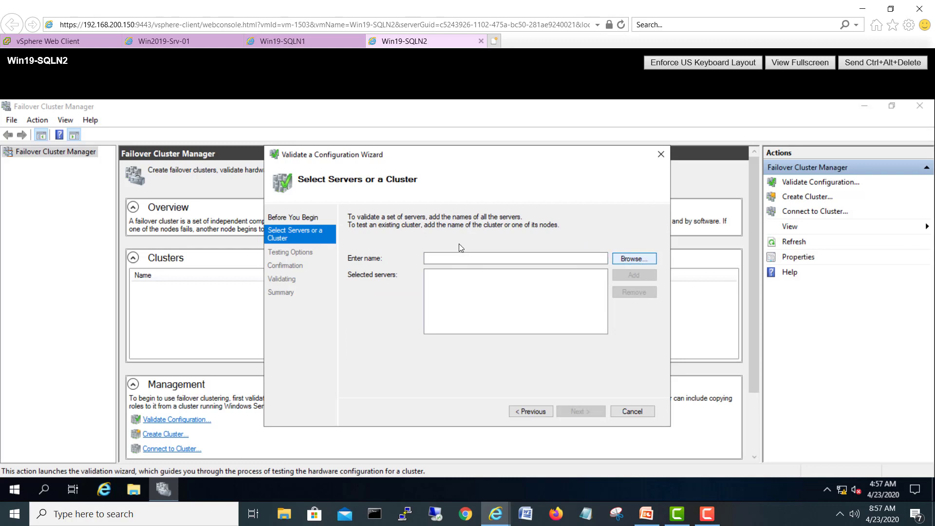
type("w")
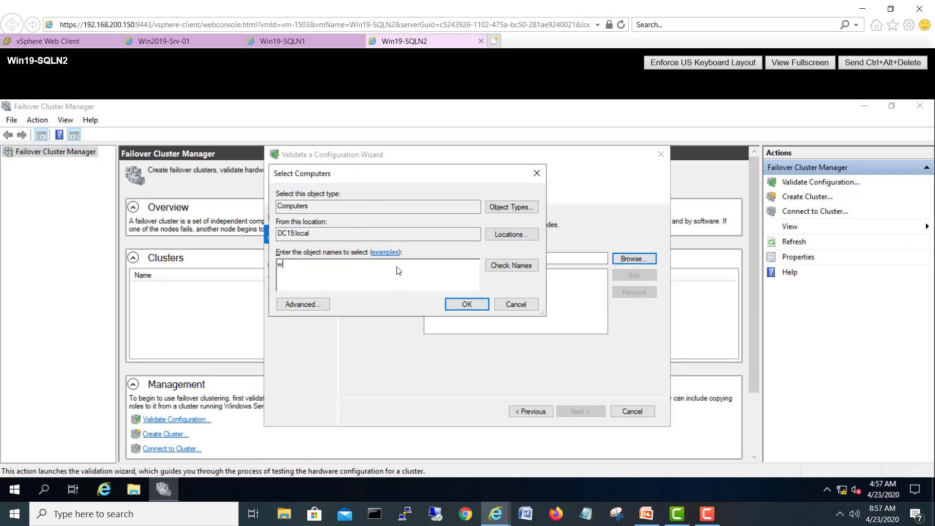
type("in19")
left_click(520, 264)
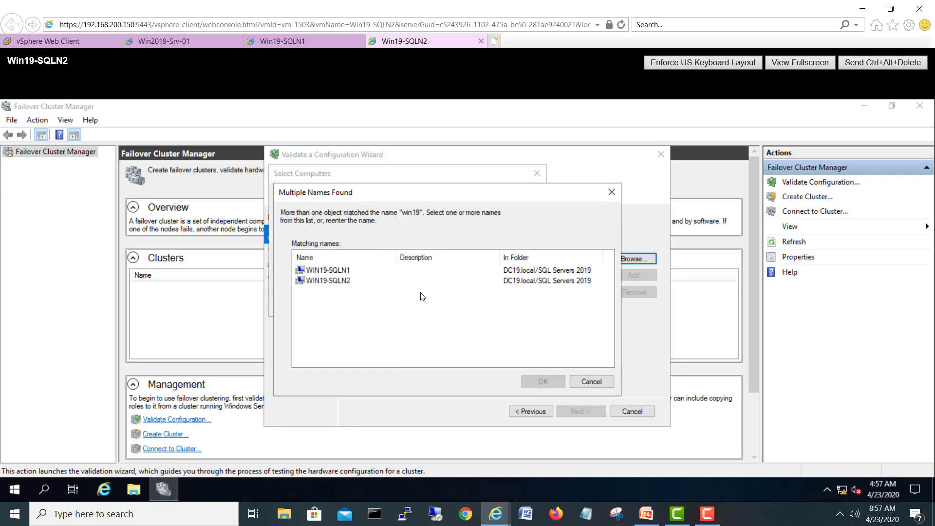
left_click_drag(341, 303, 288, 253)
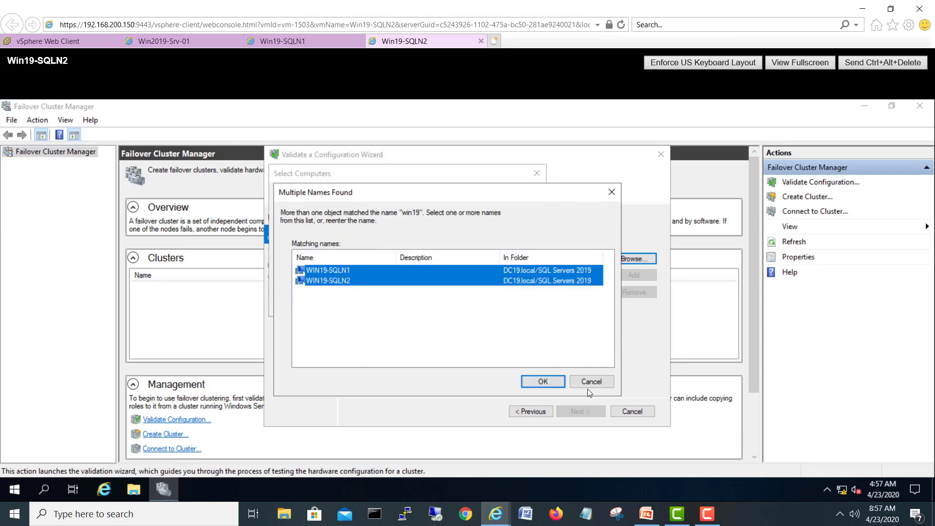
left_click(546, 381)
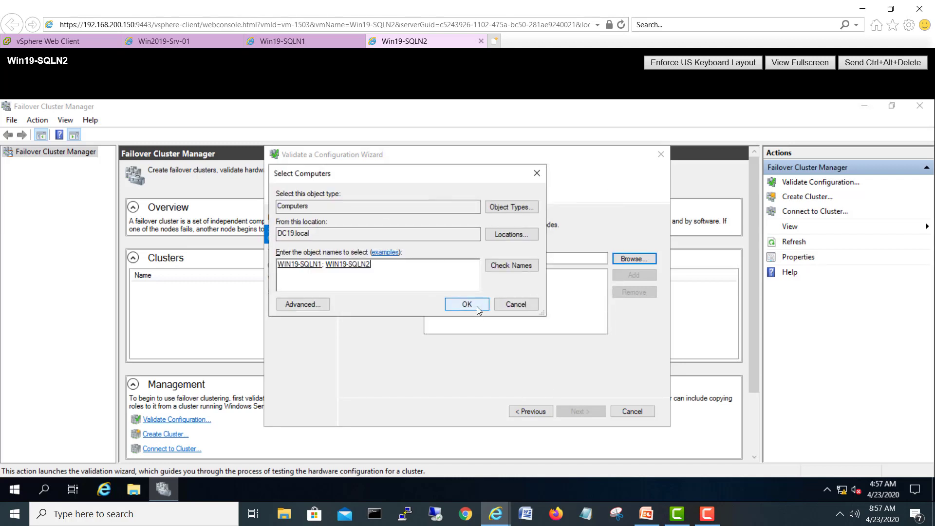
left_click(477, 306)
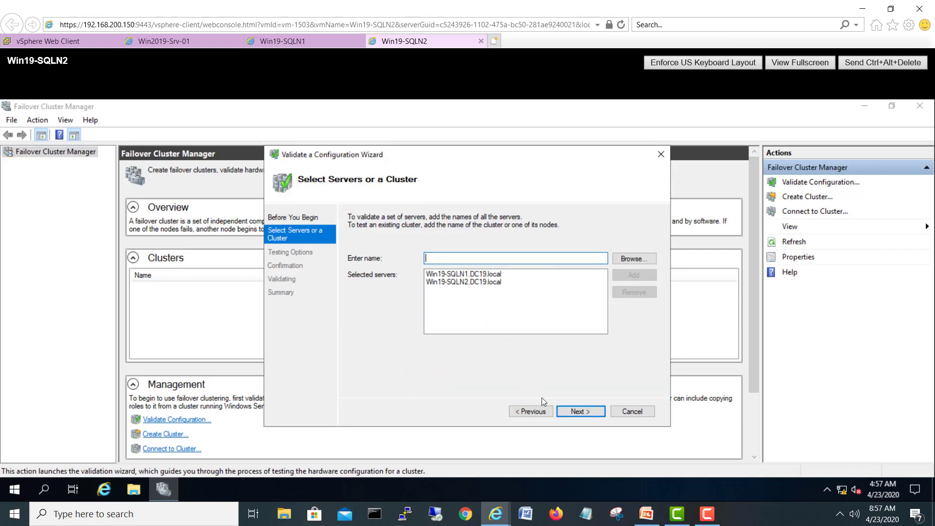
left_click(591, 411)
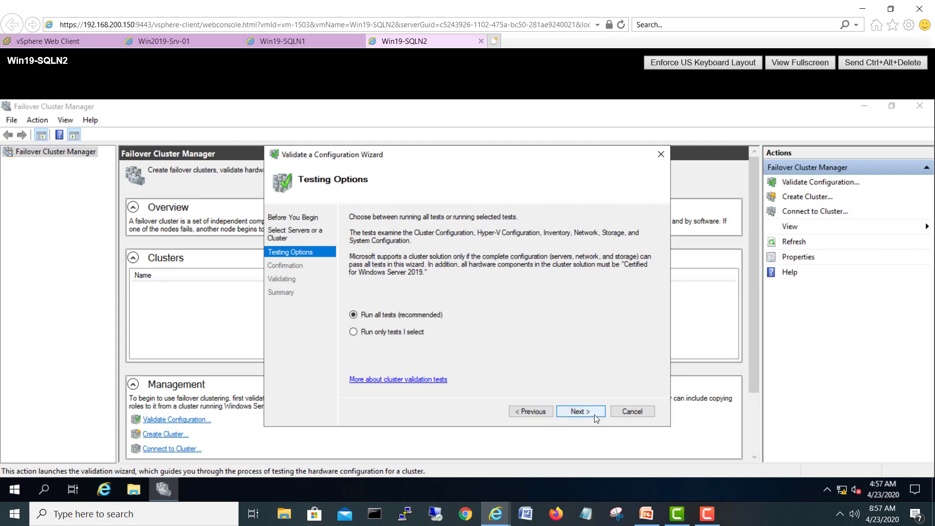
left_click(594, 414)
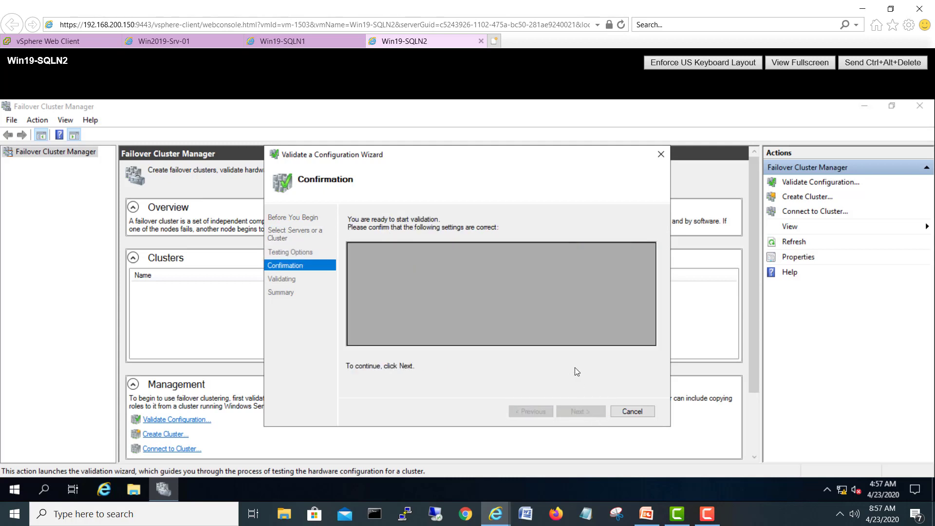
Step: Start validation on both SQL nodes and scroll through the test list until it finishes
left_click(591, 411)
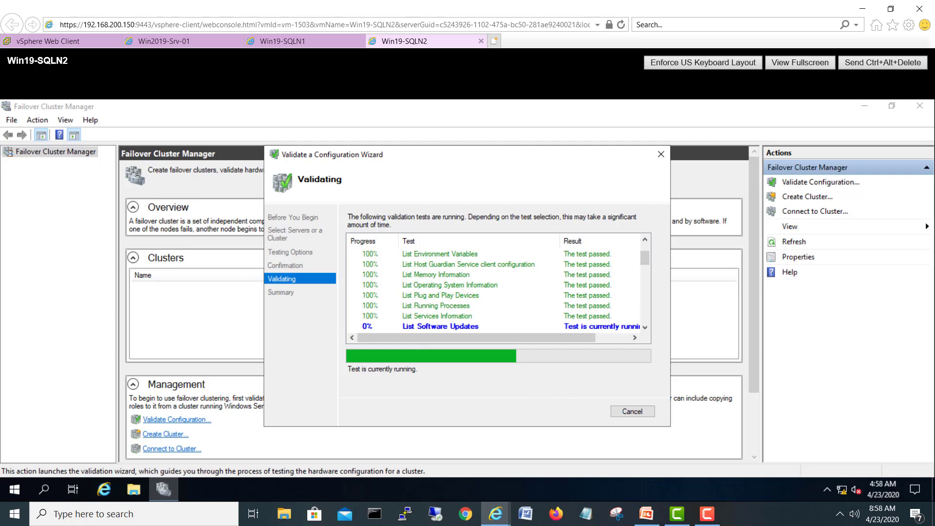
left_click_drag(513, 162, 494, 149)
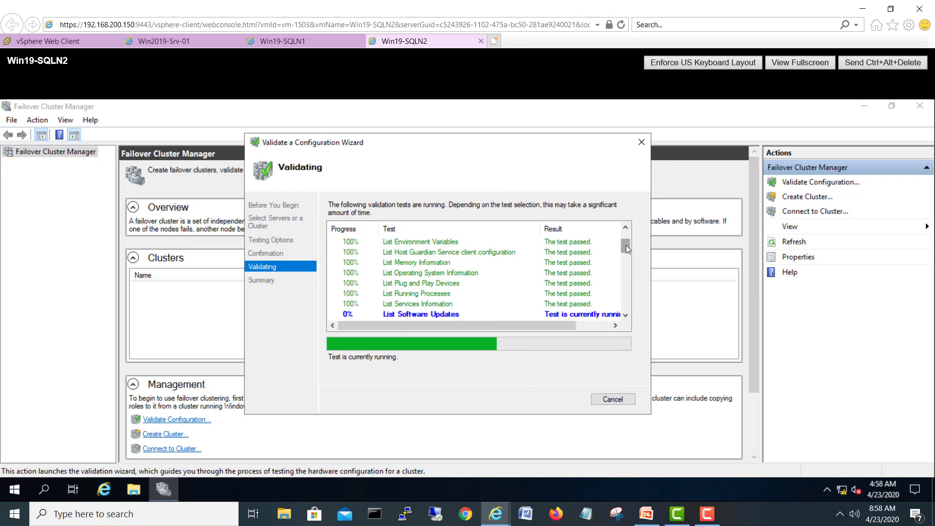
left_click_drag(626, 245, 625, 273)
left_click_drag(626, 276, 626, 226)
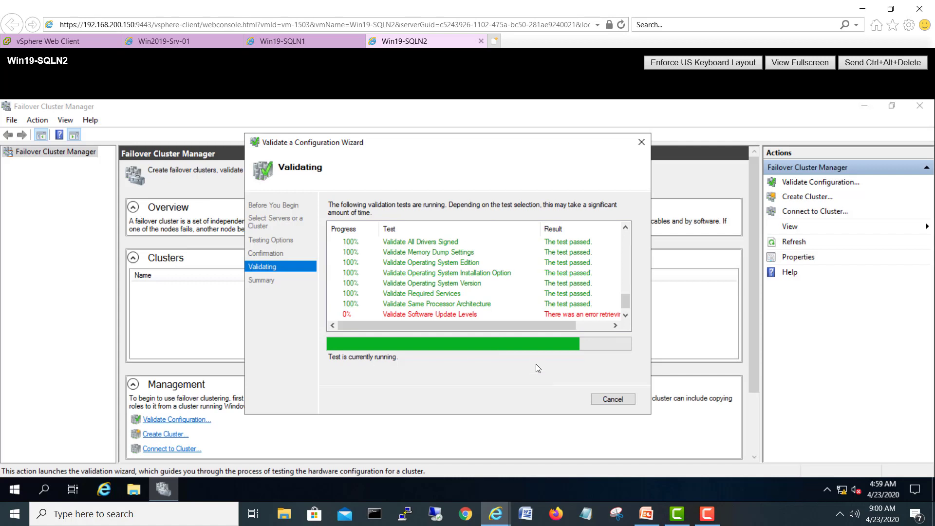
left_click_drag(536, 326, 448, 328)
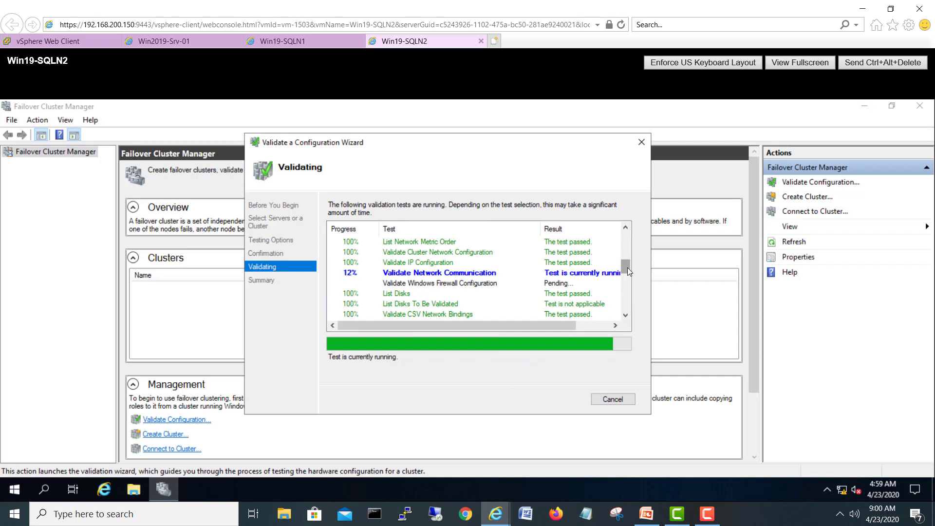
left_click_drag(627, 268, 626, 321)
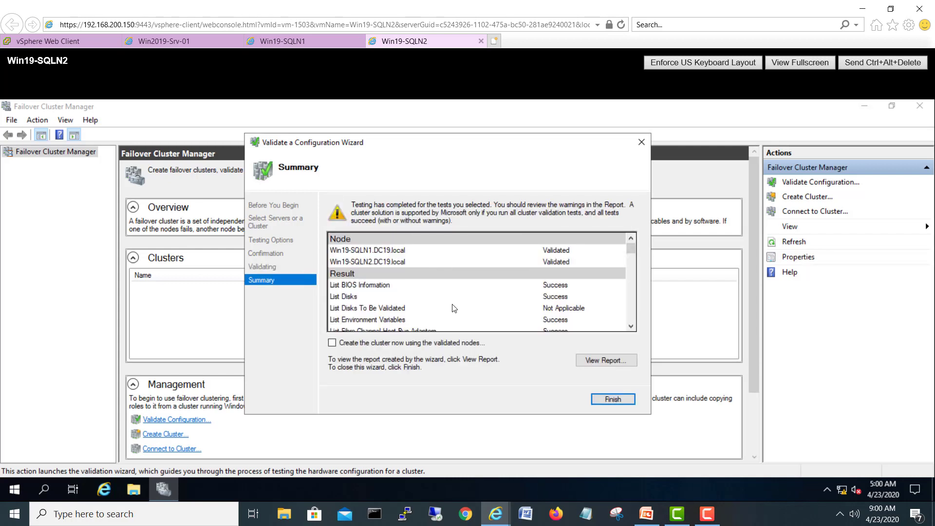
Step: Tick 'Create the cluster now using the validated nodes' and close the validation Summary
left_click(442, 343)
left_click_drag(634, 246, 608, 389)
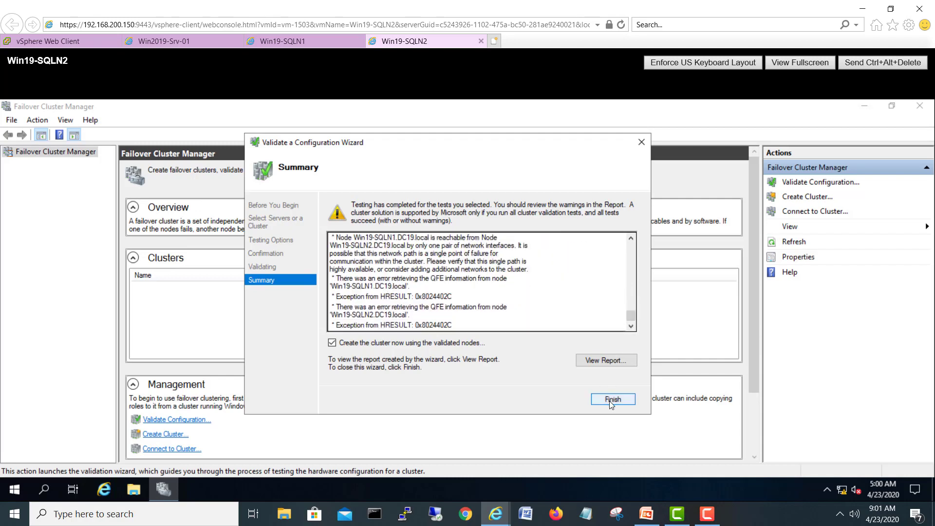
left_click(610, 400)
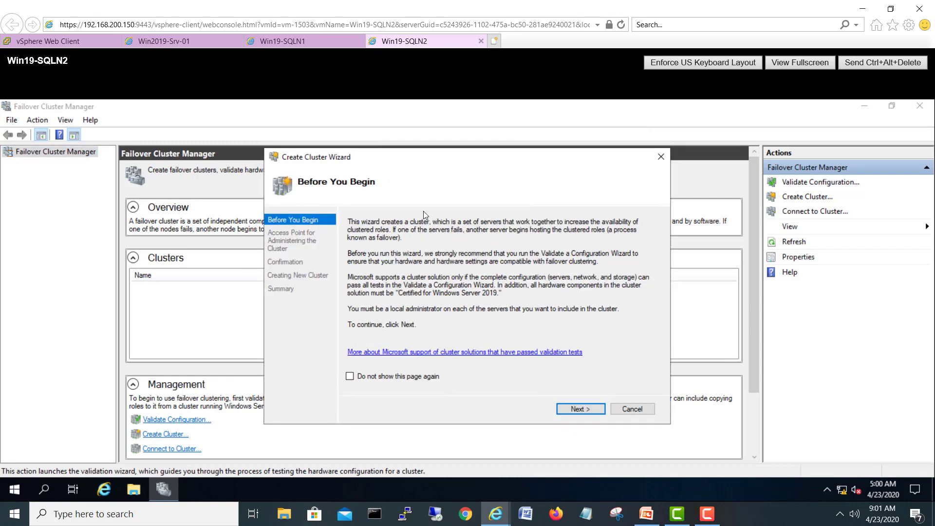
Step: Name the cluster SQL-WFC with address 192.168.100.93 and proceed to Confirmation
left_click(581, 408)
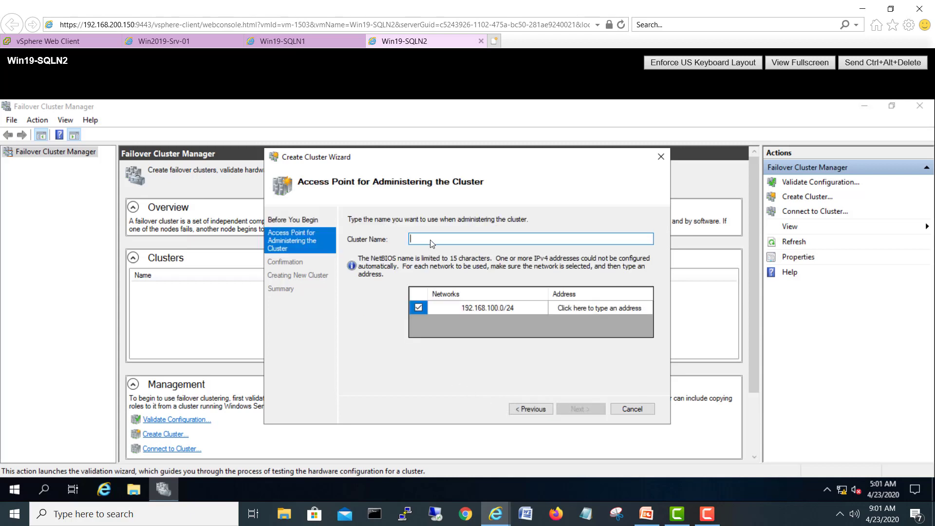
type("SQL-F")
key("BackSpace")
left_click(572, 311)
type("93")
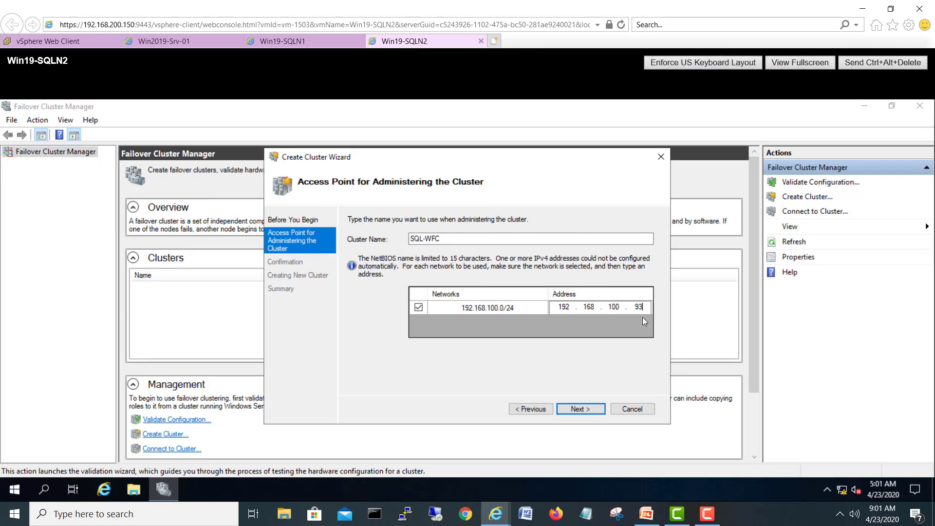
left_click(581, 409)
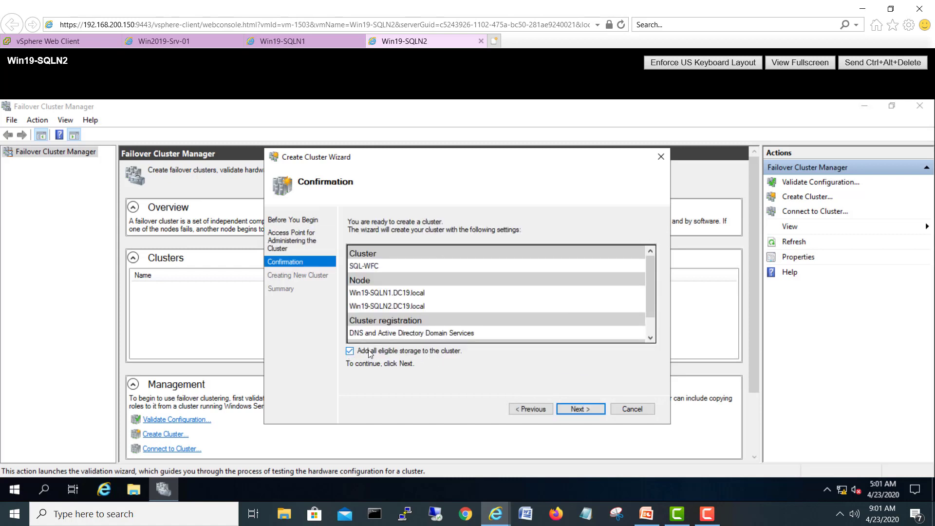
Step: Create cluster SQL-WFC without eligible storage and close the finished wizard
left_click(350, 351)
left_click(567, 409)
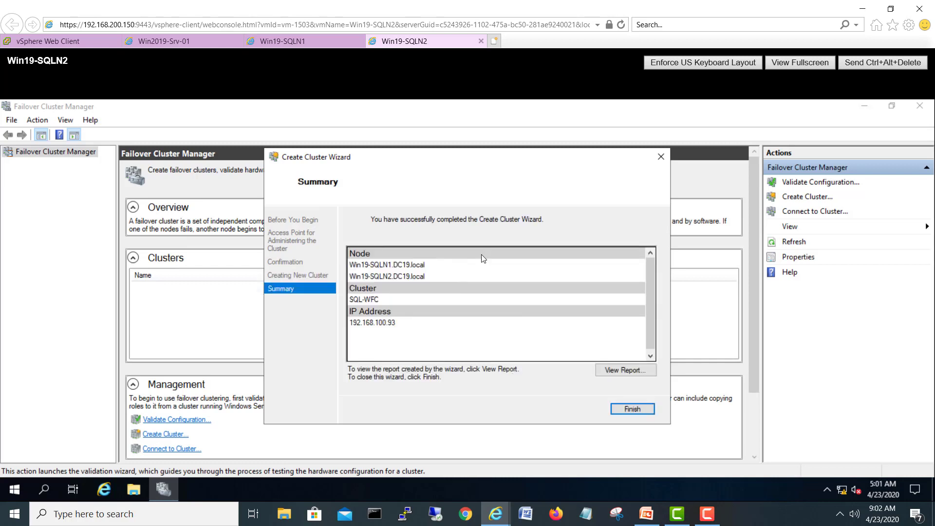
left_click(630, 409)
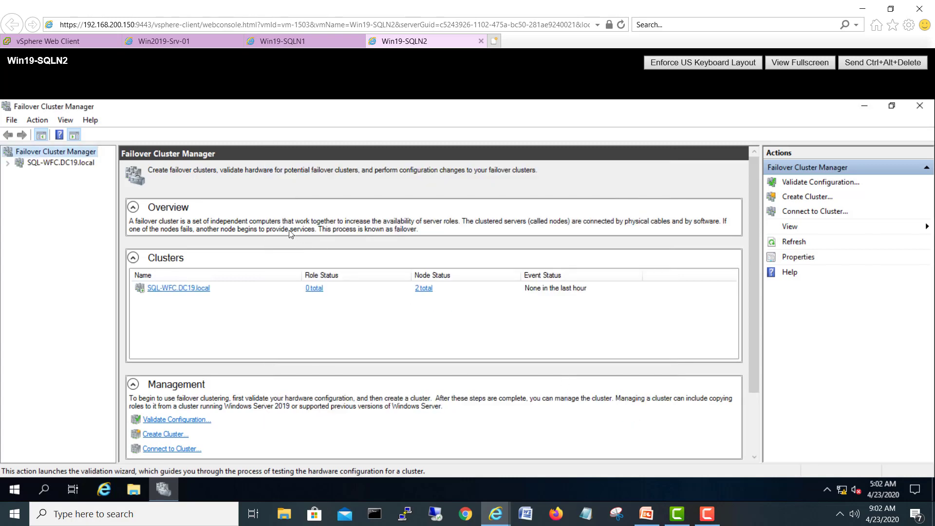
Step: Expand SQL-WFC.DC19.local to confirm both nodes are Up, then go to the Win2019-Srv-01 console
left_click(77, 165)
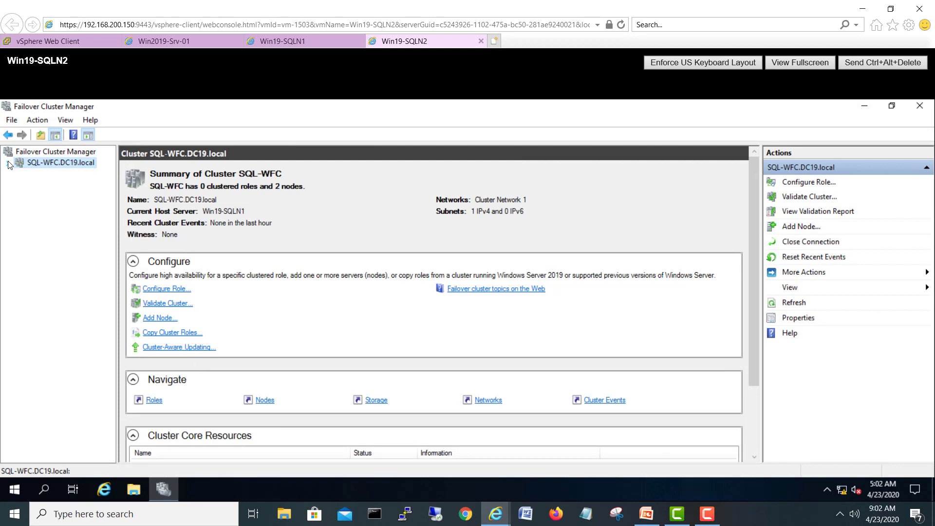
left_click(8, 164)
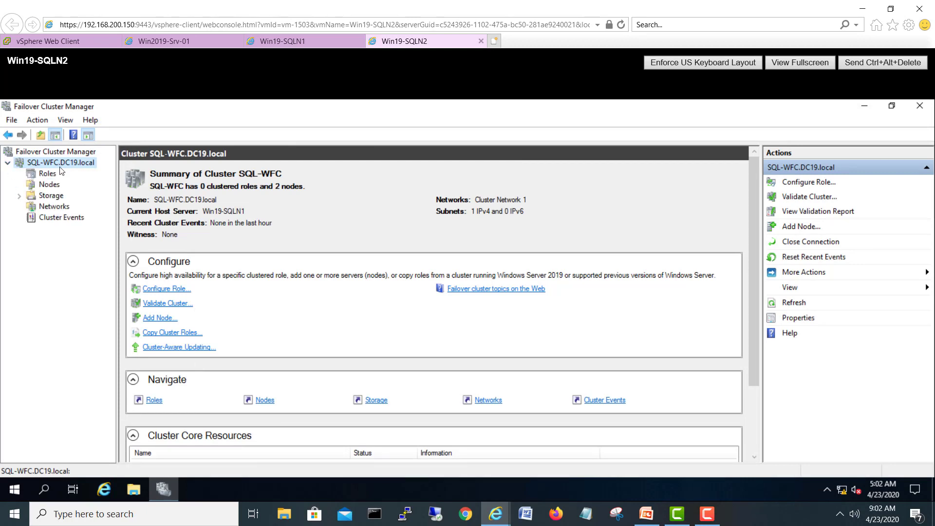
left_click(50, 185)
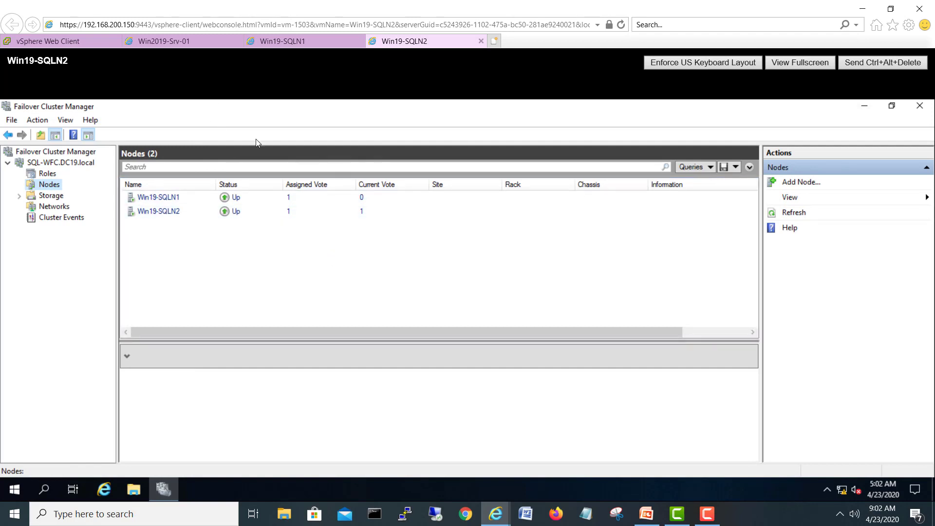
left_click(165, 41)
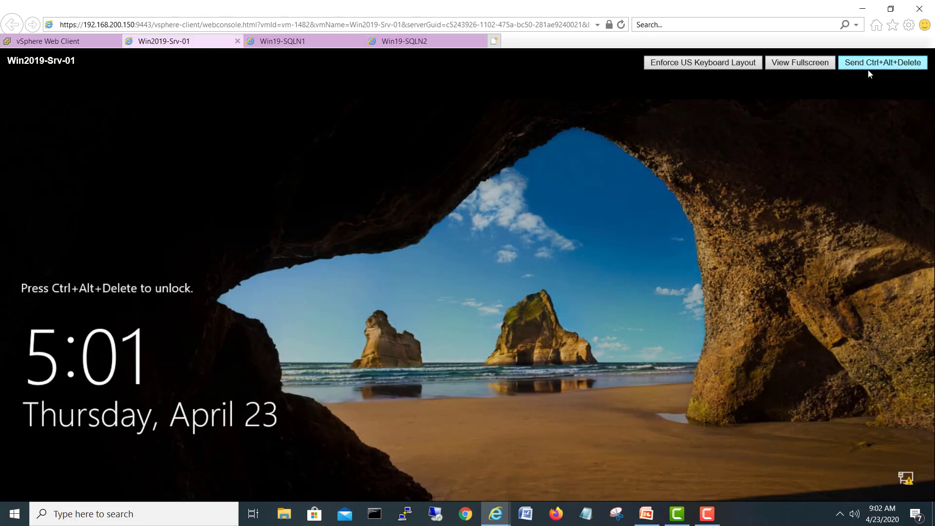
Step: Sign in to Win2019-Srv-01 and refresh SQL Servers 2019 to show the SQL-WFC computer account
left_click(870, 68)
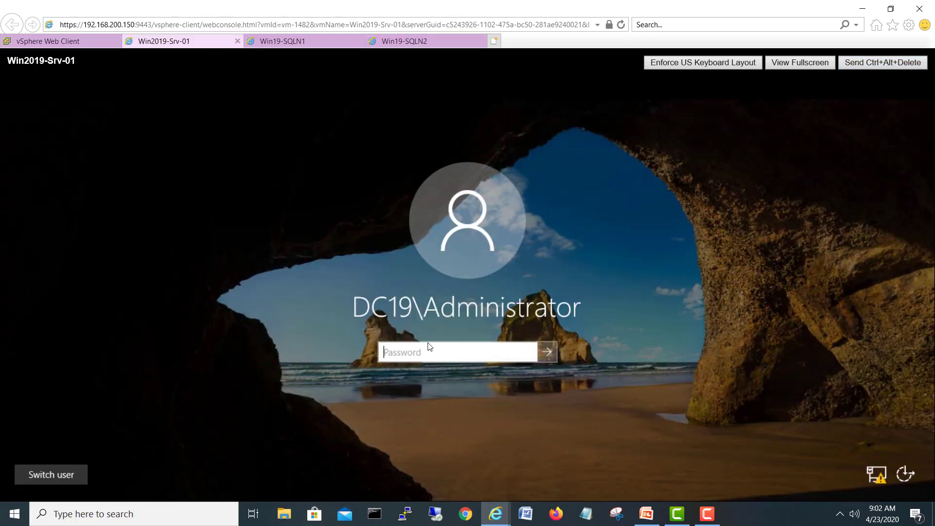
type("P")
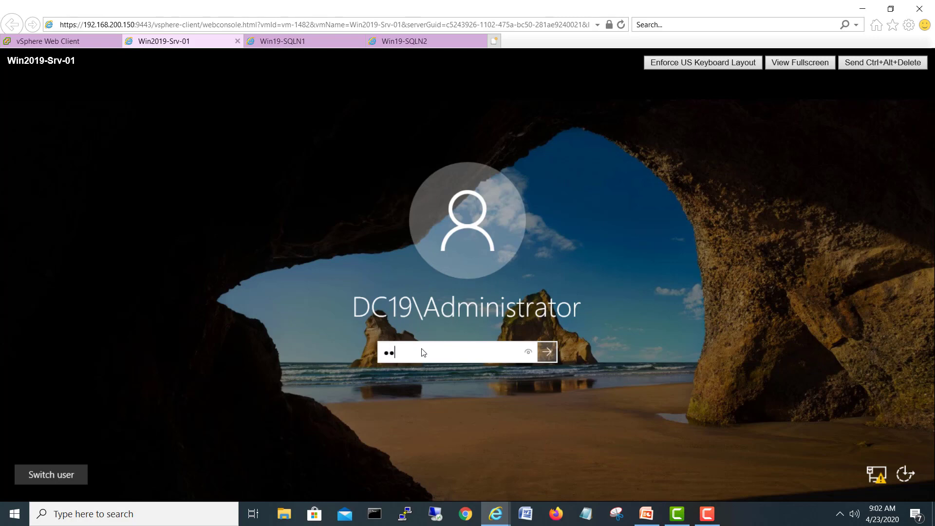
key("Return")
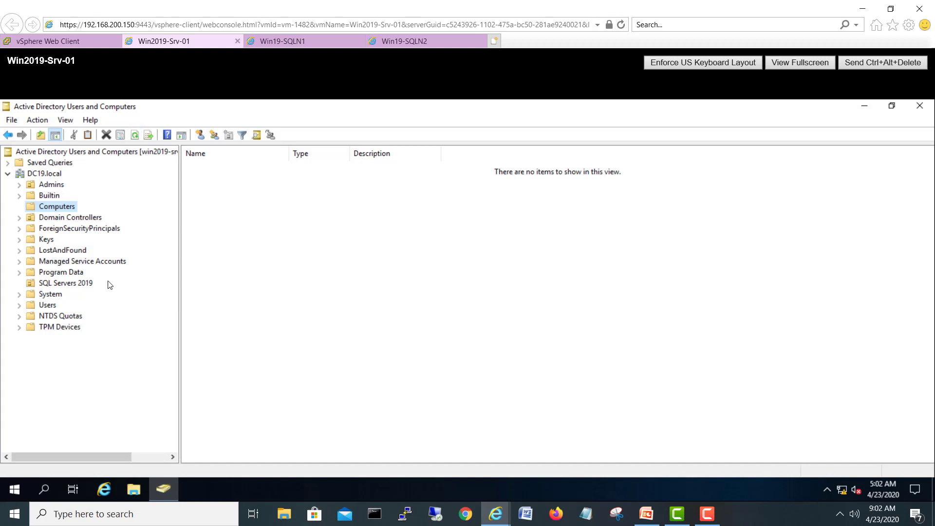
left_click(83, 285)
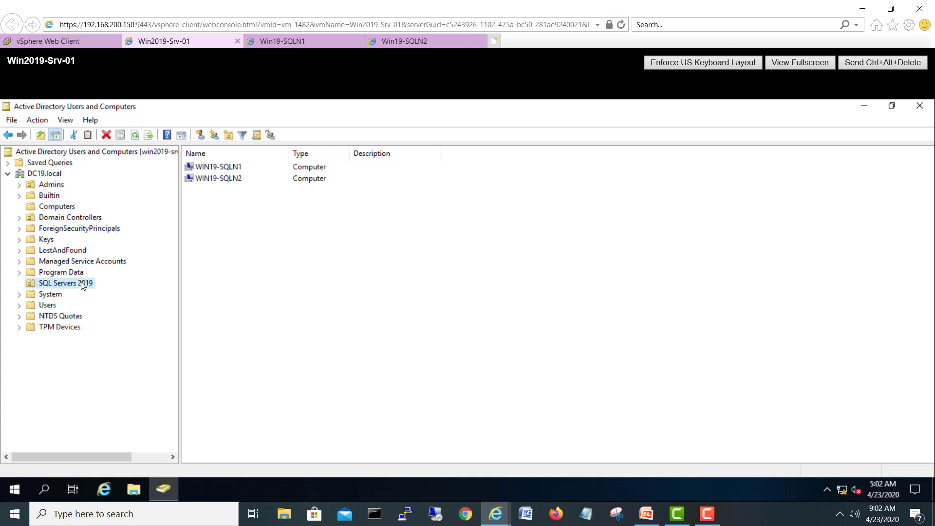
left_click(136, 135)
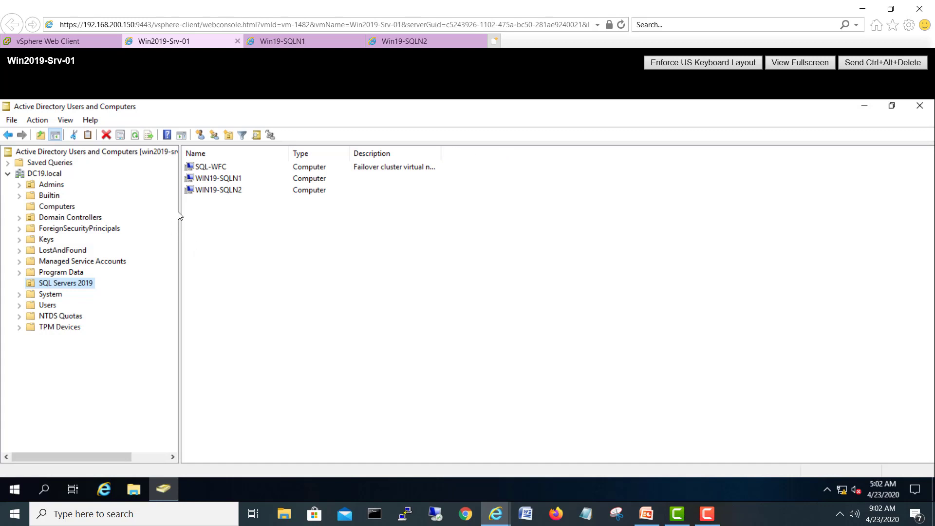
Step: Open the security permissions of the SQL-WFC computer account's properties
left_click(214, 170)
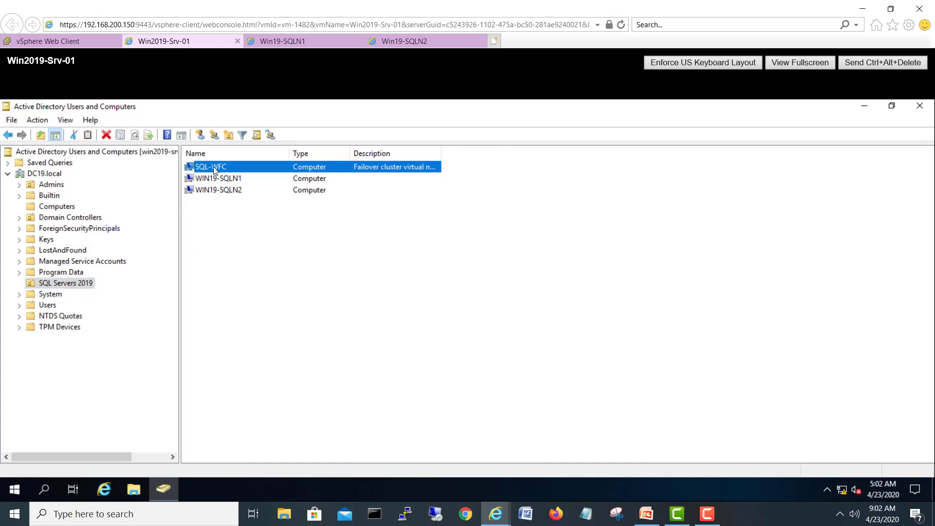
right_click(214, 168)
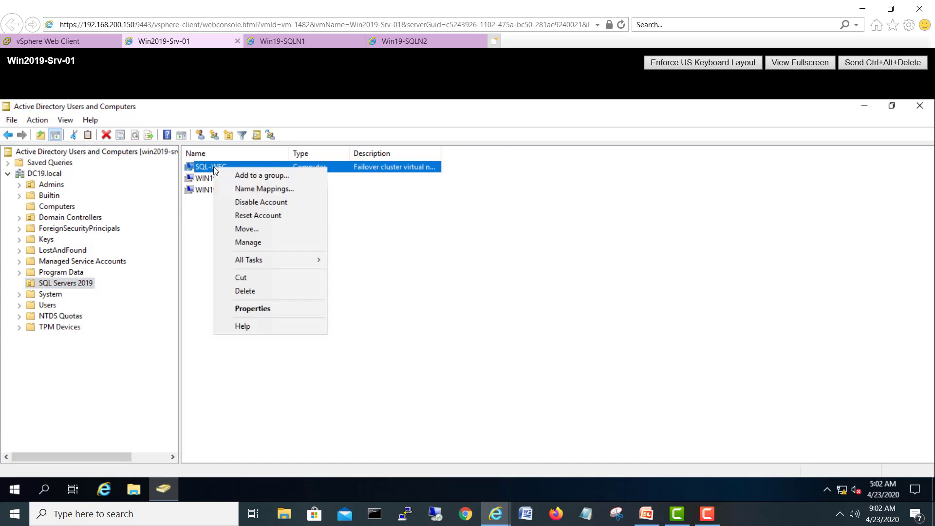
left_click(240, 308)
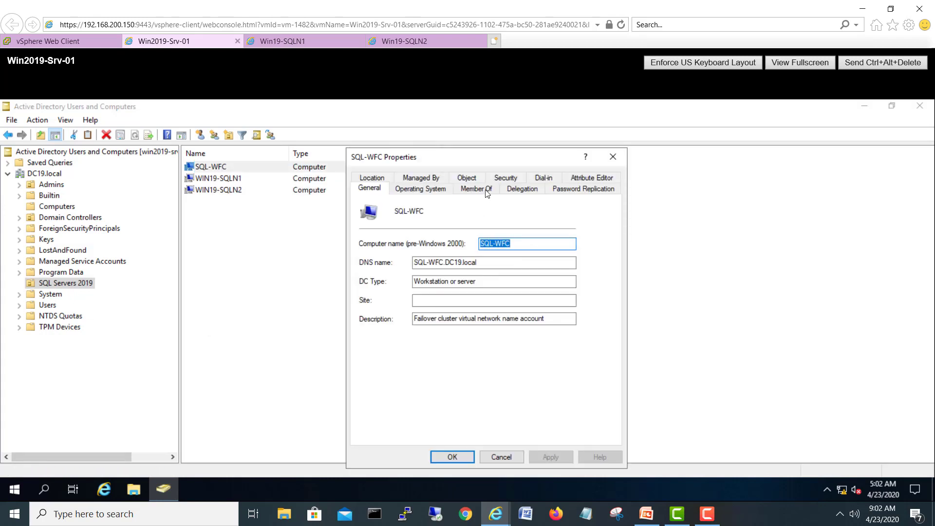
left_click(516, 181)
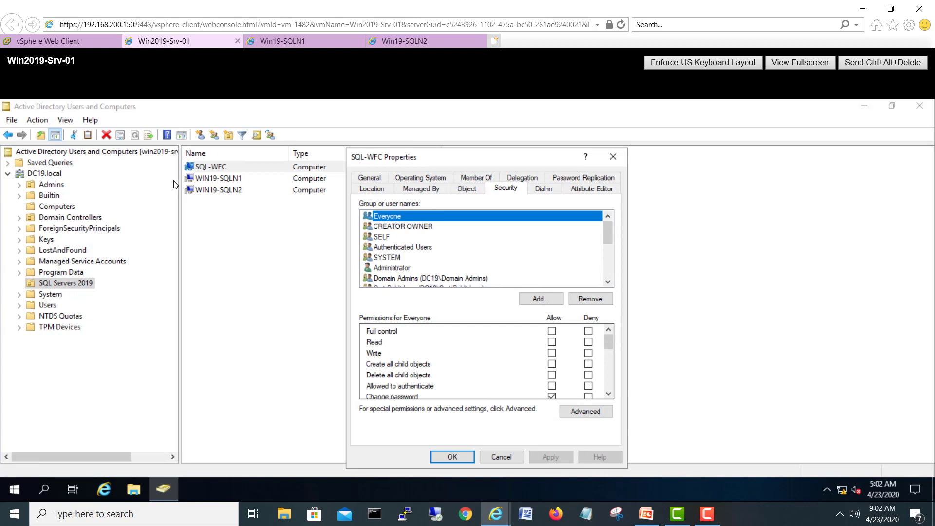
Step: Add computers WIN19-SQLN1 and WIN19-SQLN2 as new entries in SQL-WFC's permissions
left_click(540, 299)
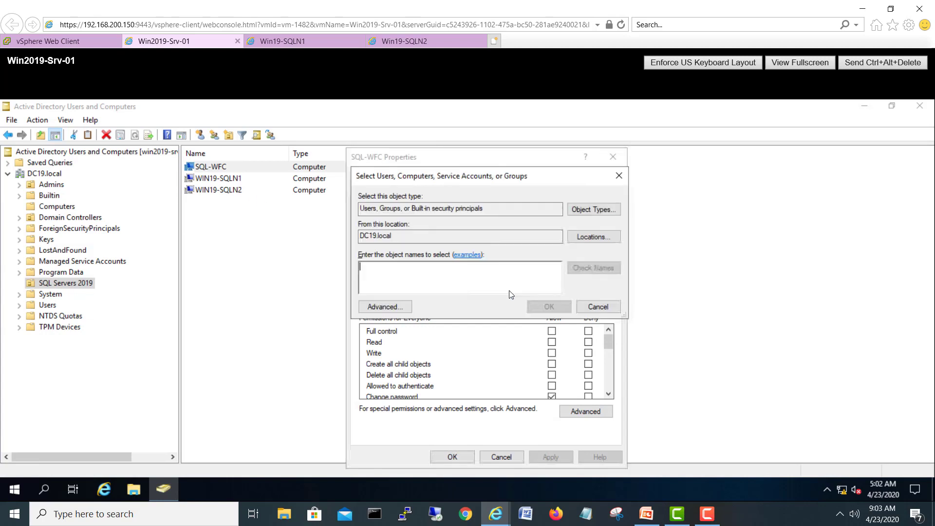
left_click(582, 209)
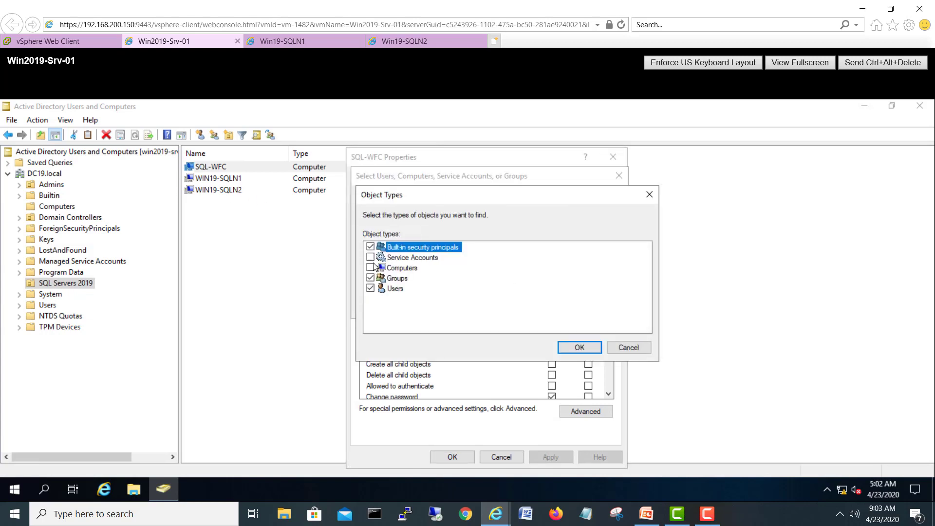
left_click(575, 347)
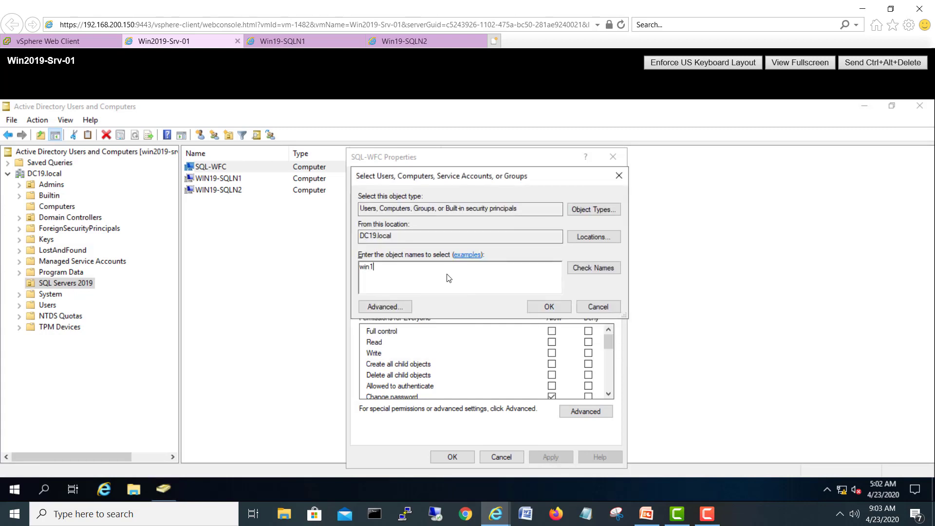
left_click(580, 267)
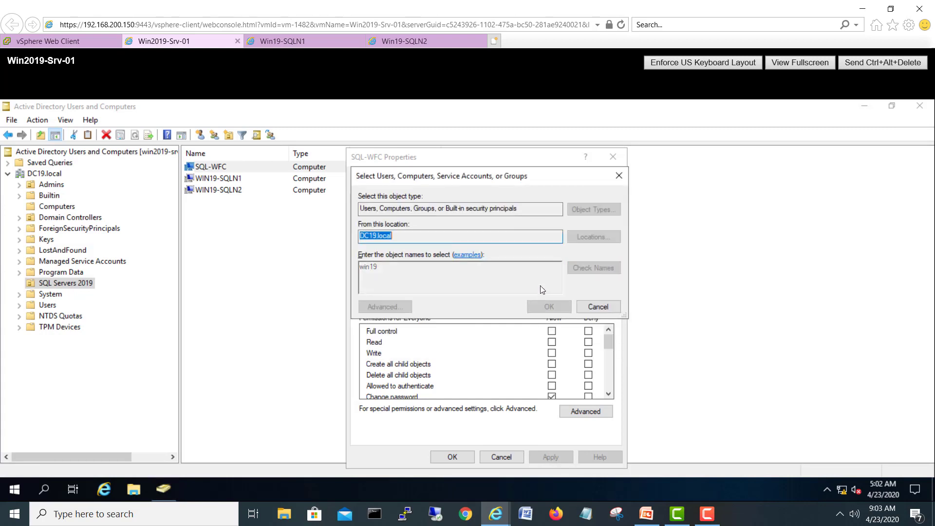
left_click_drag(432, 312, 380, 255)
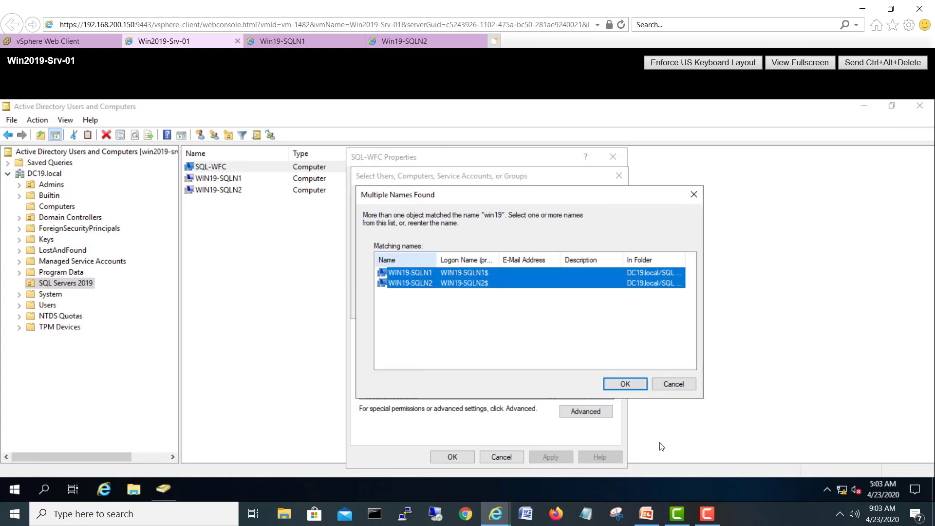
left_click(623, 385)
left_click(546, 308)
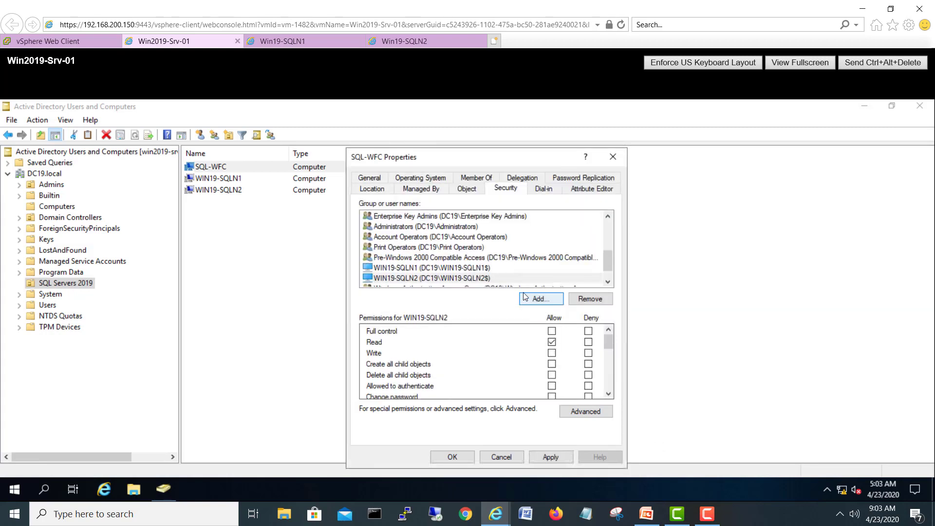
Step: Grant WIN19-SQLN2 and WIN19-SQLN1 Full control, apply, and close the properties
left_click(552, 333)
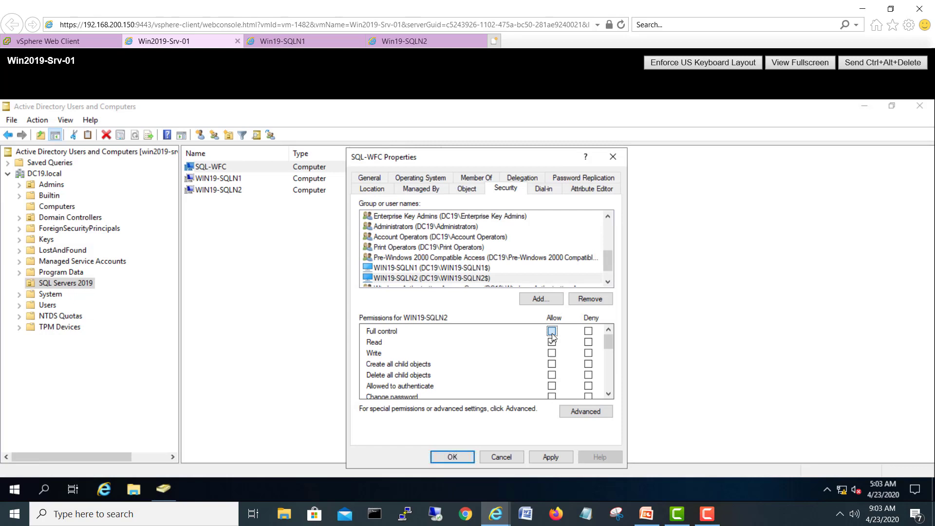
left_click(564, 461)
left_click(476, 274)
left_click(478, 268)
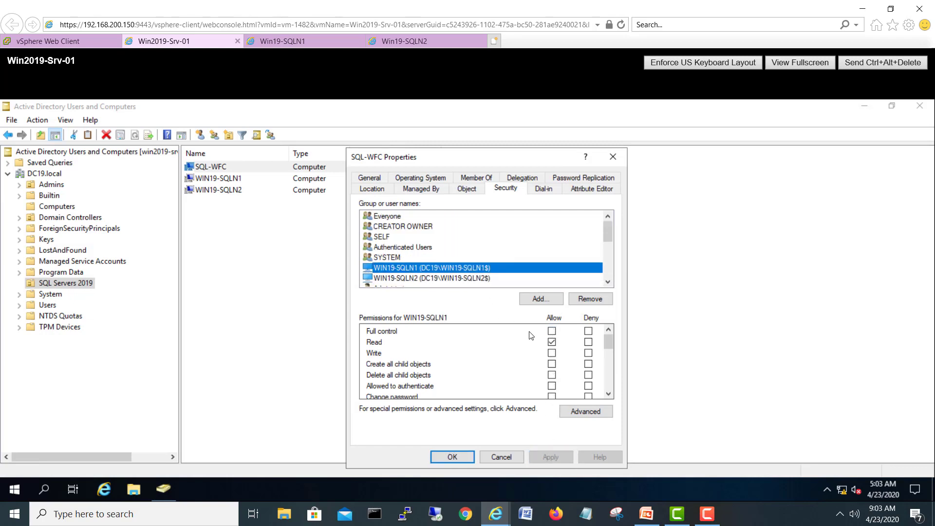
left_click(551, 331)
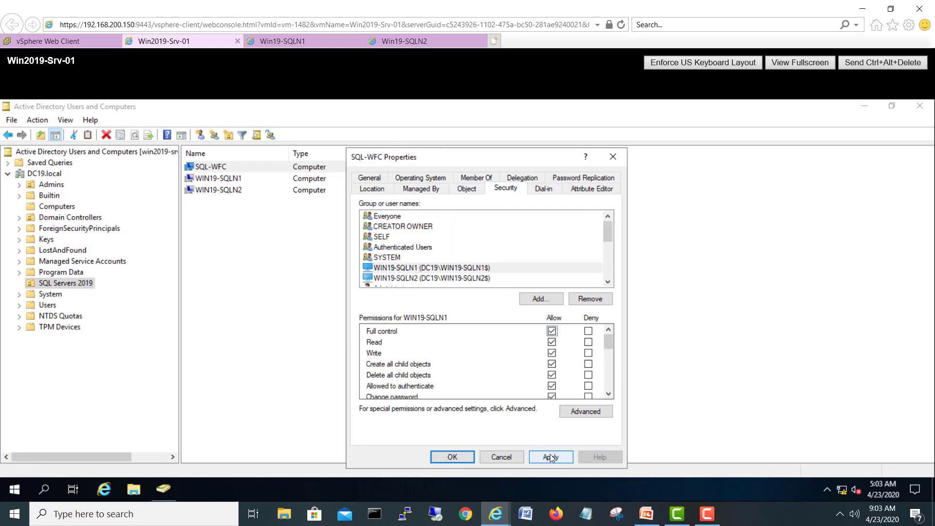
left_click(550, 454)
left_click(464, 457)
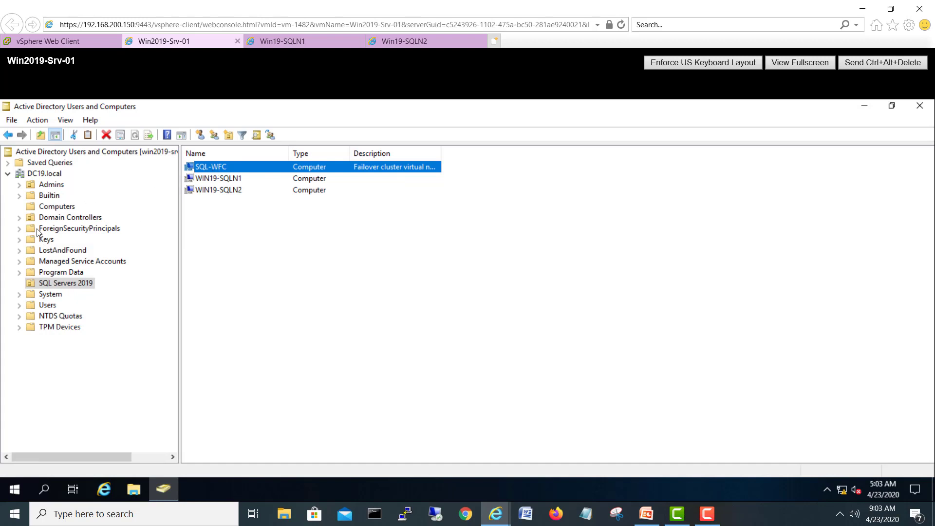
Step: Start a new permission entry on the Computers container with Computers included as object type
left_click(54, 208)
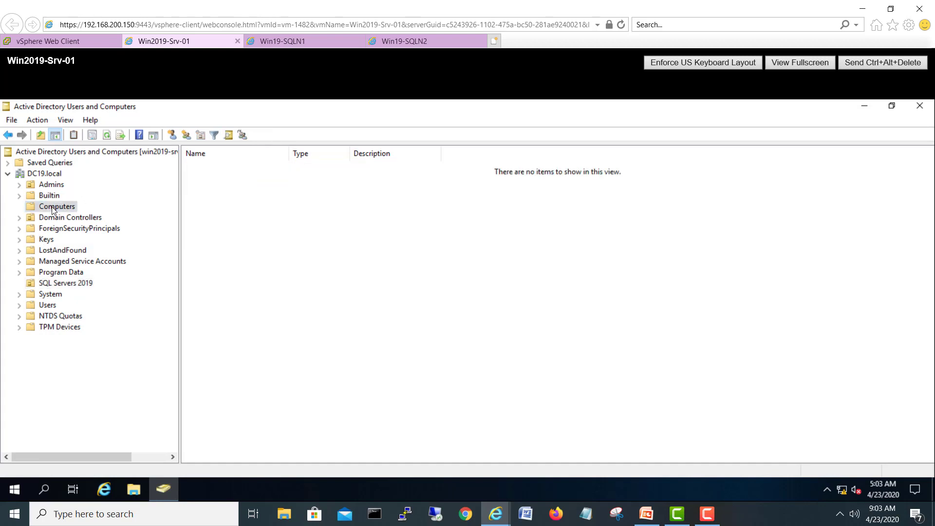
right_click(53, 208)
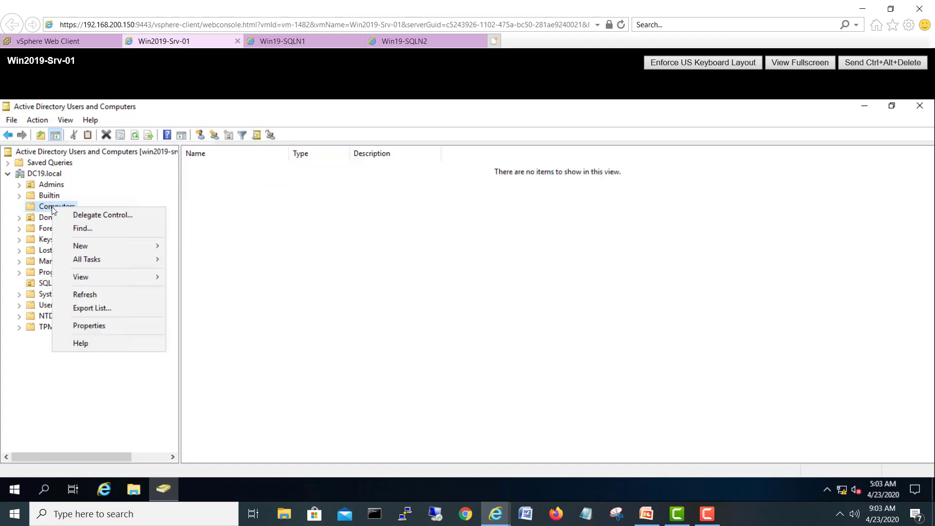
left_click(87, 325)
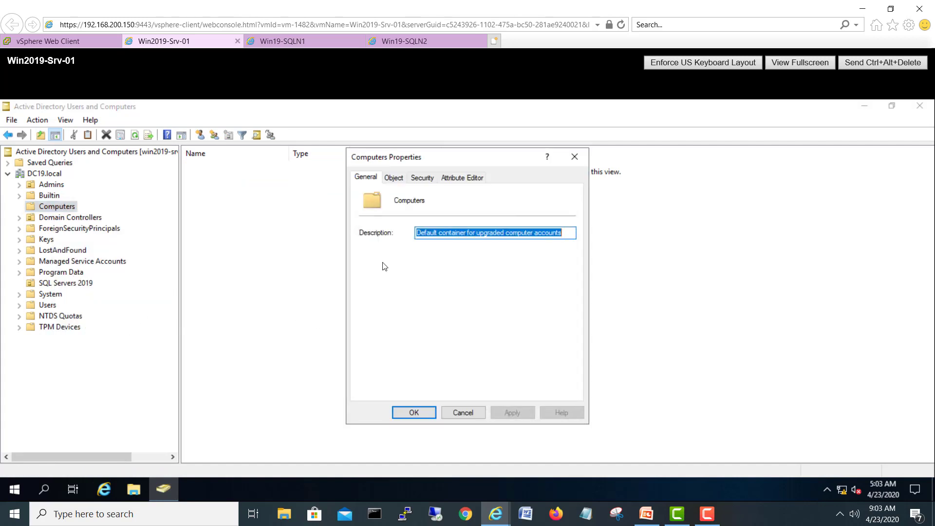
left_click(421, 178)
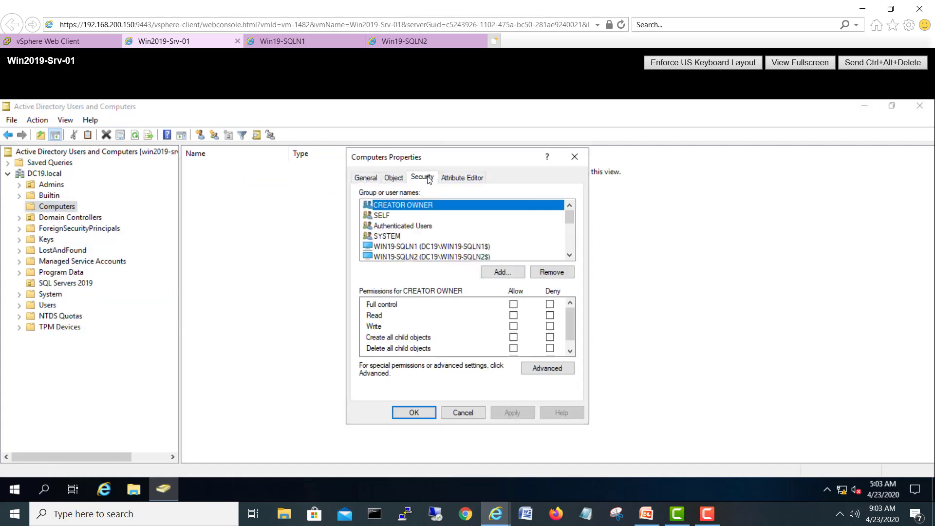
left_click(504, 277)
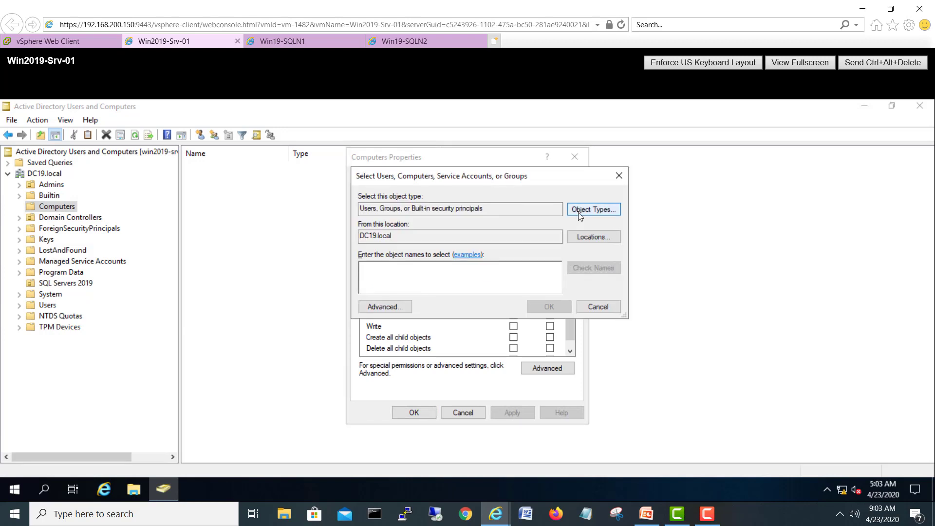
left_click(593, 210)
left_click(370, 267)
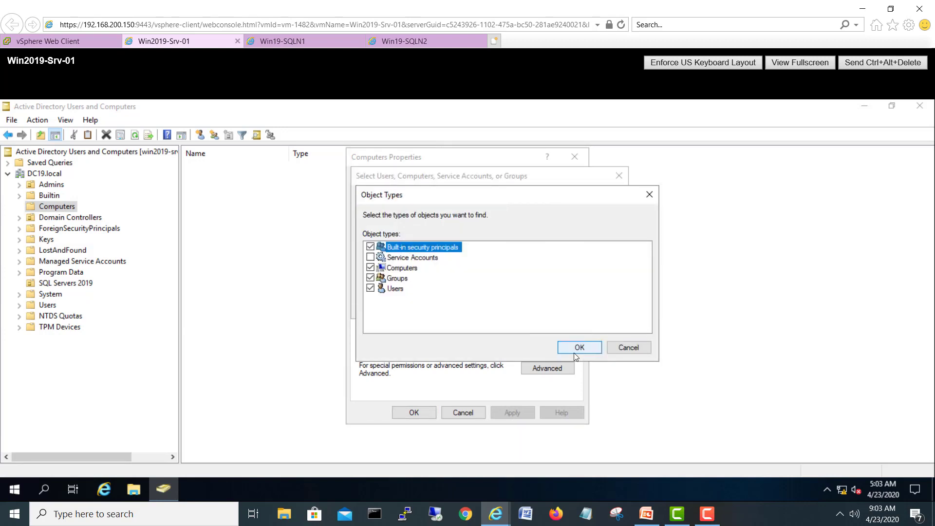
left_click(576, 349)
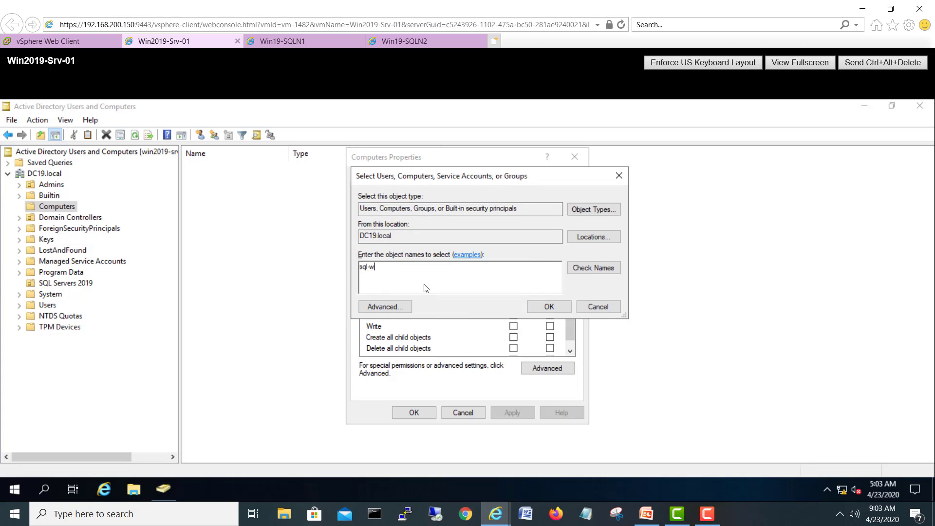
Step: Give SQL-WFC Full control on the Computers container, then select the SQL Servers 2019 folder
left_click(593, 268)
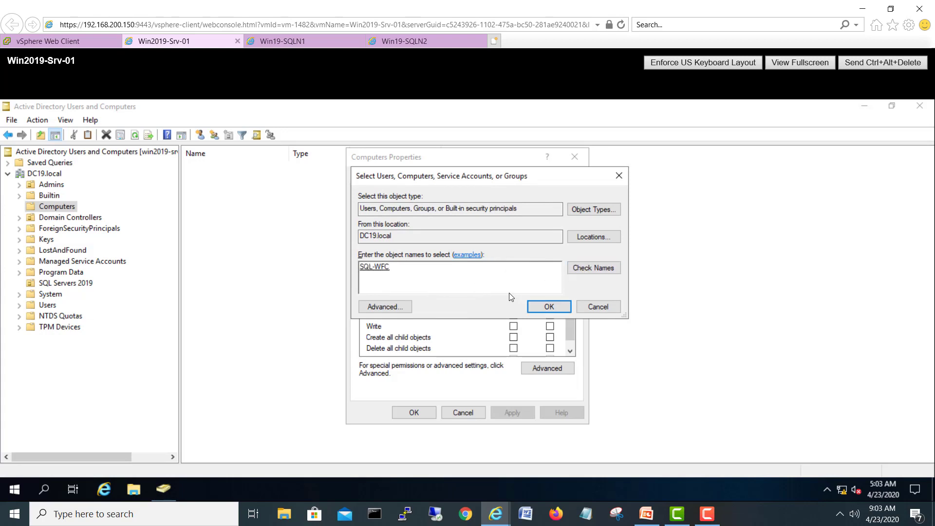
left_click(543, 308)
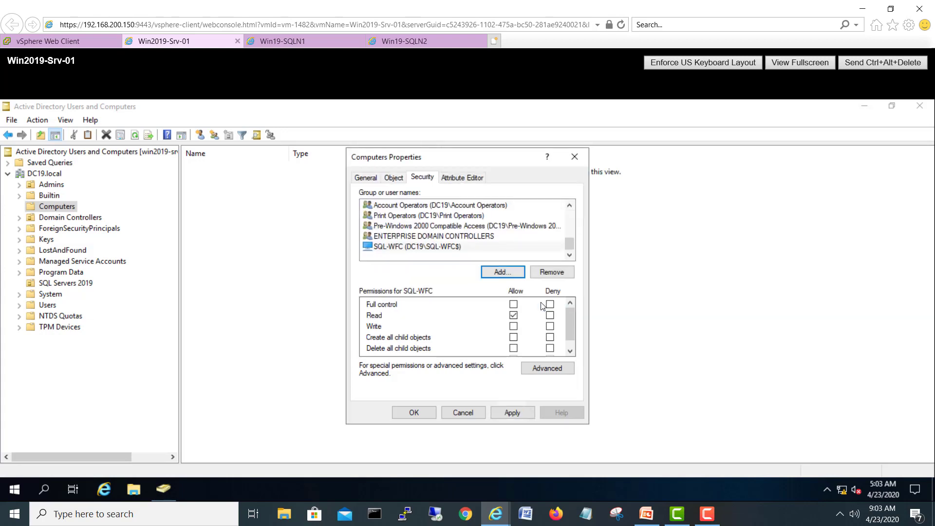
left_click(513, 304)
left_click(512, 412)
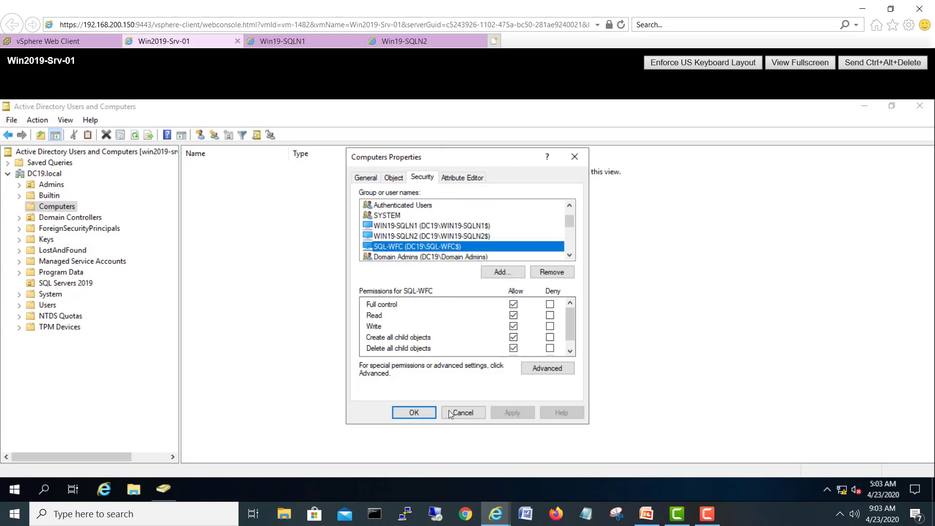
left_click(414, 412)
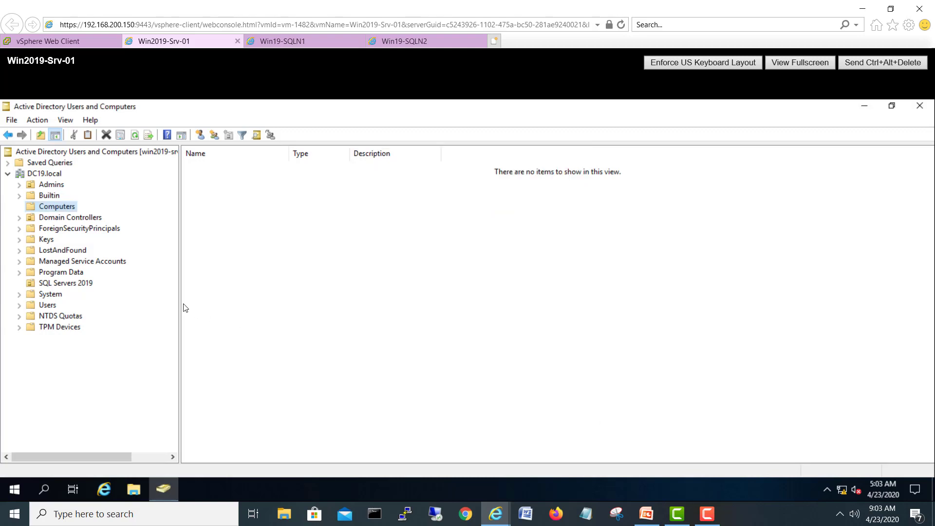
left_click(81, 286)
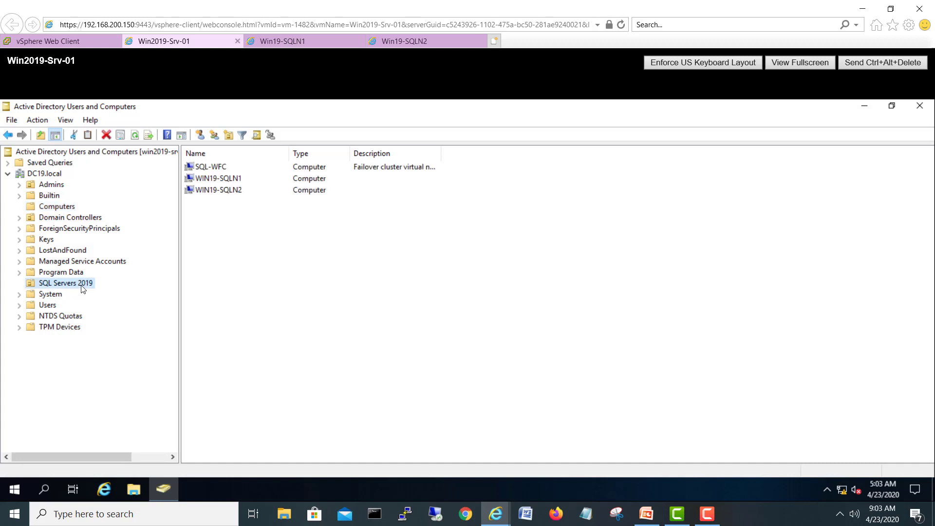
right_click(82, 287)
Step: Start a new permission entry on SQL Servers 2019 with Computers included as object type
left_click(116, 450)
left_click(470, 186)
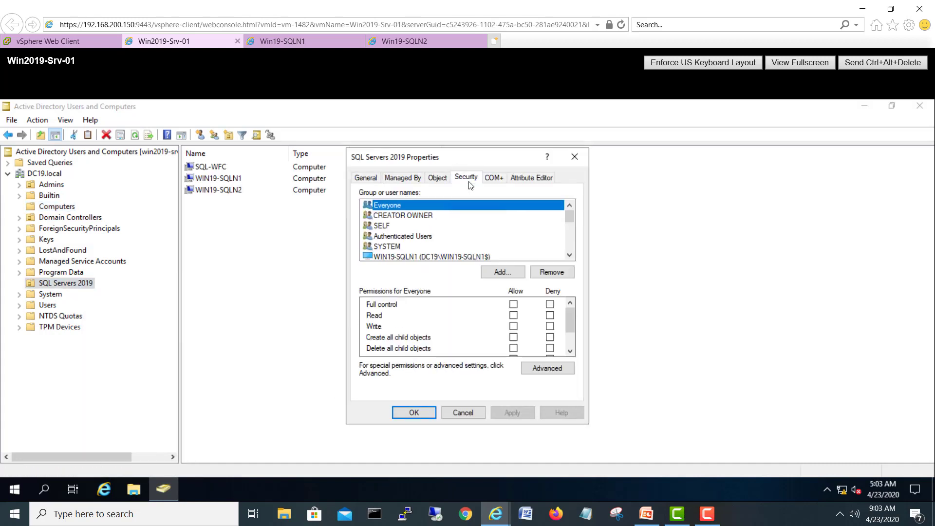
left_click(493, 272)
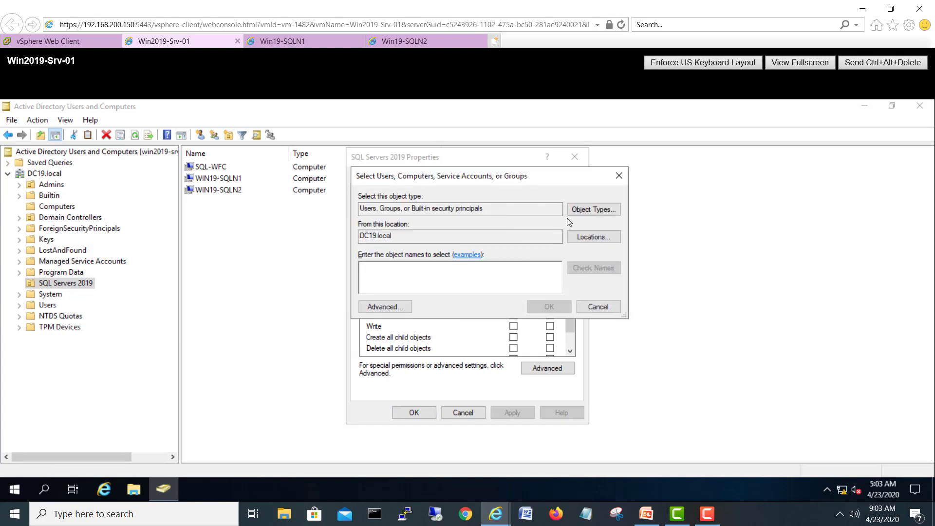
left_click(589, 209)
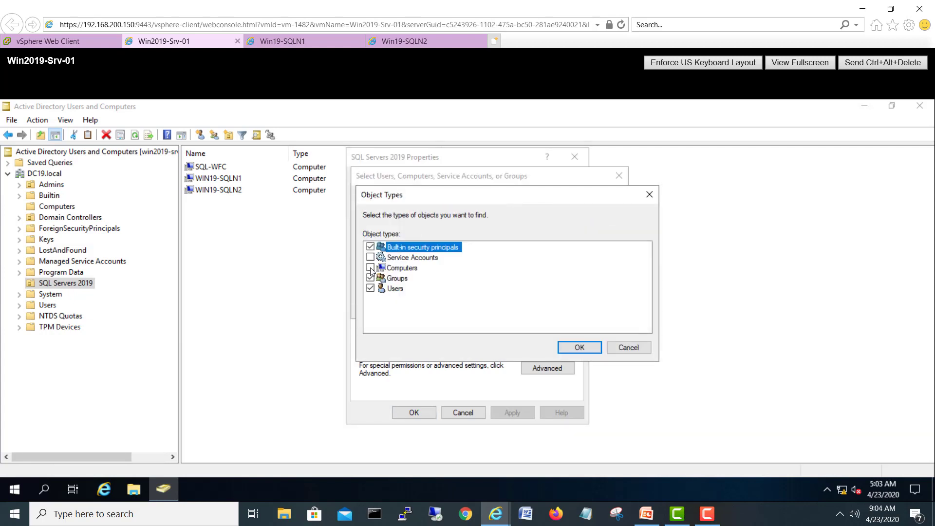
left_click(371, 268)
left_click(579, 347)
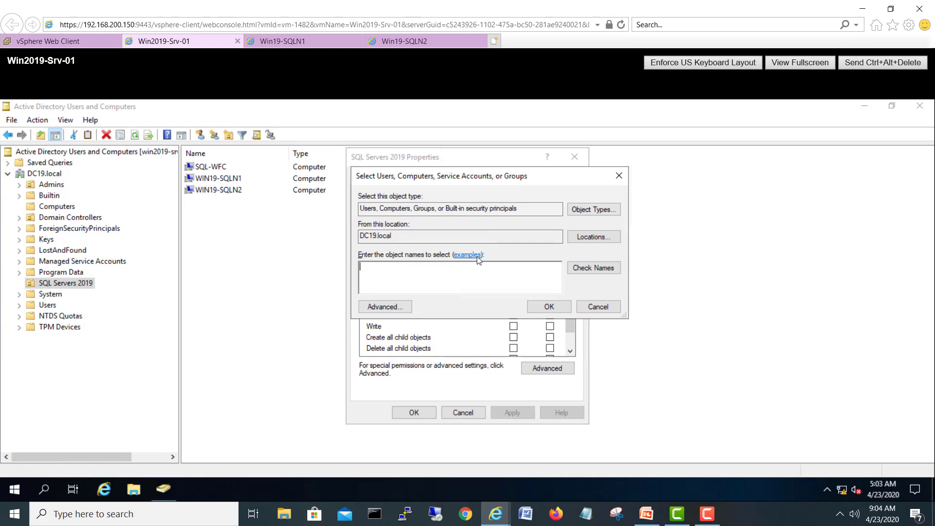
Step: Add 'sql-wfc' to the folder's permissions with Full control Allow and save
left_click(465, 281)
type("sql-wfc")
left_click(601, 268)
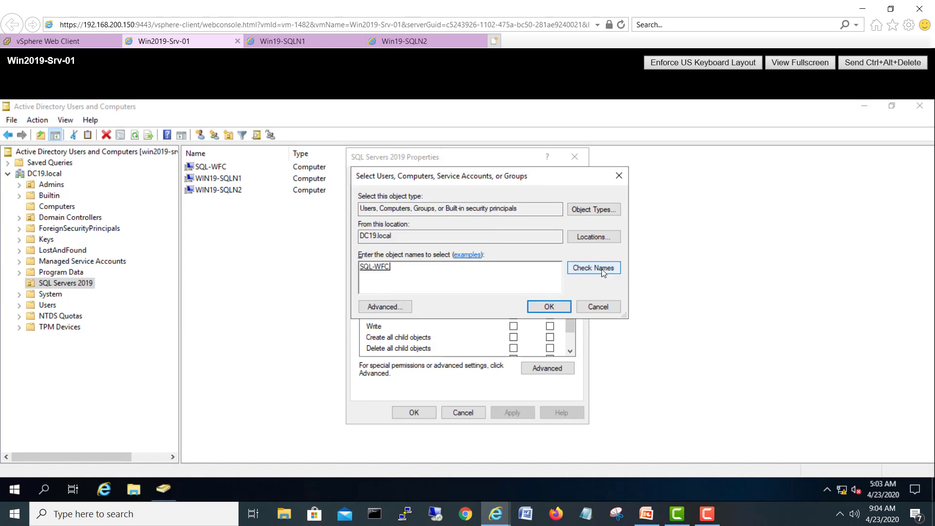
left_click(548, 306)
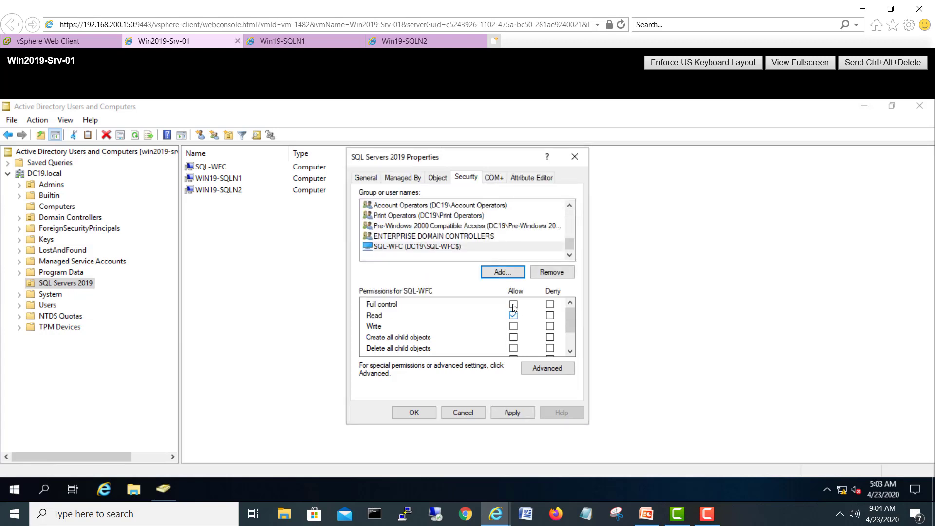
left_click(513, 304)
left_click(512, 413)
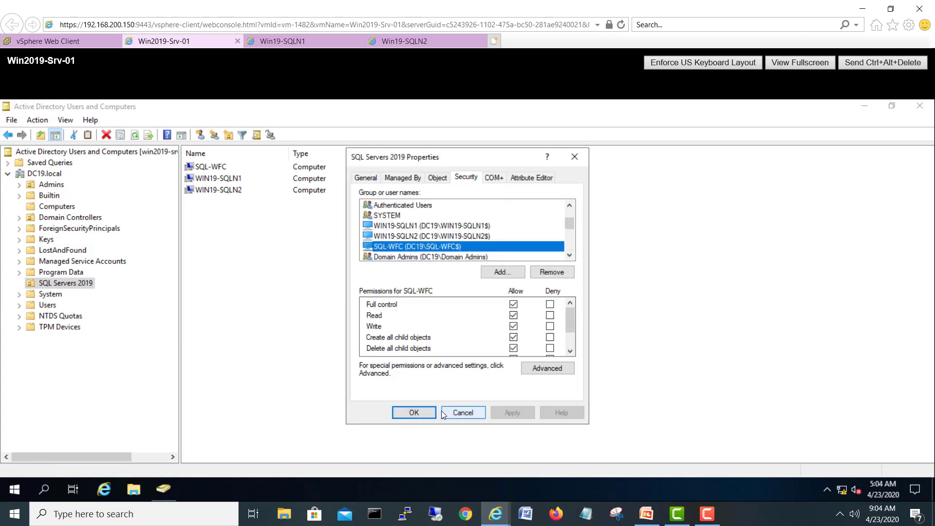
left_click(414, 412)
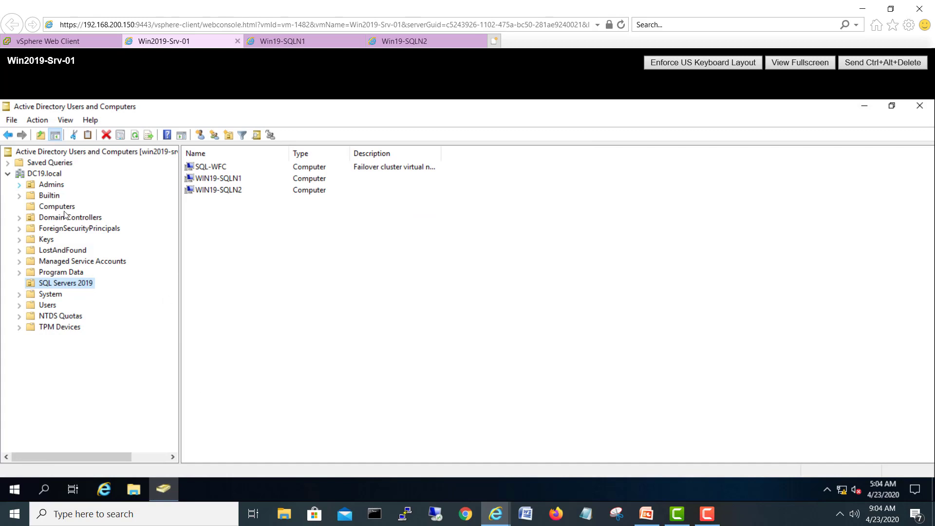
Step: Close Server Manager on Win19-SQLN1, then create an empty role in the cluster from Win19-SQLN2
left_click(283, 42)
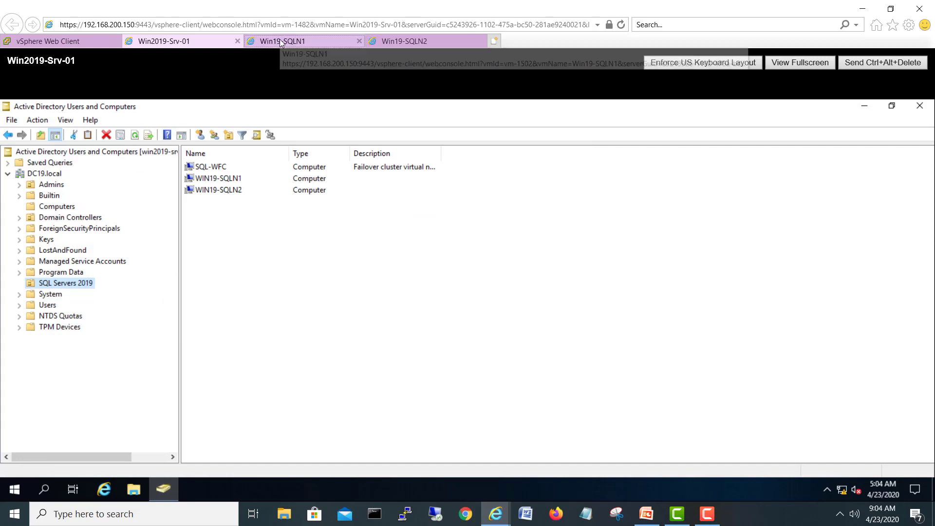
left_click(919, 106)
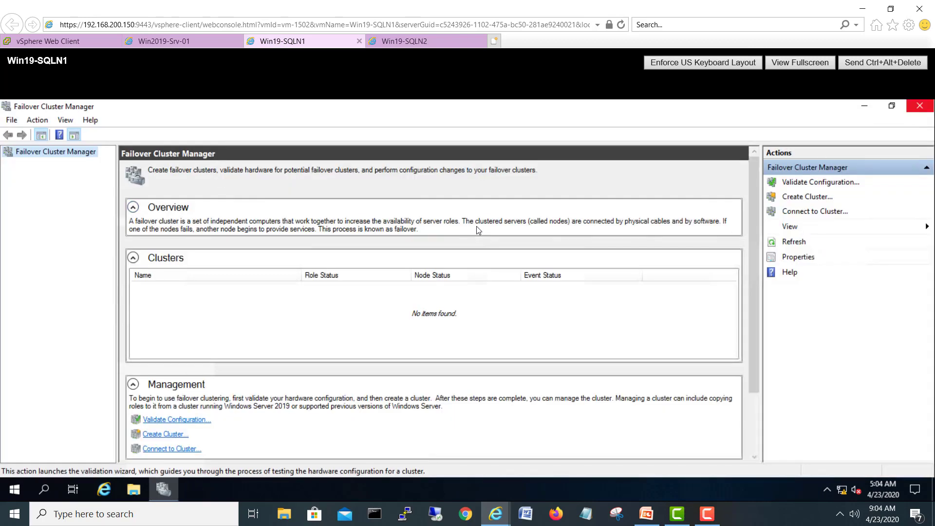
left_click(400, 38)
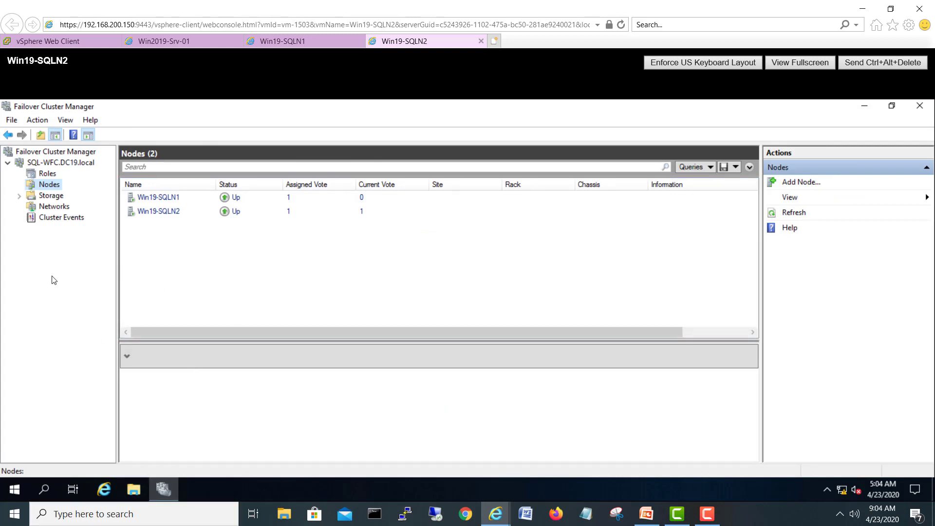
left_click(42, 175)
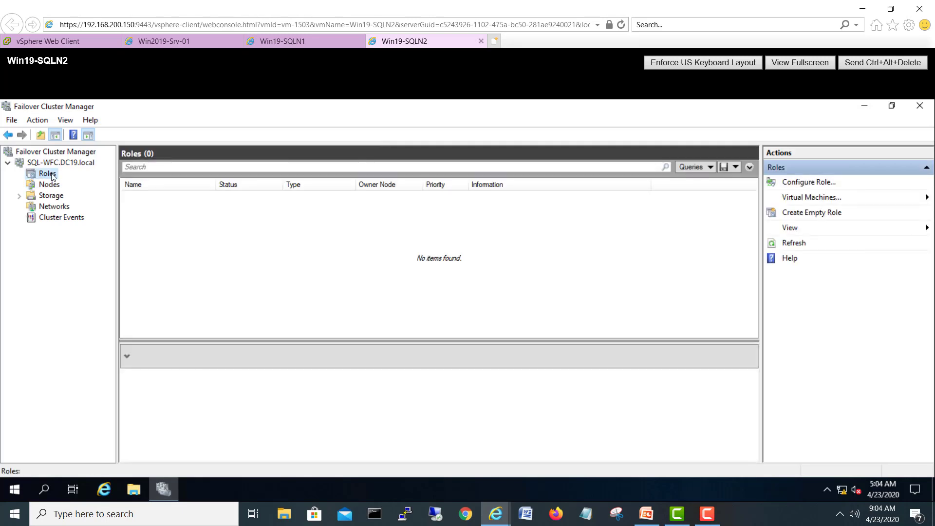
right_click(53, 177)
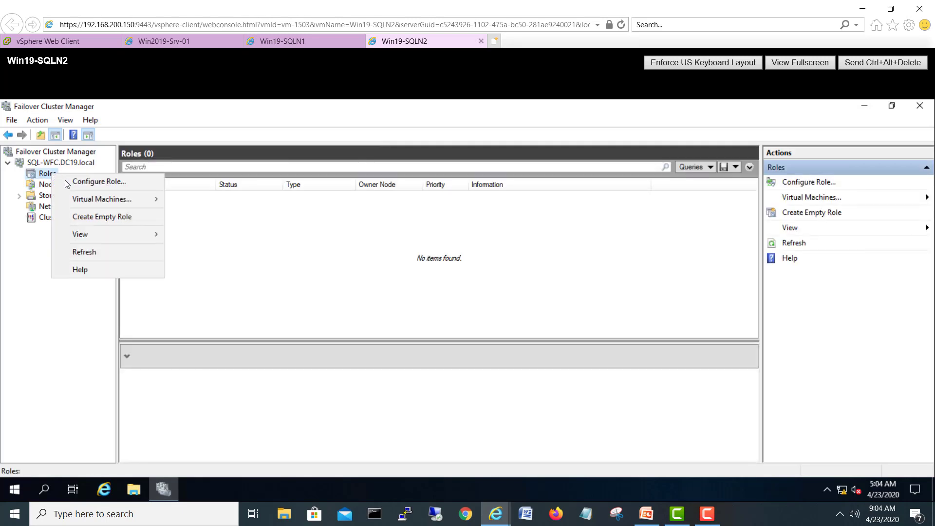
left_click(121, 217)
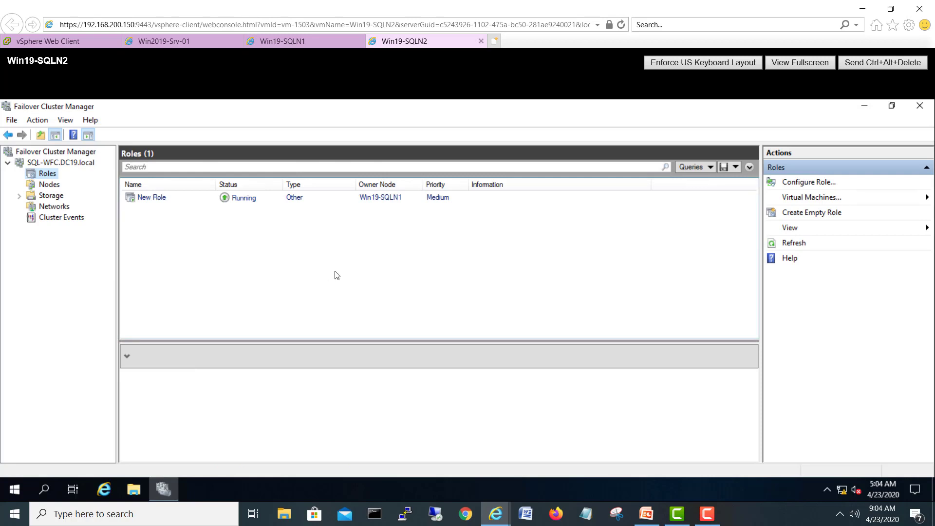
Step: Move New Role to node Win19-SQLN2, then return to the Win19-SQLN1 console
left_click(391, 196)
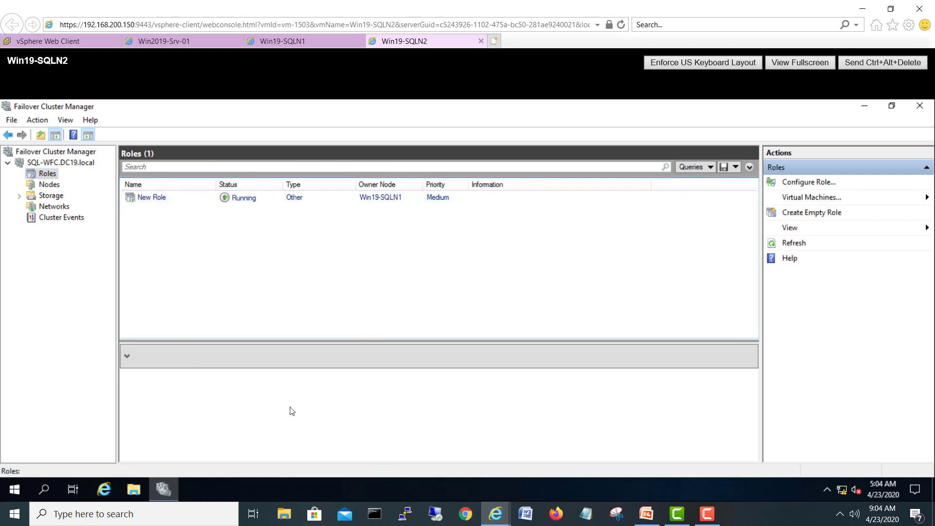
left_click(393, 203)
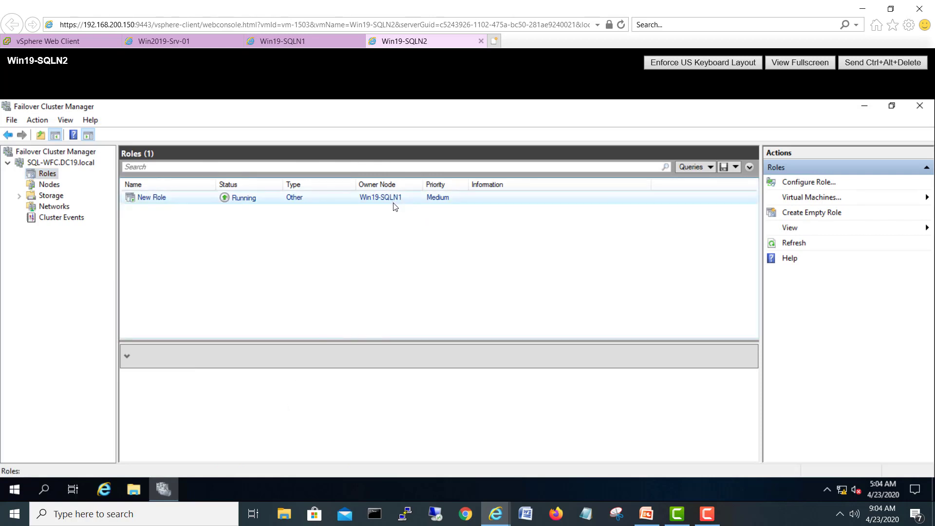
right_click(373, 196)
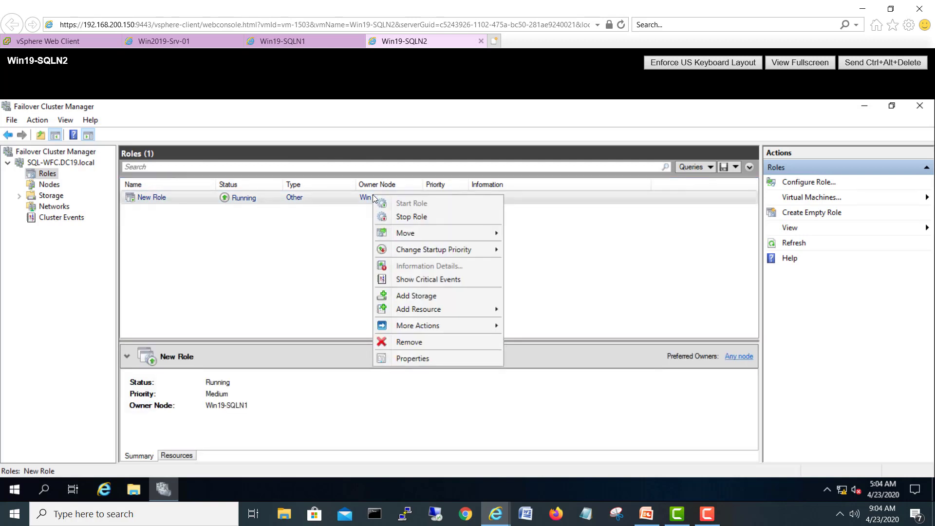
mouse_move(445, 234)
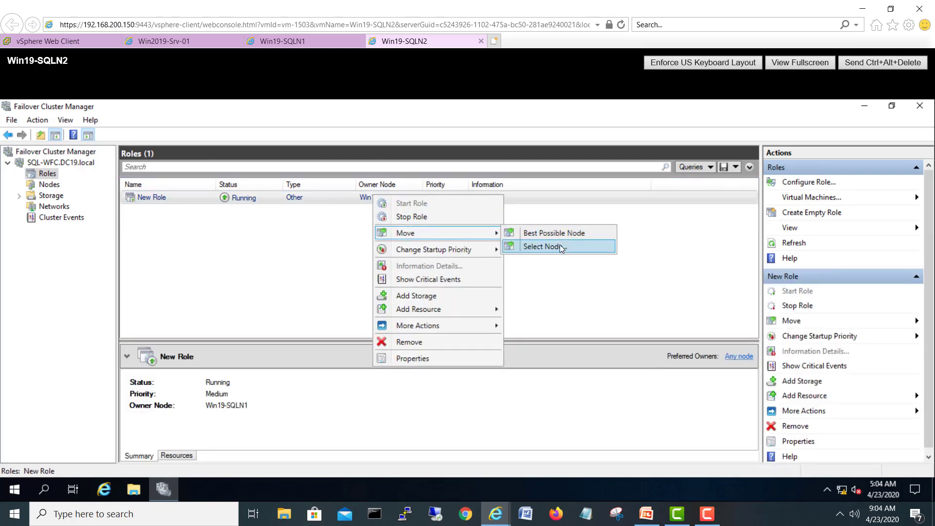
left_click(560, 246)
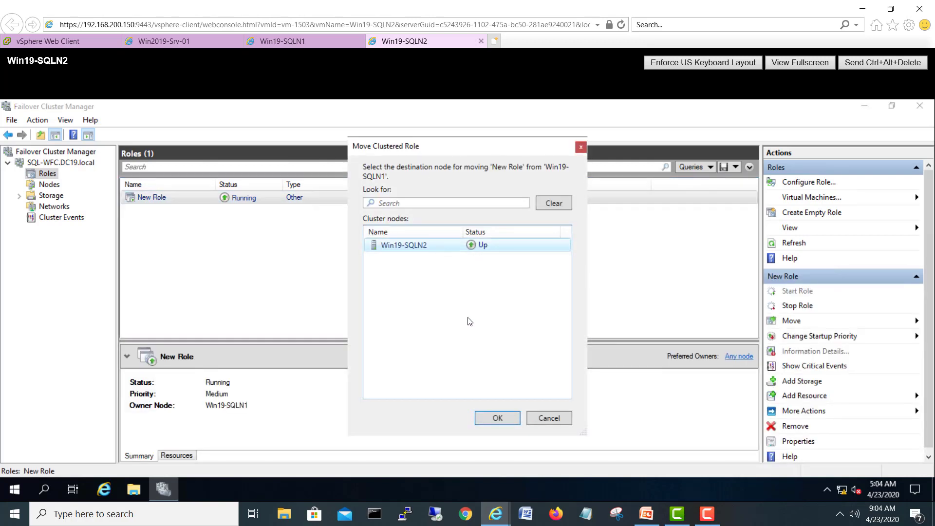
left_click(496, 419)
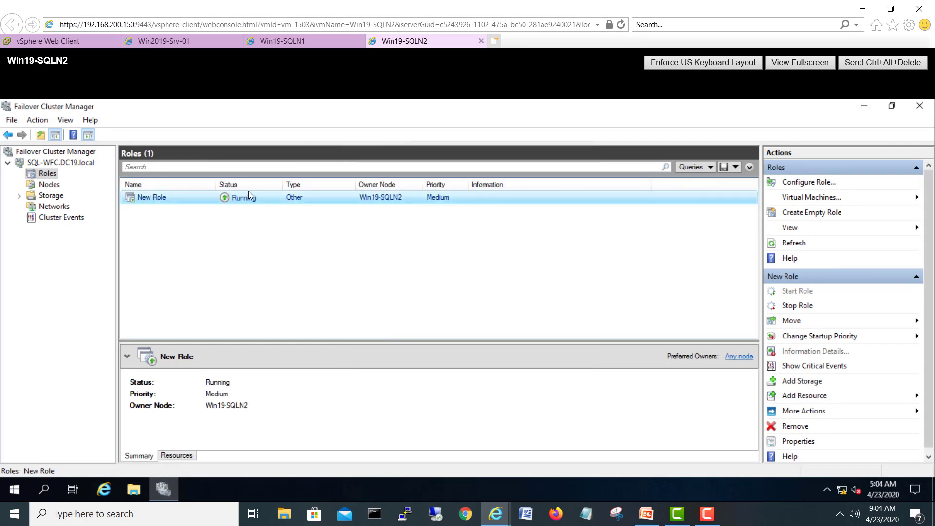
left_click(283, 41)
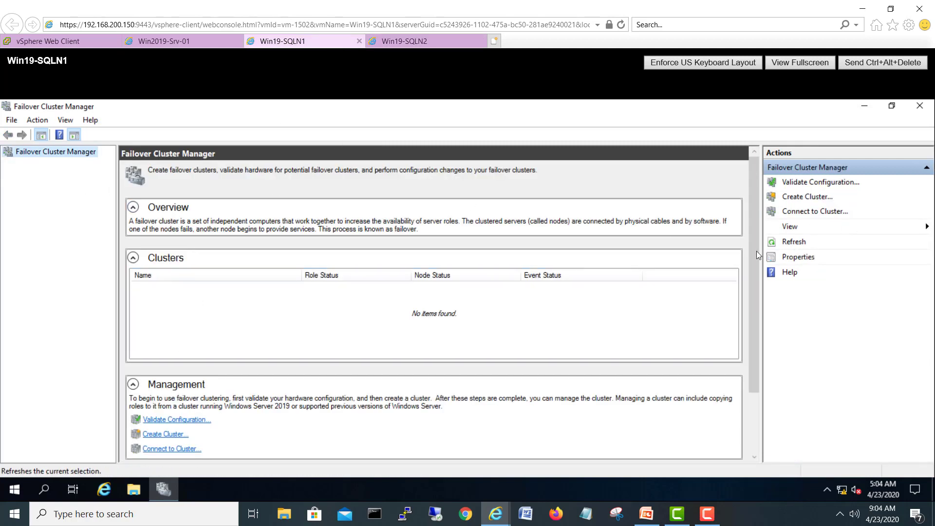
Step: Relaunch Failover Cluster Manager via 'clu' and show the SQL-WFC.DC19.local cluster's roles
left_click(783, 242)
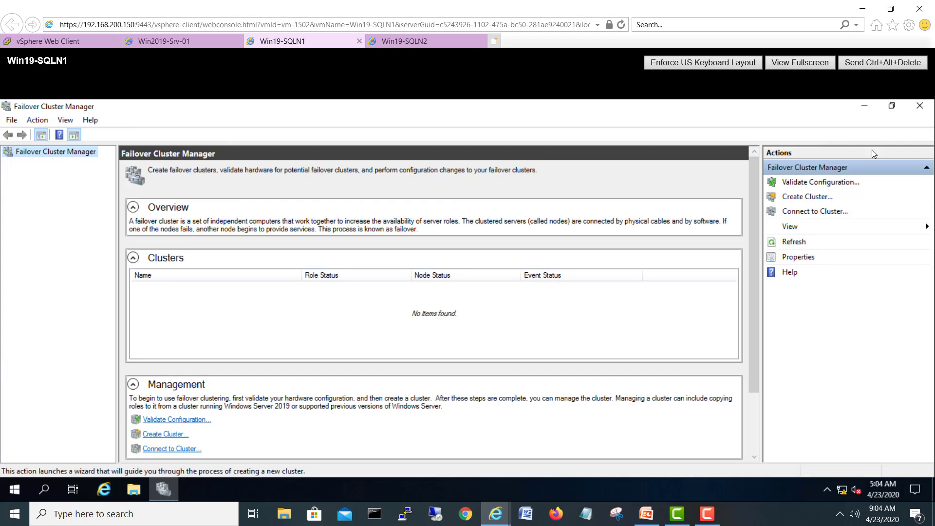
left_click(920, 105)
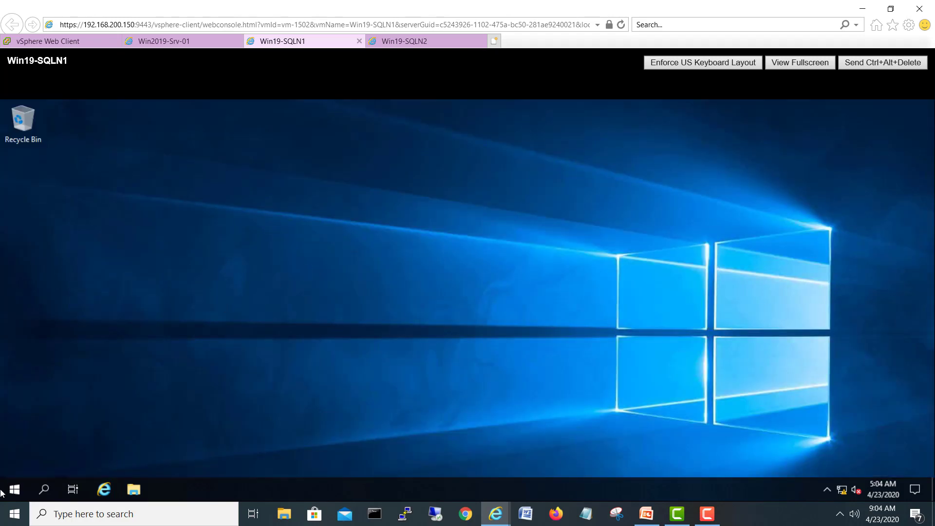
left_click(15, 488)
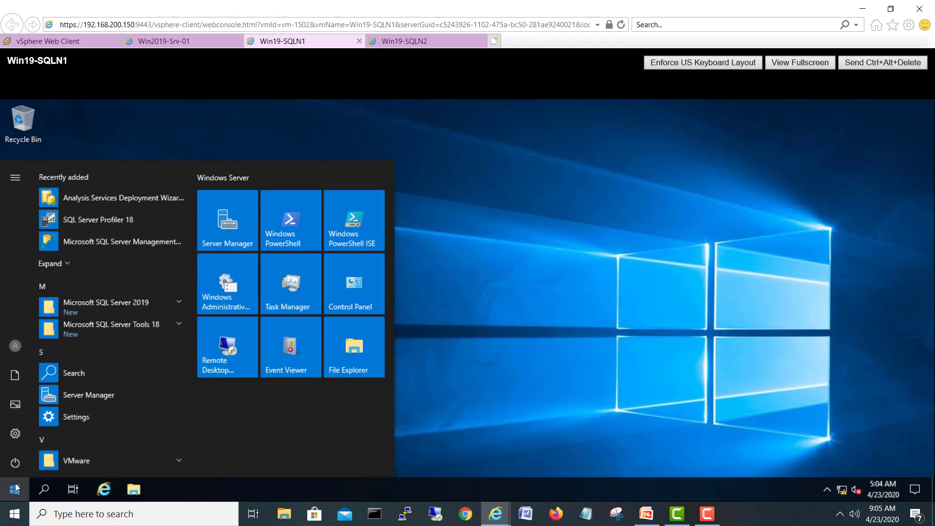
type("clu")
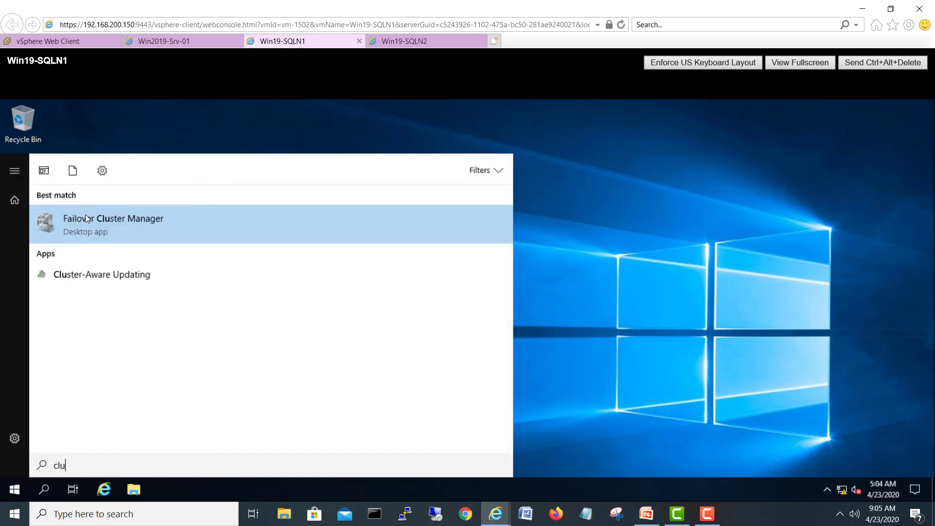
left_click(89, 217)
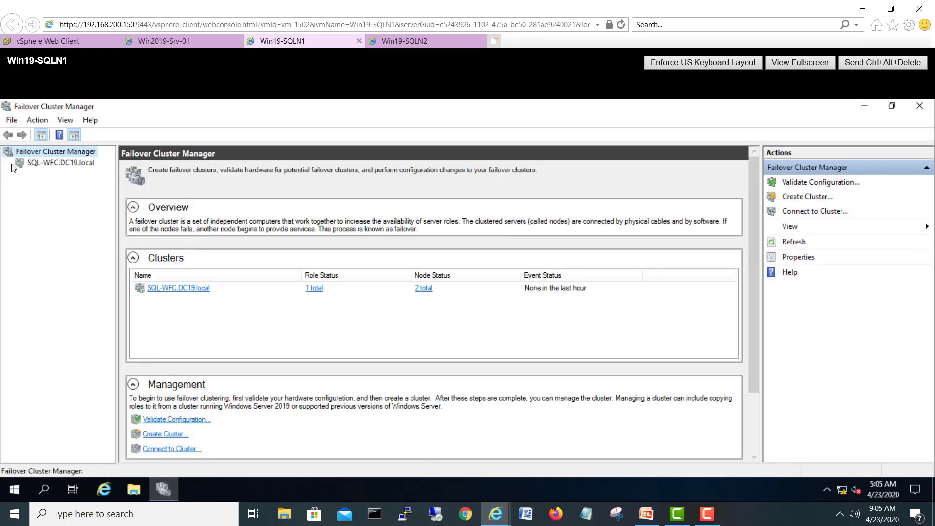
left_click(10, 163)
left_click(45, 174)
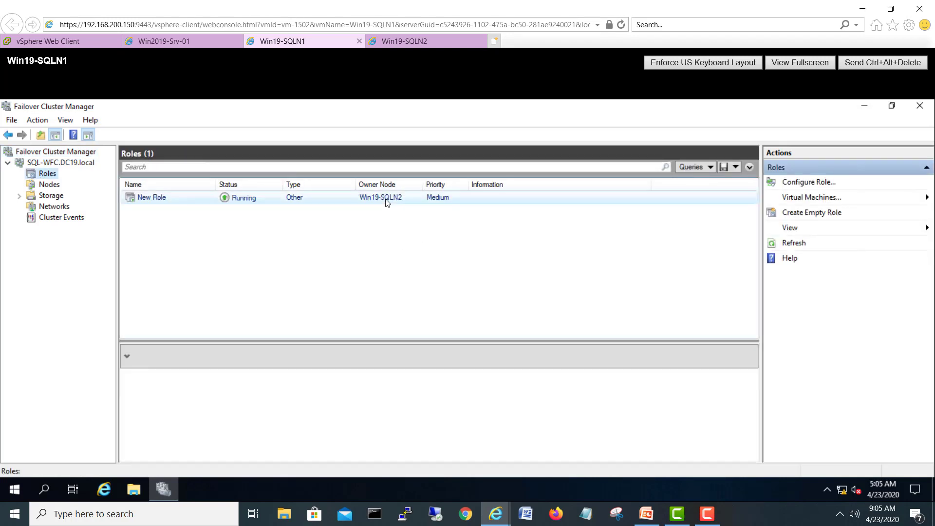
Step: Move New Role back to the best possible node
left_click_drag(287, 340, 280, 250)
left_click(39, 187)
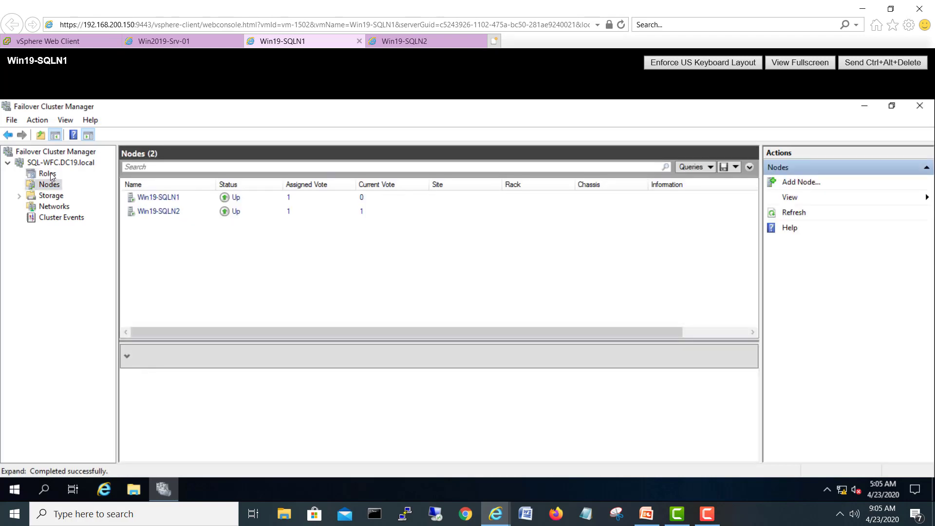
left_click(50, 174)
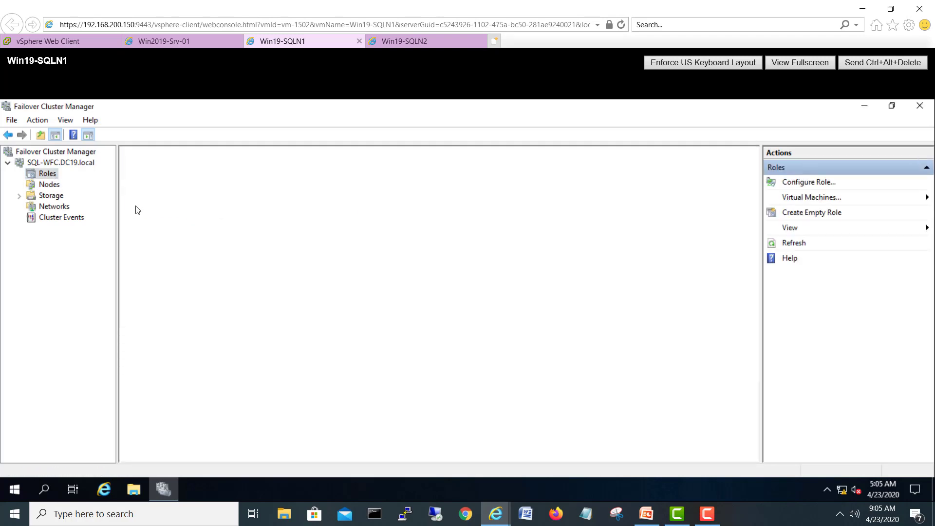
right_click(375, 200)
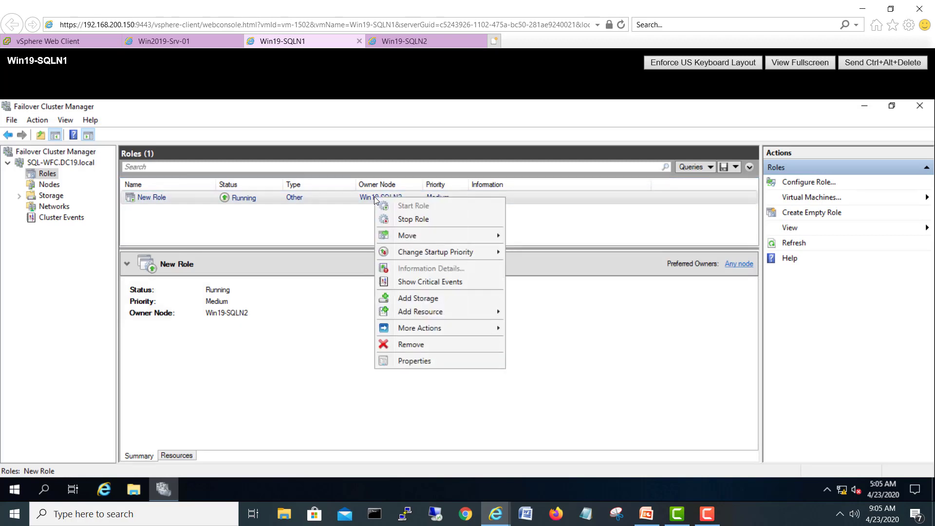
mouse_move(389, 236)
left_click(545, 235)
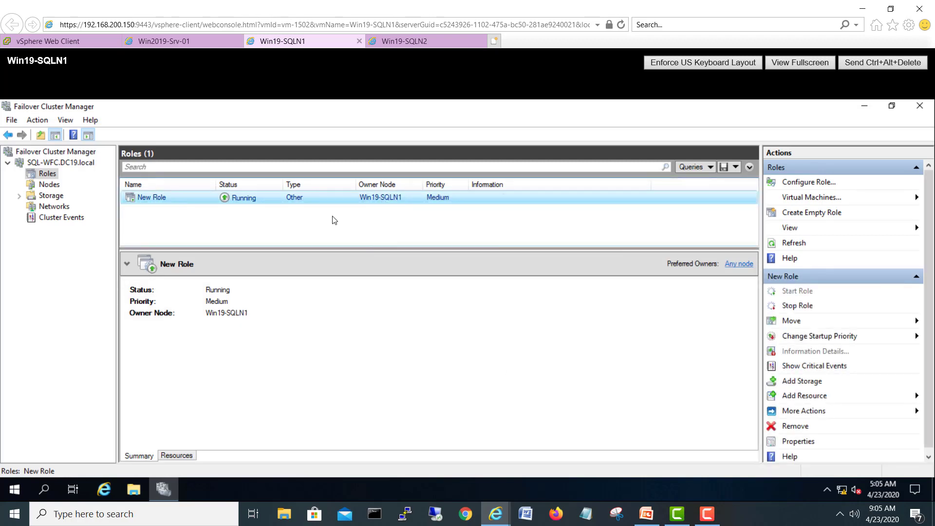
Step: Remove New Role from the cluster and confirm the deletion
right_click(238, 202)
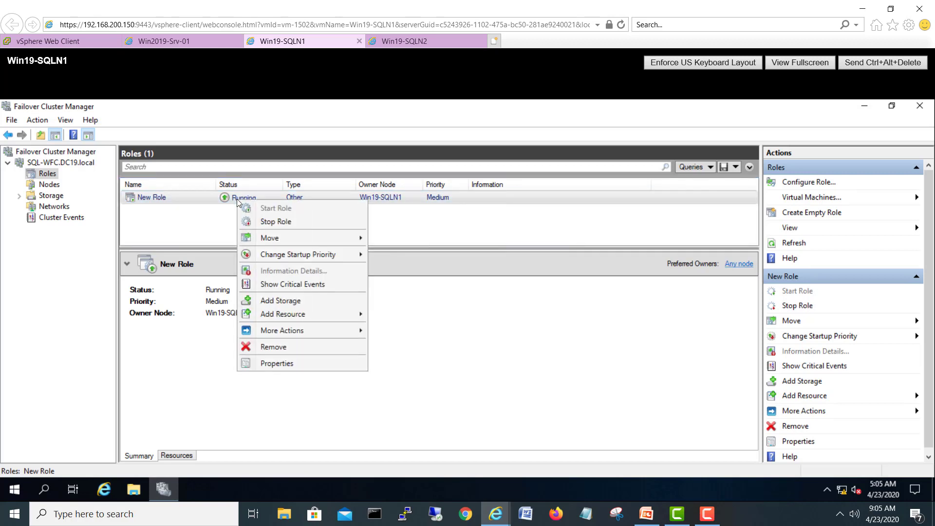
left_click(274, 346)
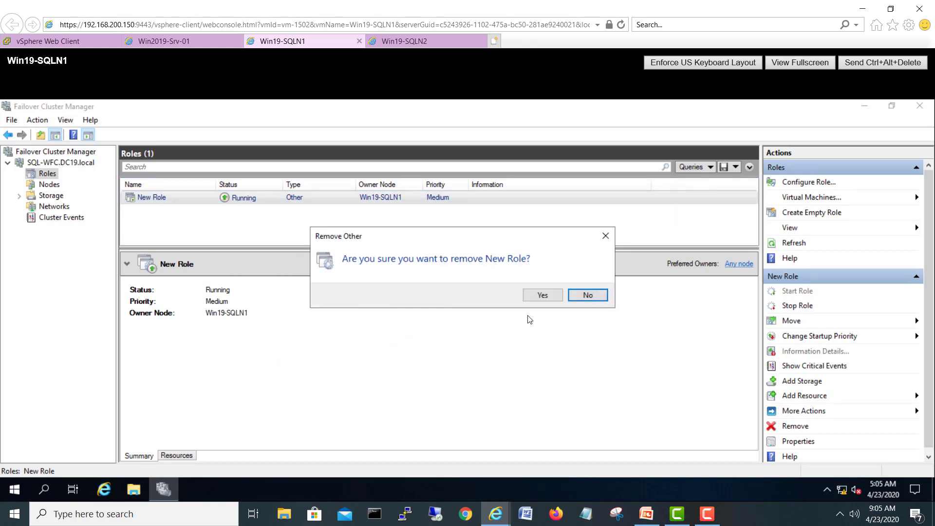
left_click(529, 298)
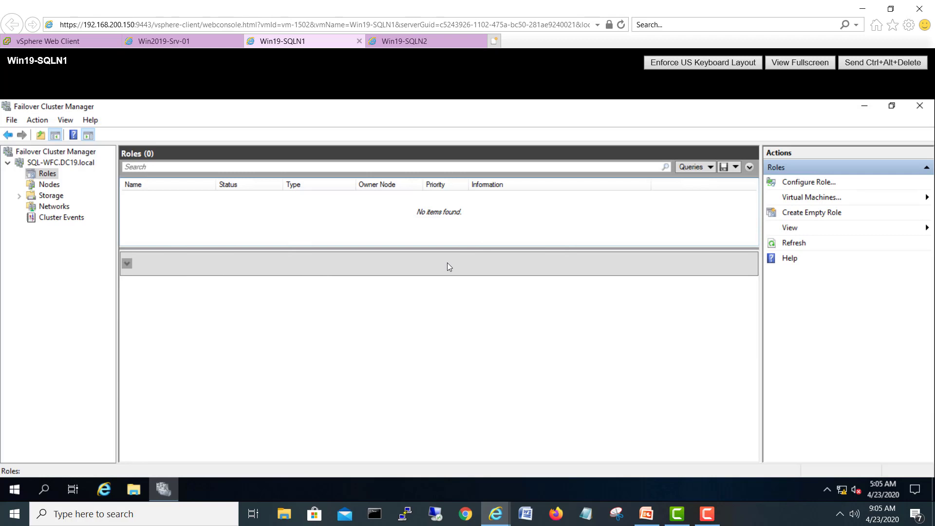
Step: On Win19-SQLN1, close Failover Cluster Manager and launch SQL Server 2019 Configuration Manager
left_click(919, 105)
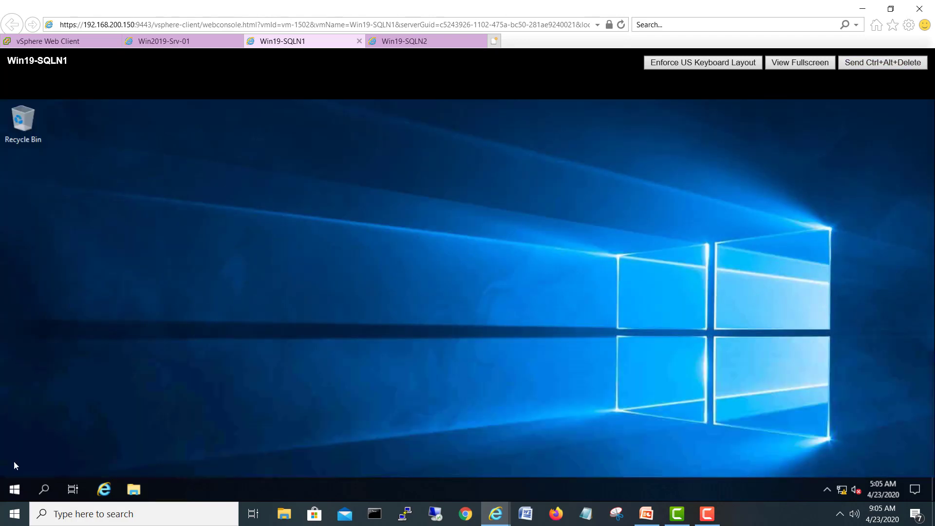
left_click(14, 487)
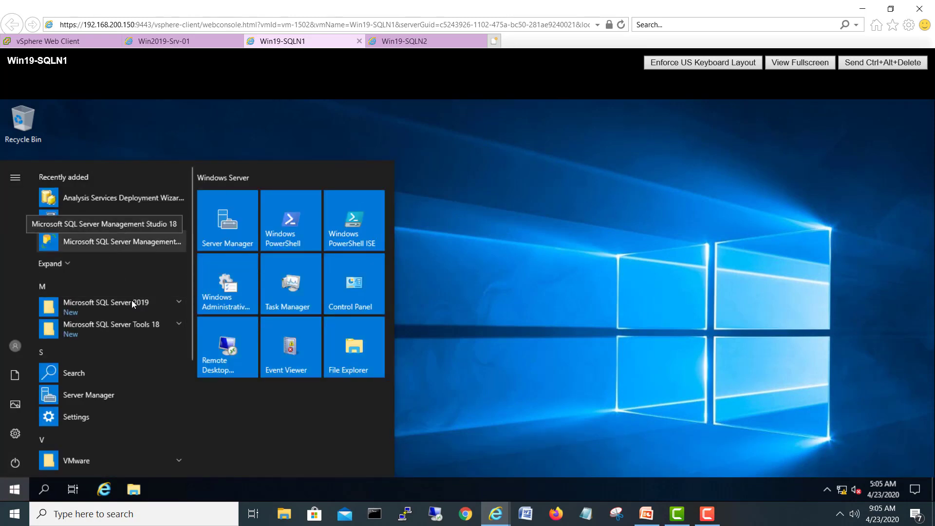
left_click(174, 302)
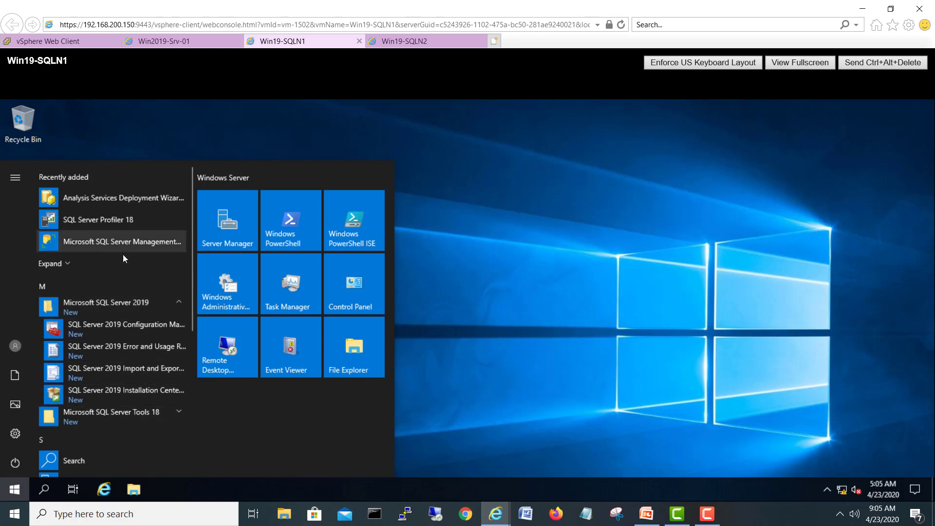
left_click(122, 326)
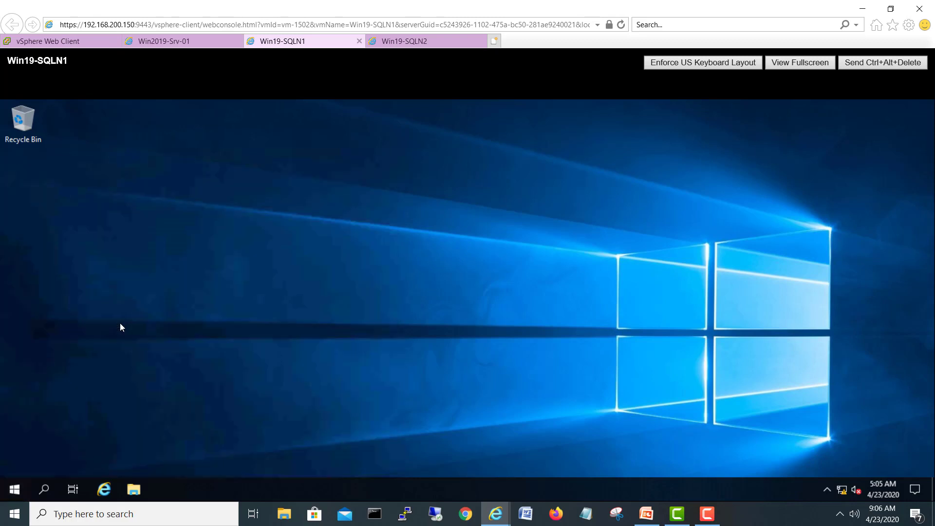
Step: Do the same on Win19-SQLN2: close Failover Cluster Manager, launch SQL Server 2019 Configuration Manager
left_click(395, 39)
left_click(919, 106)
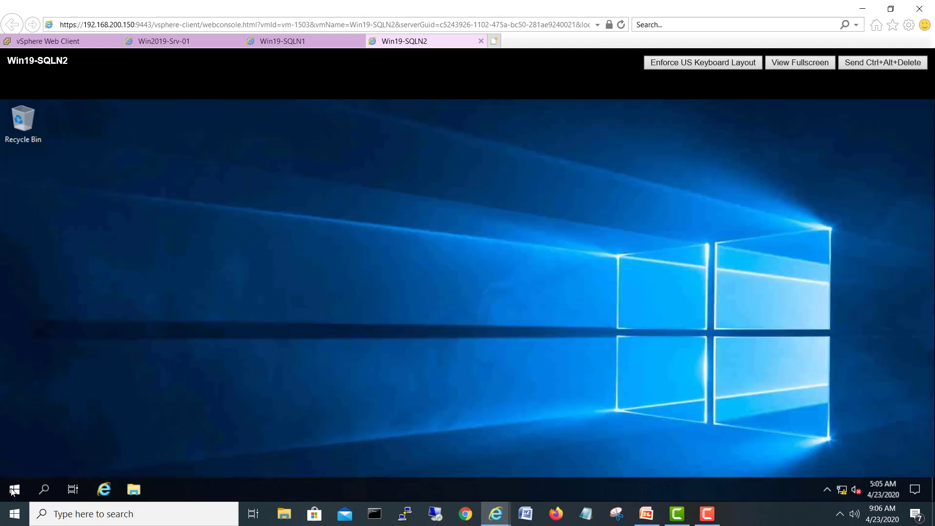
left_click(13, 490)
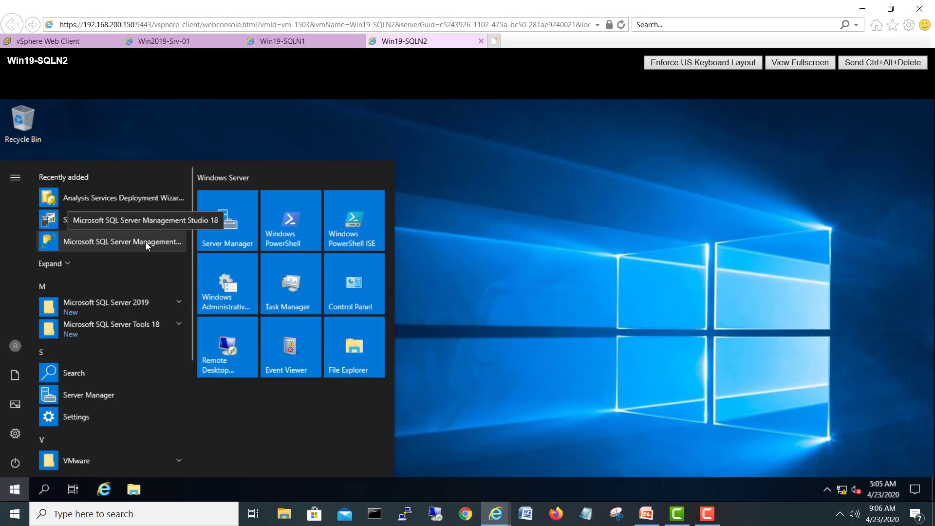
left_click(160, 302)
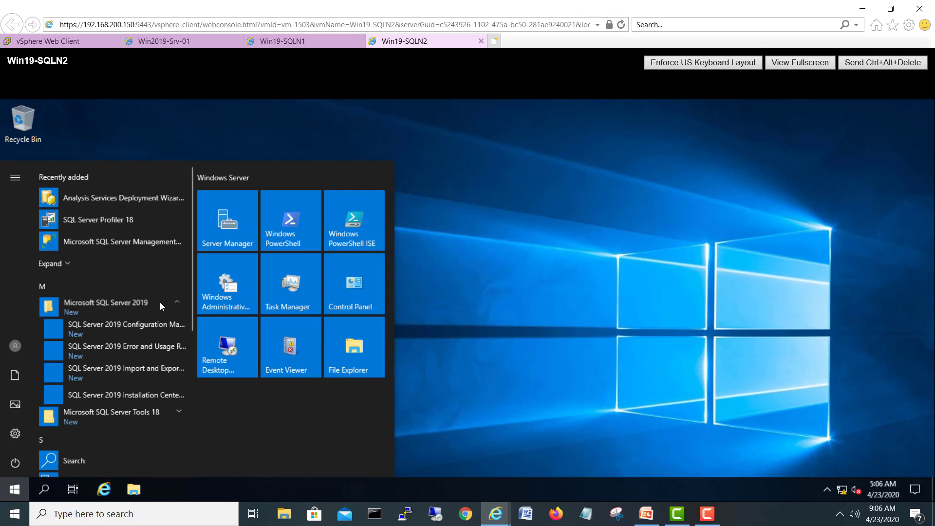
left_click(130, 324)
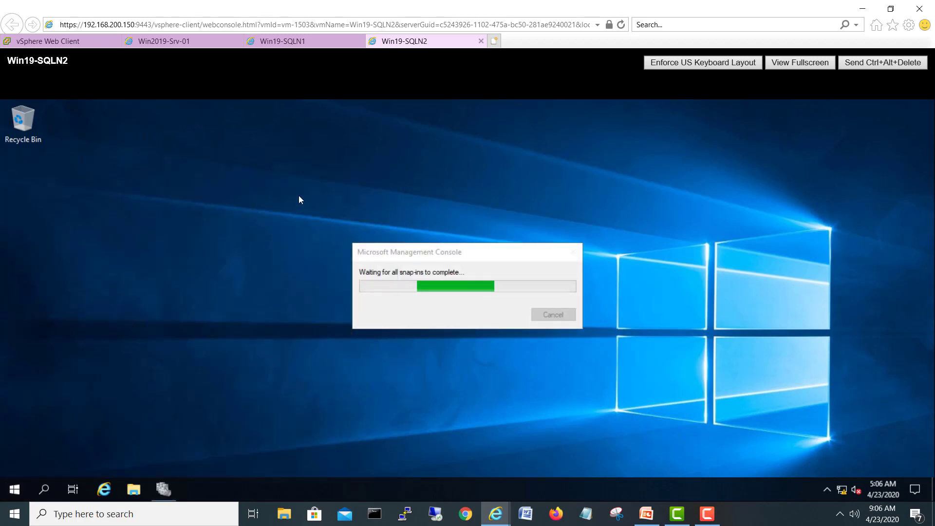
Step: Enable Named Pipes for MSSQLSERVER on Win19-SQLN1 and show its SQL Server services with full names
left_click(298, 43)
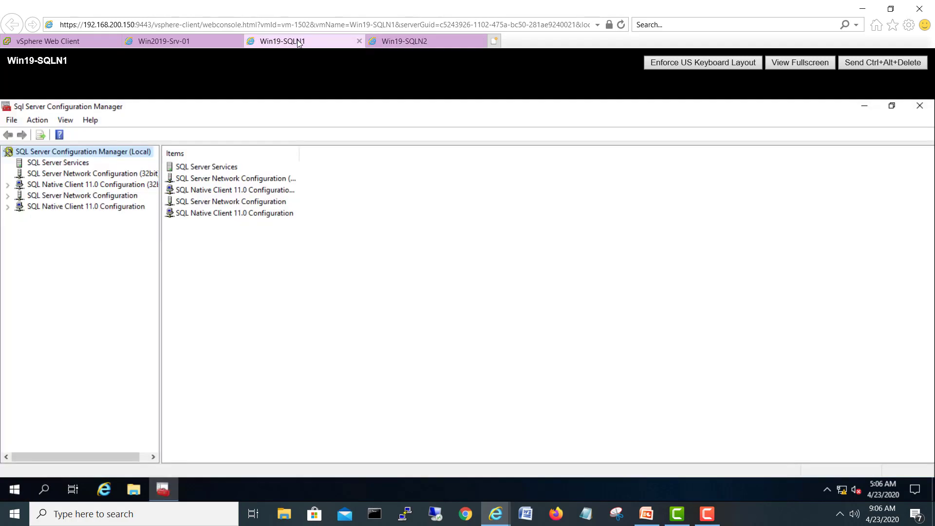
left_click(8, 185)
left_click(8, 217)
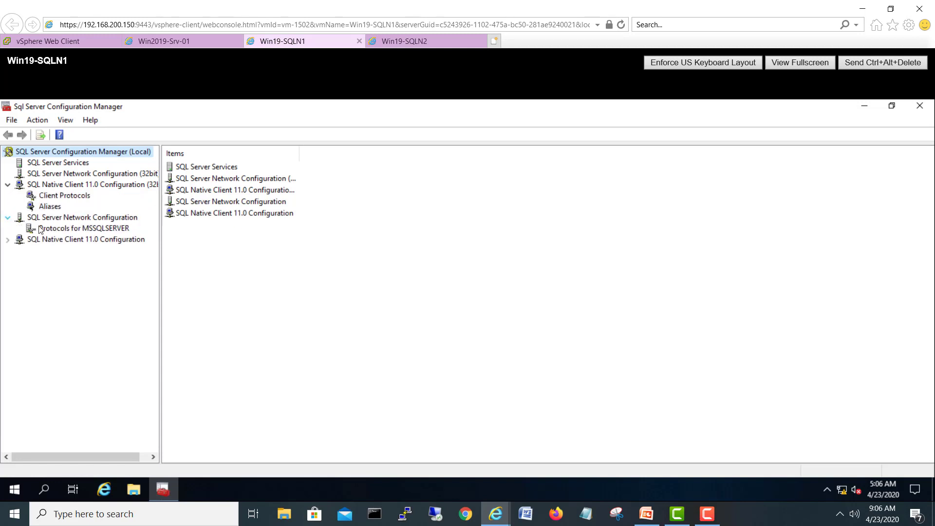
left_click(48, 229)
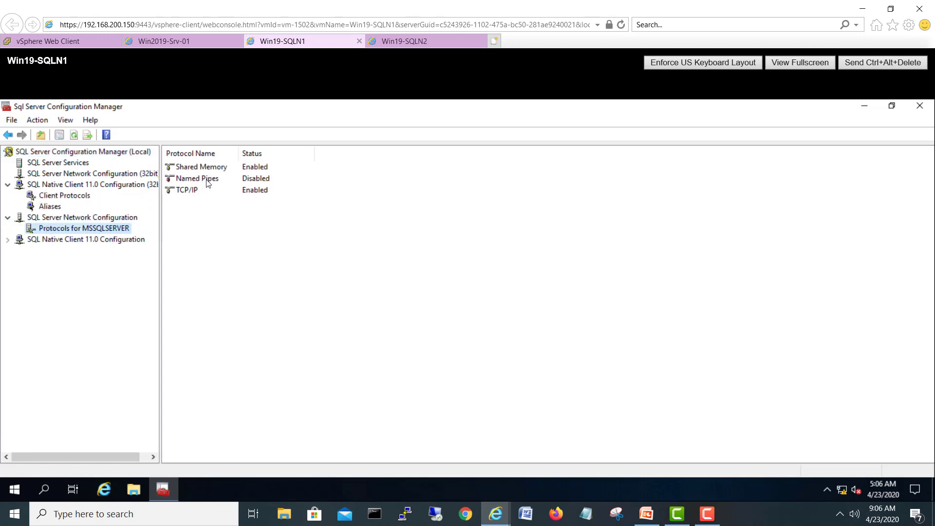
right_click(207, 182)
left_click(216, 187)
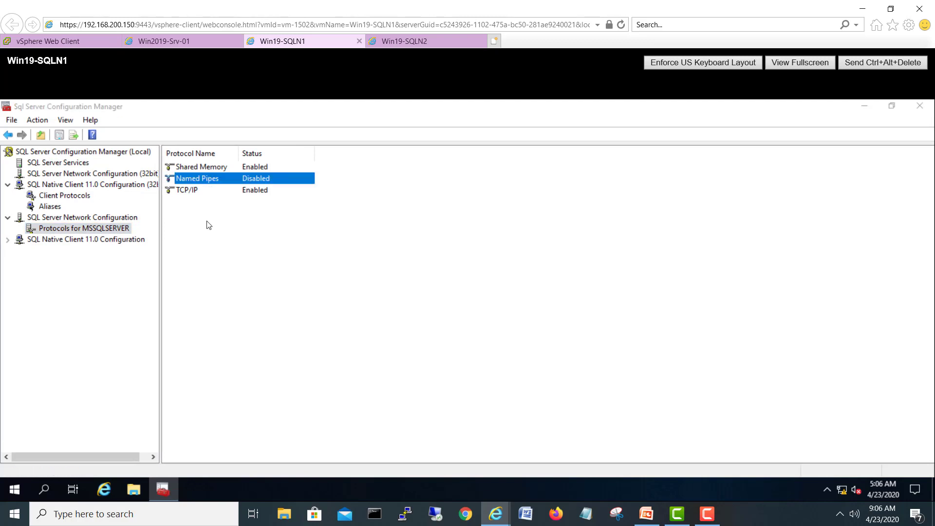
key("Return")
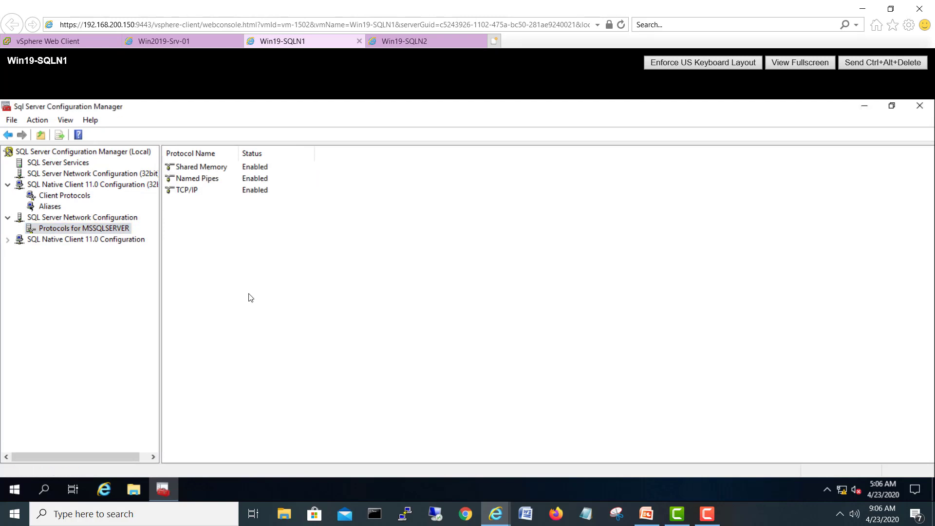
left_click(94, 165)
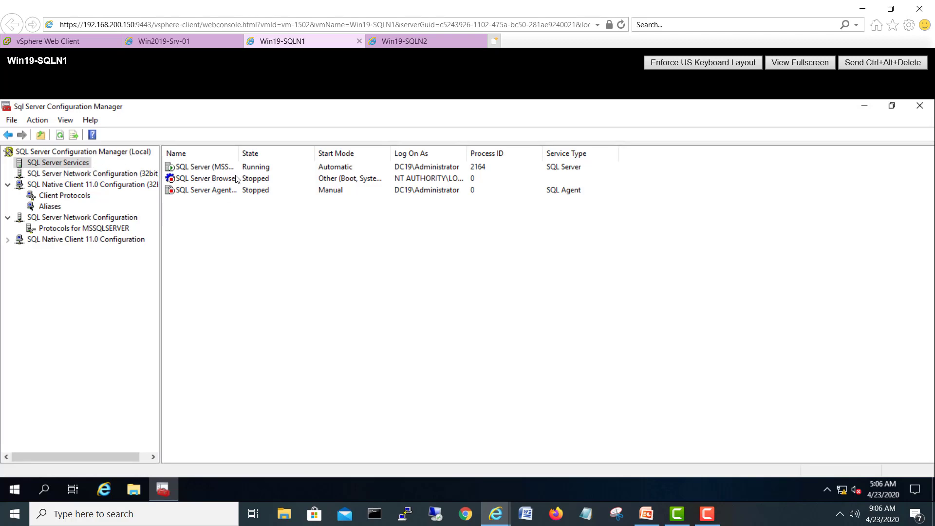
left_click_drag(240, 155, 283, 156)
Step: Enable Always On Availability Groups in the SQL Server (MSSQLSERVER) service properties
right_click(218, 167)
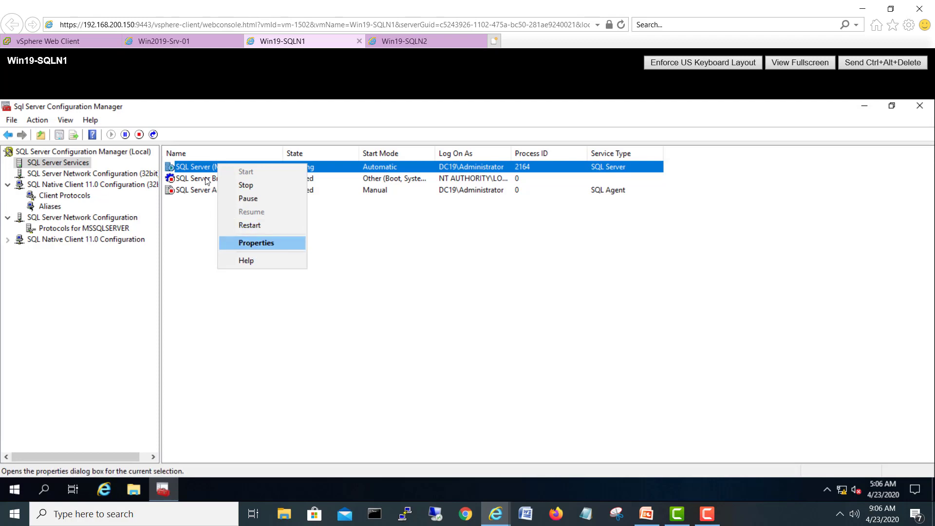
left_click(251, 243)
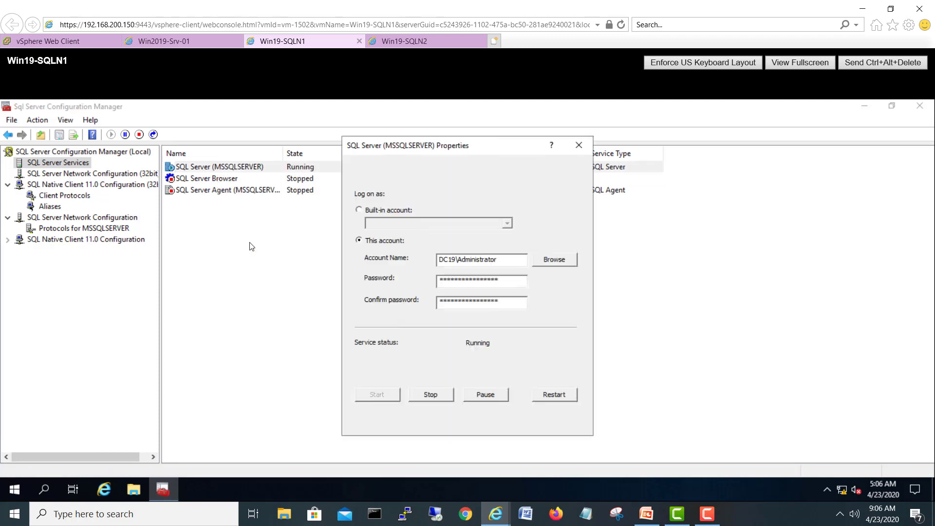
left_click(378, 167)
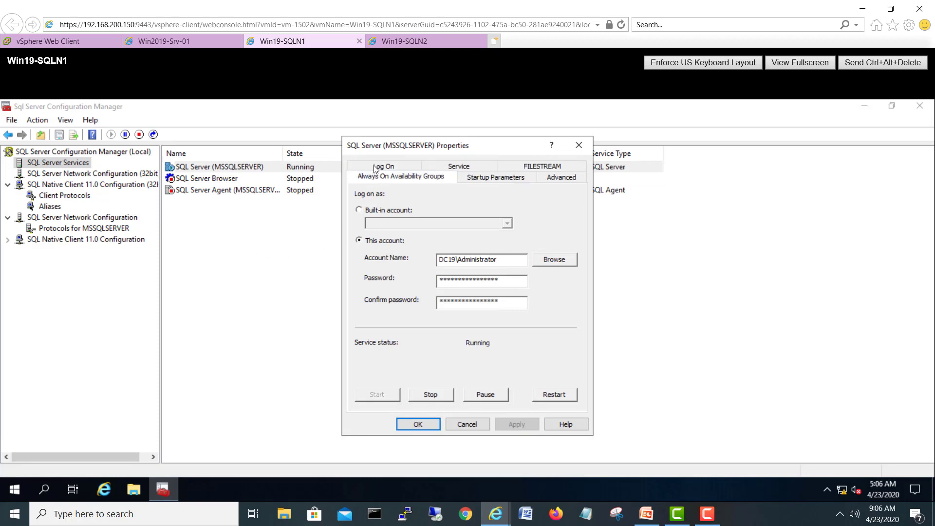
left_click(393, 231)
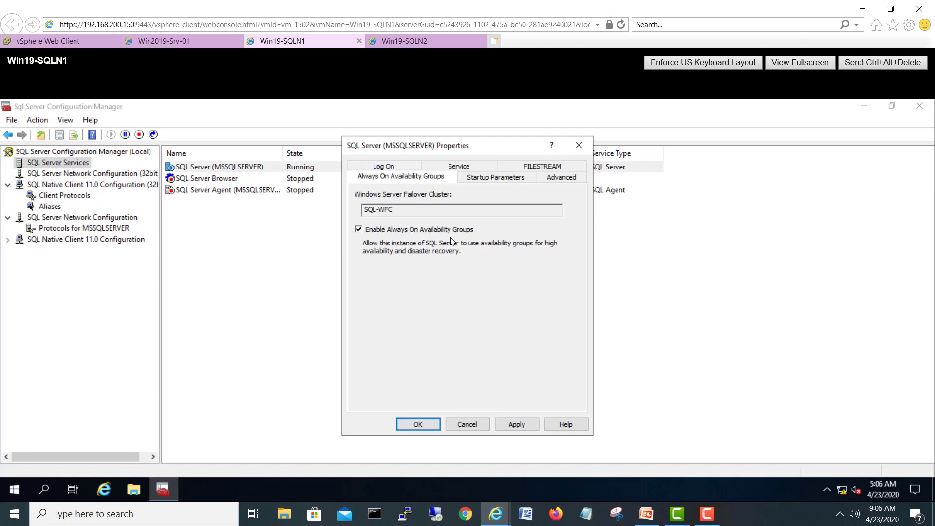
left_click(525, 424)
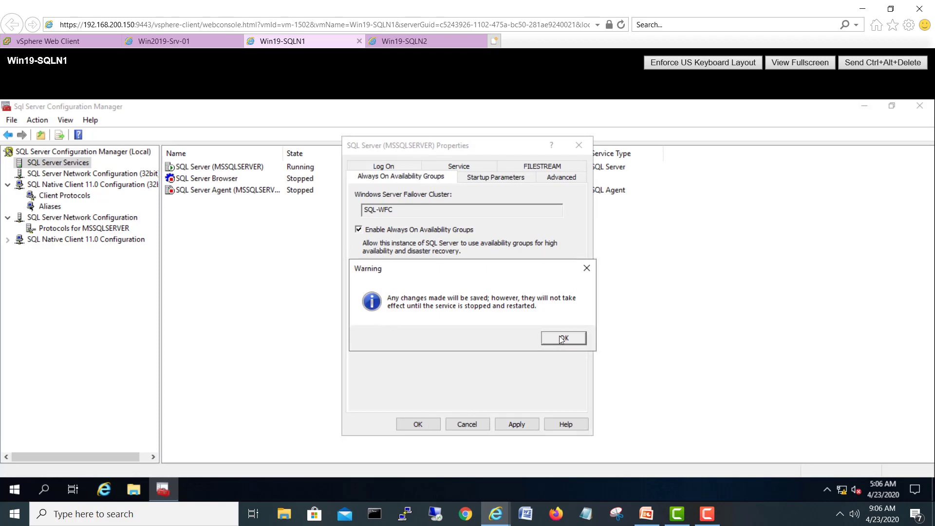
left_click(562, 338)
left_click(417, 424)
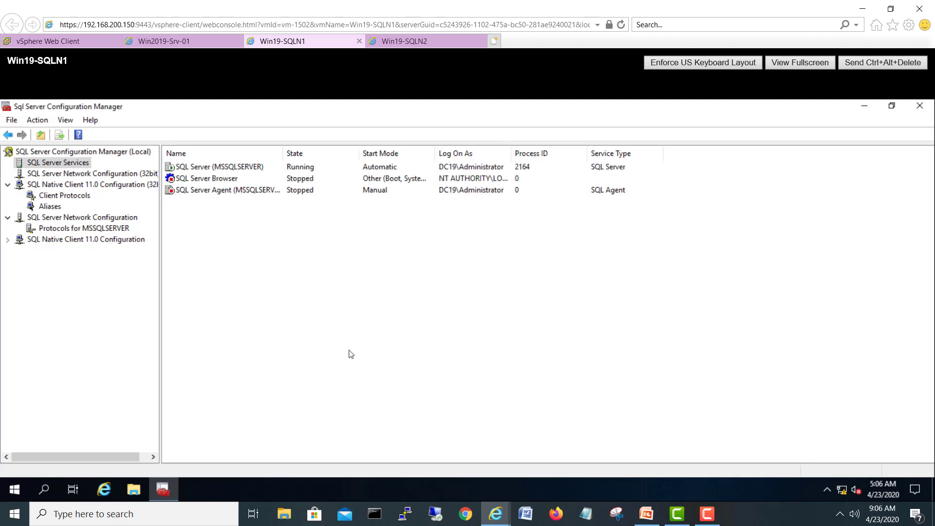
Step: Restart the SQL Server (MSSQLSERVER) service and move to the Win19-SQLN2 console
right_click(245, 169)
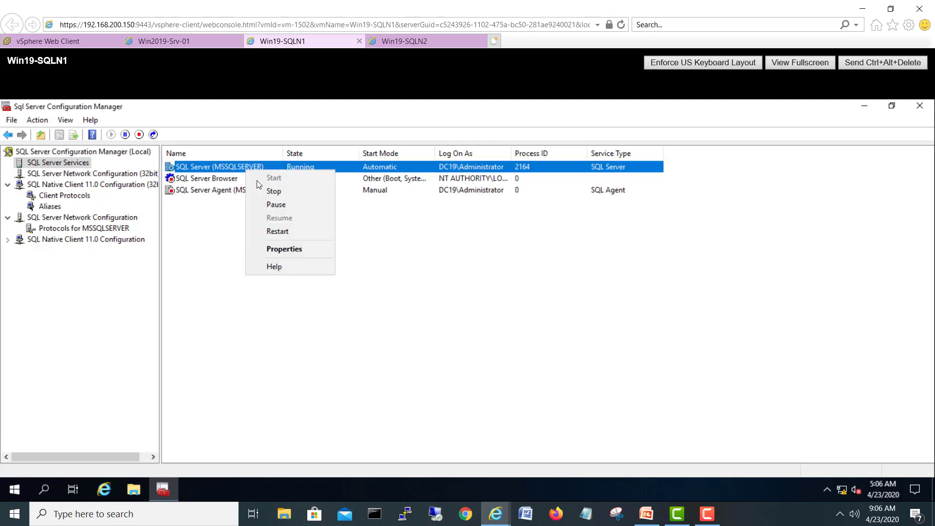
left_click(277, 231)
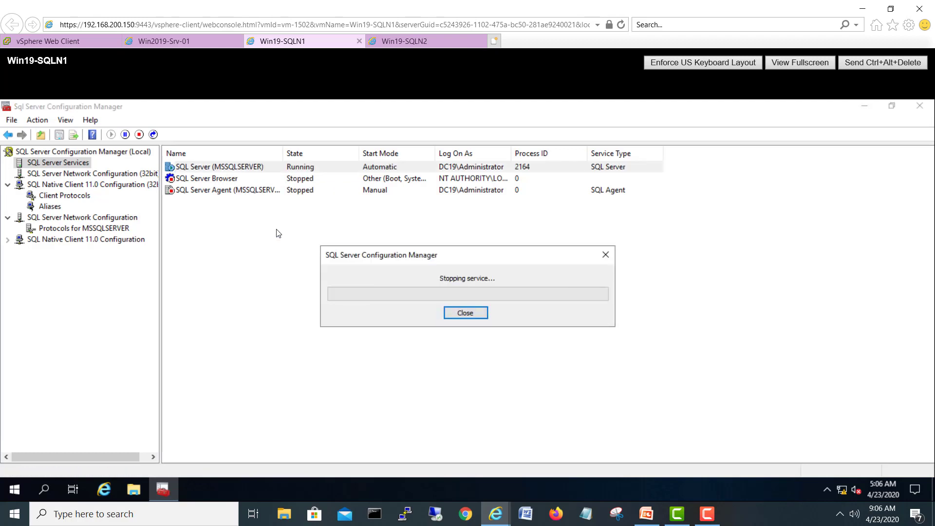
left_click(418, 43)
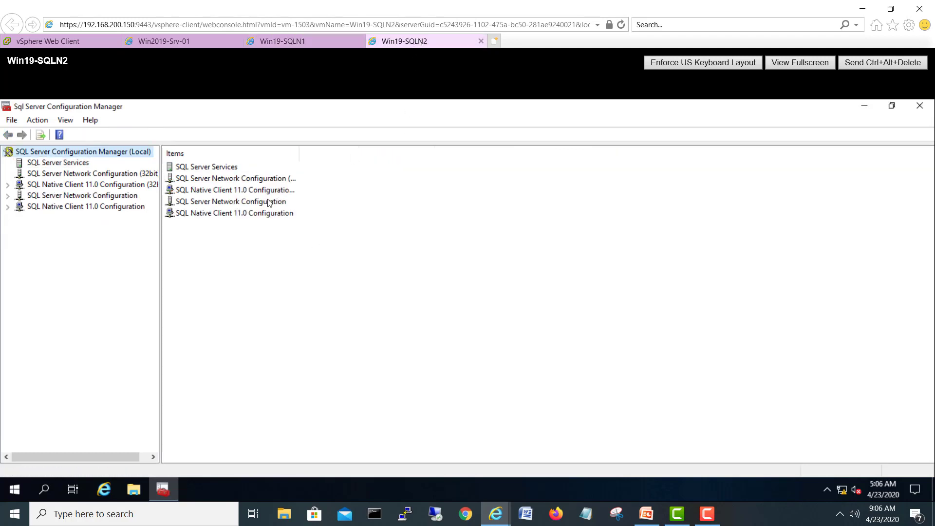
Step: Enable Named Pipes for MSSQLSERVER on Win19-SQLN2 and list its services with a widened Name column
left_click(7, 196)
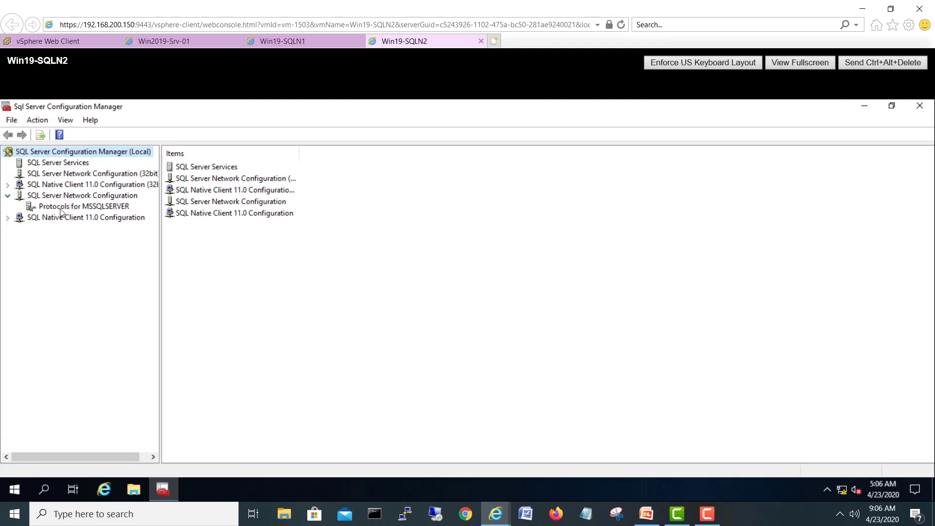
left_click(63, 207)
right_click(222, 179)
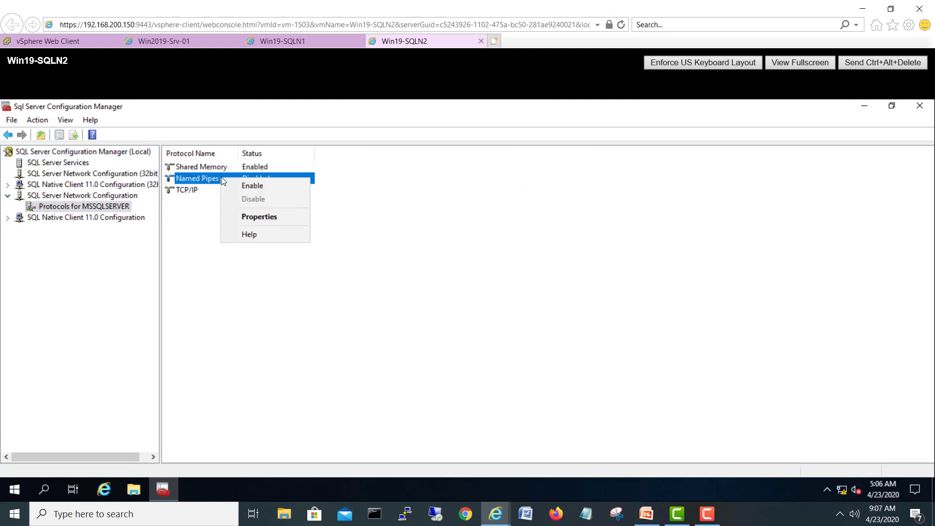
left_click(232, 183)
left_click(553, 323)
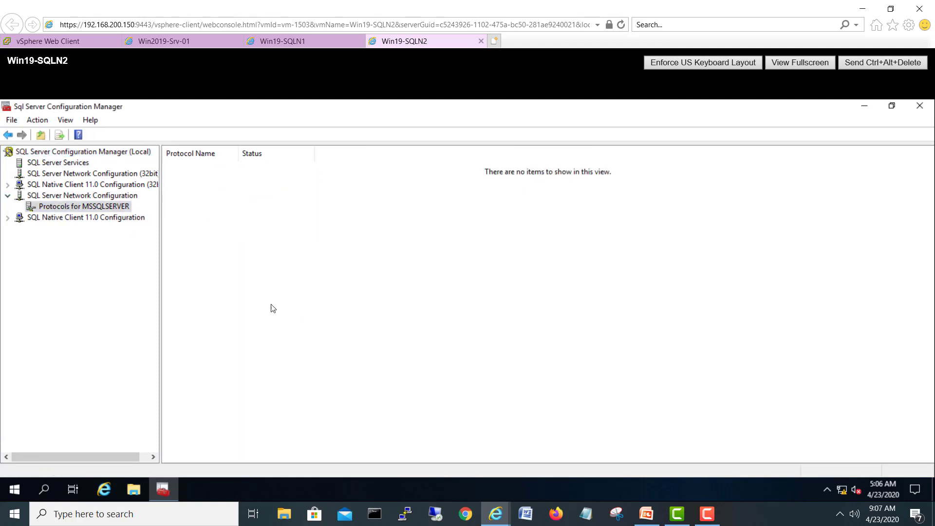
left_click(76, 164)
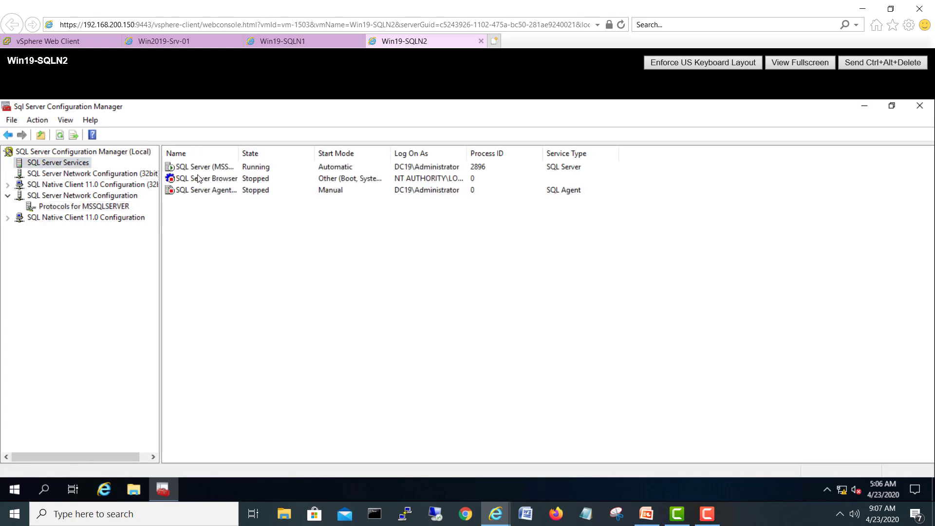
left_click_drag(240, 153, 288, 153)
Step: Enable Always On Availability Groups in Win19-SQLN2's SQL Server (MSSQLSERVER) properties
right_click(245, 165)
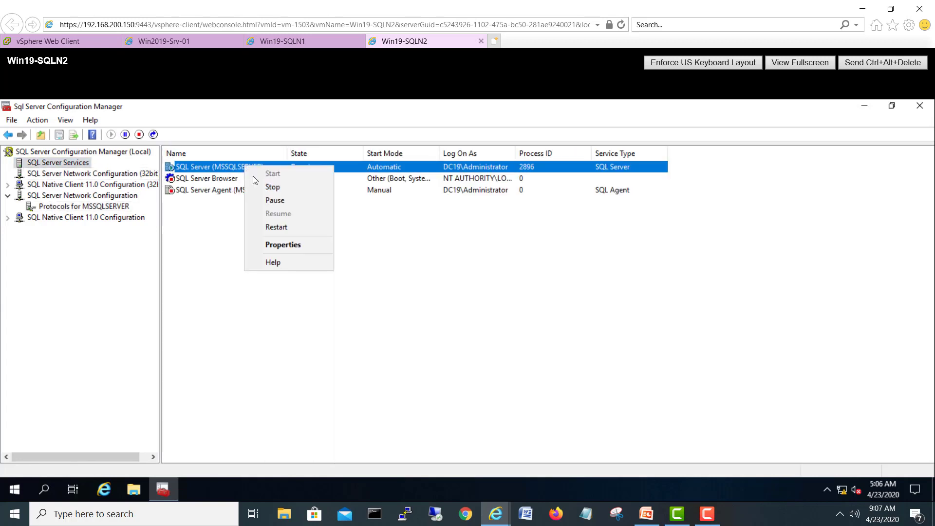
left_click(282, 244)
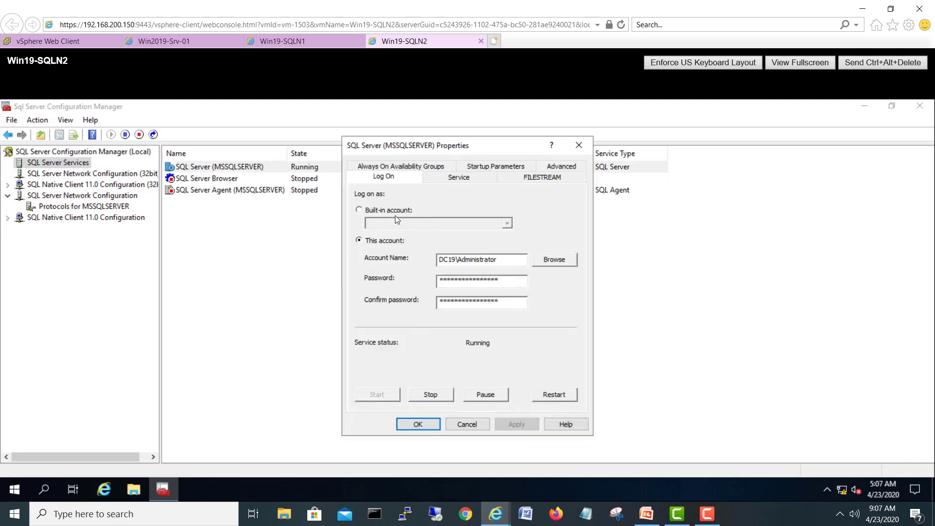
left_click(411, 166)
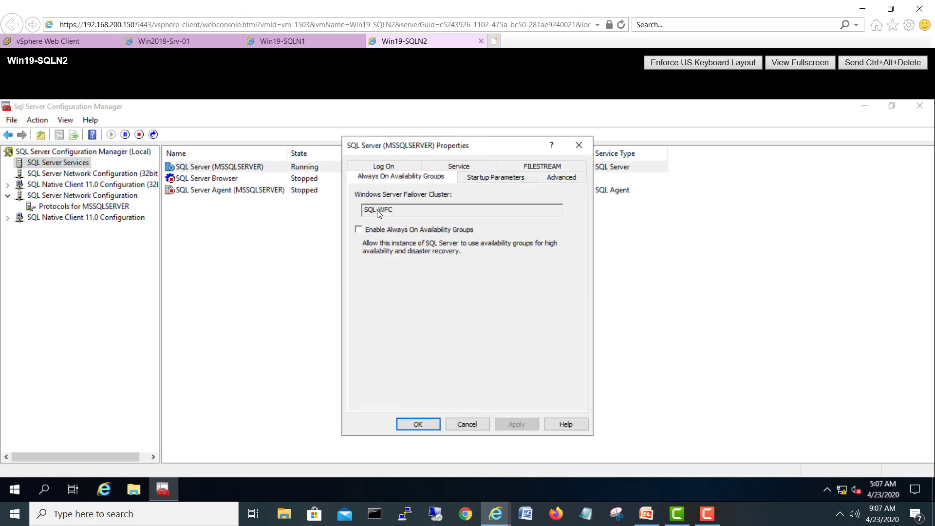
left_click(374, 230)
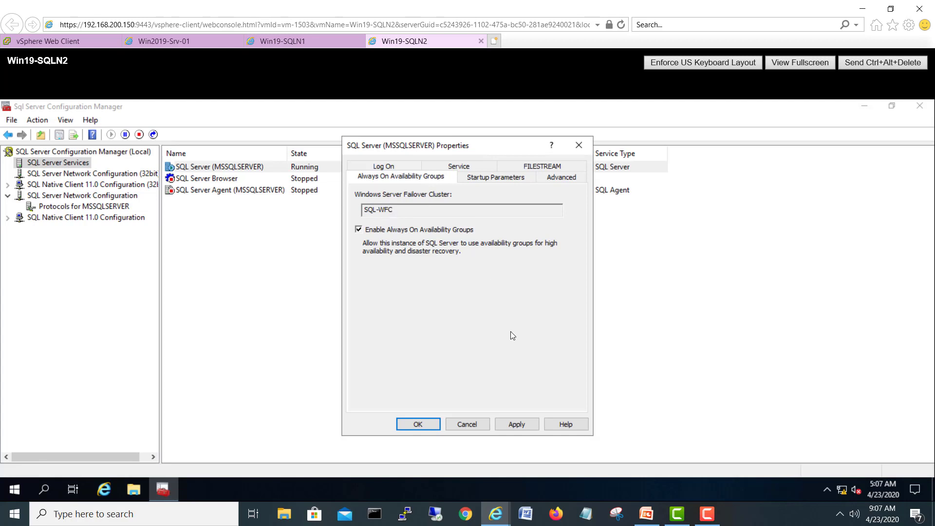
left_click(515, 422)
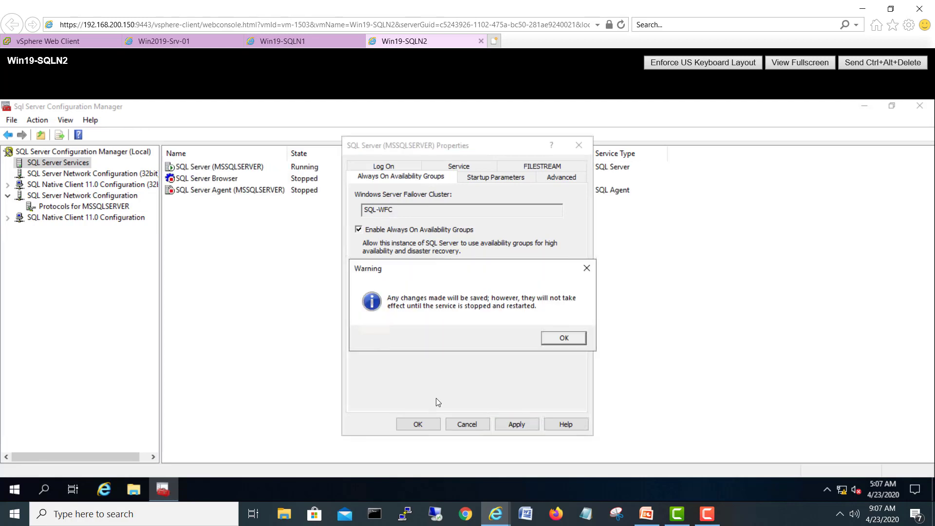
left_click(556, 338)
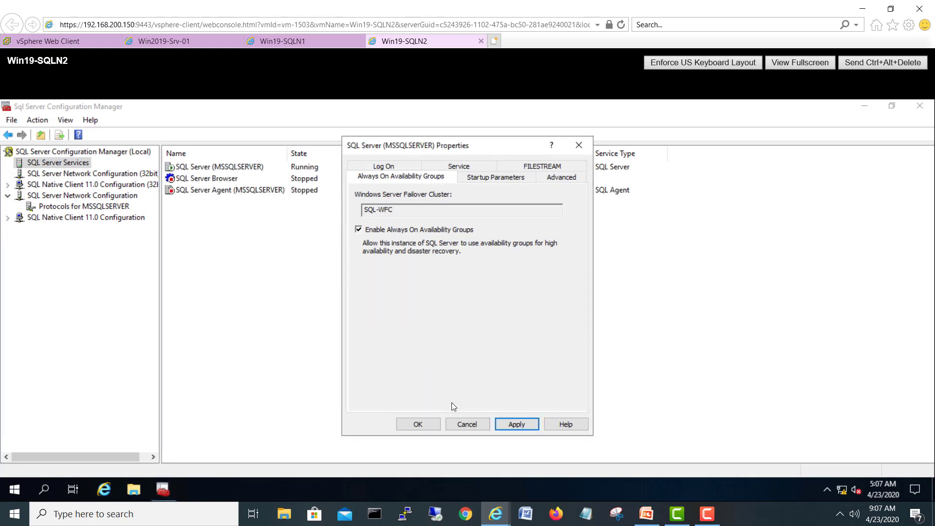
left_click(418, 423)
Step: Restart Win19-SQLN2's SQL Server service and confirm it runs on both nodes
left_click(258, 166)
right_click(259, 167)
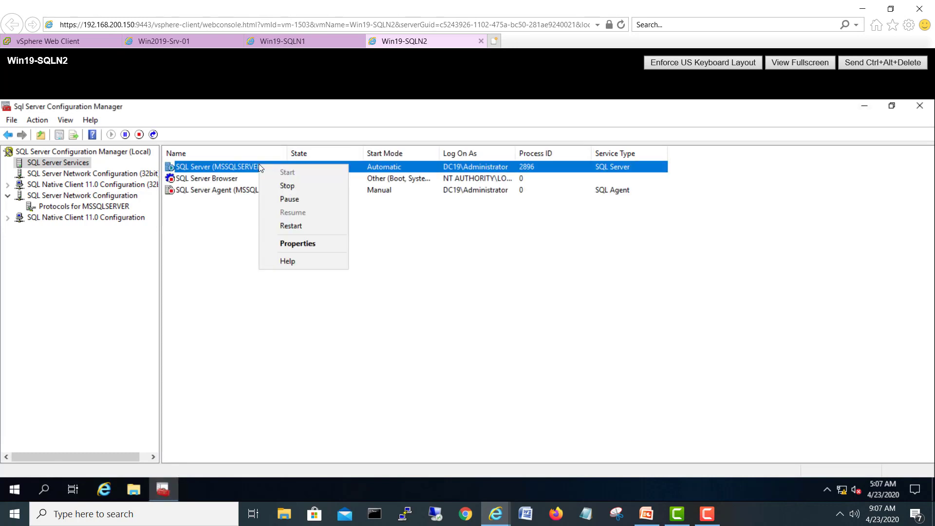
left_click(281, 227)
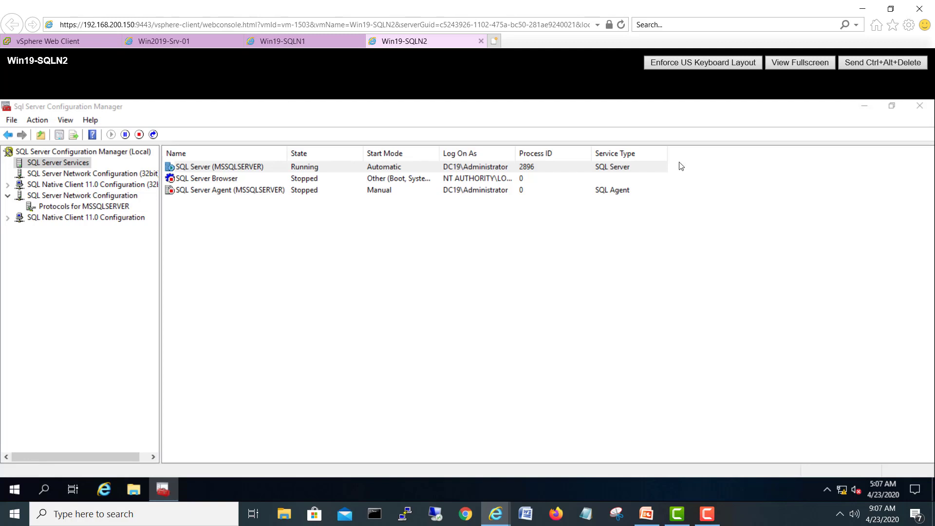
left_click(314, 39)
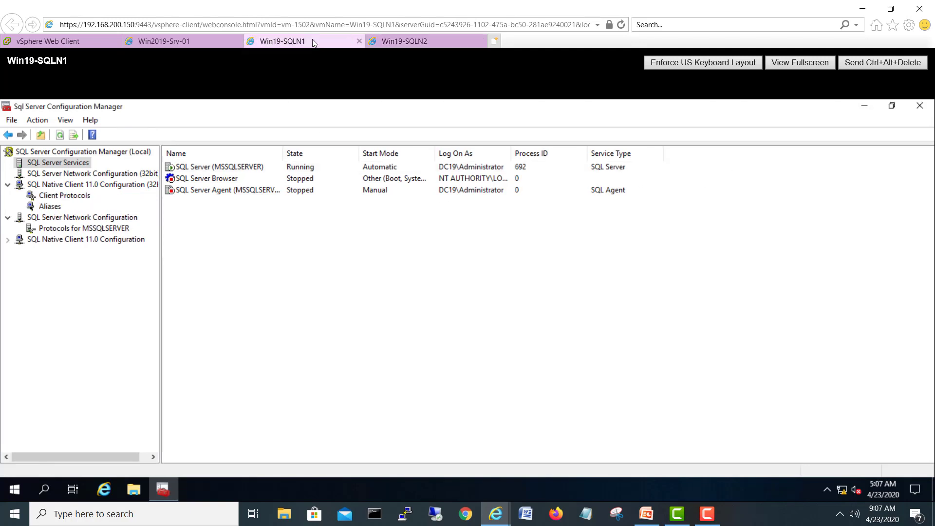
left_click(210, 169)
left_click(433, 43)
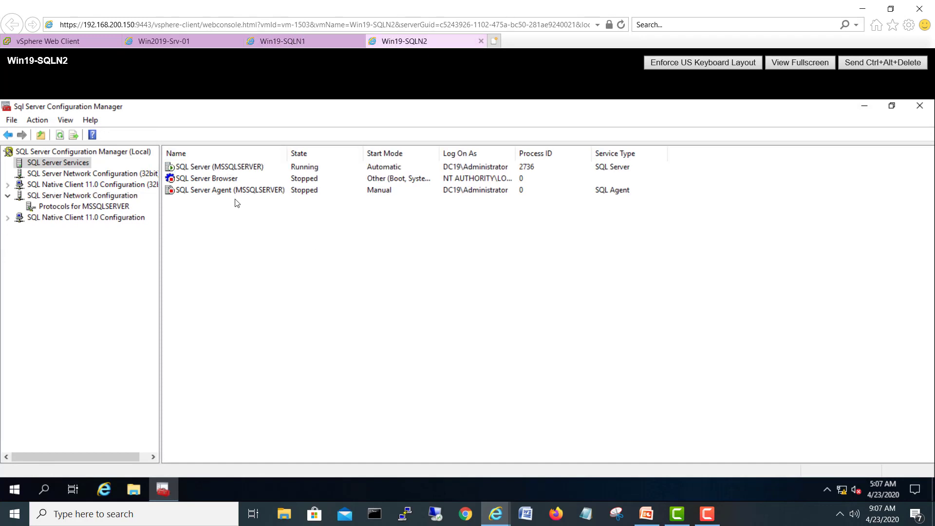
left_click(240, 170)
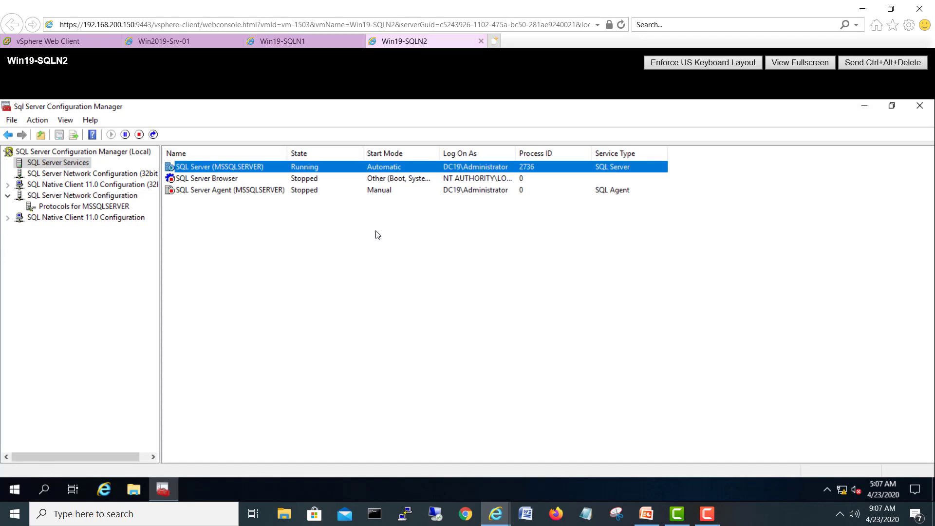
Step: Close Configuration Manager and start Management Studio on Win19-SQLN2
left_click(919, 105)
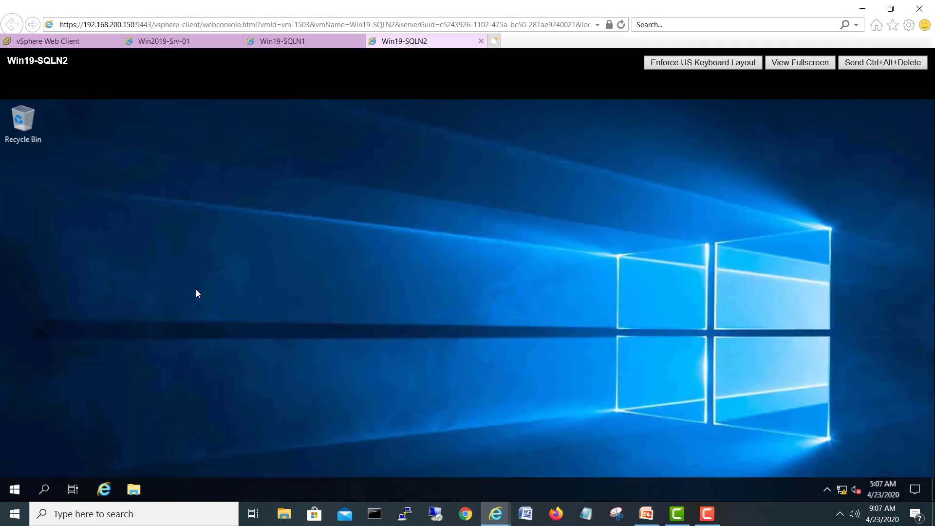
left_click(14, 489)
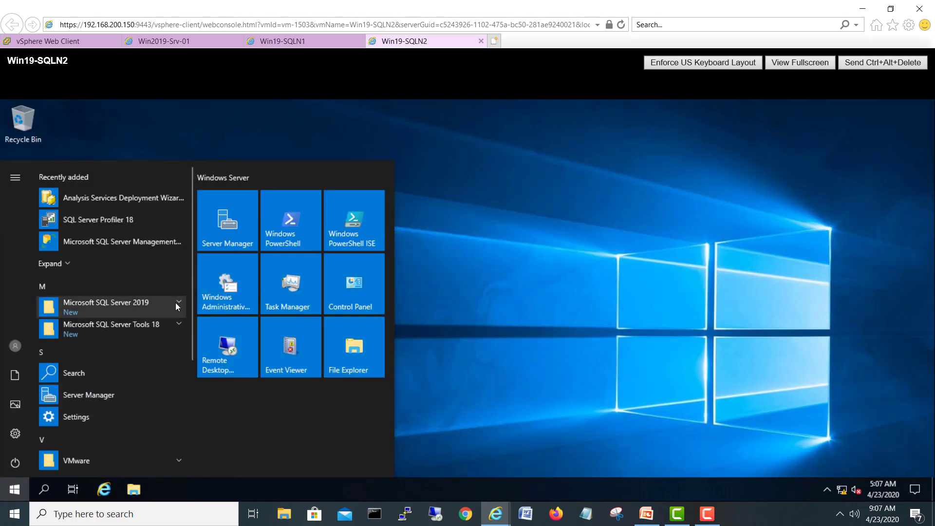
left_click(171, 244)
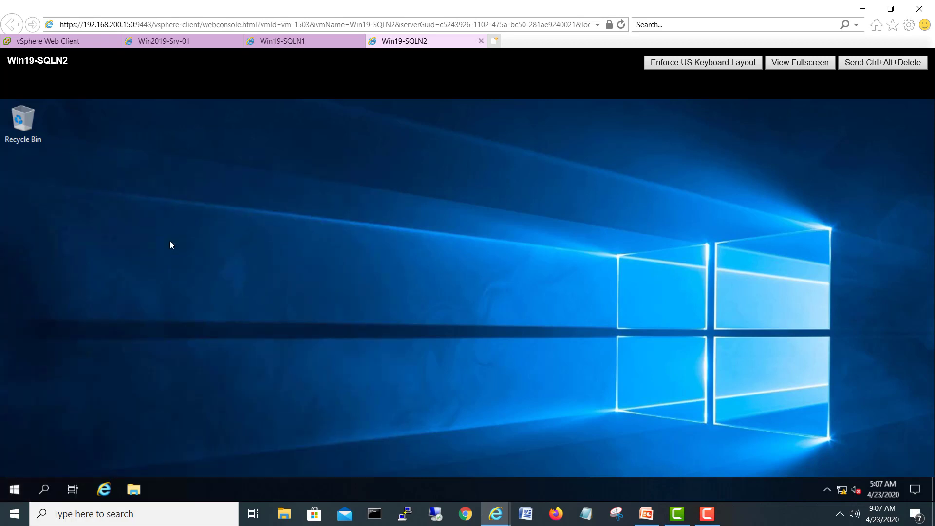
Step: On Win19-SQLN1, close Configuration Manager and start Management Studio from the Start menu
left_click(304, 39)
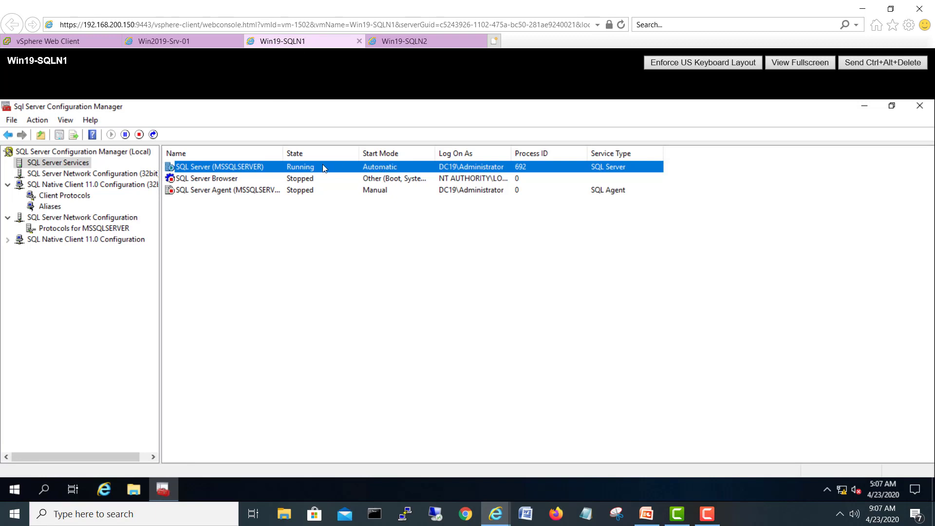
left_click(919, 105)
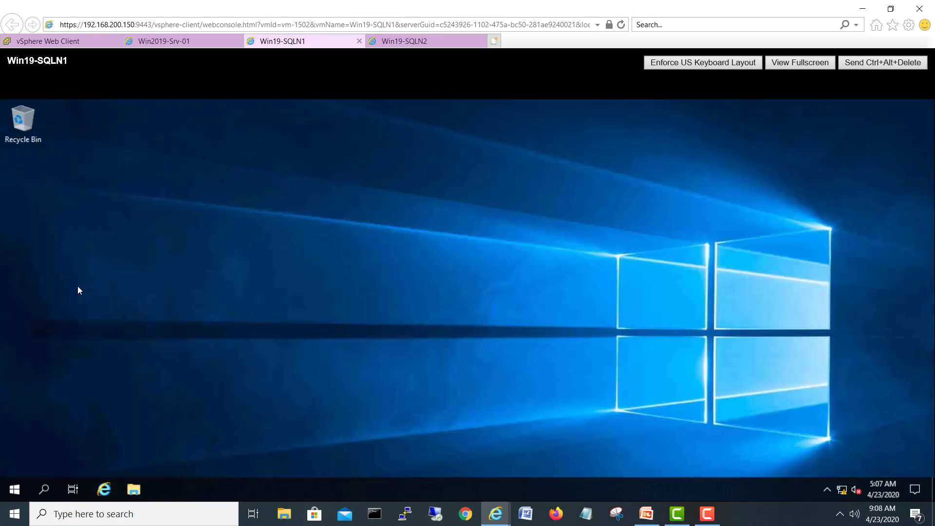
left_click(12, 489)
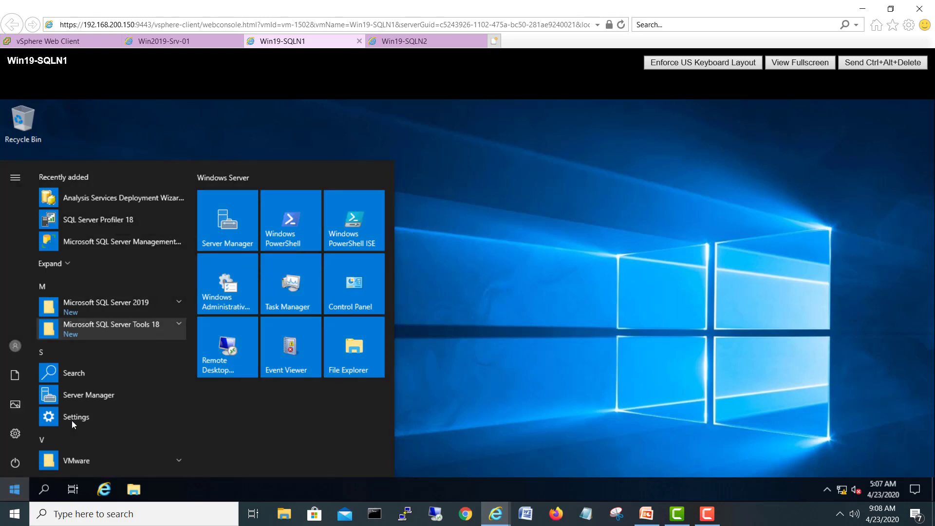
left_click(86, 244)
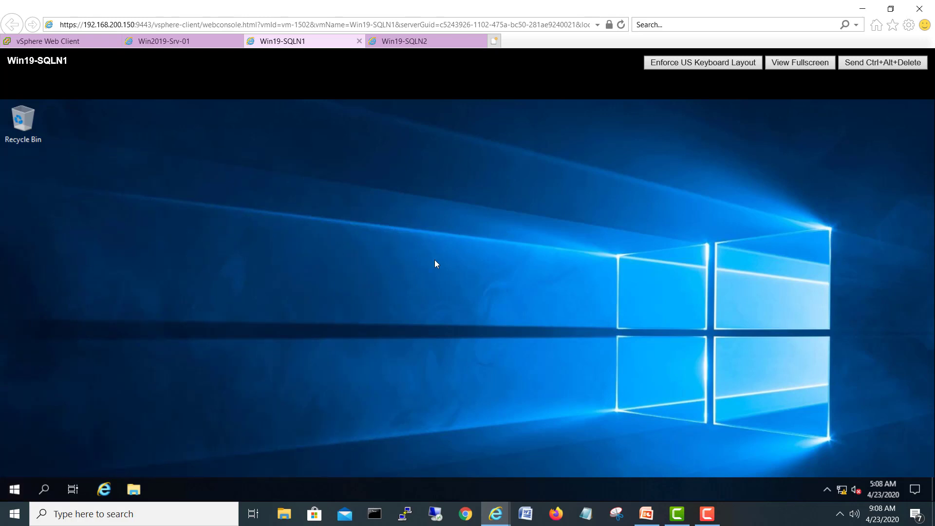
Step: On Win2019-Srv-01, close AD Users and Computers and open Local Disk (C:) in File Explorer
left_click(174, 41)
left_click(919, 105)
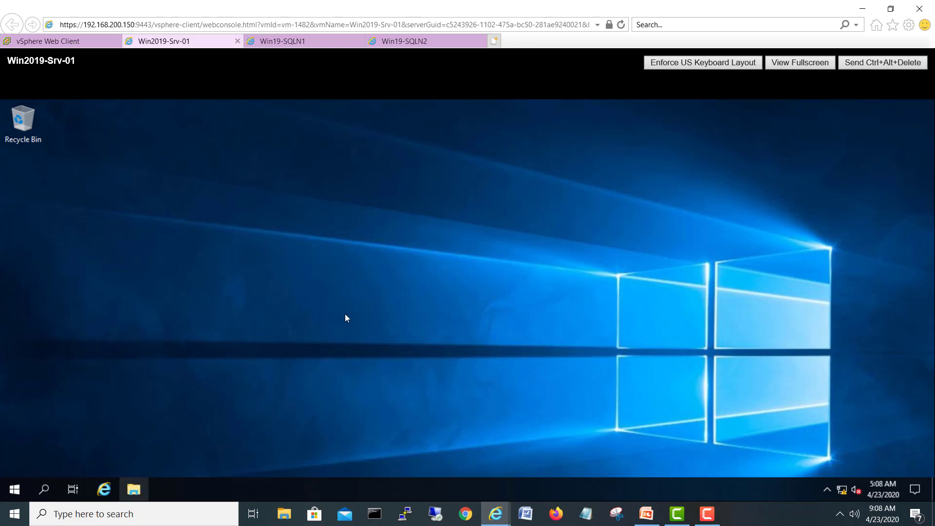
left_click(437, 105)
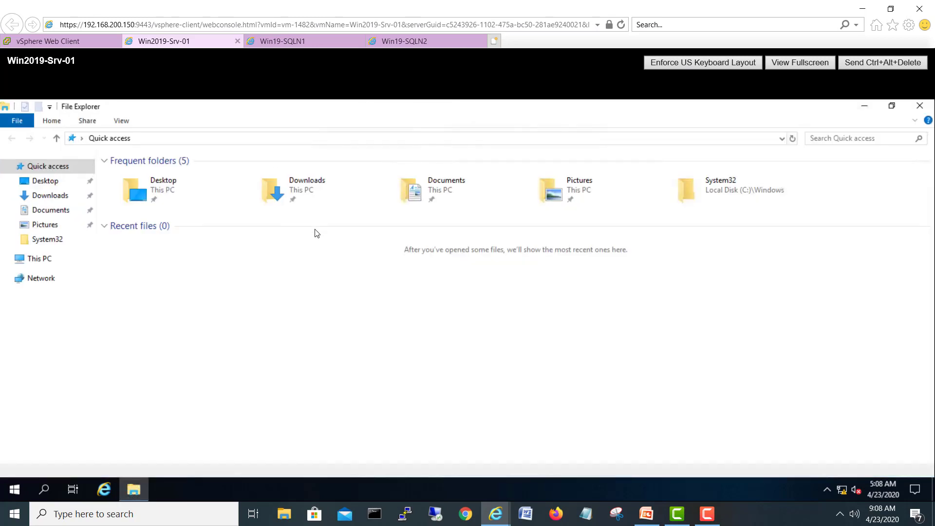
left_click(33, 259)
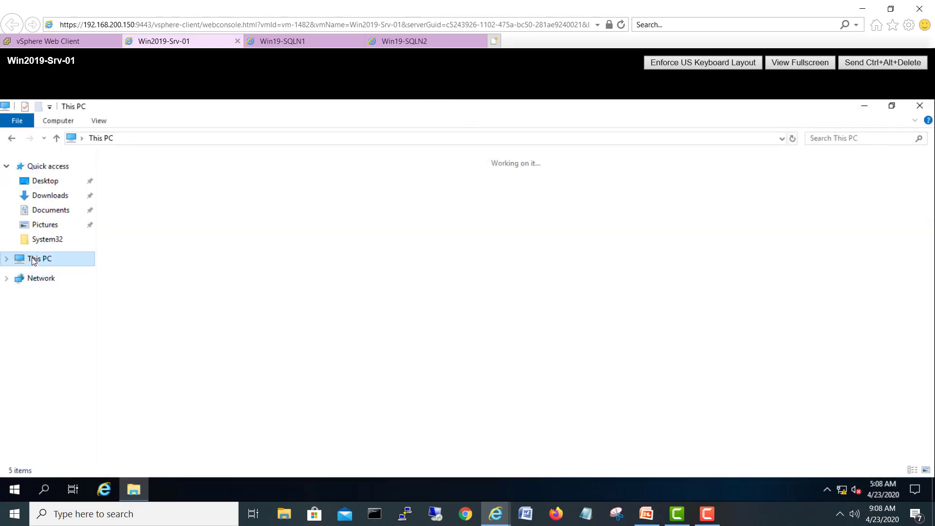
left_click(288, 270)
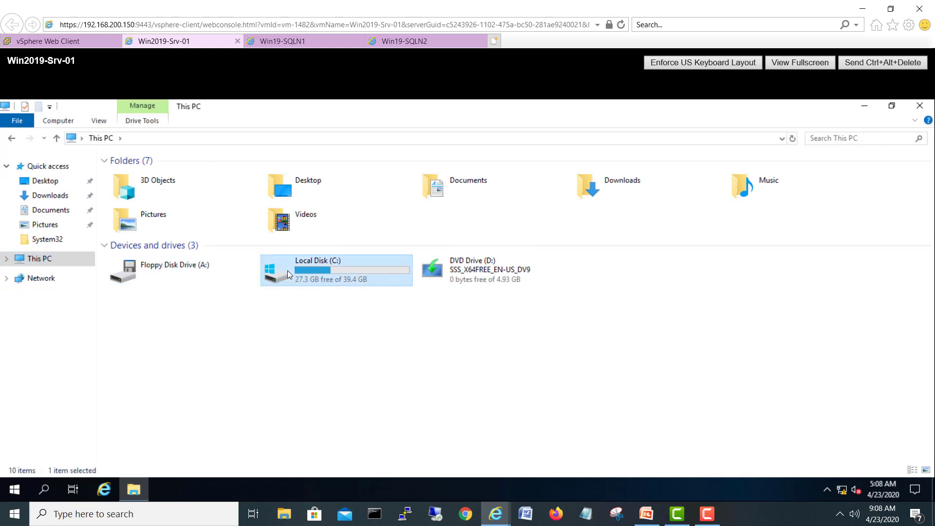
double_click(288, 270)
Step: Create a new folder named SQLDataTR in the root of C:
right_click(226, 283)
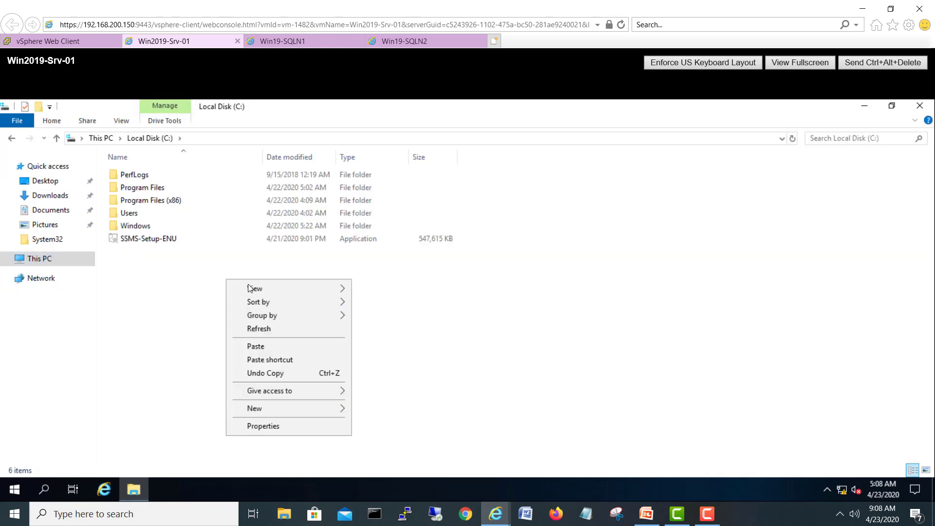
mouse_move(321, 412)
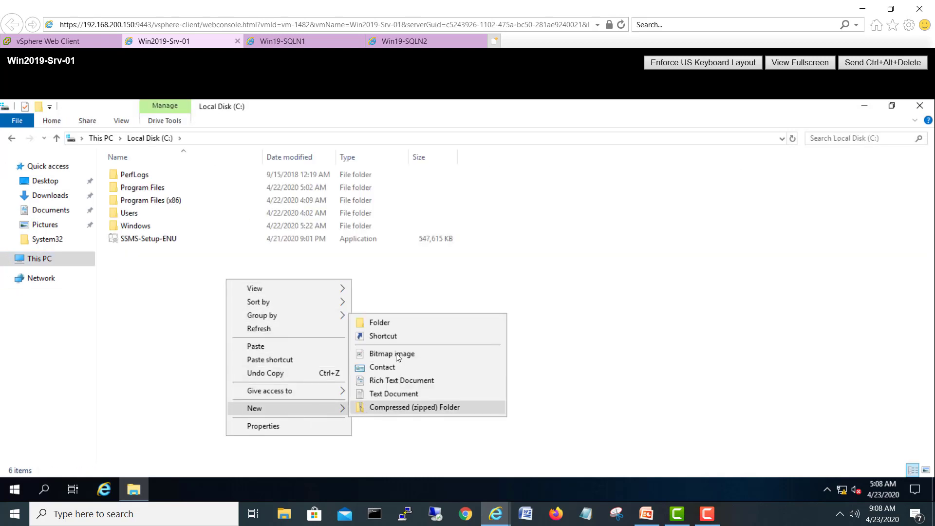
left_click(392, 325)
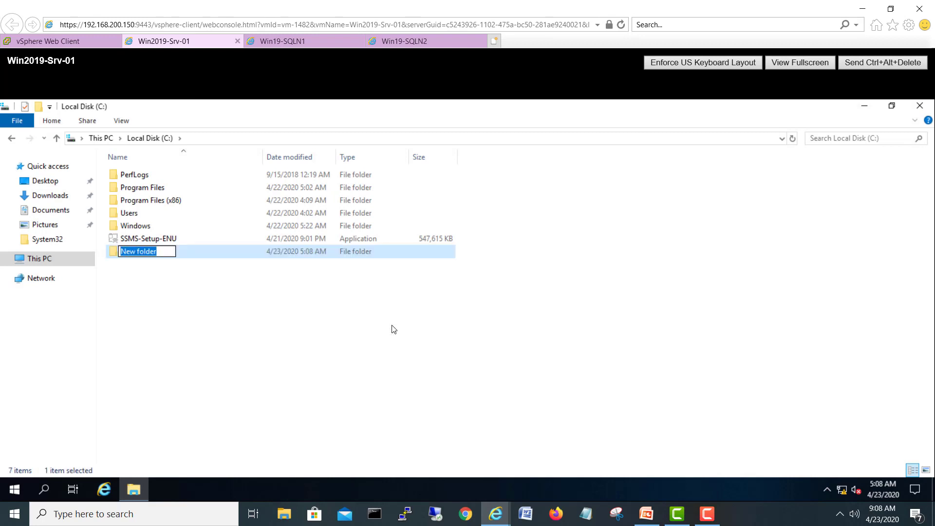
type("SQL")
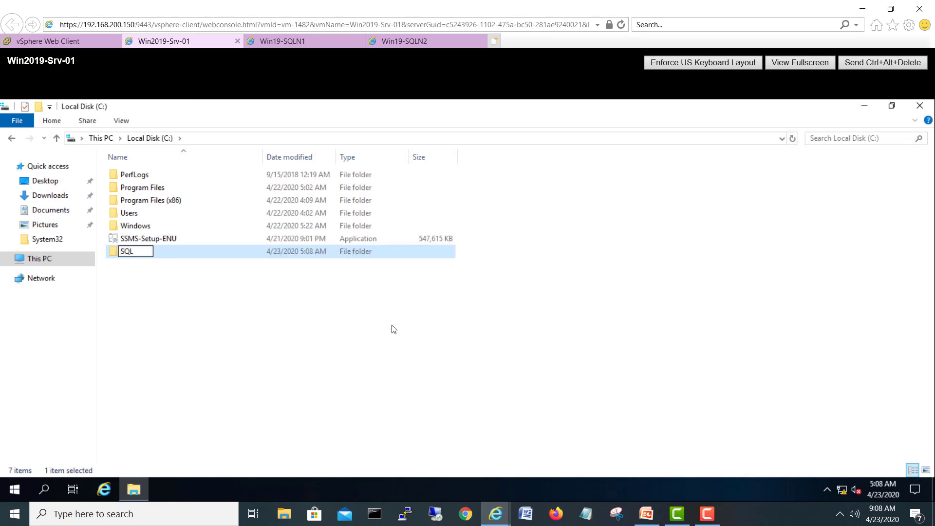
type("DataTR")
key("Return")
left_click(169, 306)
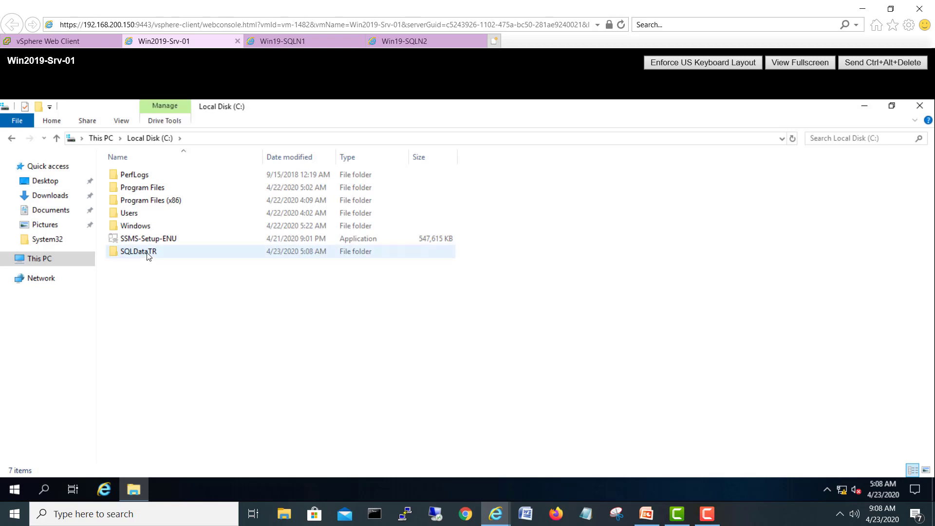
Step: Open the SQLDataTR folder's sharing settings and go to Advanced Sharing
left_click(146, 258)
right_click(148, 255)
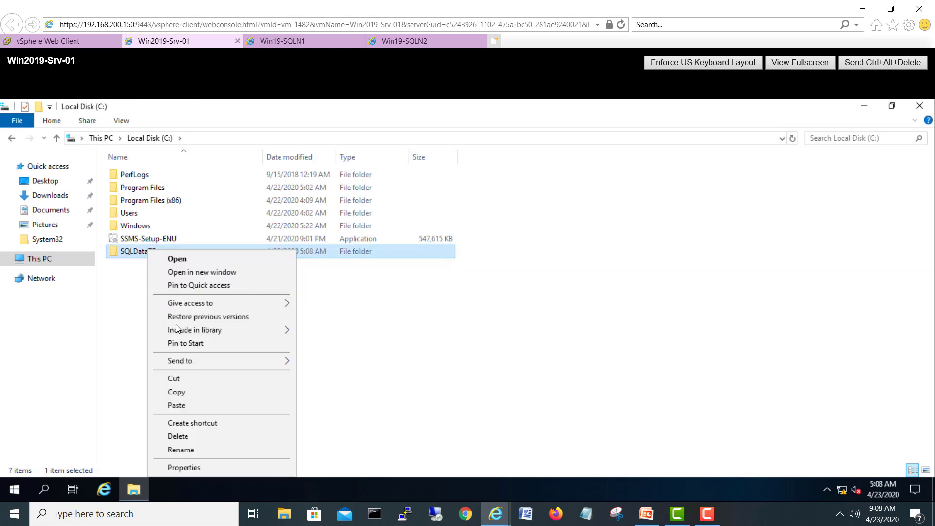
left_click(182, 467)
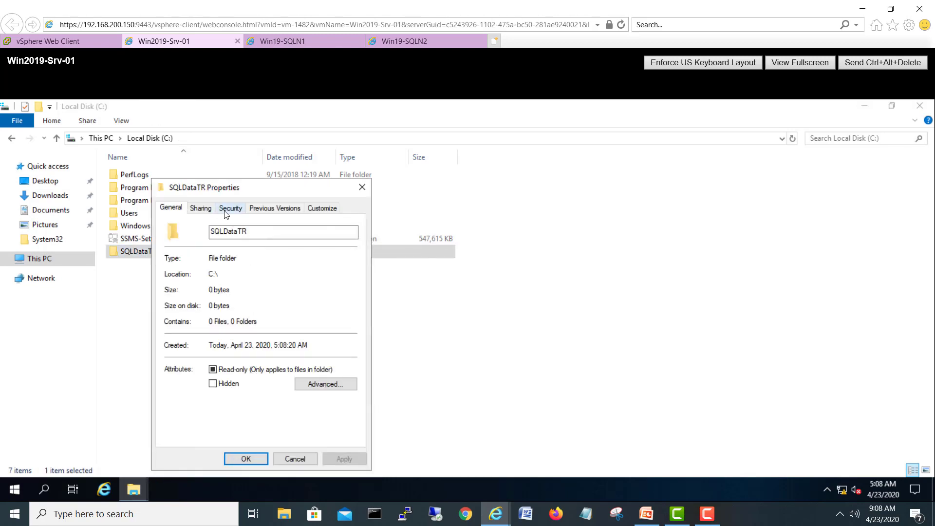
left_click(200, 208)
left_click_drag(252, 189, 320, 140)
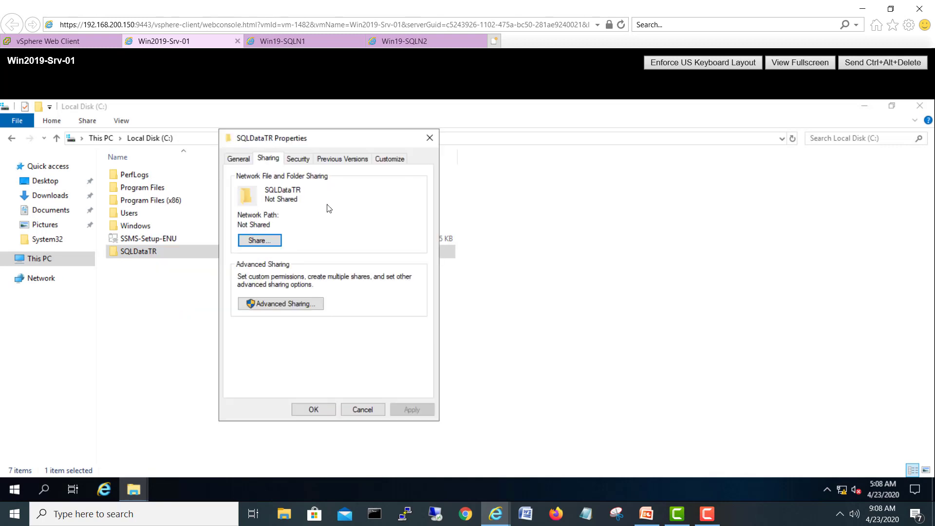
left_click(270, 304)
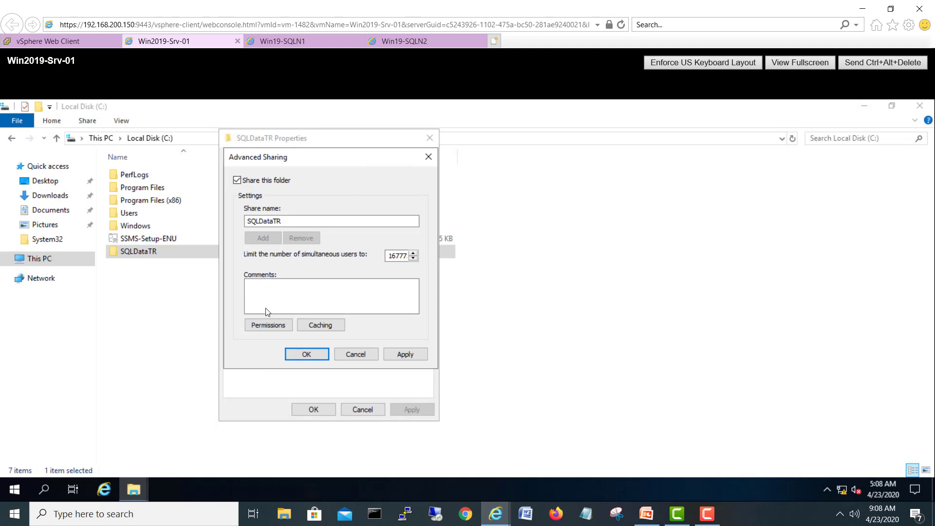
Step: Share SQLDataTR with Everyone granted Full Control, then close its Properties
left_click(267, 325)
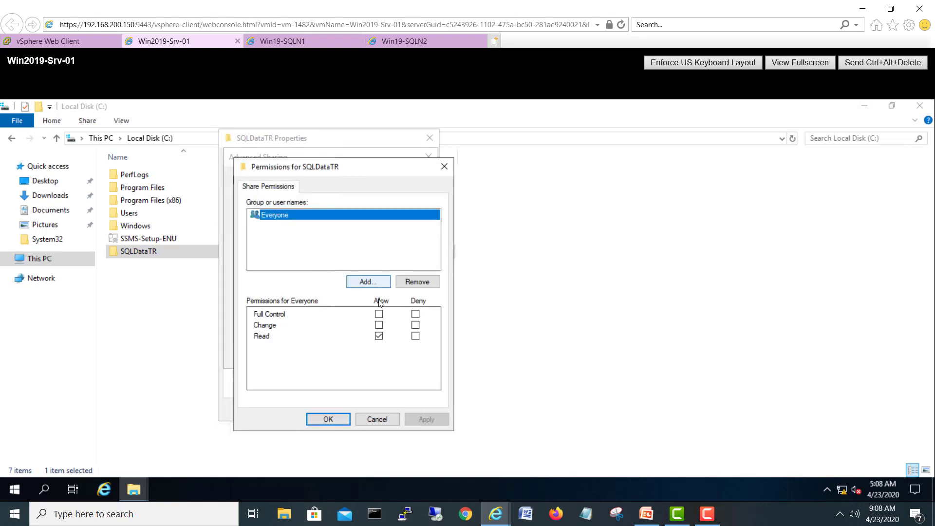
left_click(379, 314)
left_click(423, 420)
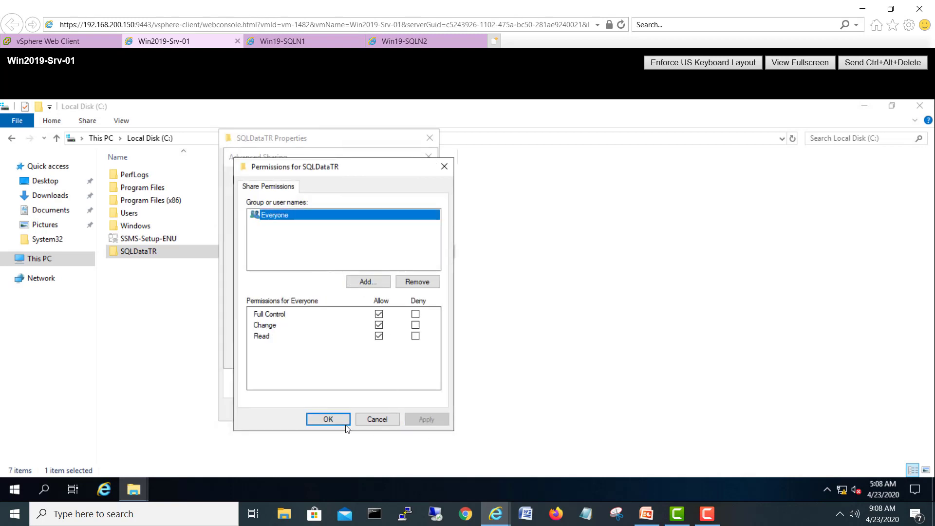
left_click(327, 419)
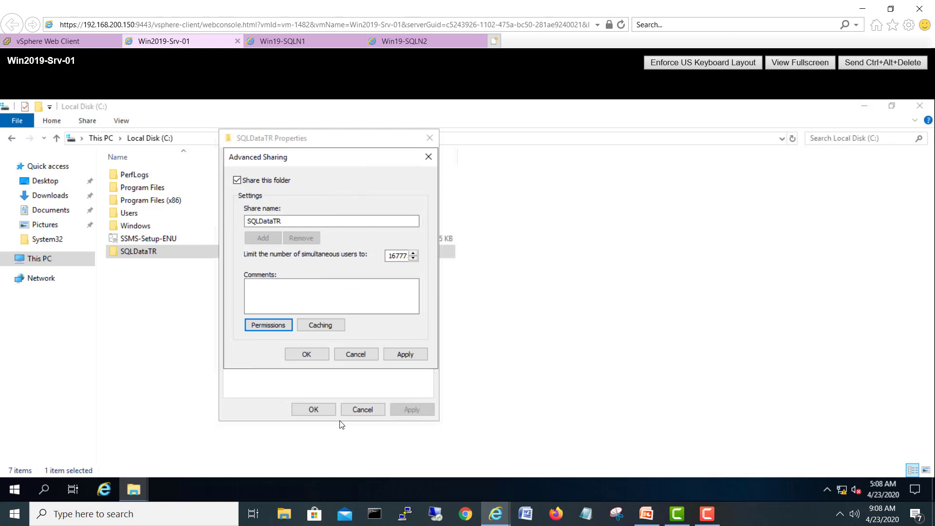
left_click(397, 355)
left_click(308, 354)
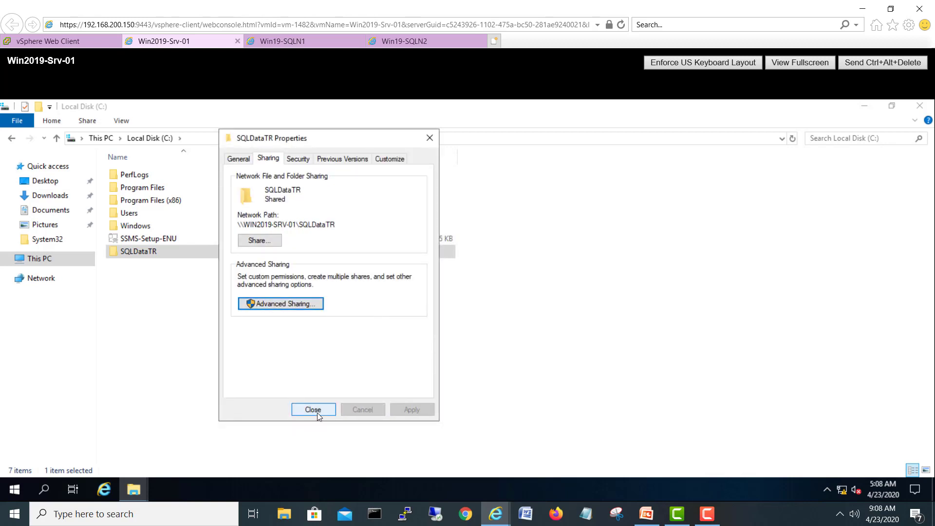
left_click(317, 413)
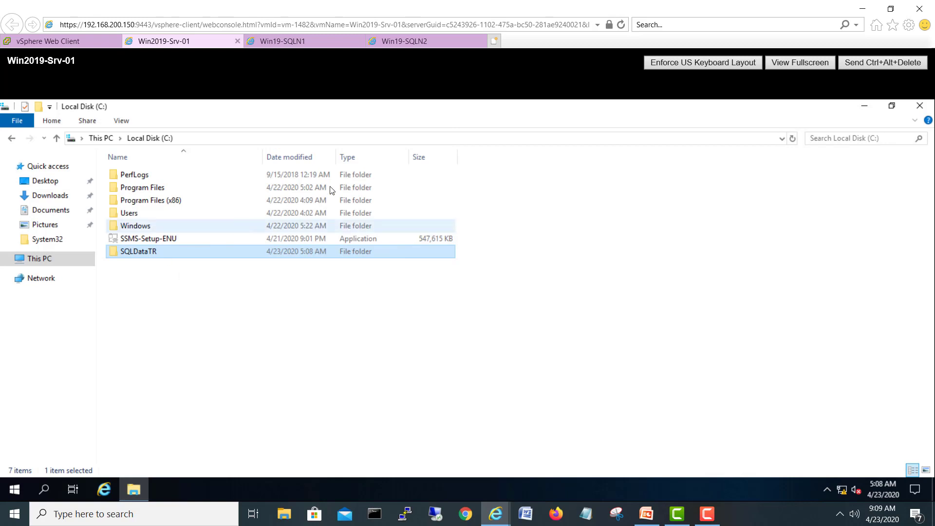
Step: Connect Management Studio to the WIN19-SQLN2 database engine
left_click(297, 42)
left_click(431, 38)
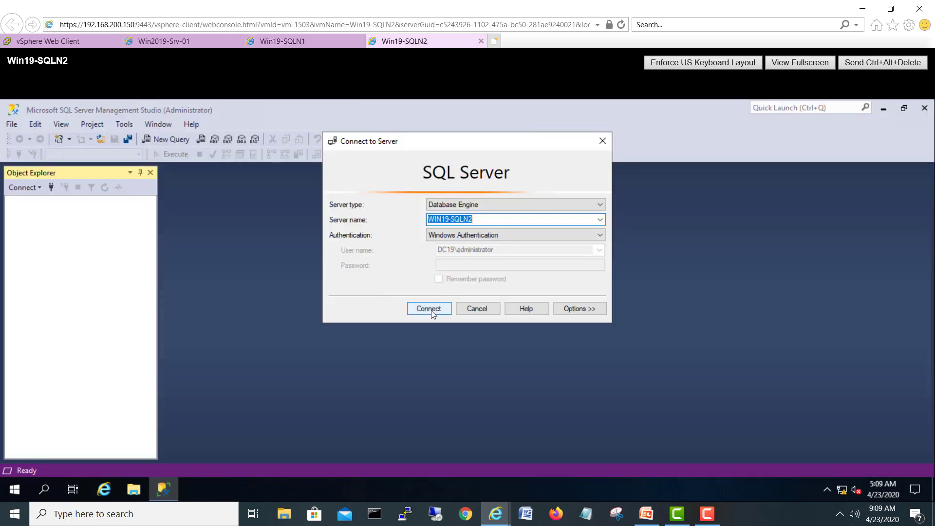
left_click(431, 310)
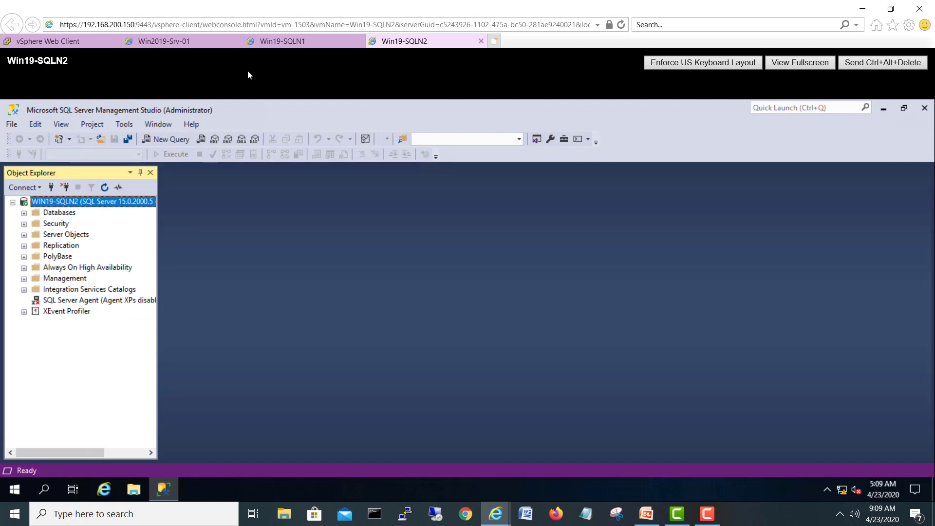
Step: Connect to the WIN19-SQLN1 database engine and expand its Databases folder
left_click(278, 41)
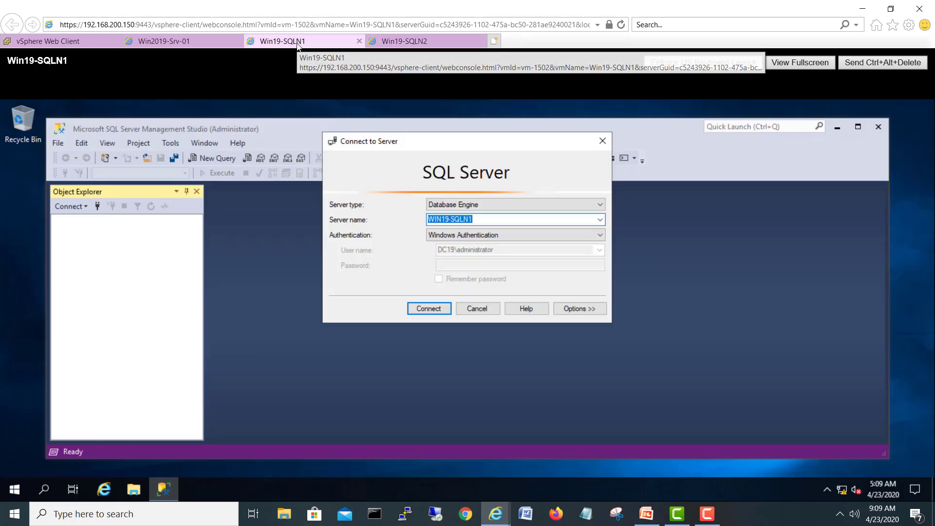
left_click(433, 312)
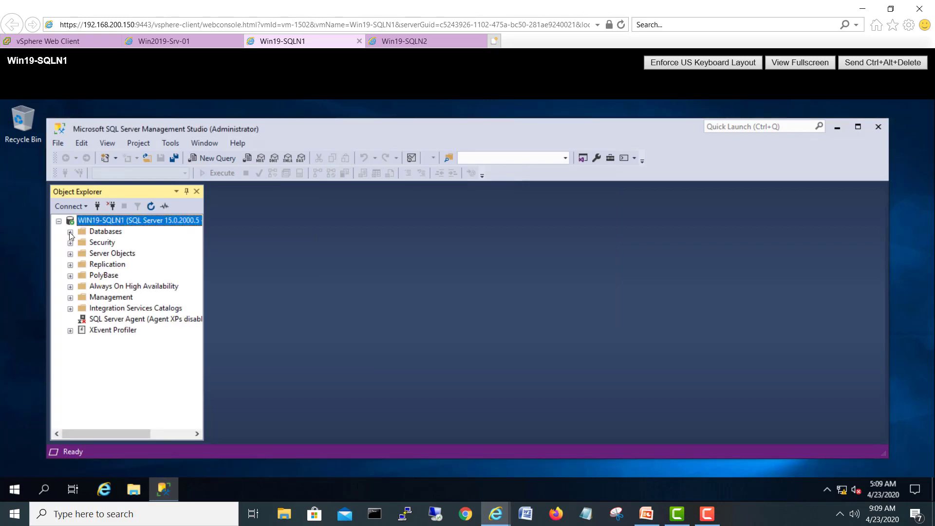
left_click(70, 232)
left_click(107, 232)
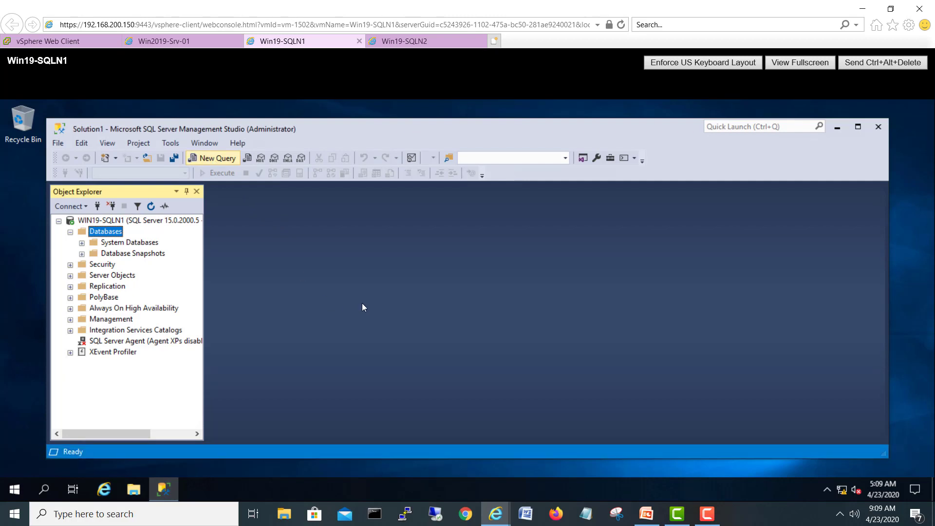
Step: Run a 'create database test1' query in a new query window
key("ctrl+n")
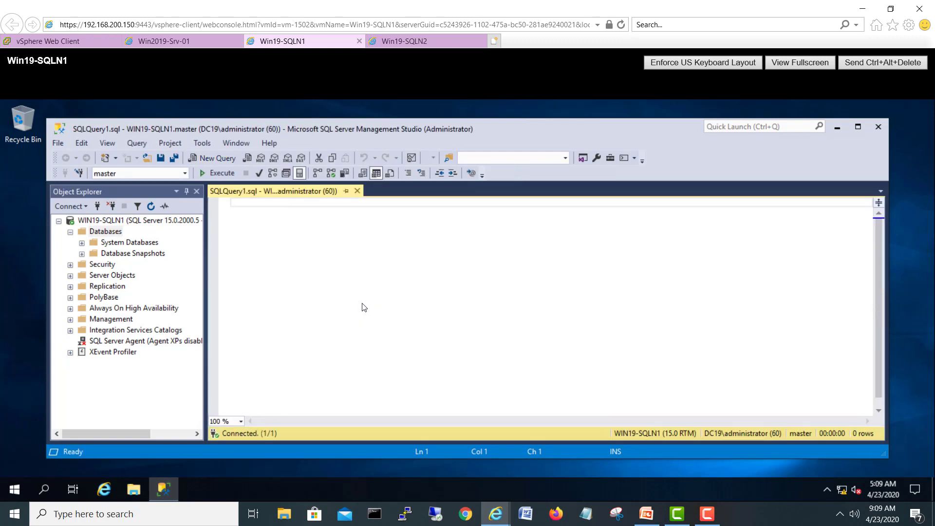
type("cre")
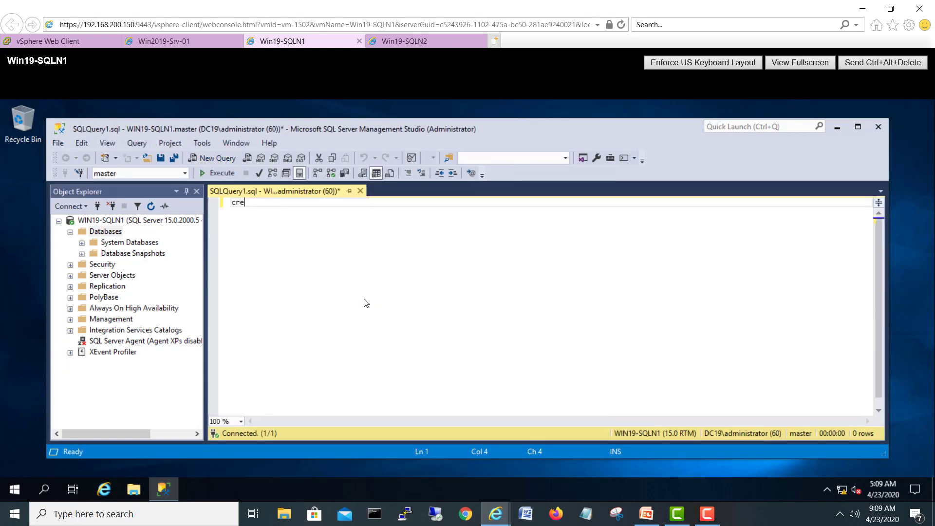
type("ate datana")
type("bas")
type("e test")
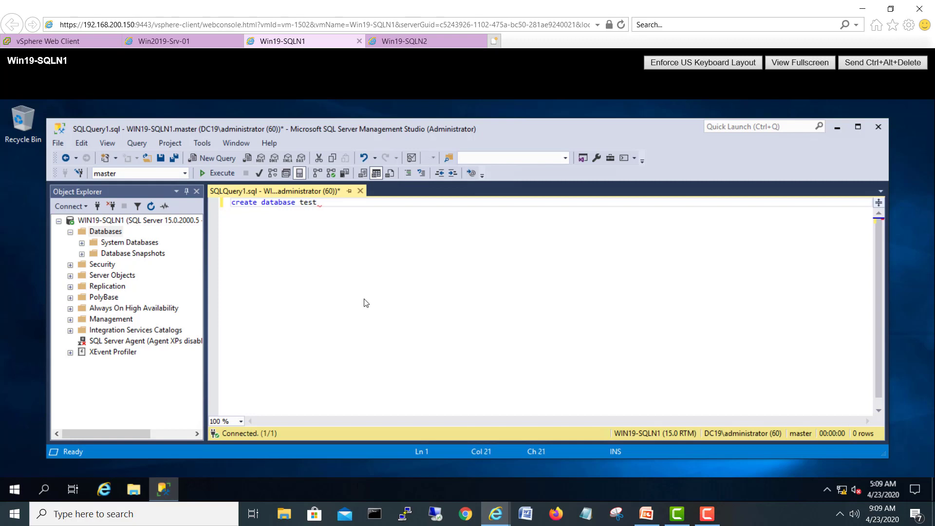
type("1")
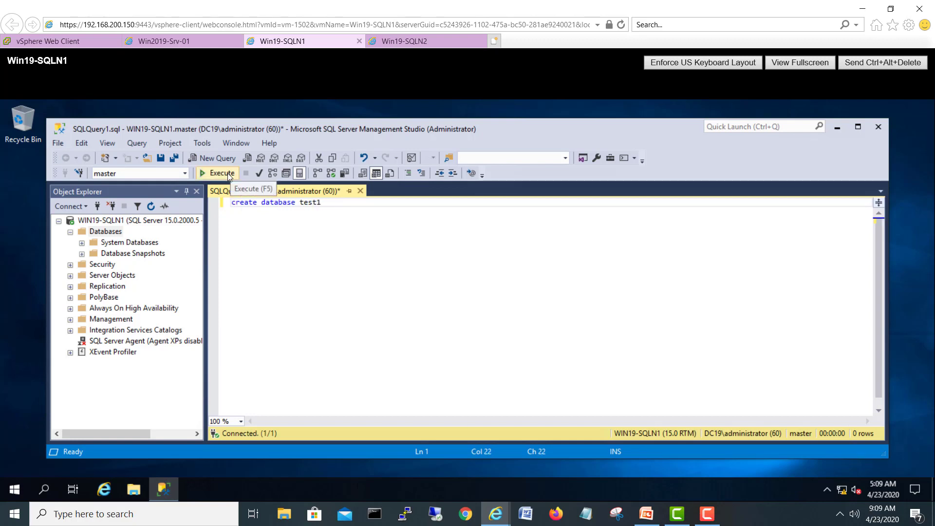
left_click(227, 173)
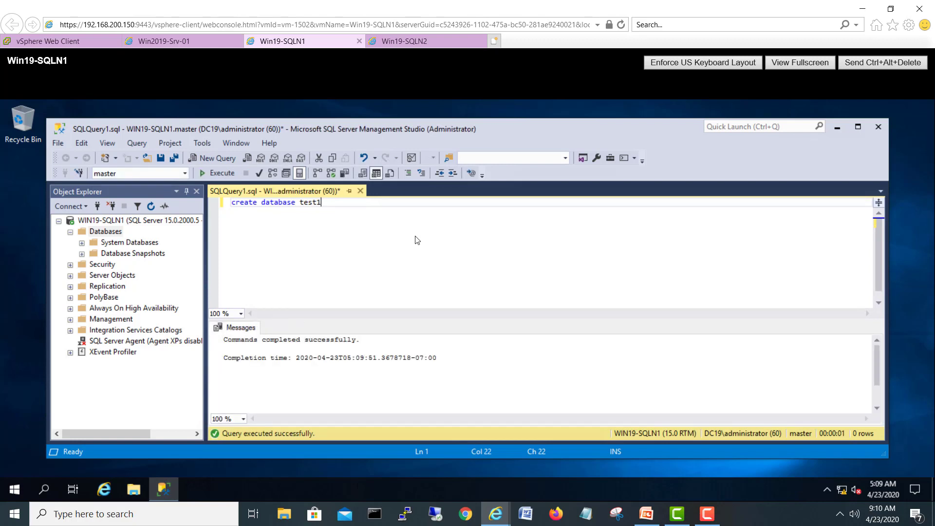
Step: Close the query without saving and refresh Databases to show test1
left_click(360, 191)
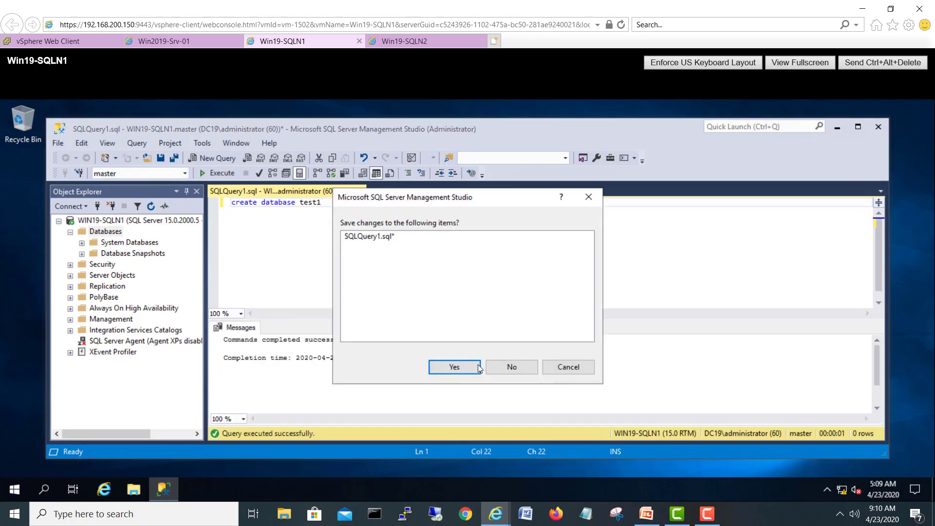
left_click(519, 368)
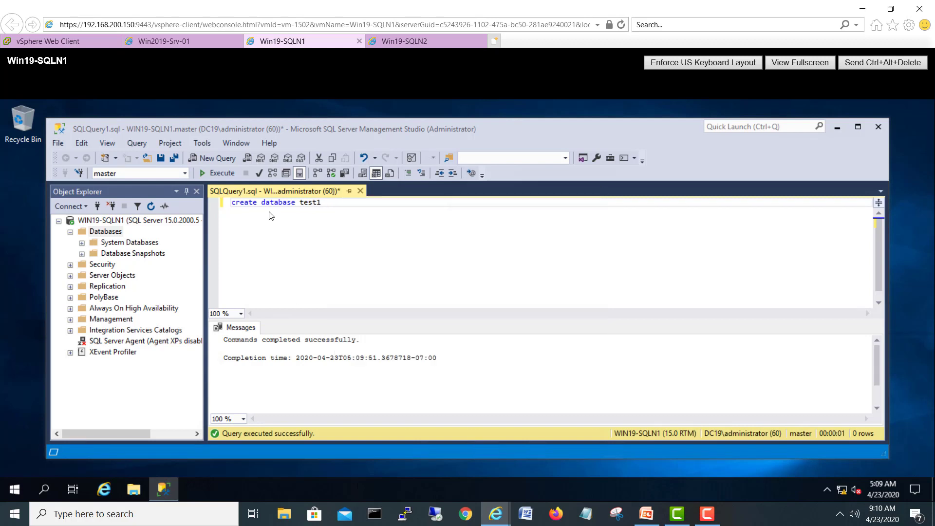
left_click(151, 206)
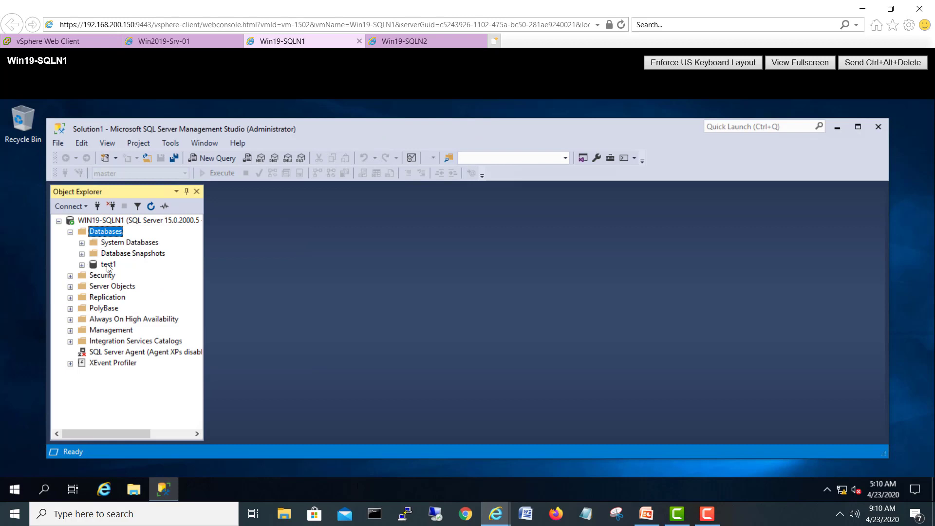
left_click(108, 263)
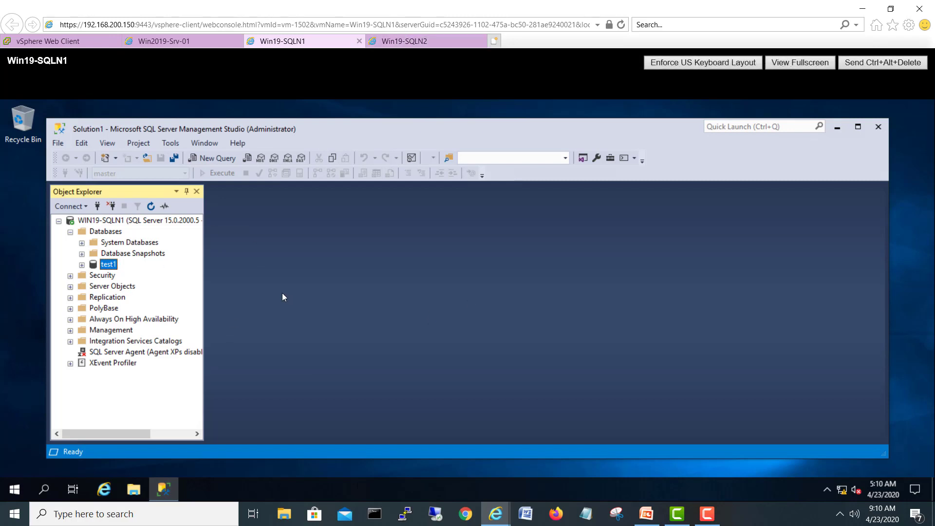
Step: Launch the New Availability Group Wizard under Always On High Availability and minimize SSMS behind it
left_click(70, 319)
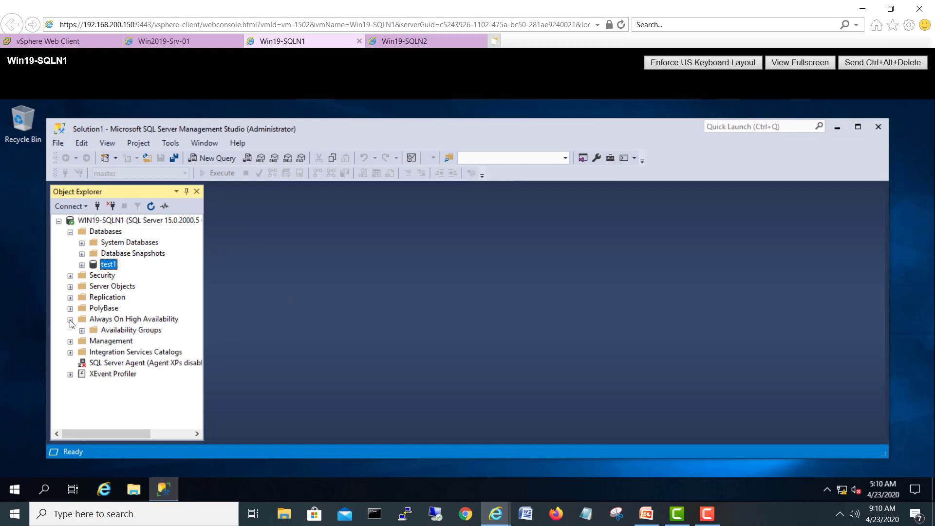
right_click(146, 331)
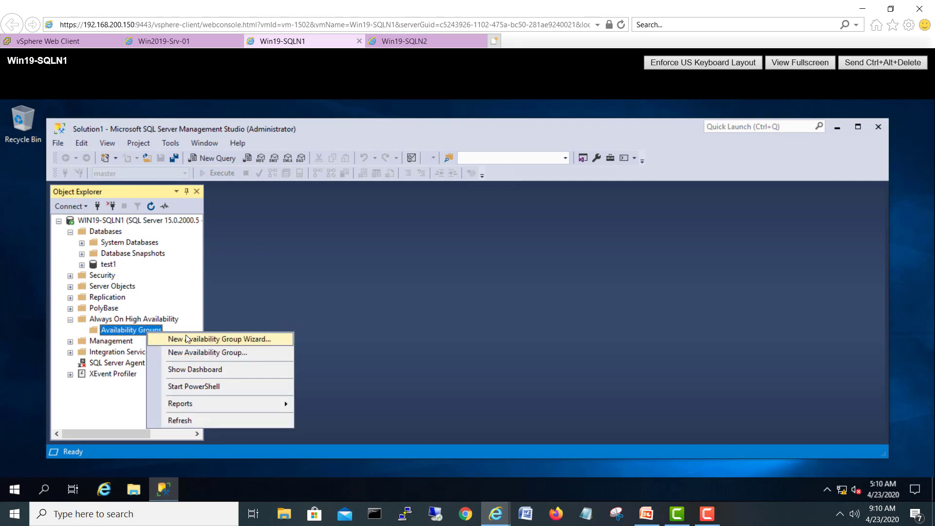
left_click(192, 339)
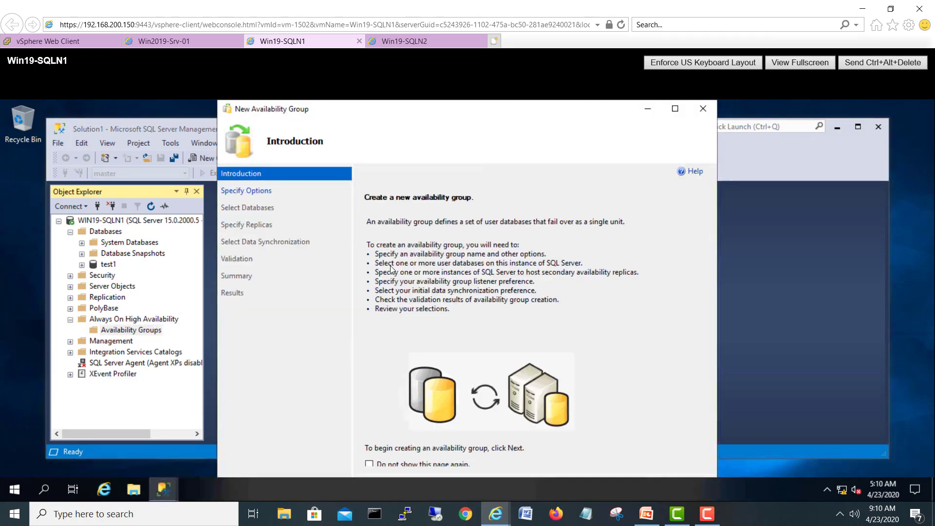
left_click_drag(538, 118, 537, 97)
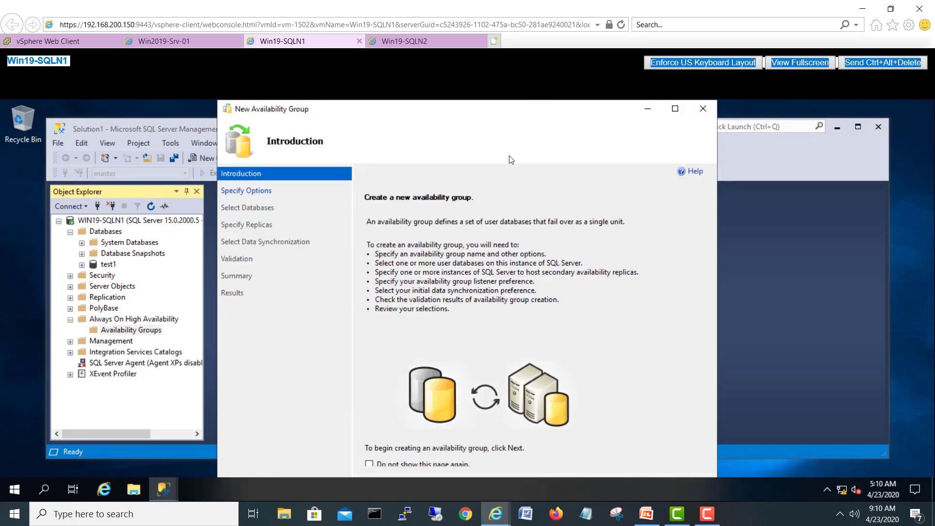
left_click(837, 128)
Step: In Display settings, try the 1600 × 1200 and 1440 × 900 resolutions
right_click(812, 192)
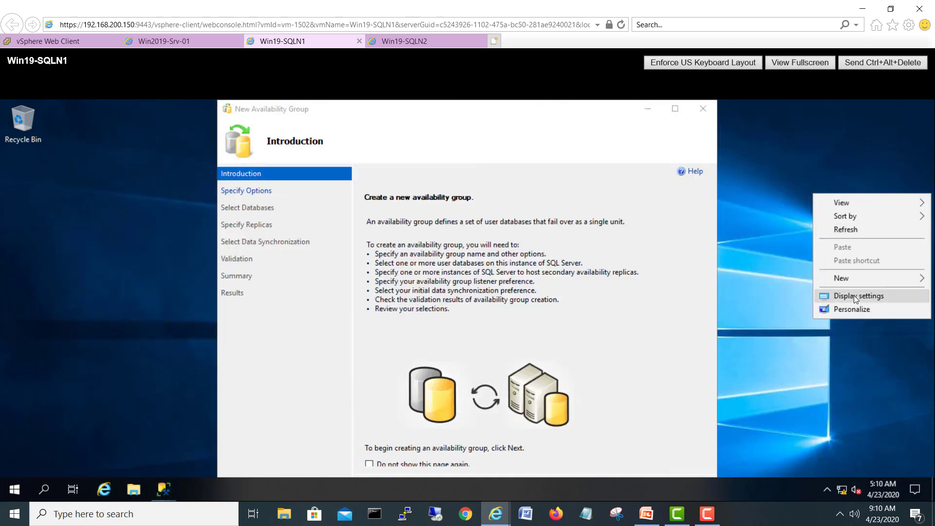
left_click(856, 296)
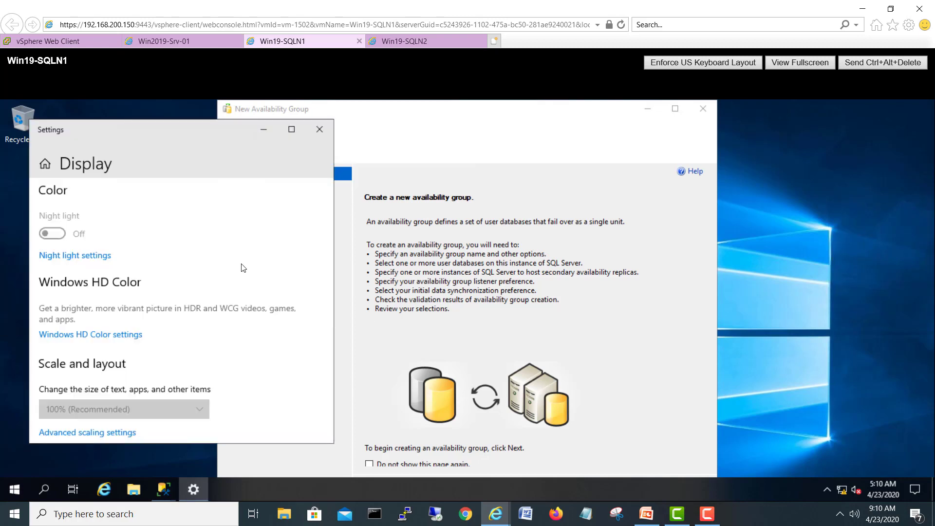
scroll(223, 279, "down", 2)
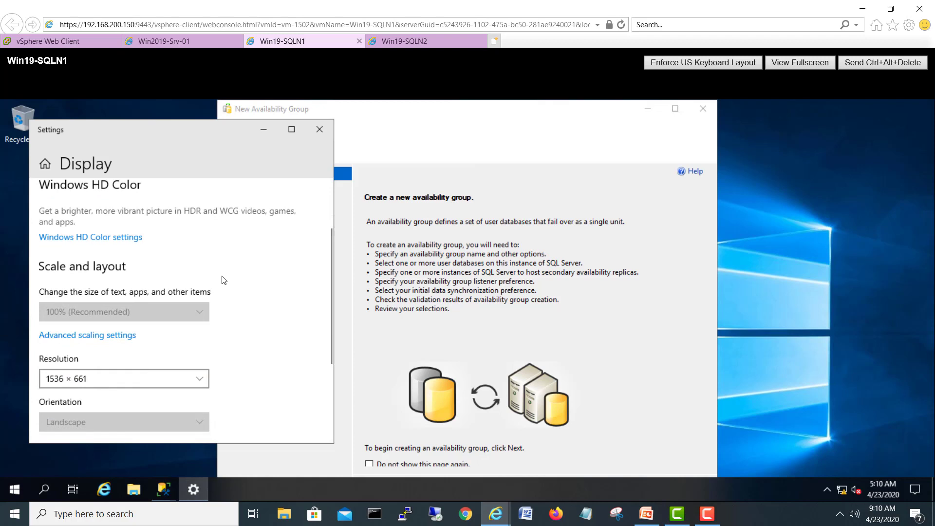
scroll(223, 280, "down", 2)
left_click(185, 282)
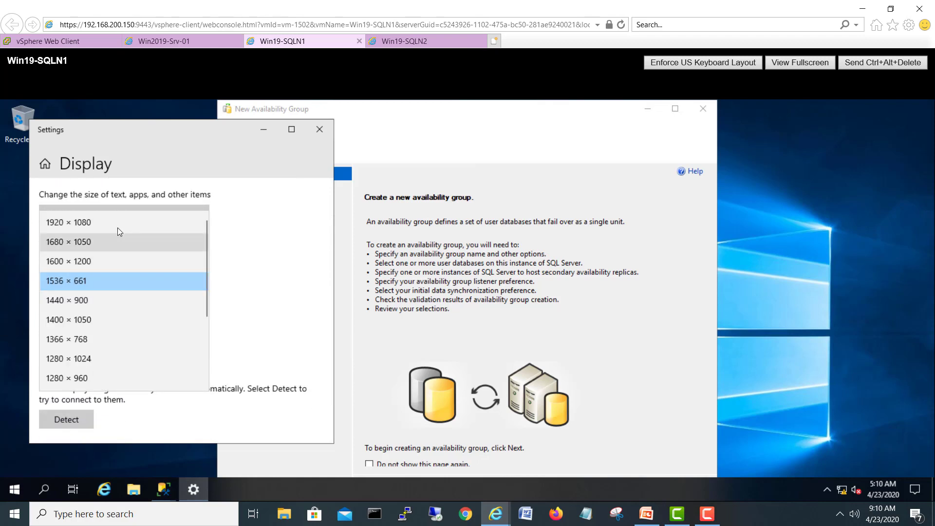
left_click(110, 261)
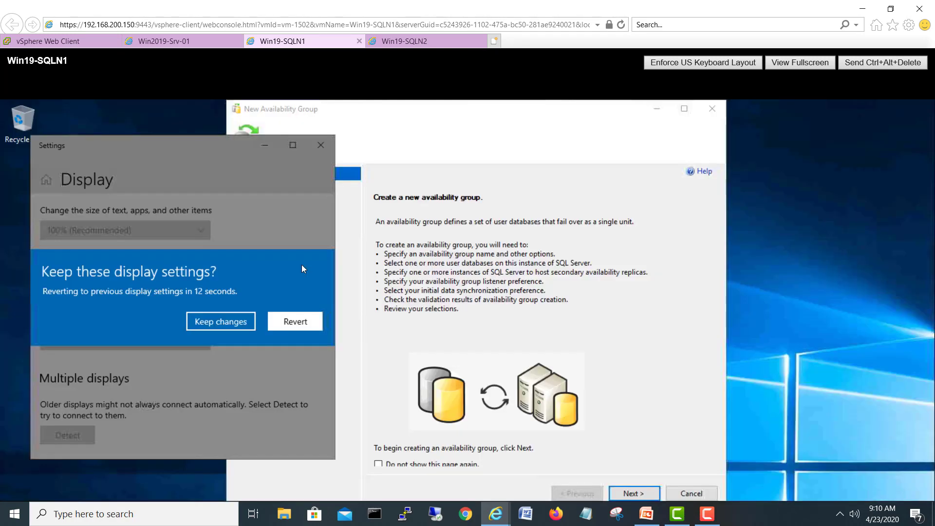
left_click(138, 281)
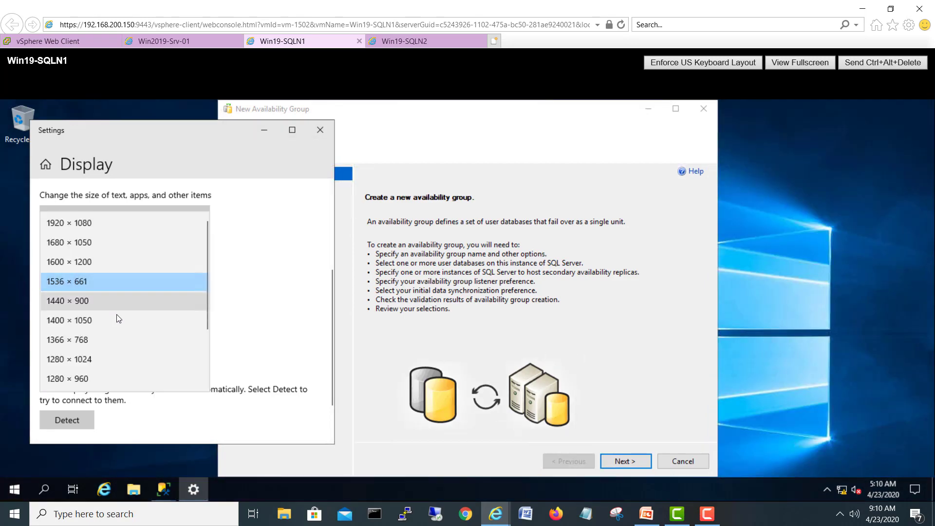
left_click(115, 302)
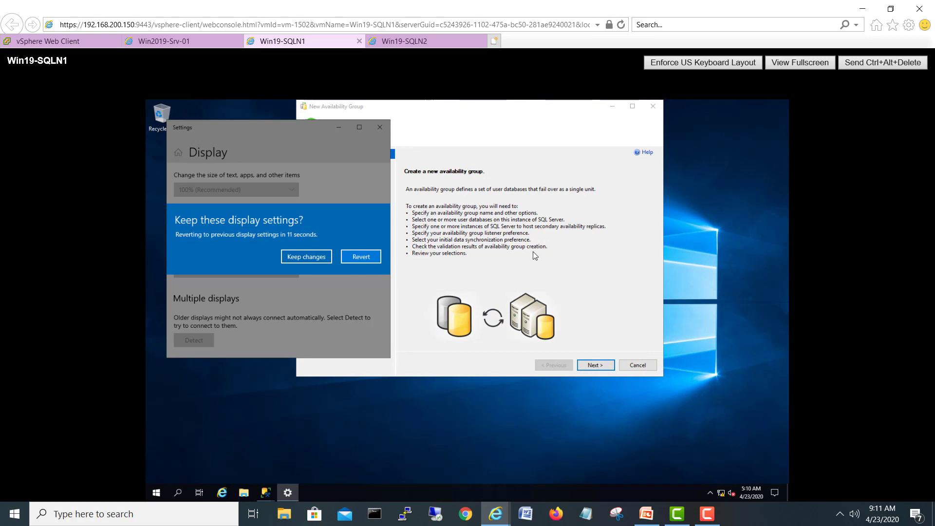
Step: Settle on 1366 × 768 resolution, keep it, and recenter the wizard window
left_click(361, 256)
left_click(126, 284)
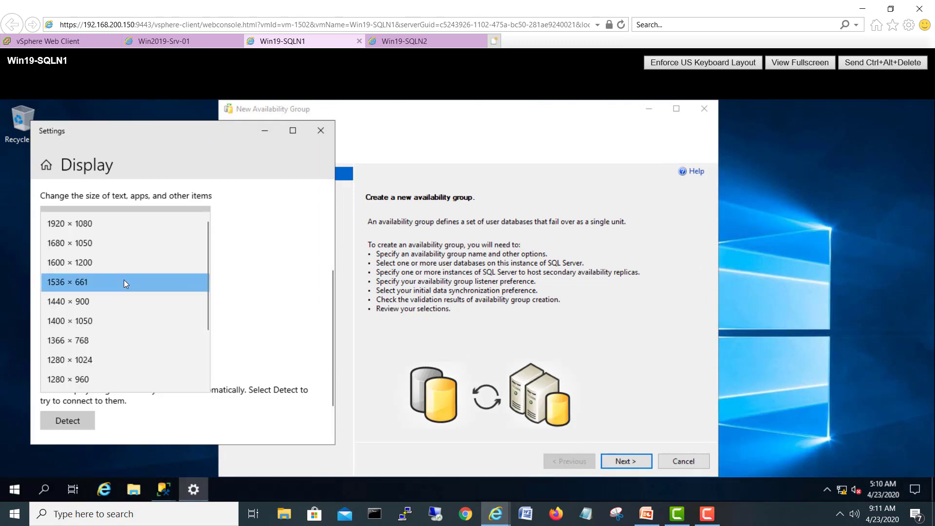
left_click(100, 340)
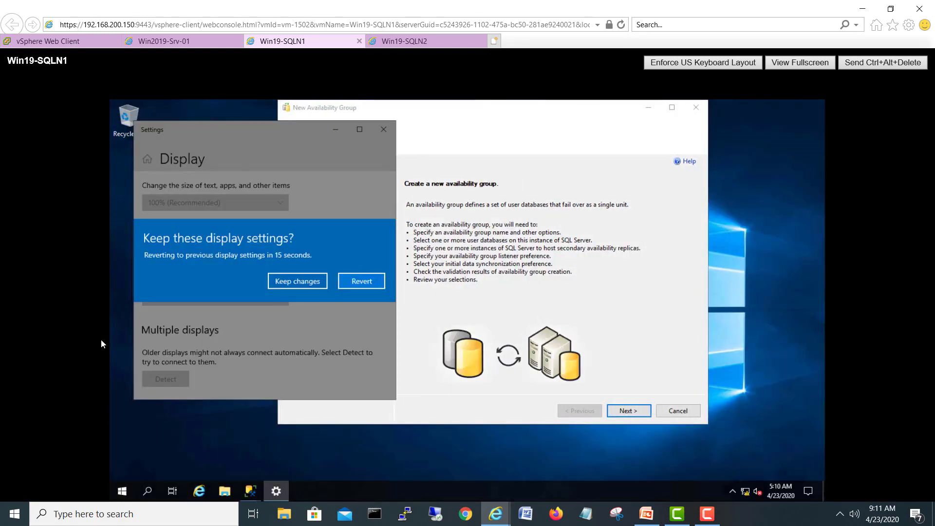
left_click(297, 282)
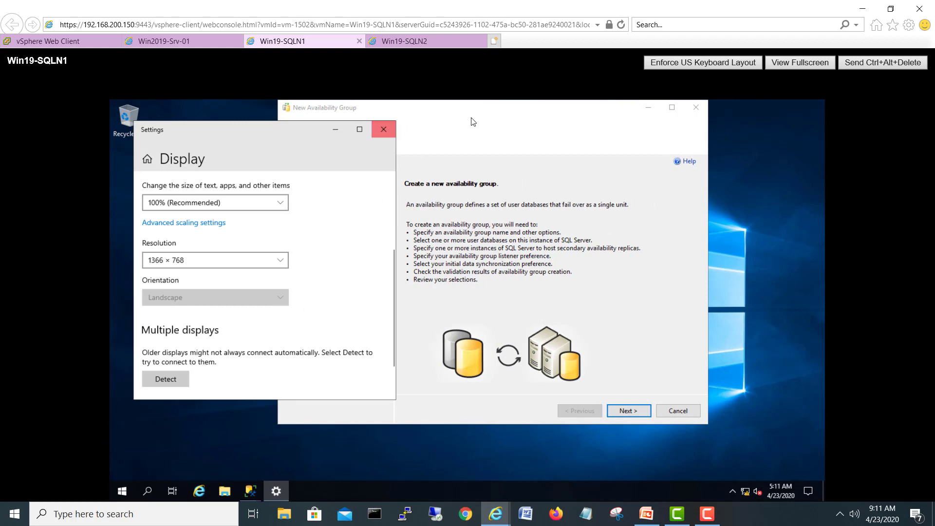
left_click_drag(507, 108, 457, 134)
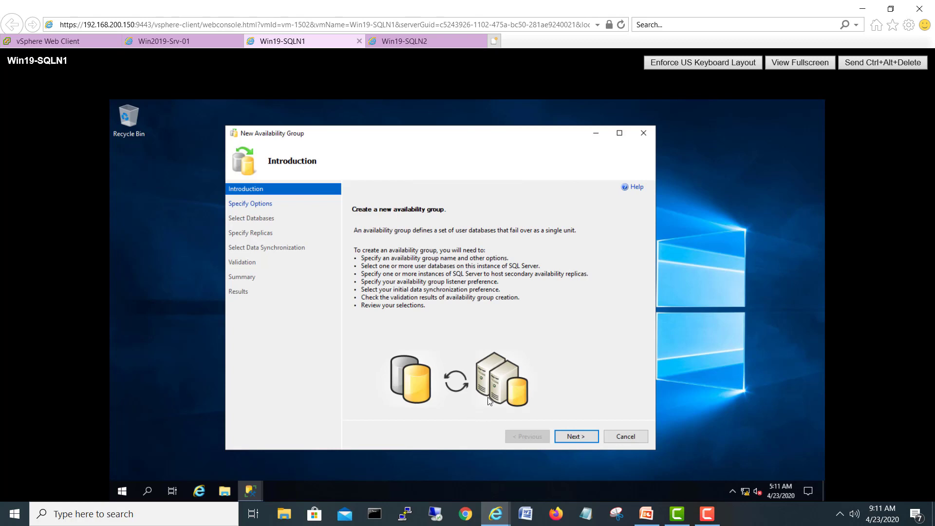
Step: Name the availability group SQLAG and advance to the Select Databases page
left_click(583, 433)
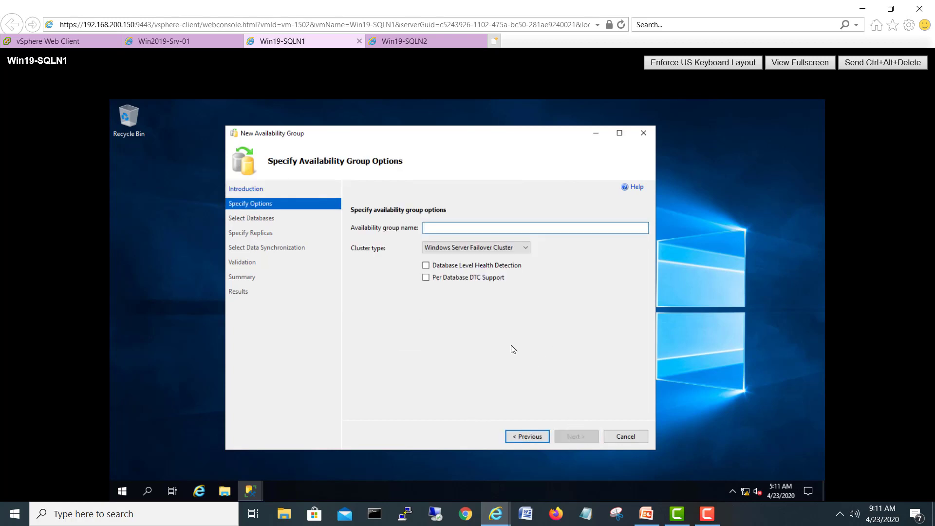
type("SQLG")
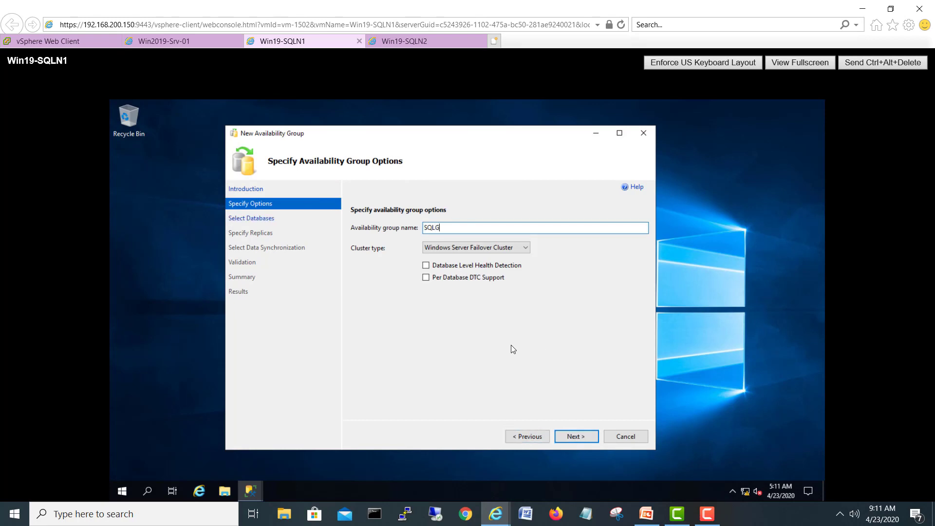
key("BackSpace")
type("AG")
mouse_move(484, 249)
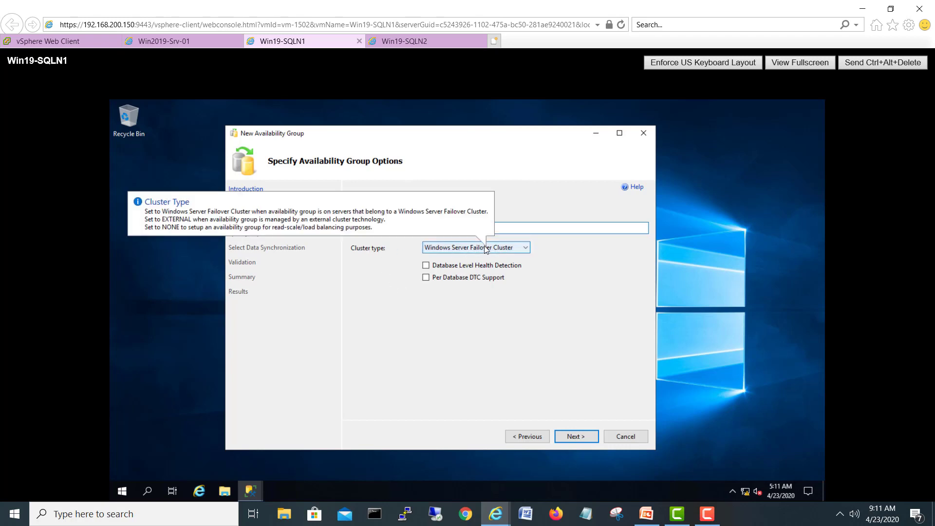
left_click(588, 438)
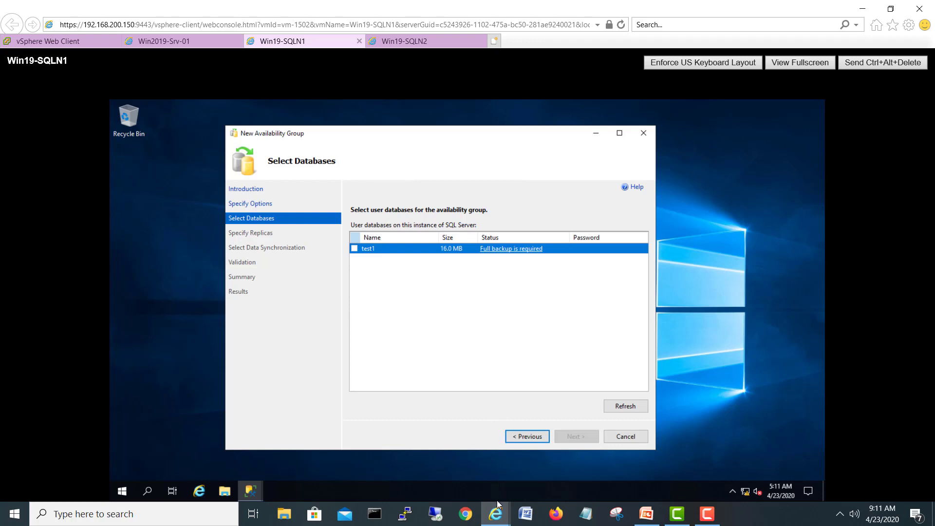
Step: Take a full backup of the test1 database from Object Explorer
mouse_move(249, 495)
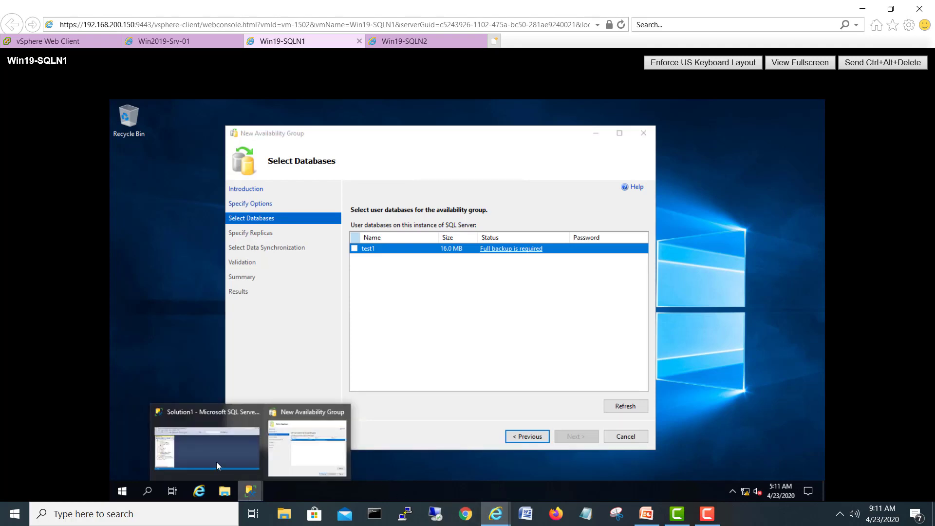
left_click(221, 428)
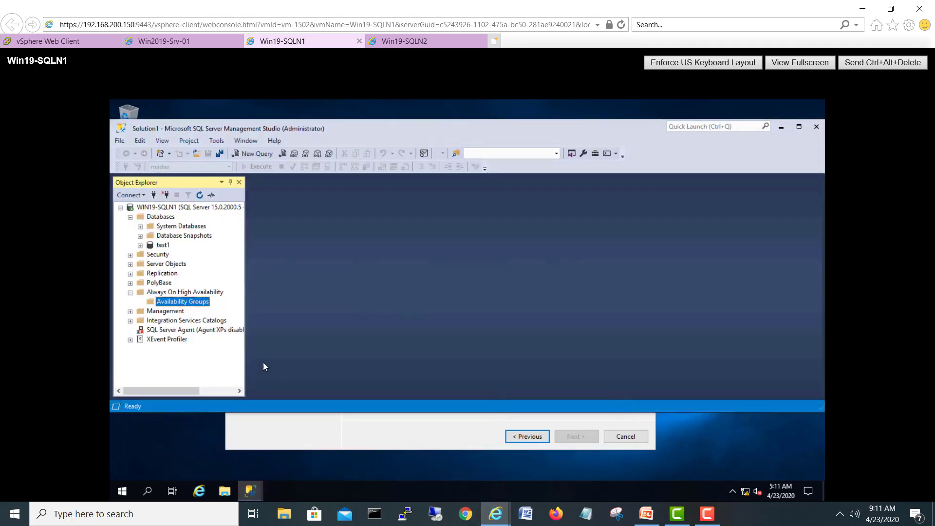
left_click(163, 245)
right_click(163, 249)
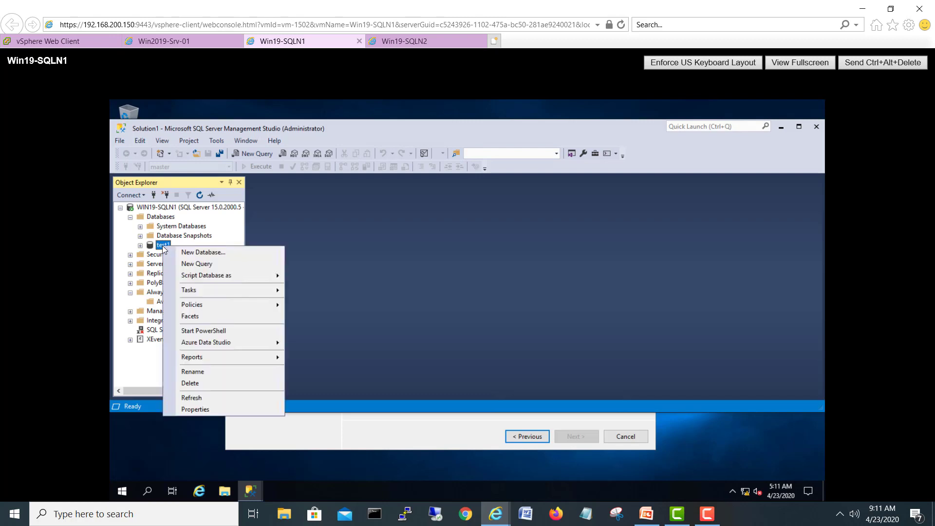
mouse_move(213, 291)
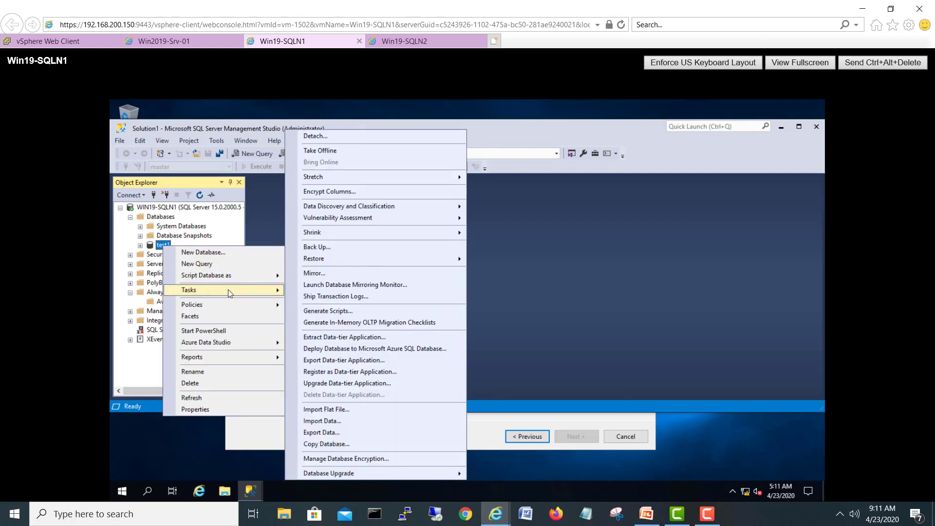
left_click(394, 246)
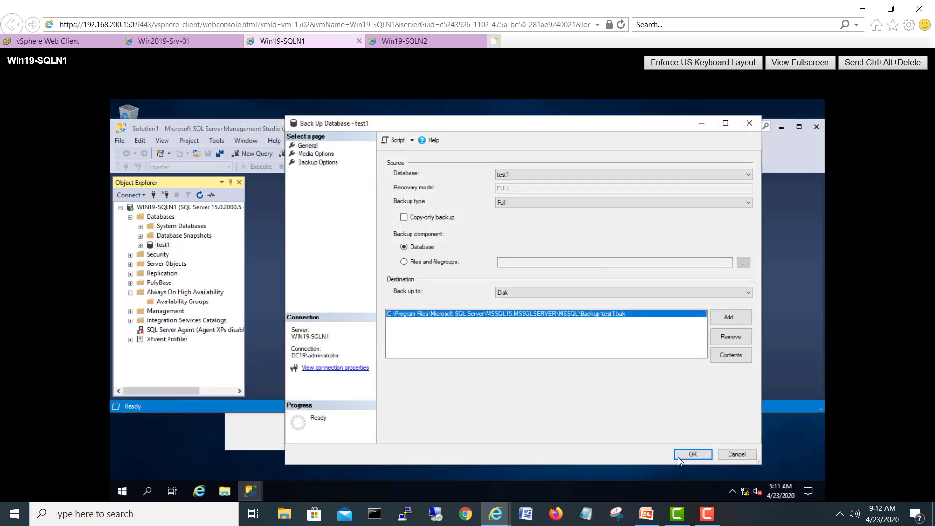
left_click(679, 457)
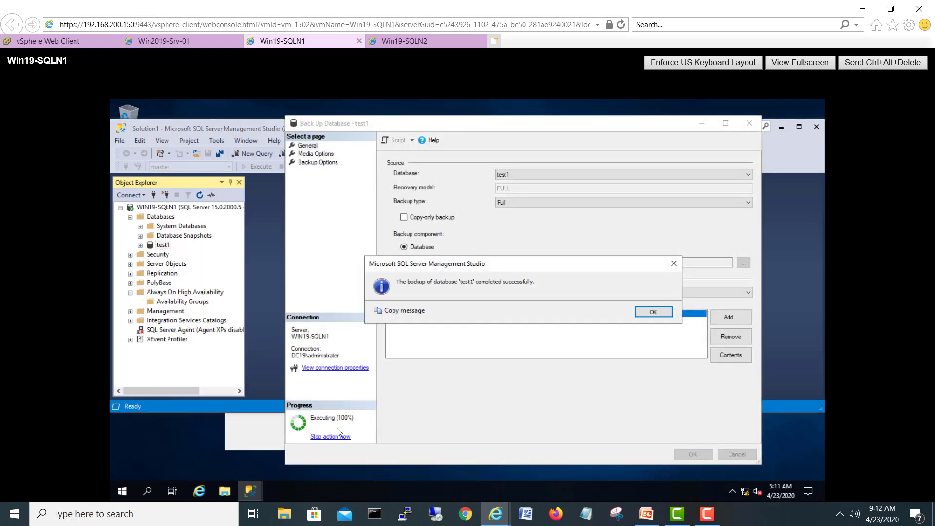
left_click(660, 314)
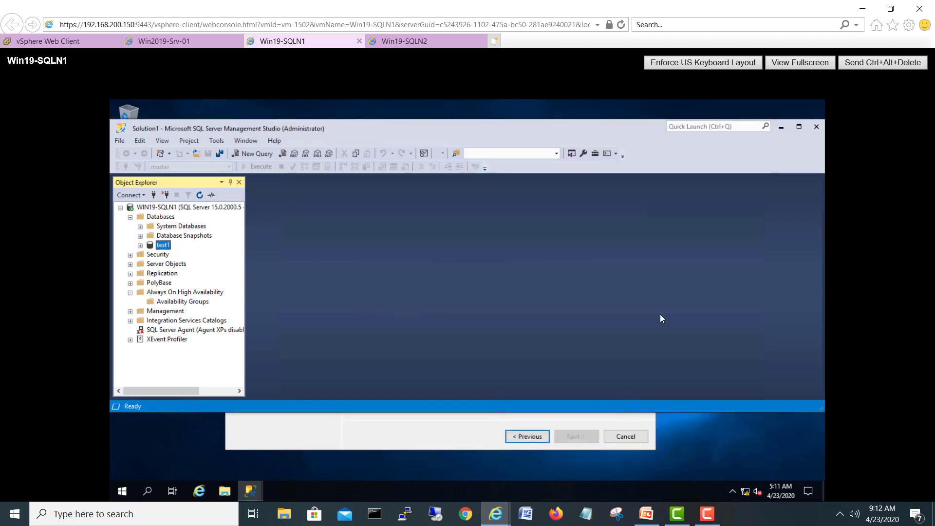
Step: Refresh the wizard's prerequisite check and tick test1 for inclusion
left_click(781, 127)
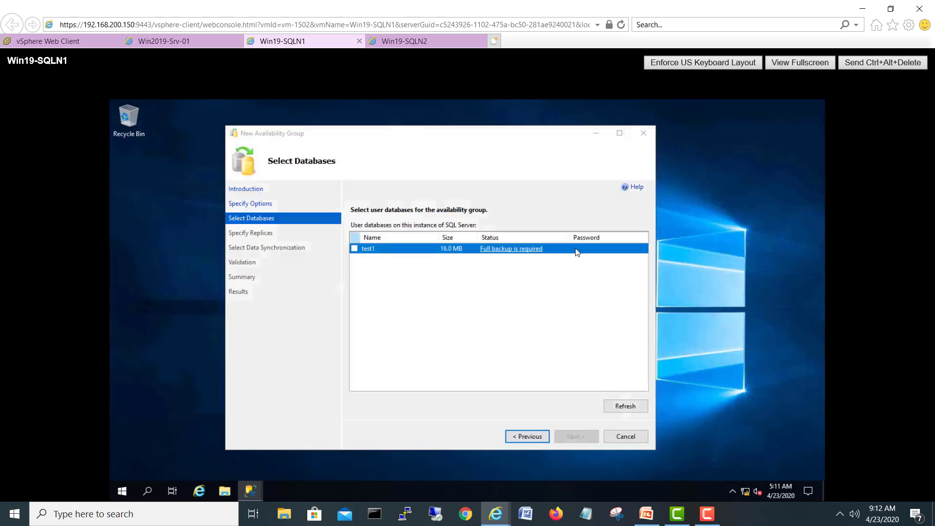
left_click(614, 409)
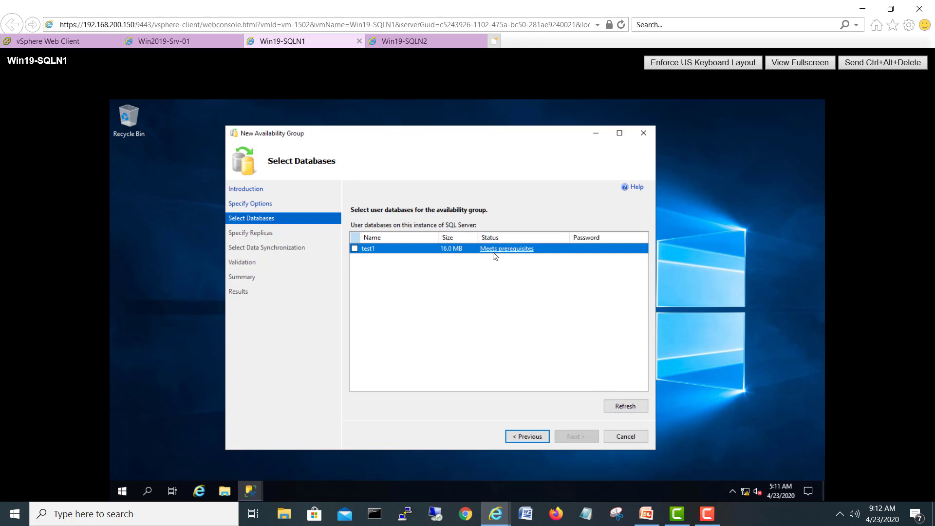
left_click(354, 248)
Step: Give the WIN19-SQLN1 replica automatic failover and readable secondary Yes
left_click(578, 436)
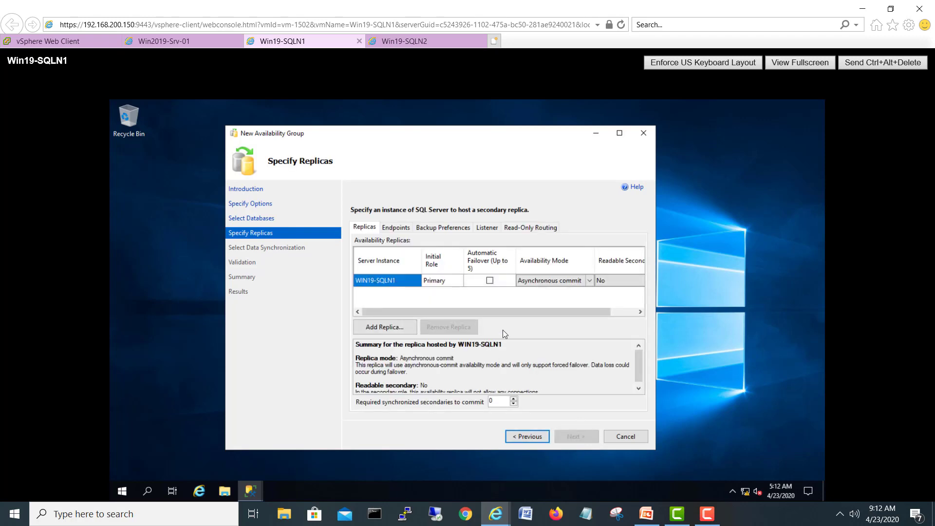
left_click_drag(477, 312, 399, 312)
left_click(489, 280)
left_click_drag(504, 311, 612, 311)
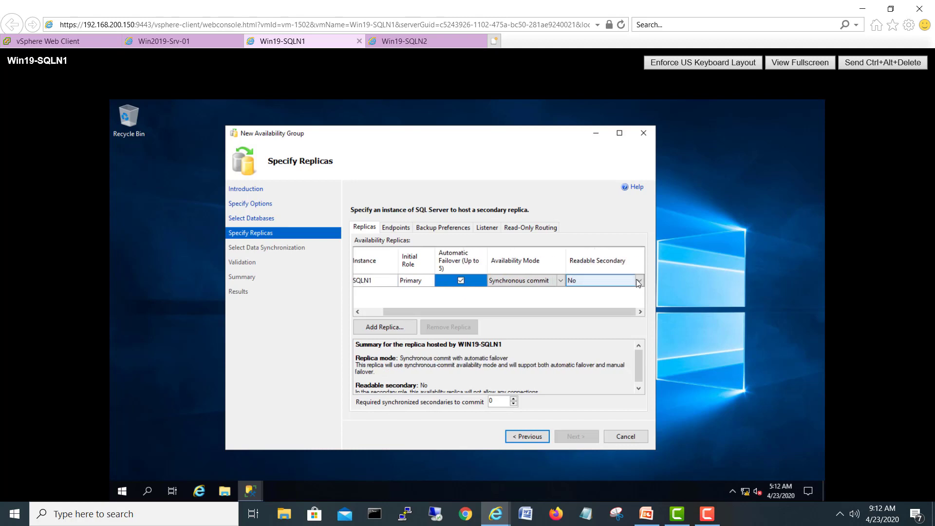
left_click(639, 280)
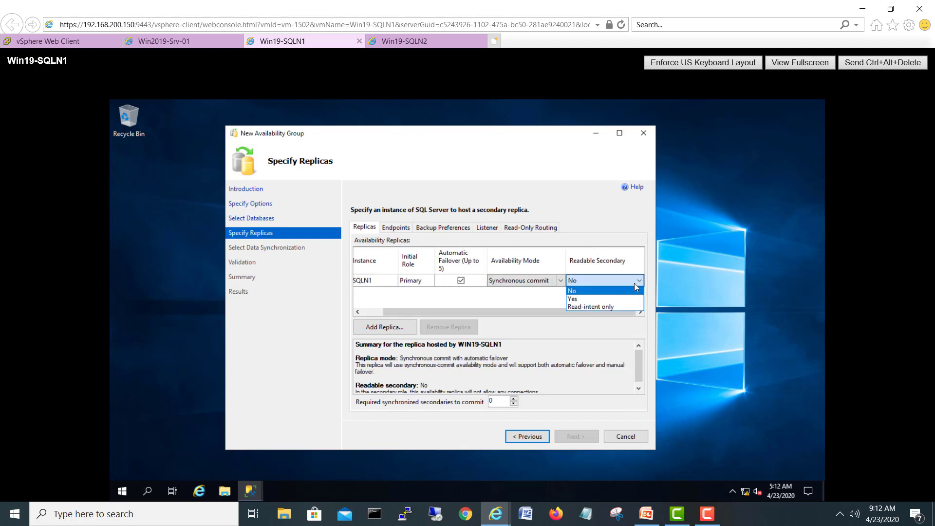
left_click(601, 299)
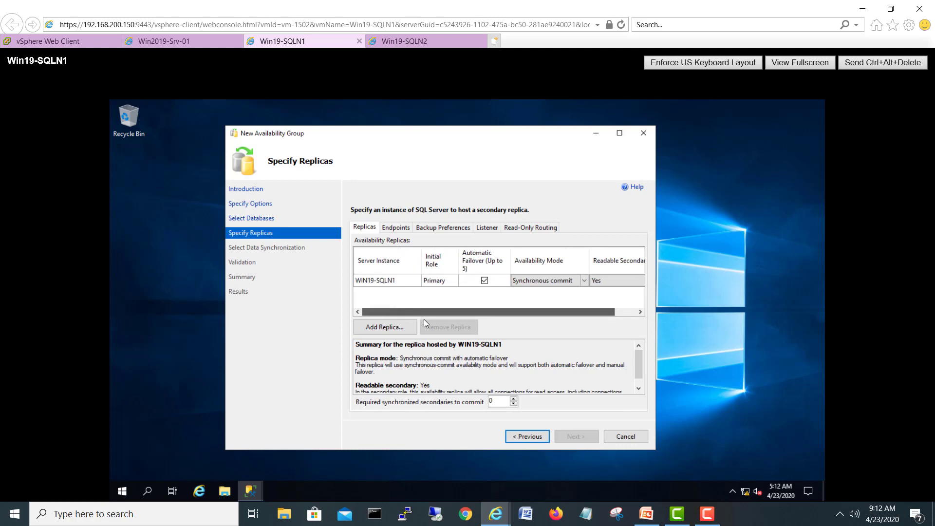
Step: Add WIN19-SQLN2 as a replica with automatic failover and readable secondary Yes
left_click(376, 326)
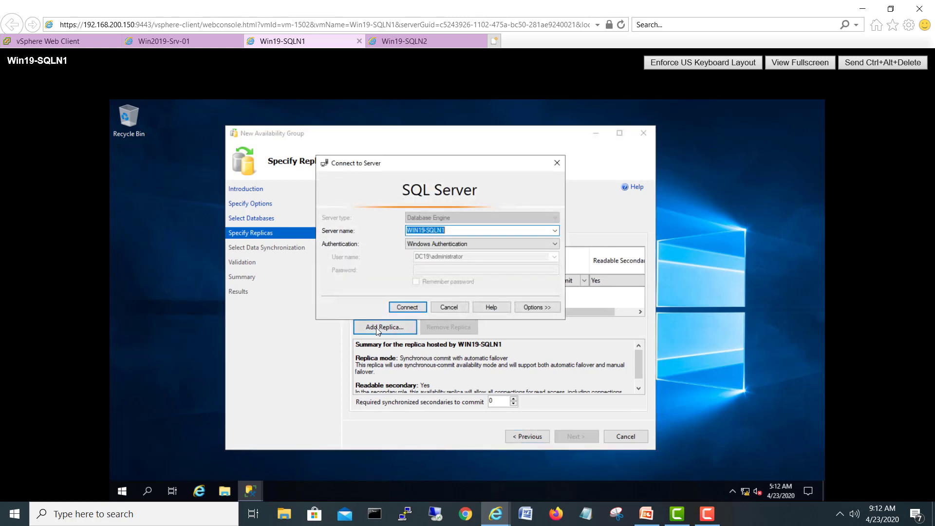
left_click(463, 231)
type("2")
left_click(411, 307)
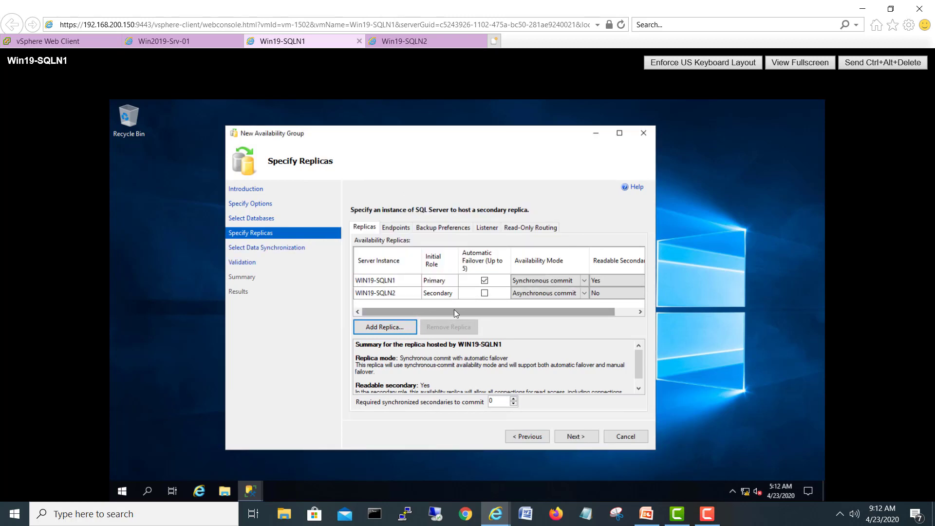
left_click(484, 293)
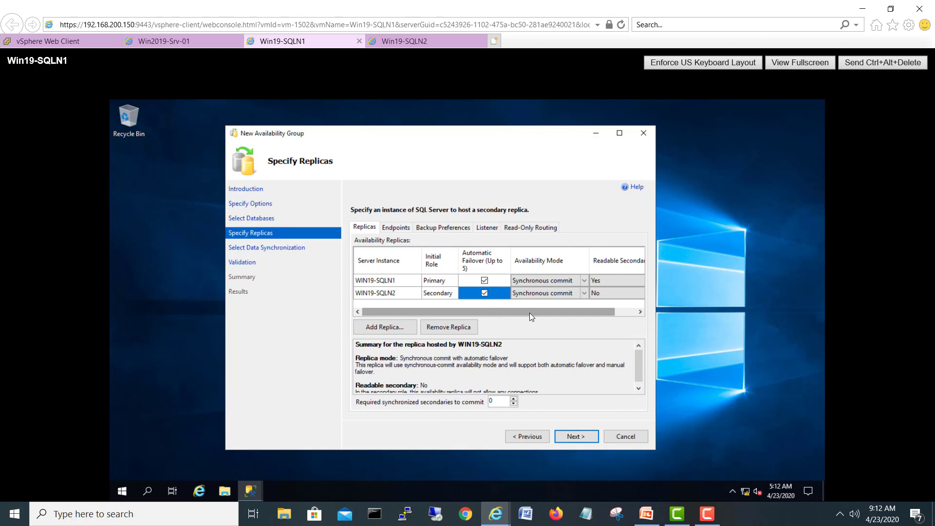
left_click_drag(530, 312, 574, 317)
left_click(593, 293)
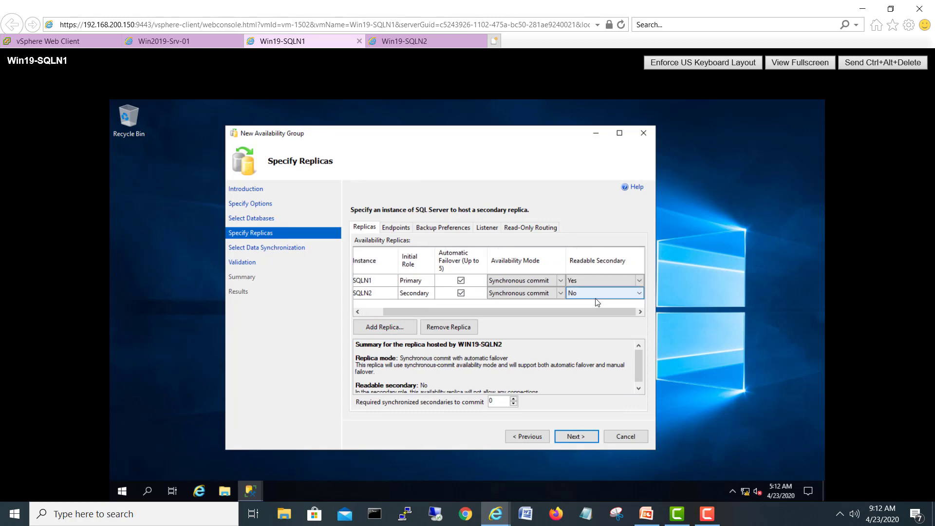
left_click(592, 292)
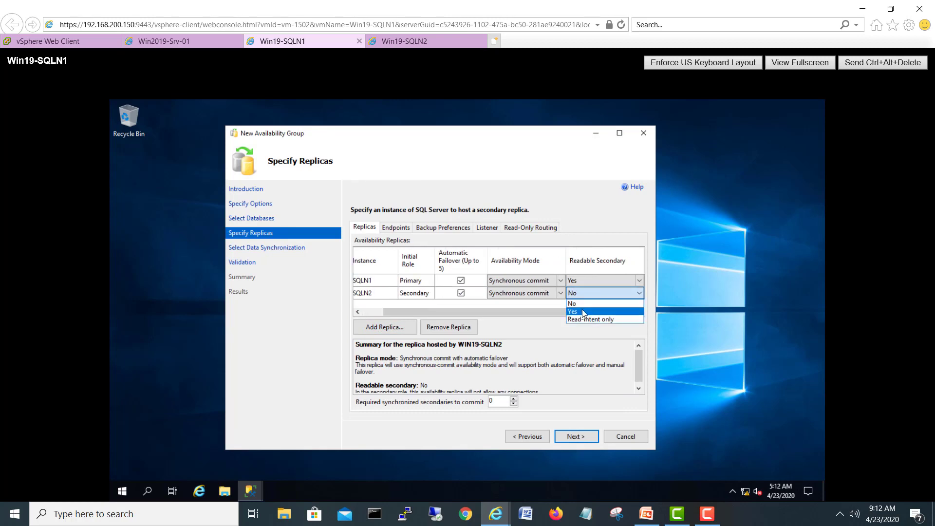
left_click(582, 308)
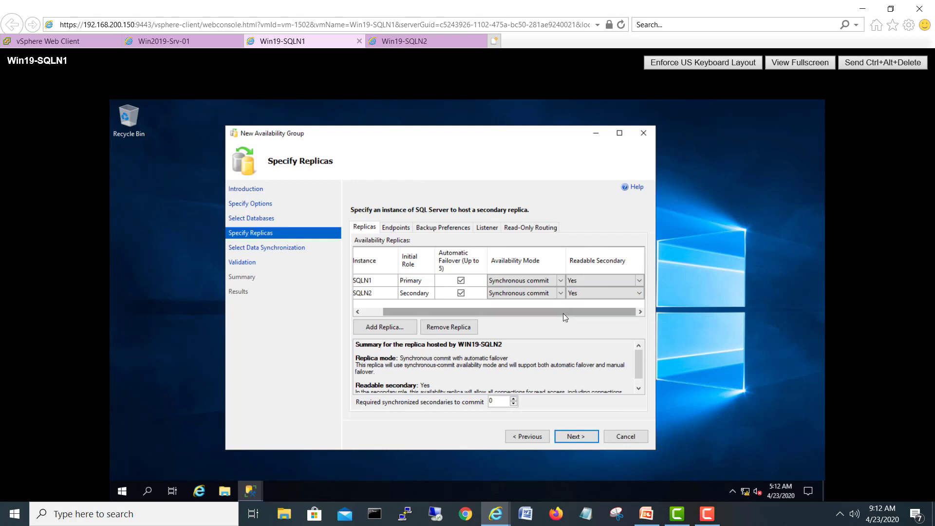
left_click_drag(563, 313, 431, 318)
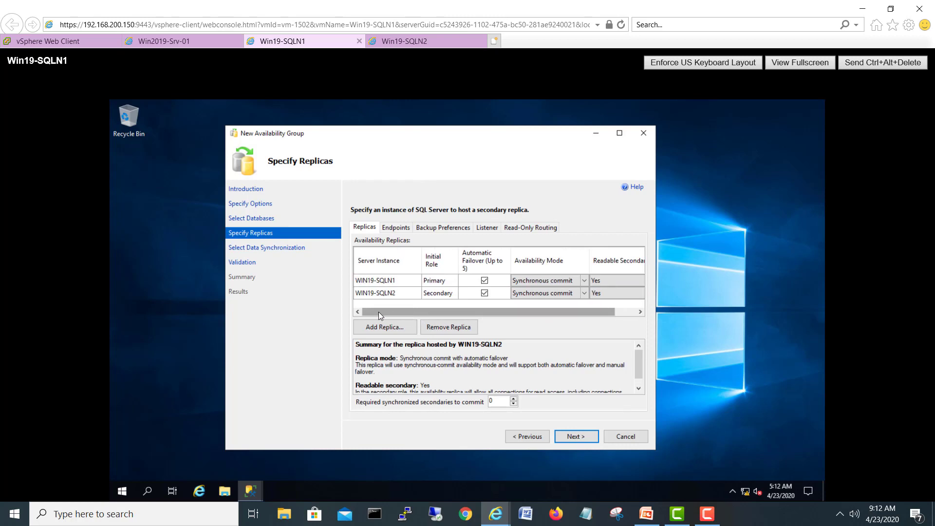
Step: Choose Full database and log backup synchronization and check the SQLDataTR folder on the file server
left_click(577, 435)
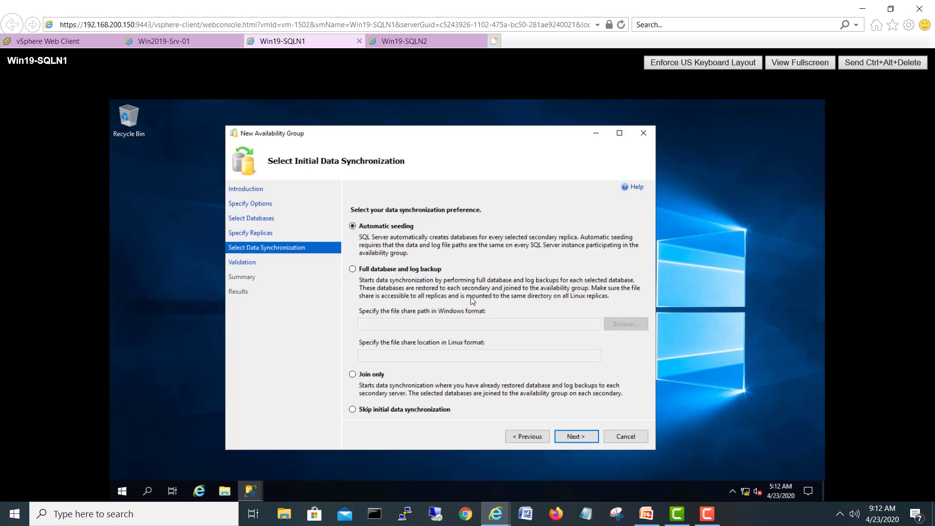
left_click(403, 269)
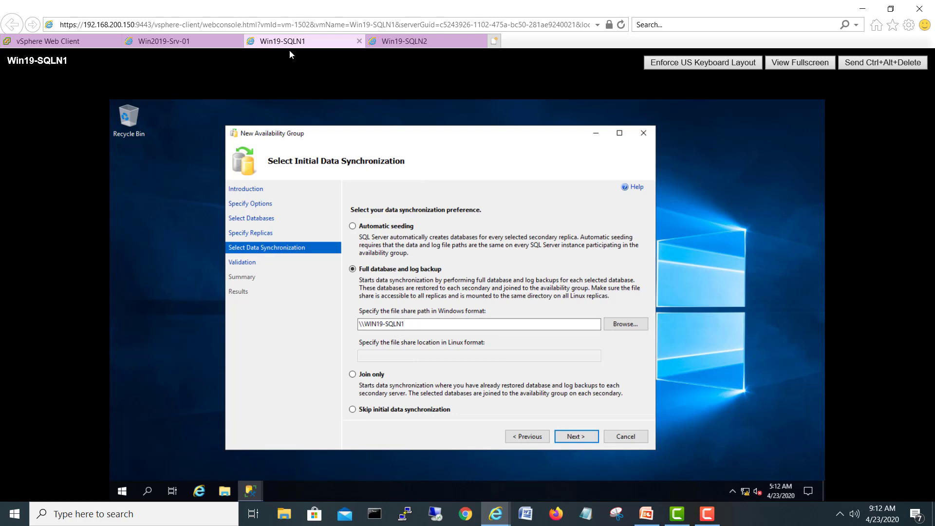
left_click(166, 41)
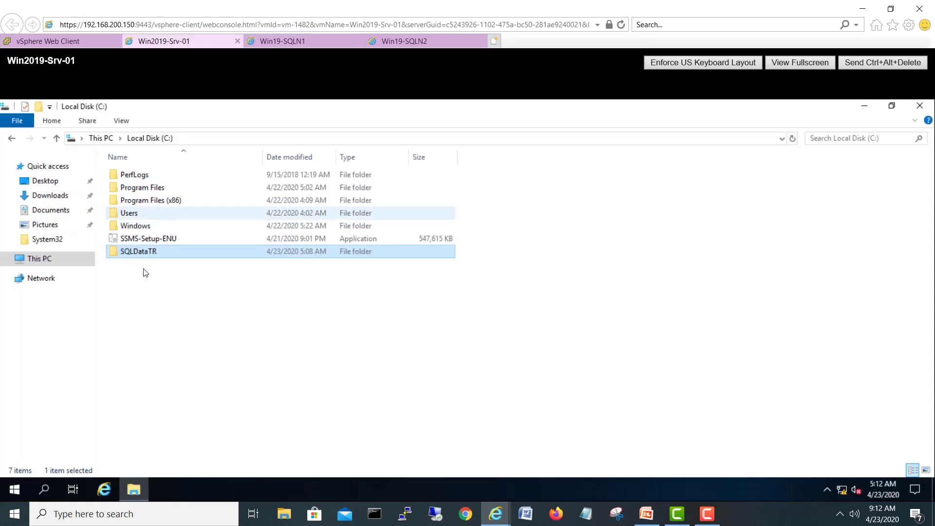
left_click(302, 41)
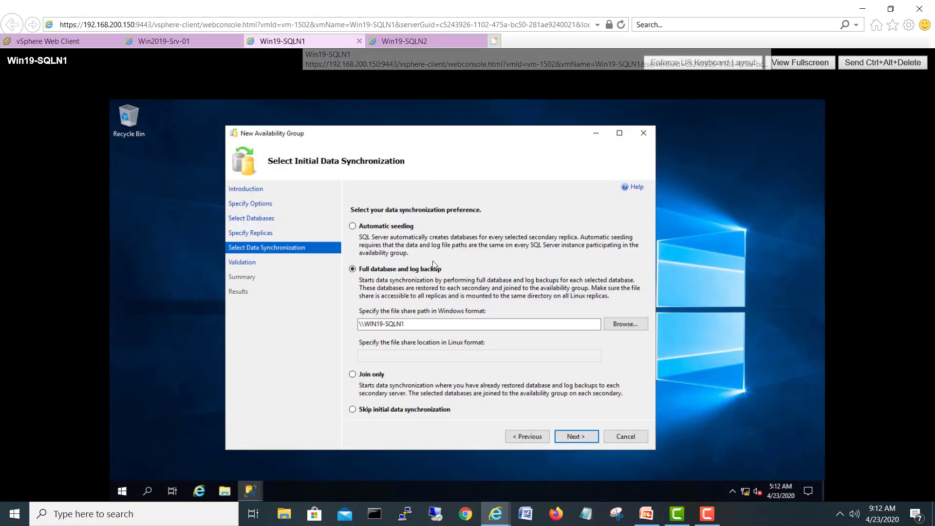
left_click(195, 40)
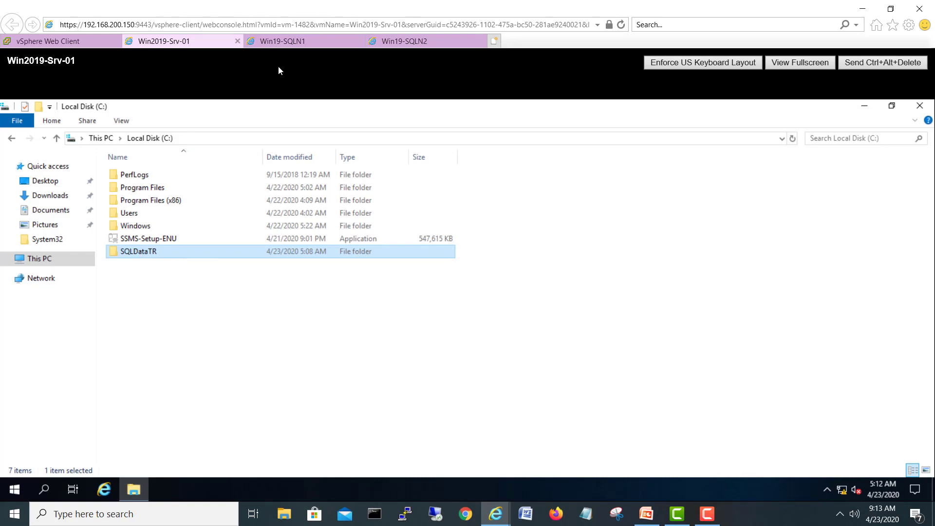
left_click(319, 42)
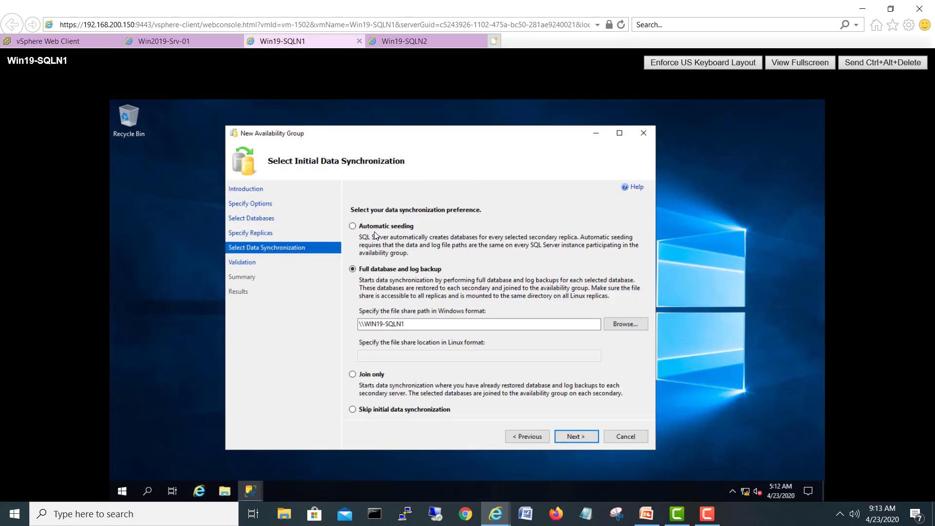
Step: Replace the suggested share path with \\192.168.100.90\SQLDataTR
left_click(431, 325)
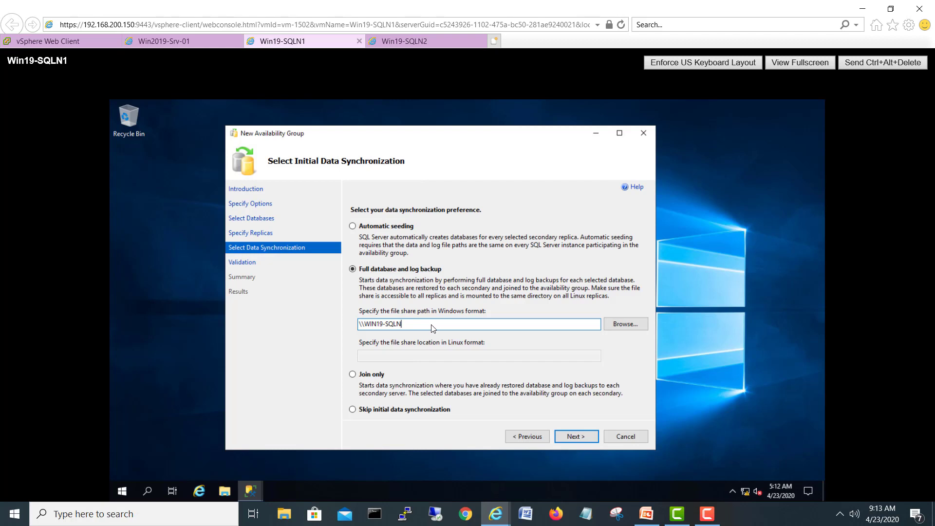
key("BackSpace")
key("BackSpace")
key("BackSpace")
key("BackSpace")
key("BackSpace")
key("BackSpace")
key("BackSpace")
key("BackSpace")
key("BackSpace")
key("BackSpace")
key("BackSpace")
type("\\192.168.100.90\\SQLDataTR")
Step: Validate the settings, review the summary, and start building SQLAG with detailed progress shown
left_click(574, 436)
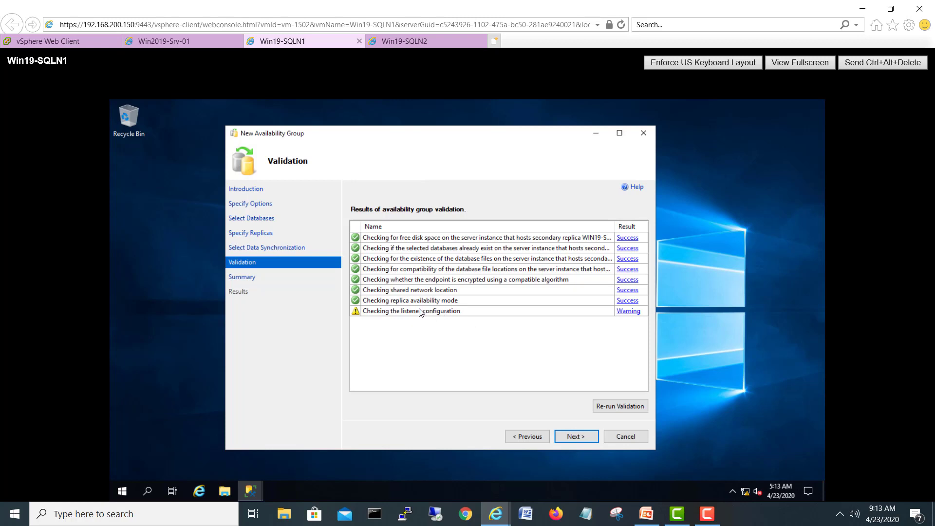
left_click(580, 437)
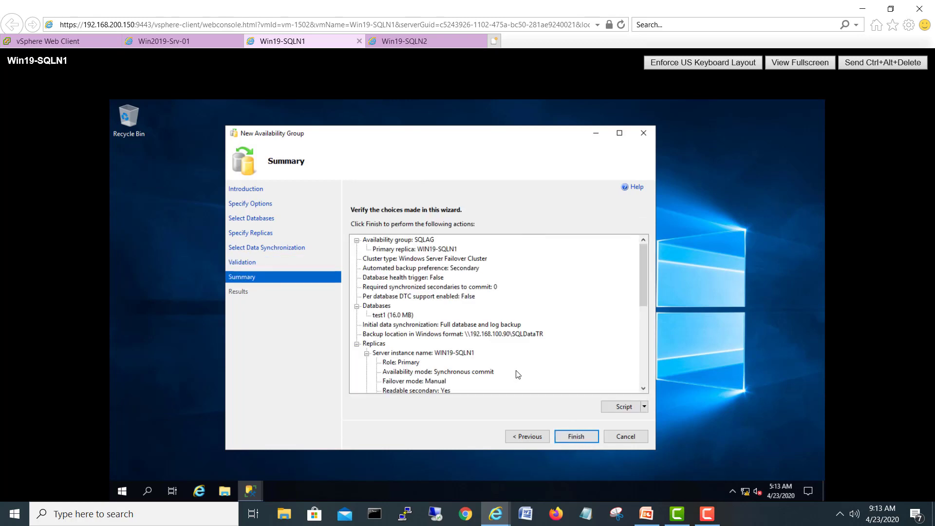
left_click_drag(641, 291, 647, 369)
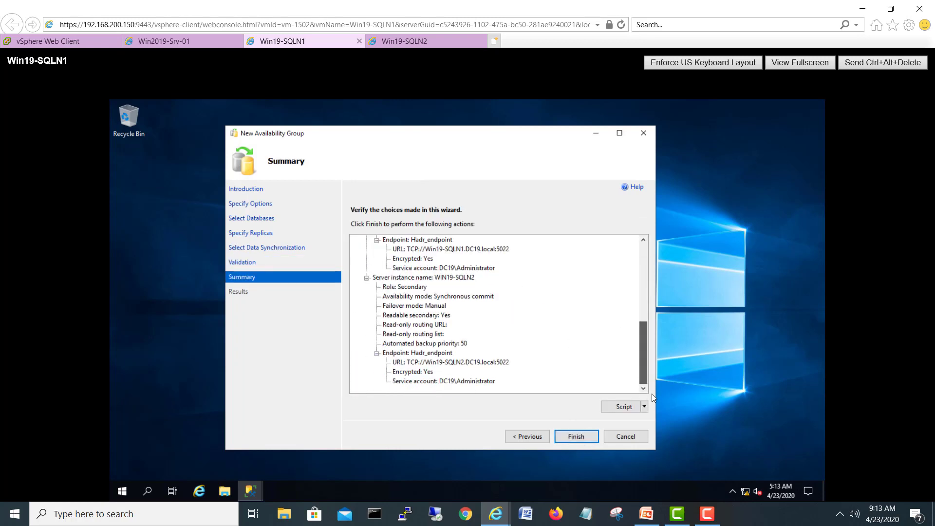
key("Return")
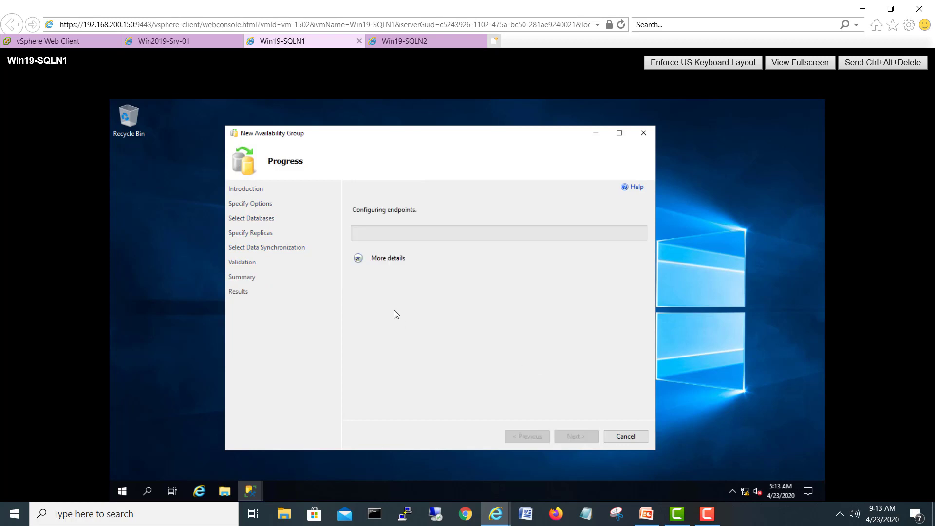
left_click(359, 258)
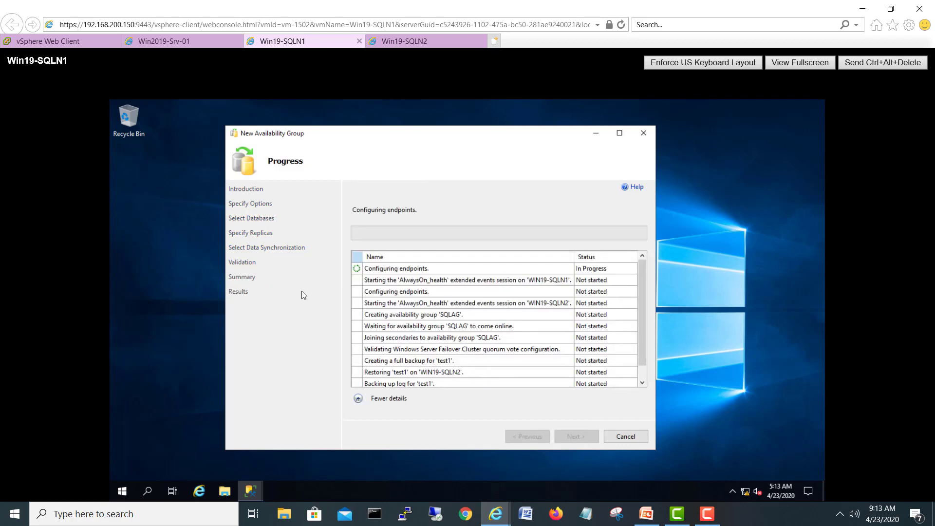
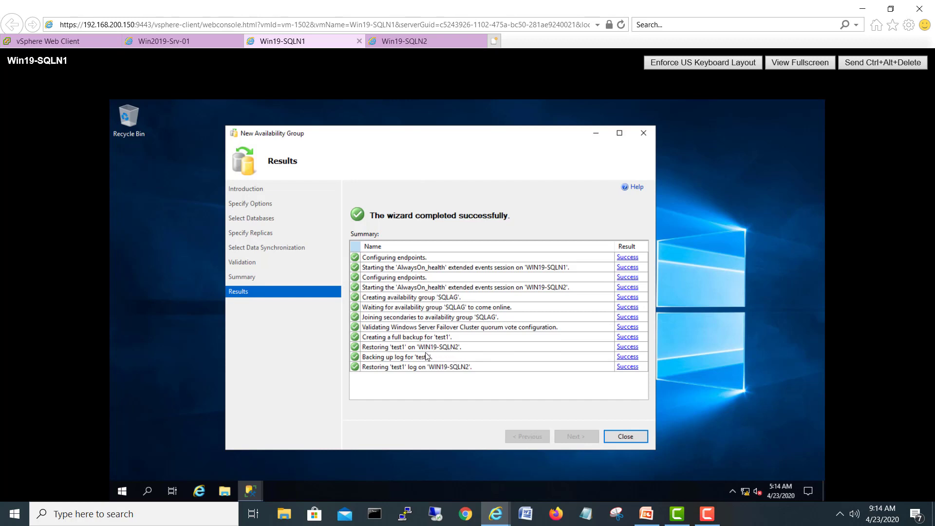
Step: Close the completed availability group wizard and minimize Management Studio to show the desktop
left_click(623, 436)
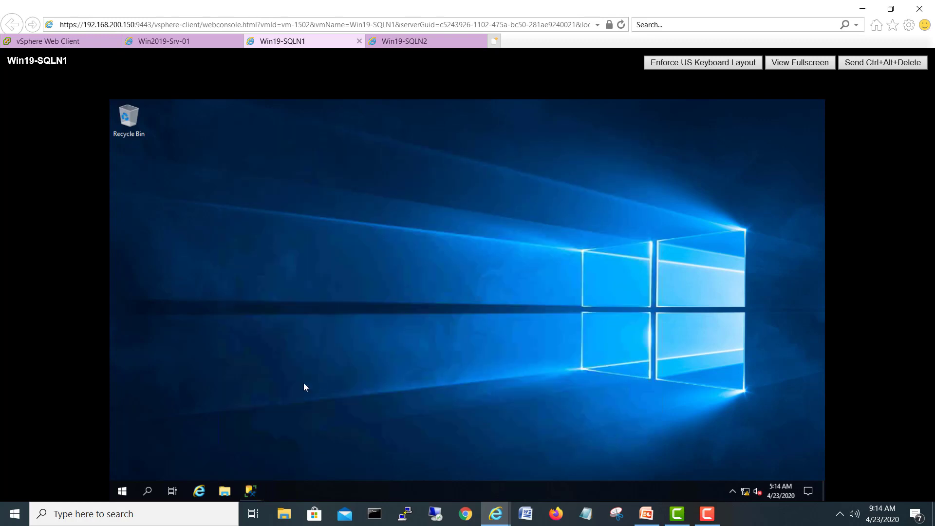
left_click(250, 490)
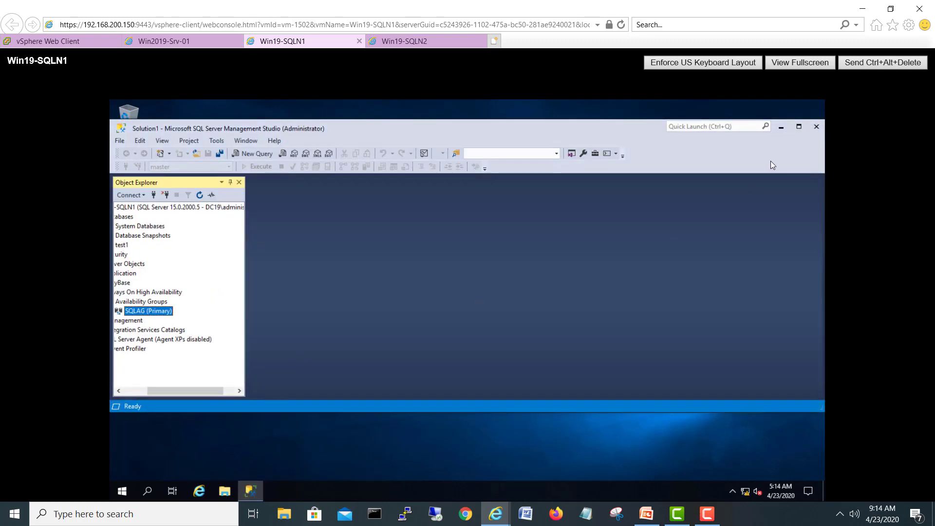
left_click(781, 127)
Step: Change the display resolution to 1536 × 661, keep the change, and close Settings
right_click(497, 206)
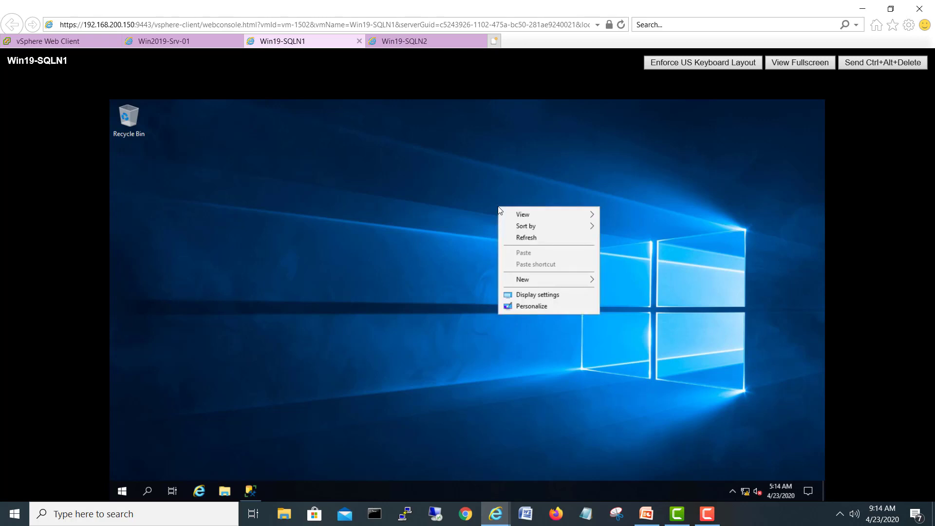
left_click(536, 295)
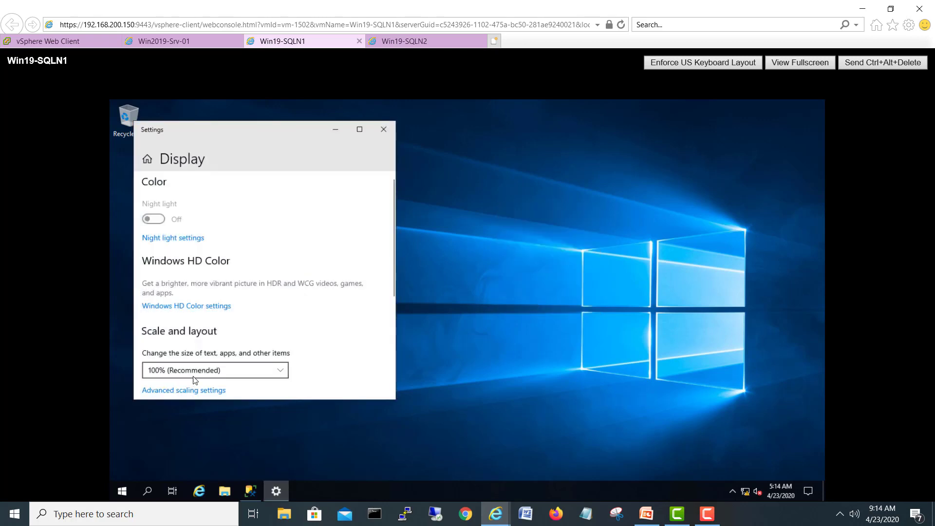
scroll(244, 350, "down", 3)
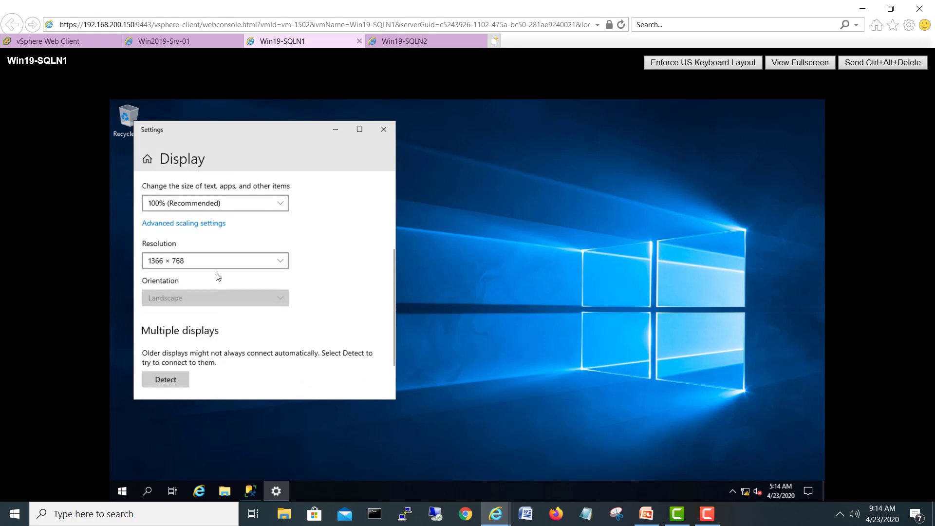
left_click(215, 261)
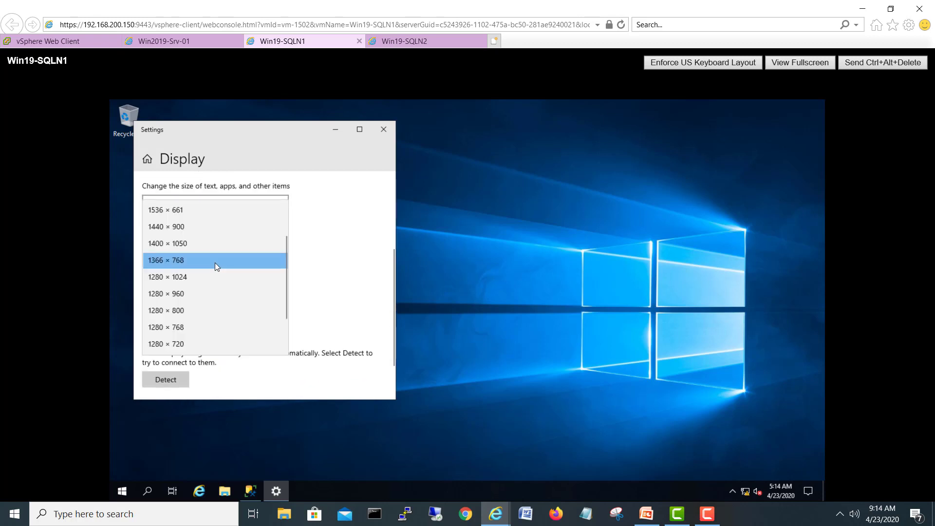
left_click(203, 212)
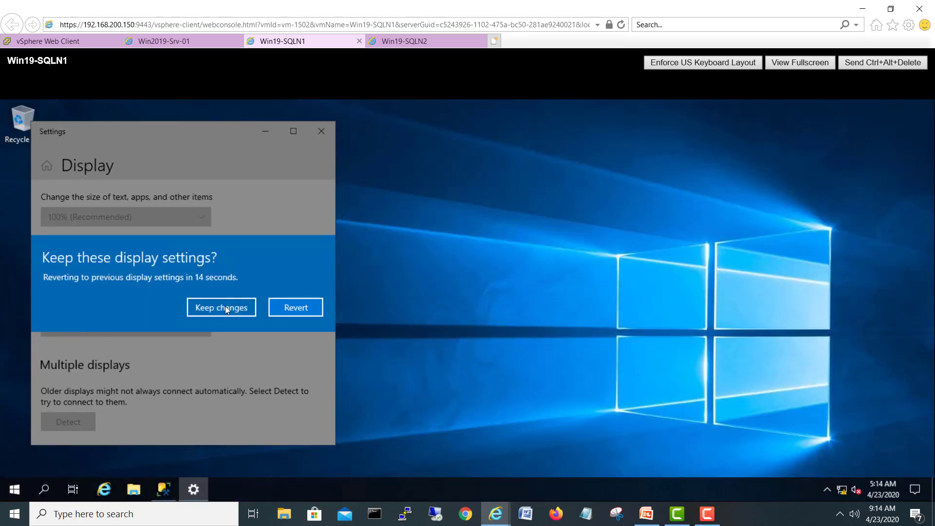
left_click(225, 308)
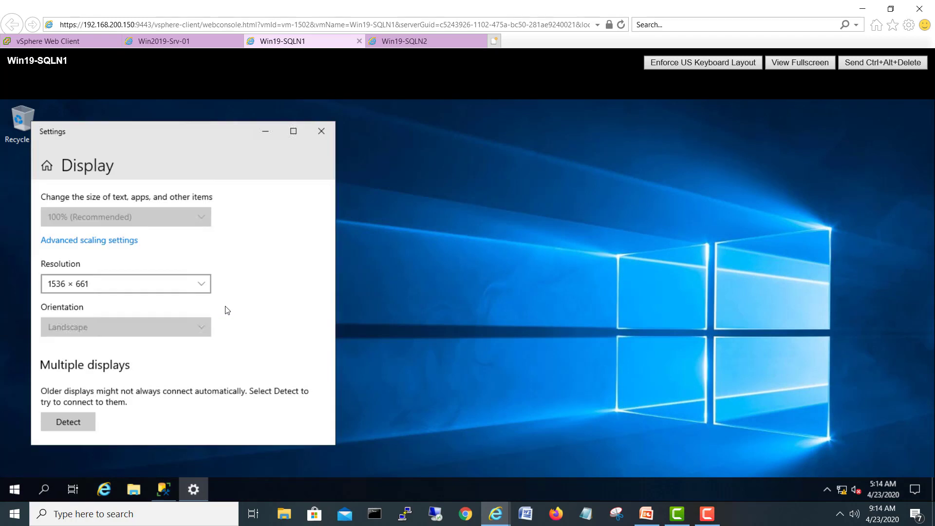
left_click(321, 134)
Step: Restore Management Studio and maximize it to fill the desktop
left_click(164, 489)
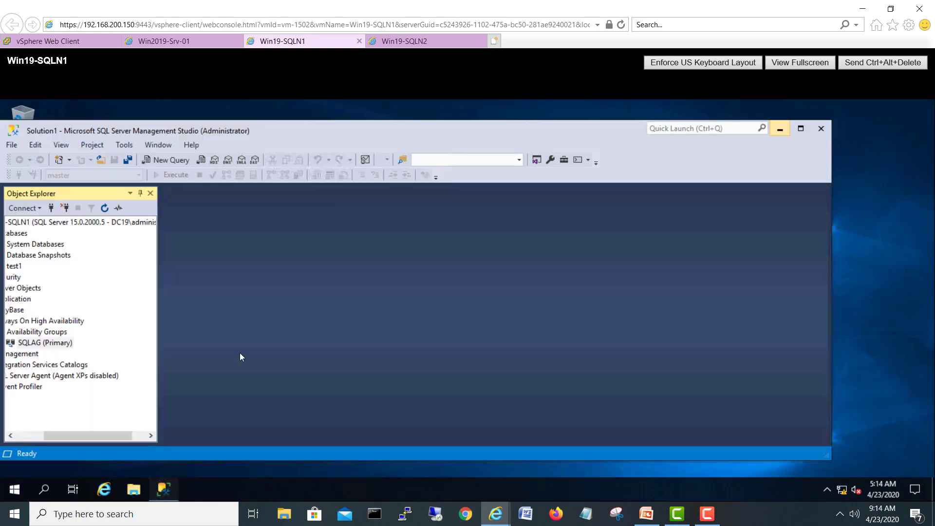
left_click_drag(226, 130, 302, 121)
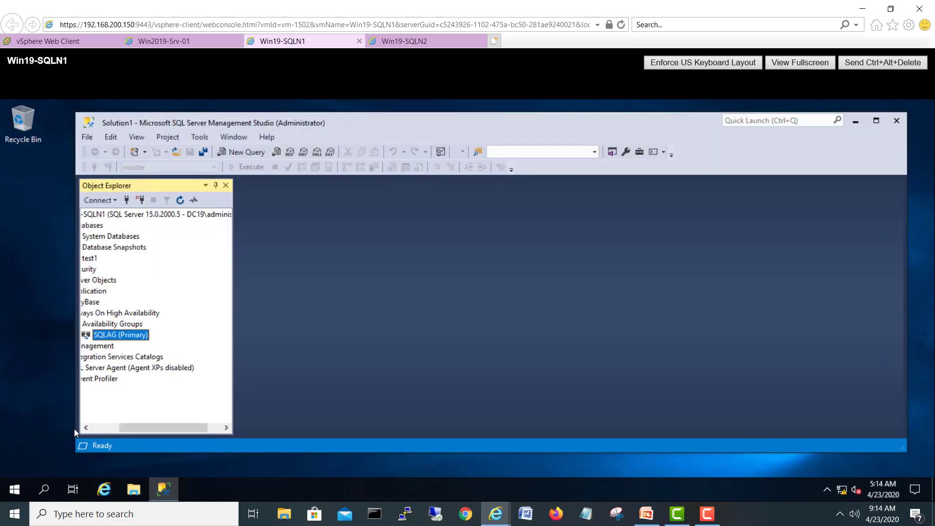
double_click(437, 127)
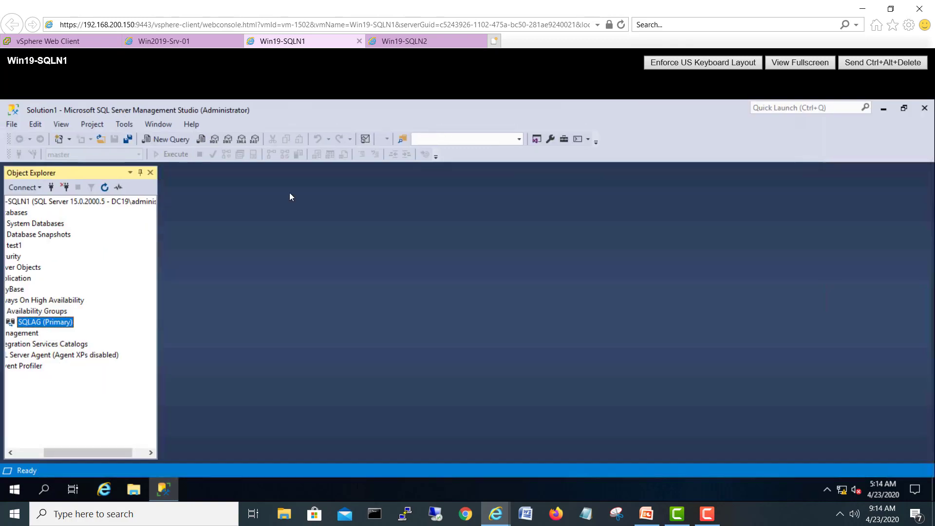
left_click_drag(108, 447, 28, 455)
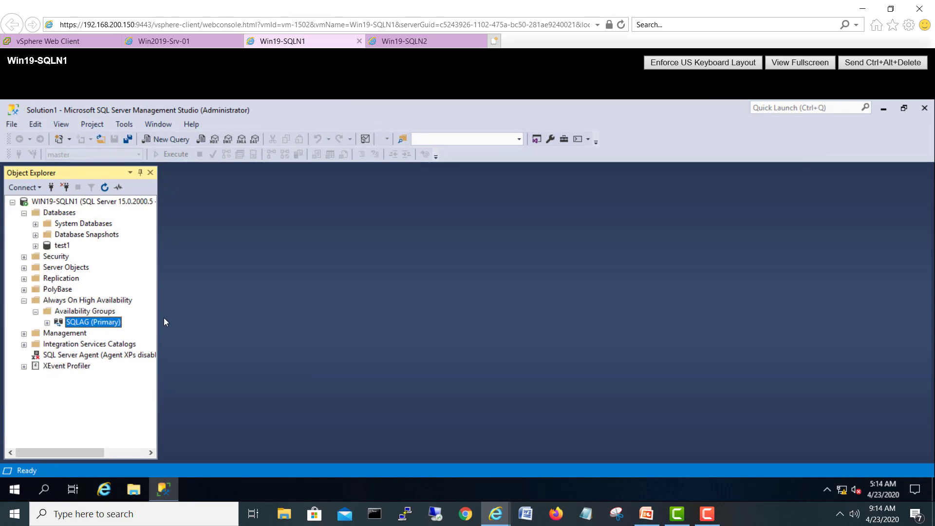
Step: Expand SQLAG's Availability Replicas, Availability Databases and Availability Group Listeners, selecting the listeners node
left_click(46, 323)
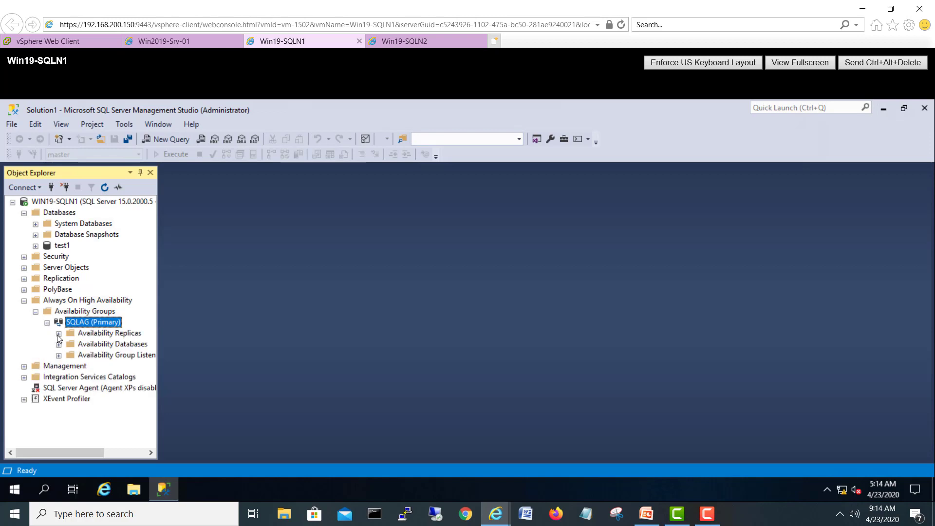
left_click(59, 334)
mouse_move(83, 449)
left_mouse_down()
mouse_move(115, 453)
mouse_move(73, 455)
left_mouse_up()
left_click(41, 367)
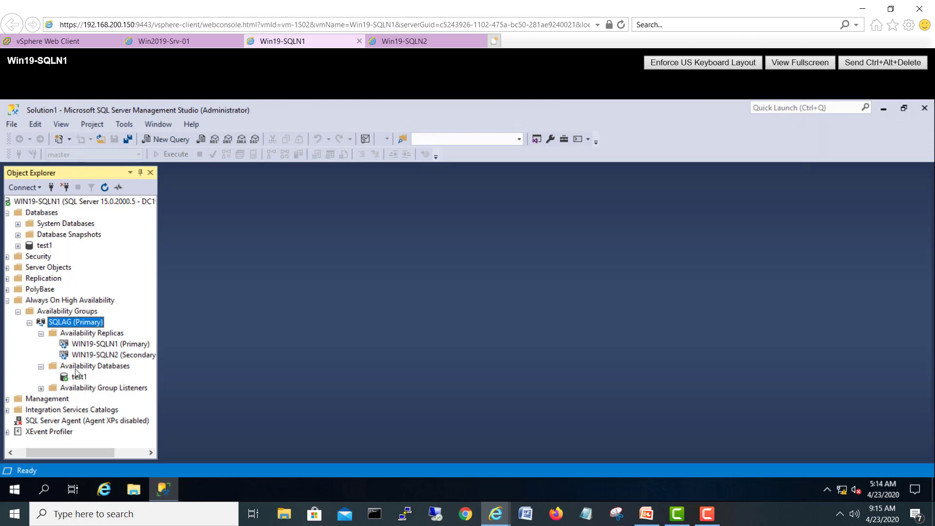
left_click(41, 389)
left_click(108, 392)
Step: Start a new listener with a DNS name, port 1433 and Static IP network mode
right_click(108, 390)
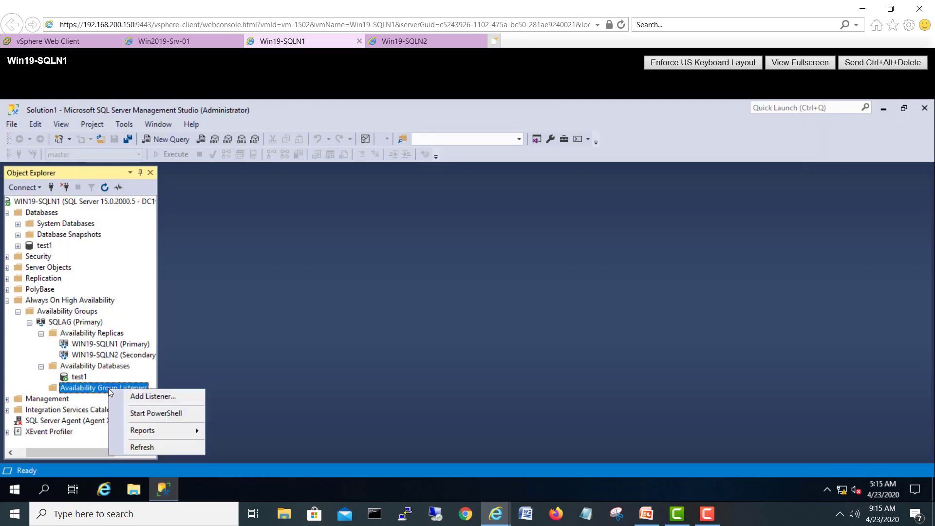
left_click(131, 396)
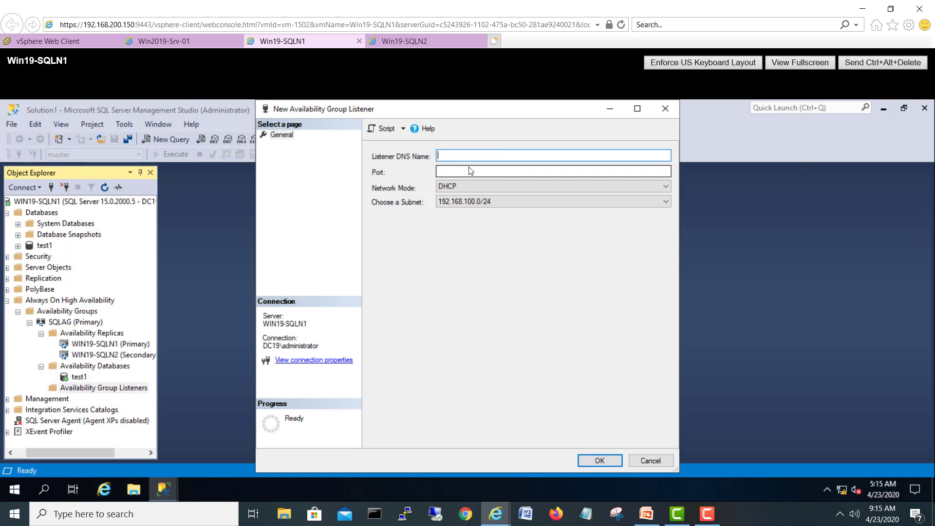
type("aag-listener")
left_click(470, 174)
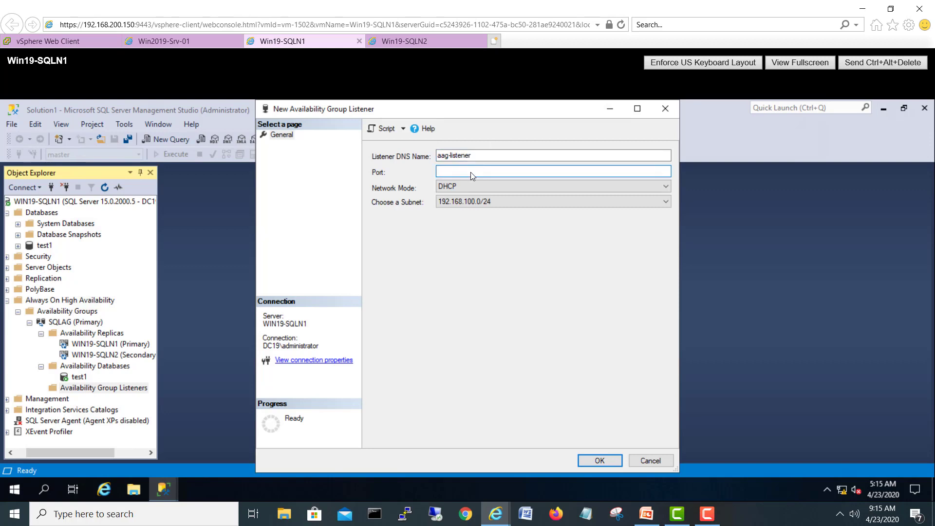
left_click(475, 188)
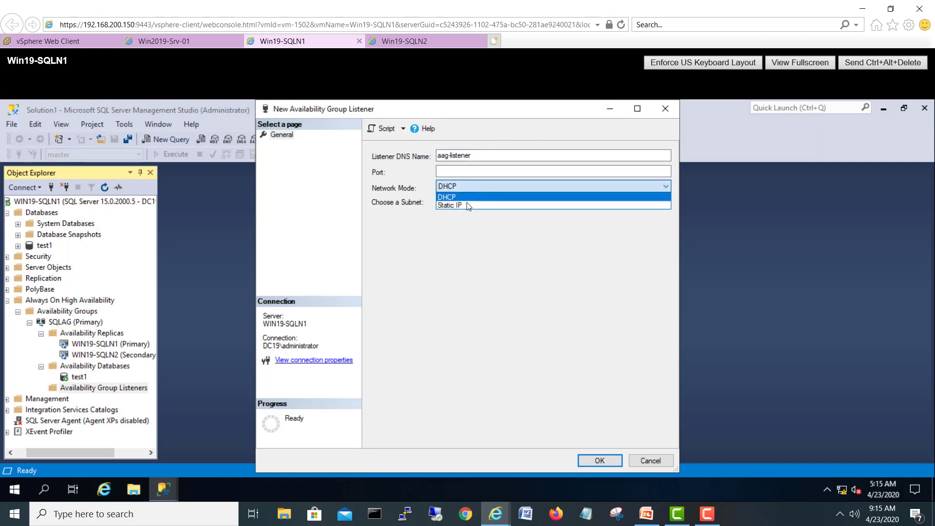
left_click(466, 204)
left_click(463, 173)
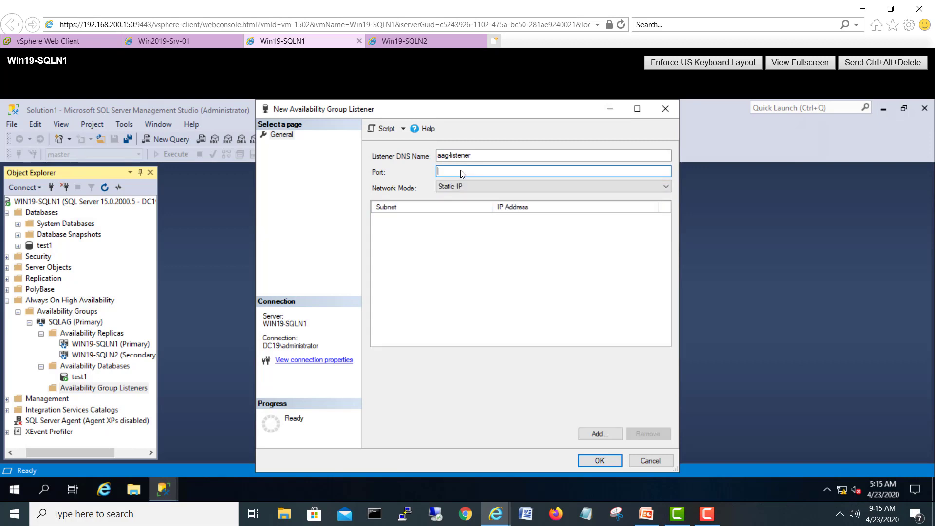
type("1433")
Step: Add static IP 192.168.100.94 to the listener and correct its name to ag-listener
left_click(606, 433)
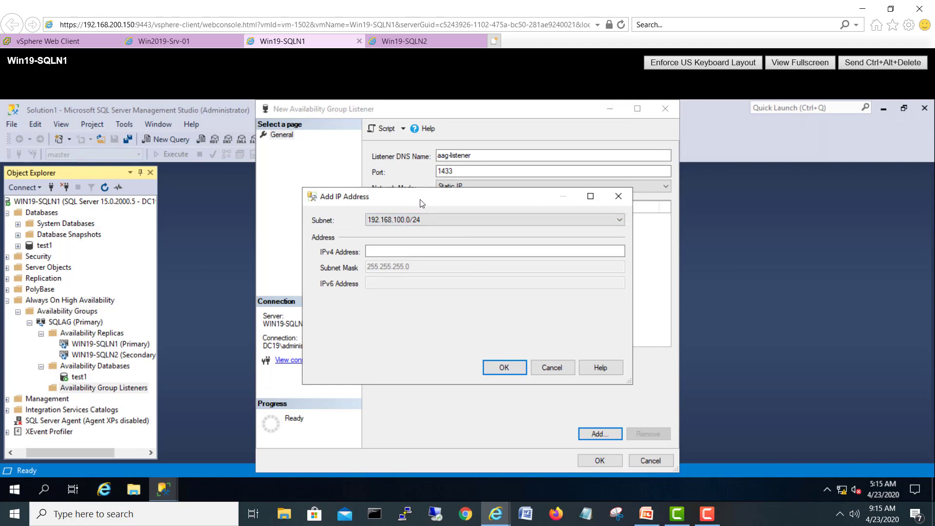
left_click_drag(428, 201, 430, 209)
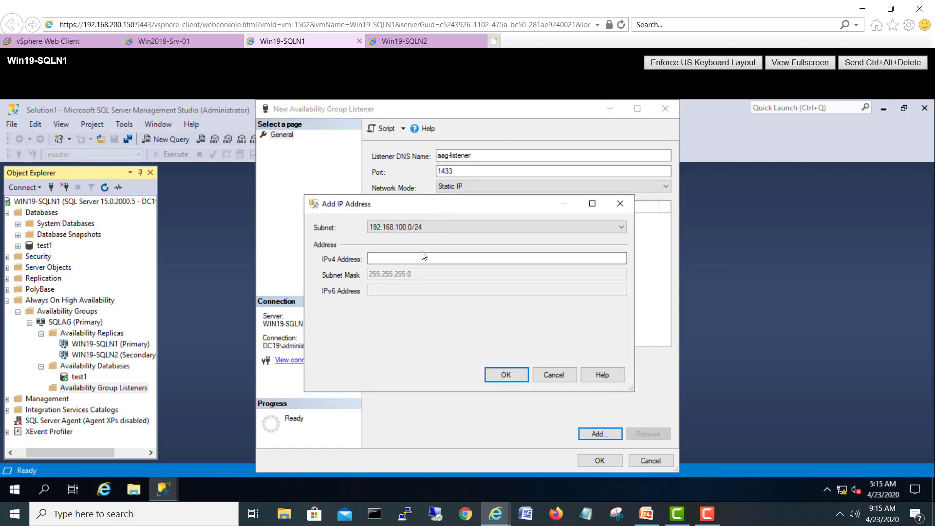
left_click(414, 262)
type("1")
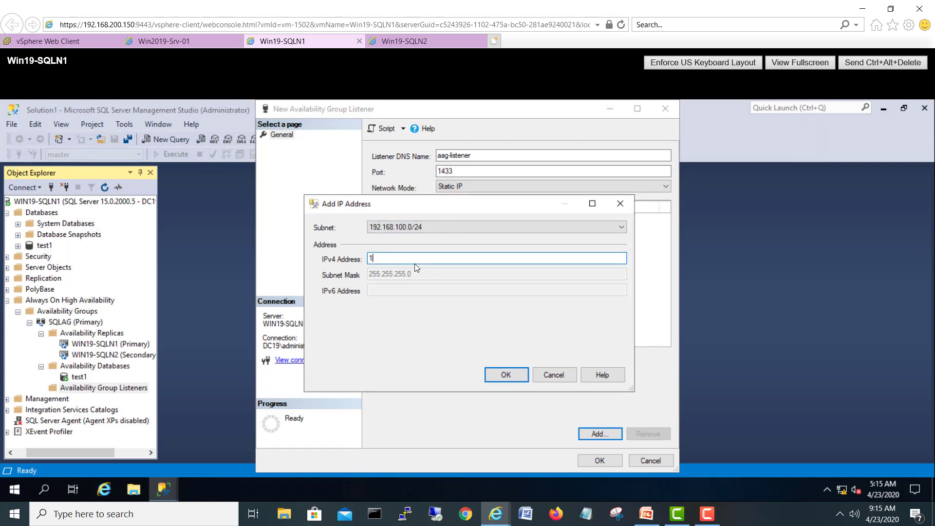
type("92.168.100.94")
left_click(512, 377)
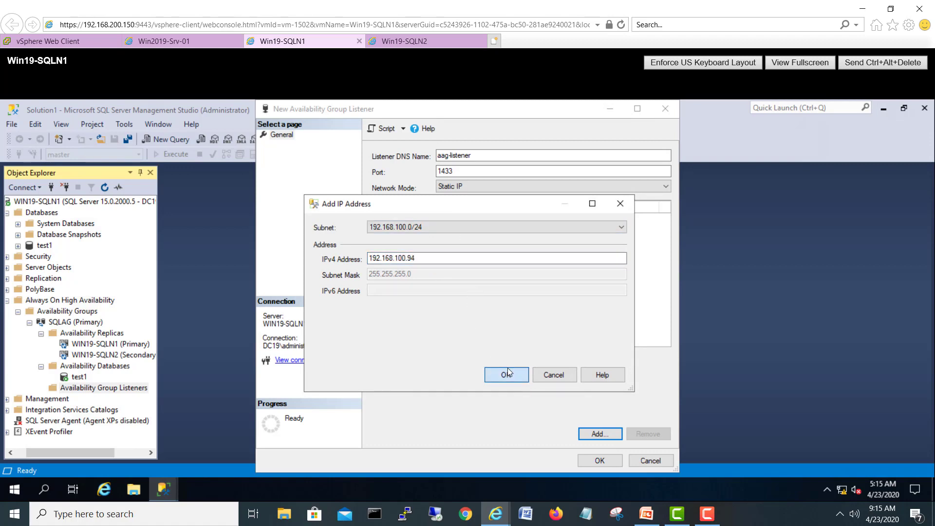
left_click(443, 157)
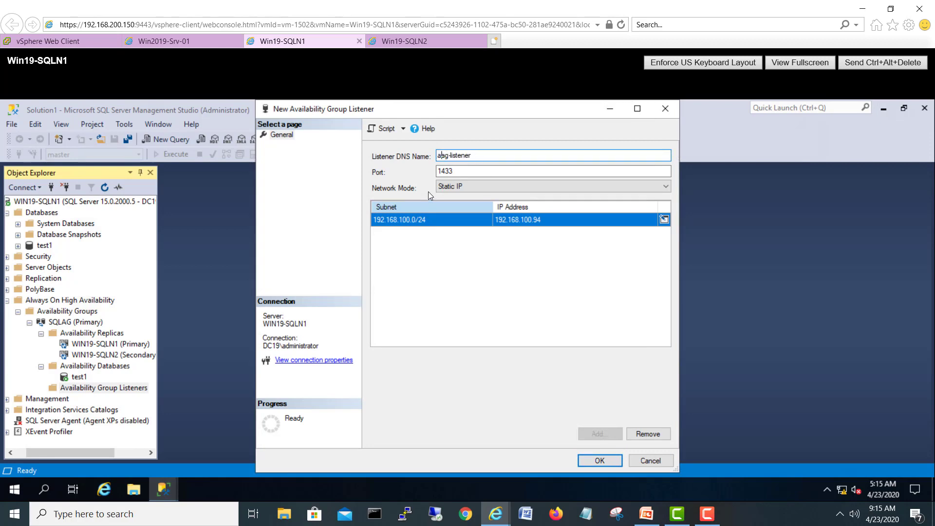
key("BackSpace")
Step: Create ag-listener with these settings, then select the test1 database
left_click(600, 462)
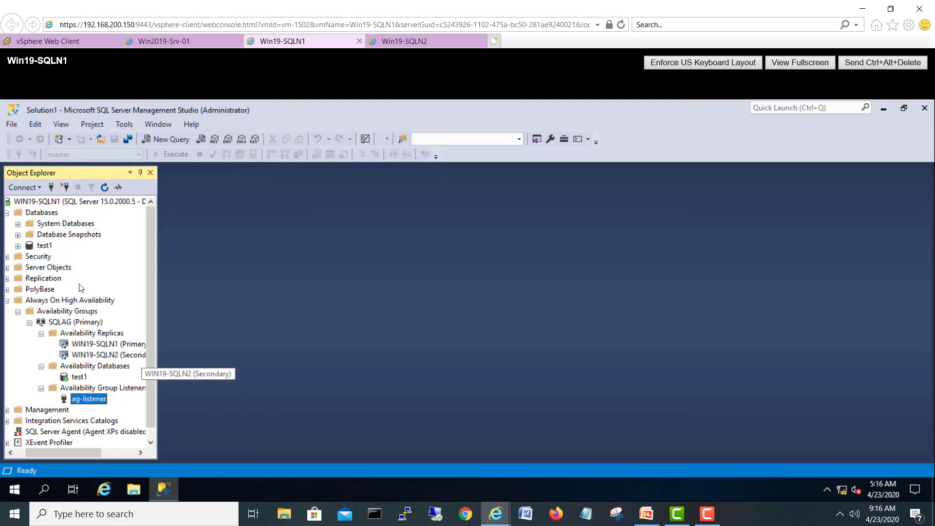
left_click(43, 246)
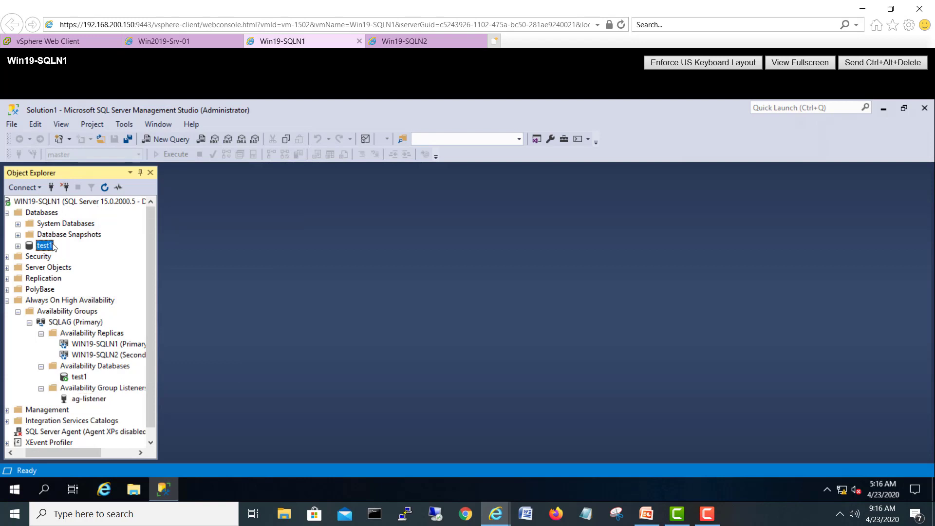
Step: Refresh SQLN1 to update test1's sync status, then refresh and inspect WIN19-SQLN2's databases
left_click_drag(37, 456, 27, 456)
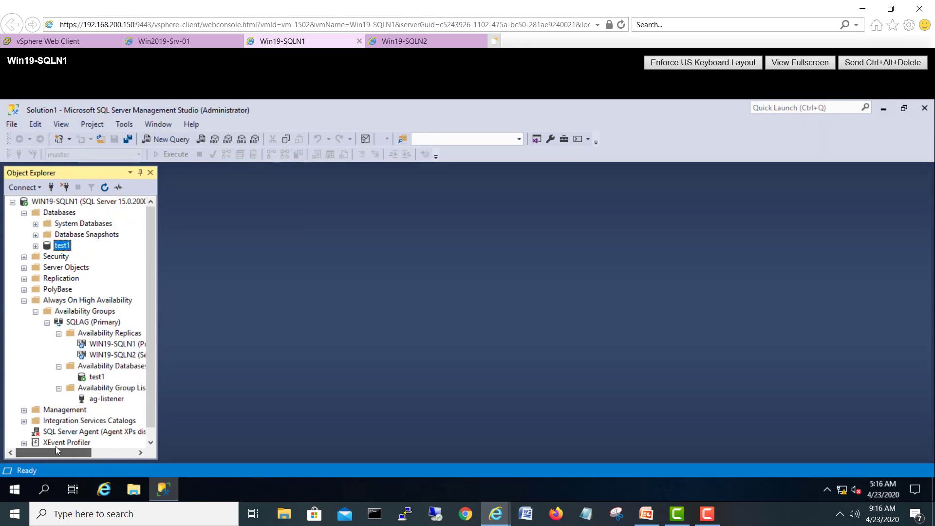
left_click(104, 187)
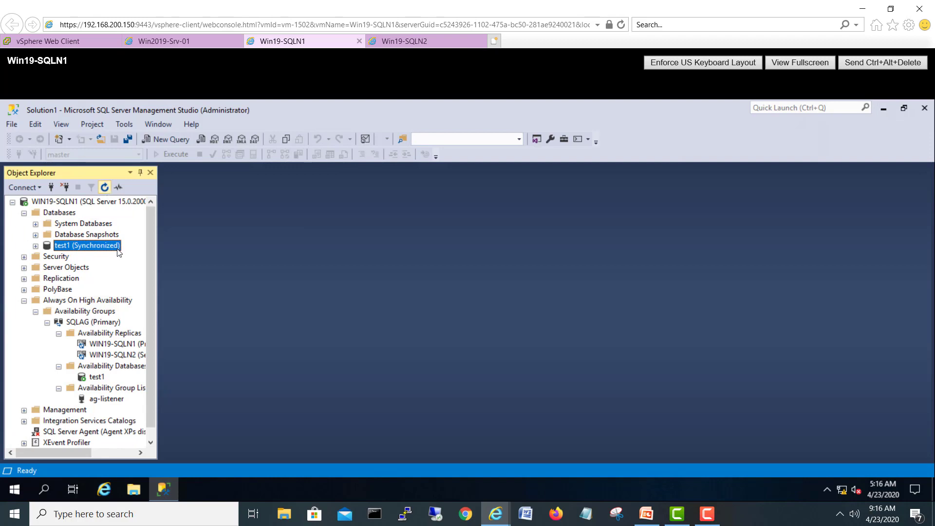
left_click(406, 42)
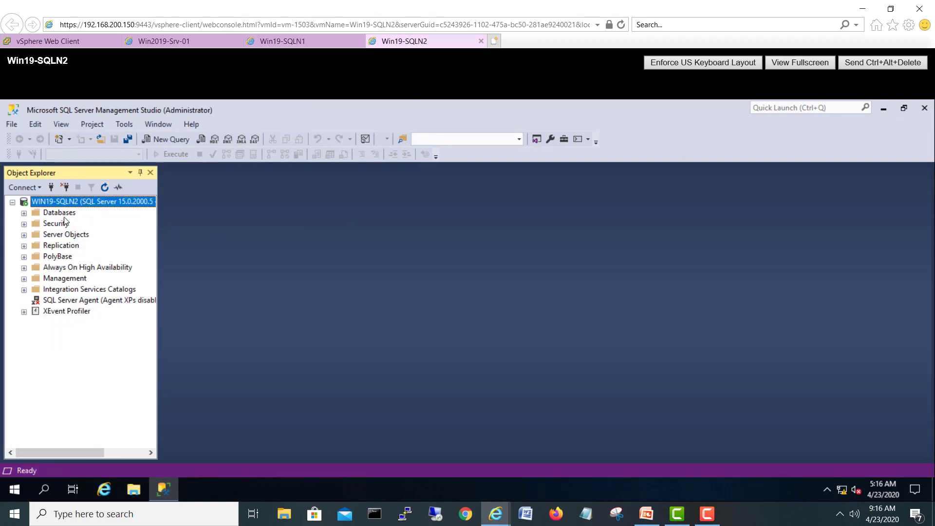
left_click(24, 212)
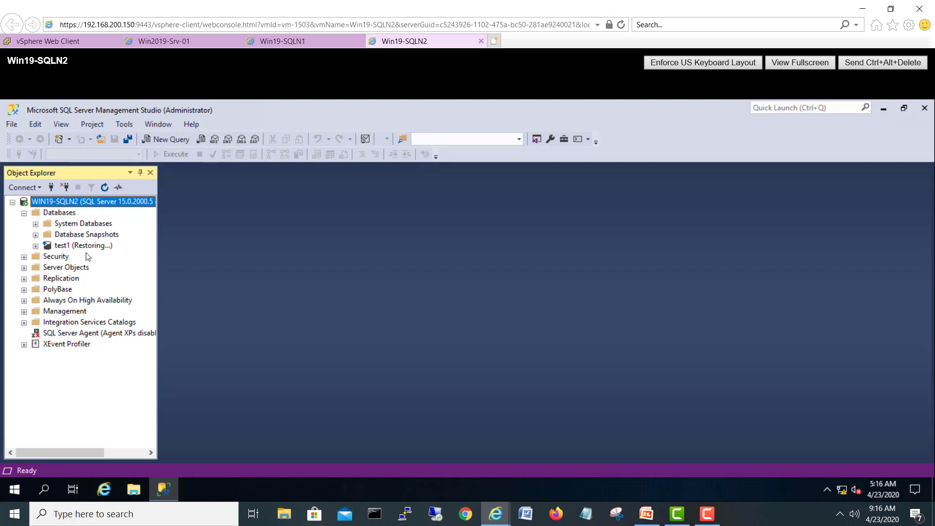
left_click(105, 188)
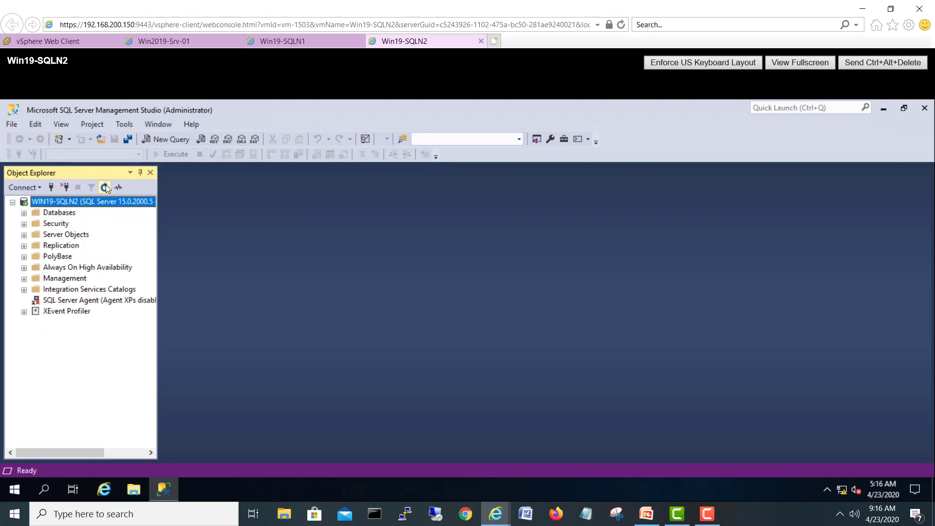
left_click(24, 214)
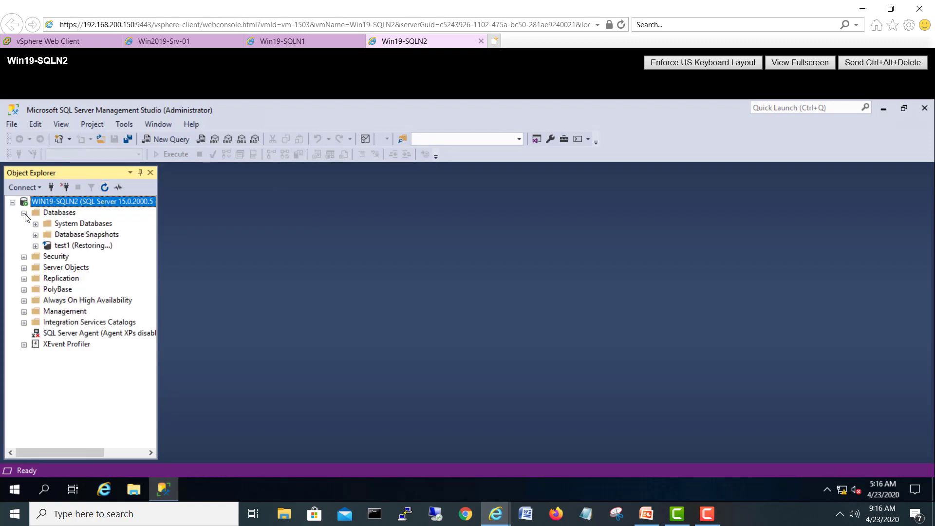
left_click(75, 245)
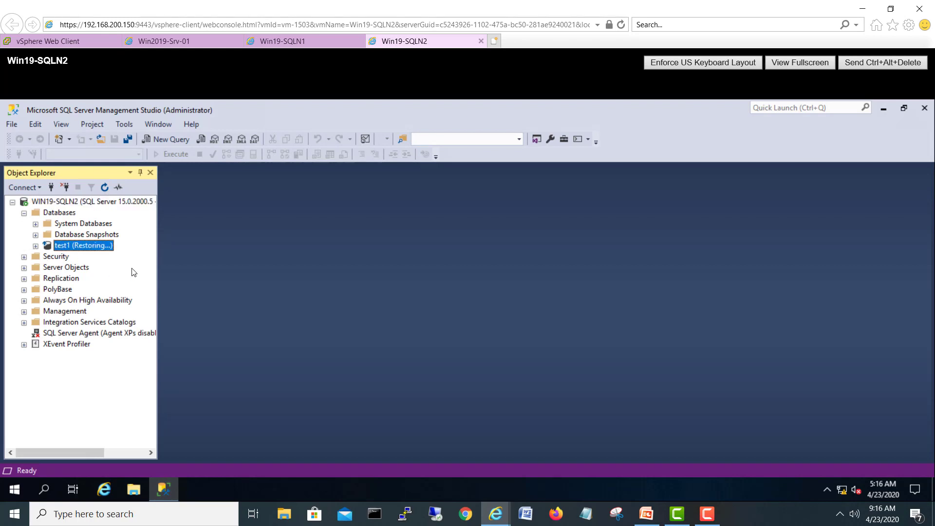
Step: On WIN19-SQLN2, expand SQLAG's replicas, databases and listener, then return to SQLN1
left_click(24, 300)
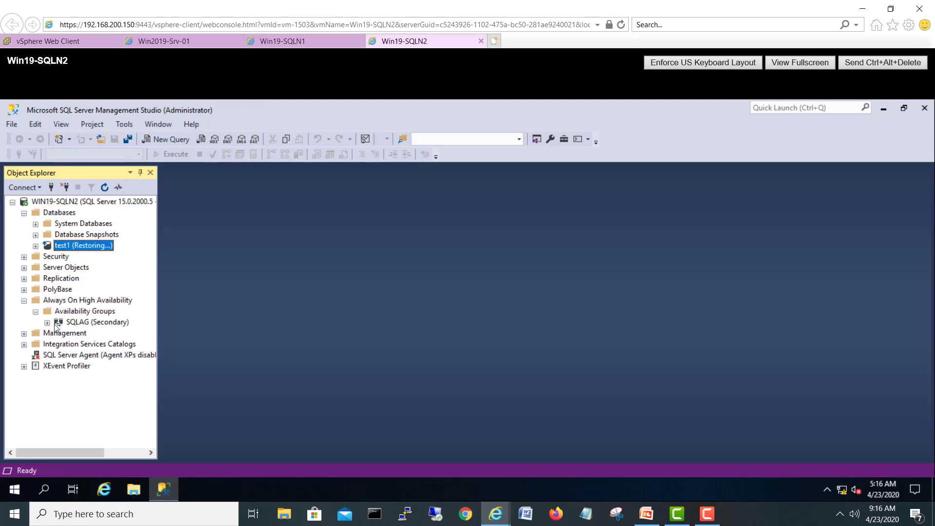
left_click(47, 322)
left_click(59, 334)
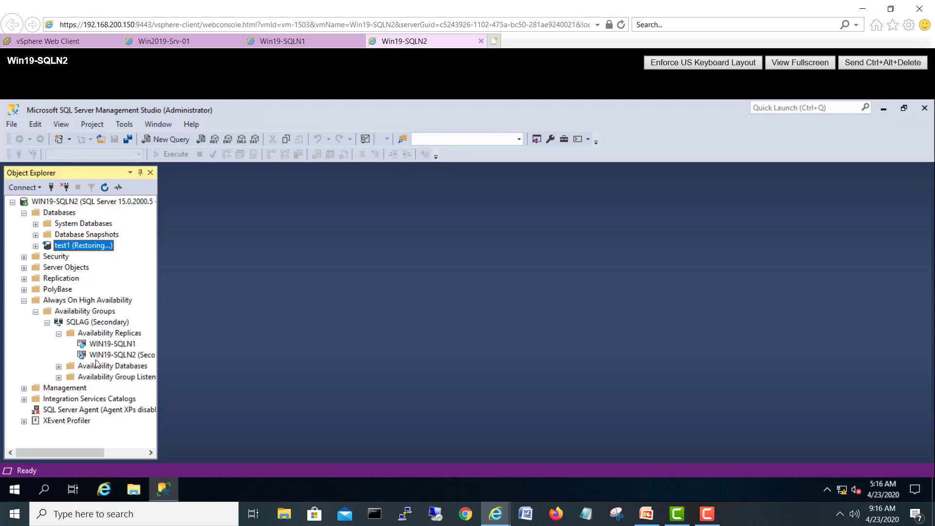
left_click(58, 366)
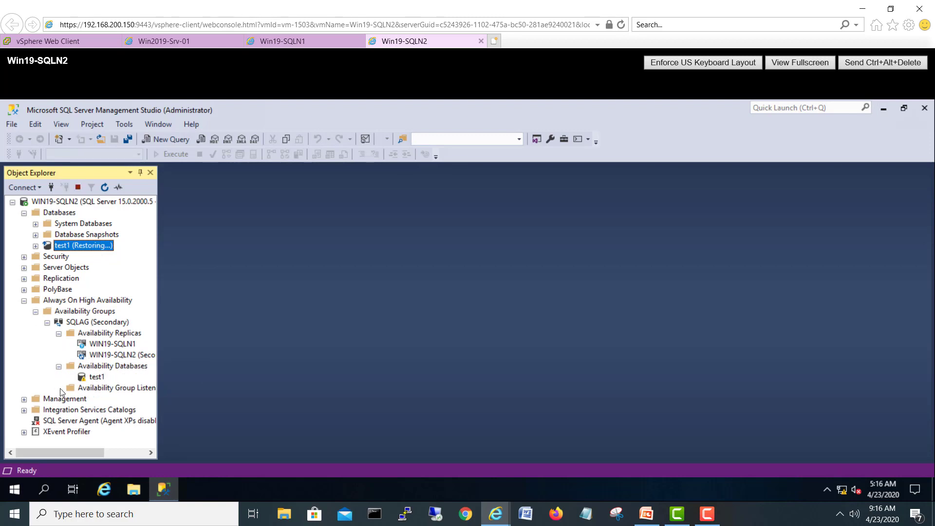
left_click(58, 388)
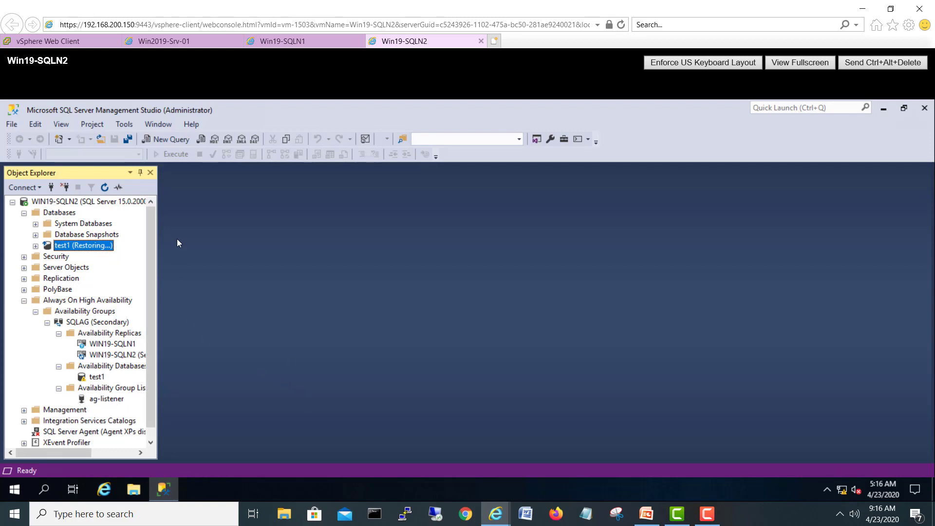
left_click(24, 301)
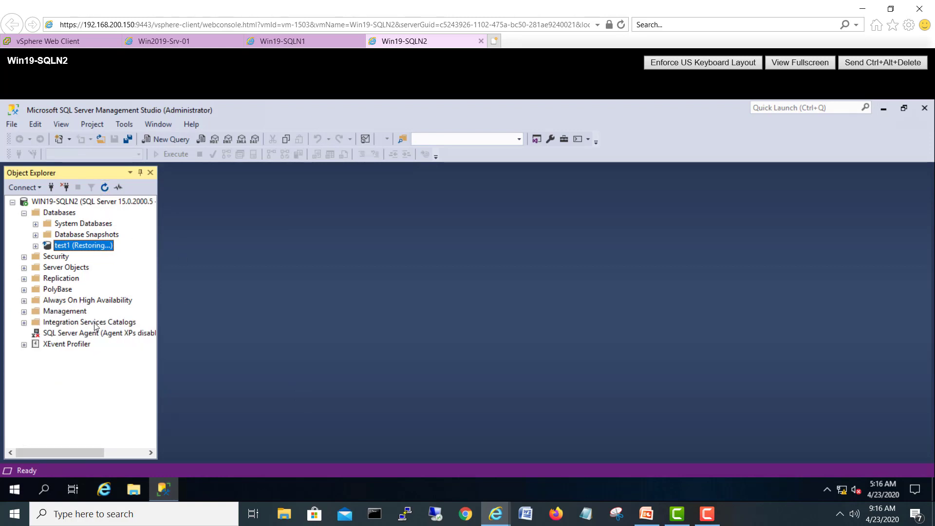
left_click(299, 42)
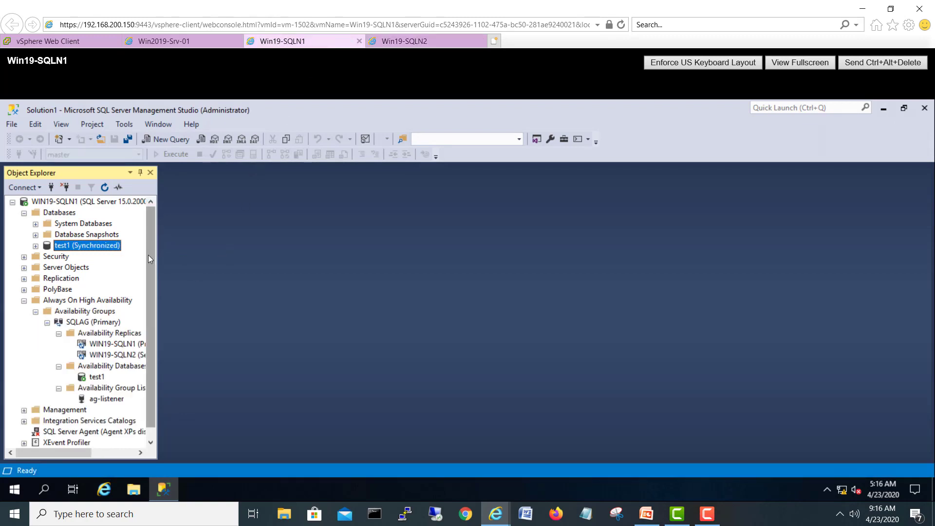
left_click_drag(148, 255, 148, 279)
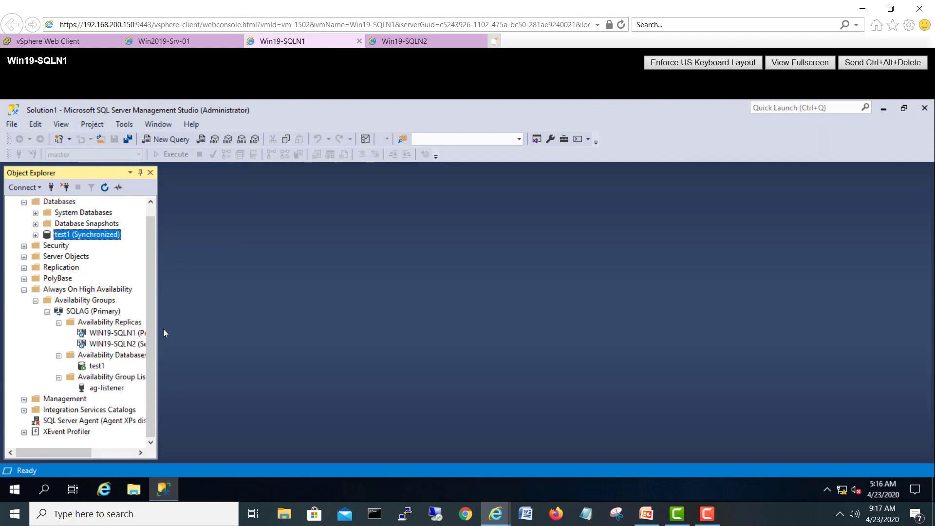
mouse_move(67, 452)
left_mouse_down()
mouse_move(95, 451)
mouse_move(76, 445)
left_mouse_up()
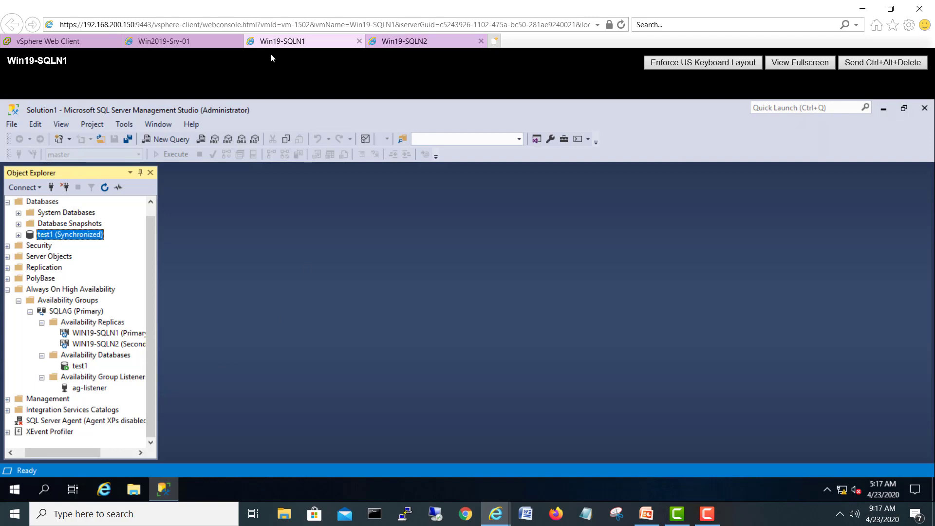
Step: Search the Start menu for 'fail' and launch Failover Cluster Manager
left_click(13, 488)
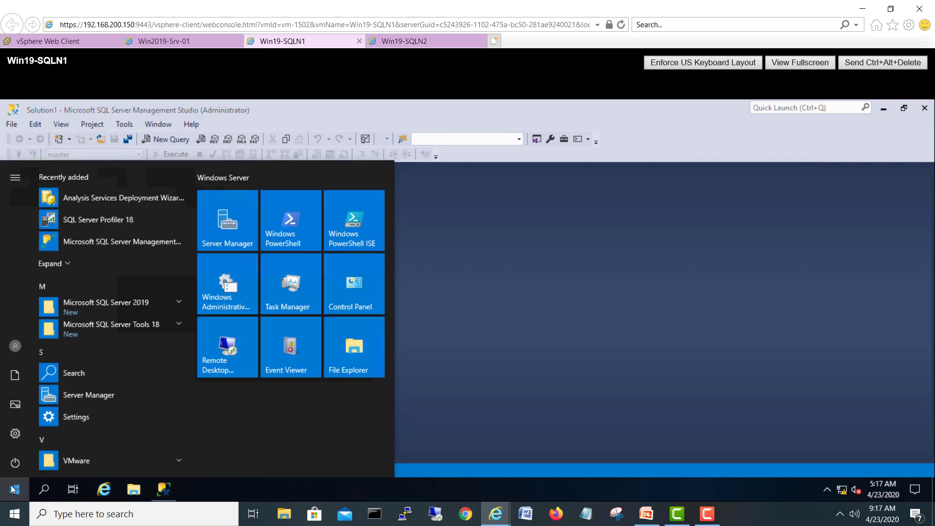
type("fil")
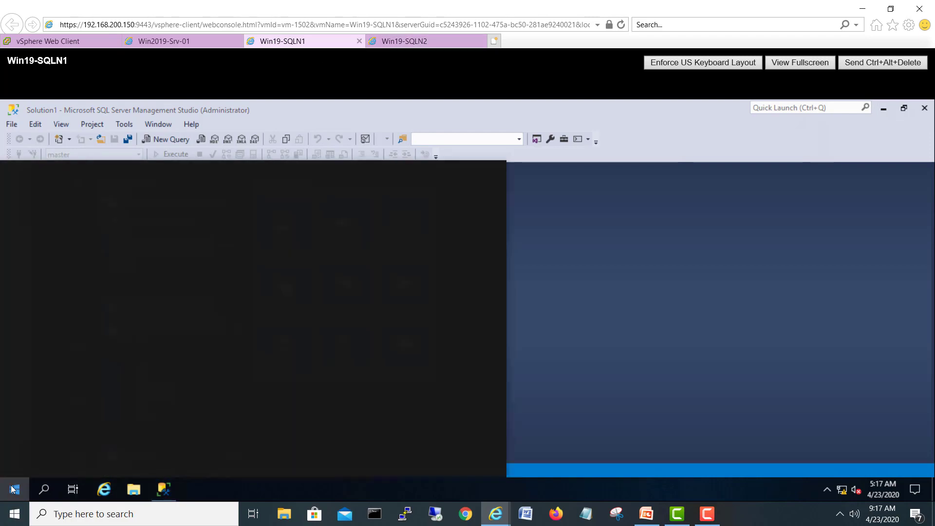
type("e")
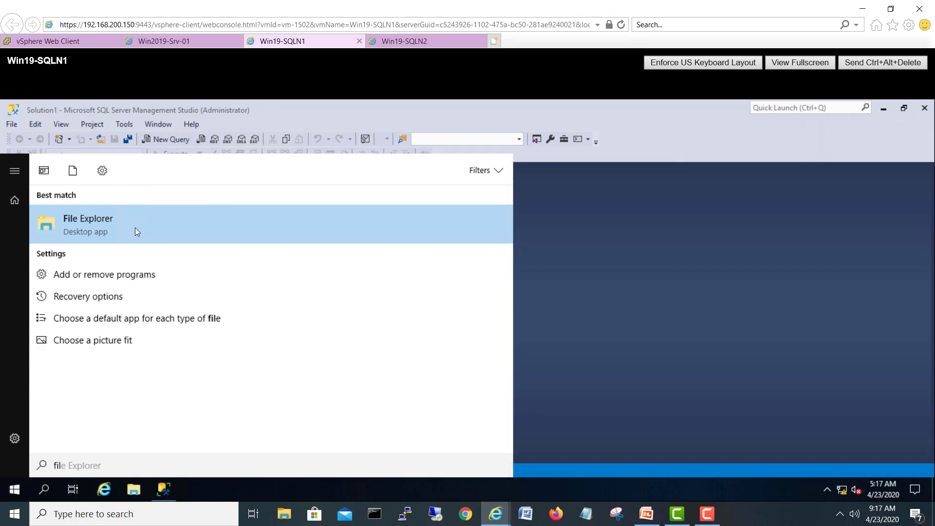
type("=")
key("BackSpace")
key("BackSpace")
key("BackSpace")
type("ail")
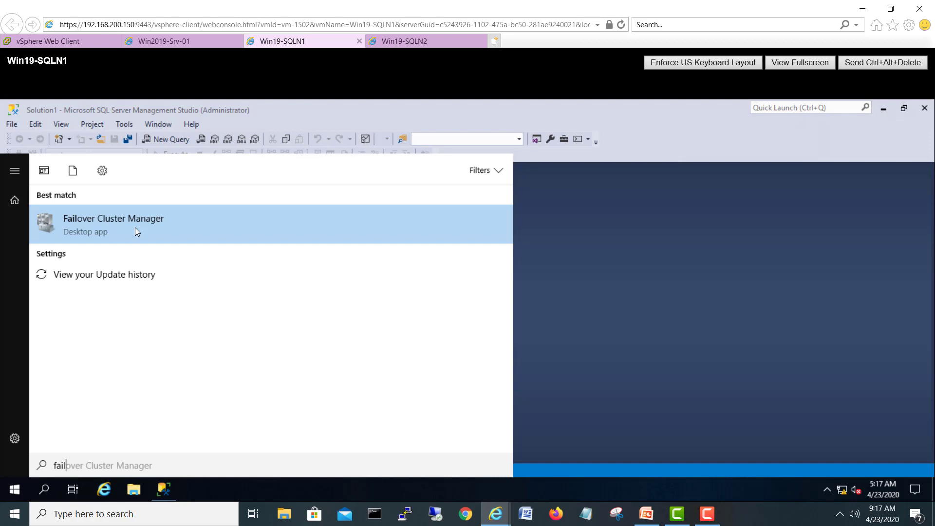
left_click(136, 228)
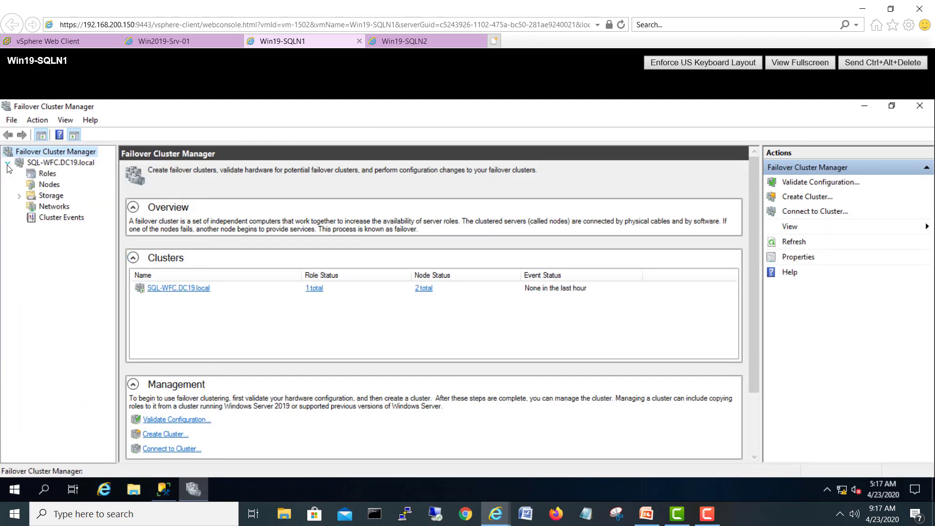
Step: Inspect the SQLAG role and its resources under Roles, then bring PowerPoint to the front
left_click(43, 185)
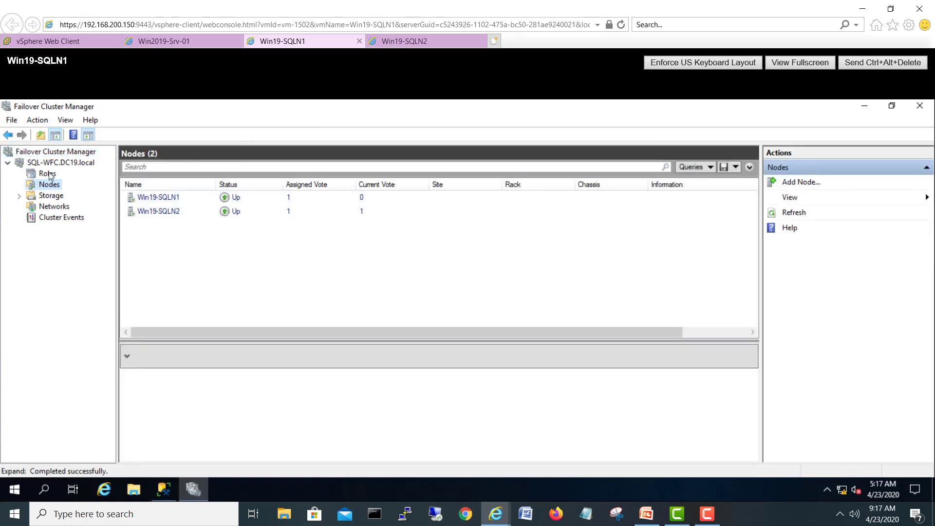
left_click(49, 173)
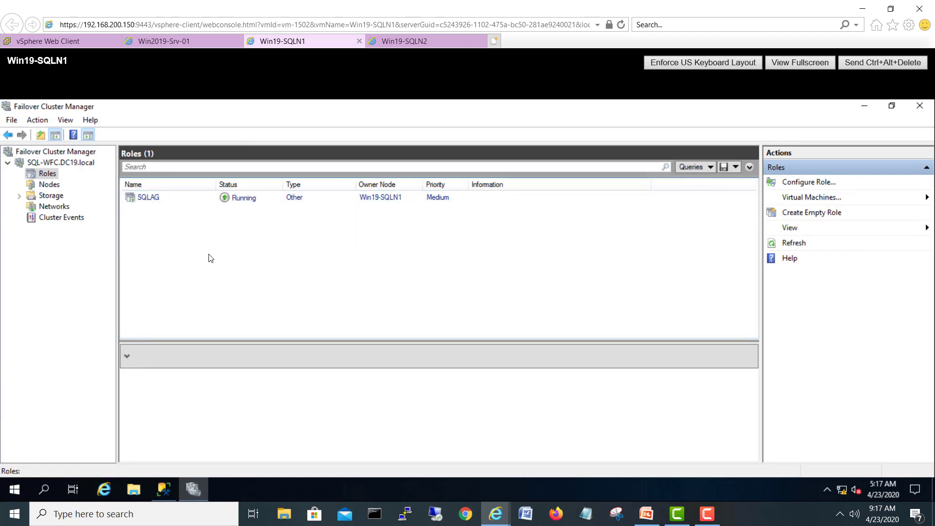
left_click(308, 197)
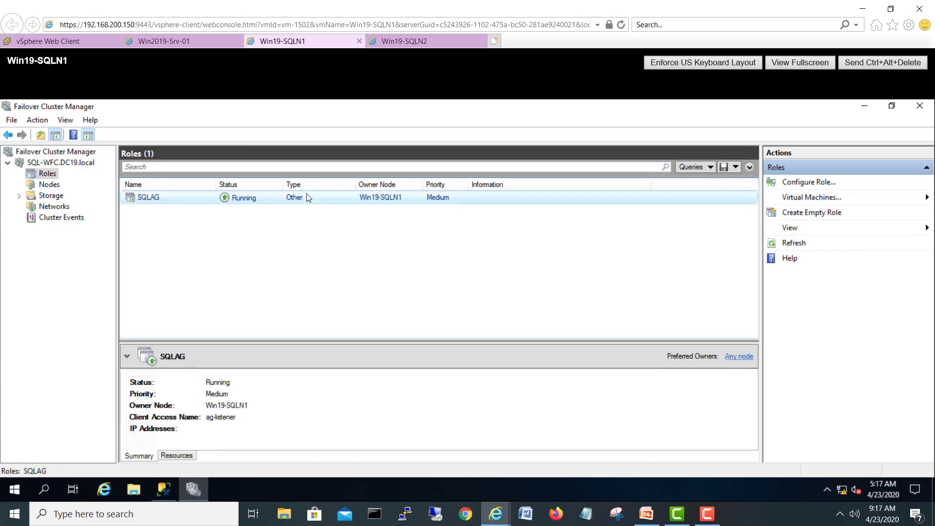
left_click(171, 458)
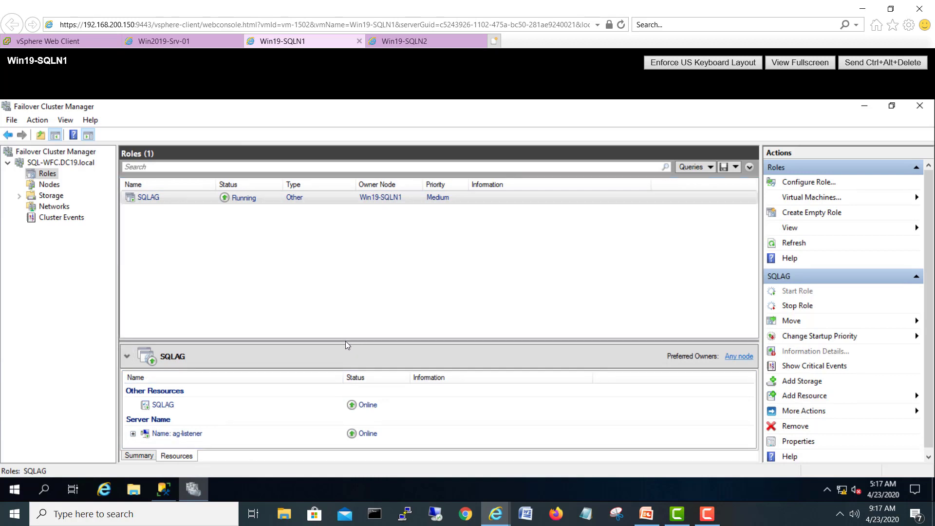
left_click_drag(346, 340, 359, 244)
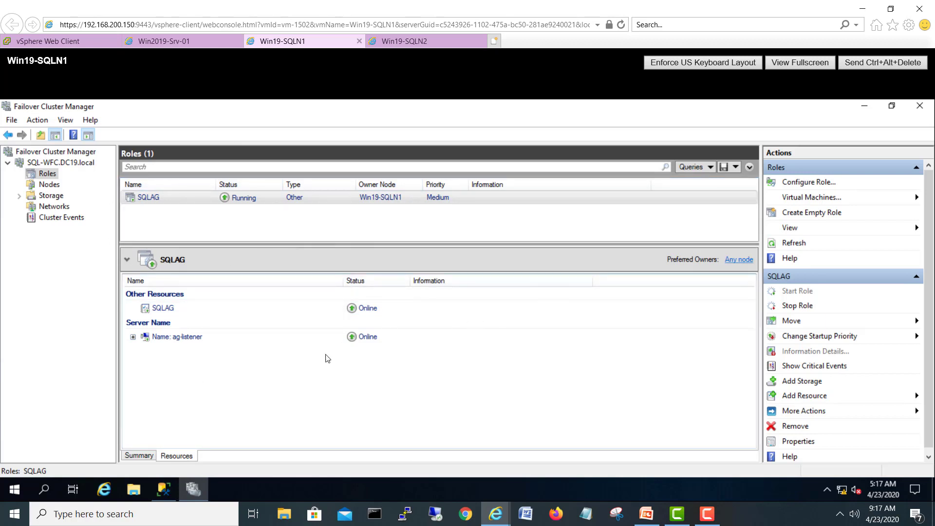
right_click(384, 199)
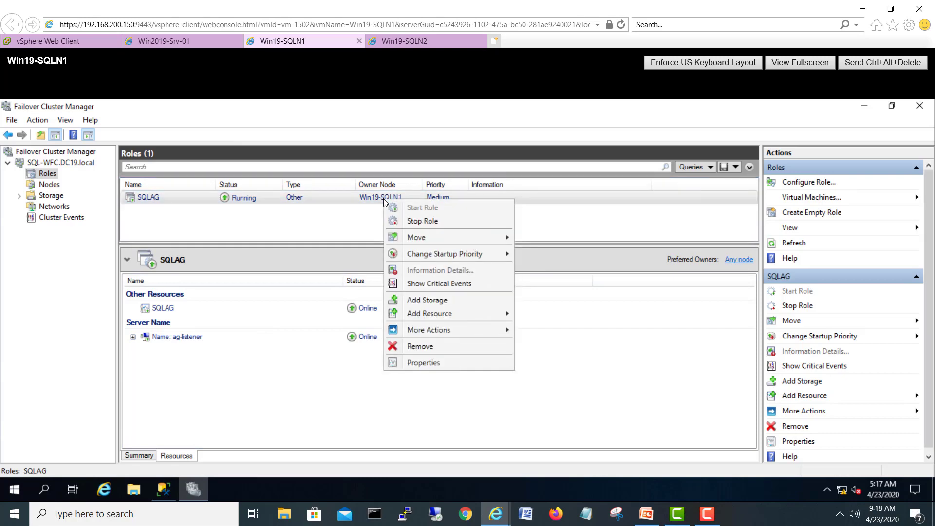
left_click(312, 261)
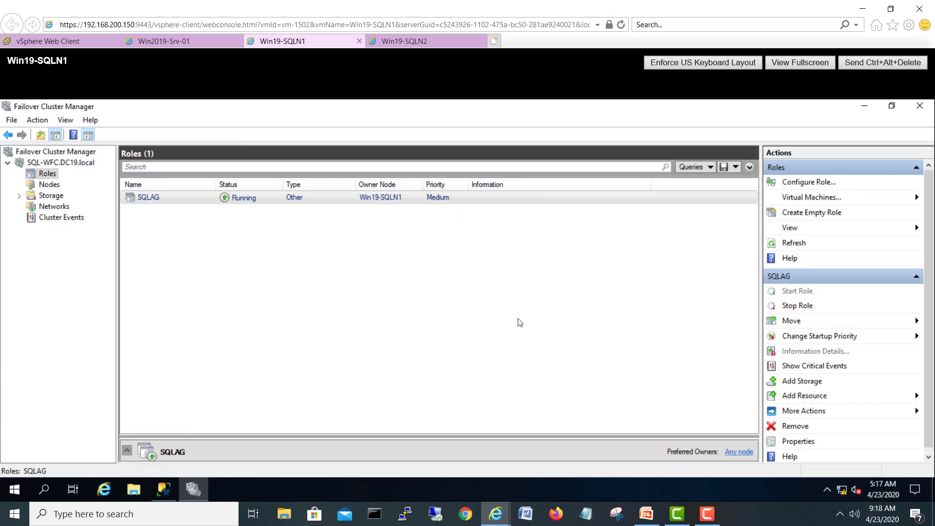
left_click(643, 515)
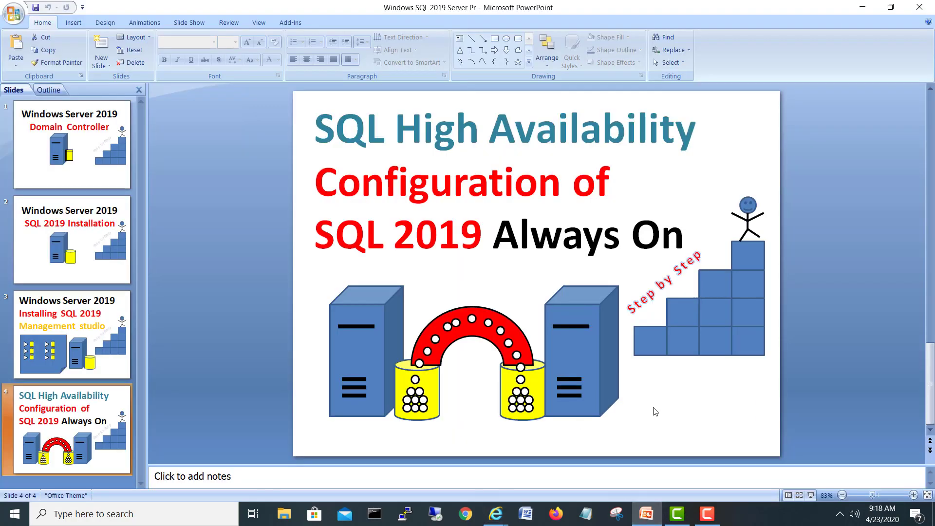